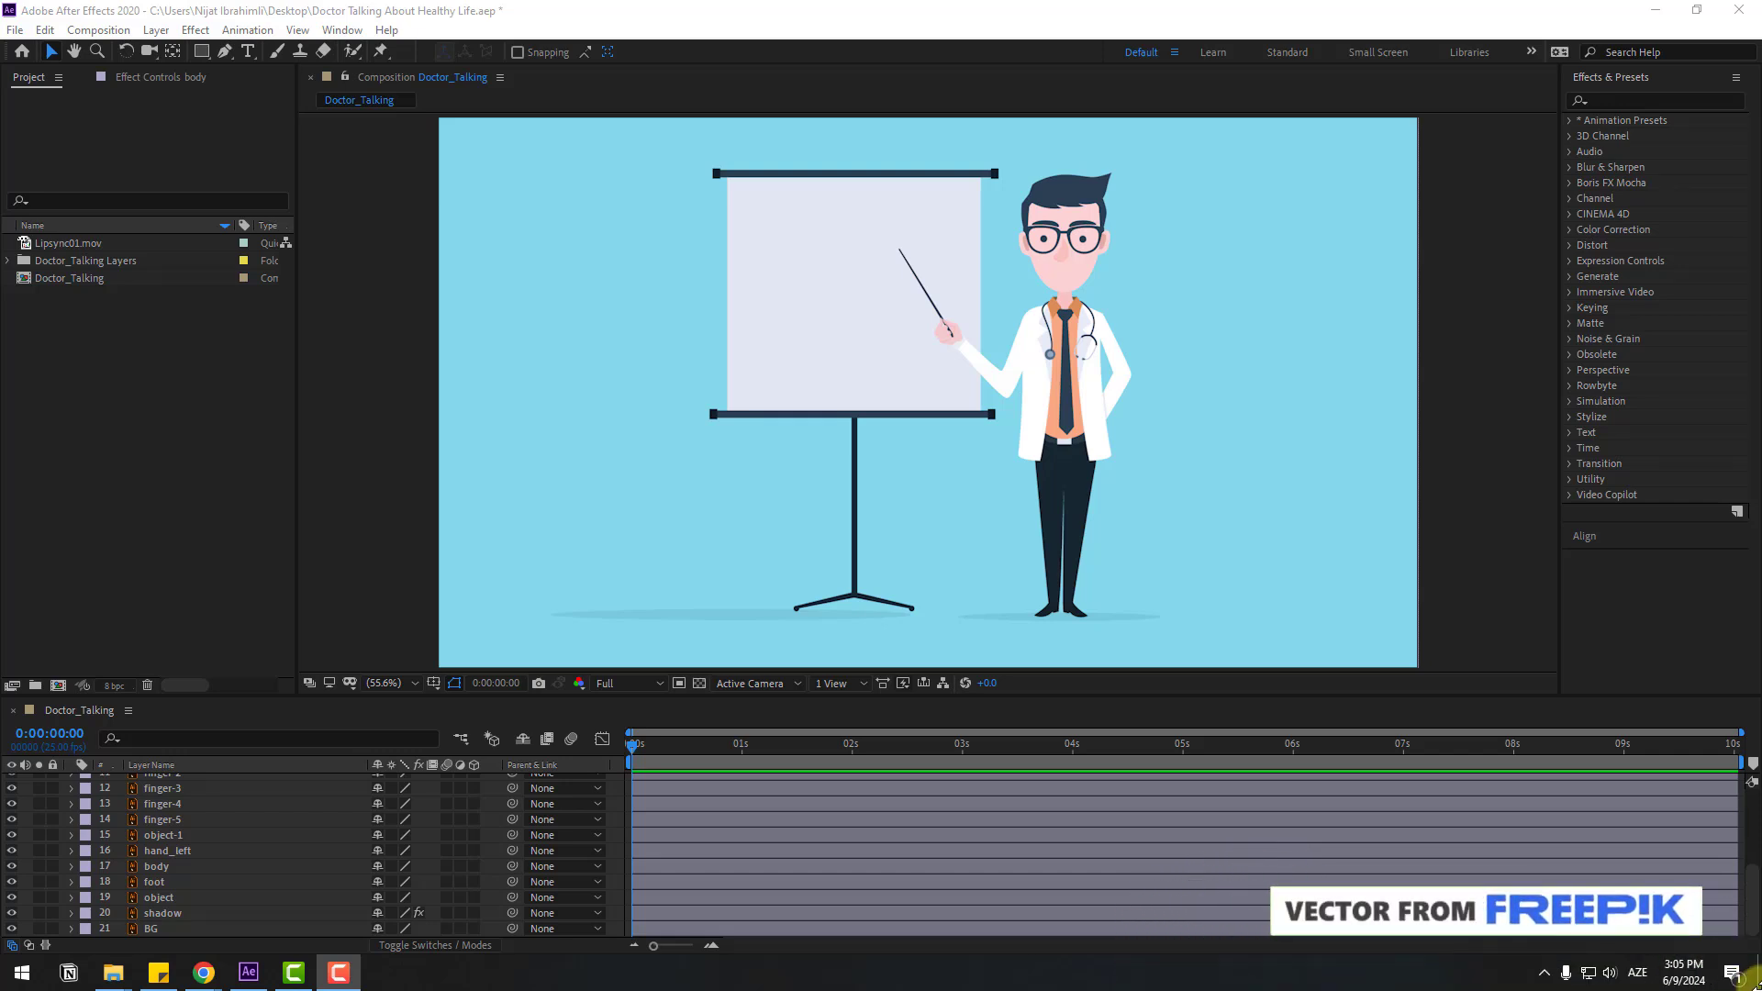
Step: Select the body layer in the Doctor_Talking composition's timeline
{"action": "left_click", "coordinate": [158, 866]}
{"action": "left_click", "coordinate": [162, 868]}
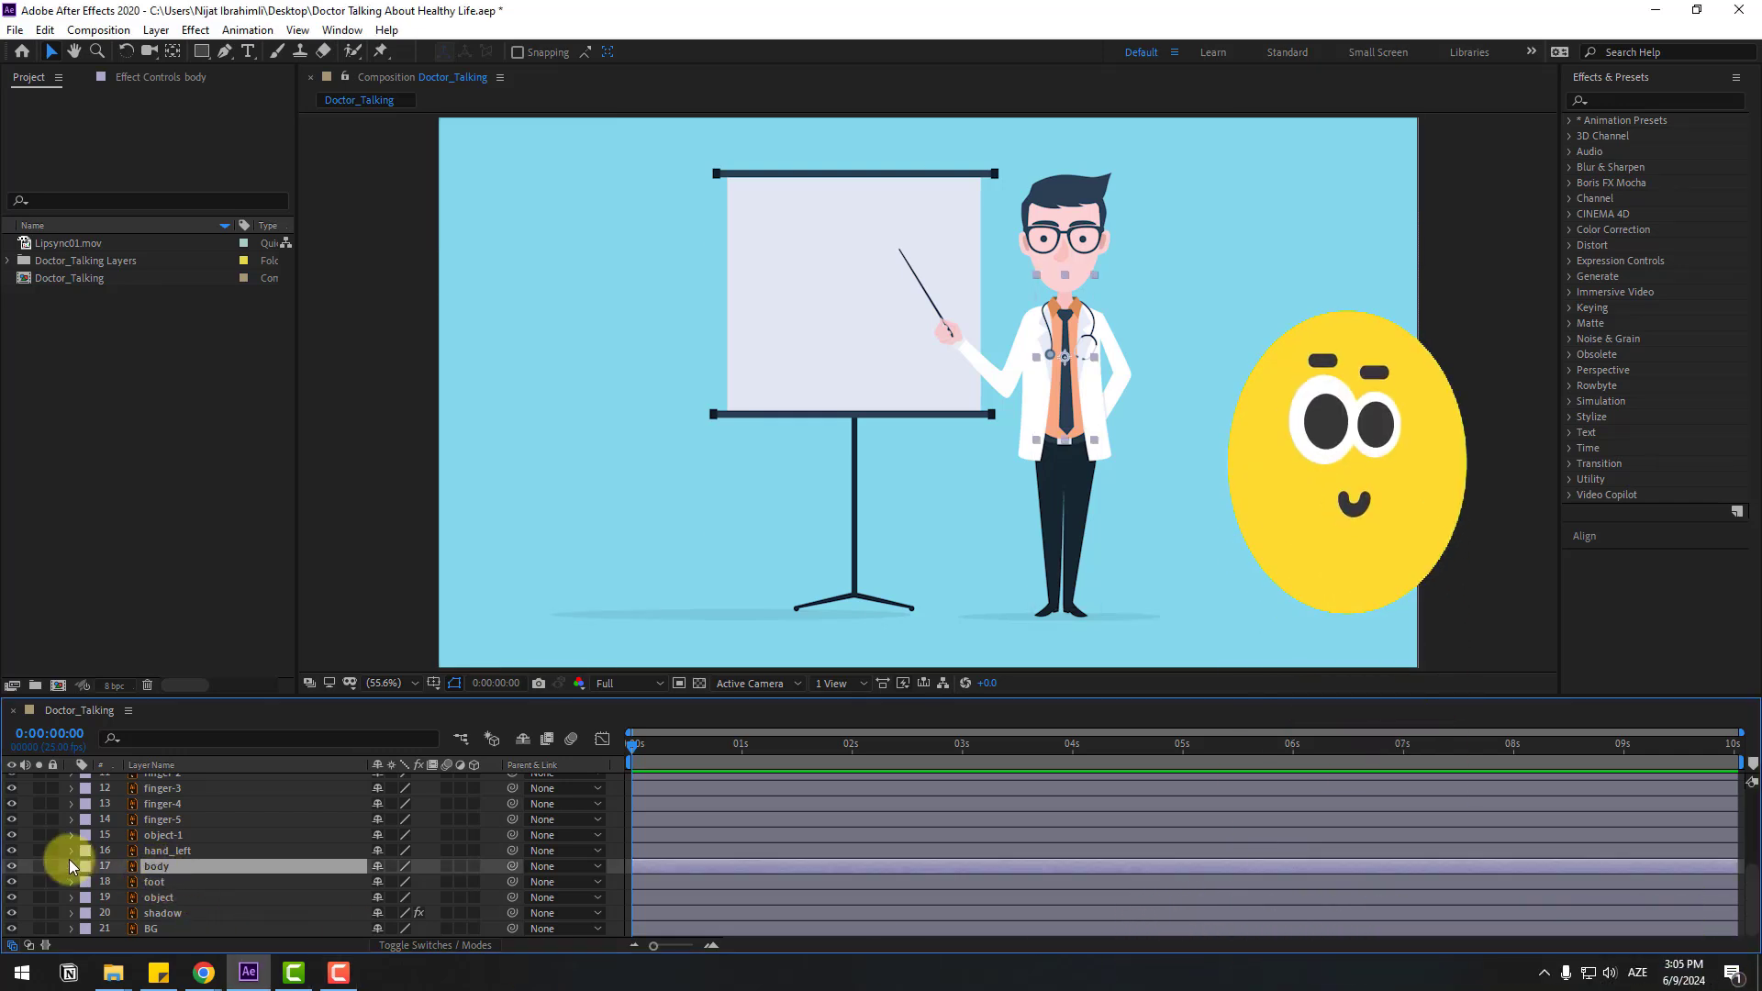
Step: Solo the body layer, drag its anchor point to the torso's bottom centre, then unsolo it
{"action": "left_click", "coordinate": [38, 866]}
{"action": "scroll", "coordinate": [1242, 457], "scroll_direction": "up", "scroll_amount": 4}
{"action": "left_click_drag", "start_coordinate": [1243, 456], "coordinate": [634, 464]}
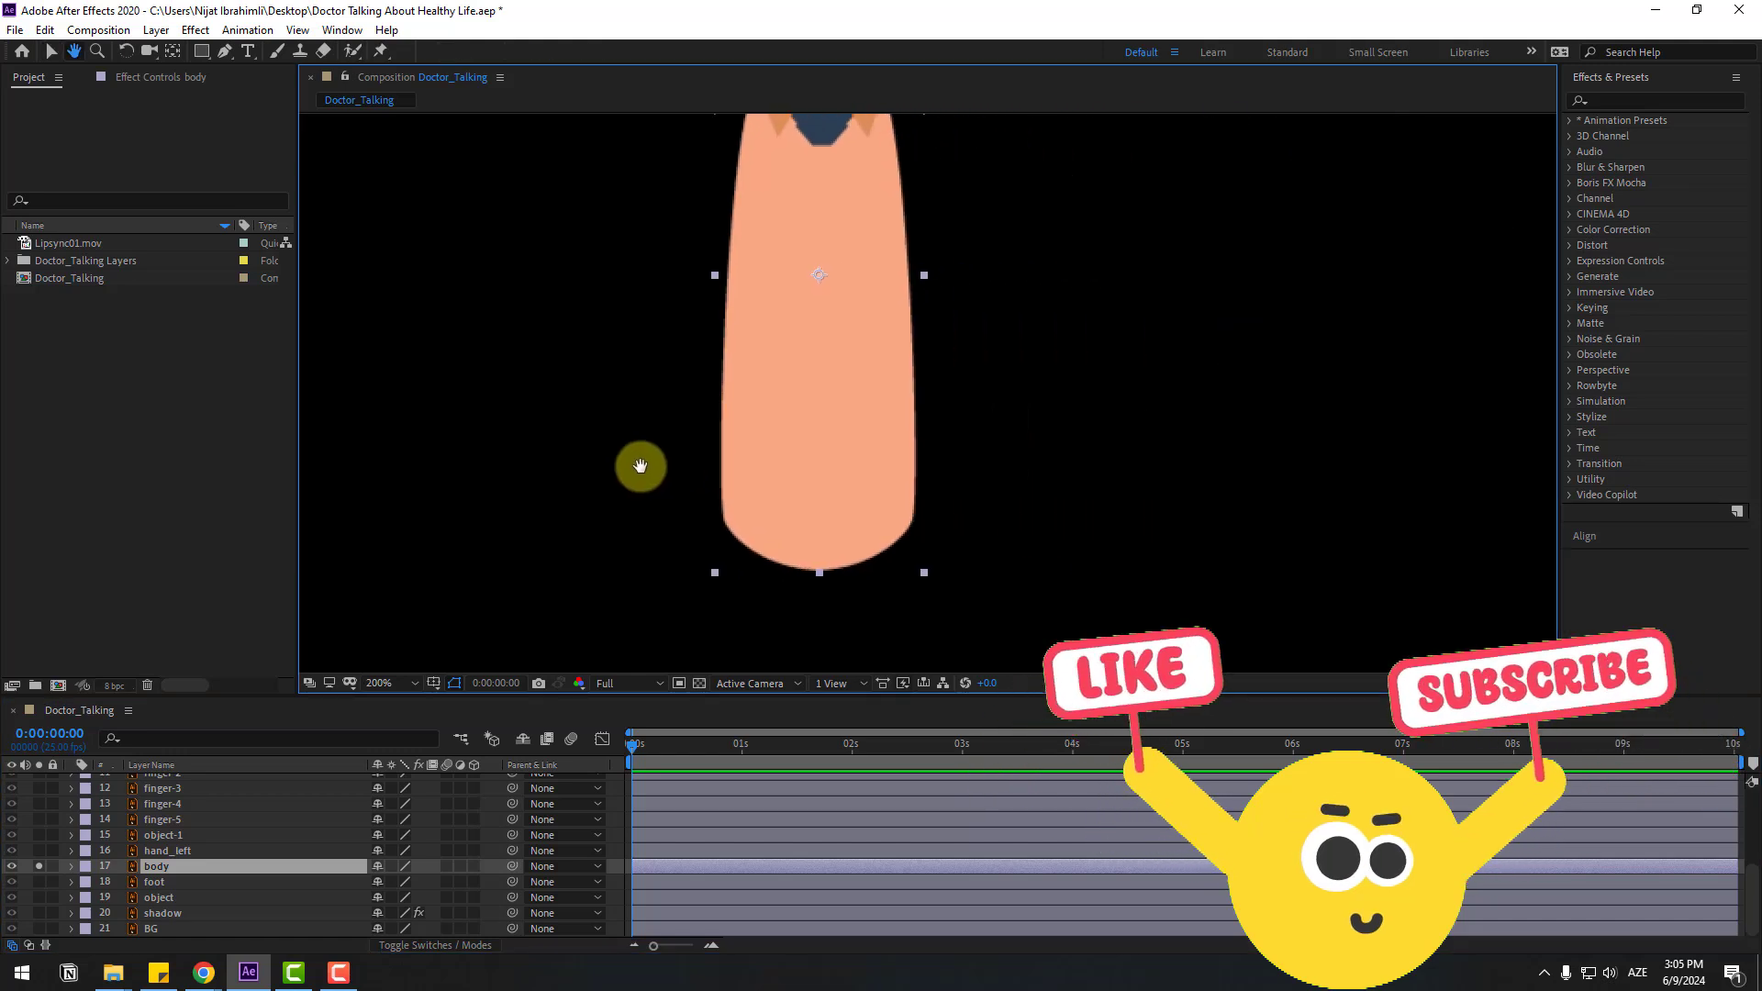
{"action": "left_click", "coordinate": [173, 53]}
{"action": "left_click_drag", "start_coordinate": [820, 282], "coordinate": [819, 570]}
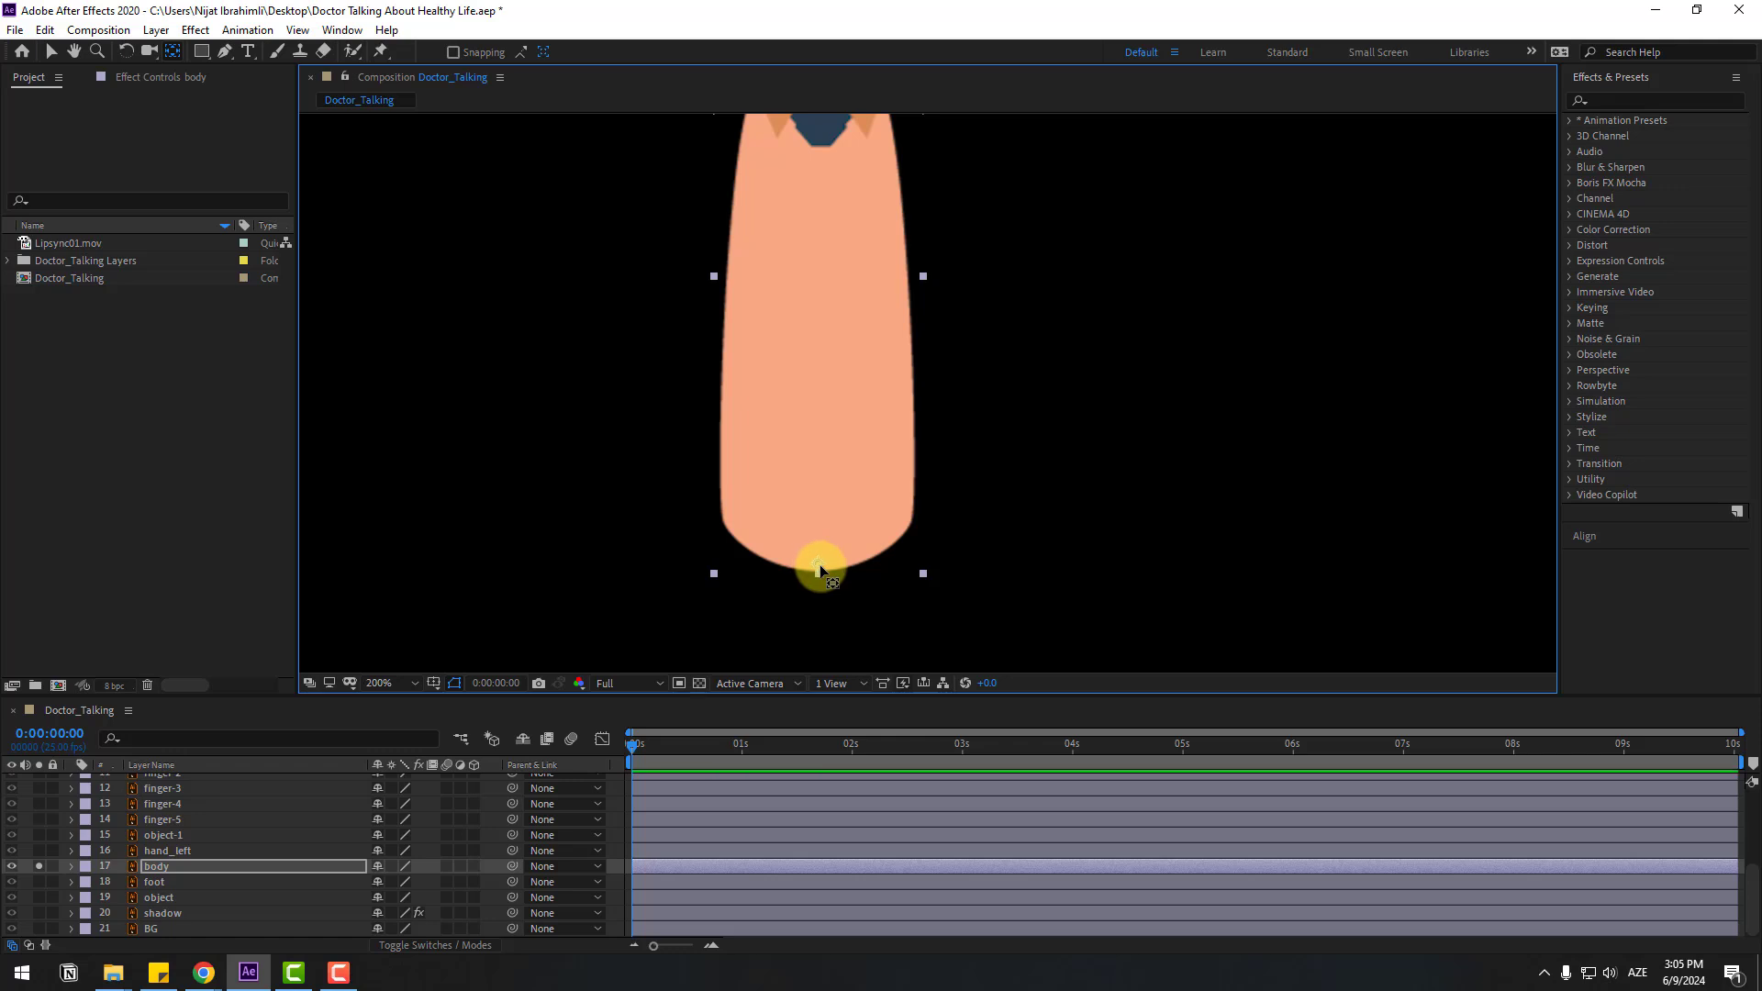
{"action": "left_click", "coordinate": [51, 51]}
{"action": "left_click", "coordinate": [39, 866]}
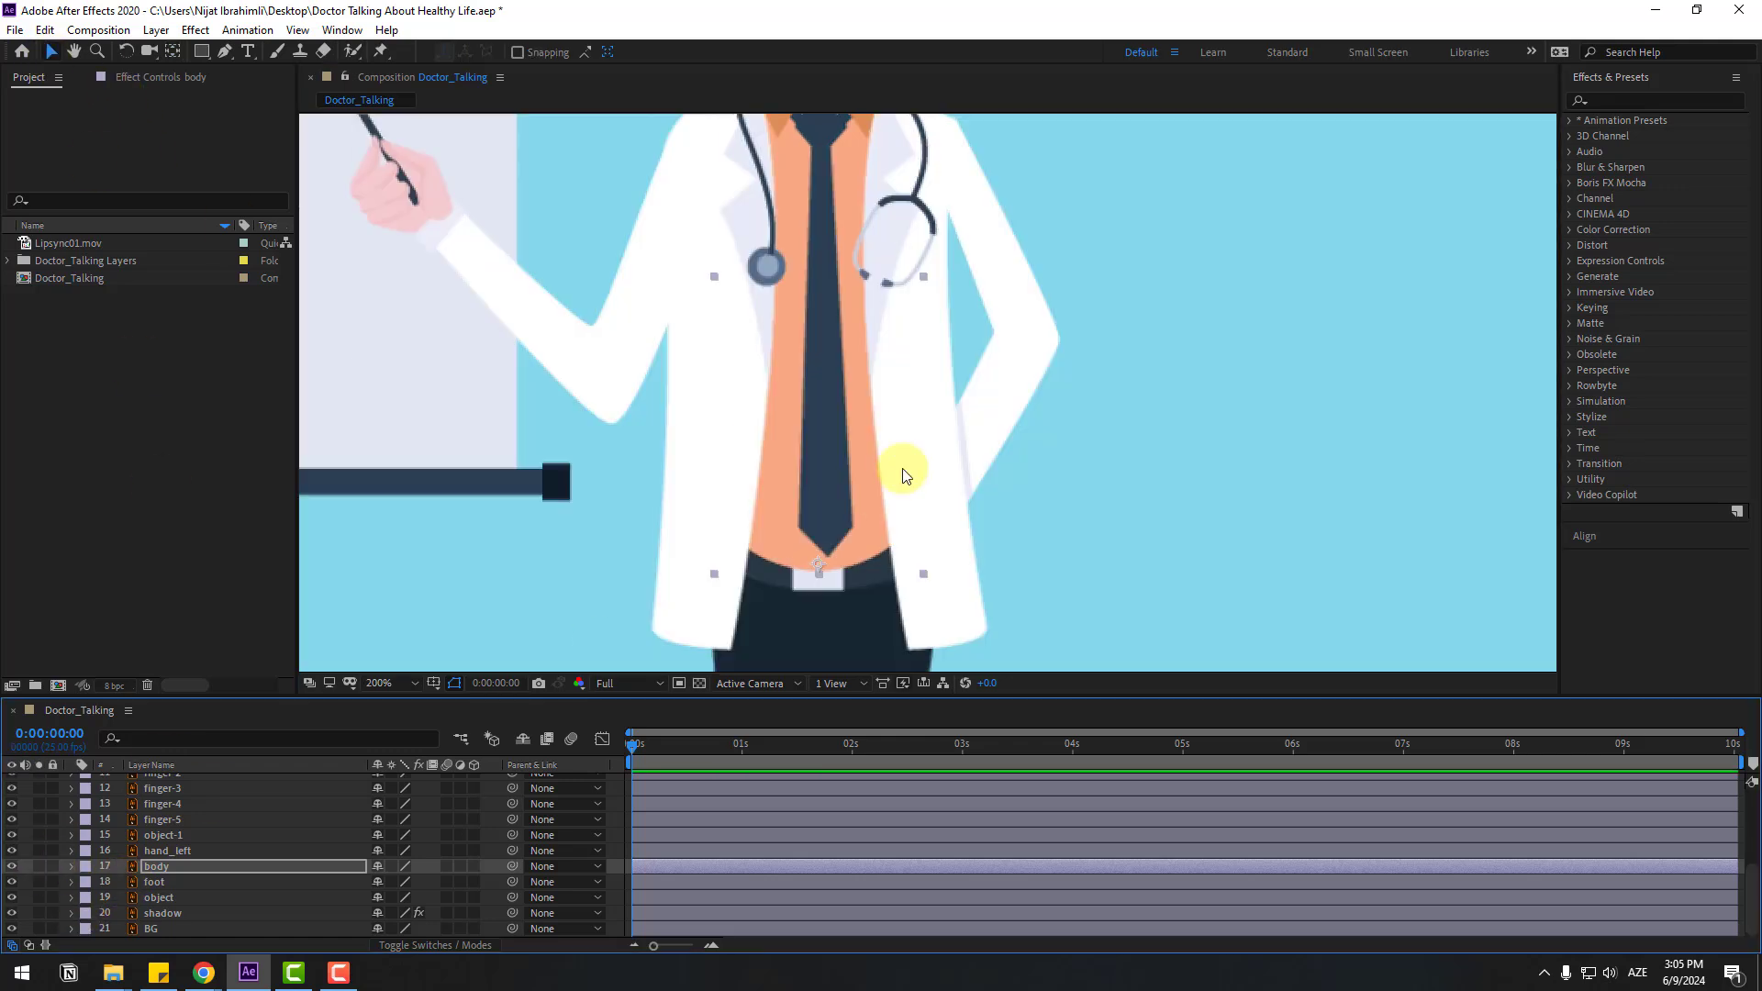
{"action": "key", "text": "comma"}
{"action": "scroll", "coordinate": [213, 854], "scroll_direction": "up", "scroll_amount": 5}
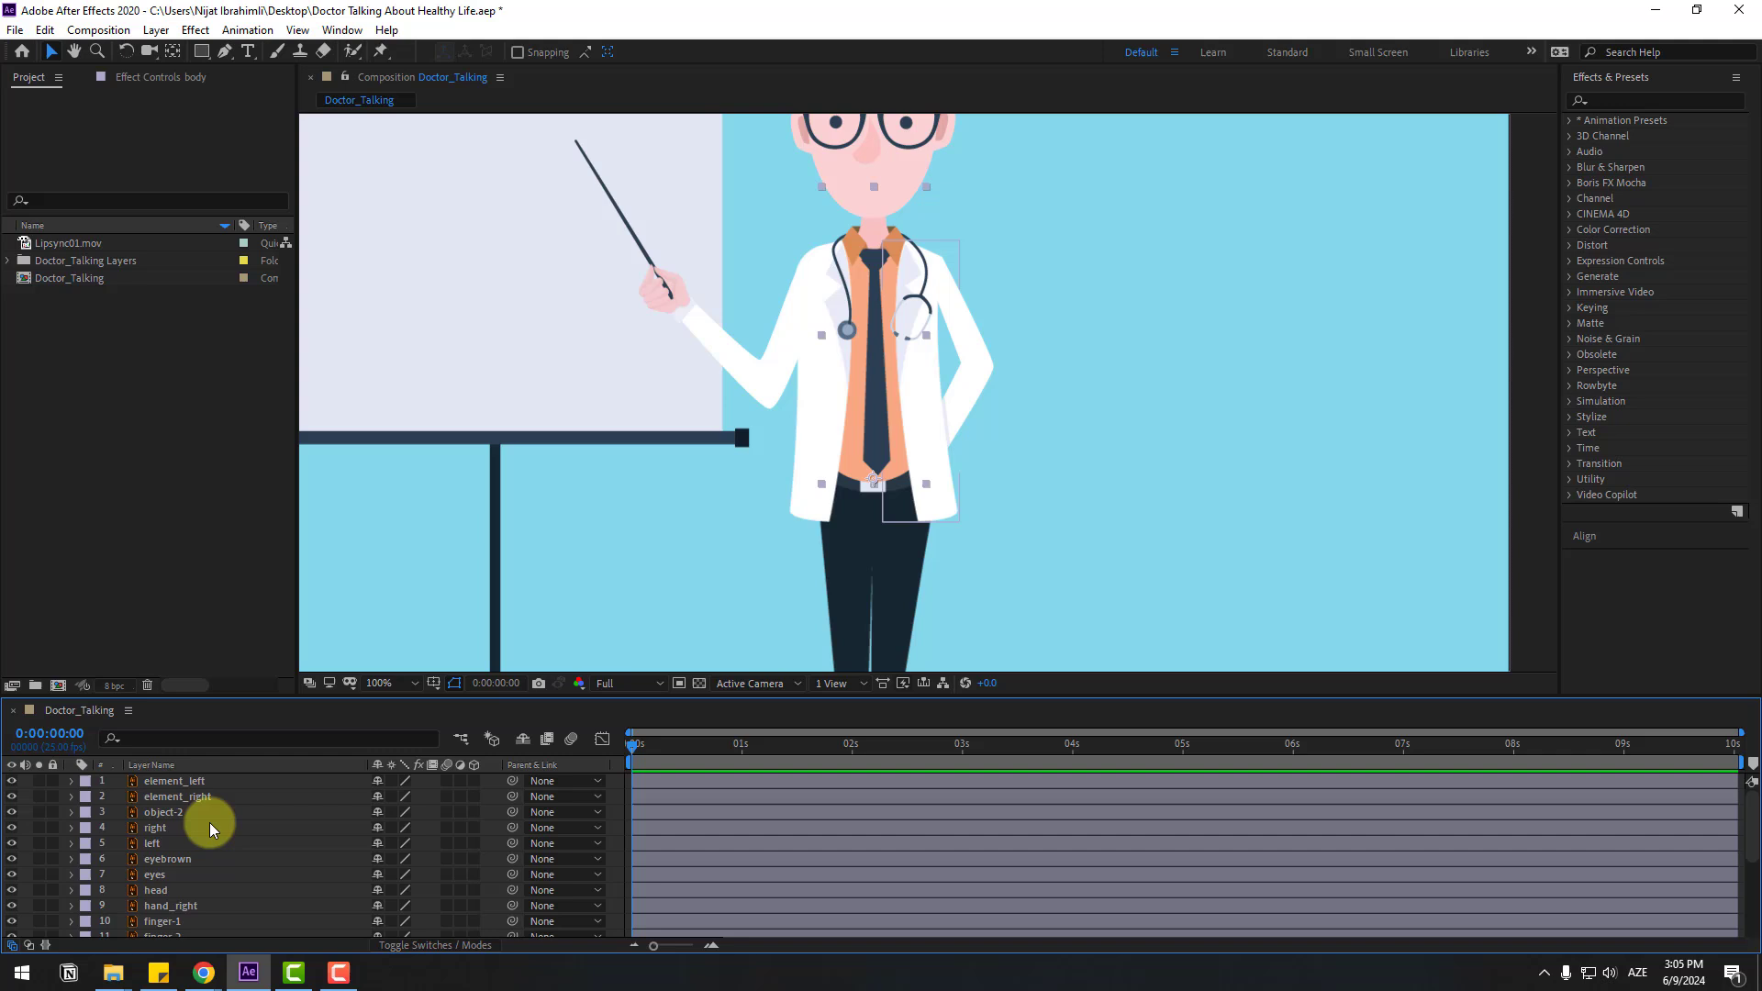
Step: Parent the right and left layers to body and test by rotating the body
{"action": "left_click", "coordinate": [161, 830]}
{"action": "left_click", "coordinate": [161, 846], "text": "ctrl"}
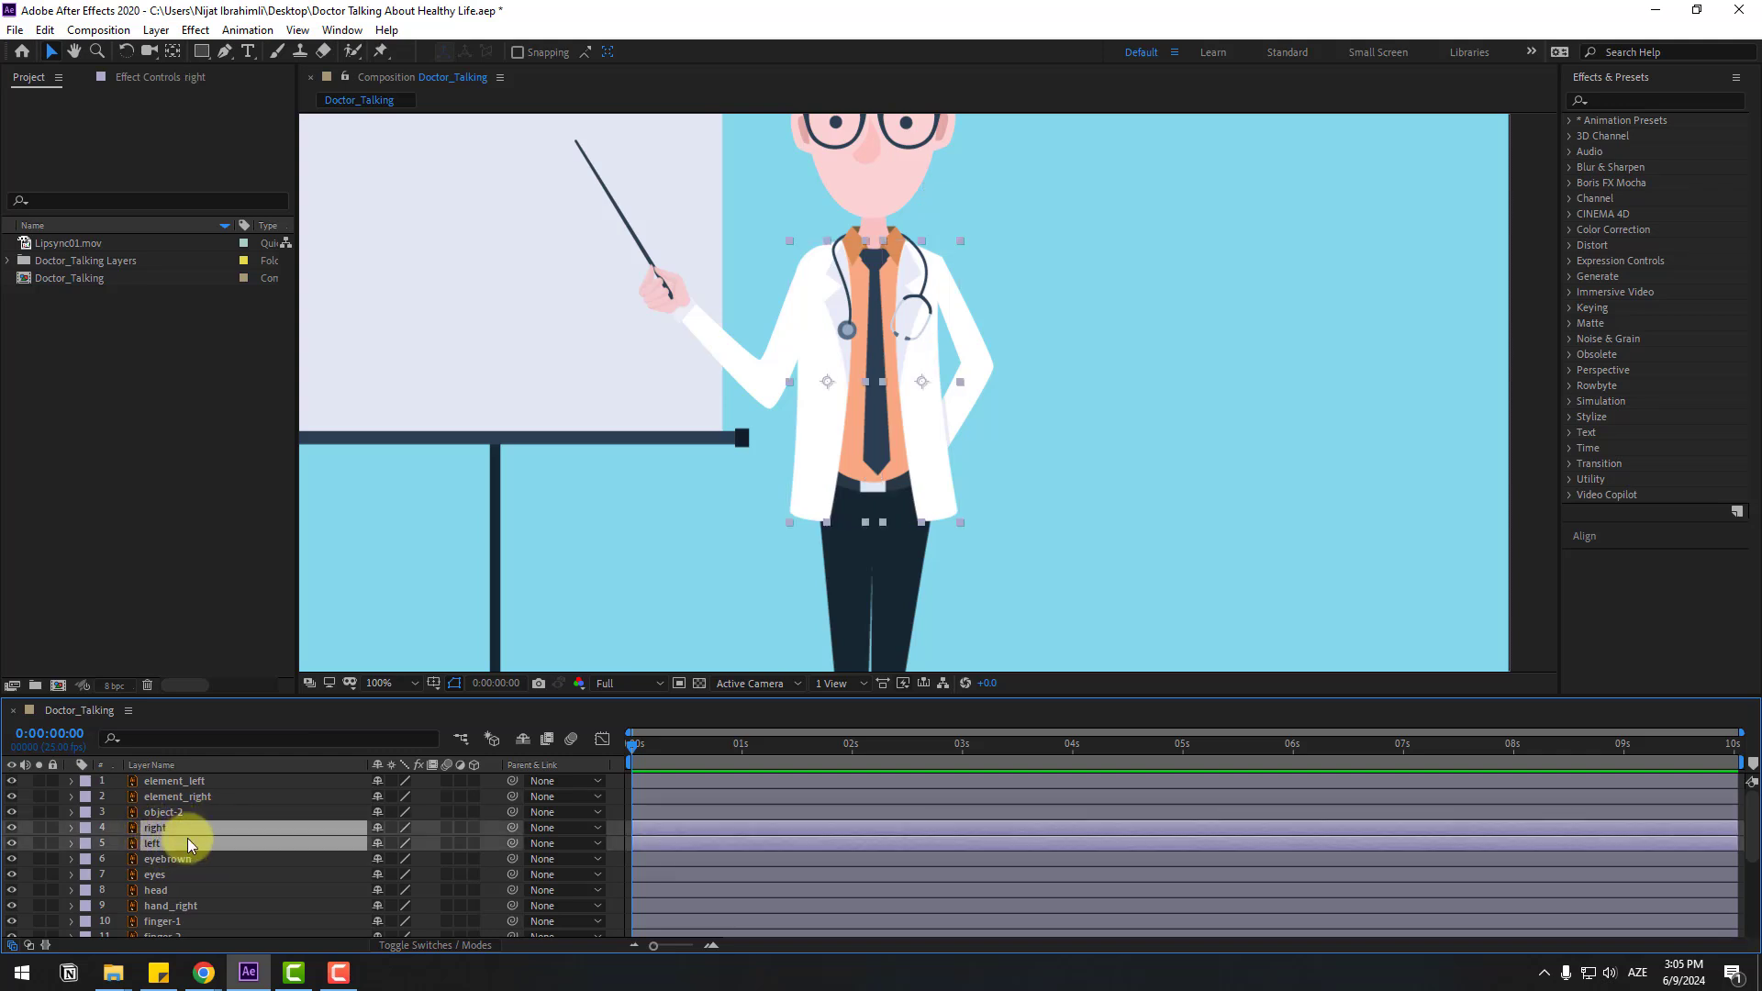
{"action": "left_click_drag", "start_coordinate": [459, 697], "coordinate": [461, 516]}
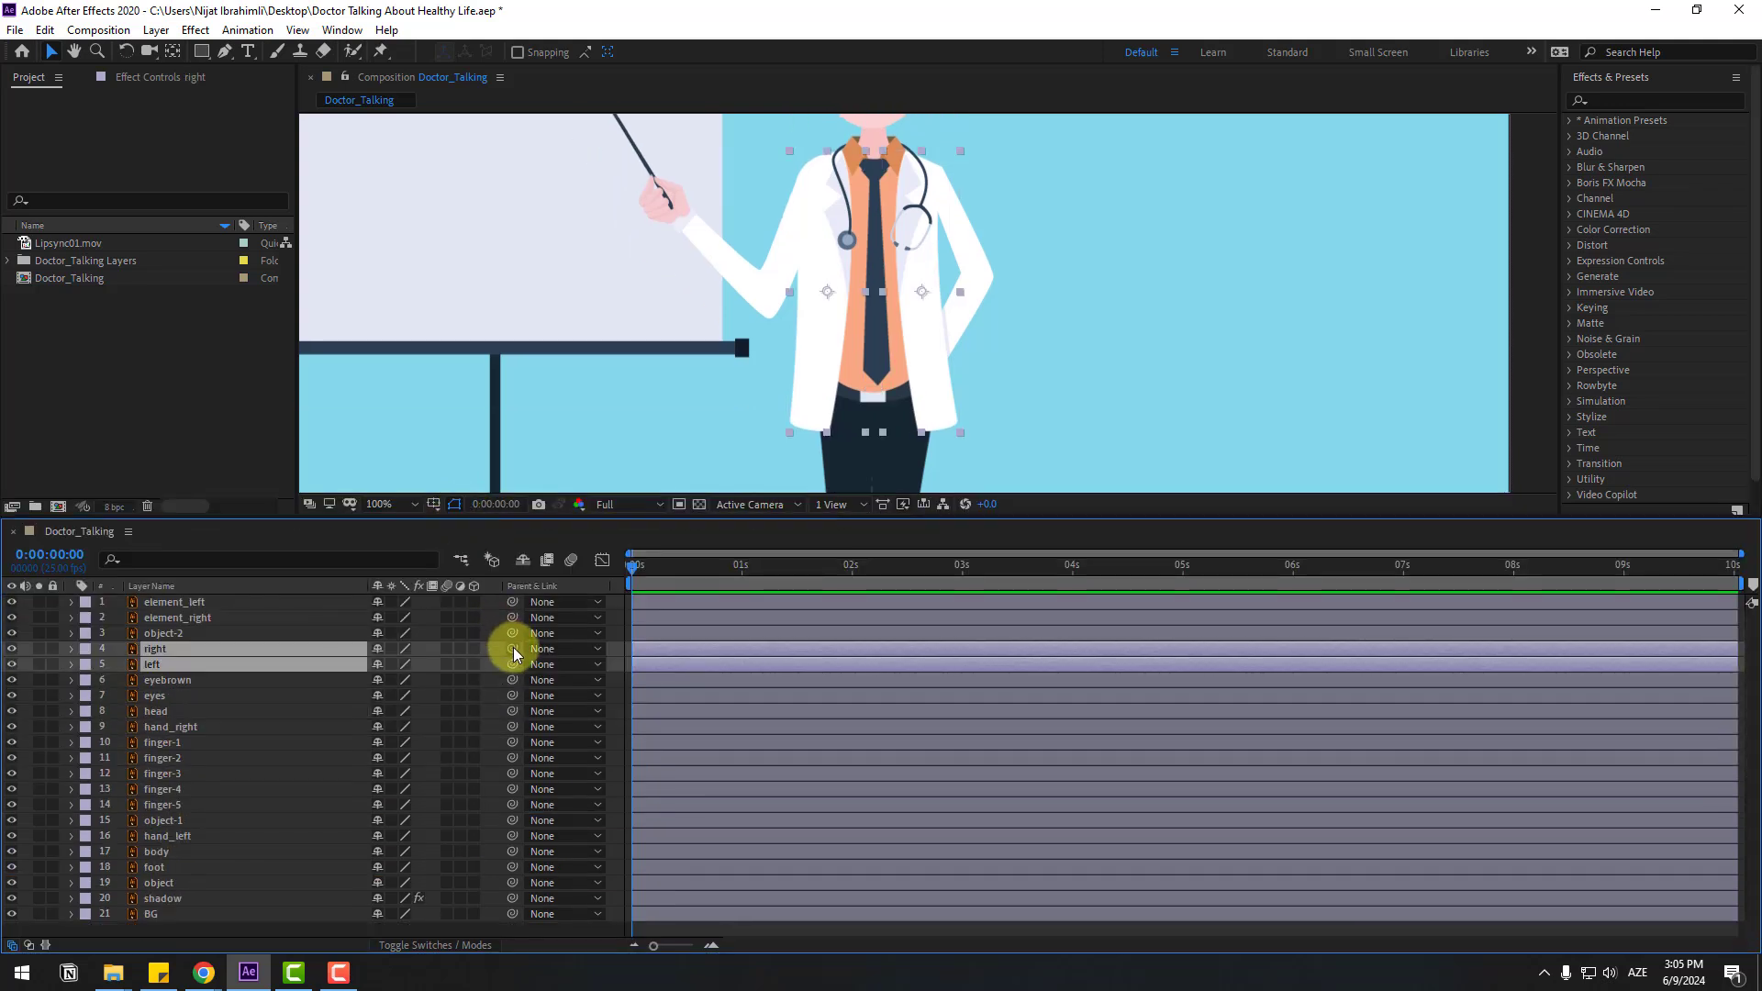
{"action": "left_click_drag", "start_coordinate": [512, 648], "coordinate": [163, 849]}
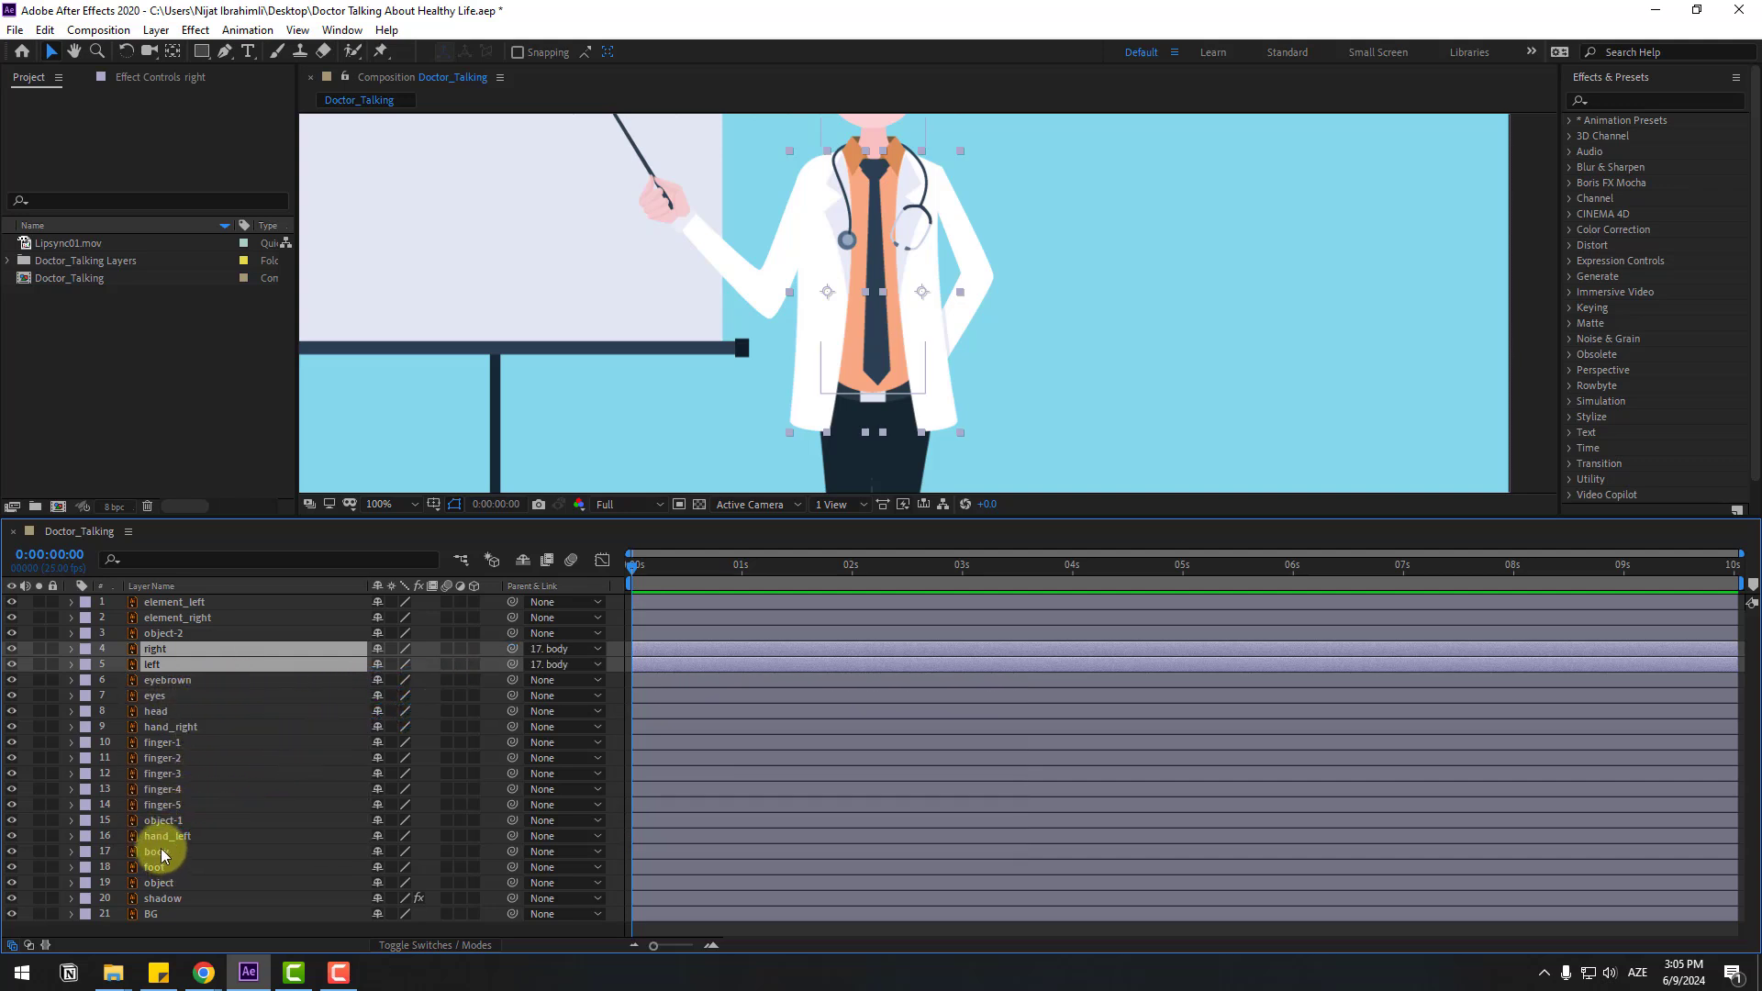
{"action": "left_click", "coordinate": [164, 850]}
{"action": "scroll", "coordinate": [915, 275], "scroll_direction": "down", "scroll_amount": 2}
{"action": "key", "text": "r"}
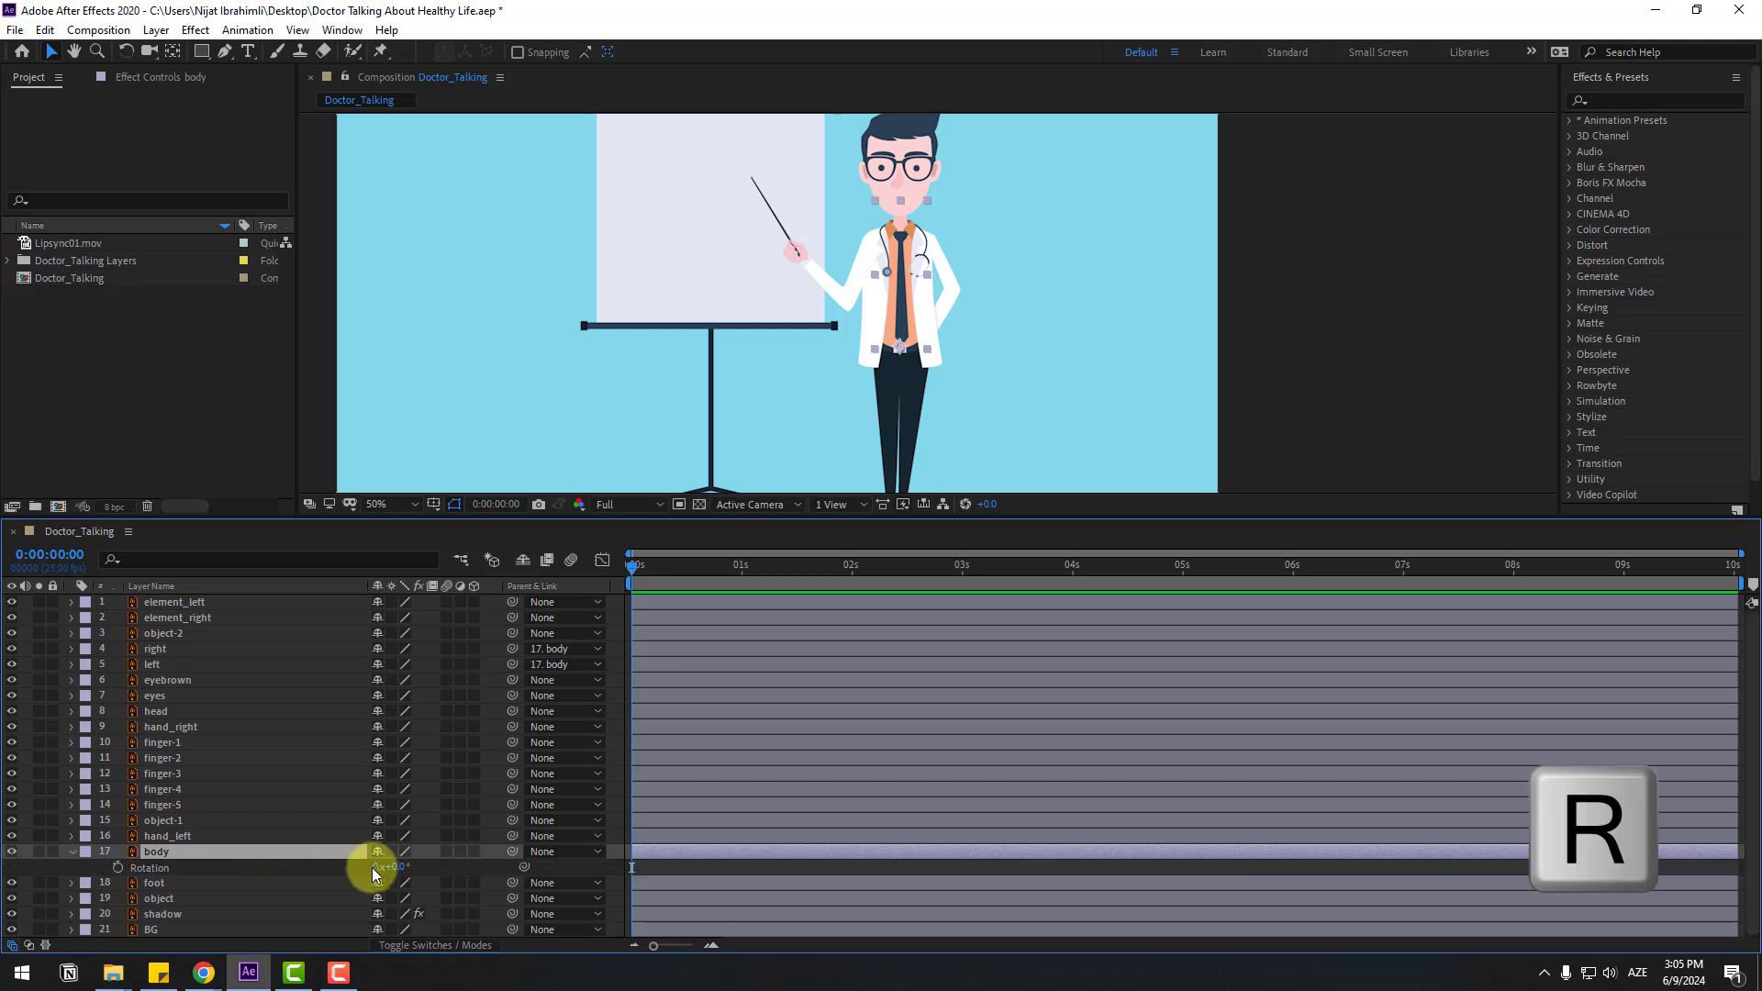
{"action": "mouse_move", "coordinate": [404, 866]}
{"action": "left_mouse_down"}
{"action": "mouse_move", "coordinate": [374, 854]}
{"action": "mouse_move", "coordinate": [397, 853]}
{"action": "left_mouse_up"}
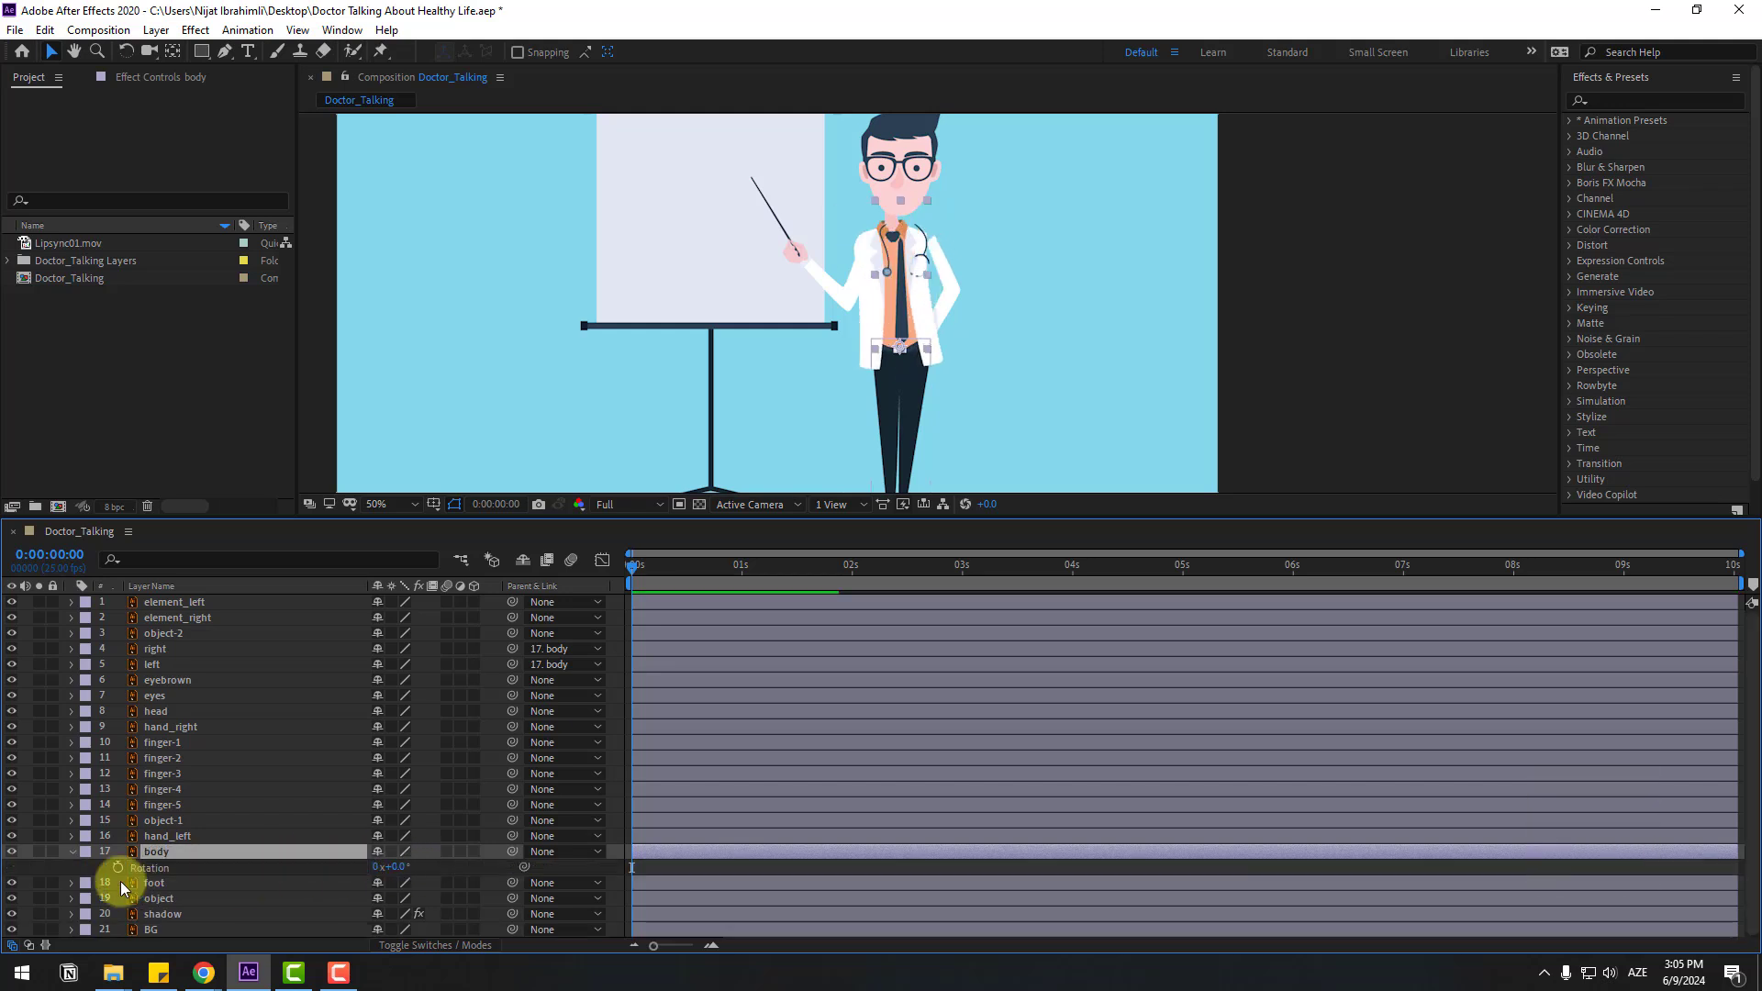
{"action": "left_click", "coordinate": [71, 852]}
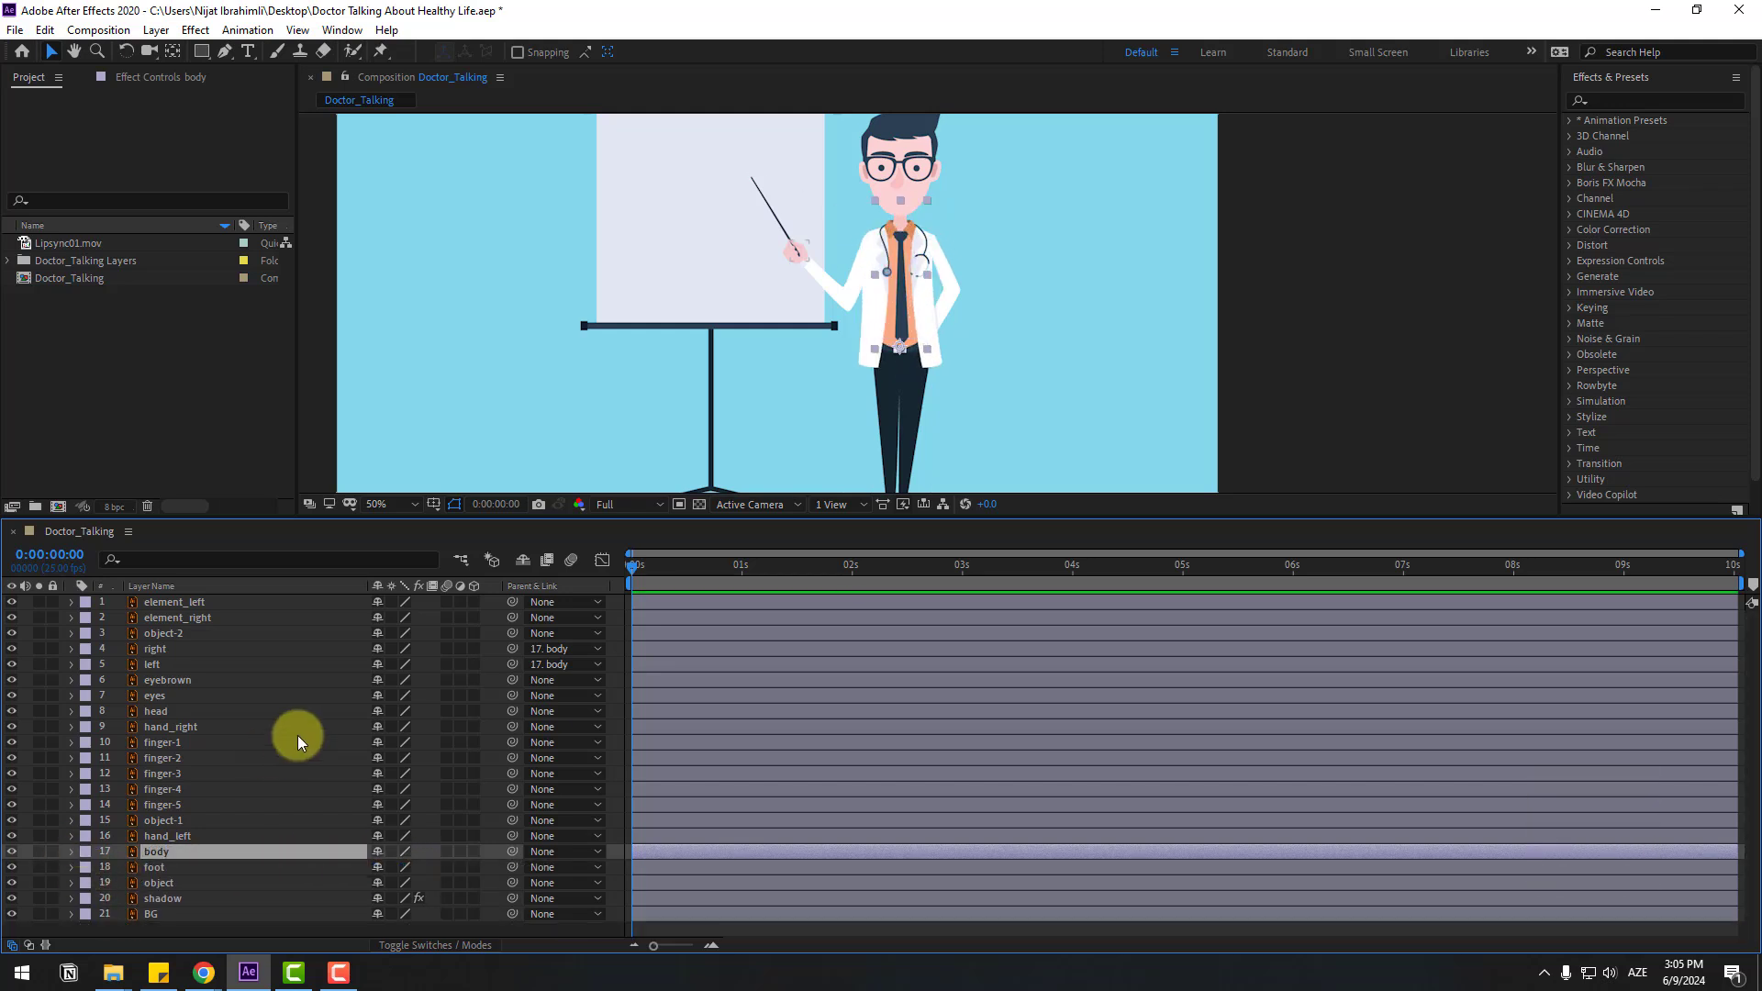
Step: Parent object-2 to body, test-rotate the body, and undo the rotation back to 0
{"action": "left_click", "coordinate": [167, 635]}
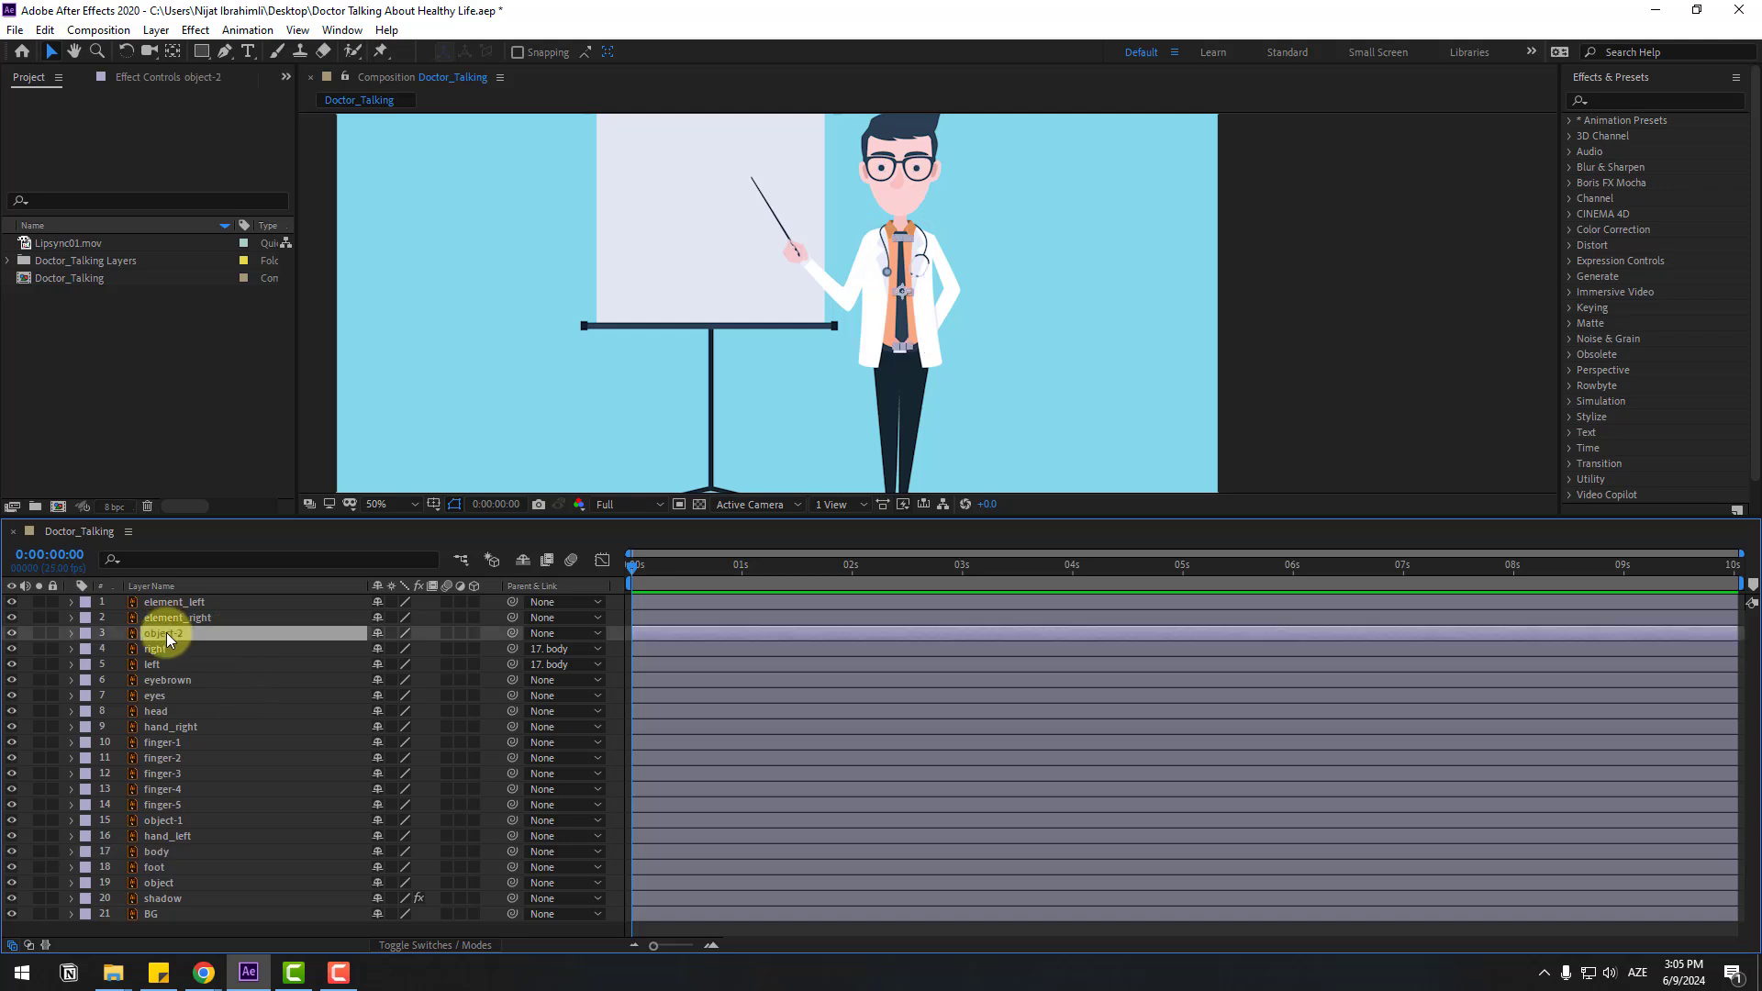
{"action": "left_click", "coordinate": [39, 633]}
{"action": "left_click", "coordinate": [39, 633]}
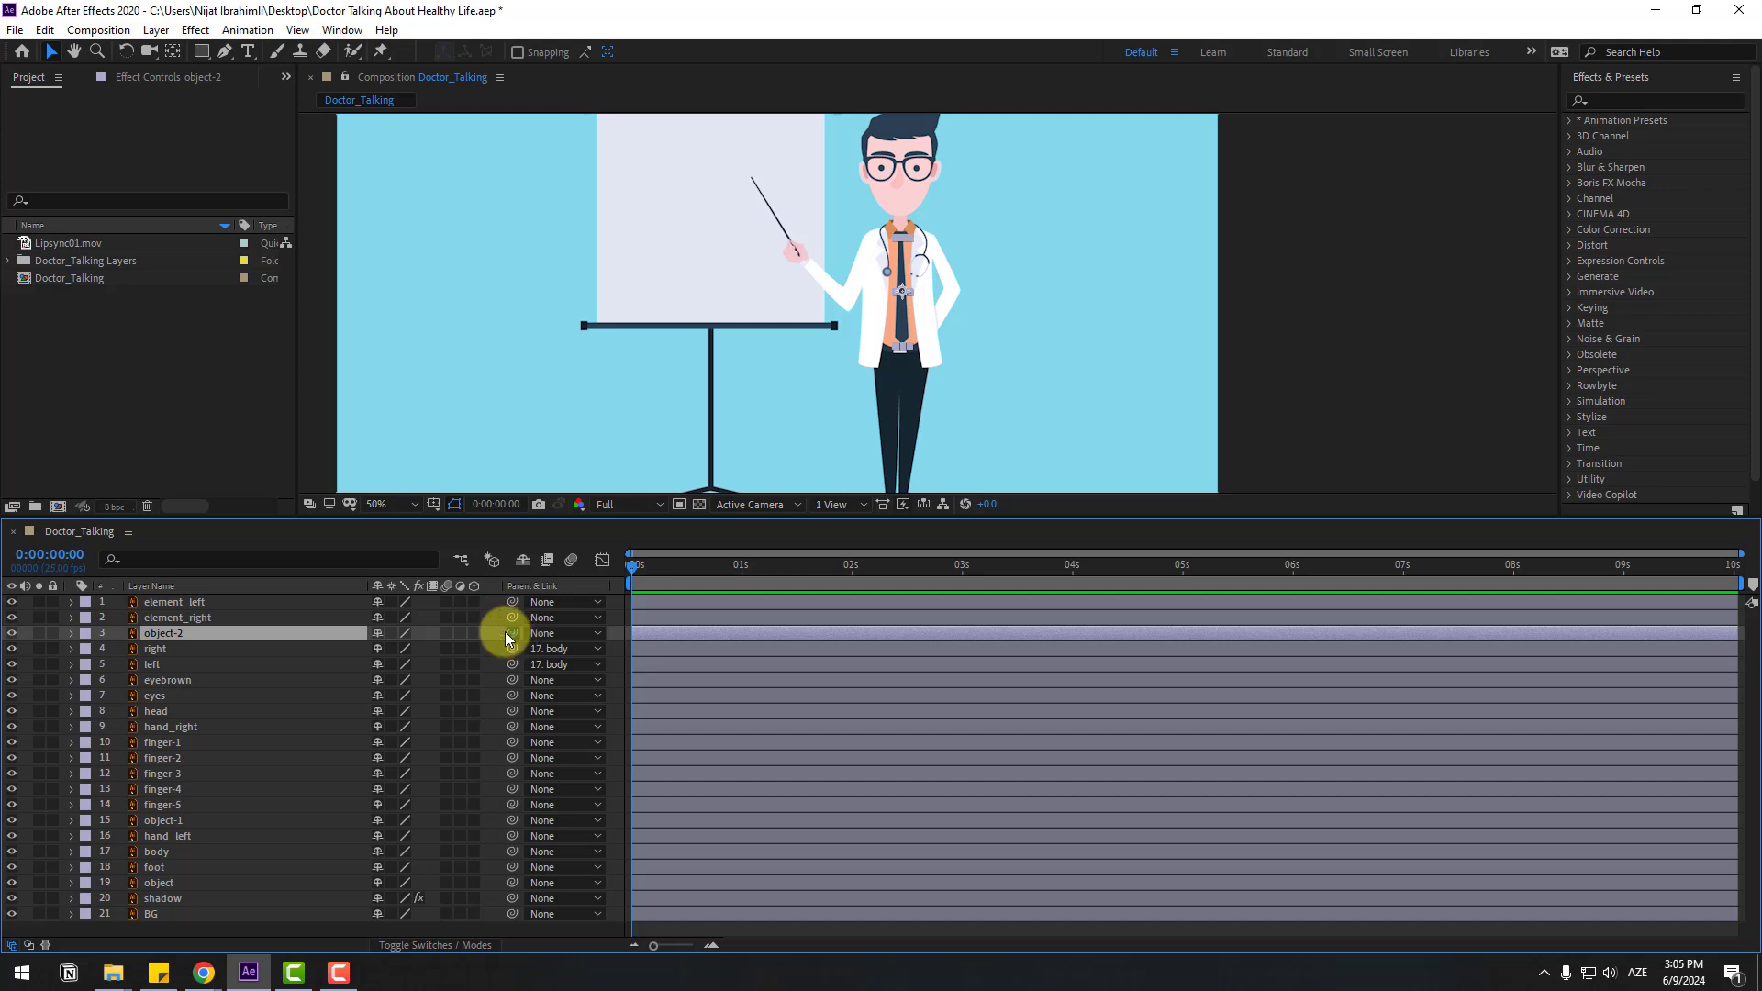
{"action": "left_click_drag", "start_coordinate": [511, 633], "coordinate": [183, 850]}
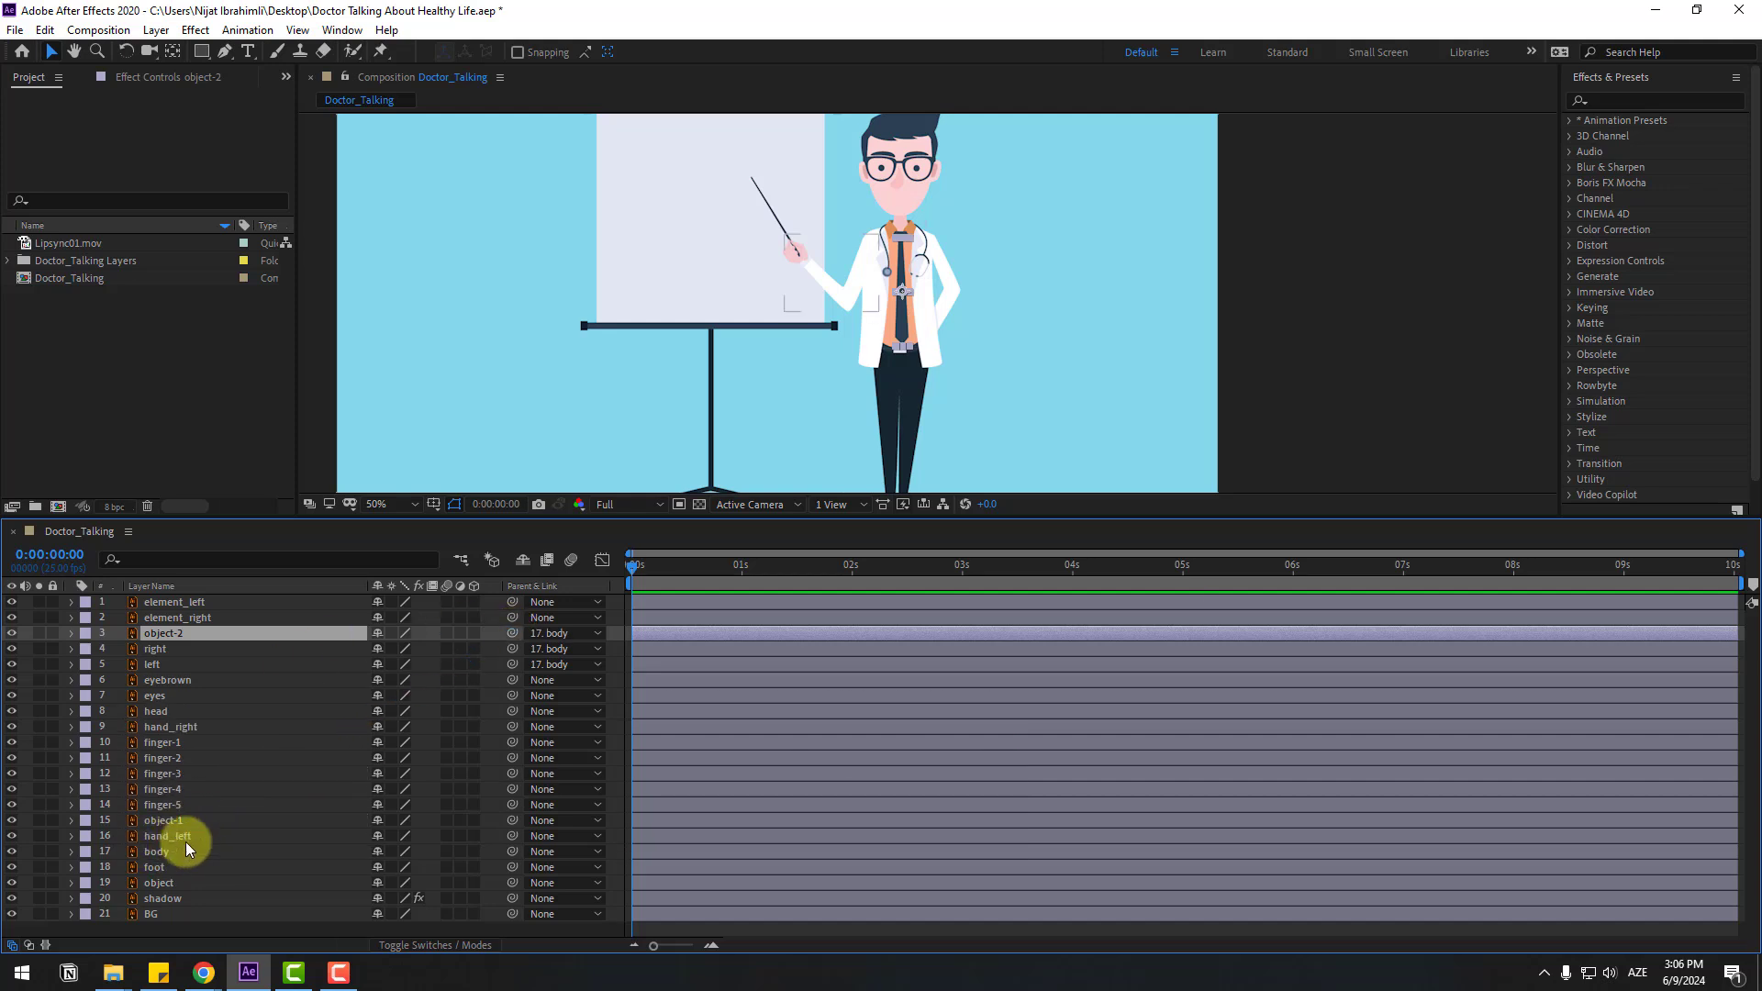
{"action": "left_click", "coordinate": [160, 850]}
{"action": "key", "text": "r"}
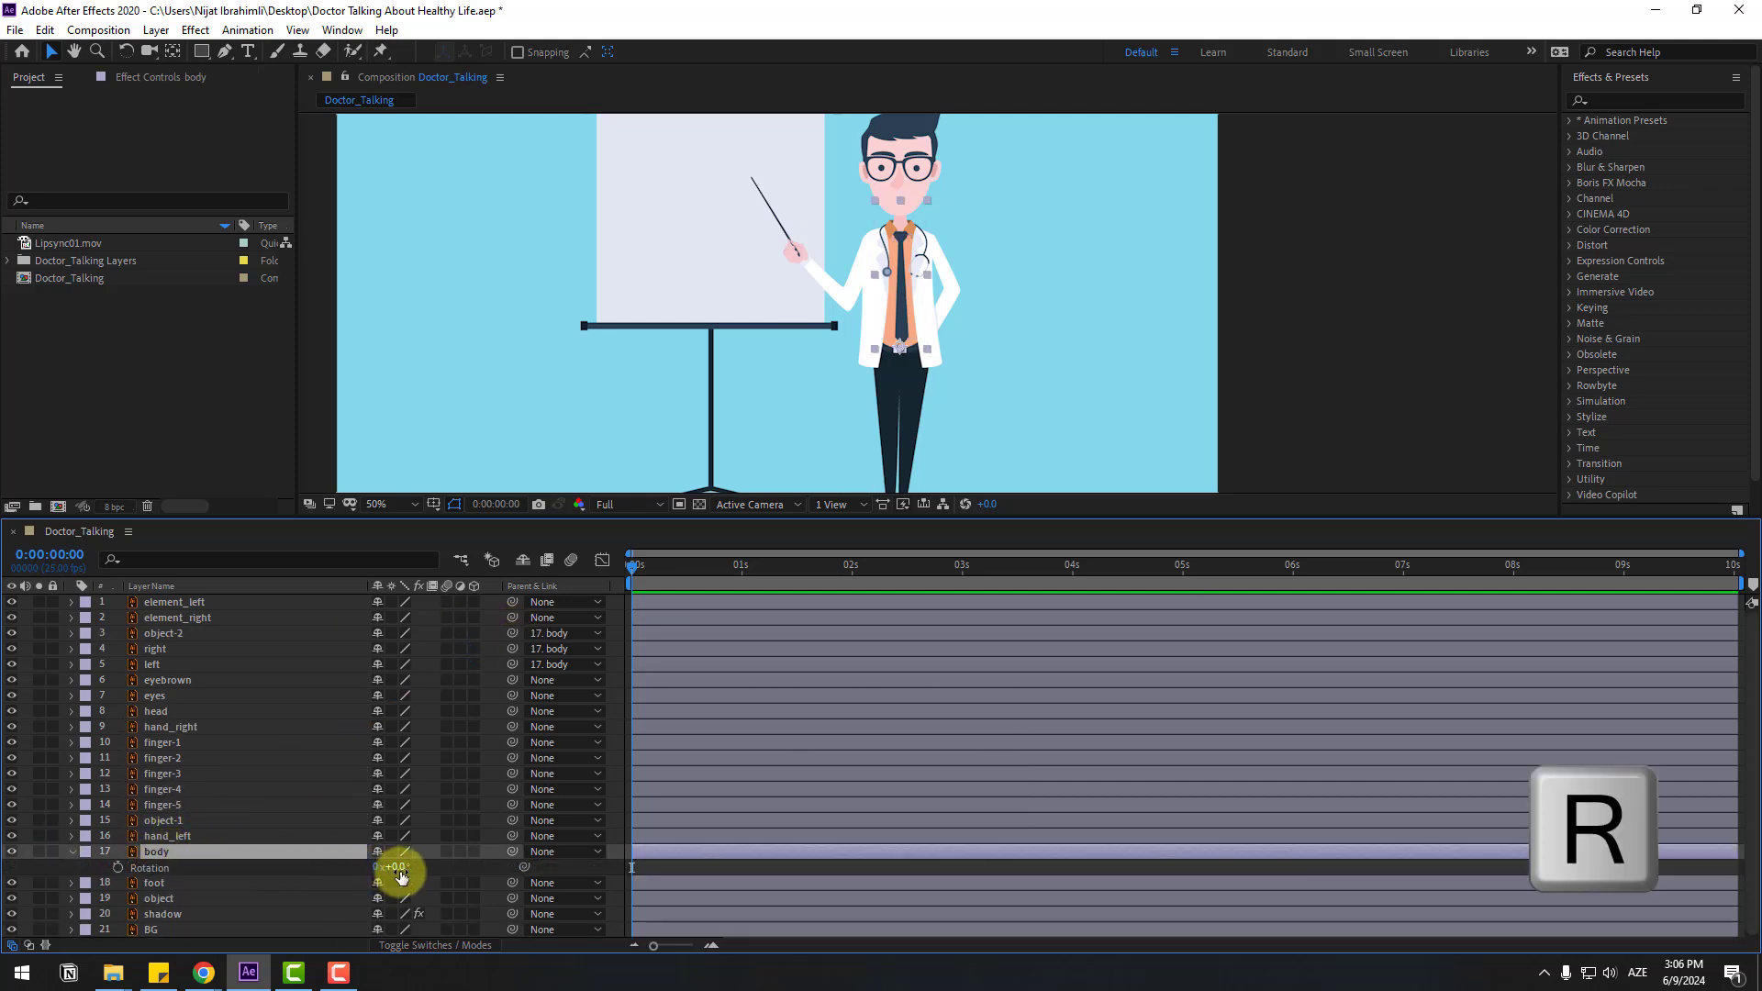
{"action": "left_click_drag", "start_coordinate": [400, 876], "coordinate": [408, 872]}
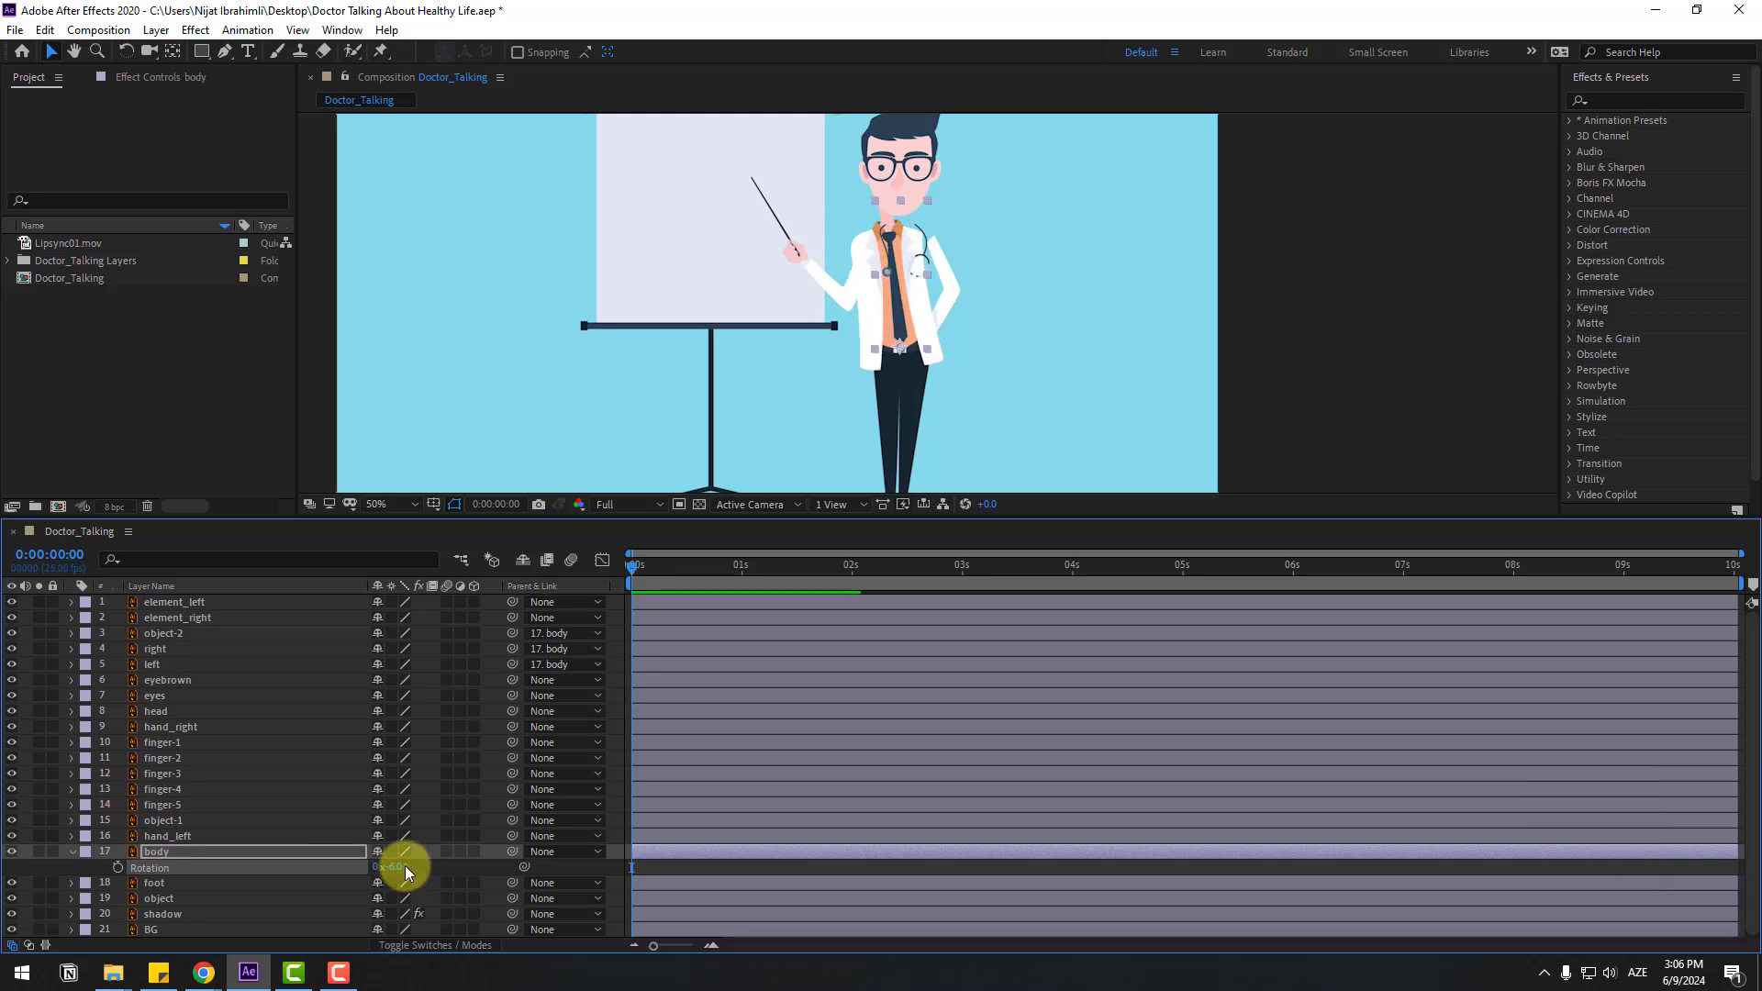
{"action": "key", "text": "ctrl+z"}
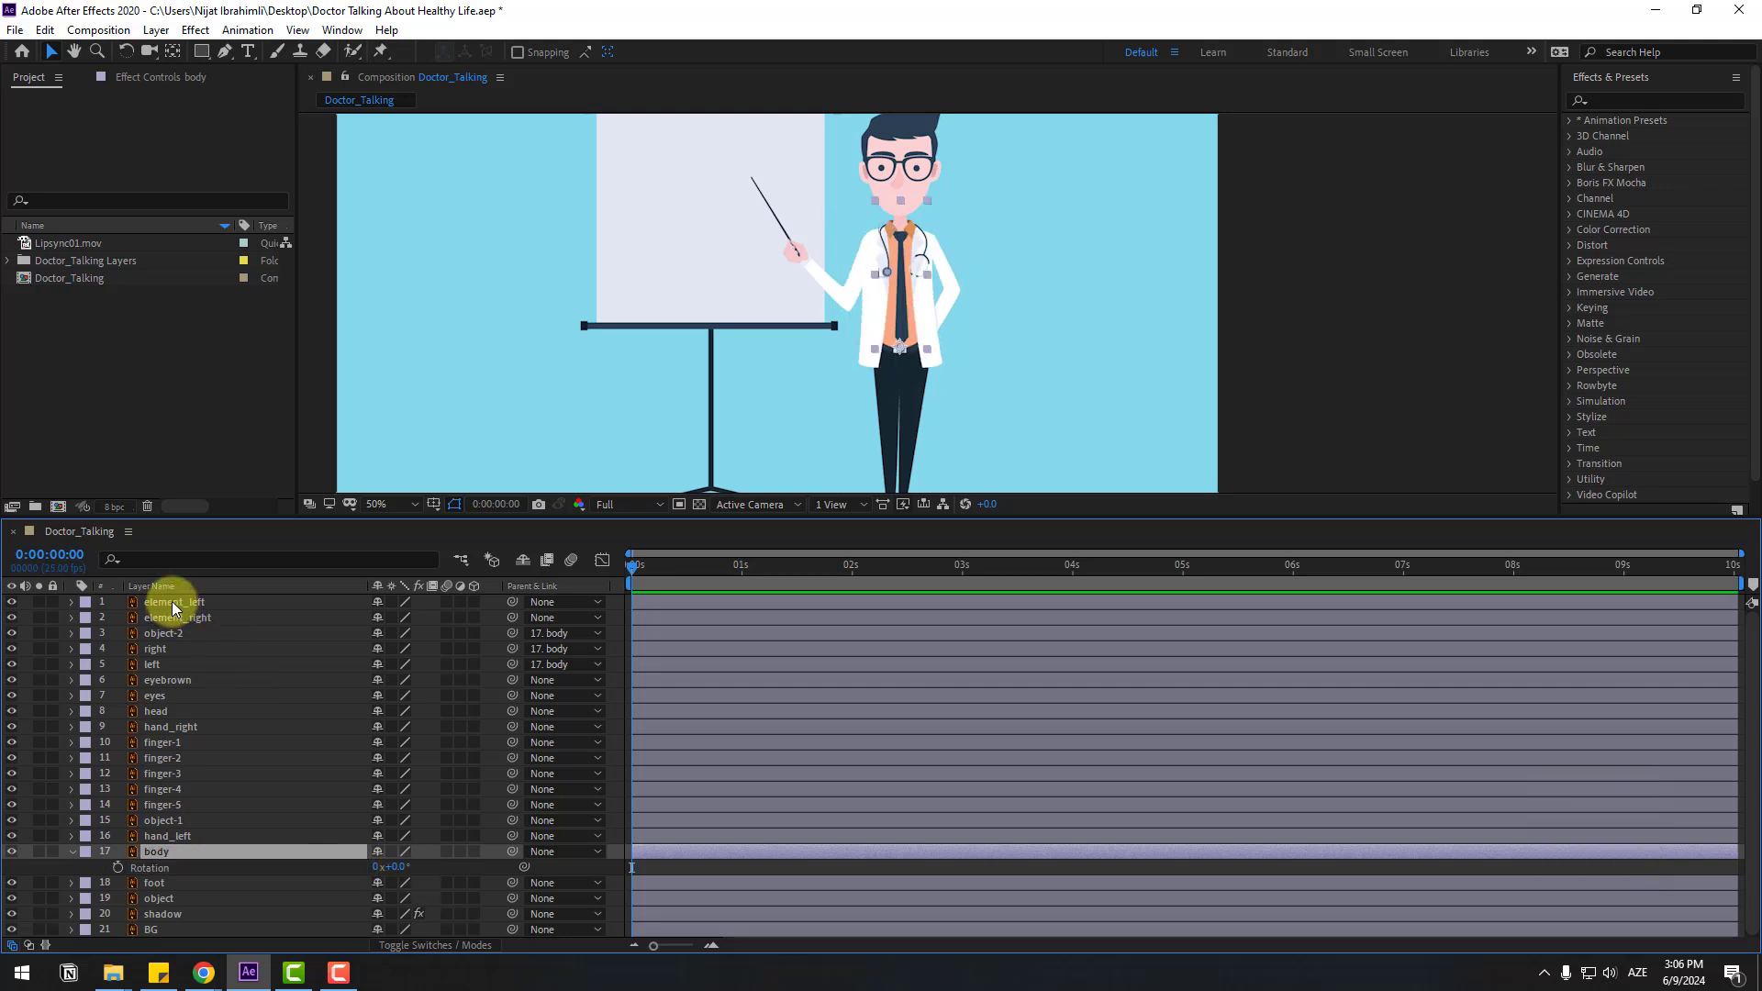
{"action": "left_click", "coordinate": [173, 602]}
Step: Parent element_left and element_right to the body layer and test the rotation
{"action": "left_click", "coordinate": [179, 616], "text": "shift"}
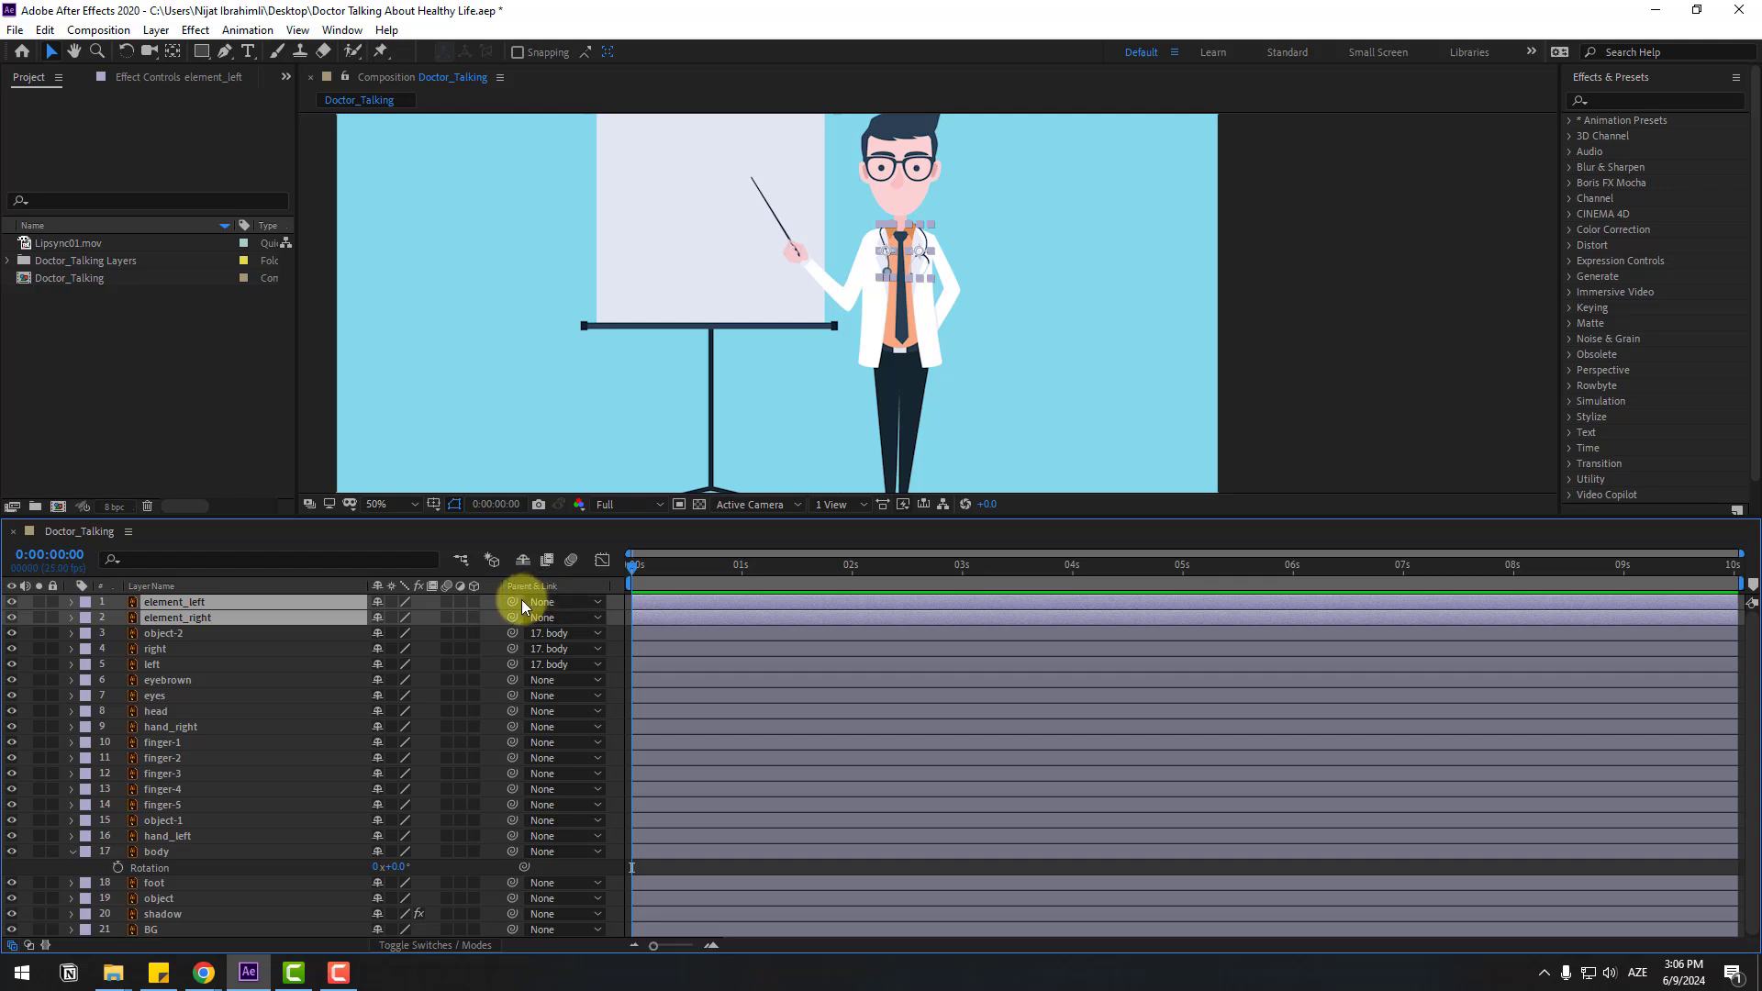
{"action": "left_click_drag", "start_coordinate": [519, 601], "coordinate": [158, 852]}
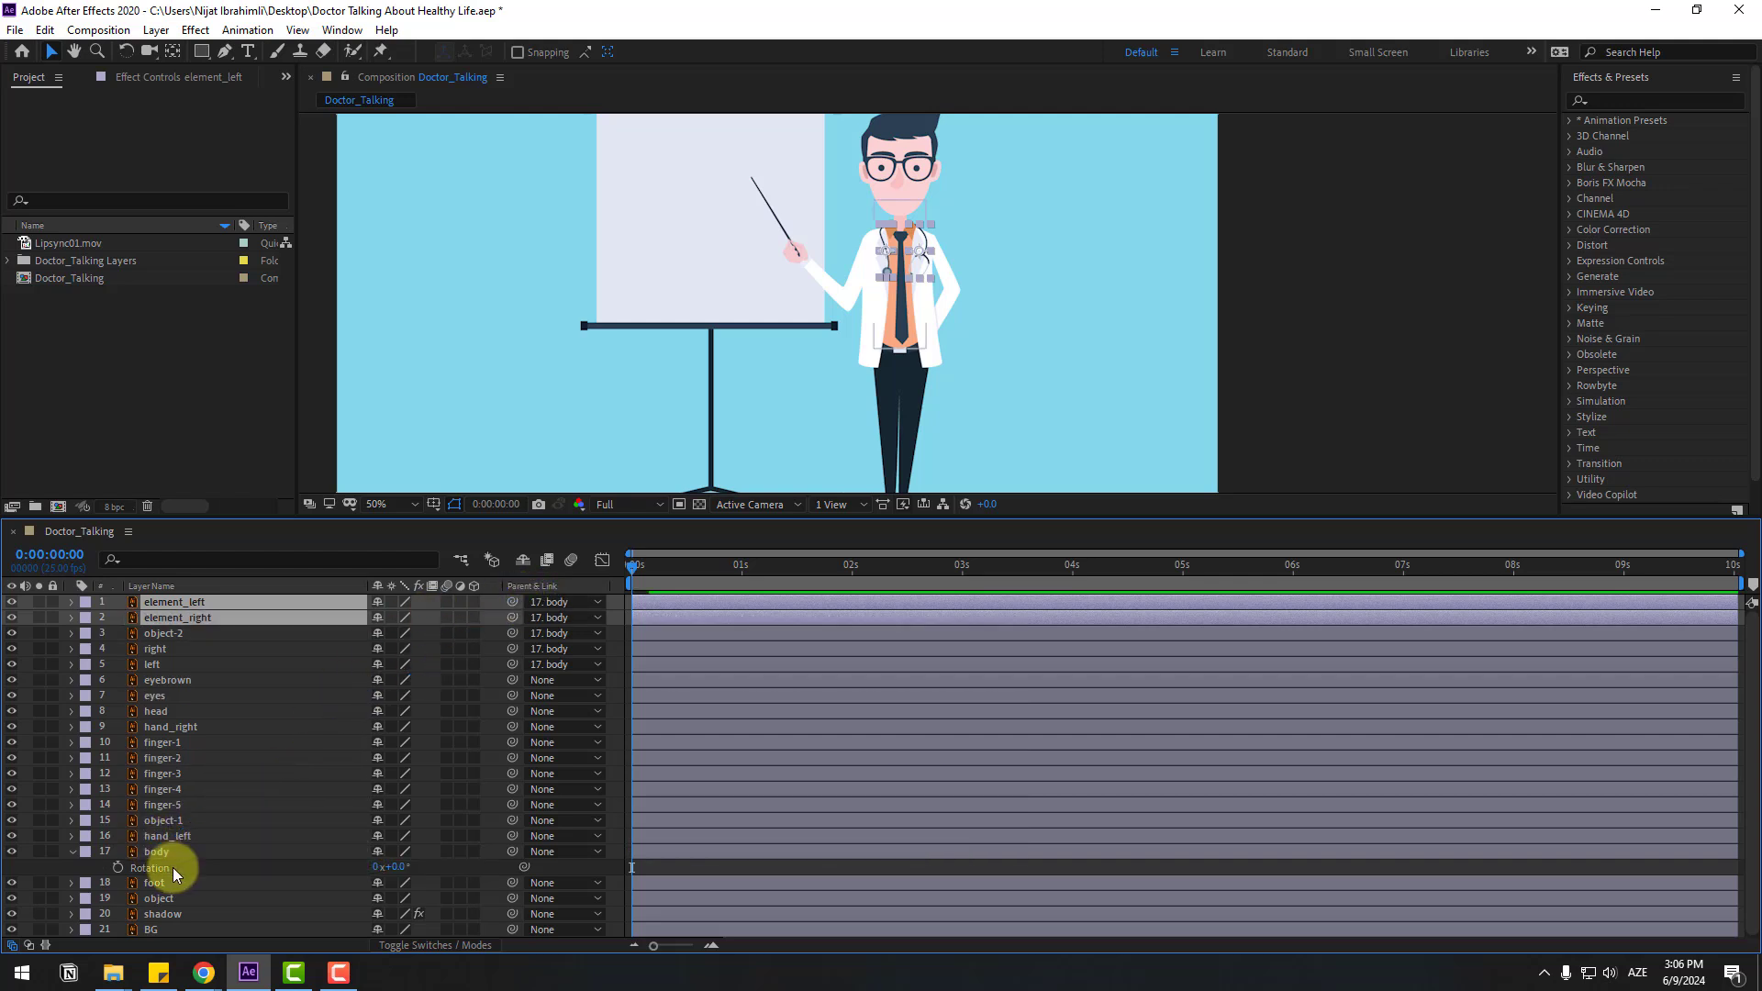
{"action": "left_click_drag", "start_coordinate": [396, 866], "coordinate": [404, 861]}
{"action": "left_click", "coordinate": [91, 850]}
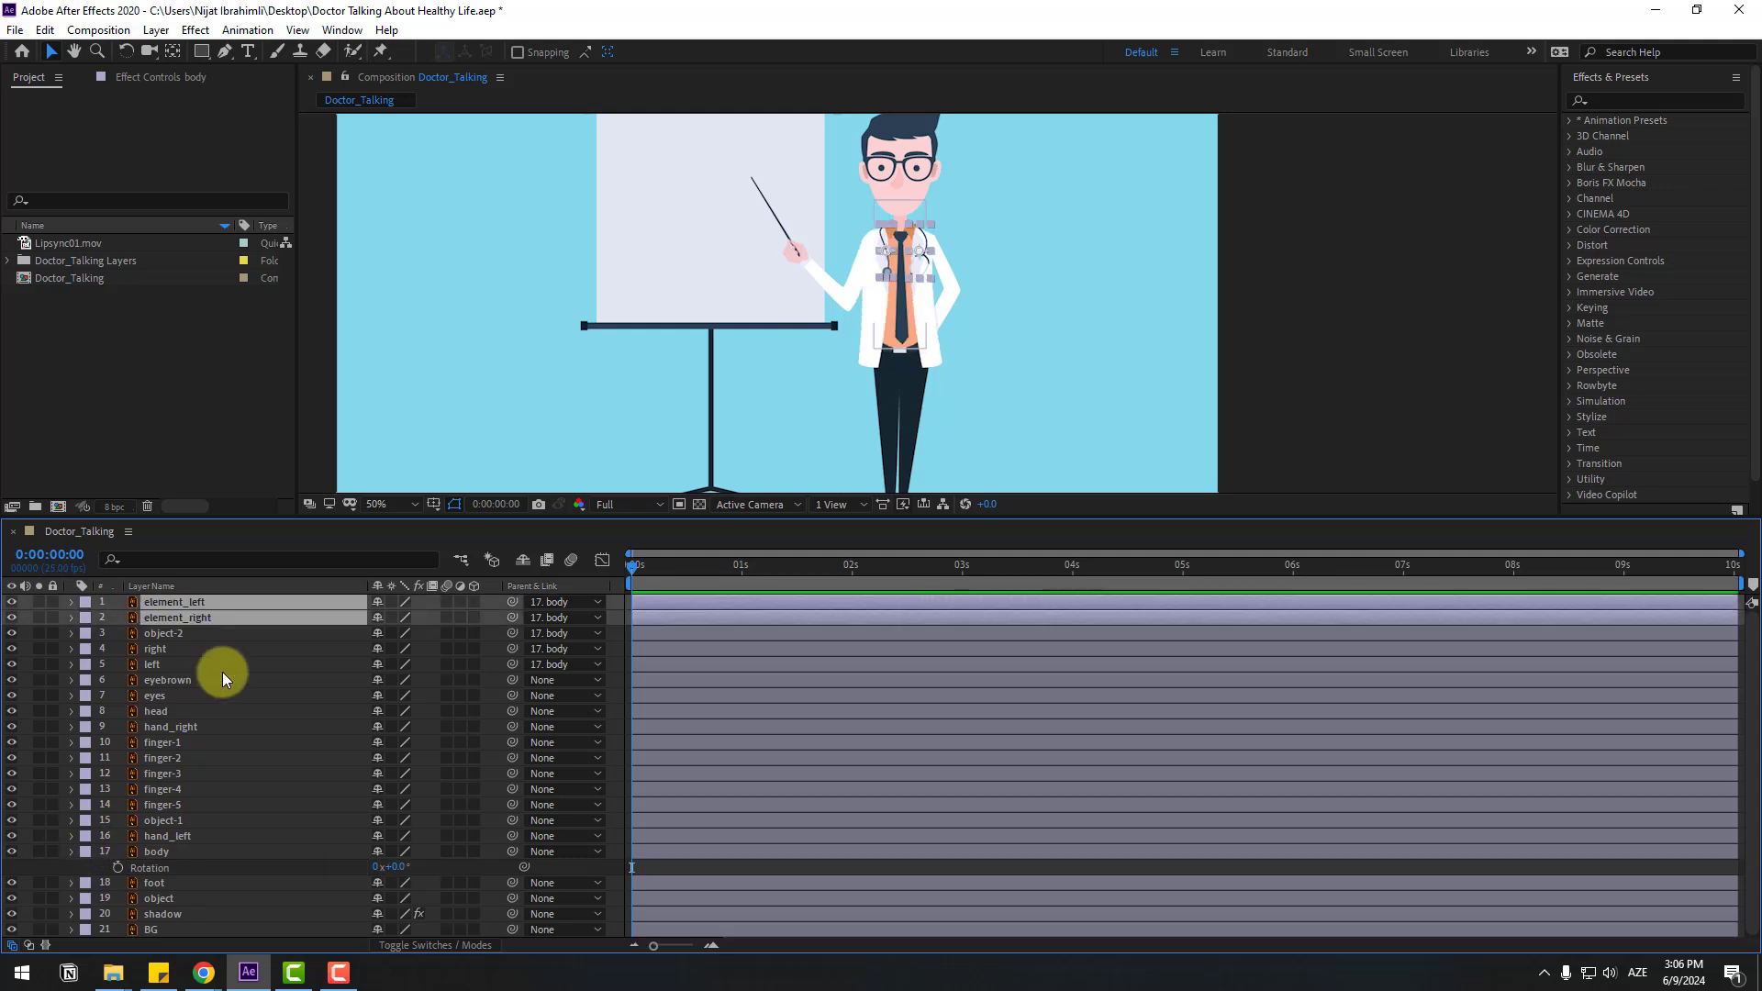
{"action": "key", "text": "r"}
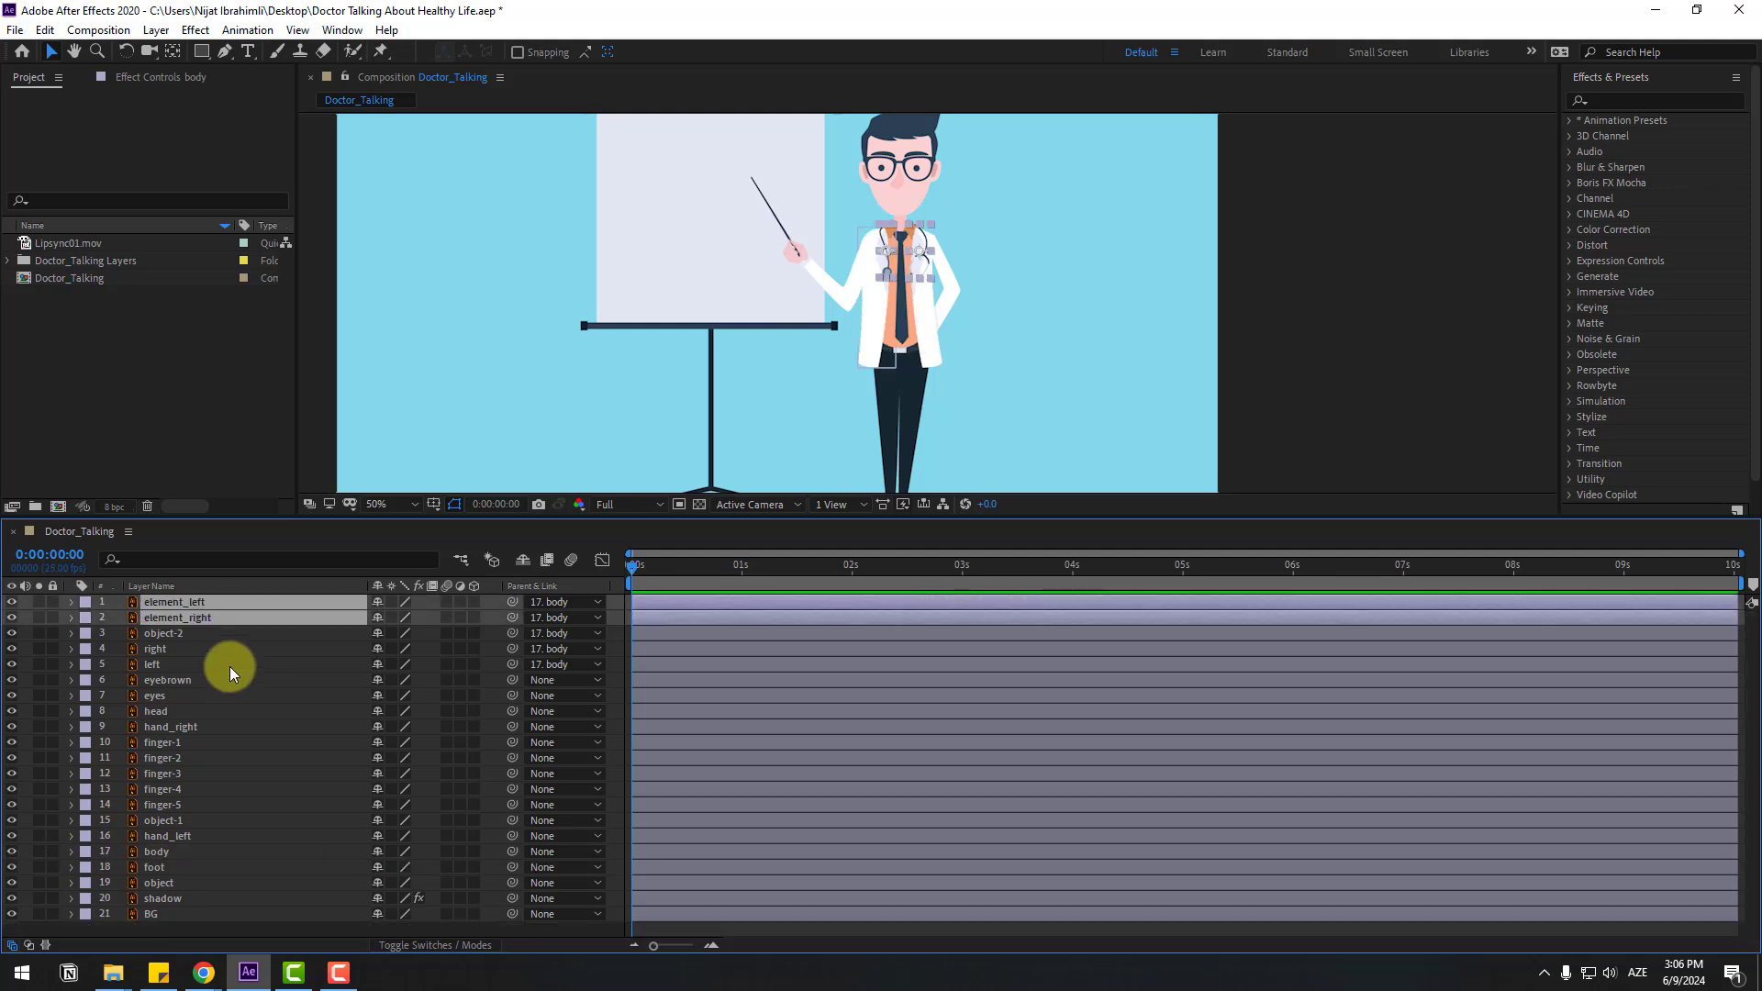
Step: Parent hand_right and hand_left to body and check them with a body rotation
{"action": "left_click", "coordinate": [184, 730]}
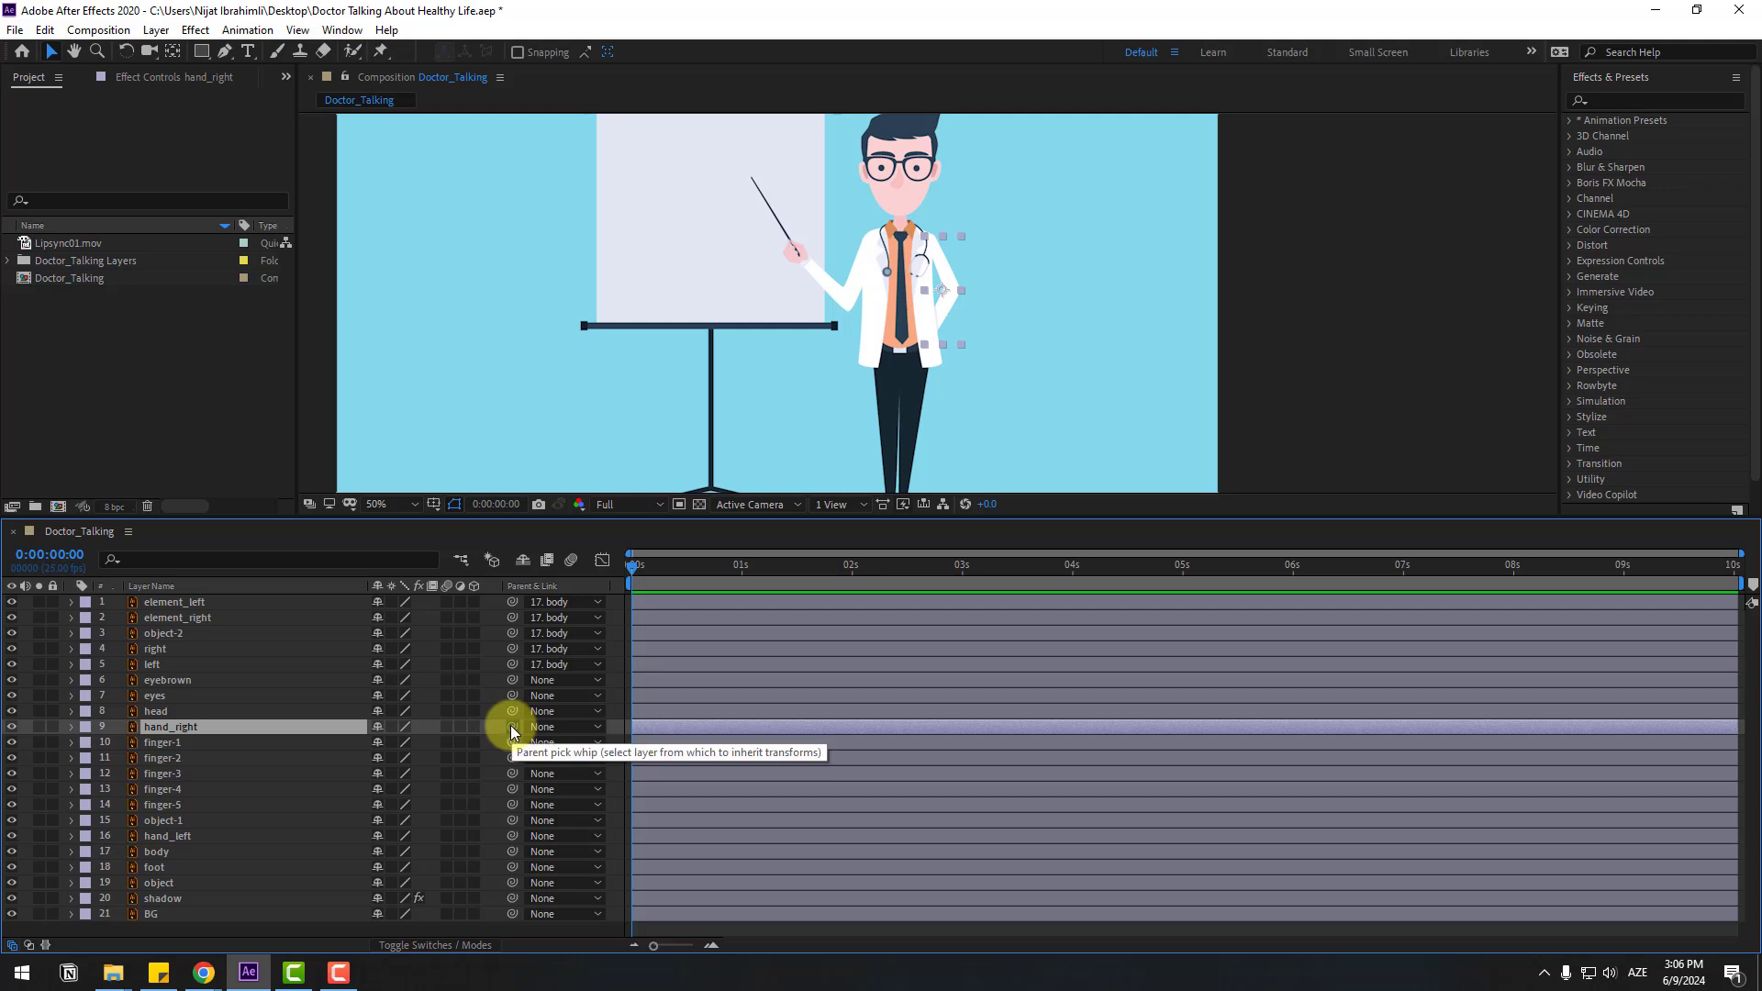
{"action": "left_click_drag", "start_coordinate": [512, 729], "coordinate": [163, 852]}
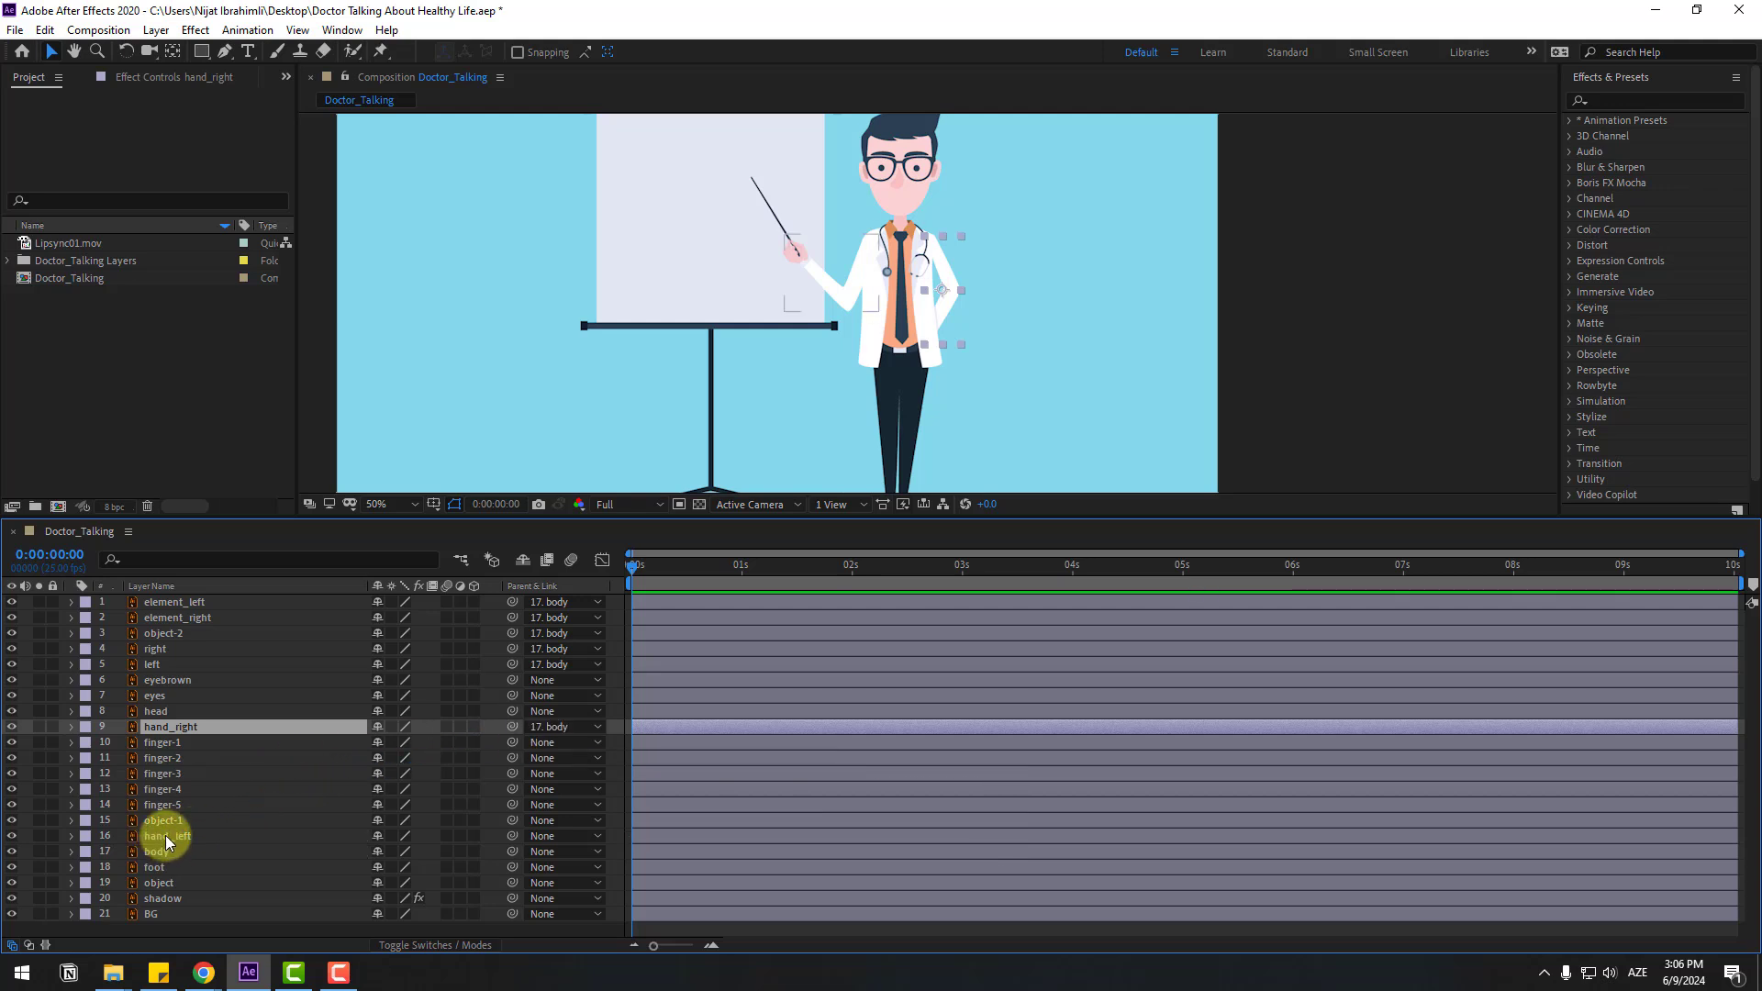
{"action": "left_click", "coordinate": [164, 836]}
{"action": "left_click_drag", "start_coordinate": [504, 834], "coordinate": [163, 852]}
{"action": "left_click", "coordinate": [176, 854]}
{"action": "key", "text": "r"}
{"action": "left_click_drag", "start_coordinate": [396, 868], "coordinate": [396, 868]}
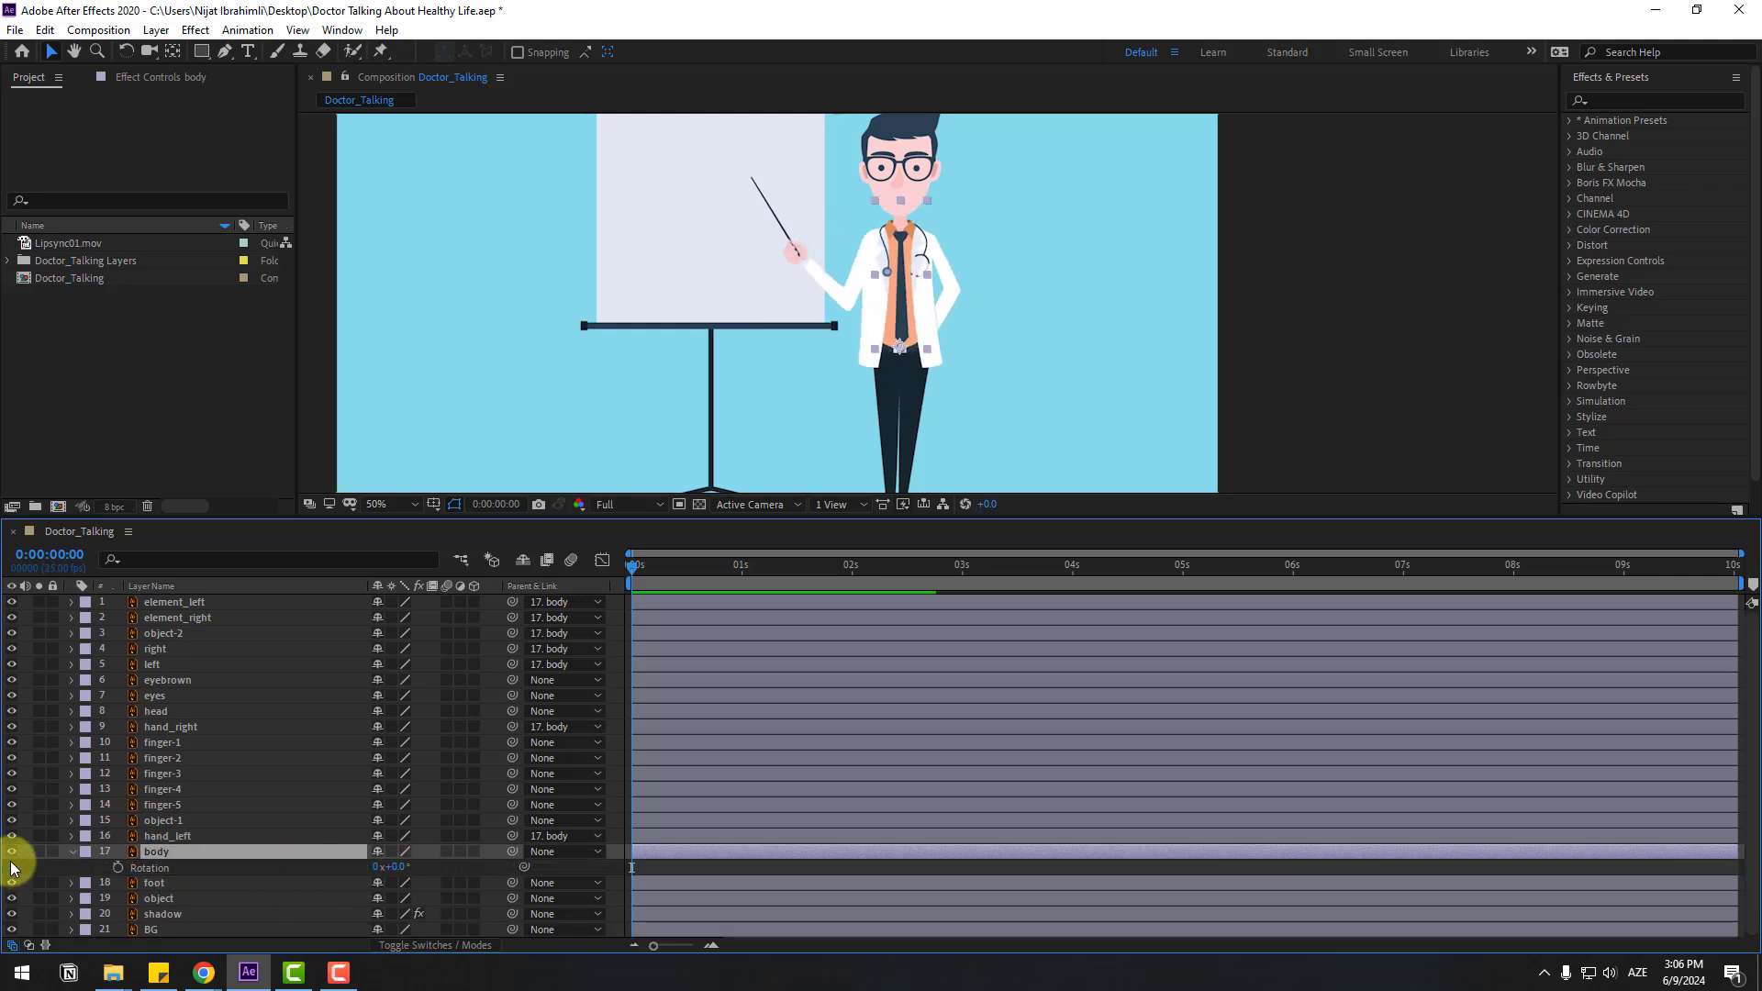
{"action": "left_click", "coordinate": [70, 851]}
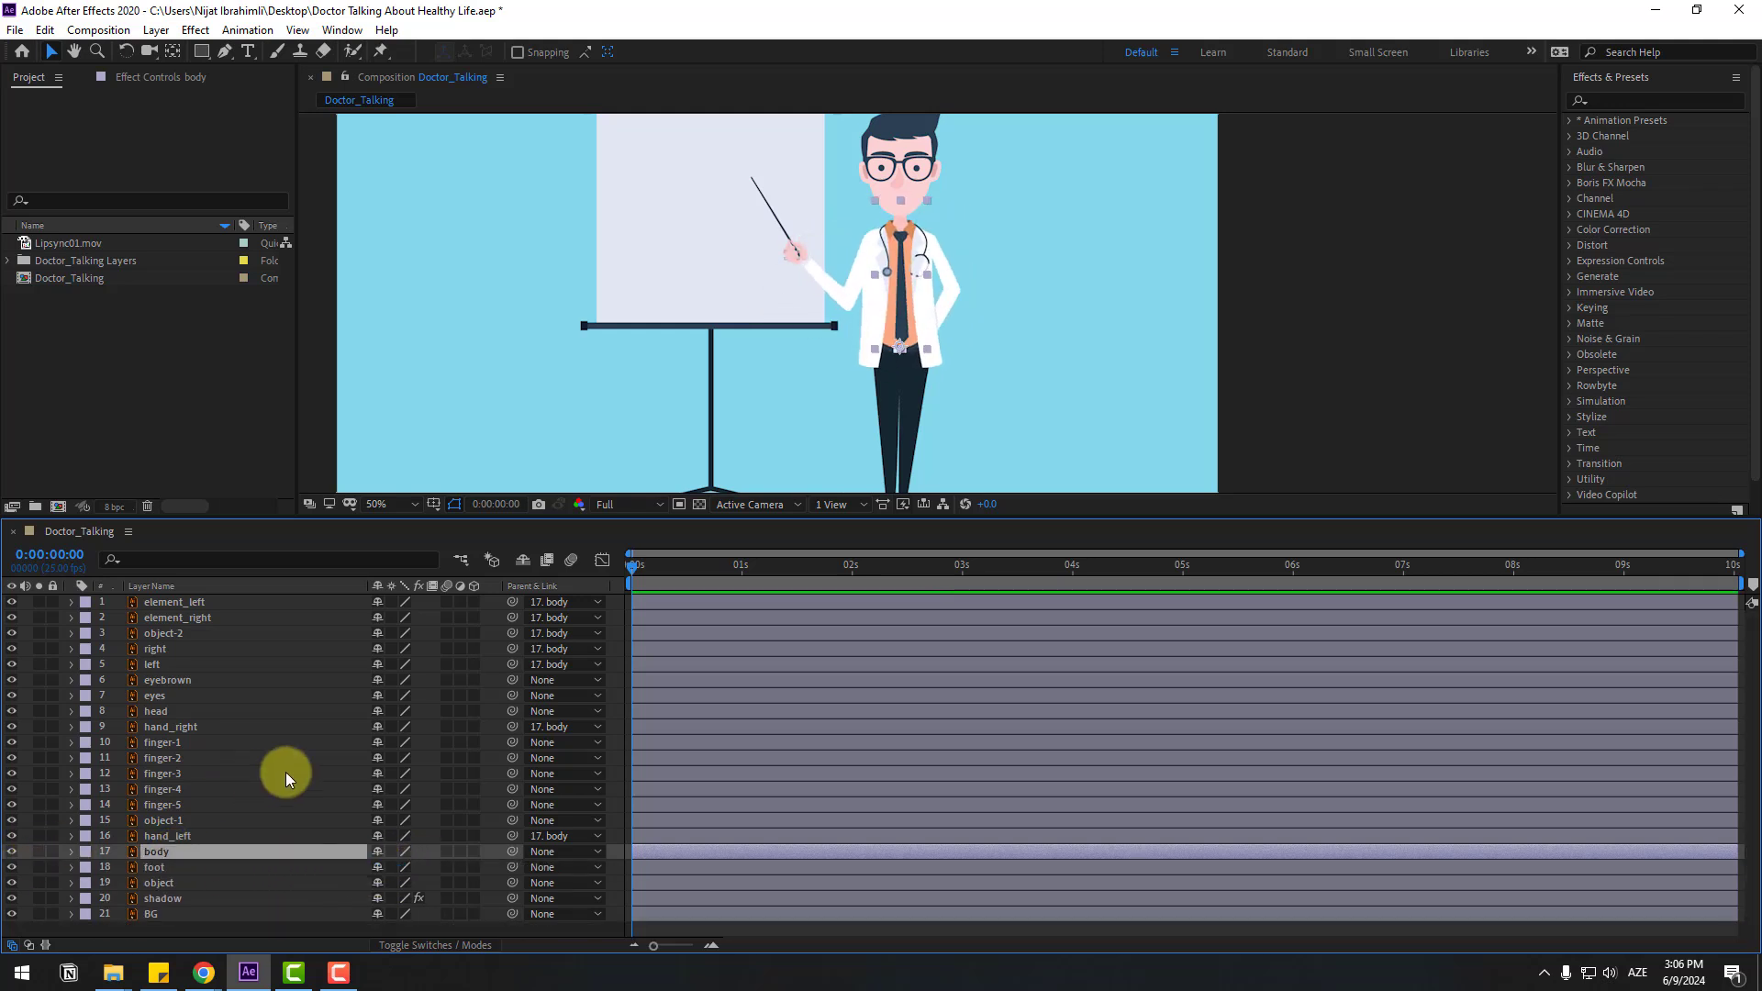
Step: Parent finger-1 through finger-5 to the hand_left layer
{"action": "left_click", "coordinate": [166, 742]}
{"action": "key", "text": "ctrl+shift+Down"}
{"action": "key", "text": "ctrl+shift+Down"}
{"action": "key", "text": "ctrl+shift+Down"}
{"action": "key", "text": "ctrl+shift+Down"}
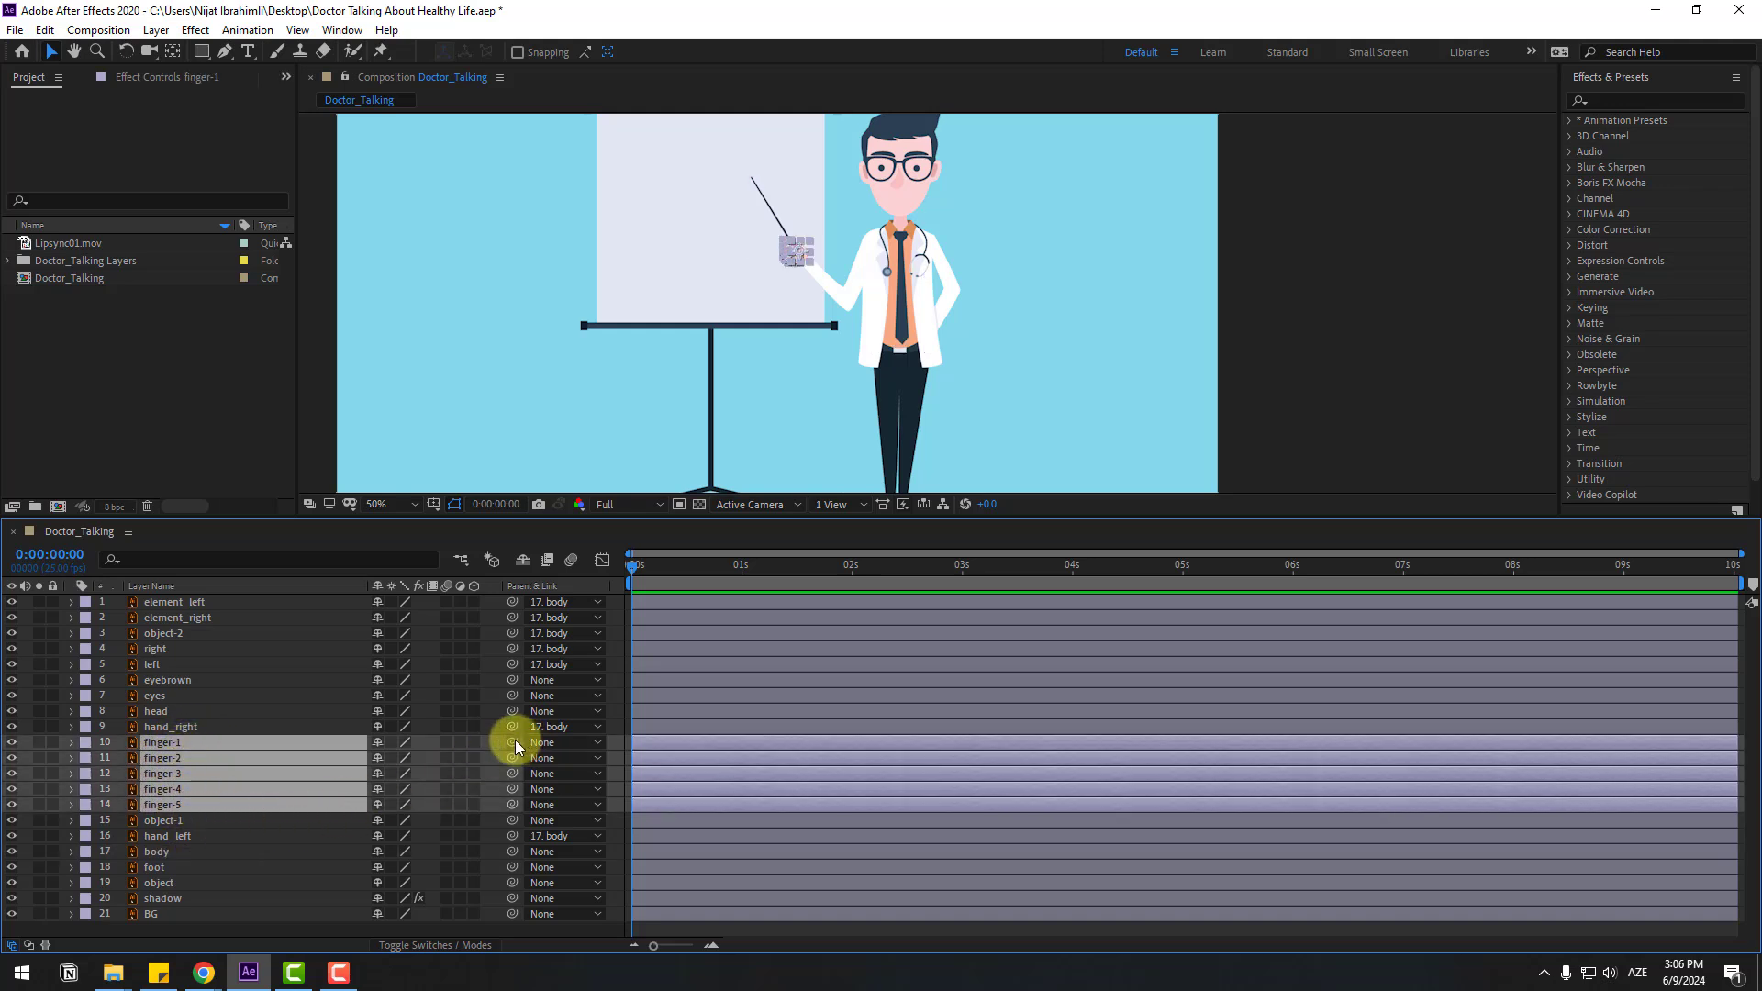
{"action": "left_click_drag", "start_coordinate": [325, 746], "coordinate": [179, 835]}
{"action": "scroll", "coordinate": [968, 236], "scroll_direction": "up", "scroll_amount": 2}
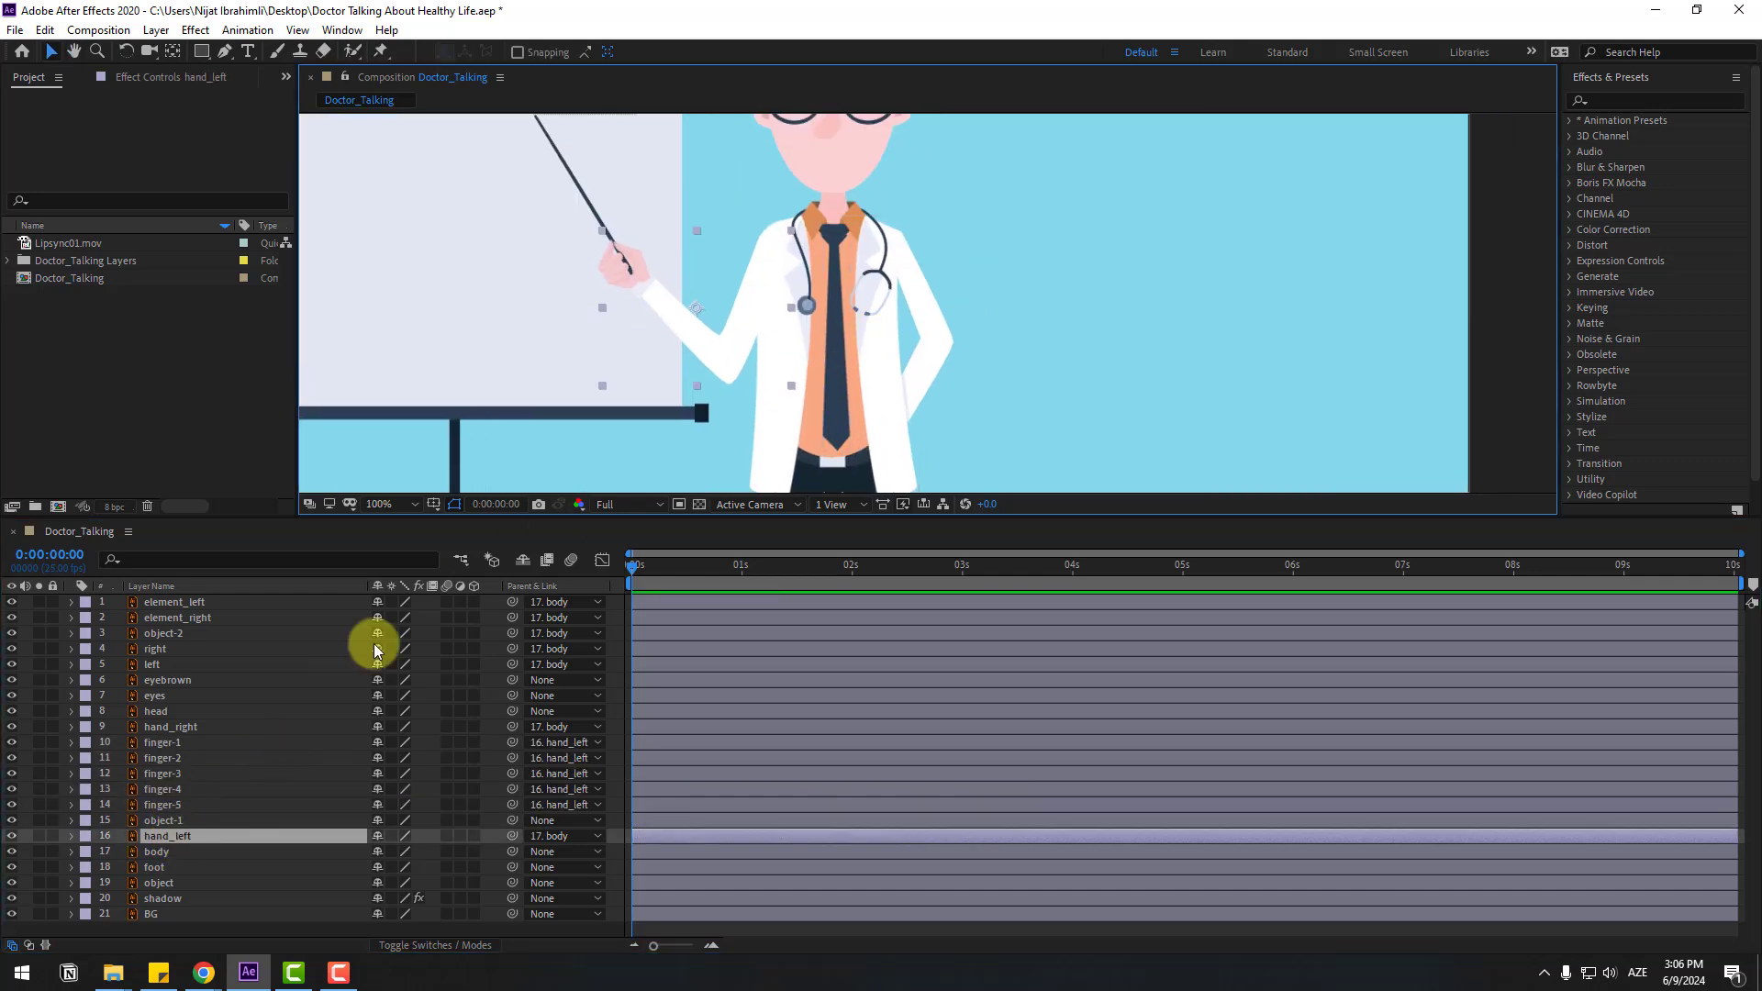
Step: Move hand_left's anchor point up the arm and test its rotation, undoing the test
{"action": "left_click", "coordinate": [39, 835]}
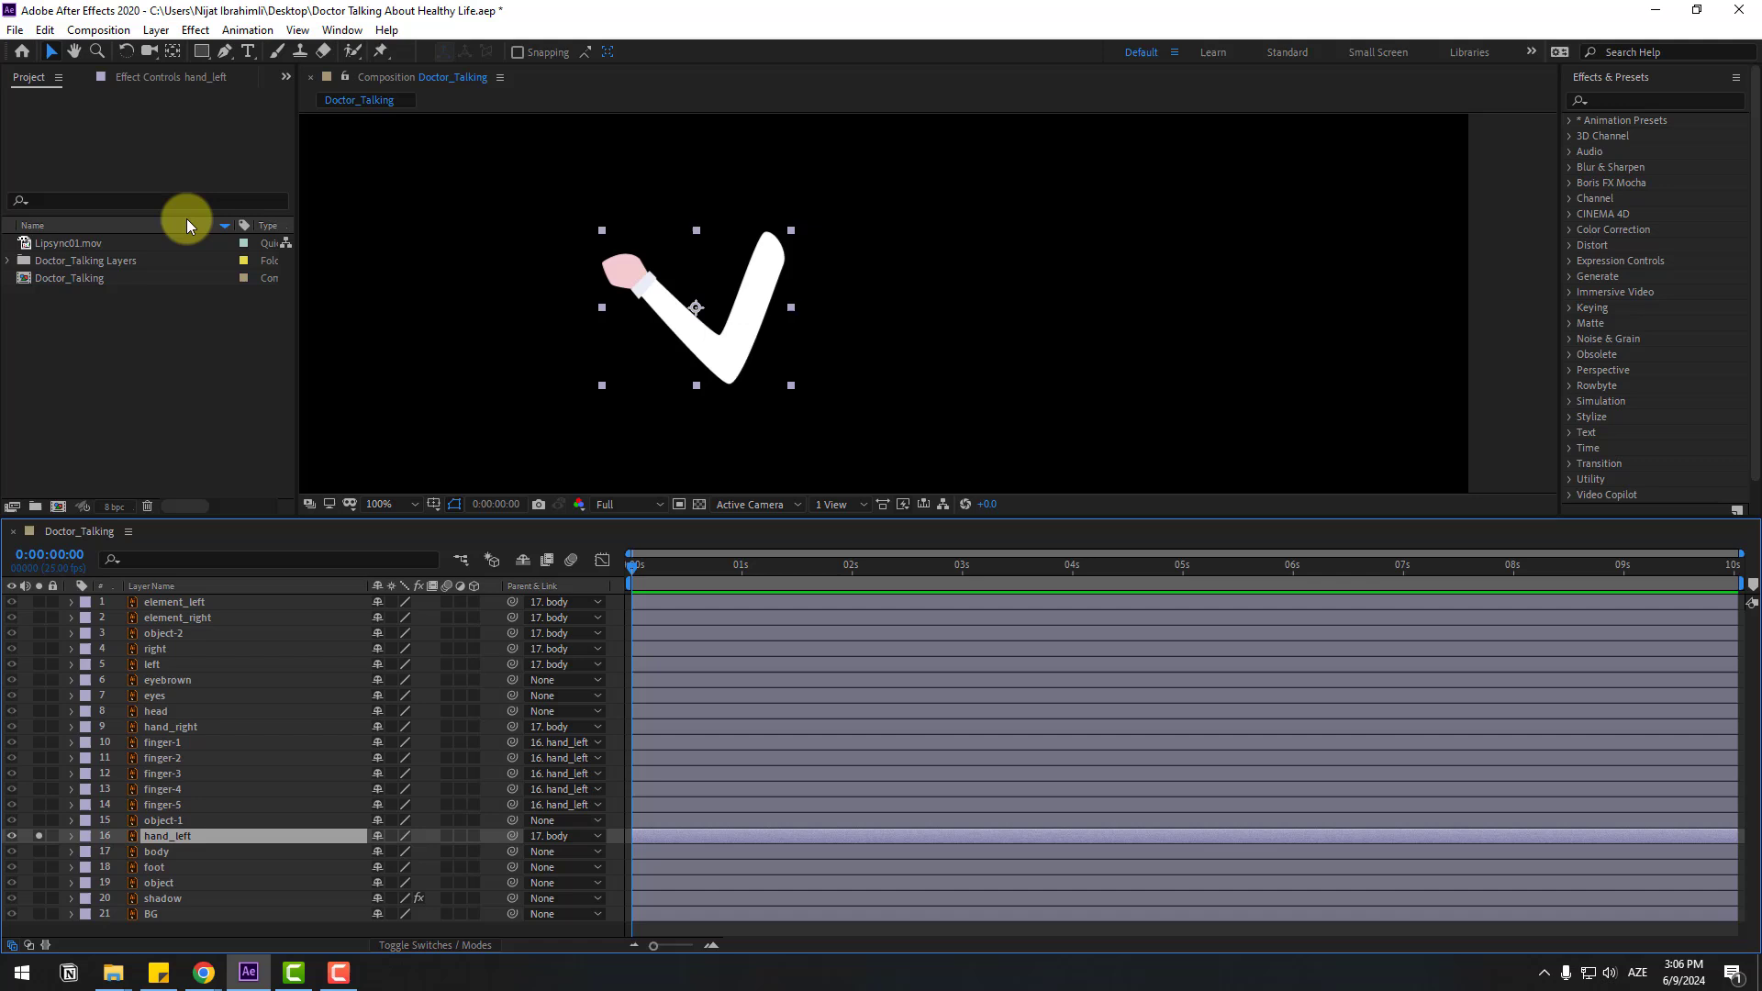
{"action": "left_click", "coordinate": [174, 54]}
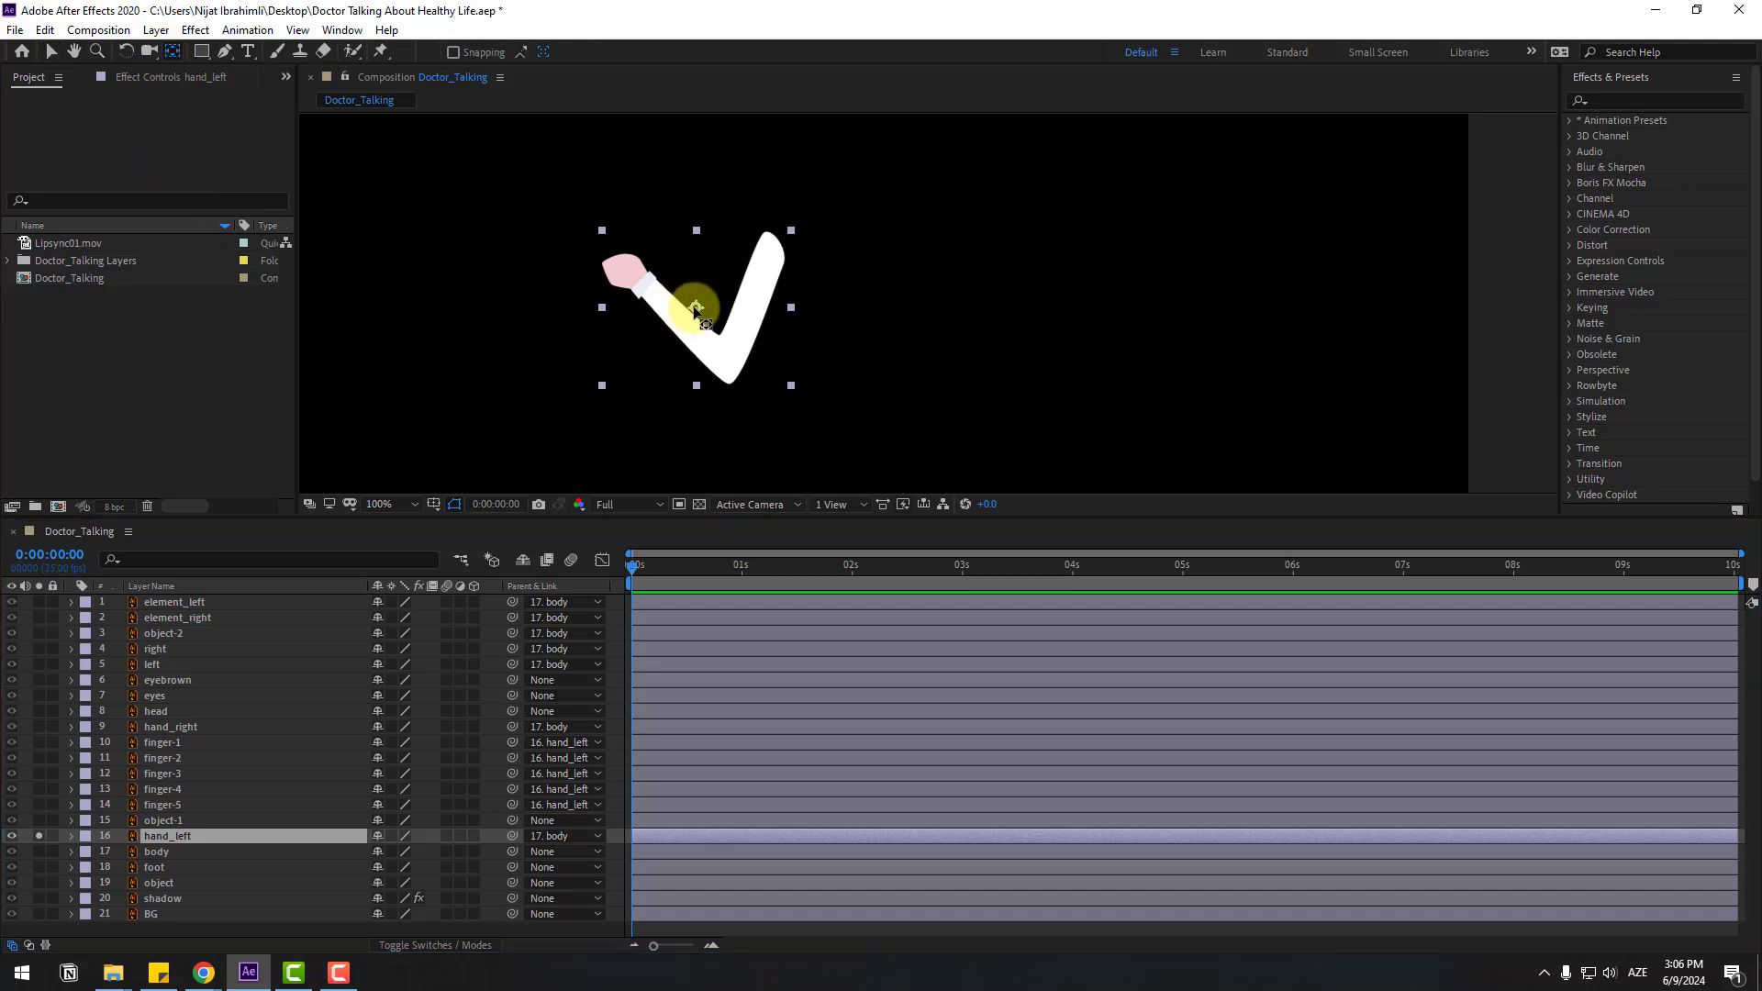
{"action": "left_click_drag", "start_coordinate": [695, 307], "coordinate": [771, 247]}
{"action": "left_click", "coordinate": [52, 52]}
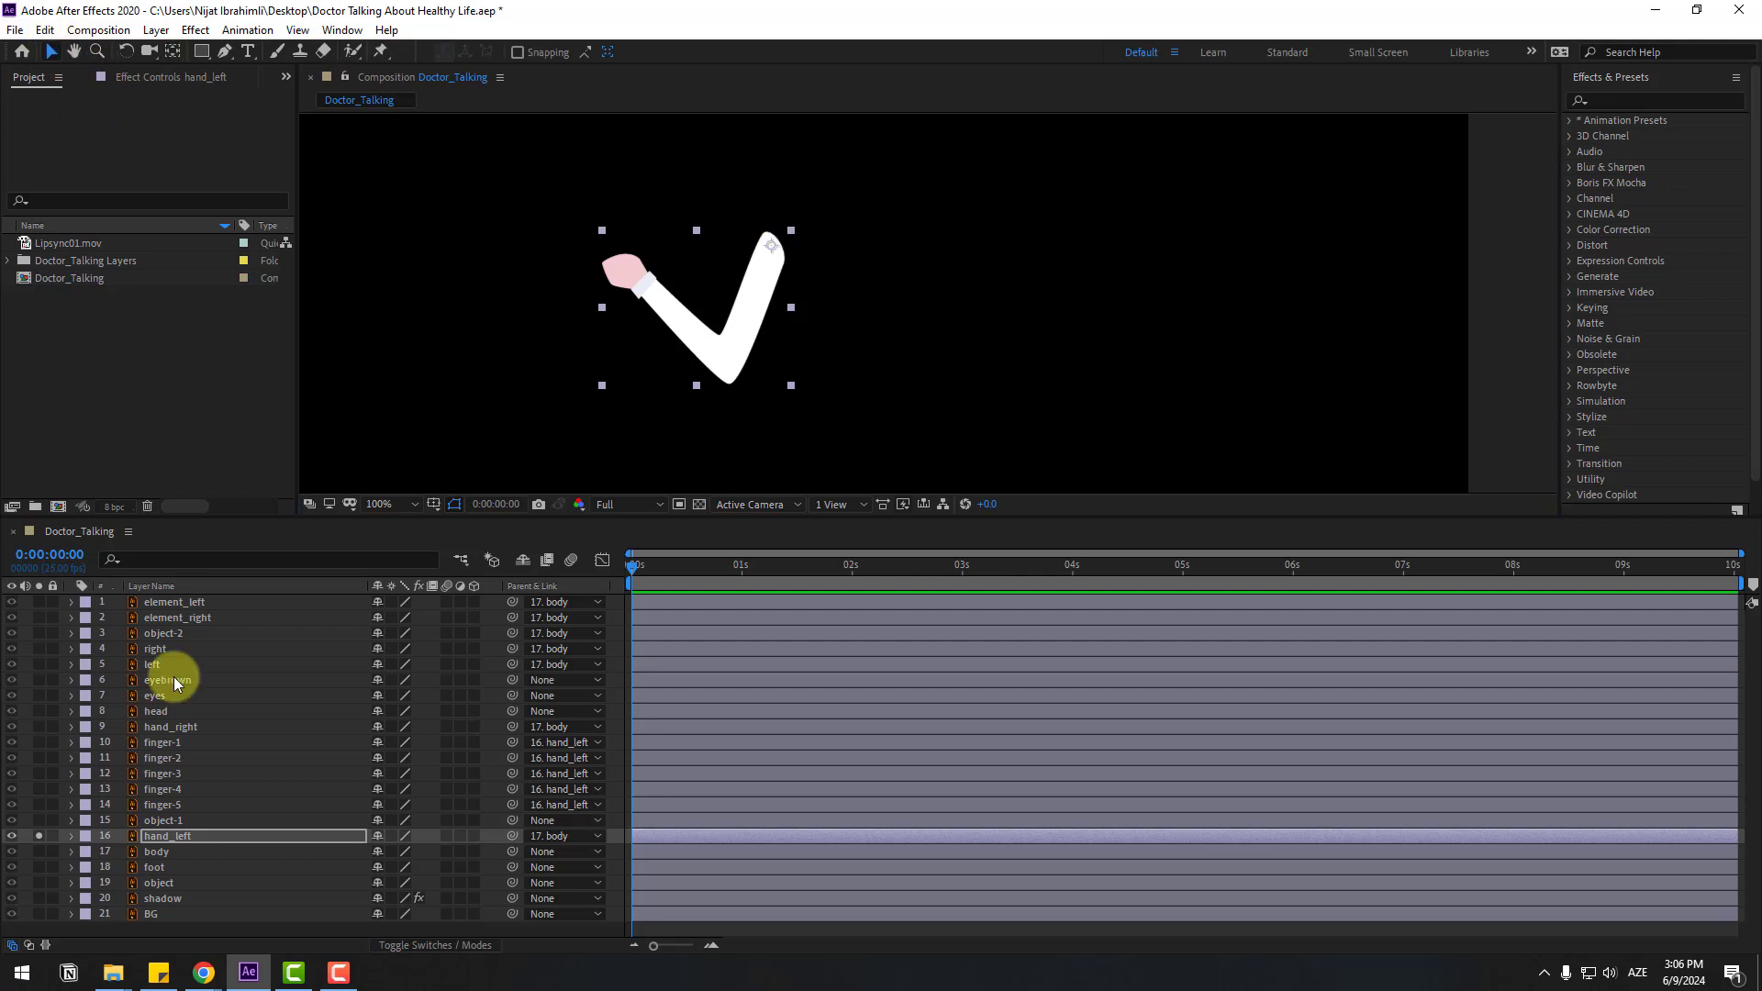
{"action": "left_click", "coordinate": [38, 835]}
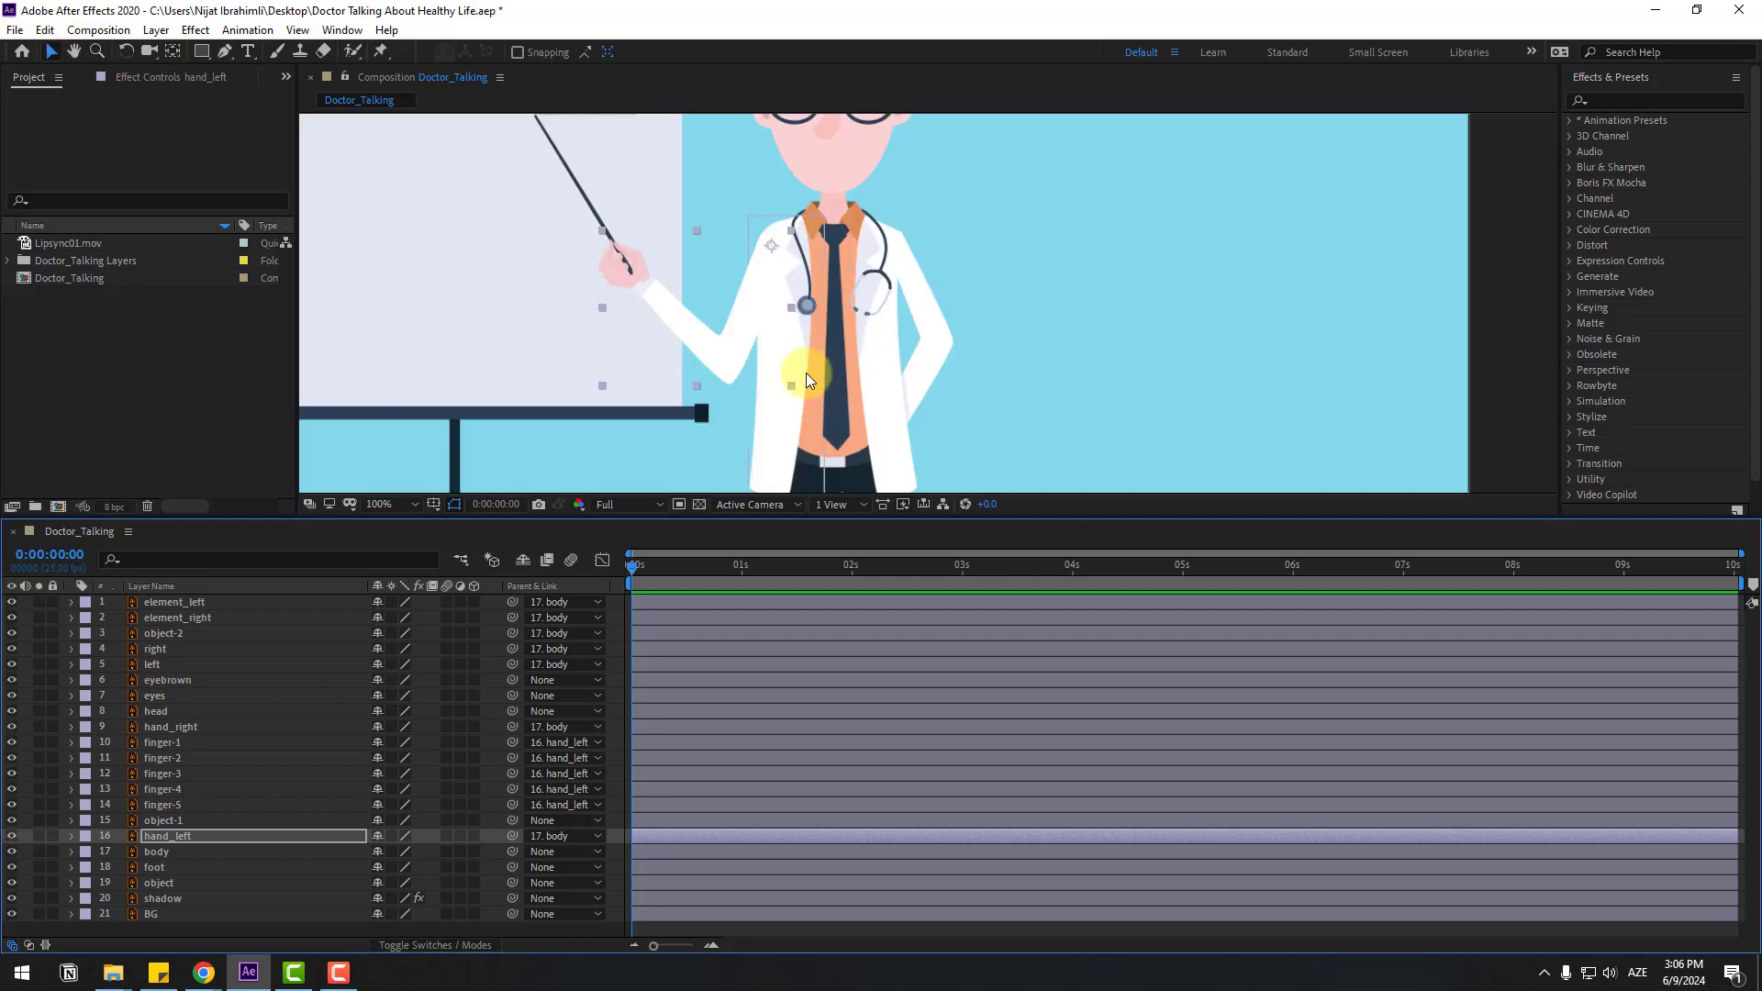
{"action": "scroll", "coordinate": [806, 373], "scroll_direction": "down", "scroll_amount": 2}
{"action": "key", "text": "r"}
{"action": "left_click_drag", "start_coordinate": [395, 860], "coordinate": [385, 854]}
{"action": "key", "text": "ctrl+z"}
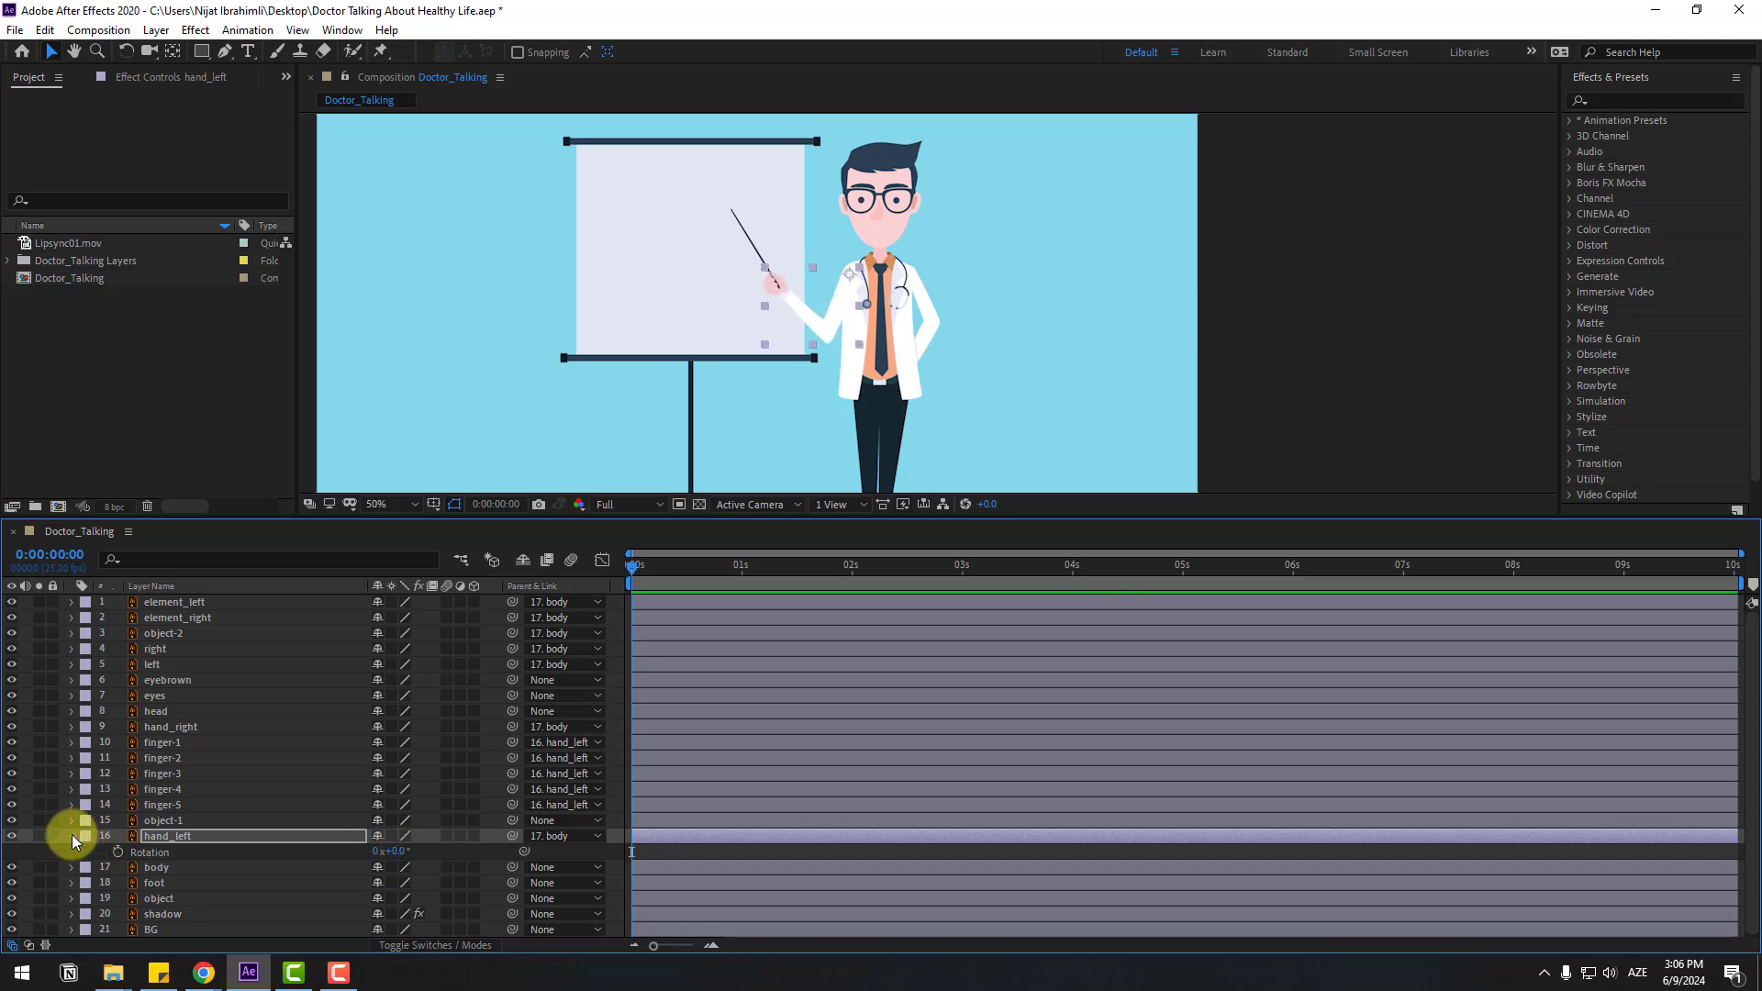
{"action": "left_click", "coordinate": [75, 837]}
Step: Parent the pointer stick object-1 to hand_left and rotate the arm to confirm it follows
{"action": "left_click", "coordinate": [165, 820]}
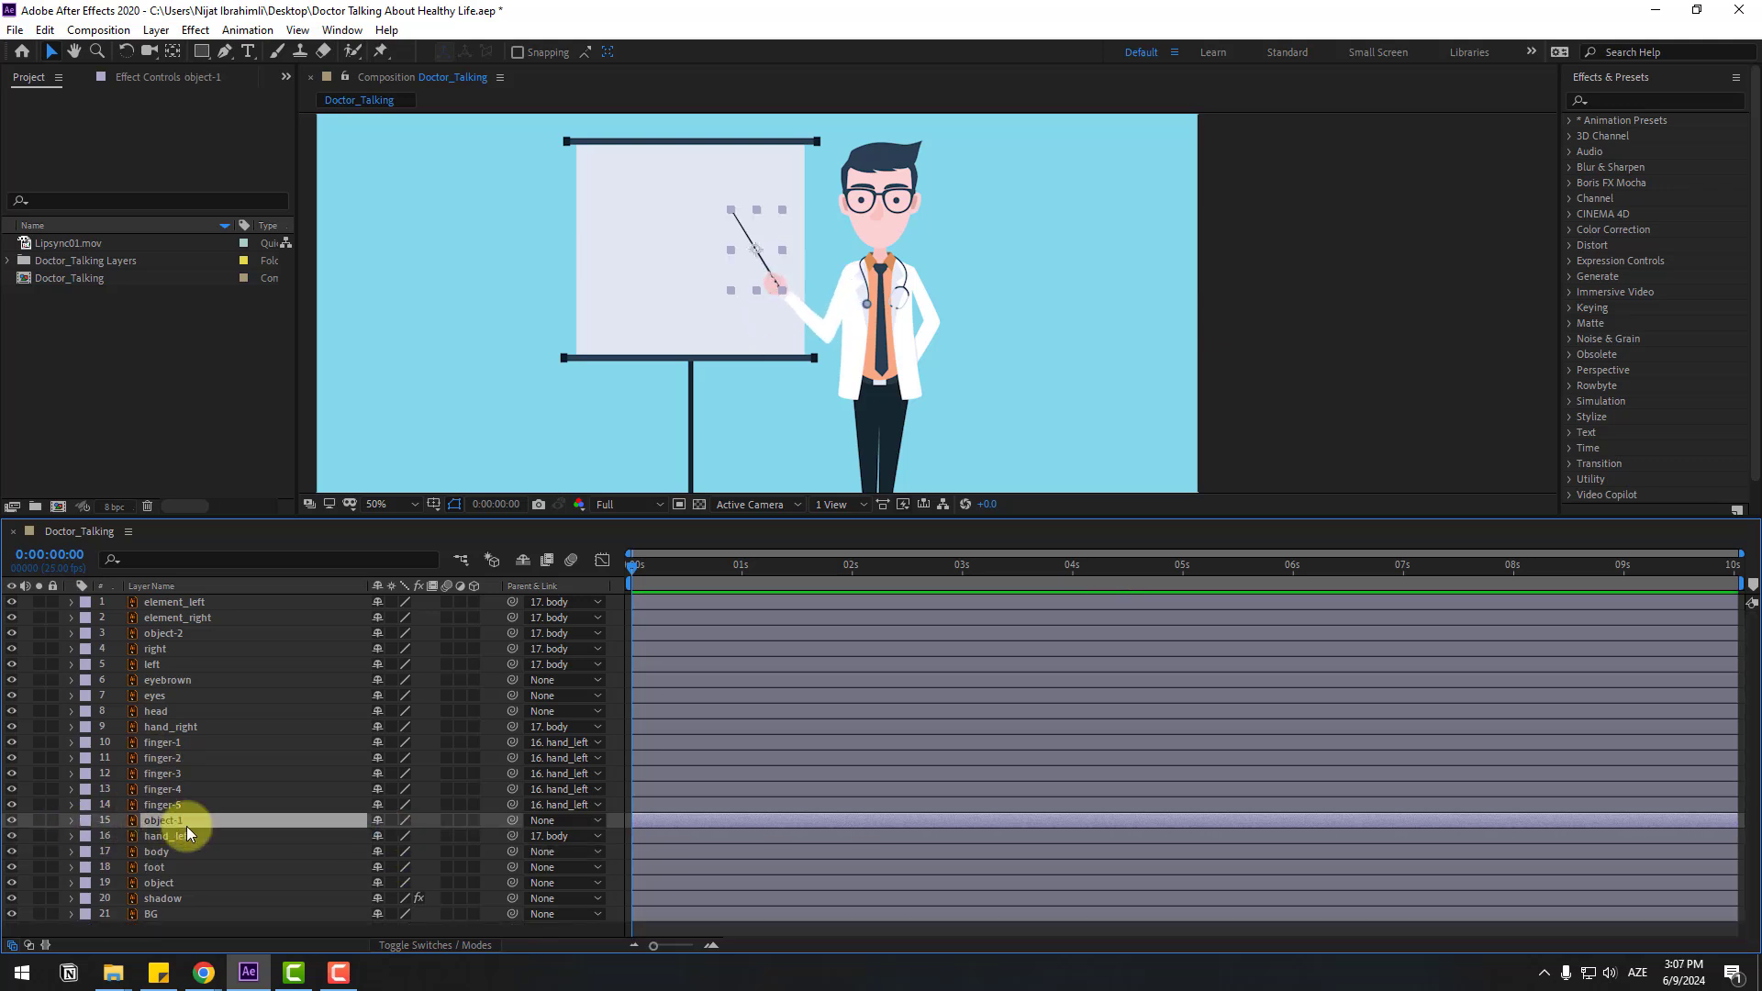
{"action": "left_click_drag", "start_coordinate": [512, 822], "coordinate": [184, 835]}
{"action": "left_click", "coordinate": [237, 843]}
{"action": "key", "text": "r"}
{"action": "mouse_move", "coordinate": [381, 852]}
{"action": "left_mouse_down"}
{"action": "mouse_move", "coordinate": [415, 851]}
{"action": "mouse_move", "coordinate": [358, 846]}
{"action": "left_mouse_up"}
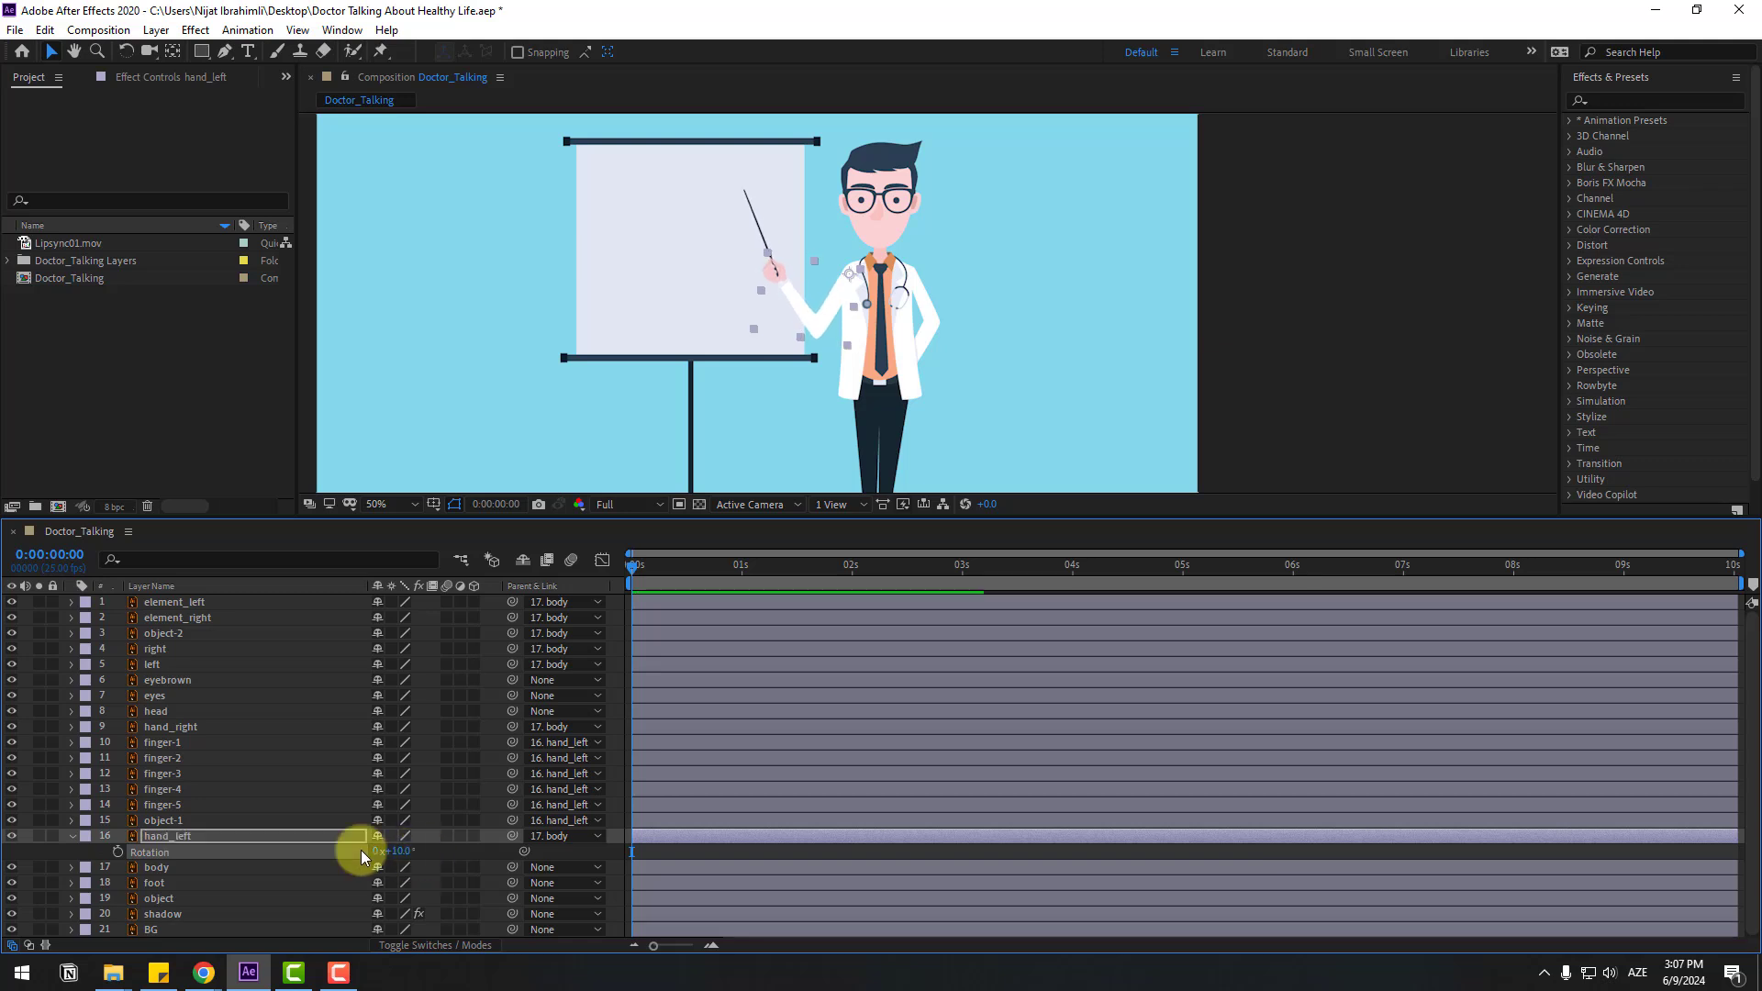
{"action": "left_click", "coordinate": [72, 836]}
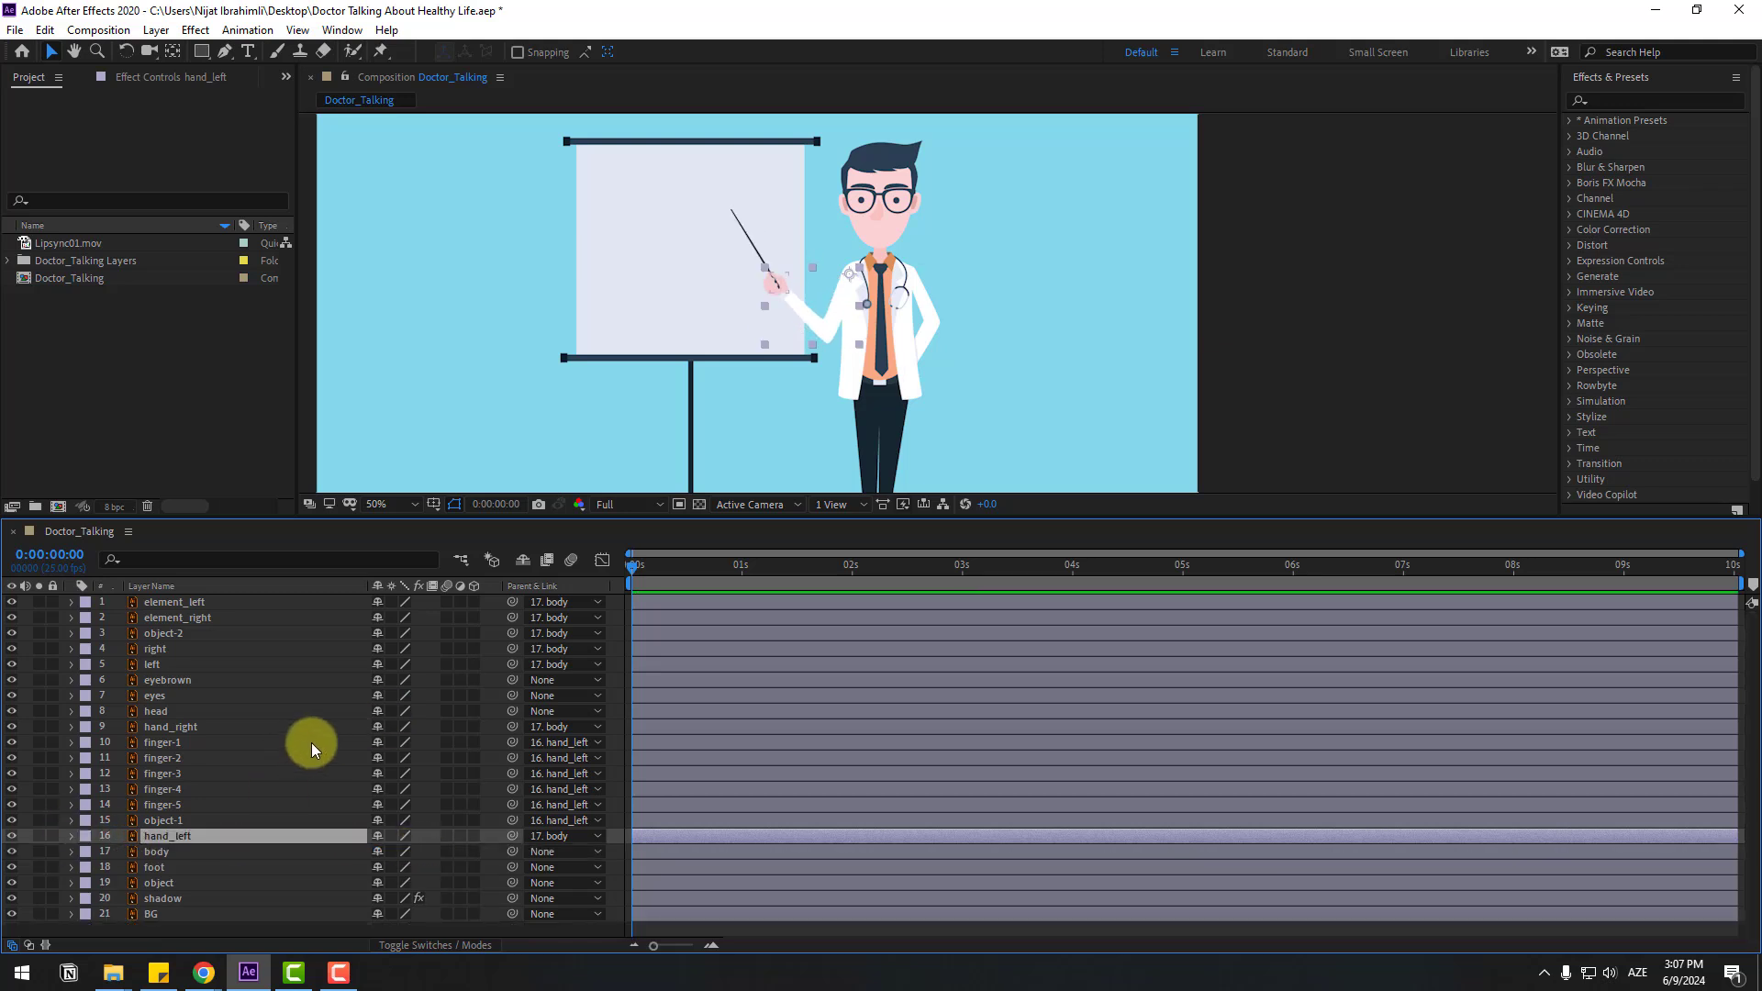
Step: Parent the head to body, and the eyes and eyebrown layers to head
{"action": "left_click", "coordinate": [172, 711]}
{"action": "left_click_drag", "start_coordinate": [514, 712], "coordinate": [161, 851]}
{"action": "left_click", "coordinate": [192, 696]}
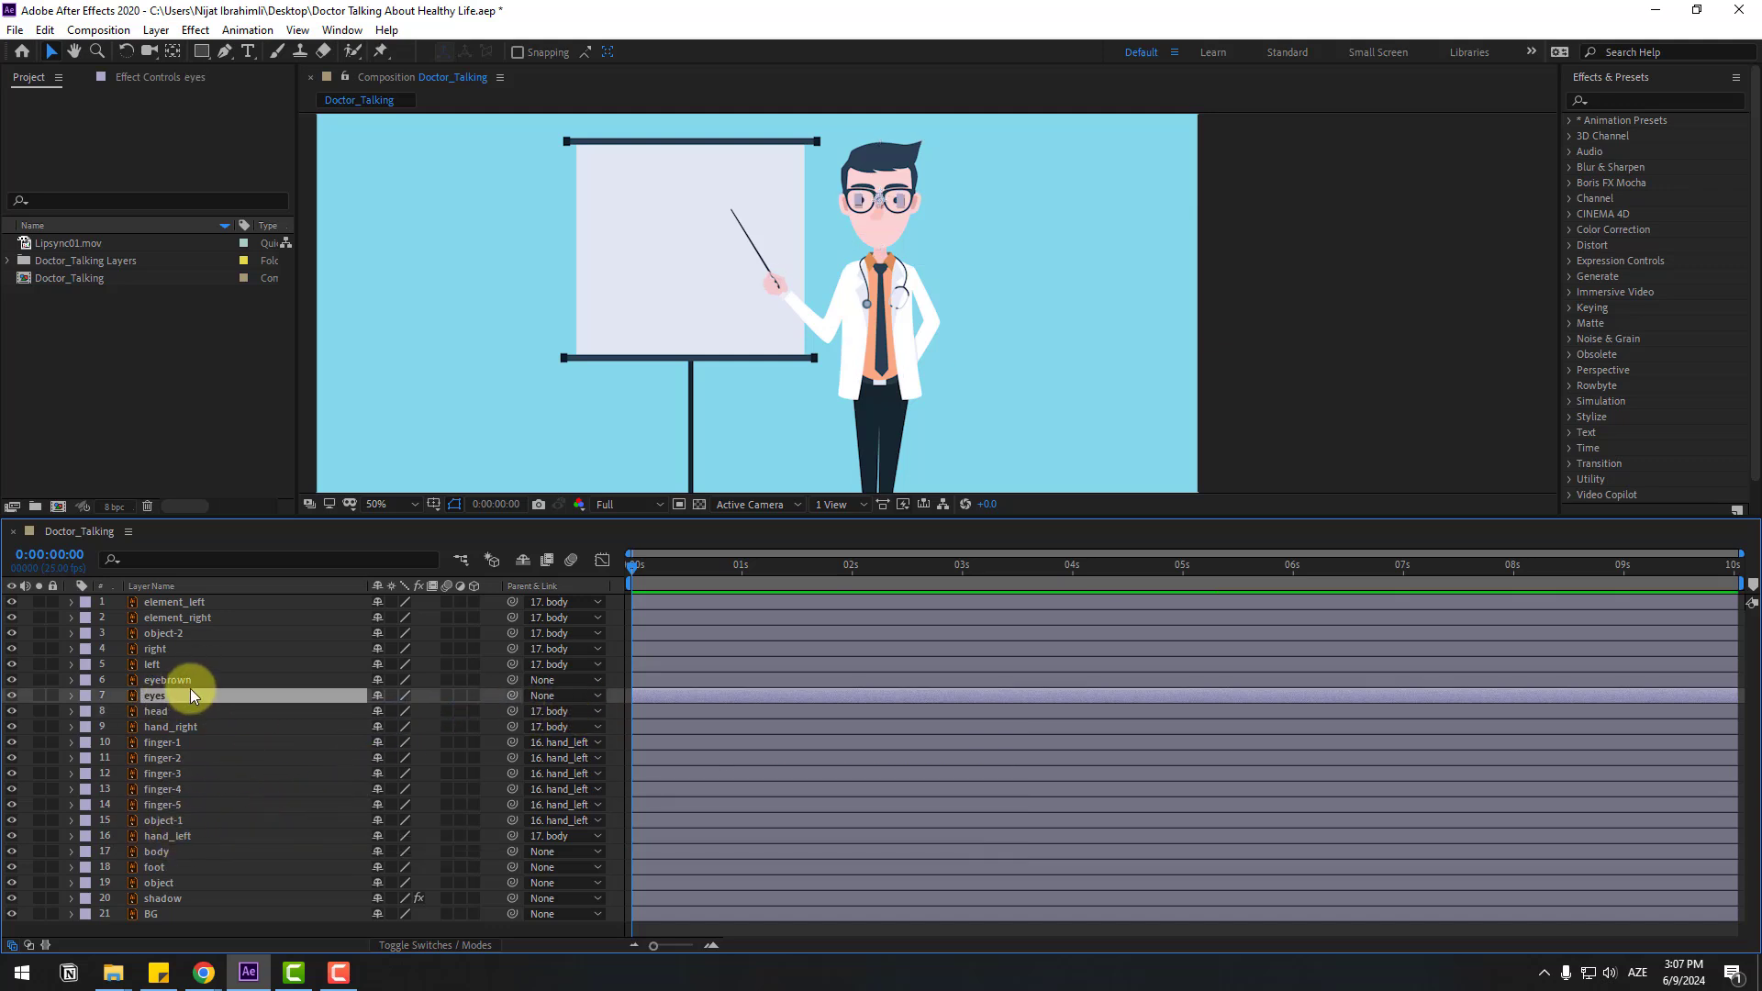
{"action": "left_click", "coordinate": [171, 682], "text": "ctrl"}
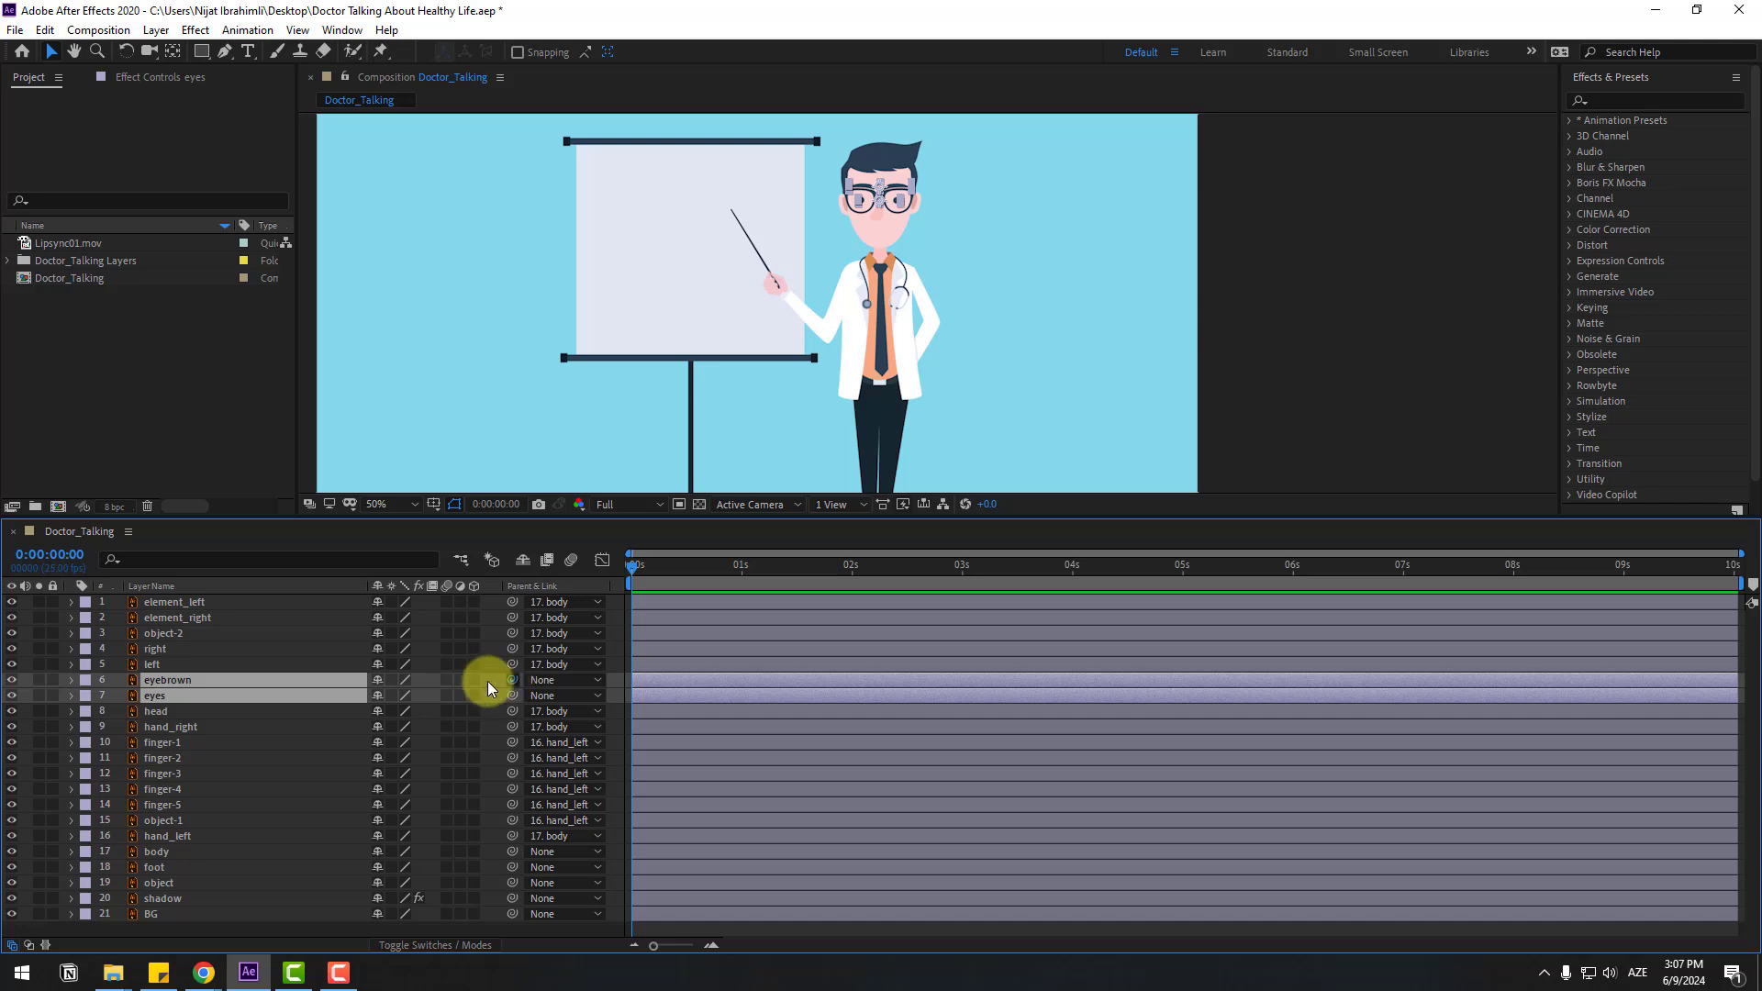
{"action": "left_click_drag", "start_coordinate": [512, 686], "coordinate": [150, 708]}
Step: Solo the head and move its anchor point down to the chin, then unsolo
{"action": "left_click", "coordinate": [150, 712]}
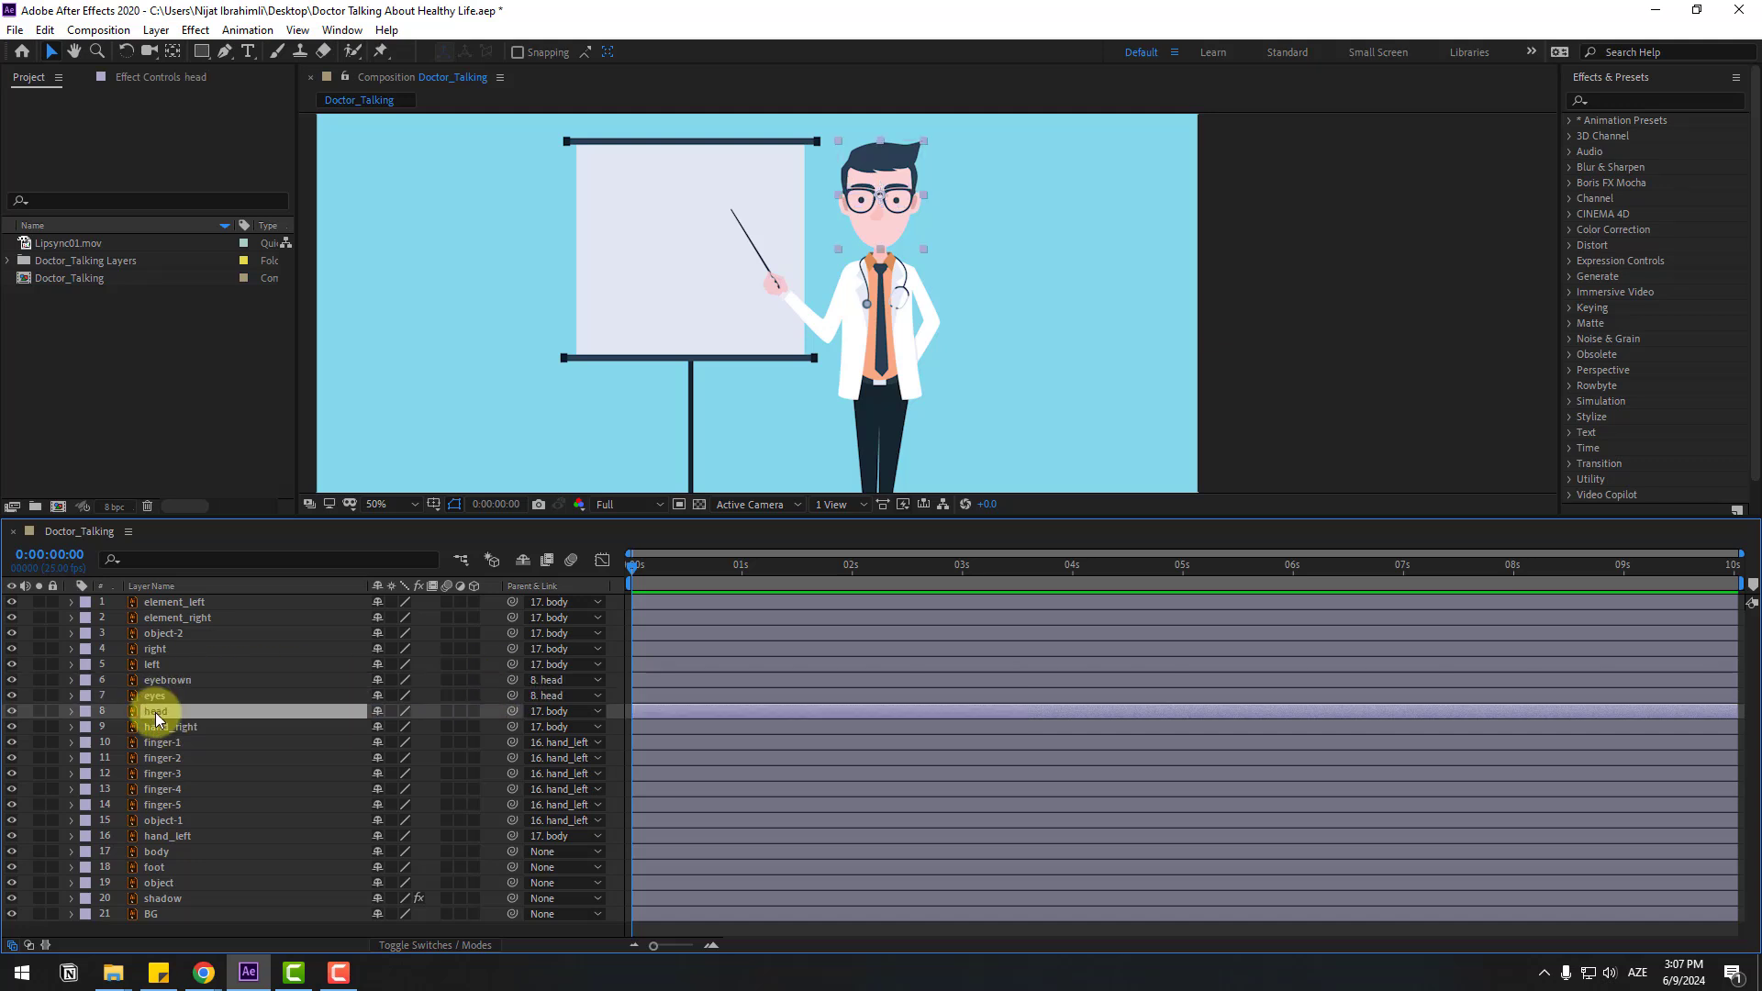
{"action": "left_click", "coordinate": [39, 712]}
{"action": "scroll", "coordinate": [873, 398], "scroll_direction": "down", "scroll_amount": 1}
{"action": "scroll", "coordinate": [706, 340], "scroll_direction": "up", "scroll_amount": 5}
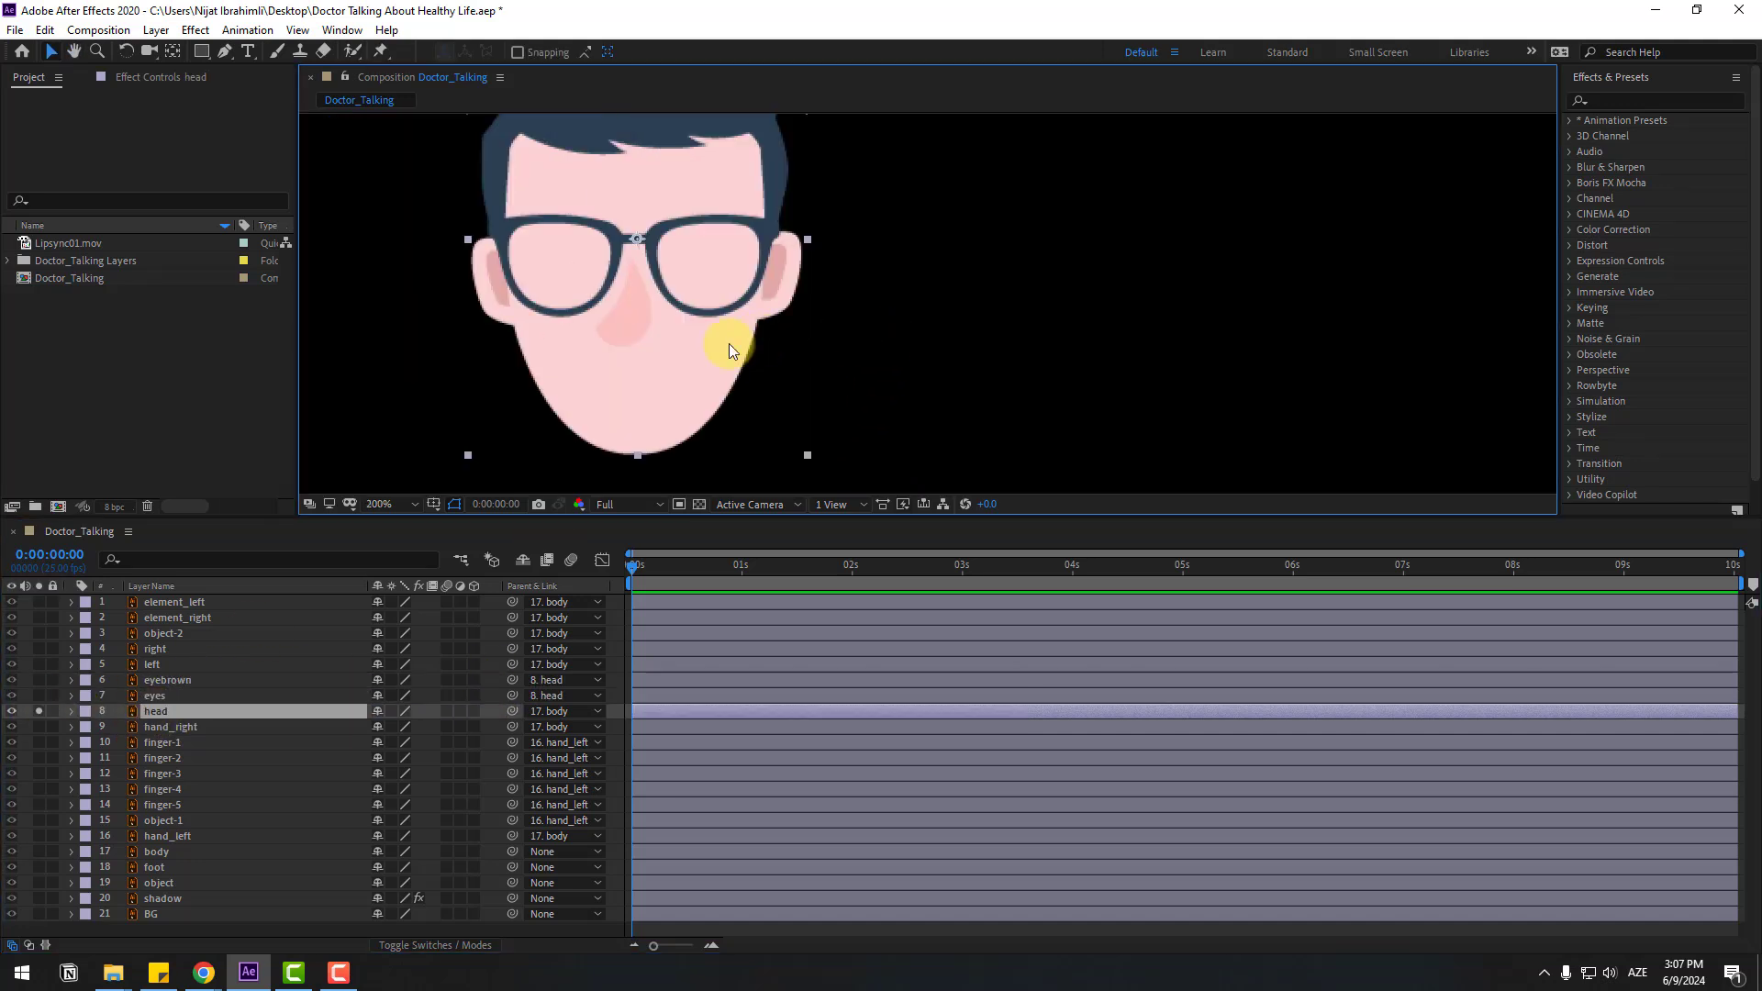
{"action": "left_click", "coordinate": [173, 51]}
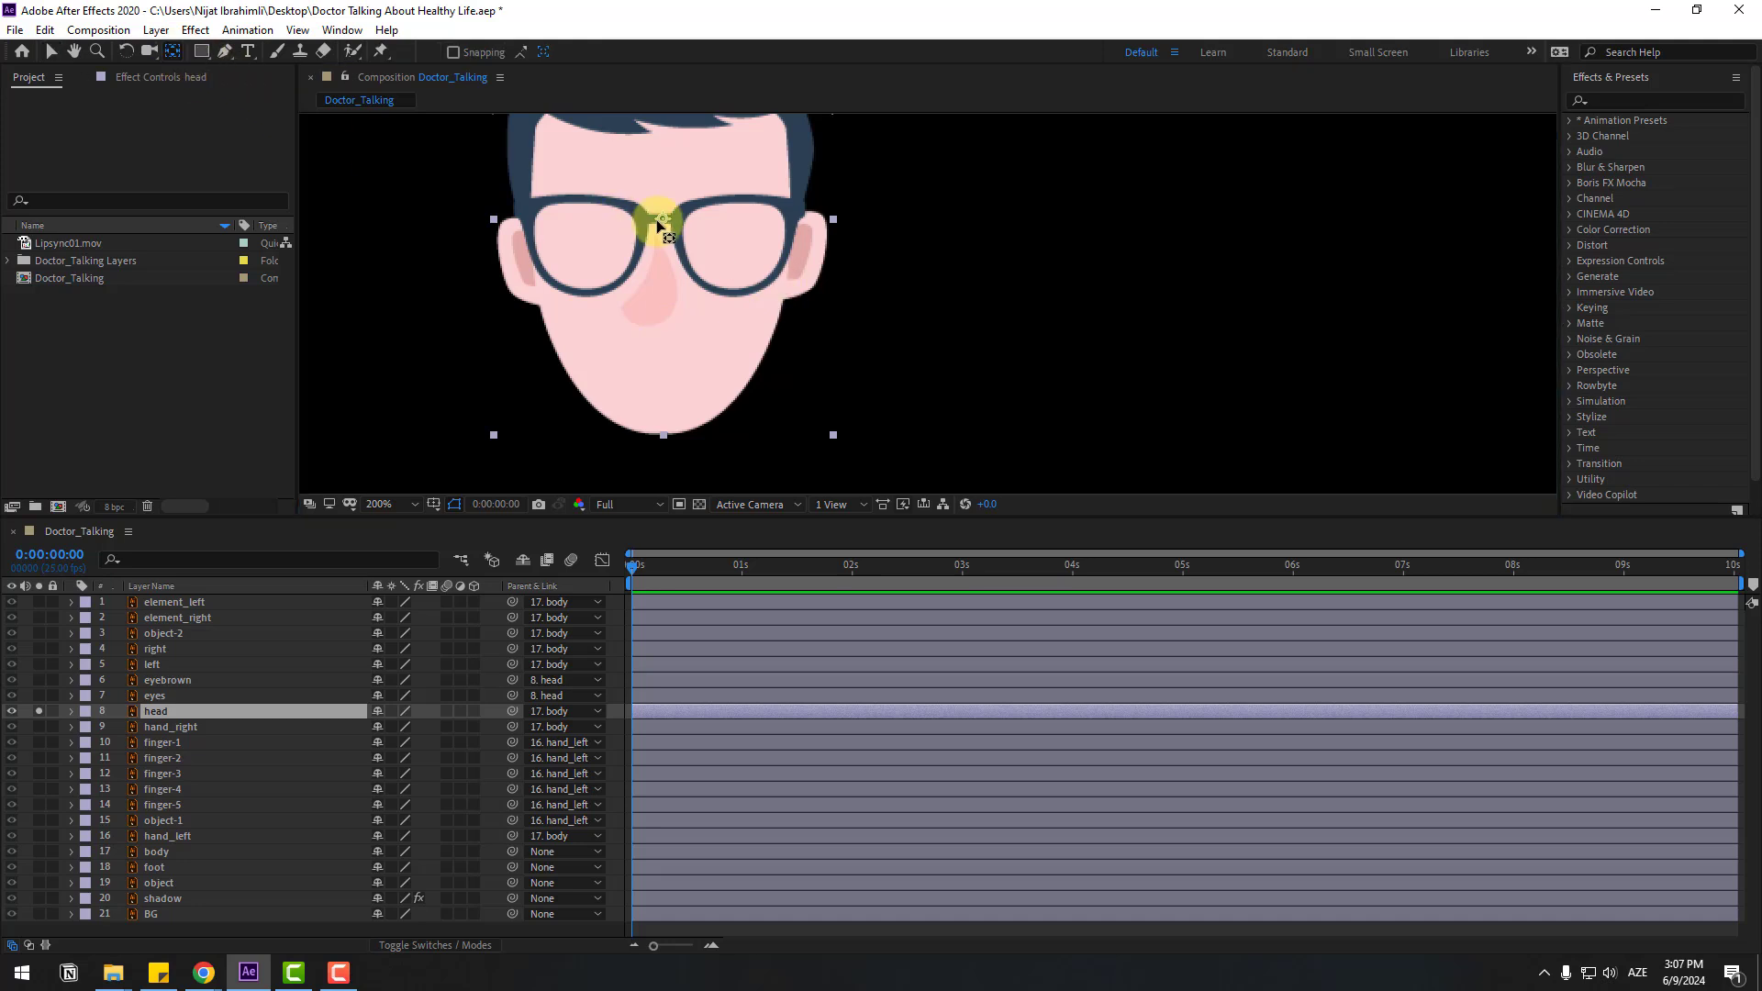
{"action": "left_click_drag", "start_coordinate": [658, 223], "coordinate": [660, 419]}
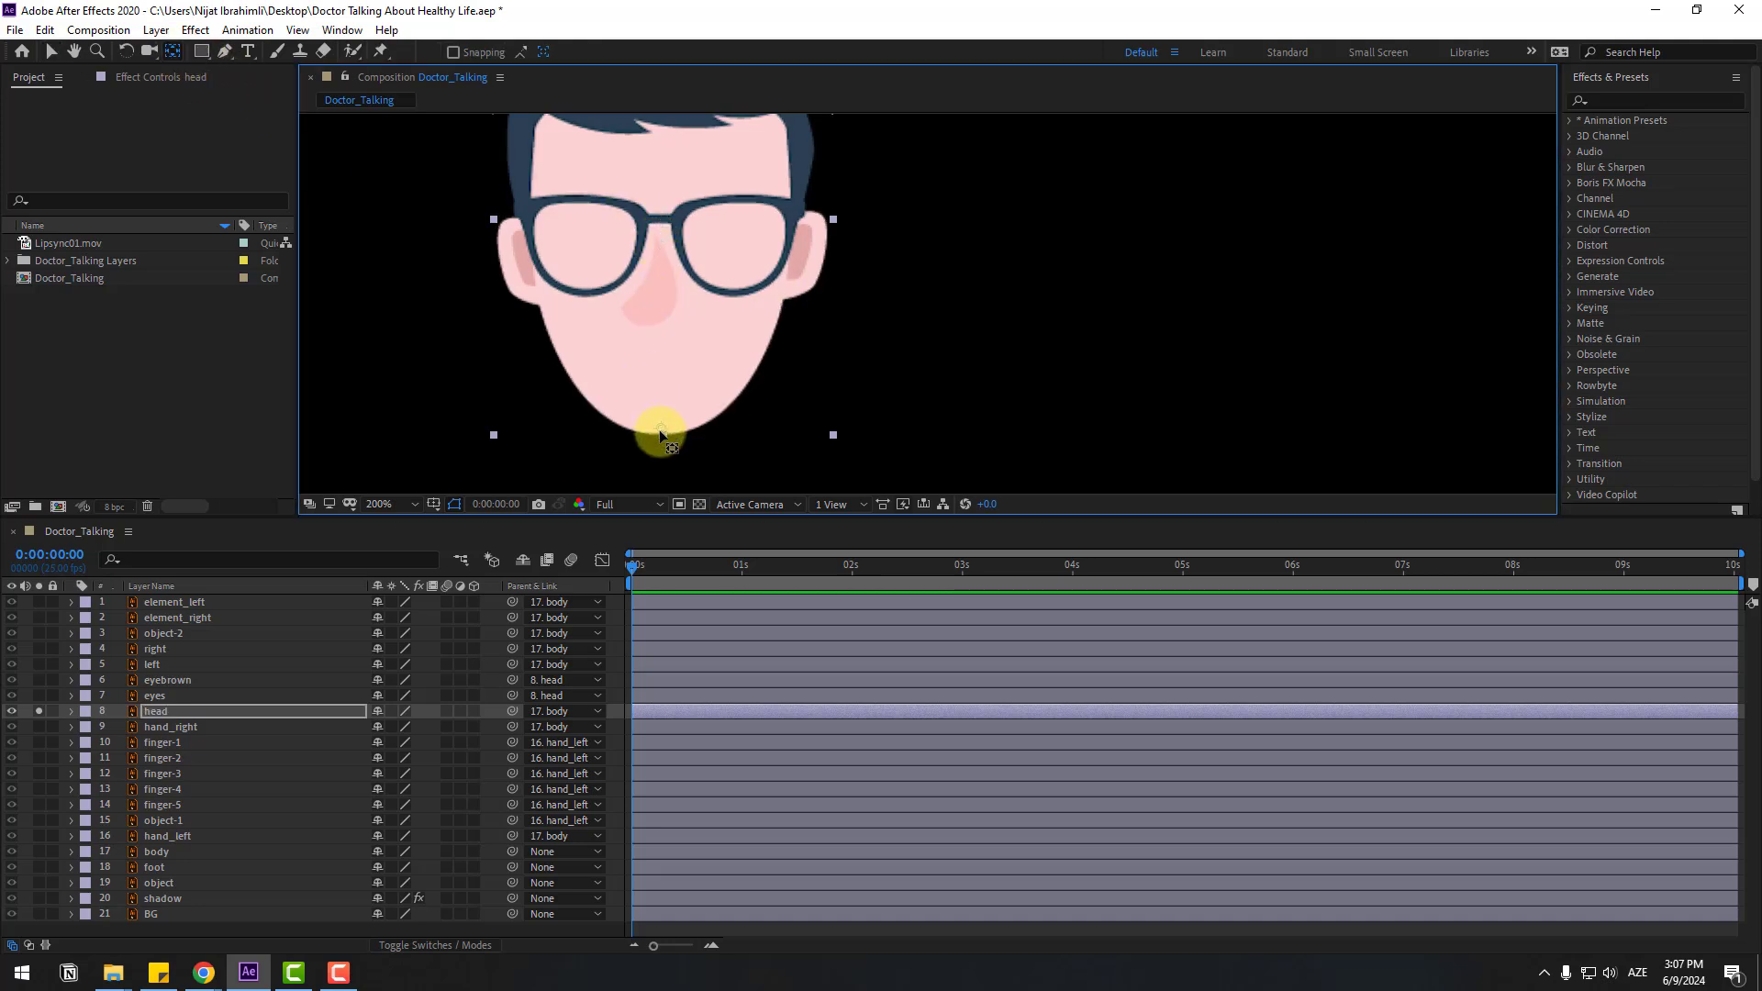
{"action": "left_click", "coordinate": [52, 51]}
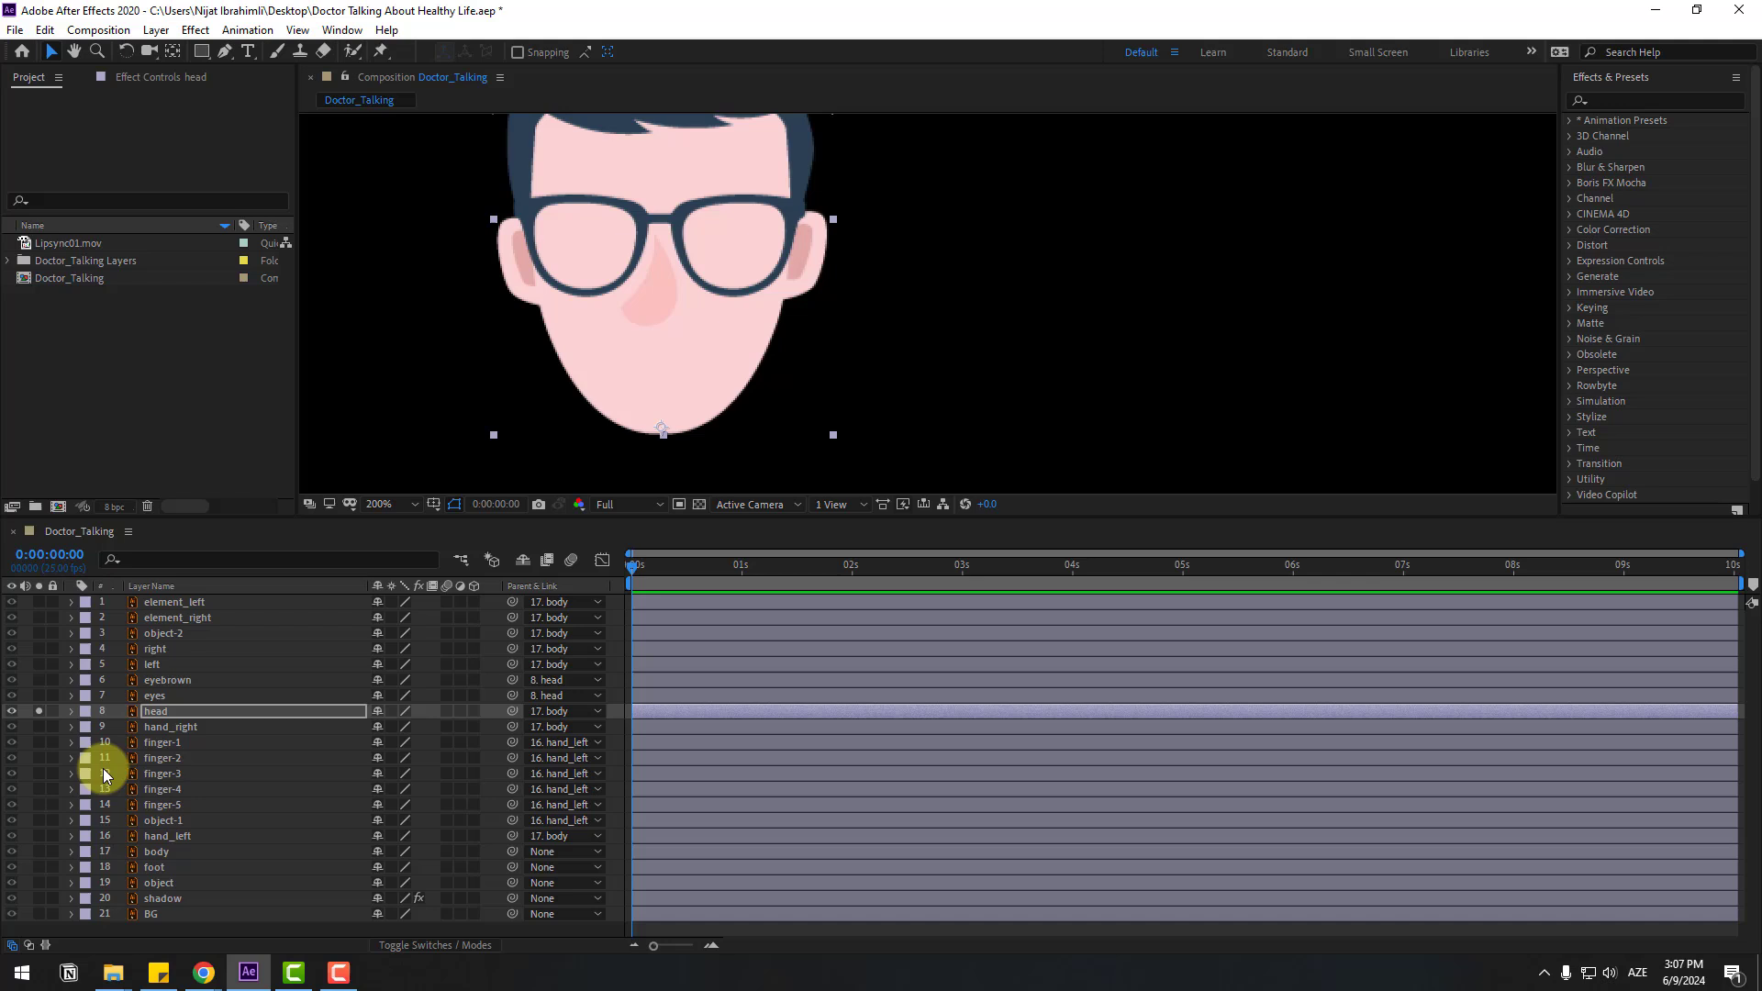
{"action": "left_click", "coordinate": [39, 711]}
{"action": "scroll", "coordinate": [807, 317], "scroll_direction": "down", "scroll_amount": 3}
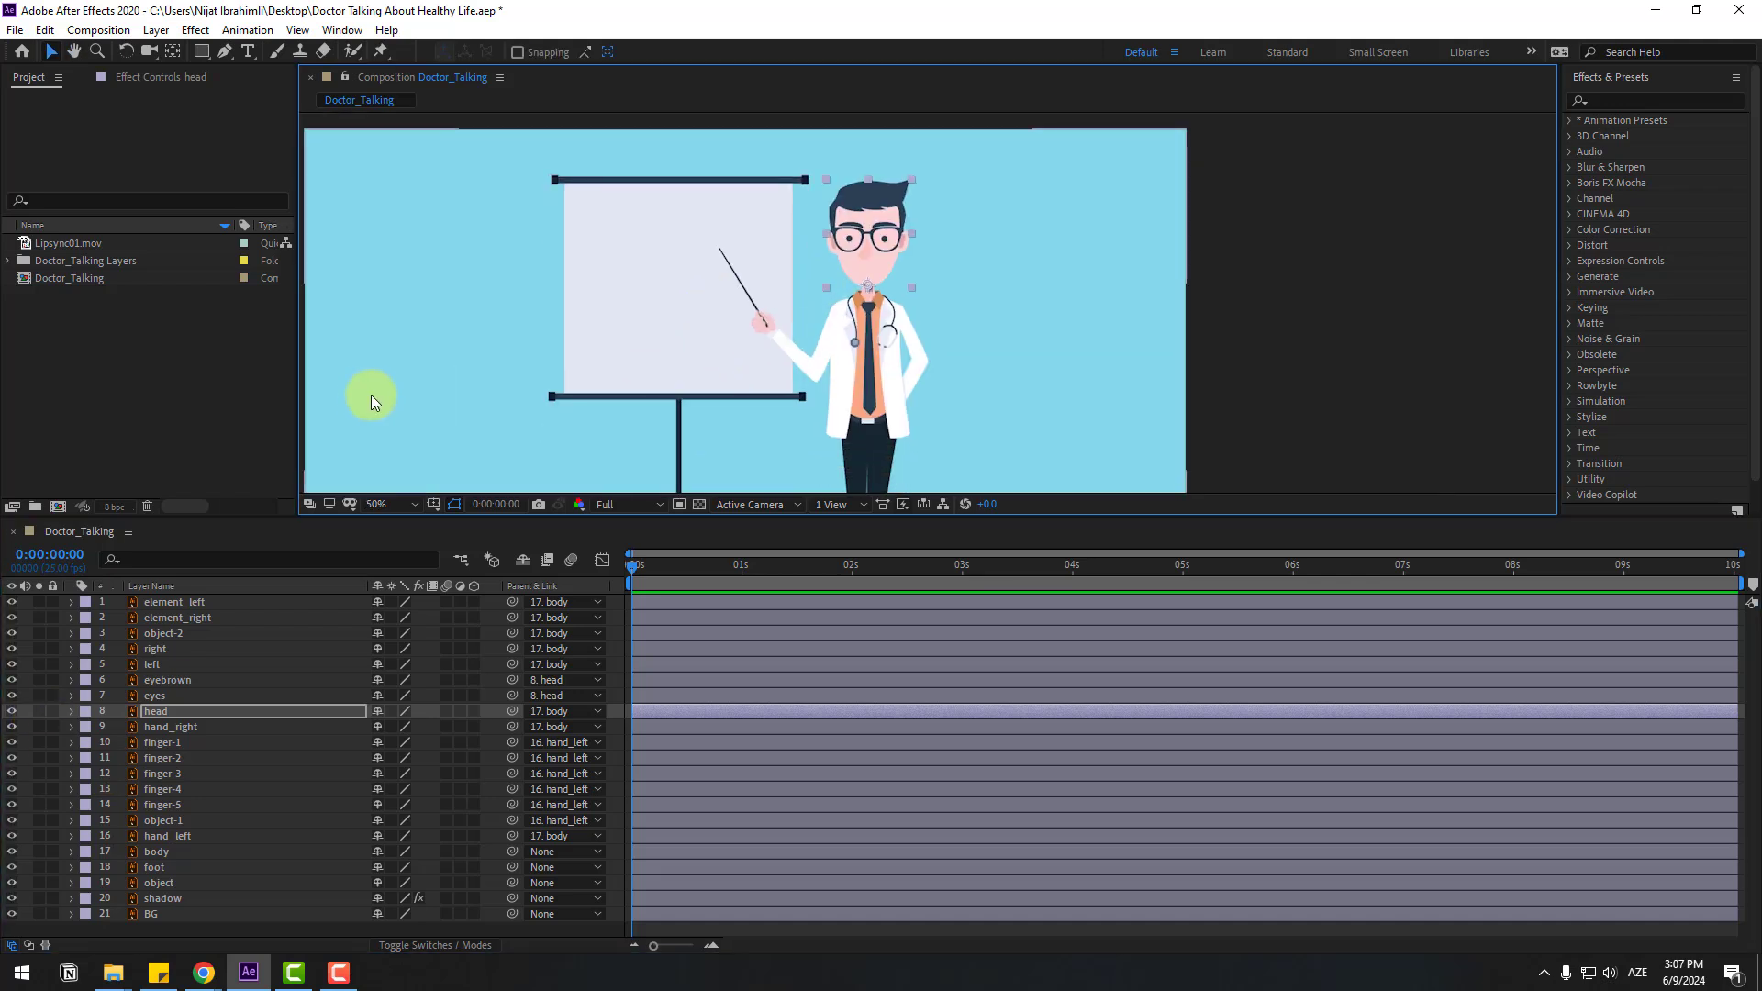
Step: Add Lipsync01.mov as the top layer and time-stretch it to 150
{"action": "left_click", "coordinate": [57, 246]}
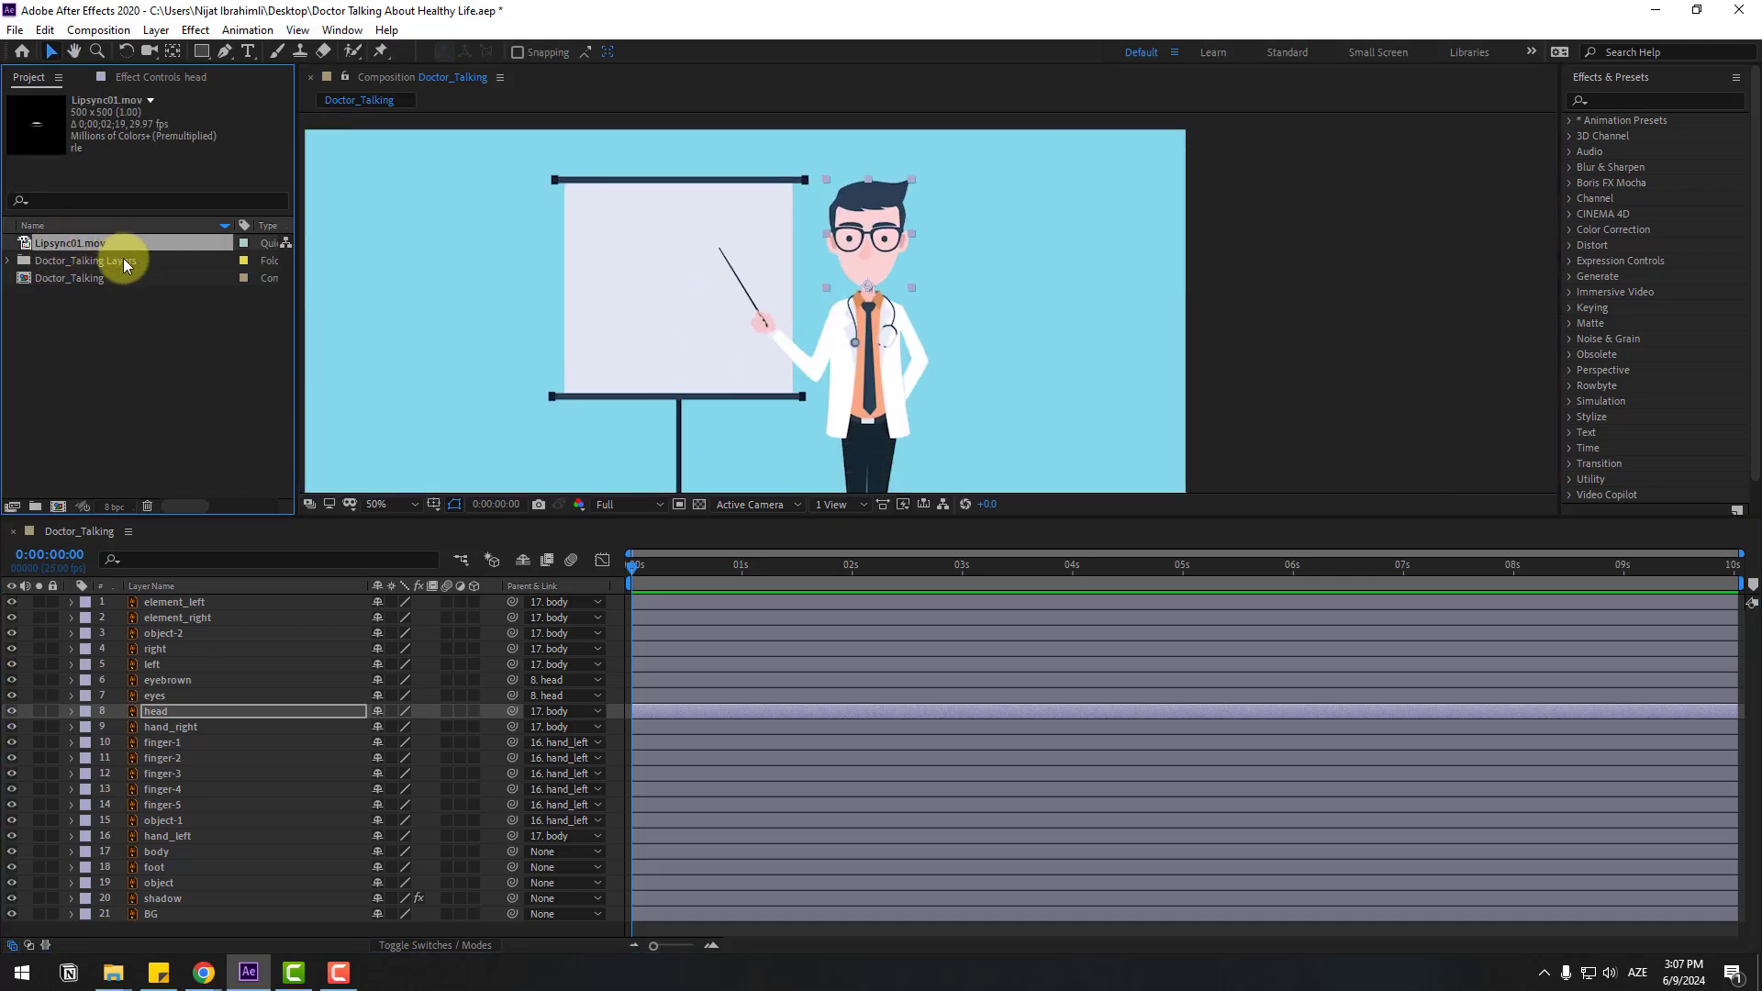
{"action": "left_click_drag", "start_coordinate": [77, 244], "coordinate": [134, 273]}
{"action": "left_click_drag", "start_coordinate": [212, 598], "coordinate": [213, 599]}
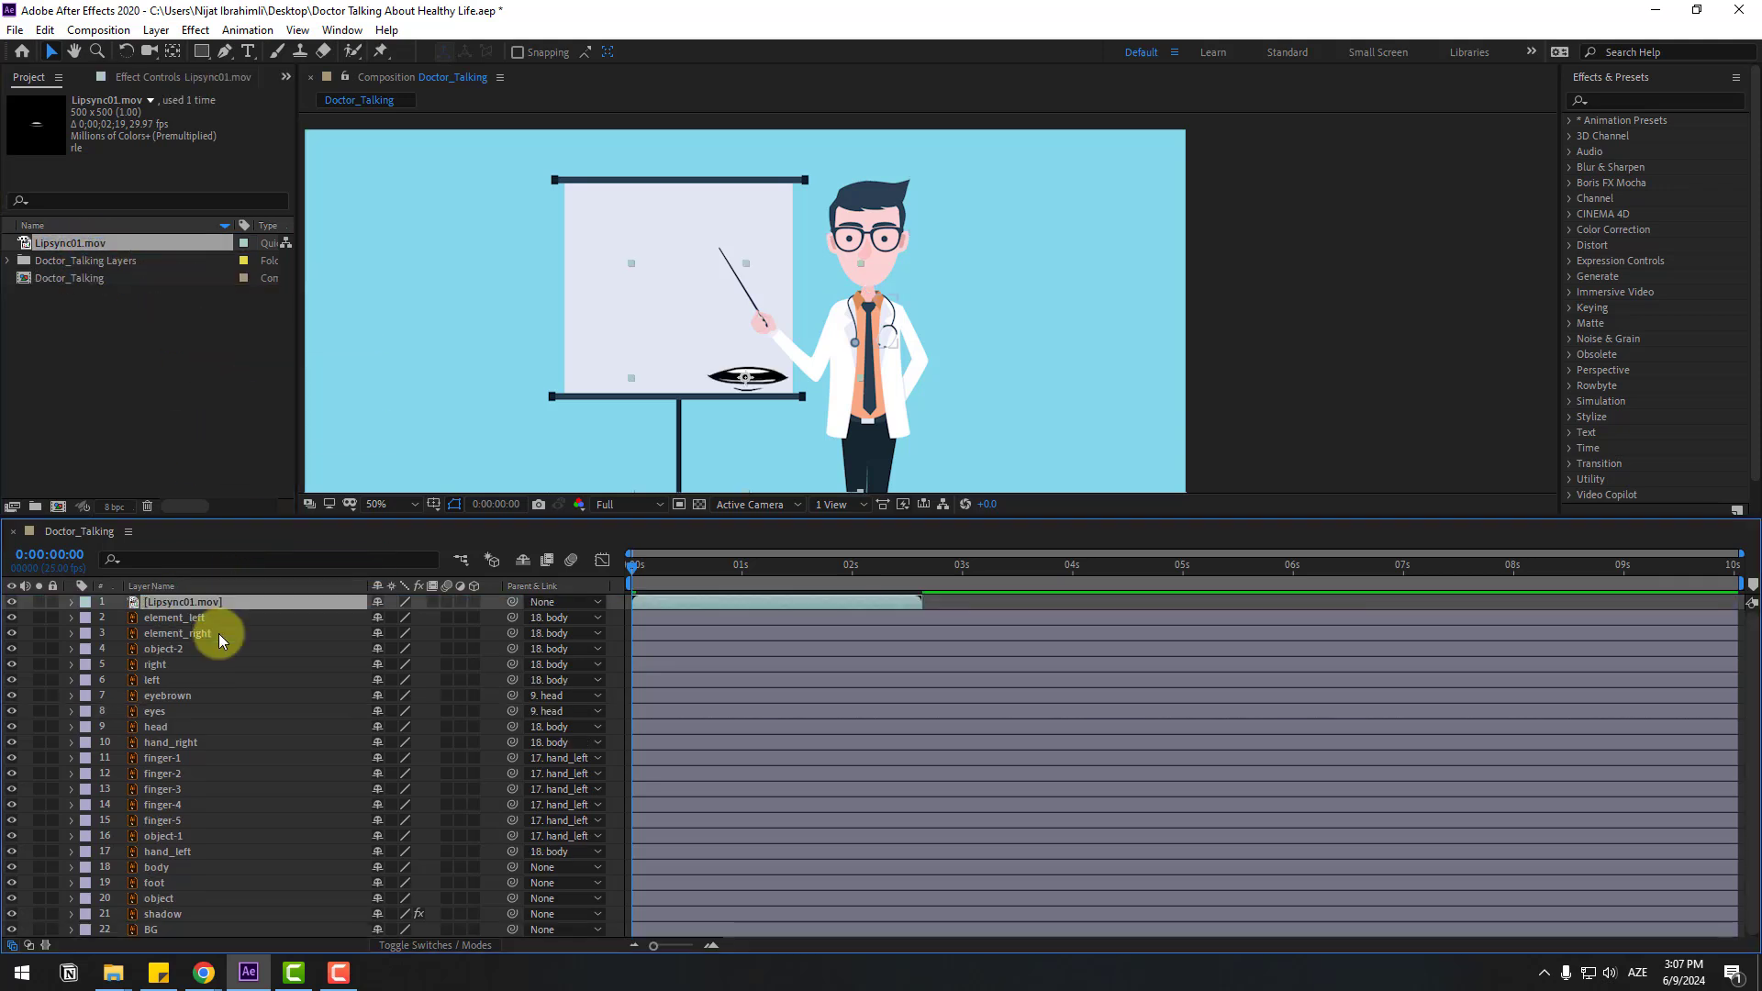
{"action": "right_click", "coordinate": [756, 605]}
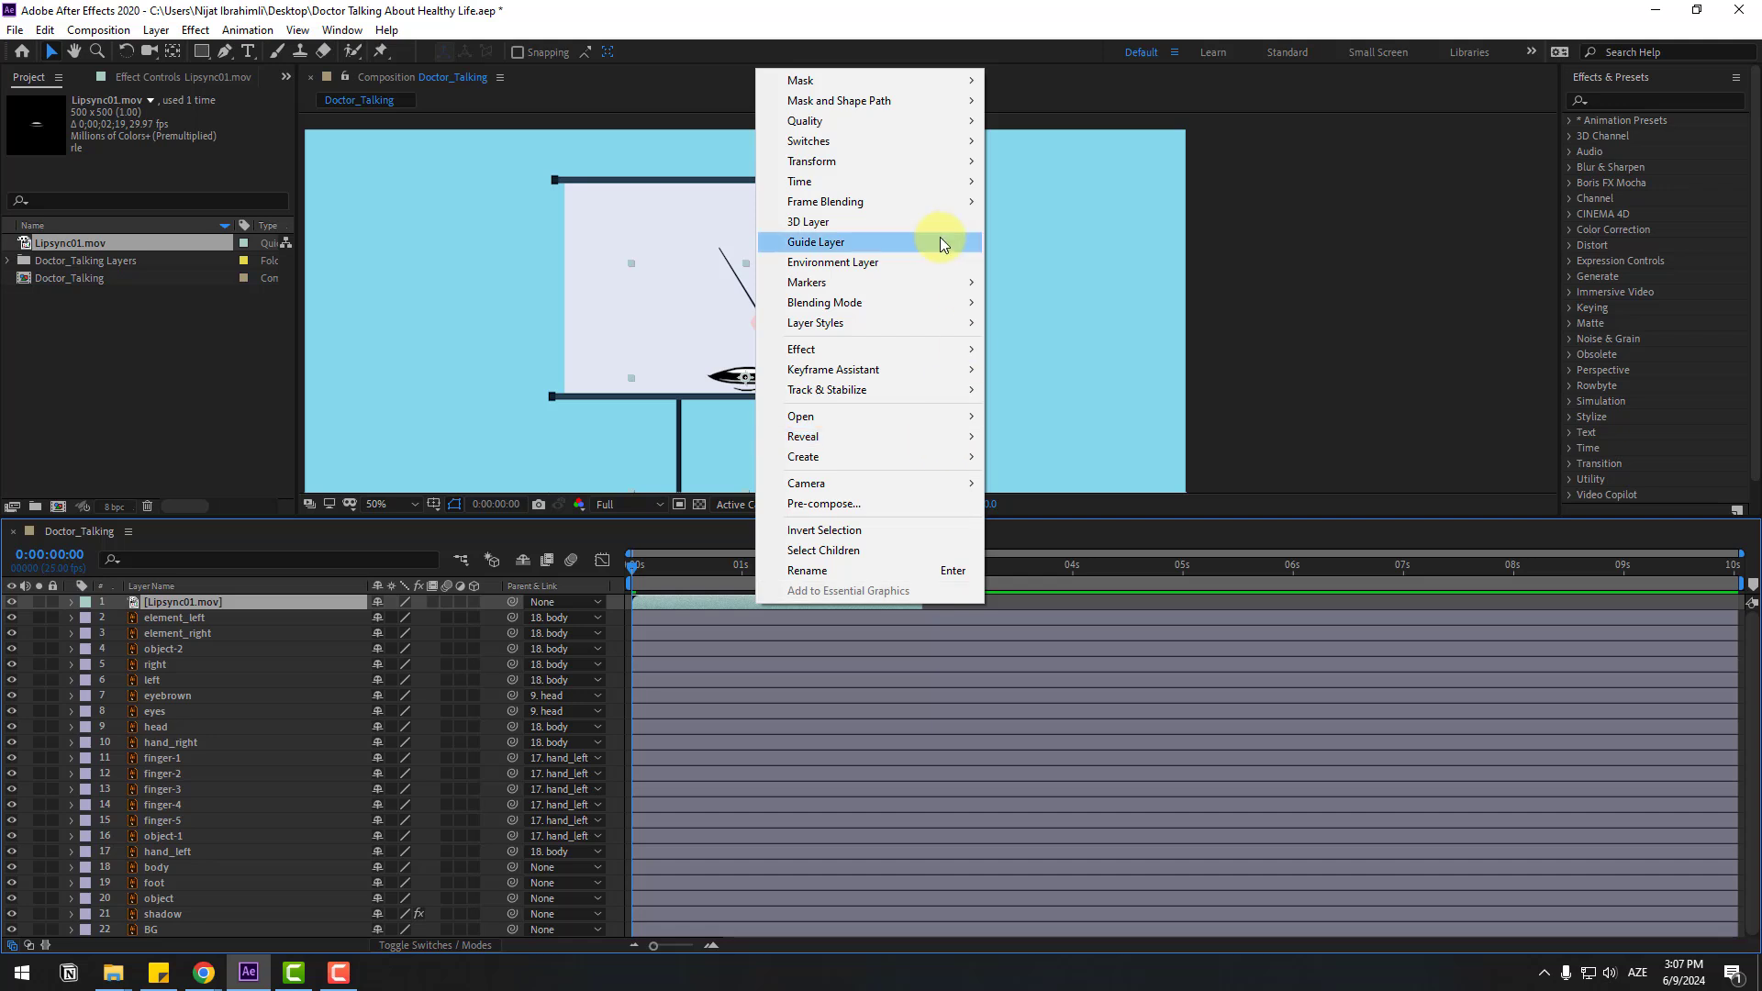
{"action": "mouse_move", "coordinate": [948, 188]}
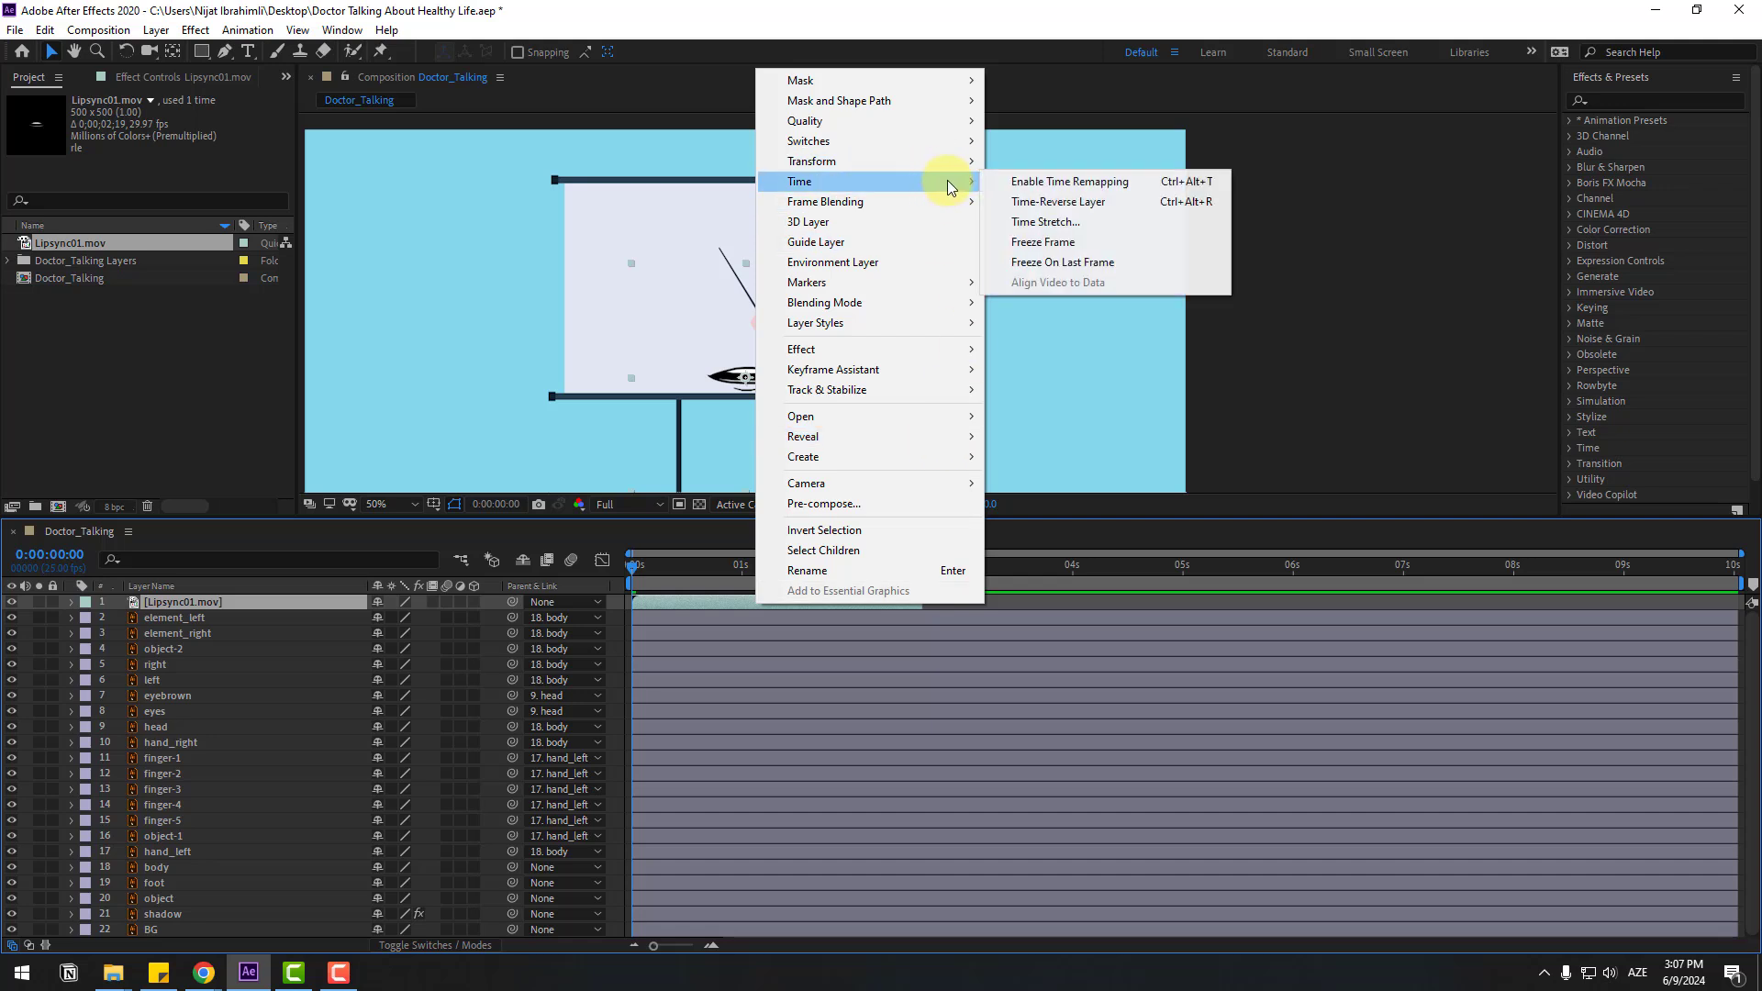
{"action": "left_click", "coordinate": [1045, 221]}
{"action": "key", "text": "BackSpace"}
{"action": "type", "text": "1"}
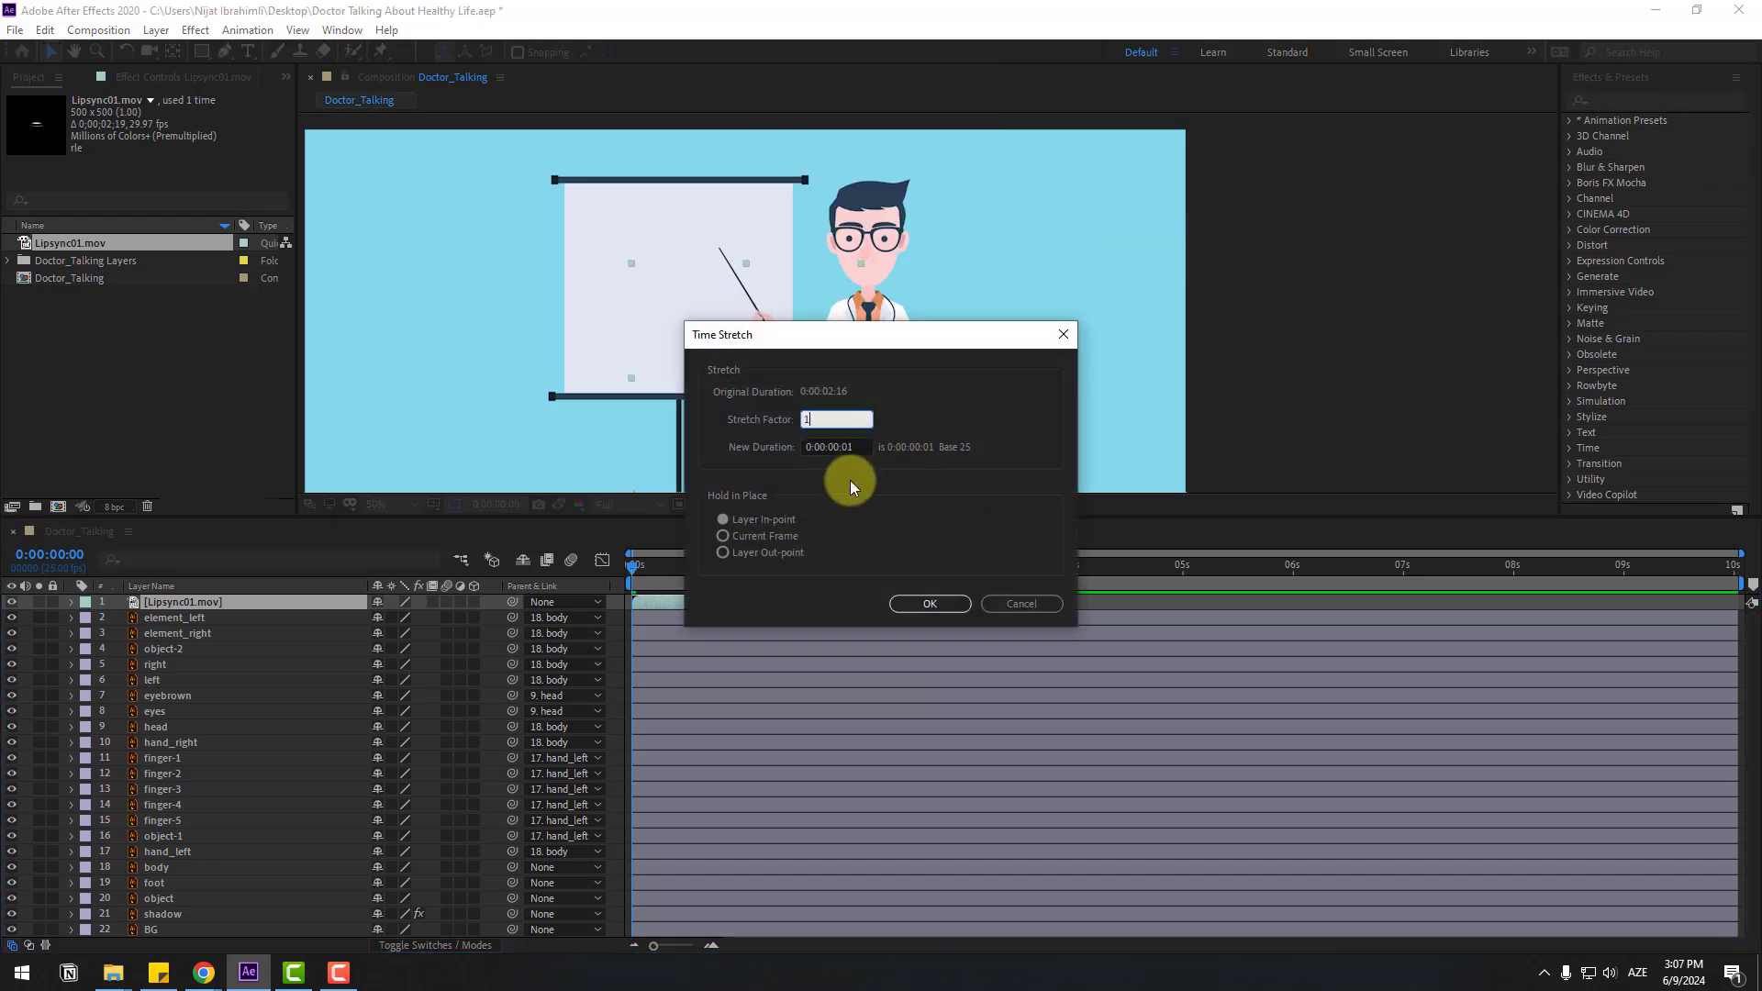
{"action": "type", "text": "50"}
{"action": "left_click", "coordinate": [919, 605]}
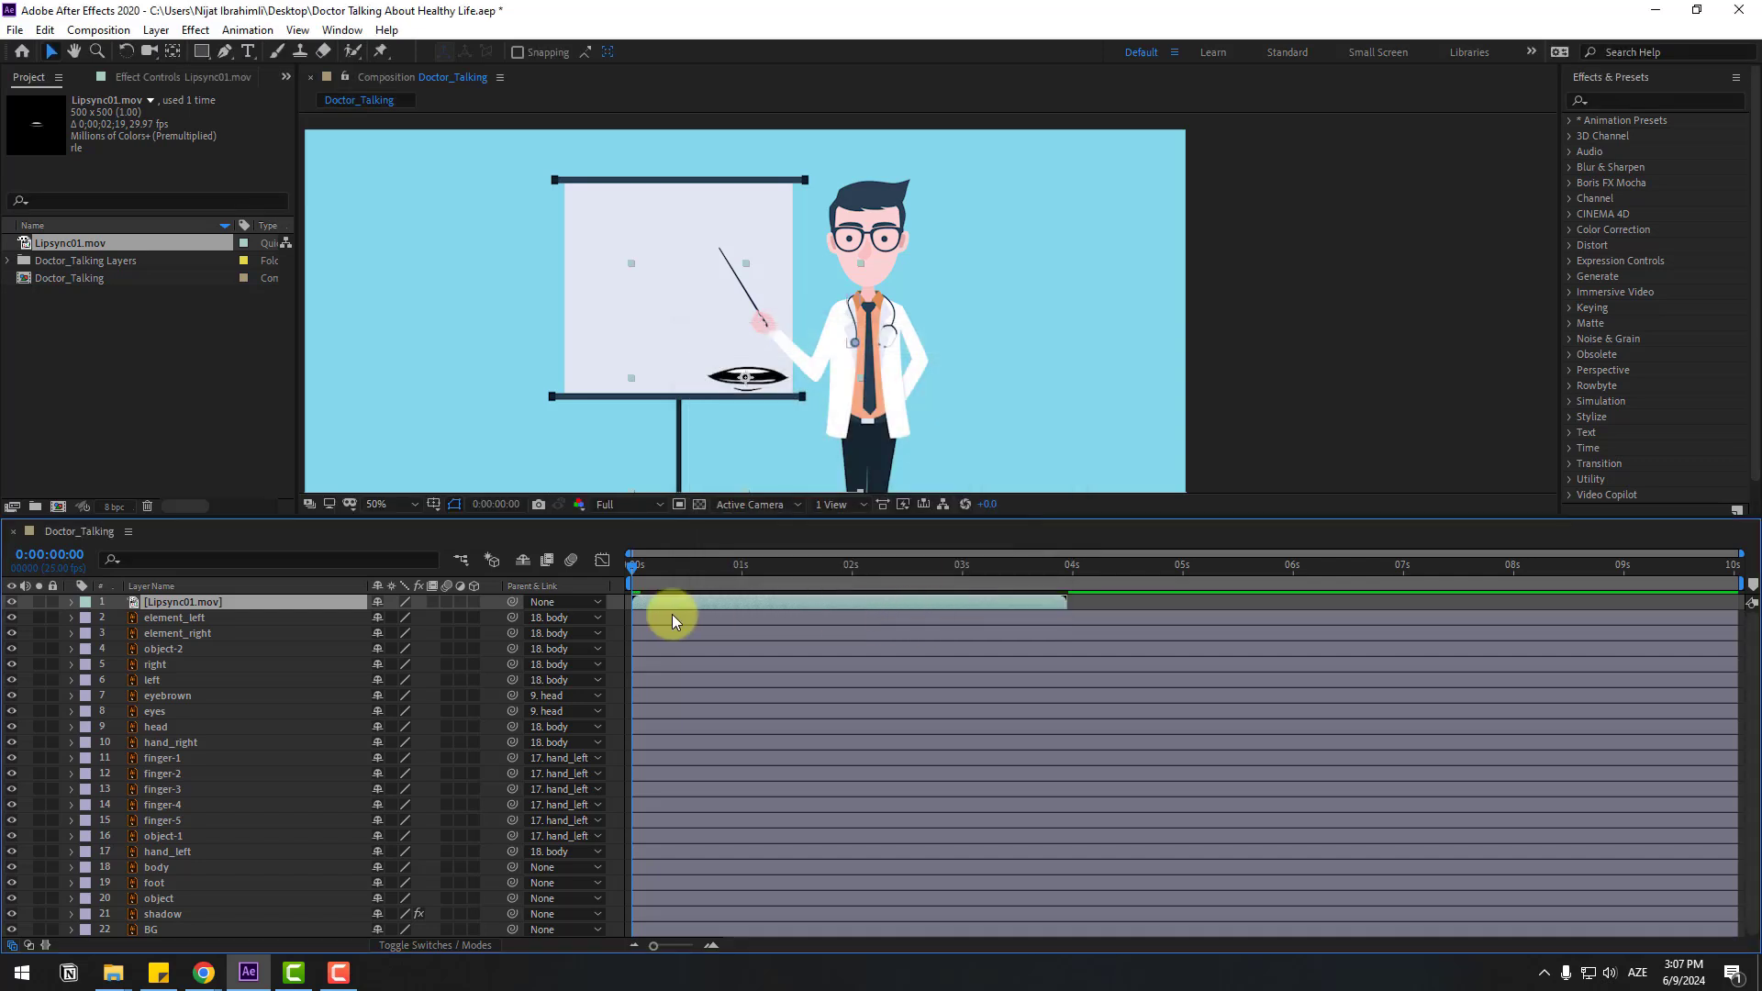
Step: Place the mouth on the doctor's face and set its Scale to 28%
{"action": "left_click_drag", "start_coordinate": [768, 410], "coordinate": [897, 315]}
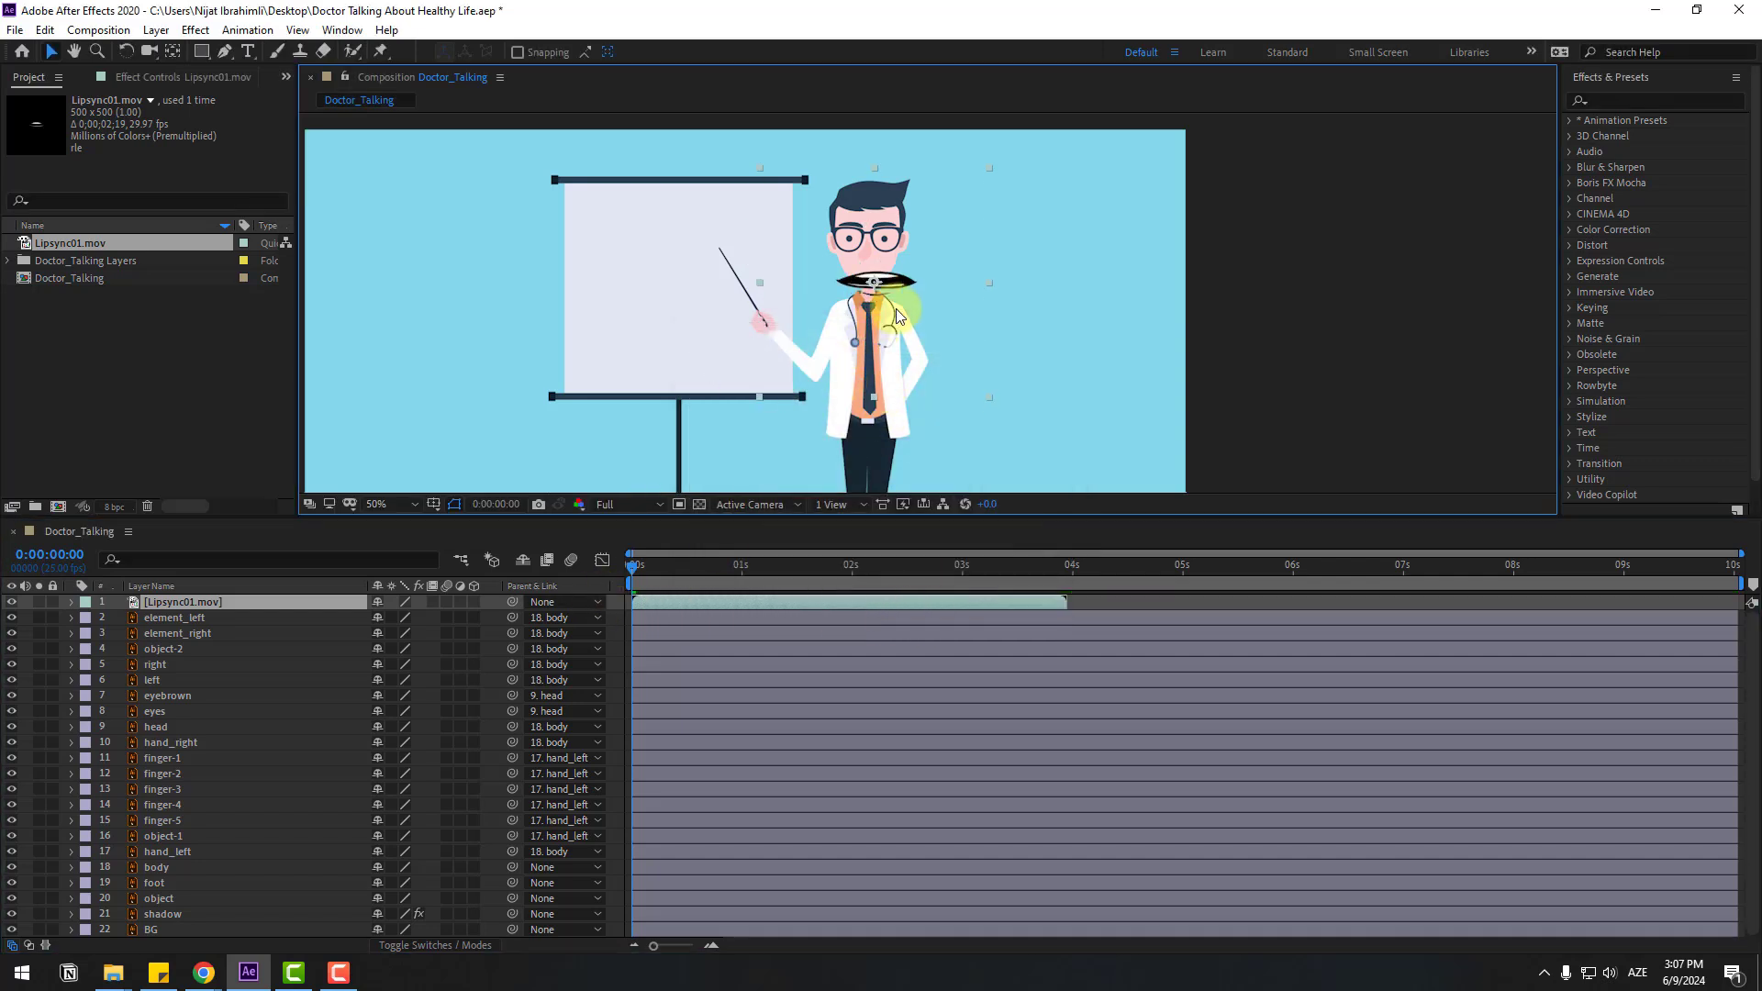
{"action": "scroll", "coordinate": [897, 315], "scroll_direction": "up", "scroll_amount": 4}
{"action": "key", "text": "s"}
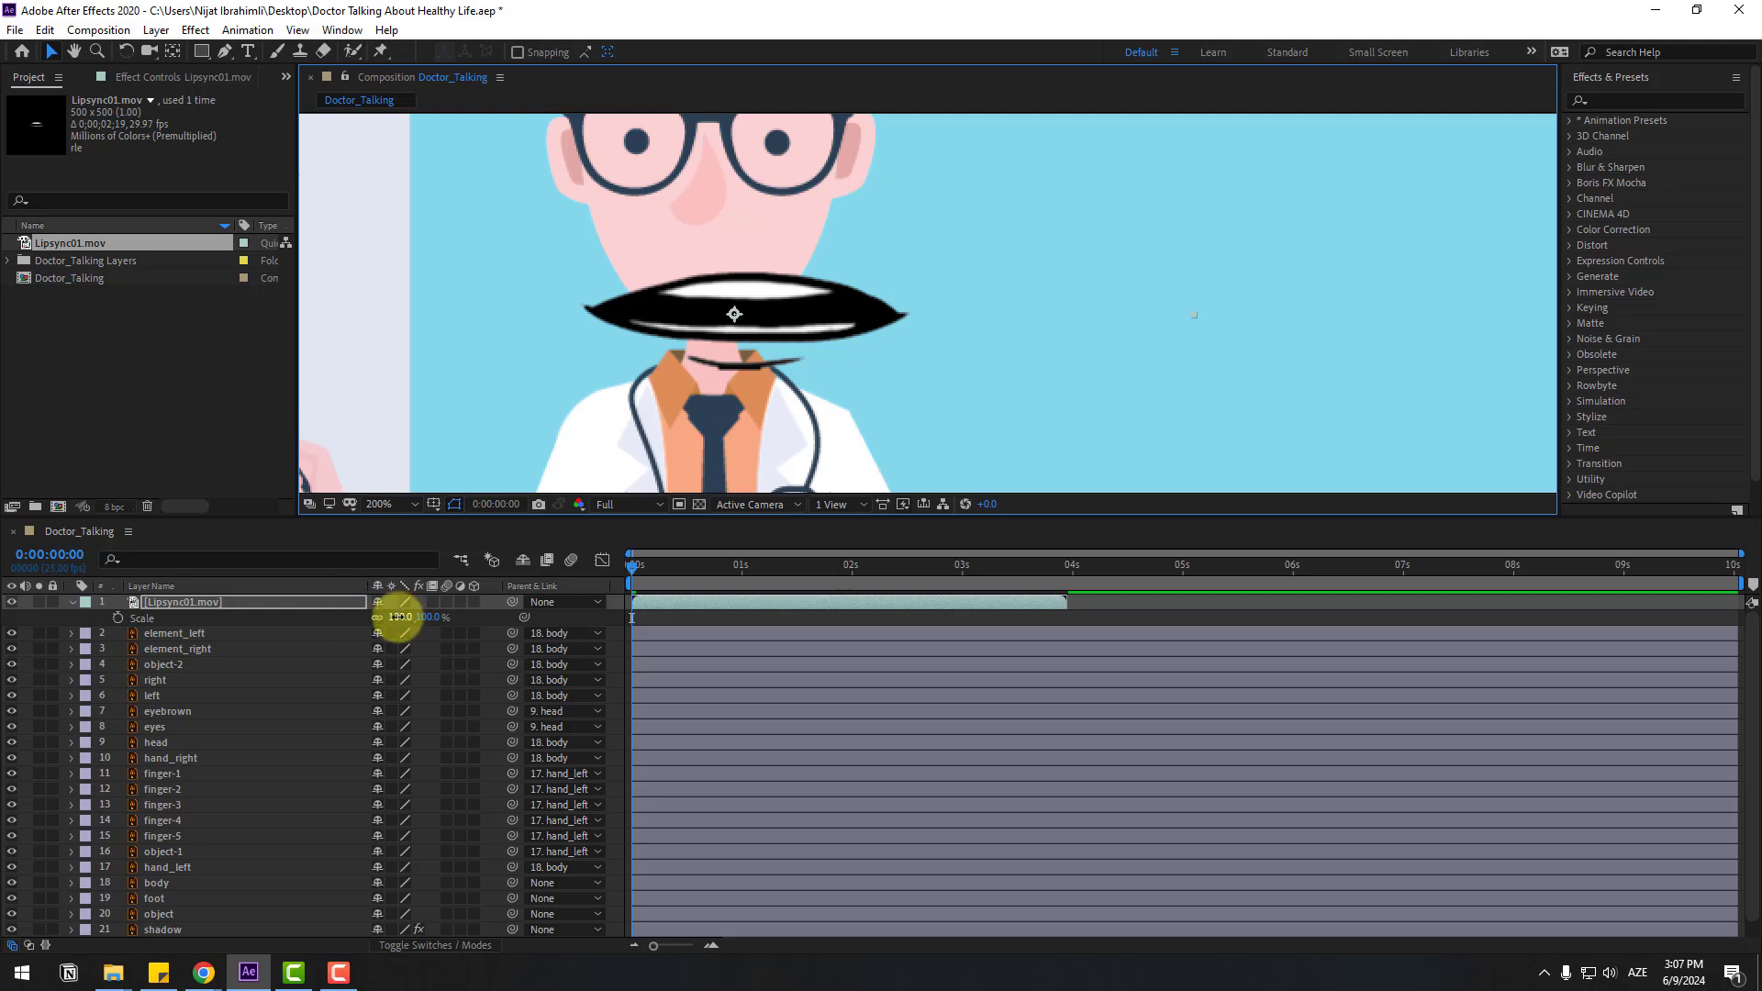
{"action": "left_click_drag", "start_coordinate": [400, 617], "coordinate": [343, 615]}
{"action": "left_click_drag", "start_coordinate": [734, 316], "coordinate": [700, 283]}
{"action": "left_click_drag", "start_coordinate": [395, 616], "coordinate": [393, 612]}
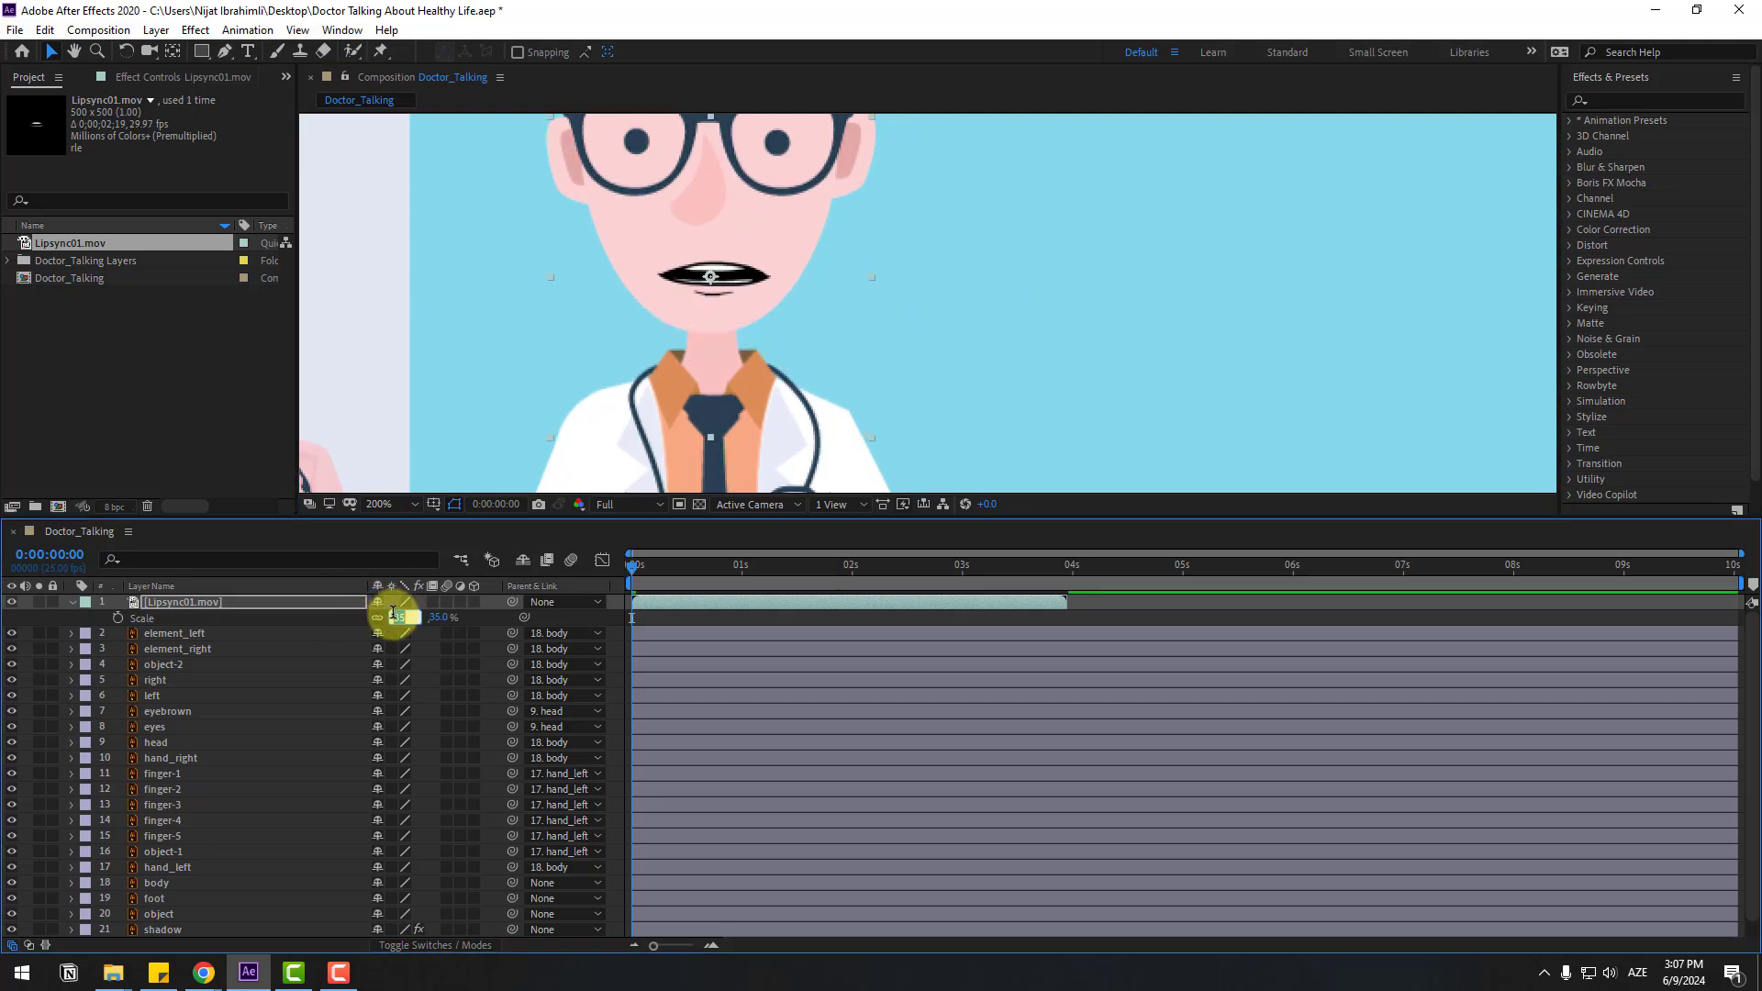
{"action": "type", "text": "28"}
{"action": "key", "text": "Return"}
Step: Parent the Lipsync01 mouth layer to the head layer
{"action": "scroll", "coordinate": [813, 315], "scroll_direction": "down", "scroll_amount": 1}
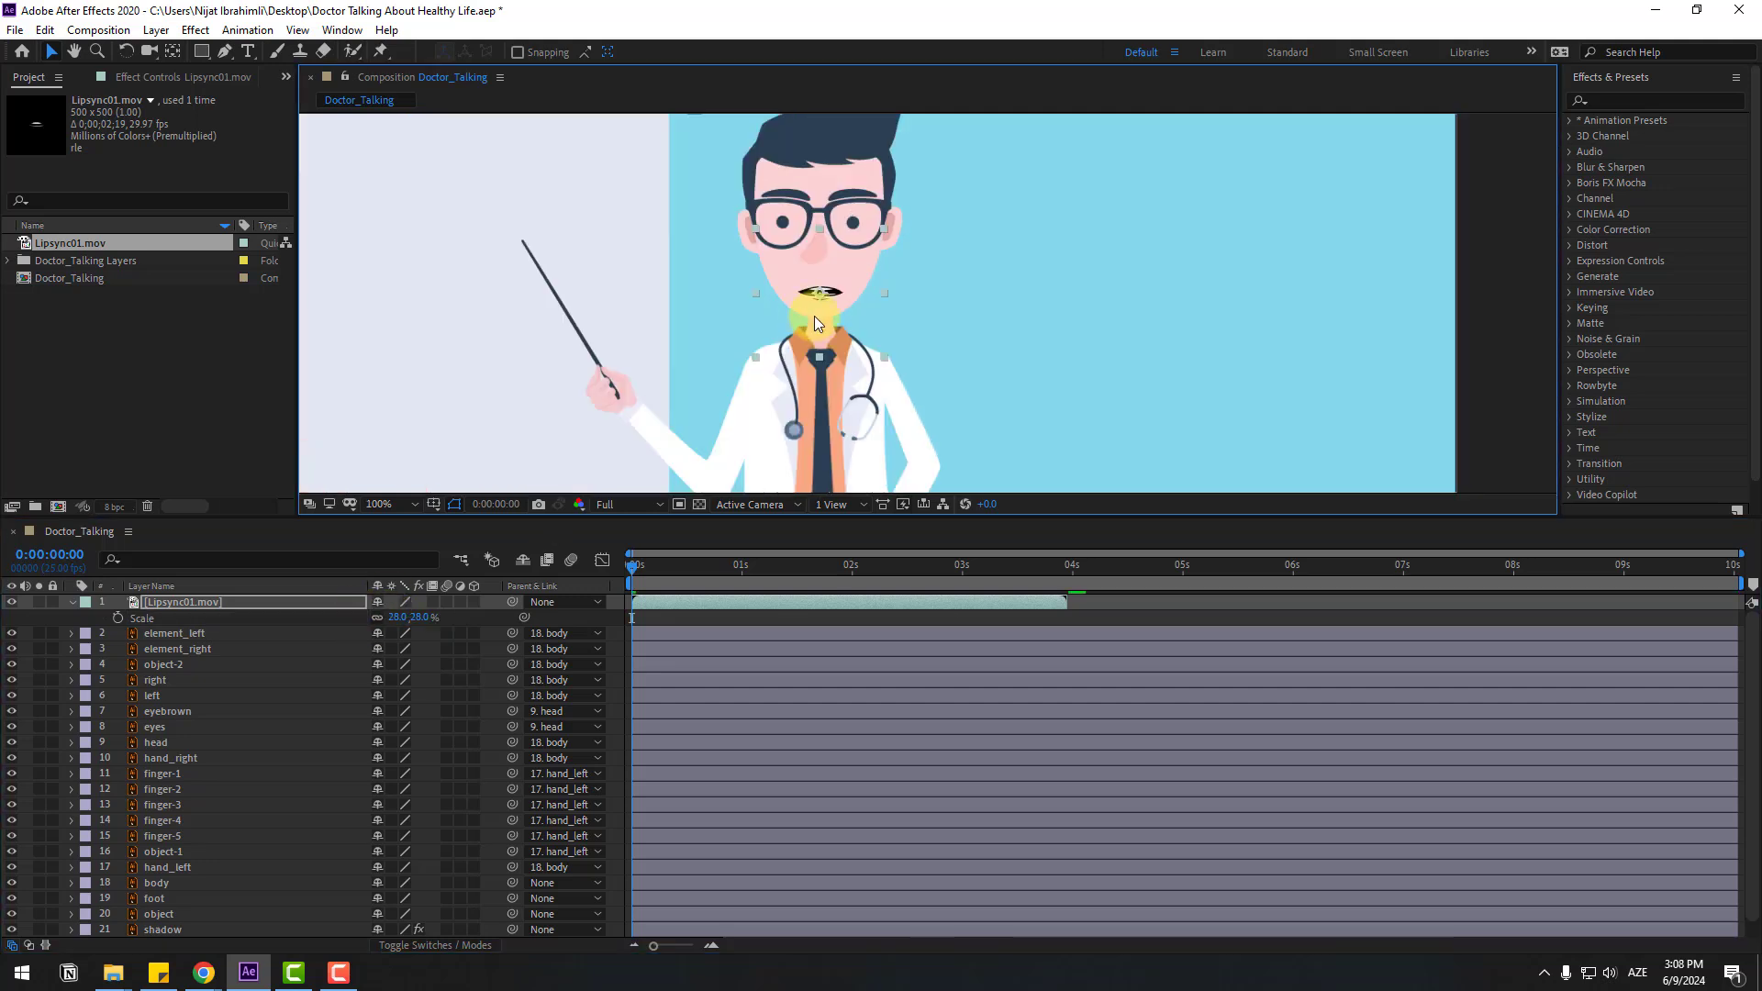
{"action": "left_click", "coordinate": [71, 603]}
{"action": "left_click", "coordinate": [156, 600]}
{"action": "left_click_drag", "start_coordinate": [515, 602], "coordinate": [158, 726]}
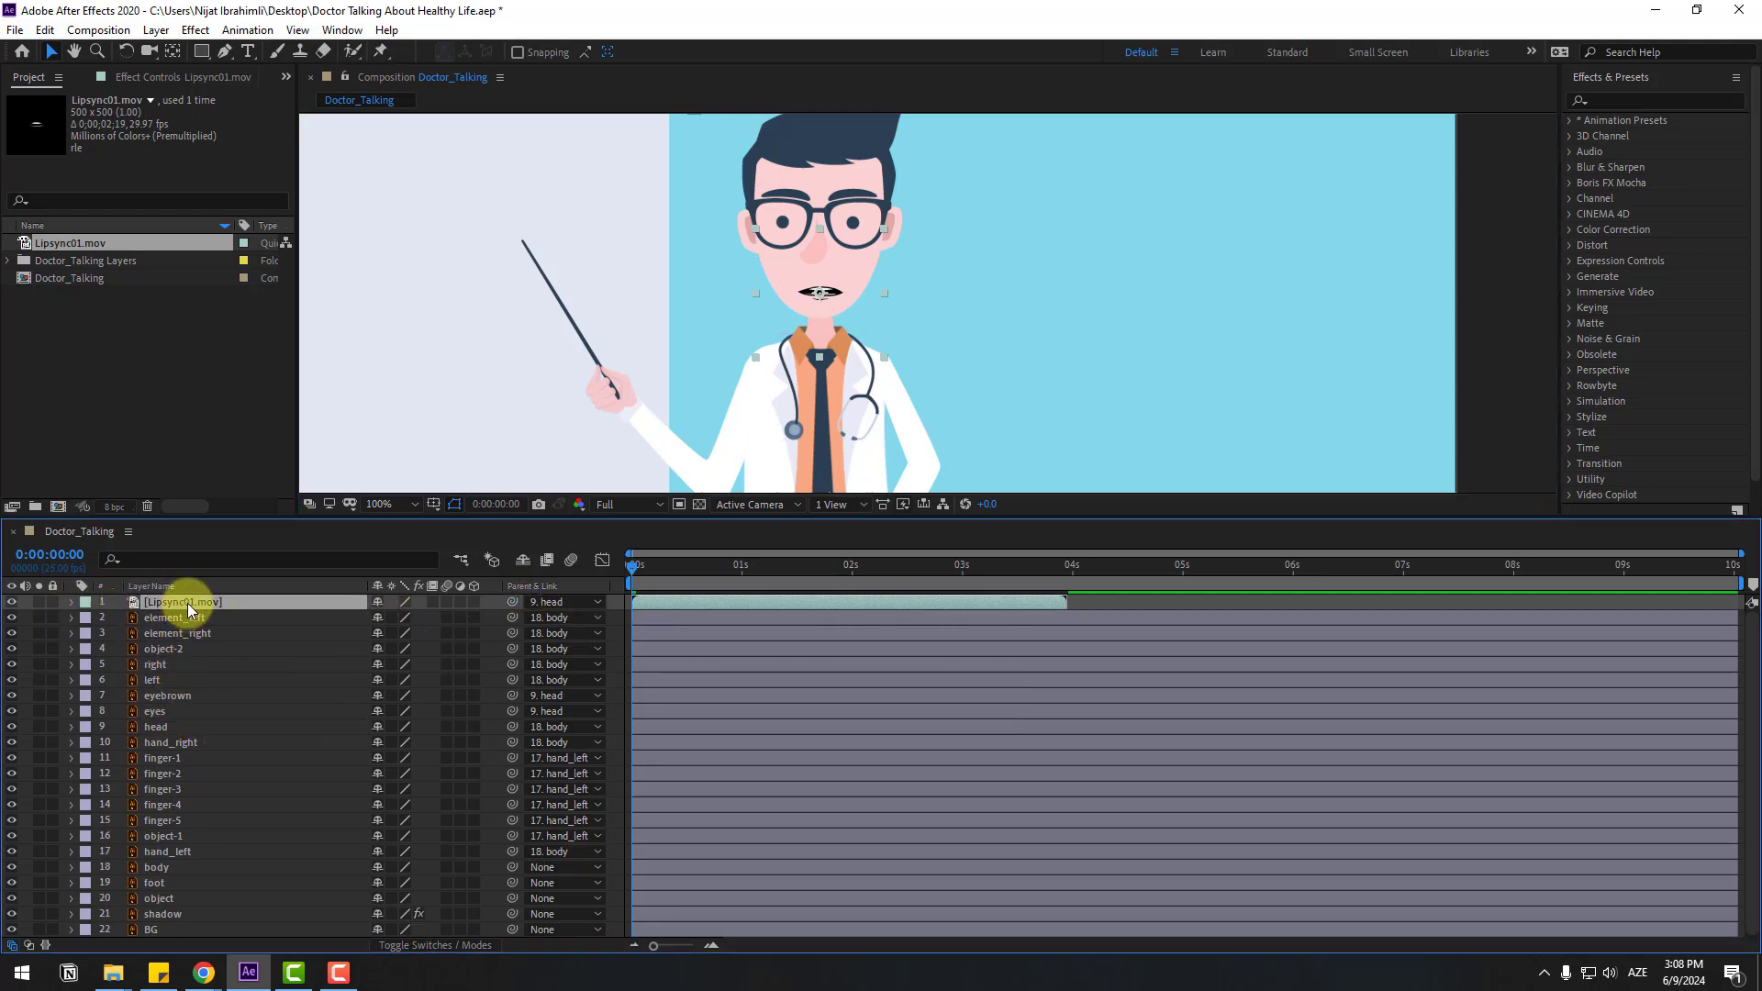
{"action": "key", "text": "ctrl+d"}
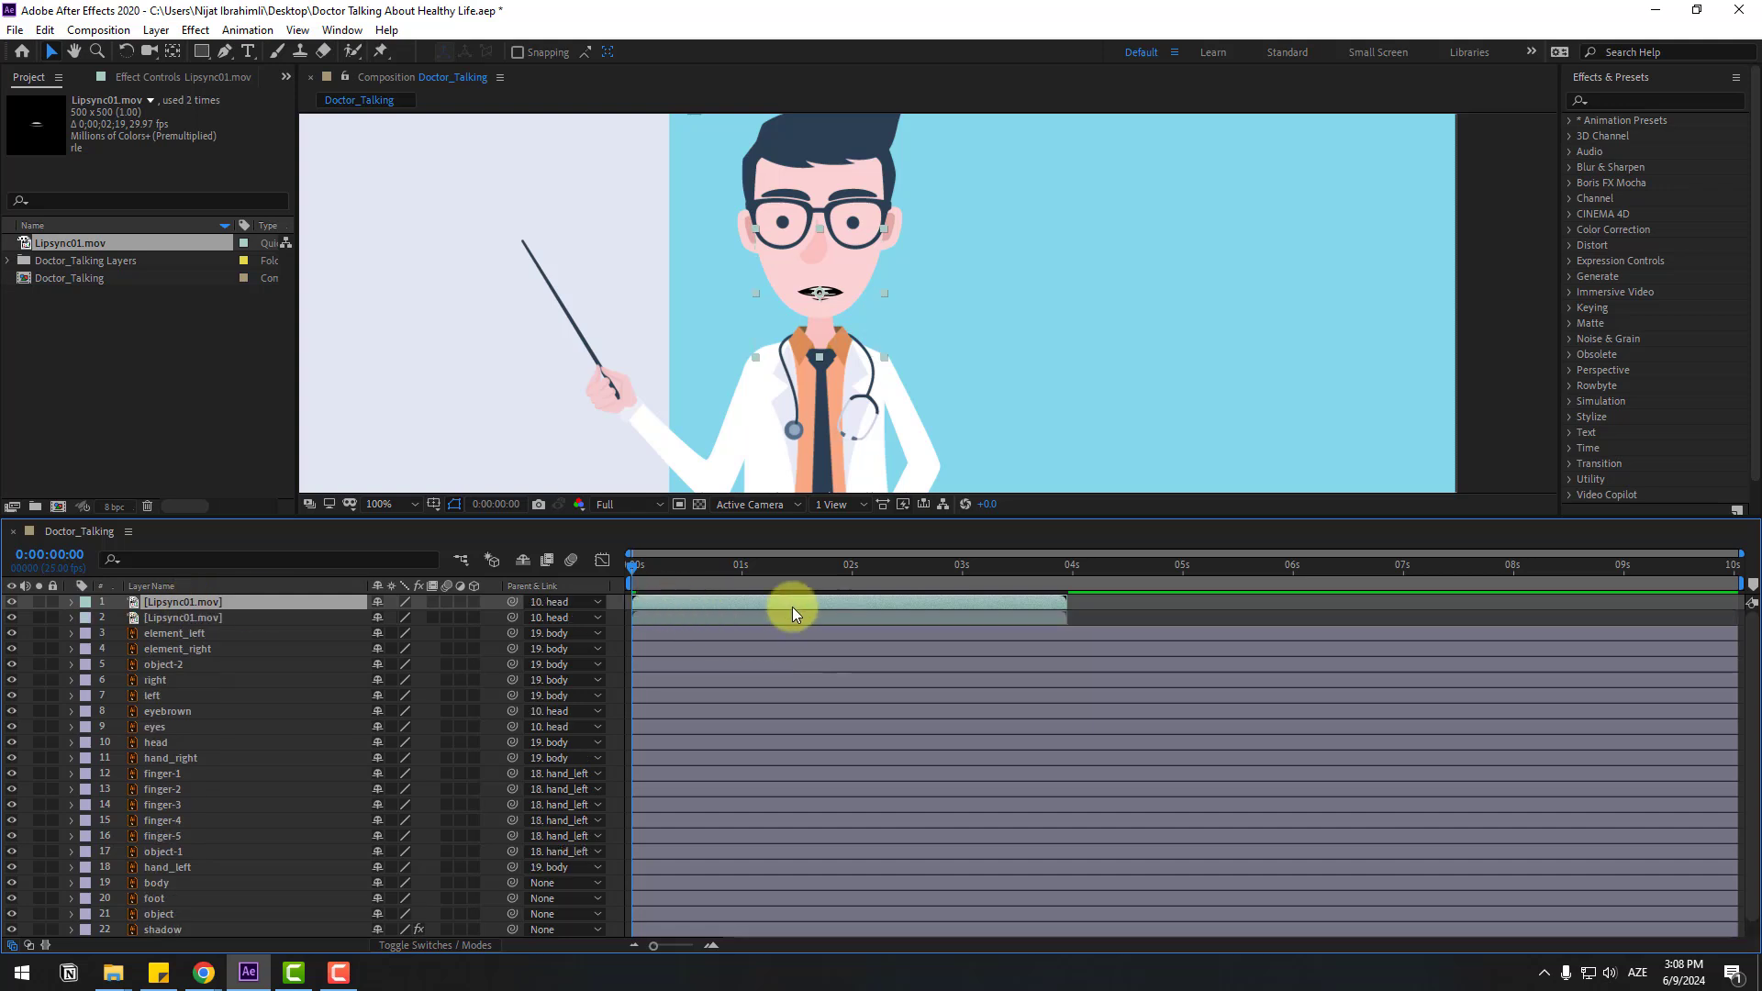
{"action": "left_click_drag", "start_coordinate": [791, 607], "coordinate": [1109, 609]}
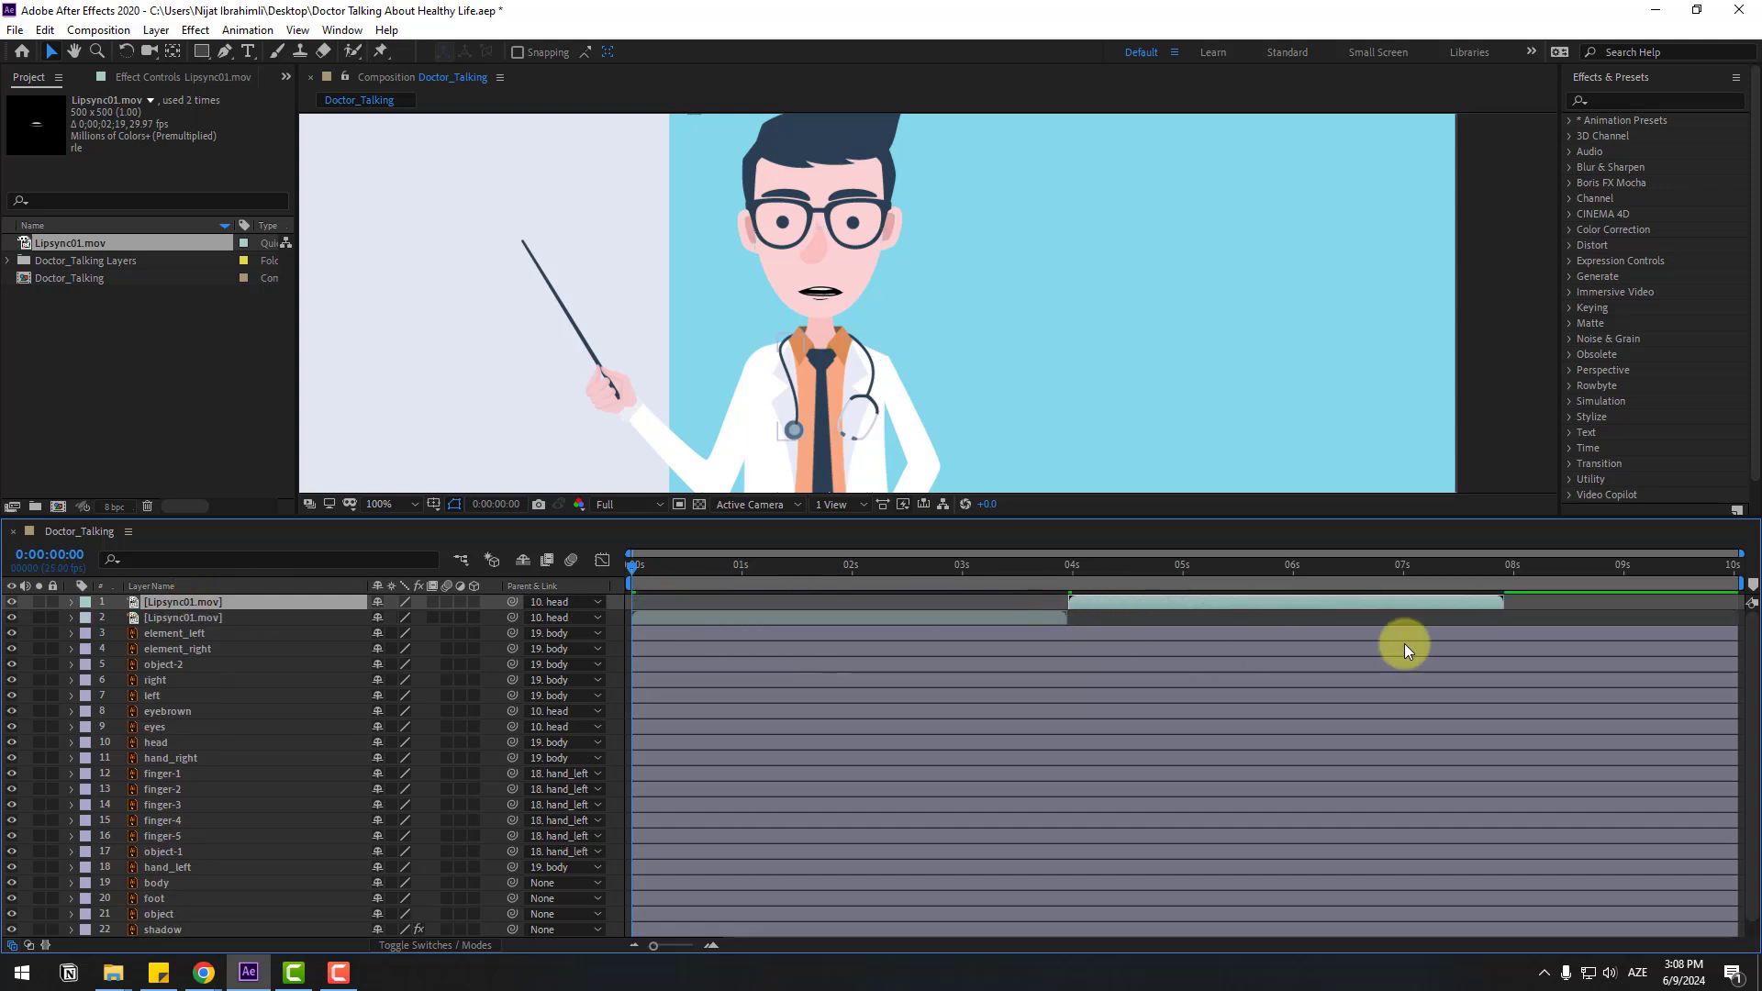
{"action": "left_click_drag", "start_coordinate": [1740, 584], "coordinate": [1500, 588]}
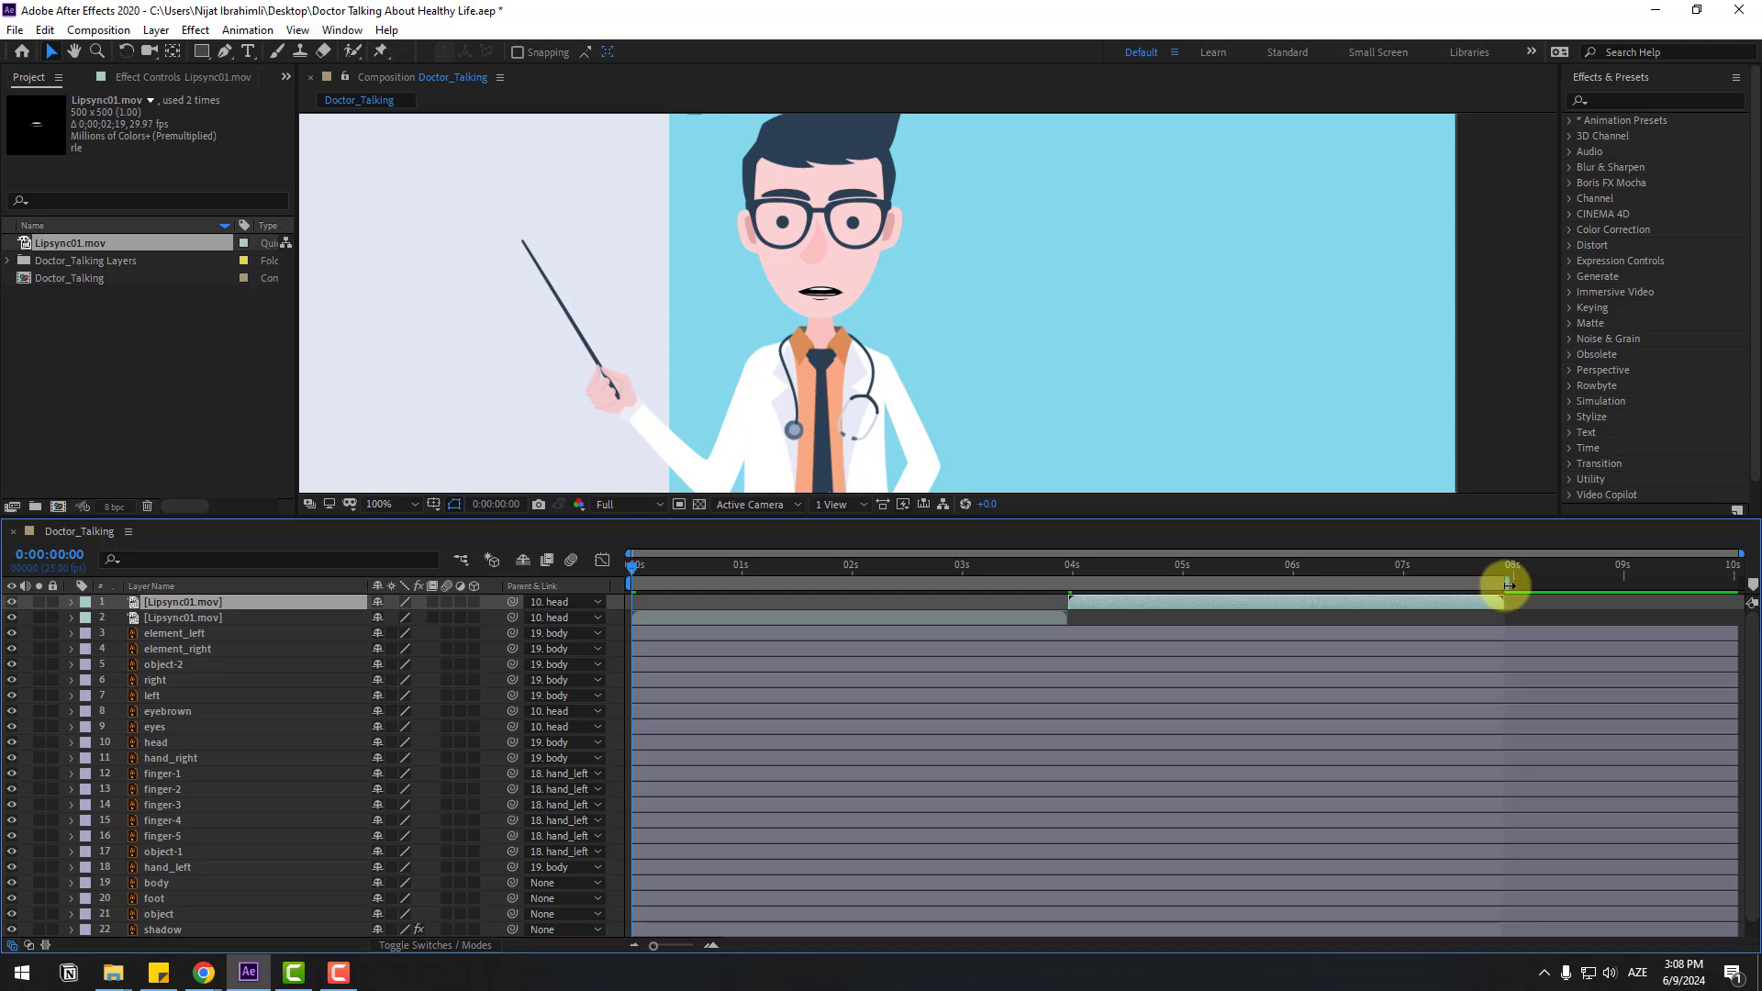
{"action": "right_click", "coordinate": [1509, 584]}
{"action": "left_click", "coordinate": [1514, 629]}
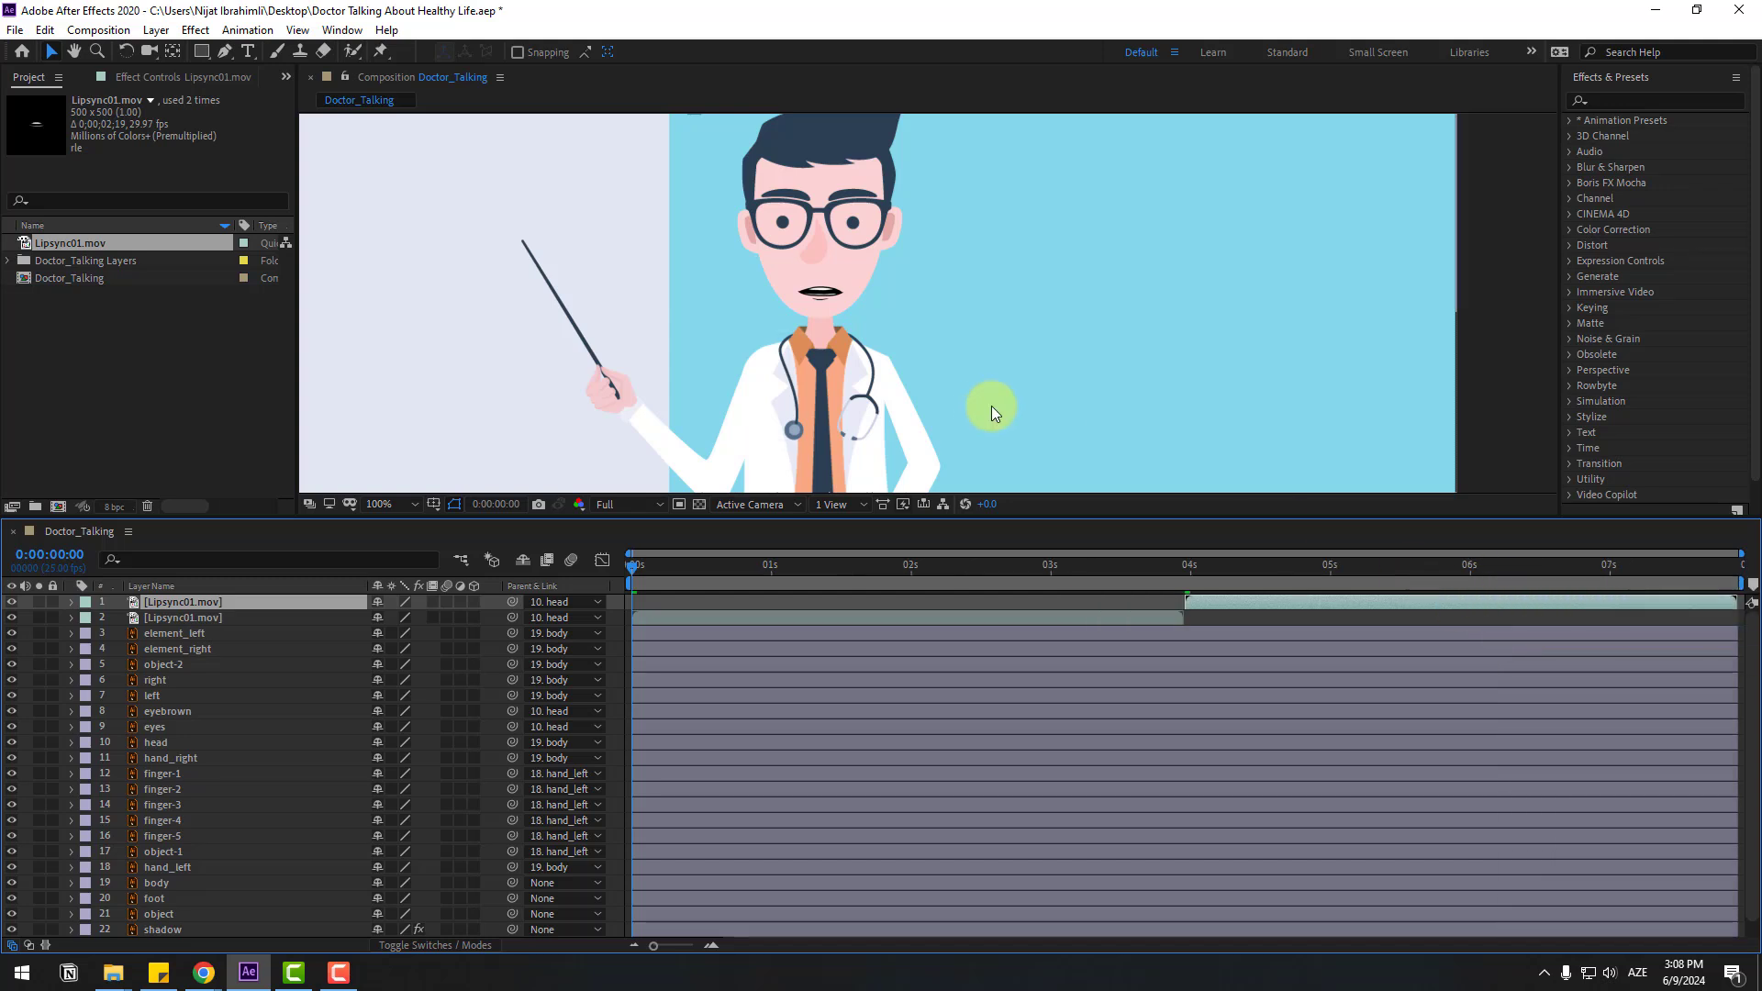
{"action": "key", "text": "space"}
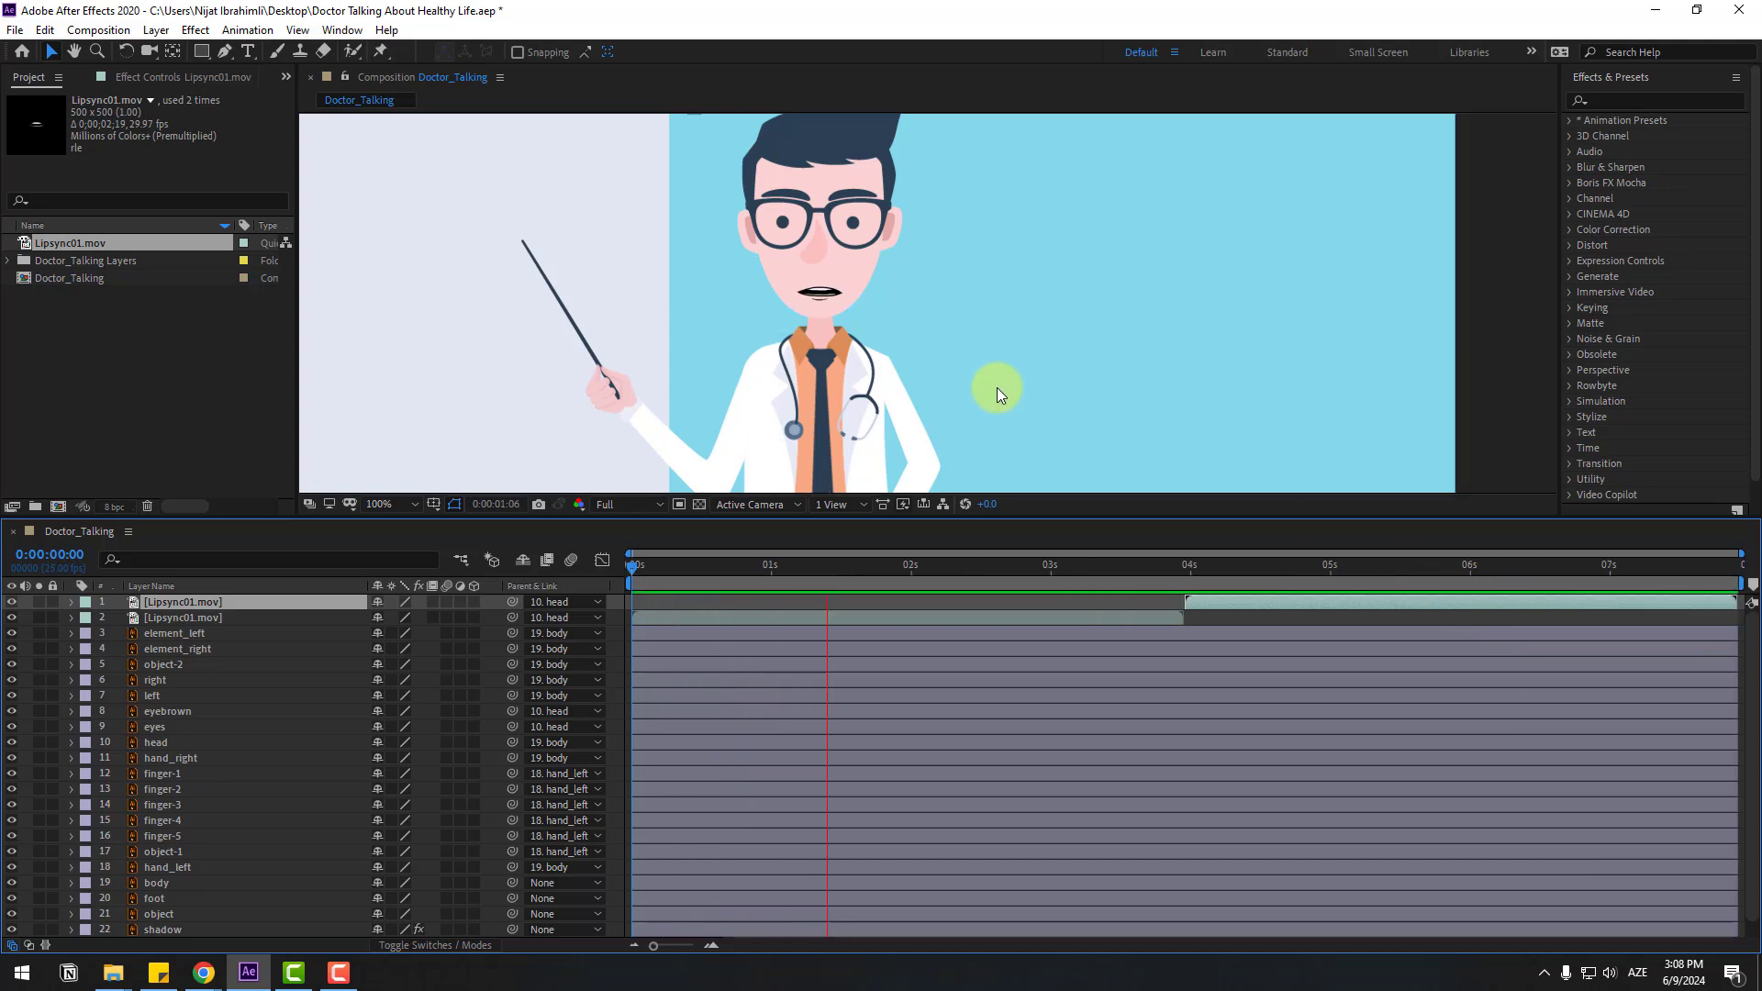
{"action": "scroll", "coordinate": [997, 387], "scroll_direction": "down", "scroll_amount": 4}
{"action": "scroll", "coordinate": [998, 388], "scroll_direction": "up", "scroll_amount": 4}
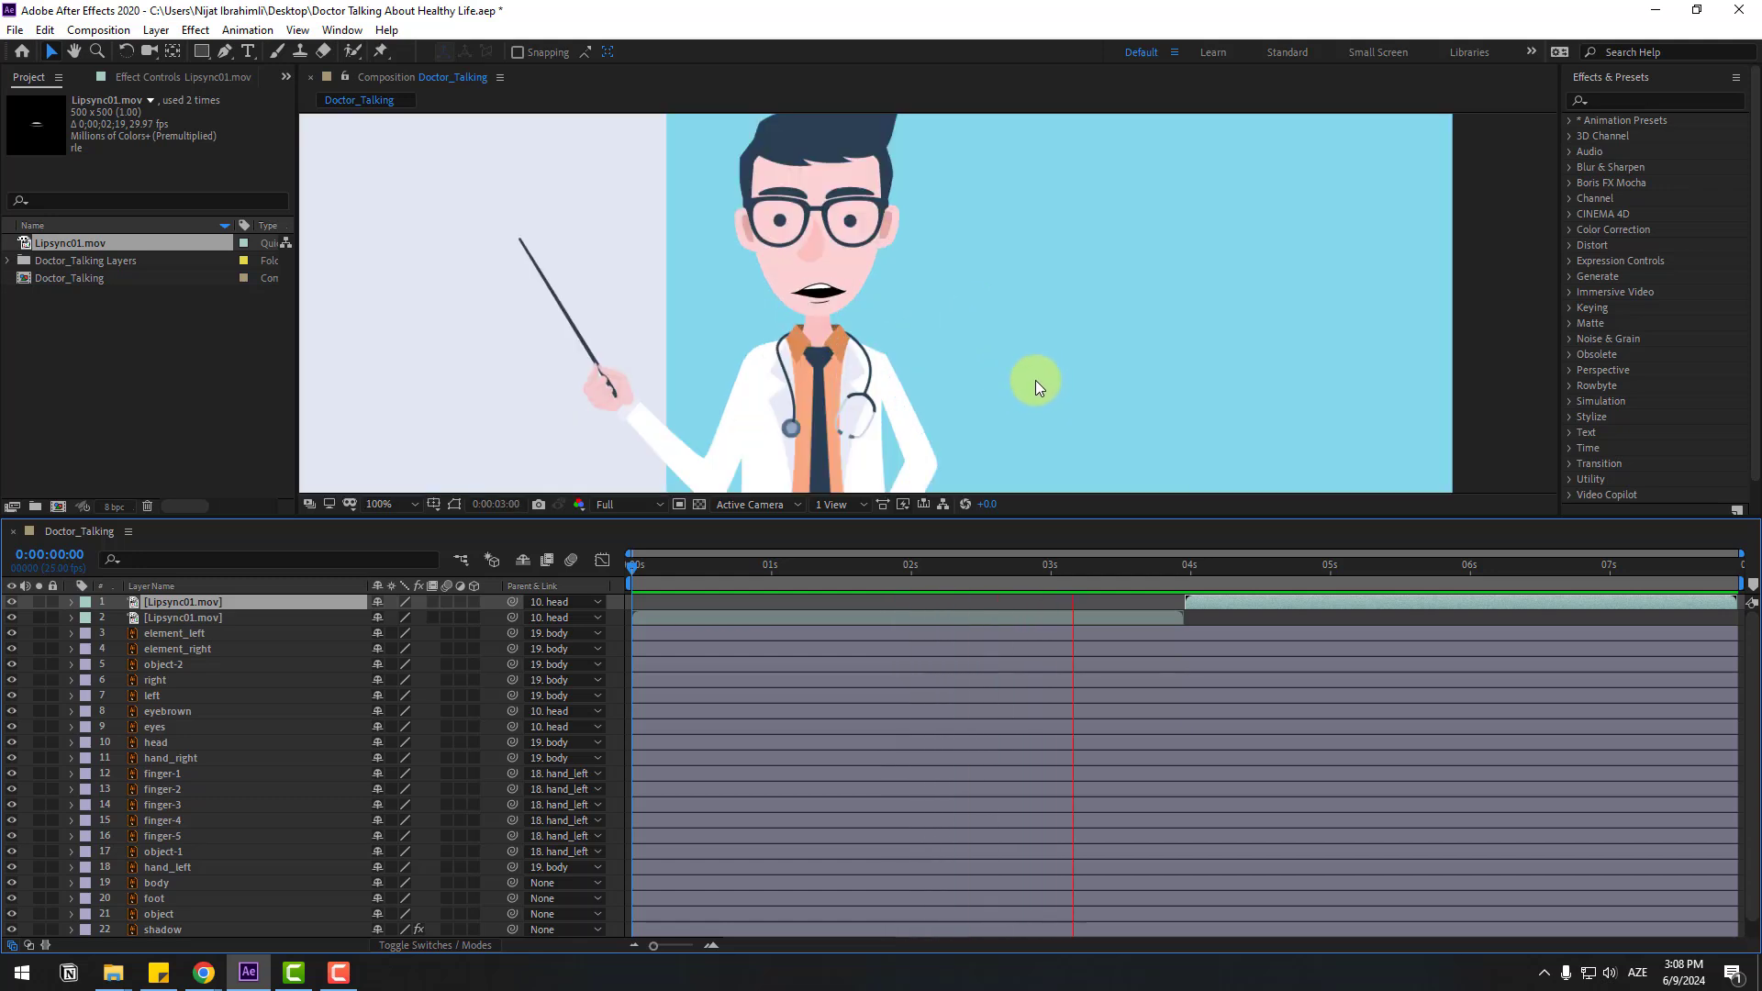
{"action": "scroll", "coordinate": [1035, 380], "scroll_direction": "down", "scroll_amount": 2}
{"action": "key", "text": "space"}
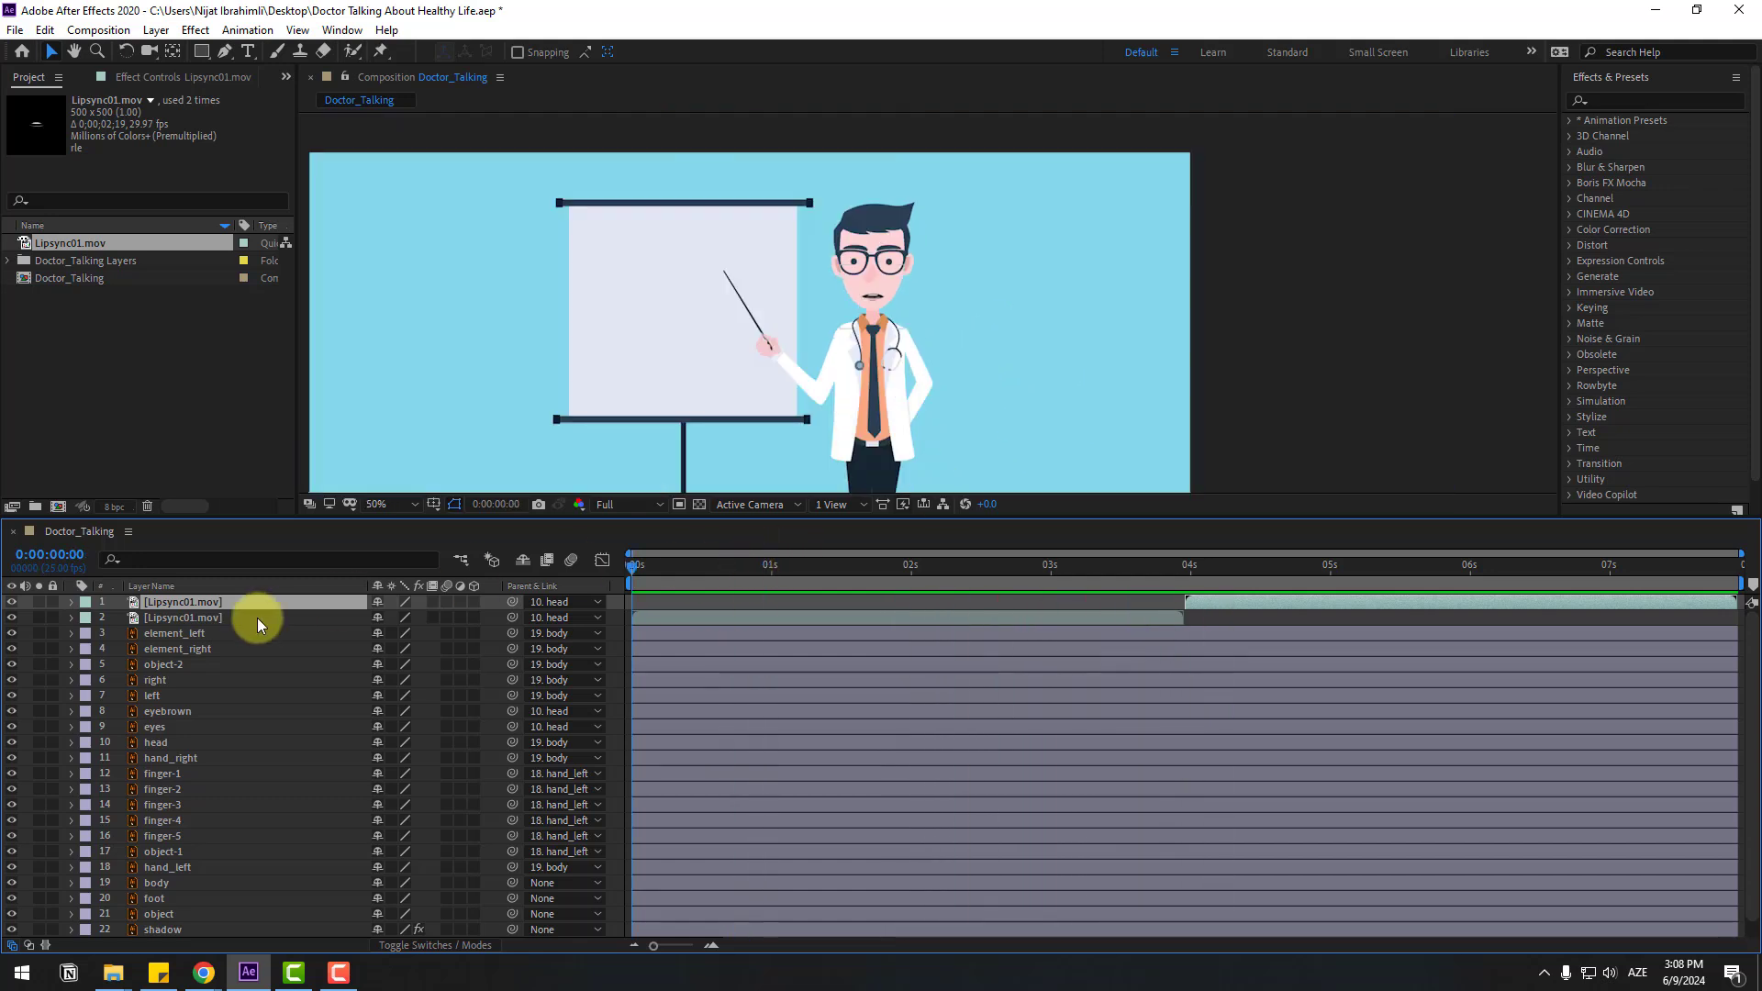
Step: Unlink the eyes' Scale and keyframe a blink, squashing vertical scale to 10
{"action": "left_click", "coordinate": [152, 726]}
{"action": "scroll", "coordinate": [888, 262], "scroll_direction": "up", "scroll_amount": 4}
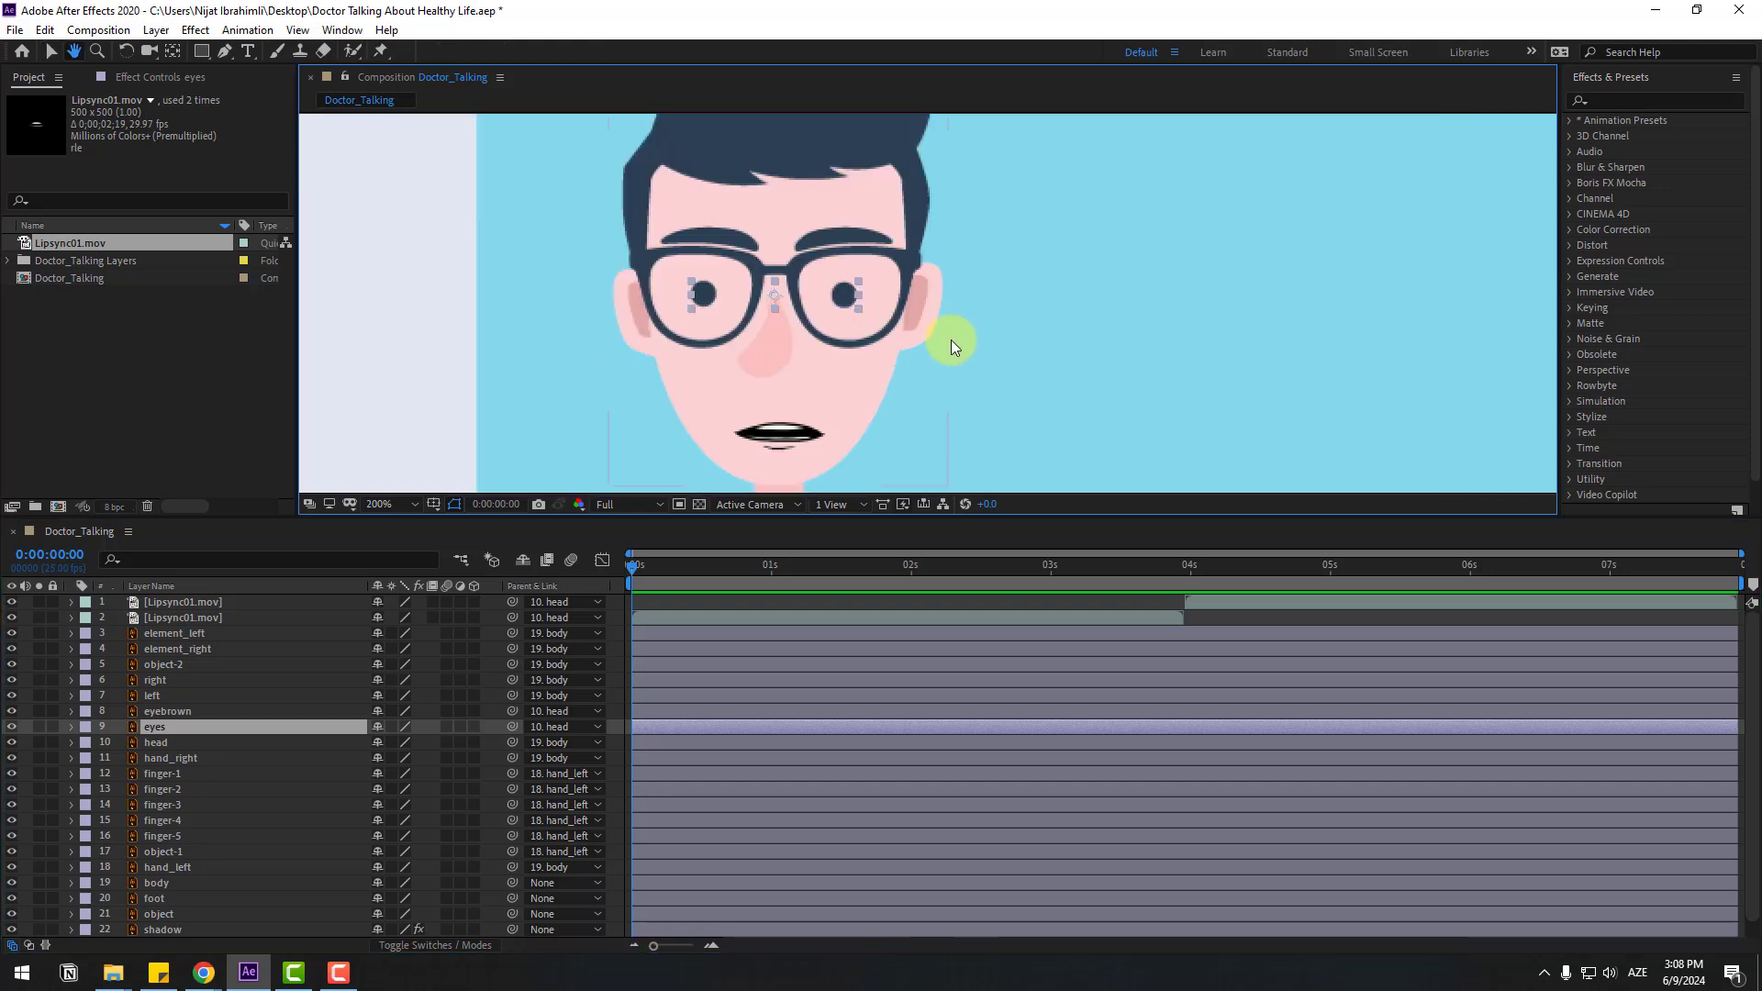
{"action": "left_click_drag", "start_coordinate": [954, 365], "coordinate": [985, 368]}
{"action": "key", "text": "s"}
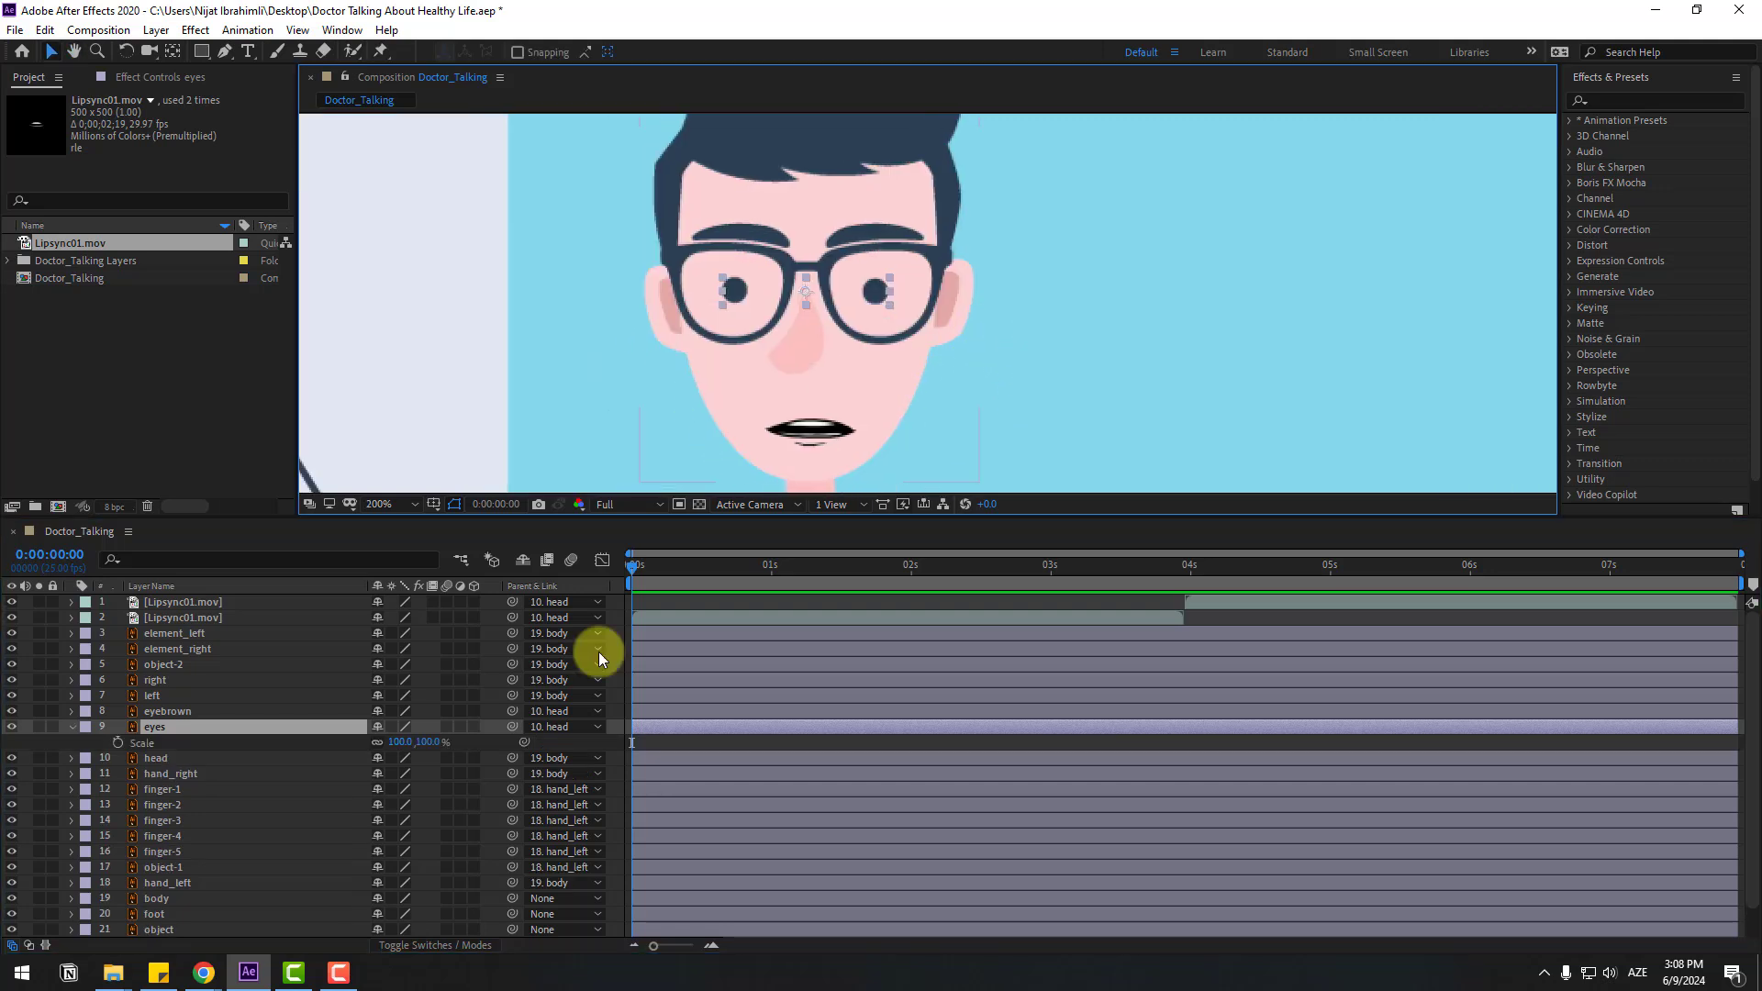
{"action": "left_click", "coordinate": [377, 741]}
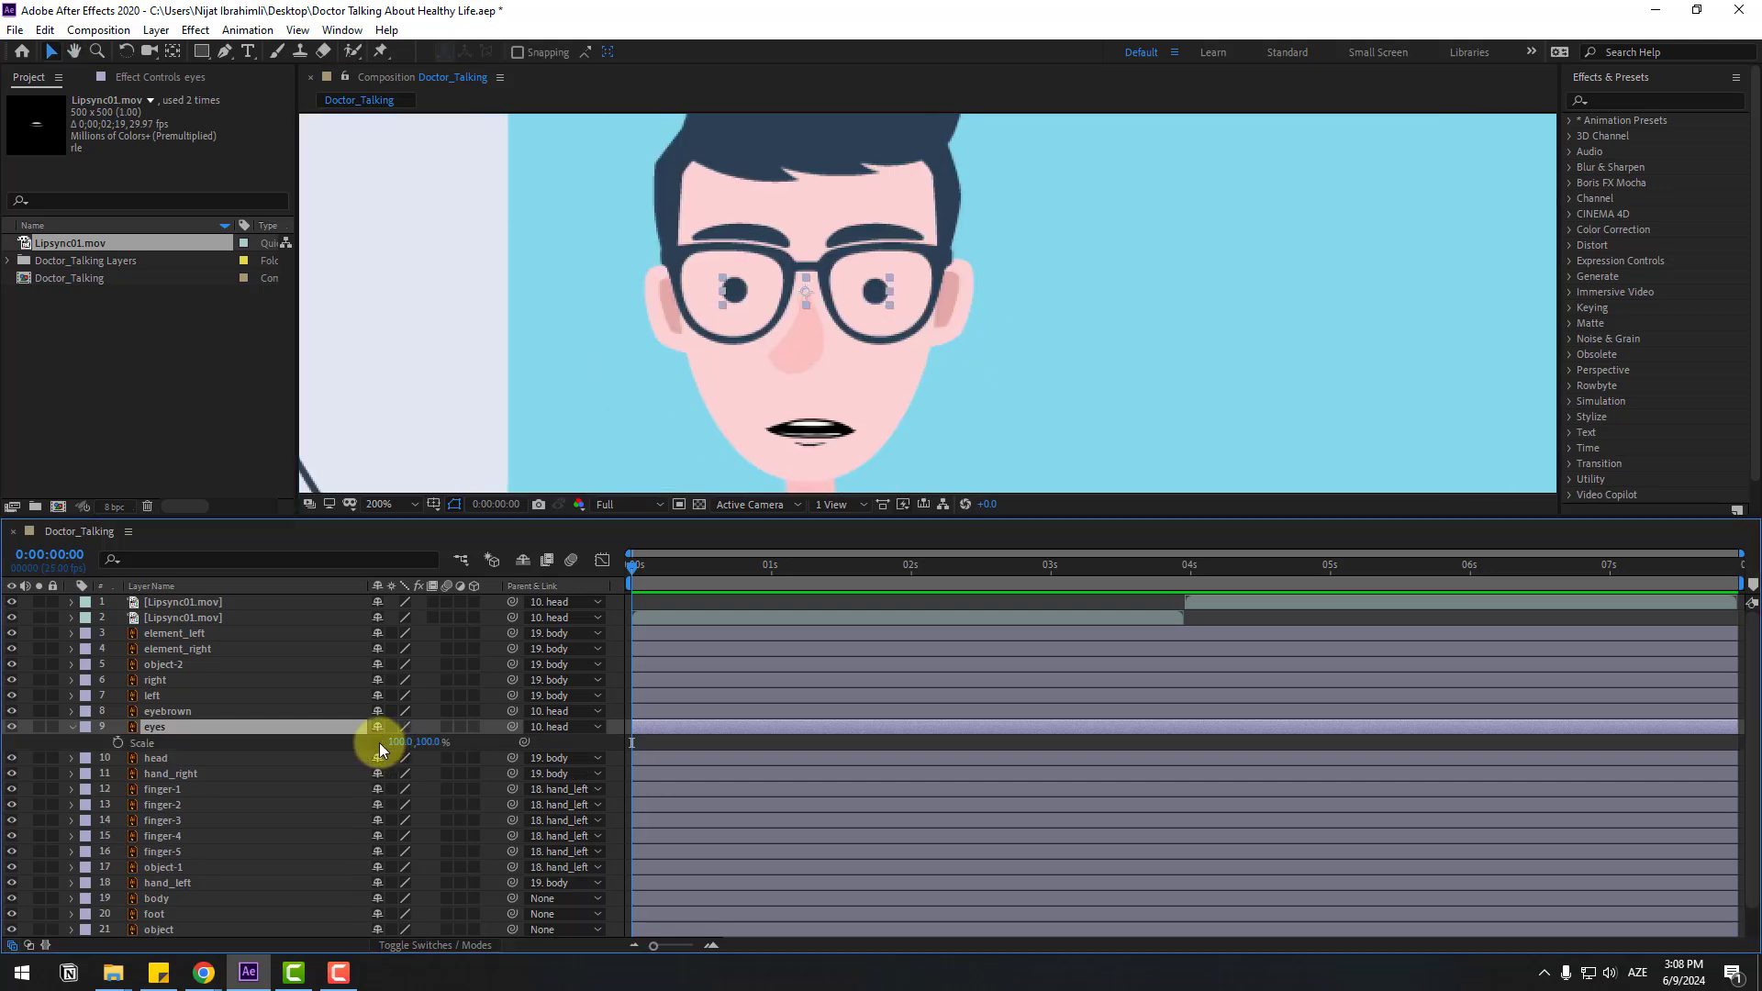
{"action": "left_click", "coordinate": [120, 741]}
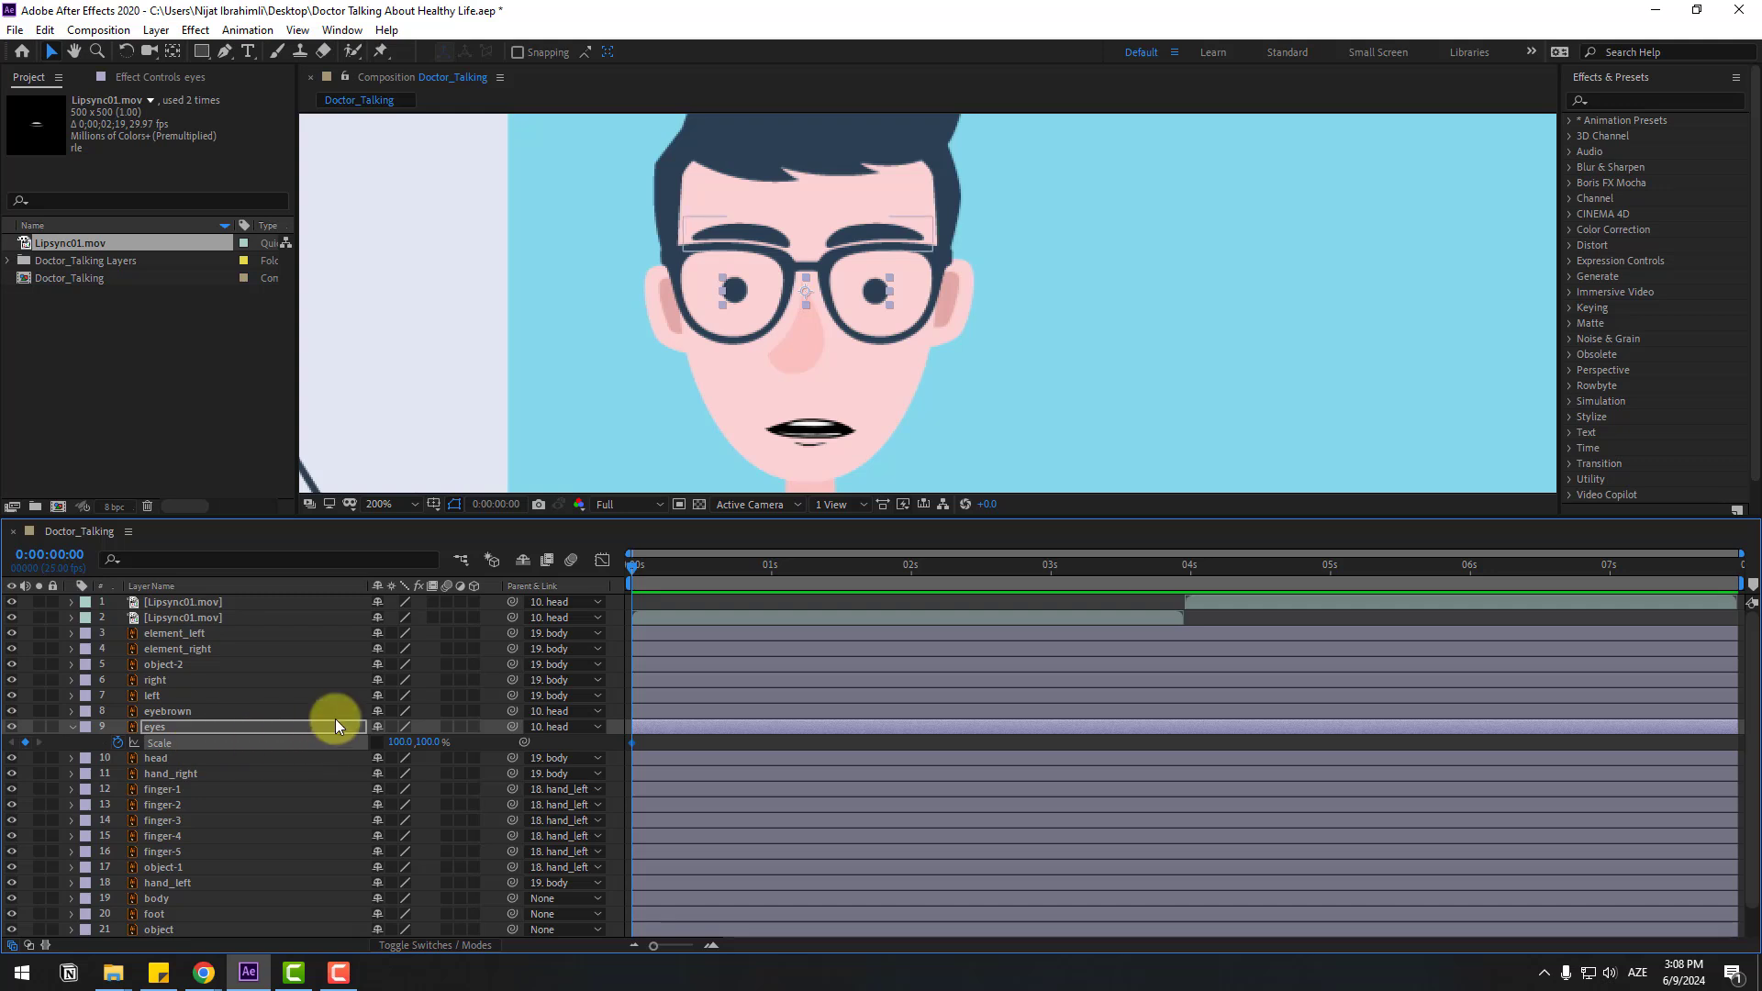
{"action": "key", "text": "Page_Down"}
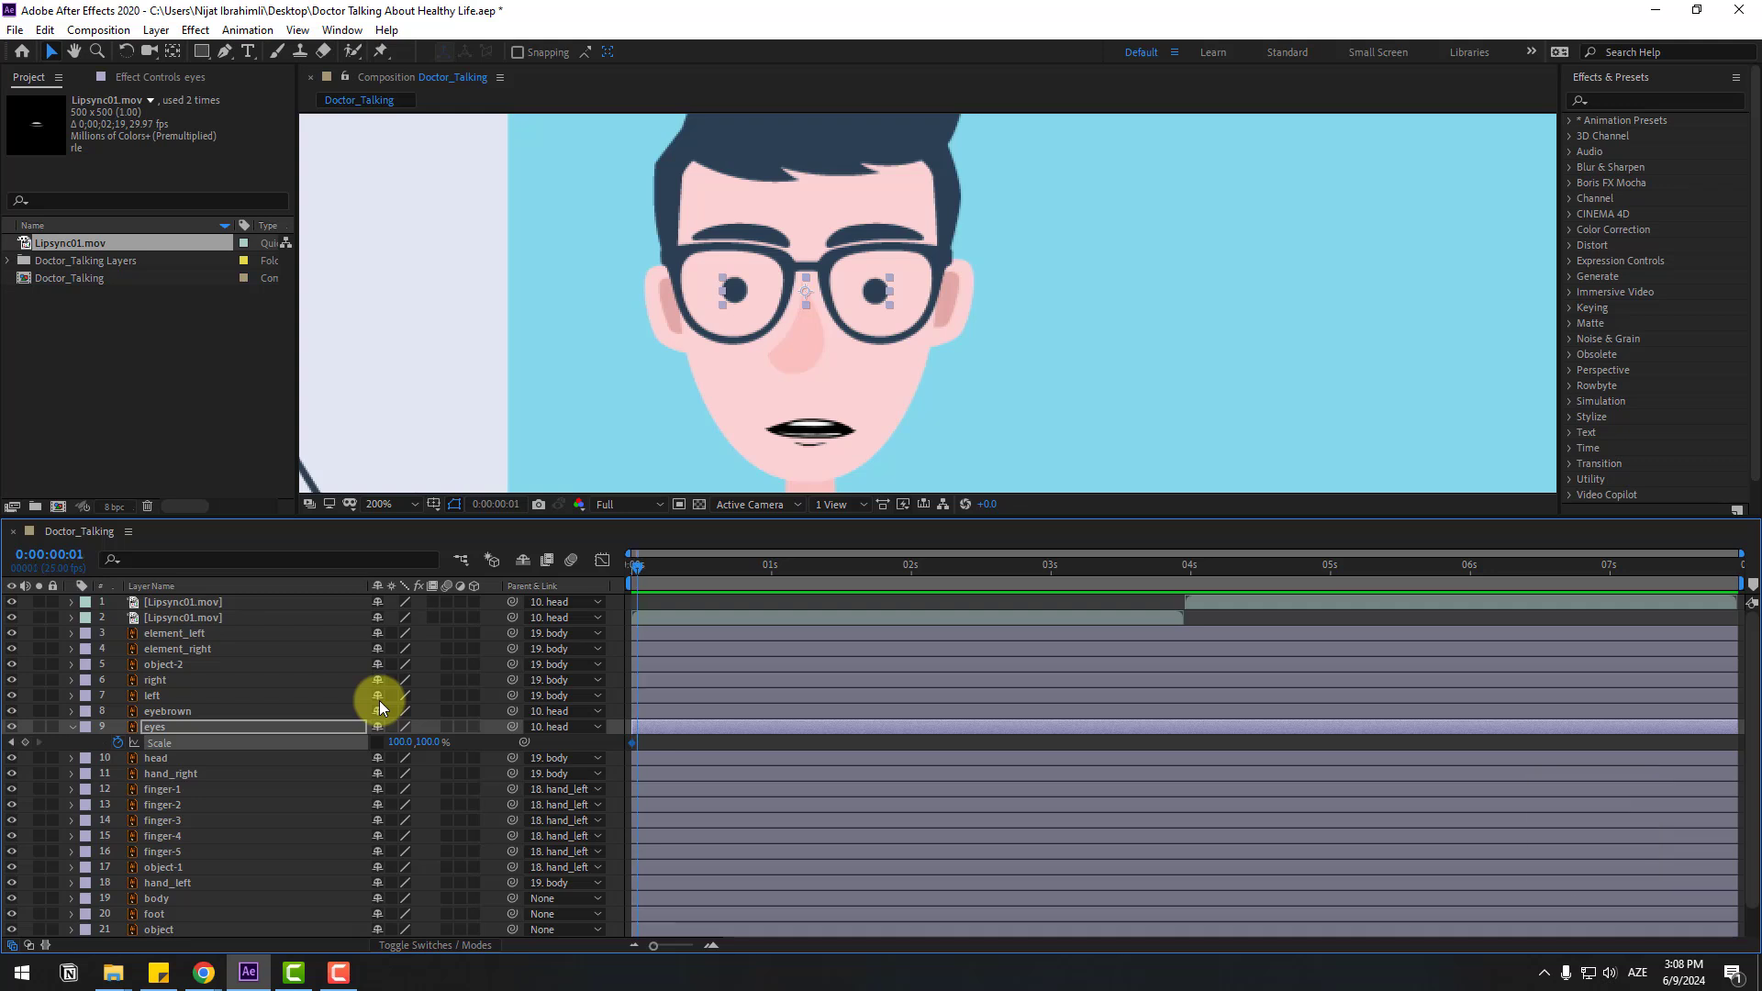
{"action": "key", "text": "Return"}
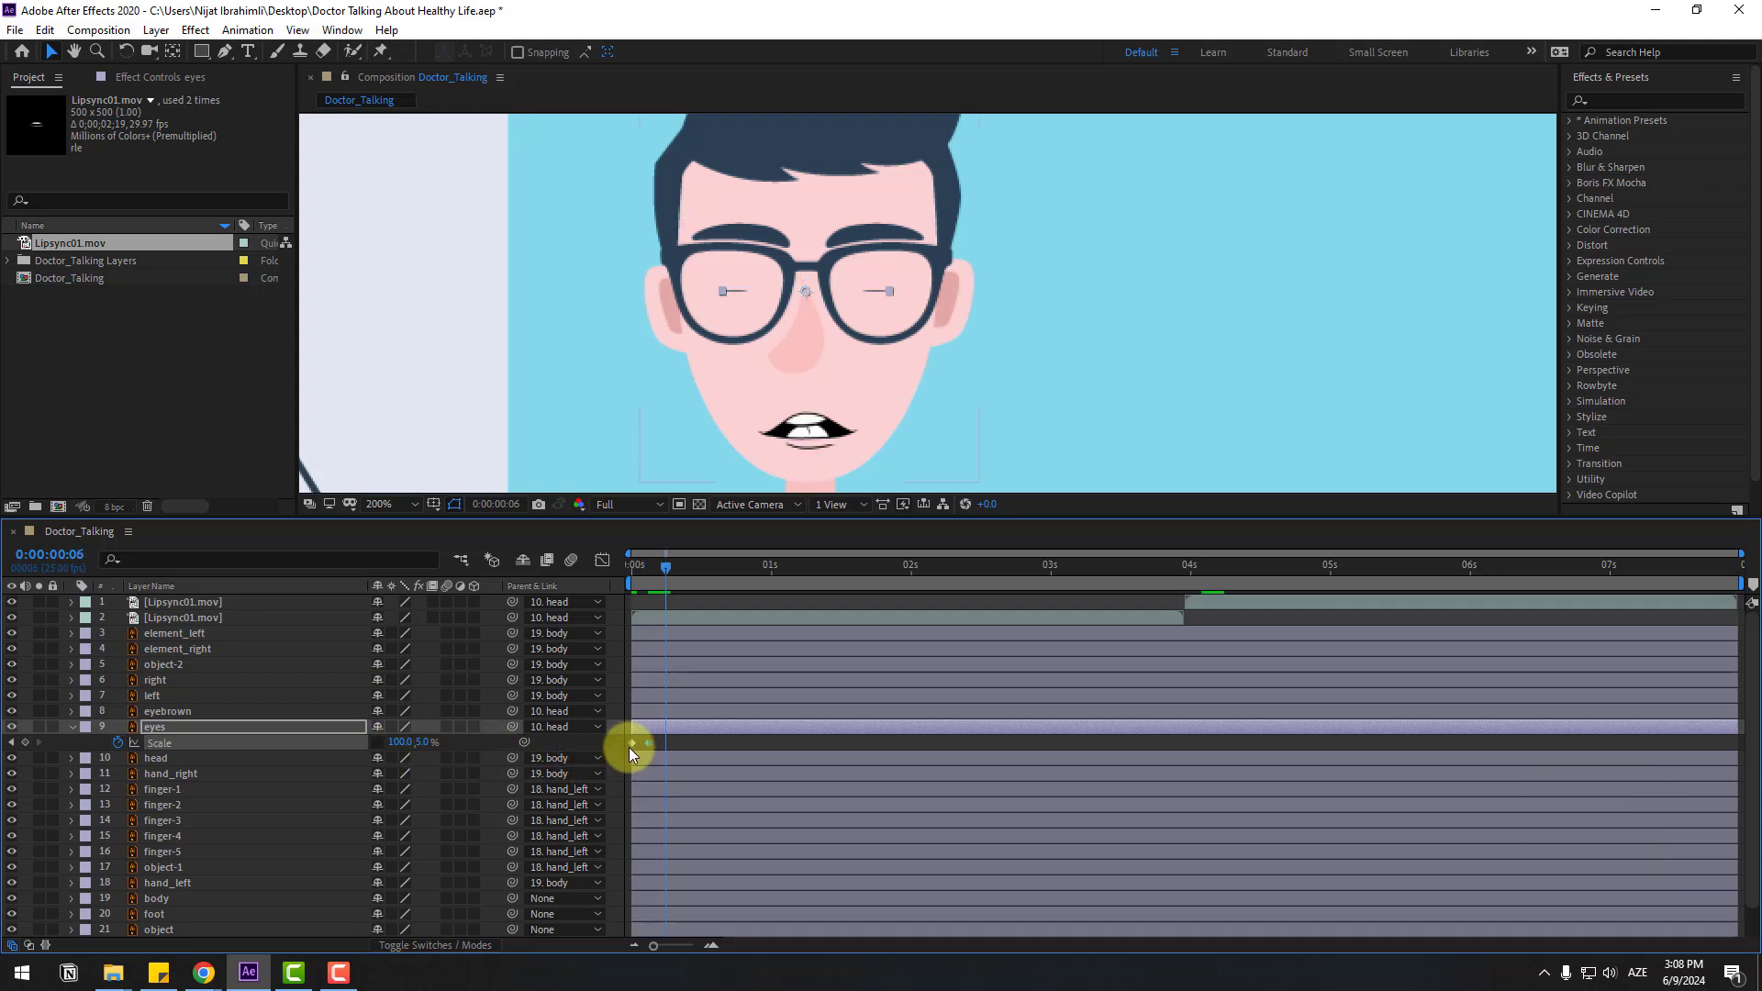
{"action": "left_click", "coordinate": [428, 741]}
{"action": "type", "text": "100"}
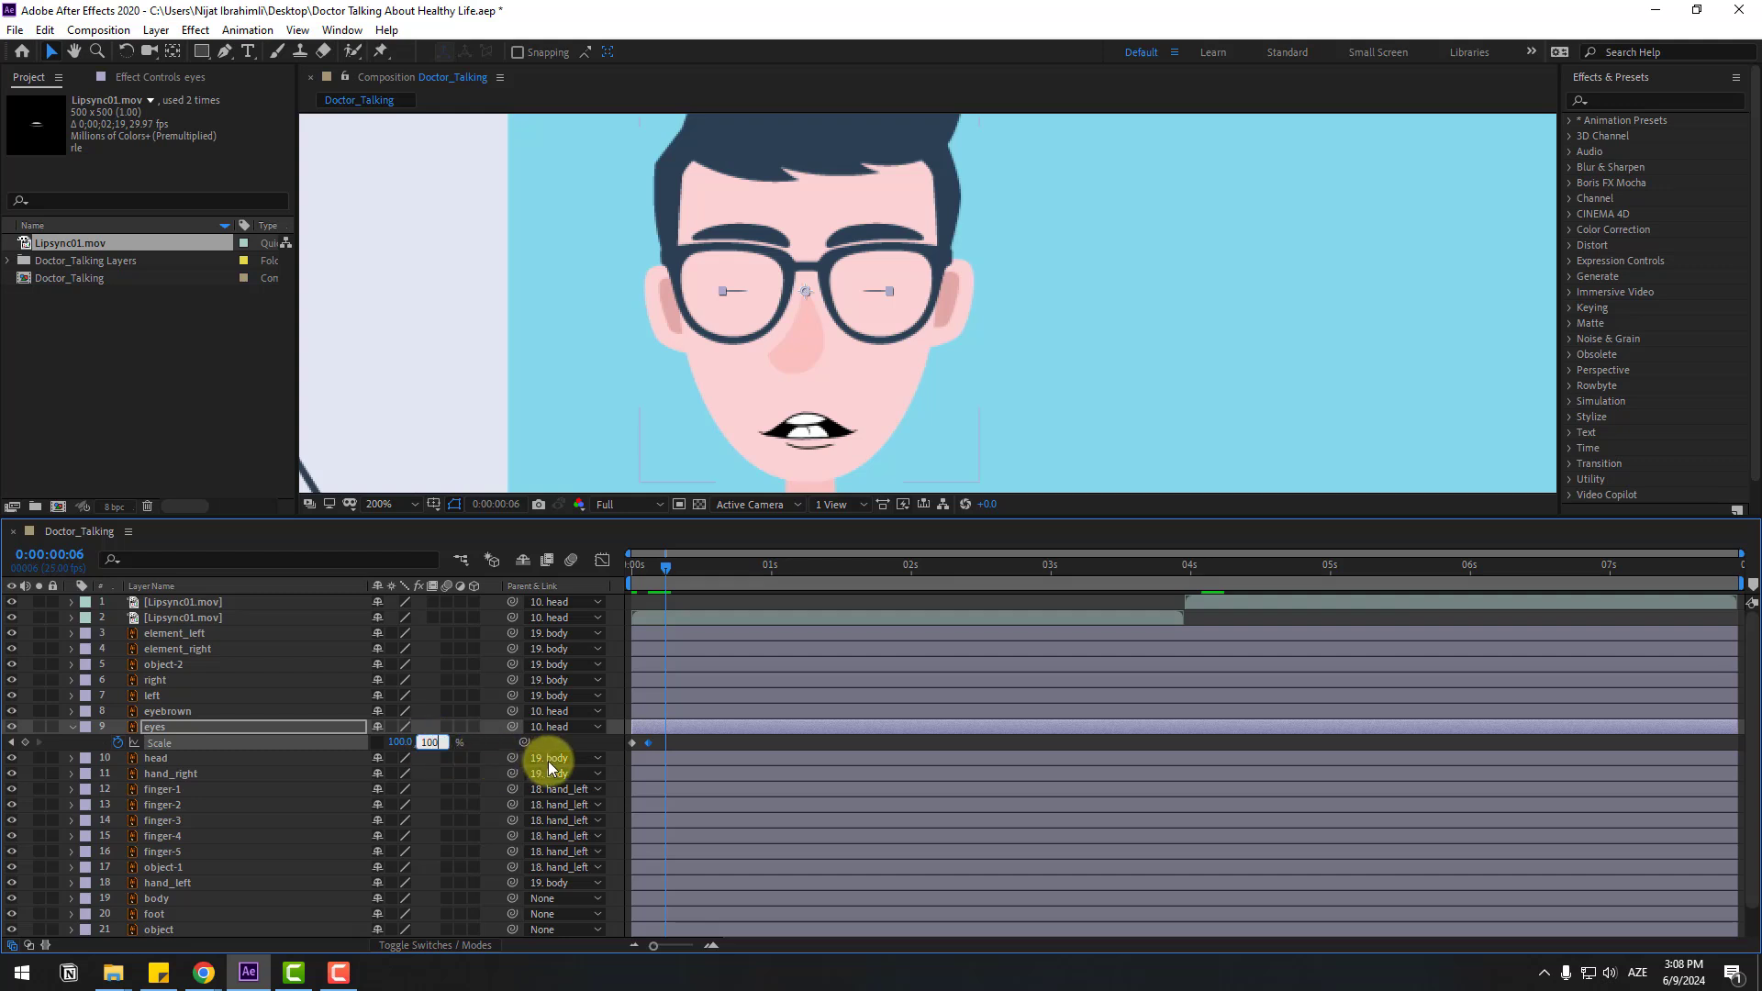
Step: Apply Easy Ease to the blink keyframes and preview the blink
{"action": "right_click", "coordinate": [632, 743]}
{"action": "mouse_move", "coordinate": [646, 731]}
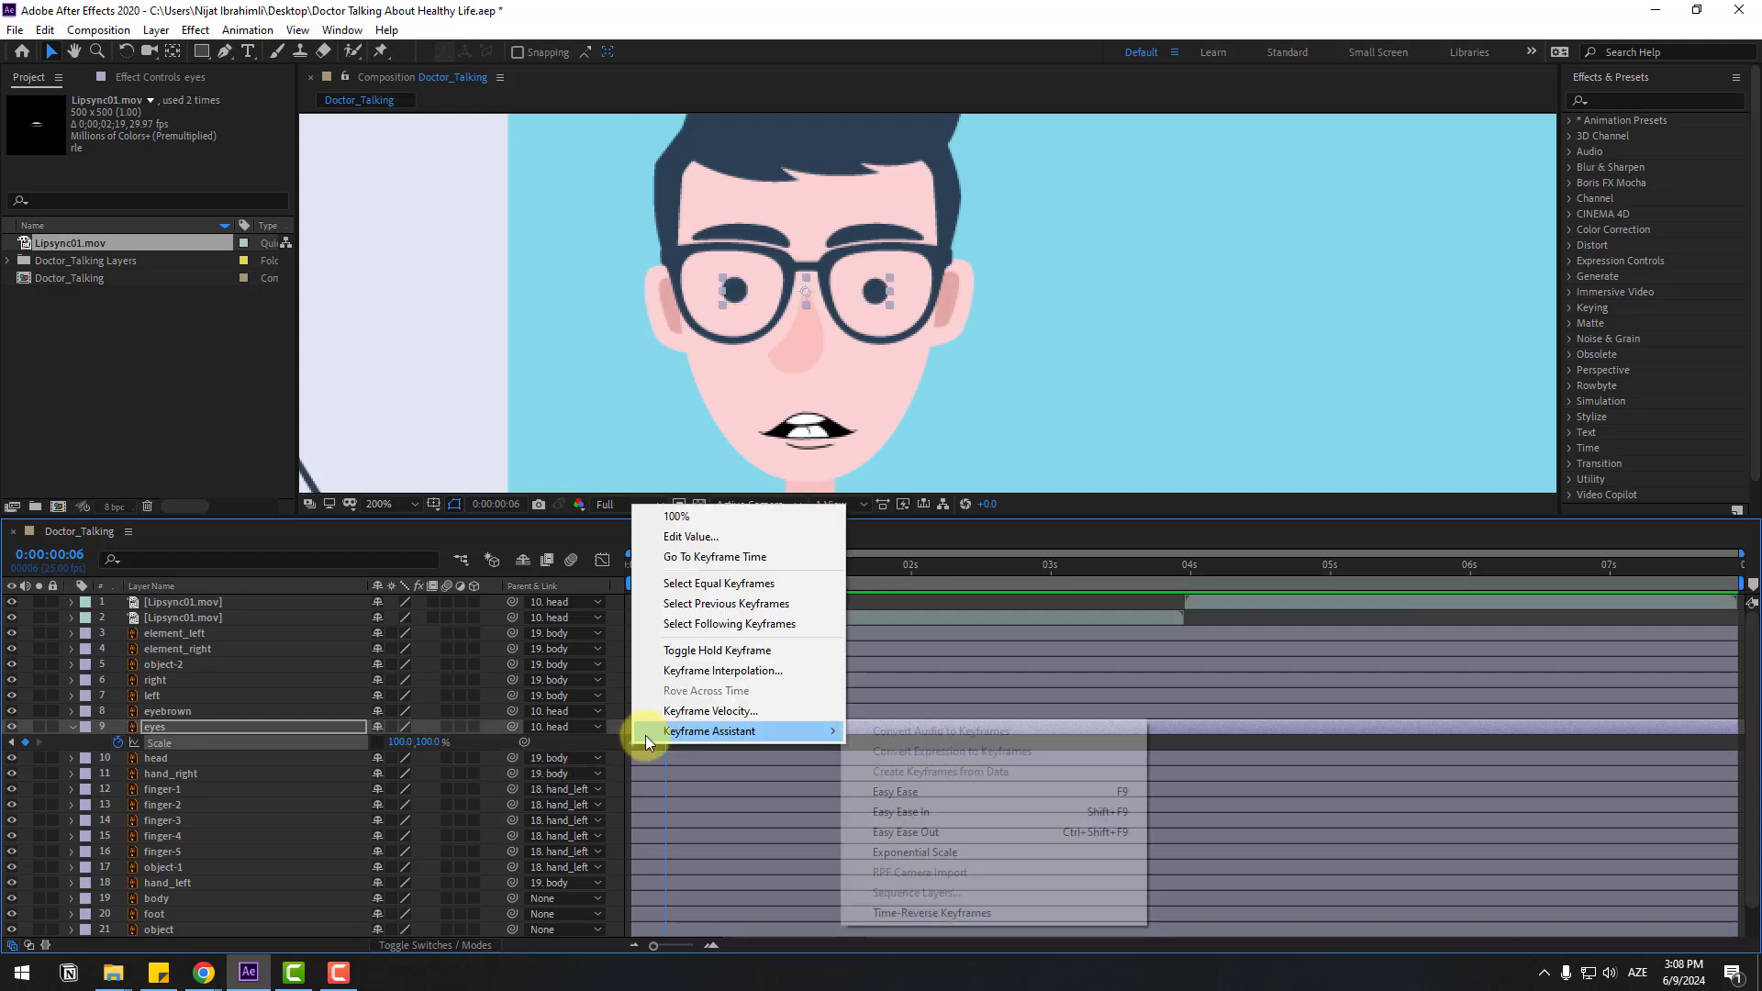
{"action": "left_click", "coordinate": [1032, 791]}
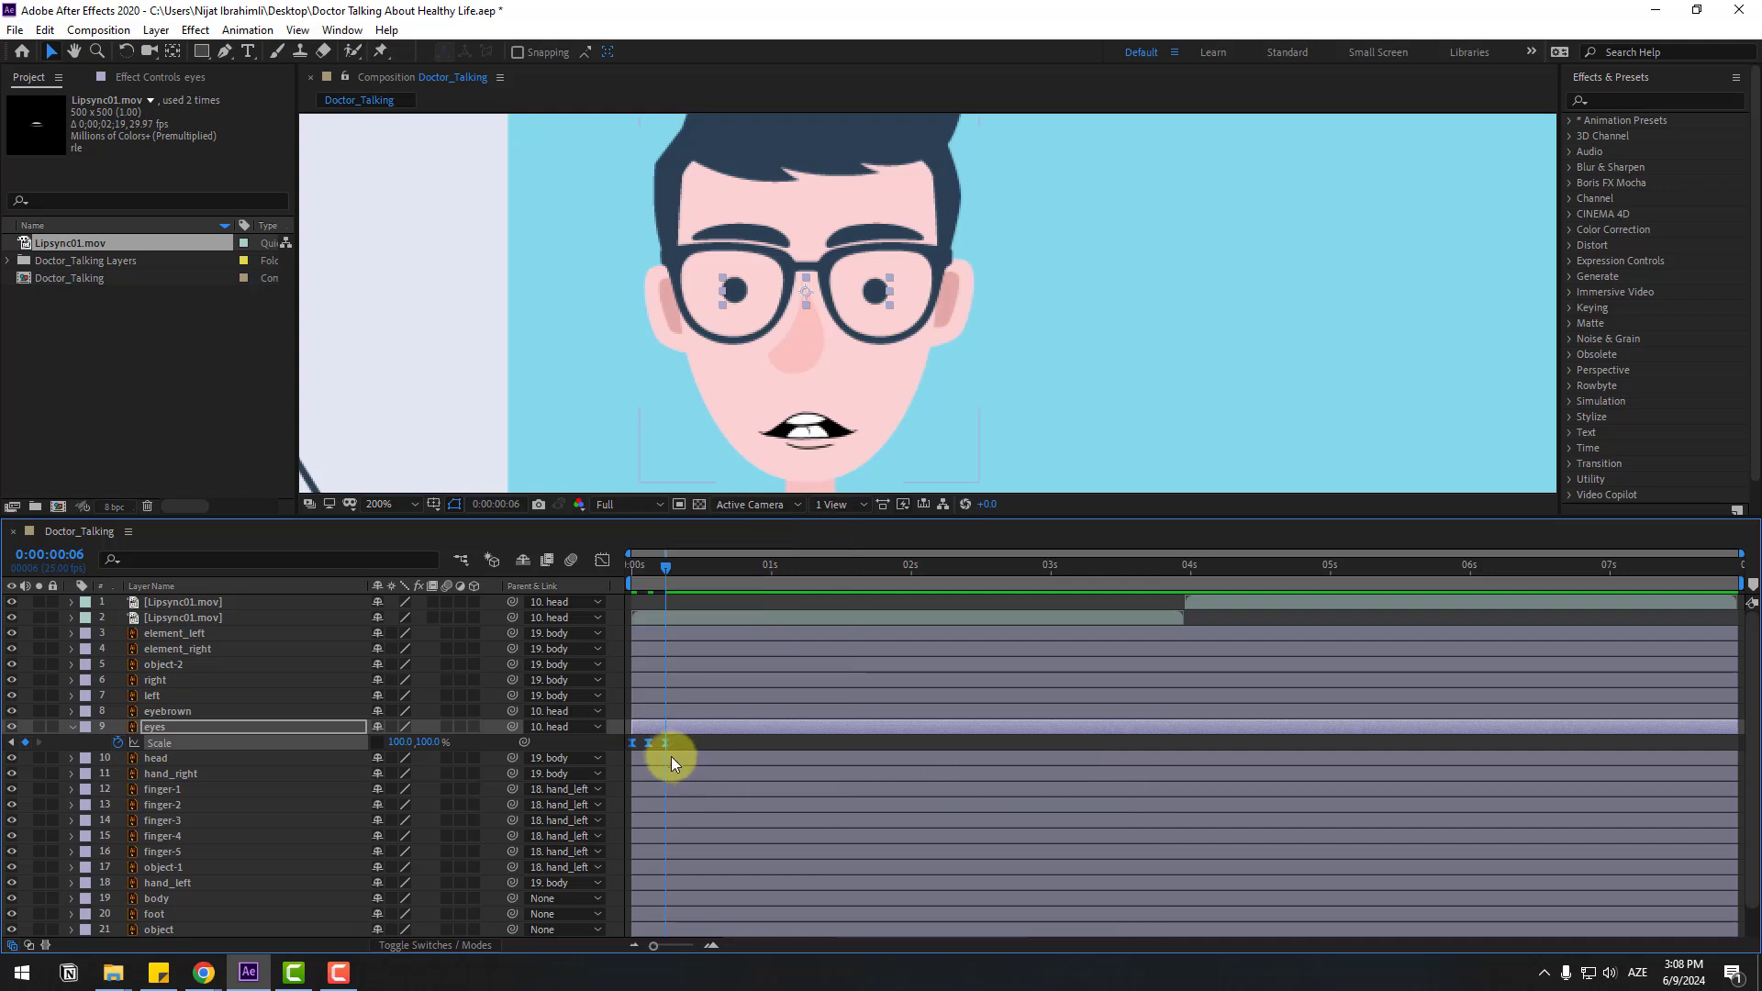
{"action": "key", "text": "space"}
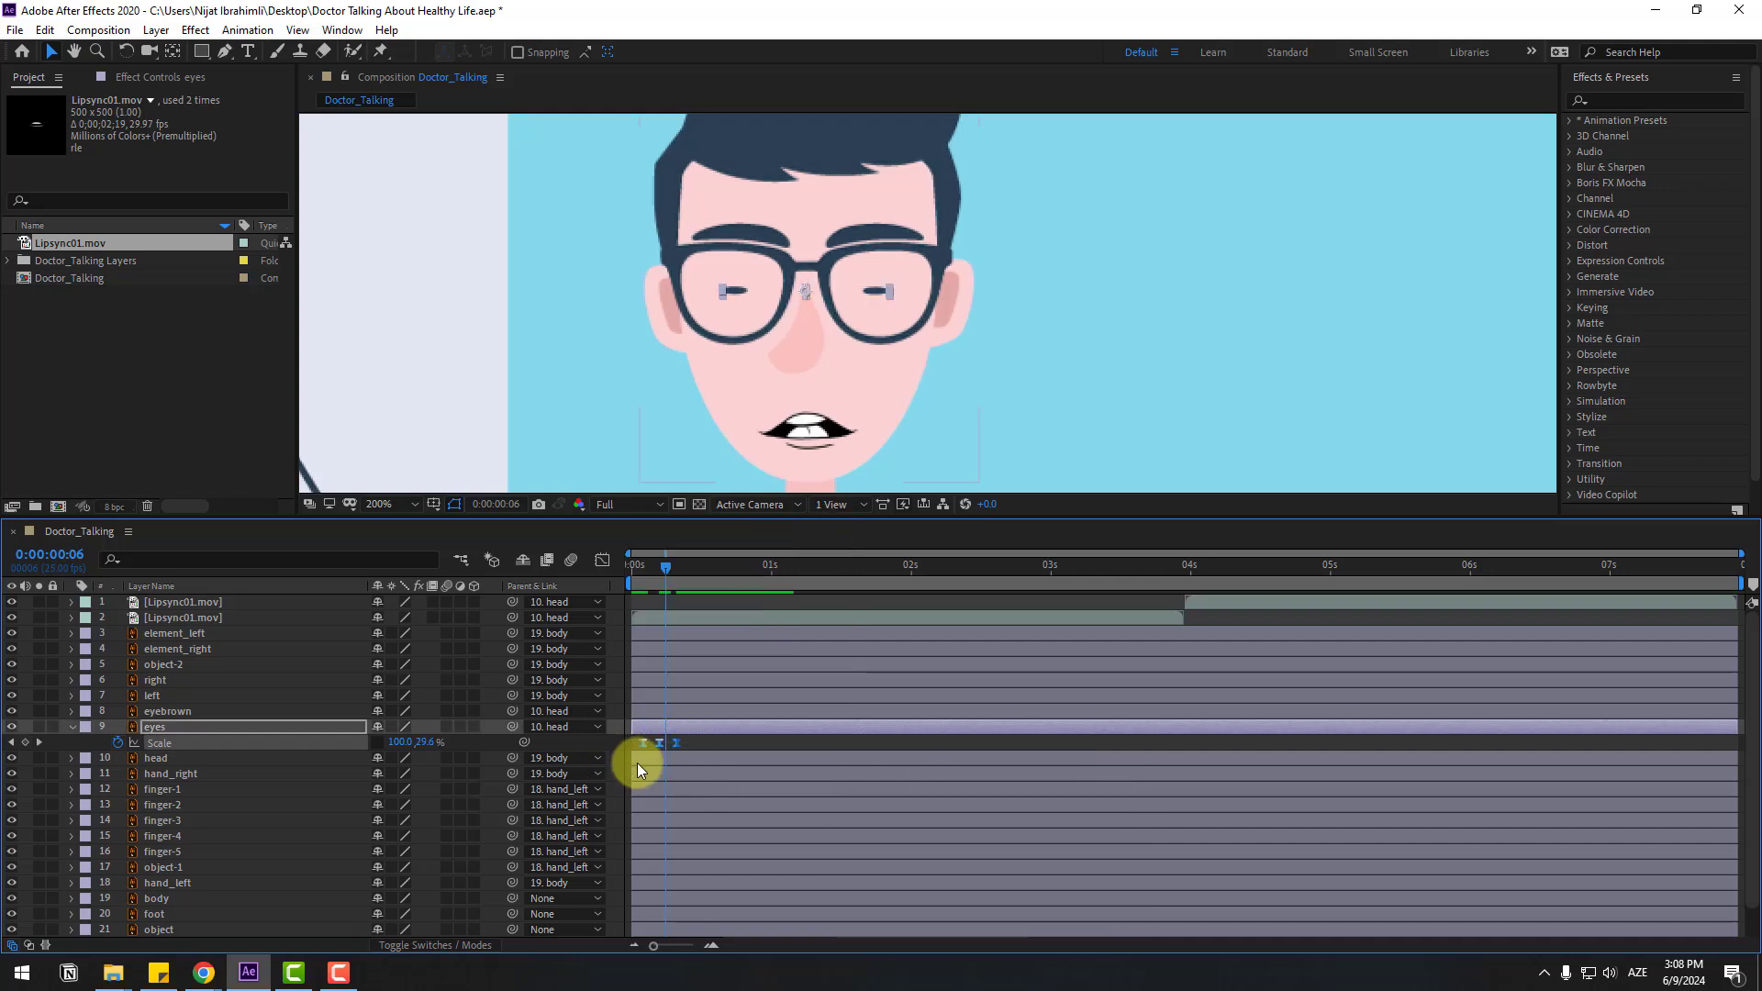
{"action": "key", "text": "space"}
{"action": "key", "text": "space"}
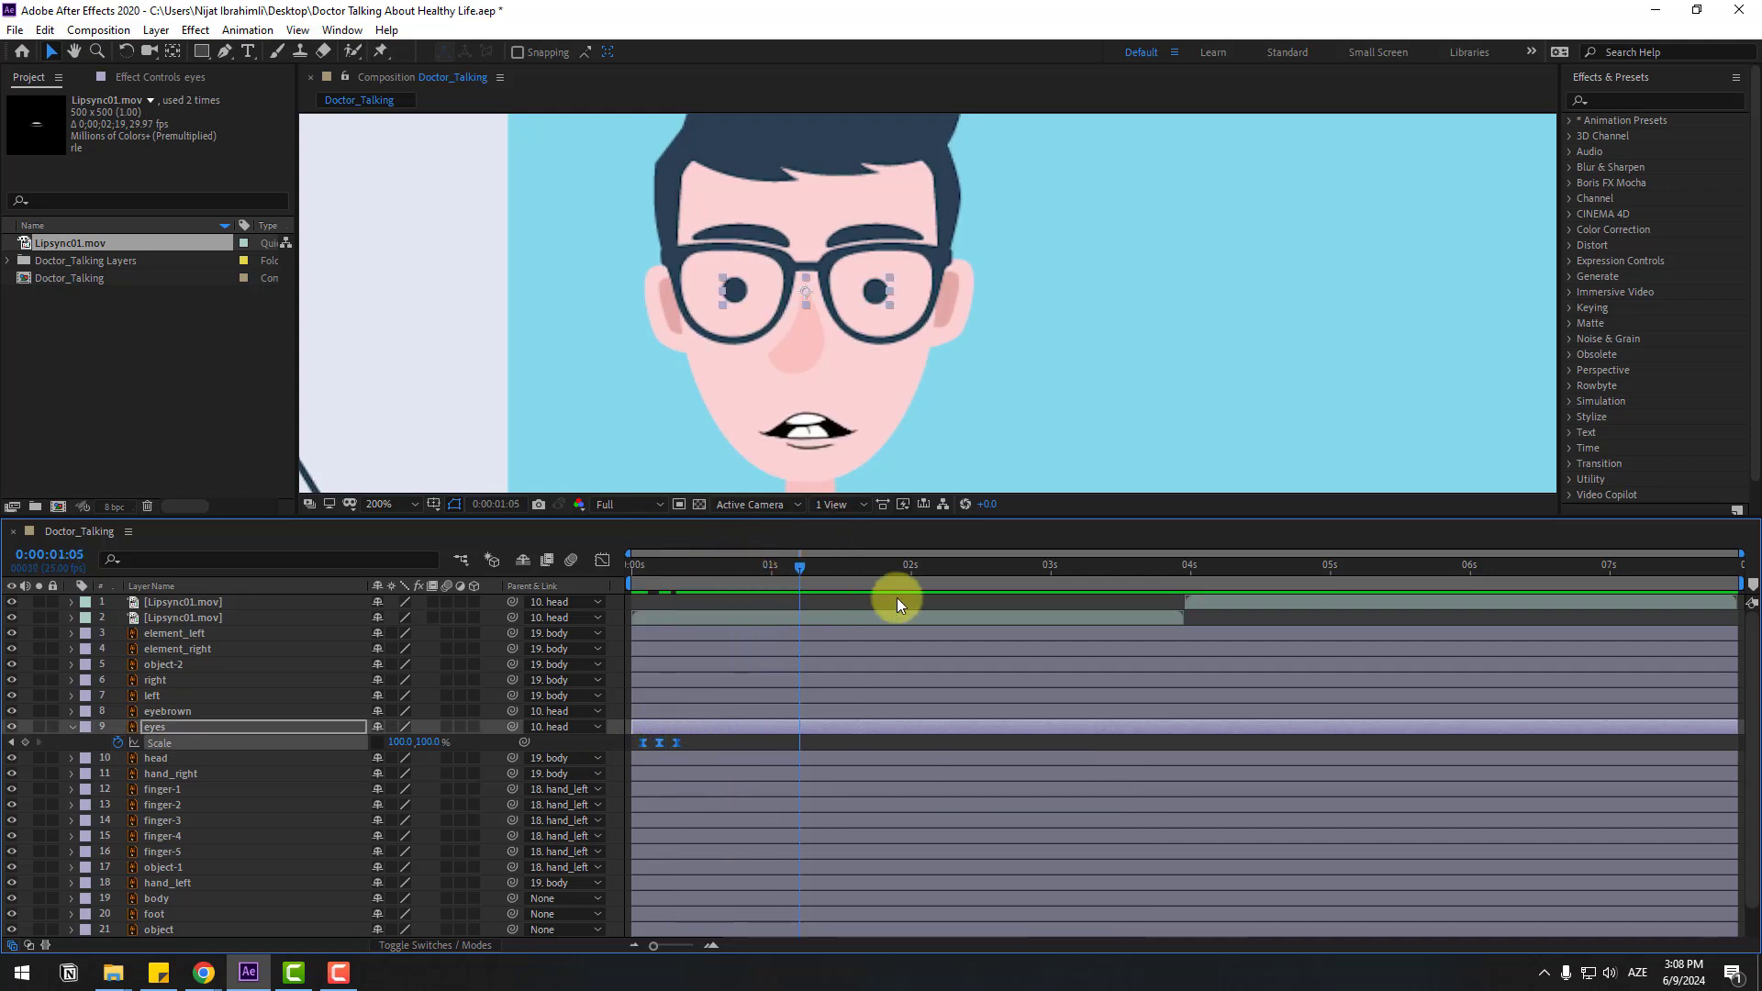
Step: Paste copies of the blink keyframes at later times across the timeline and preview
{"action": "left_click", "coordinate": [973, 571]}
{"action": "key", "text": "ctrl+v"}
{"action": "left_click", "coordinate": [1151, 569]}
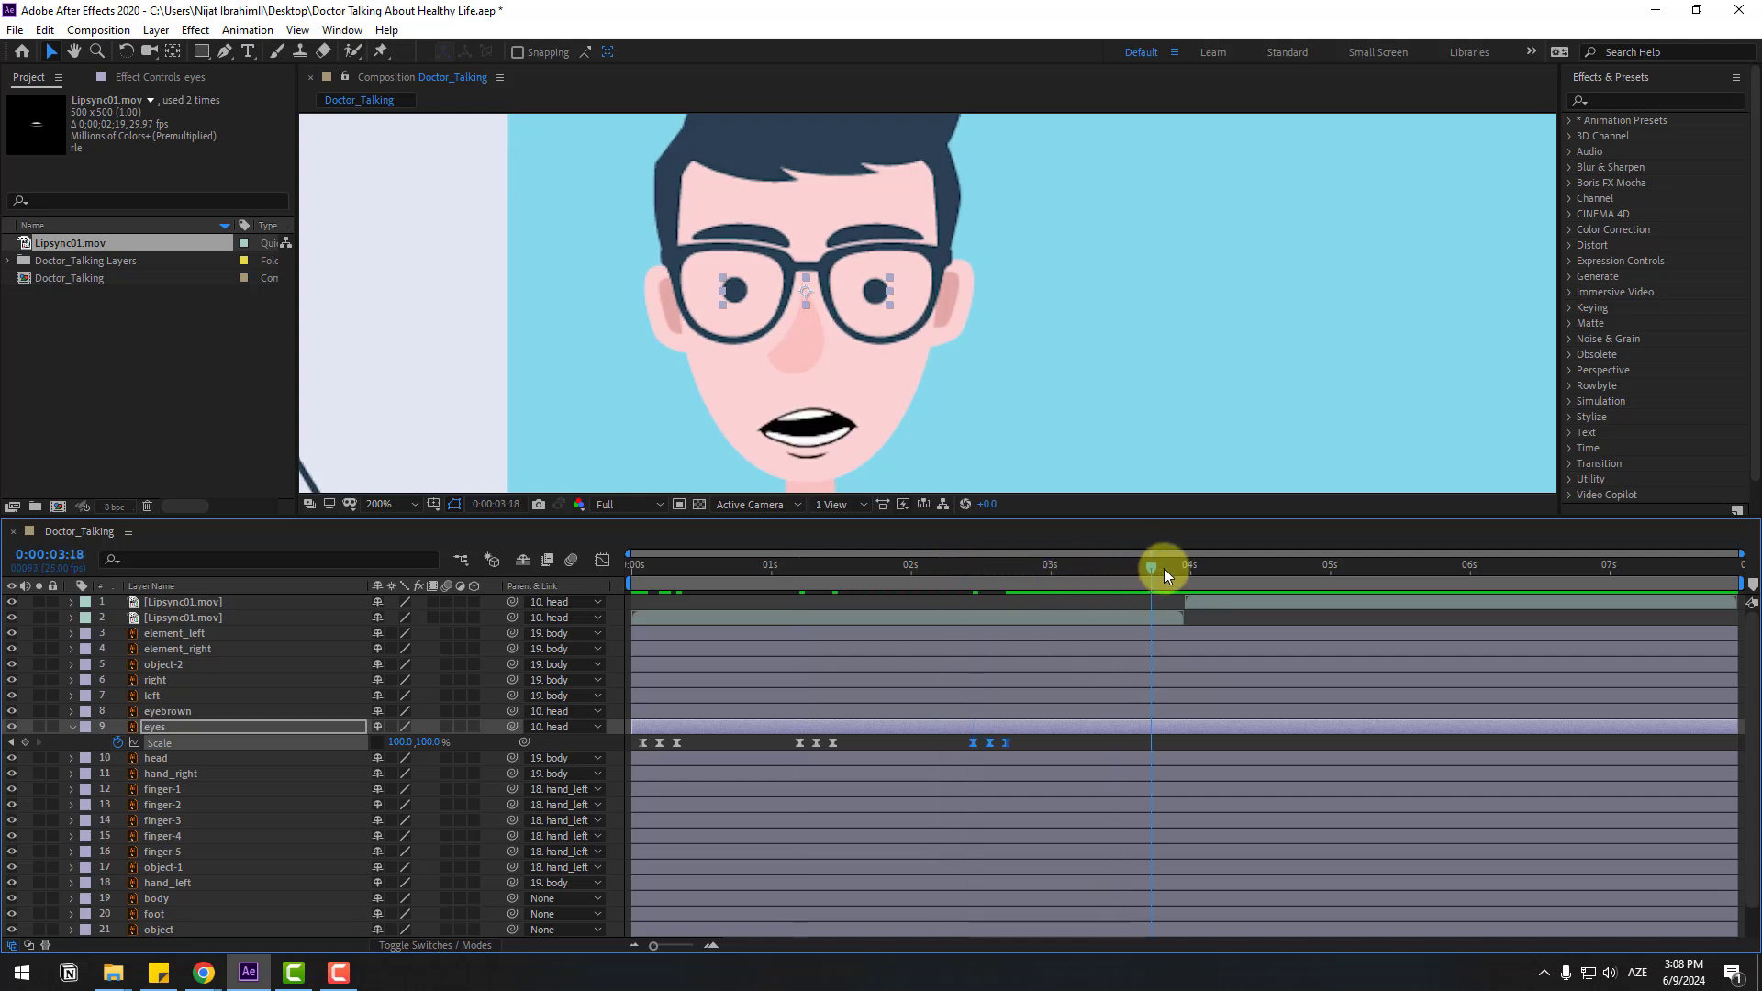
{"action": "left_click", "coordinate": [1330, 569]}
{"action": "left_click", "coordinate": [1548, 571]}
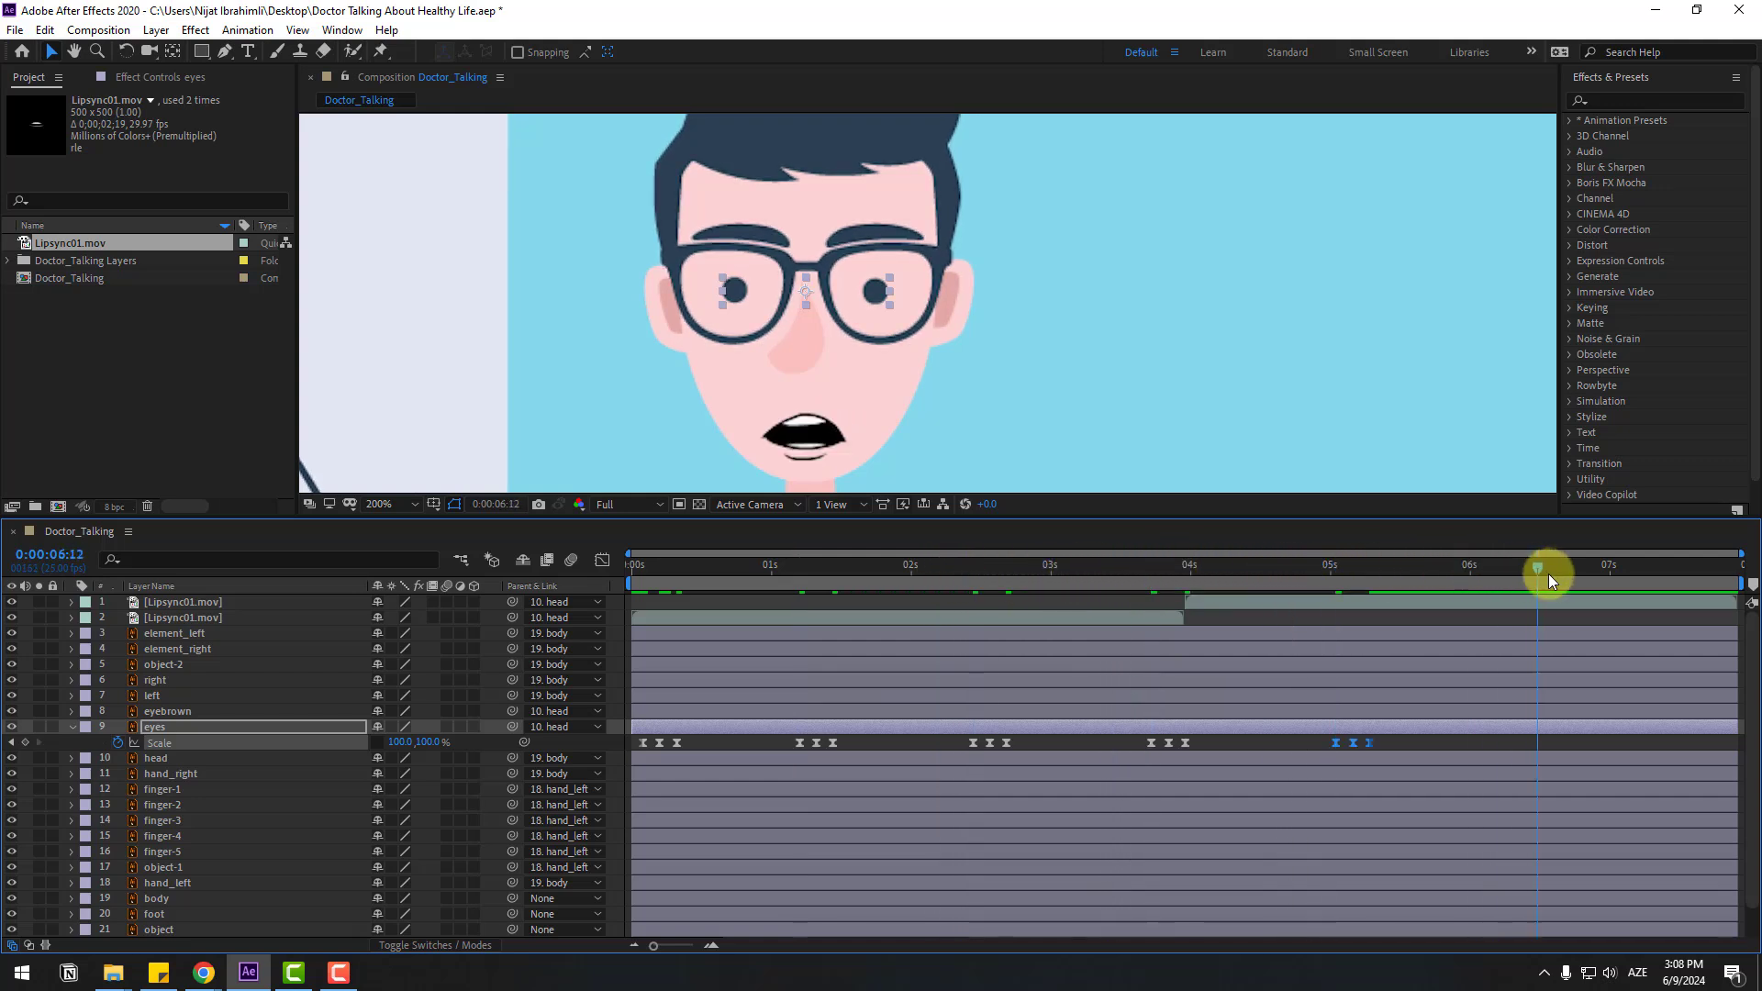
{"action": "key", "text": "ctrl+v"}
{"action": "left_click", "coordinate": [1671, 573]}
{"action": "key", "text": "space"}
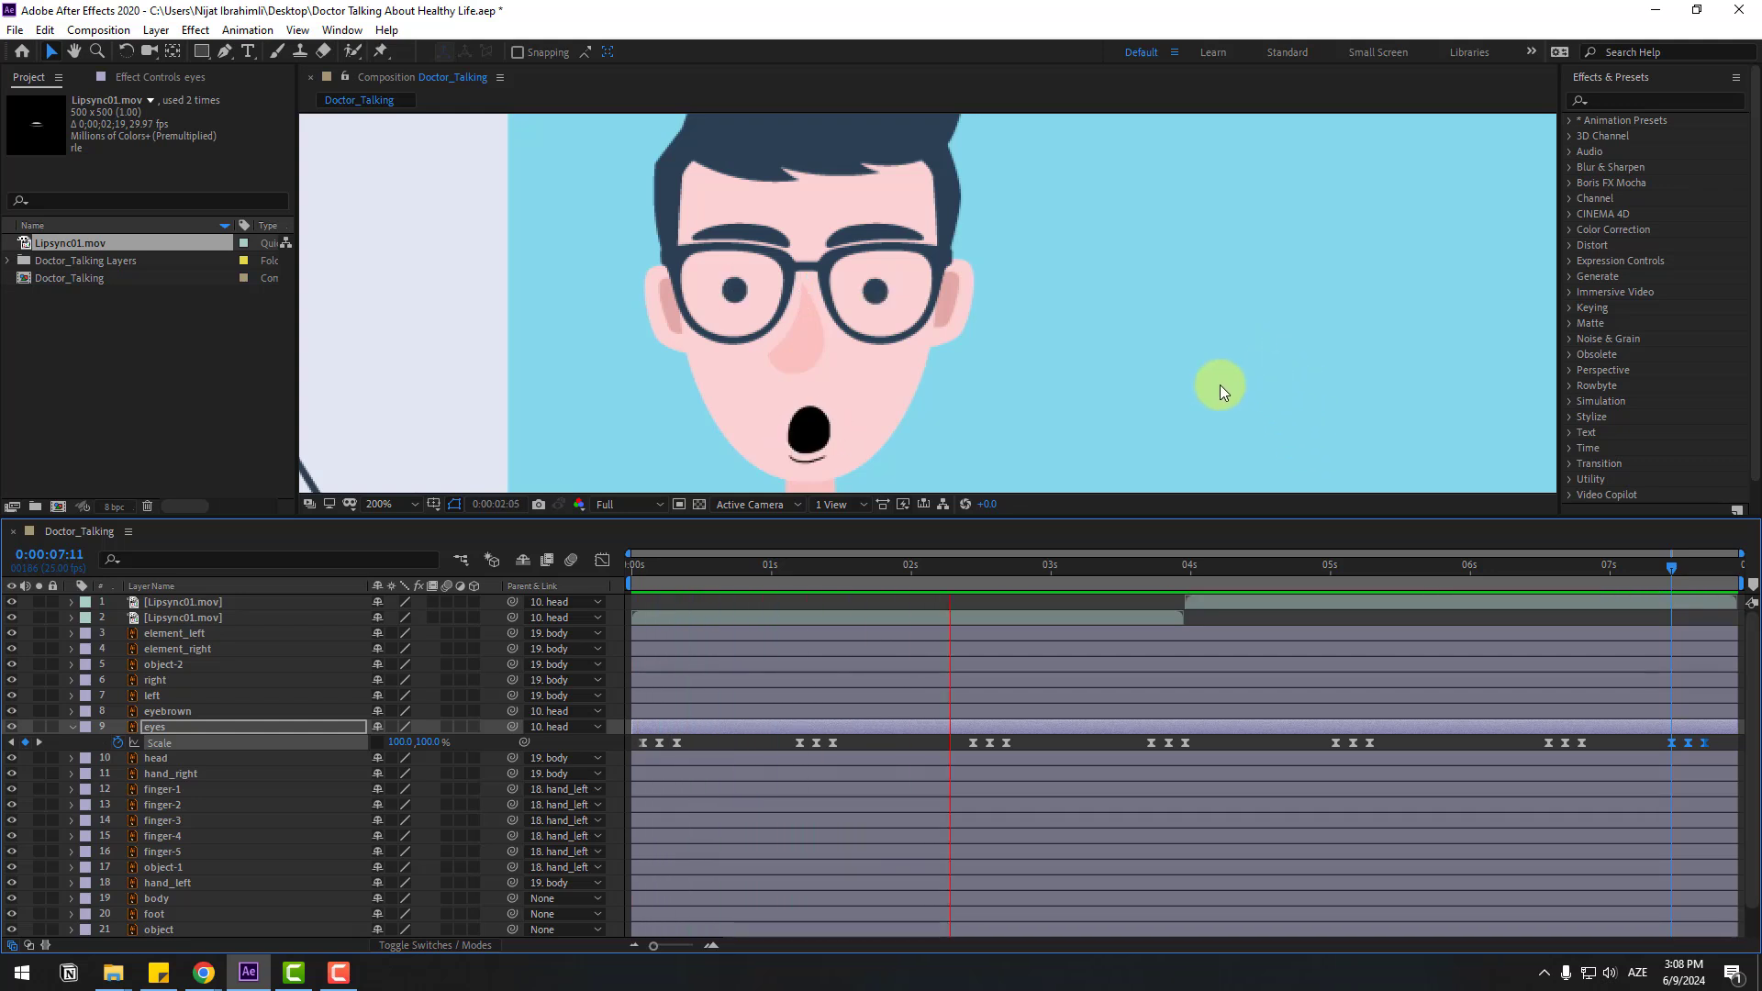
{"action": "key", "text": "space"}
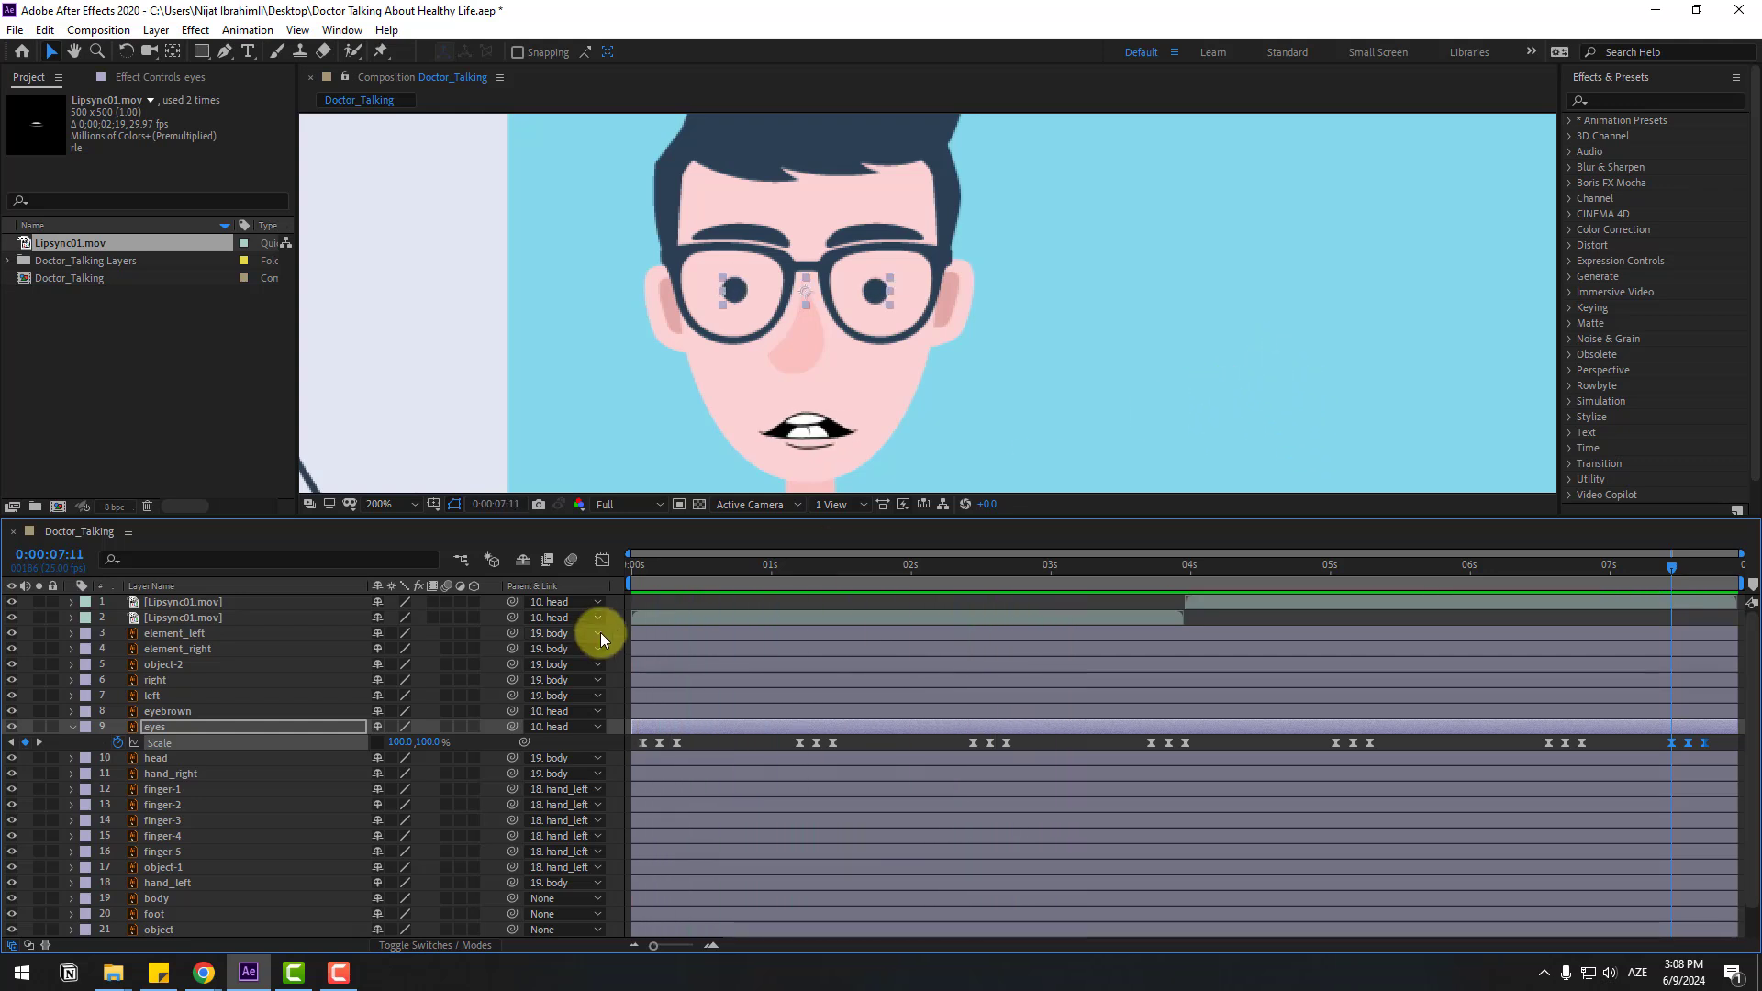
Step: Keyframe the eyebrown layer's Position, lowering the brows 20 pixels a few frames later
{"action": "left_click", "coordinate": [167, 713]}
{"action": "left_click", "coordinate": [648, 567]}
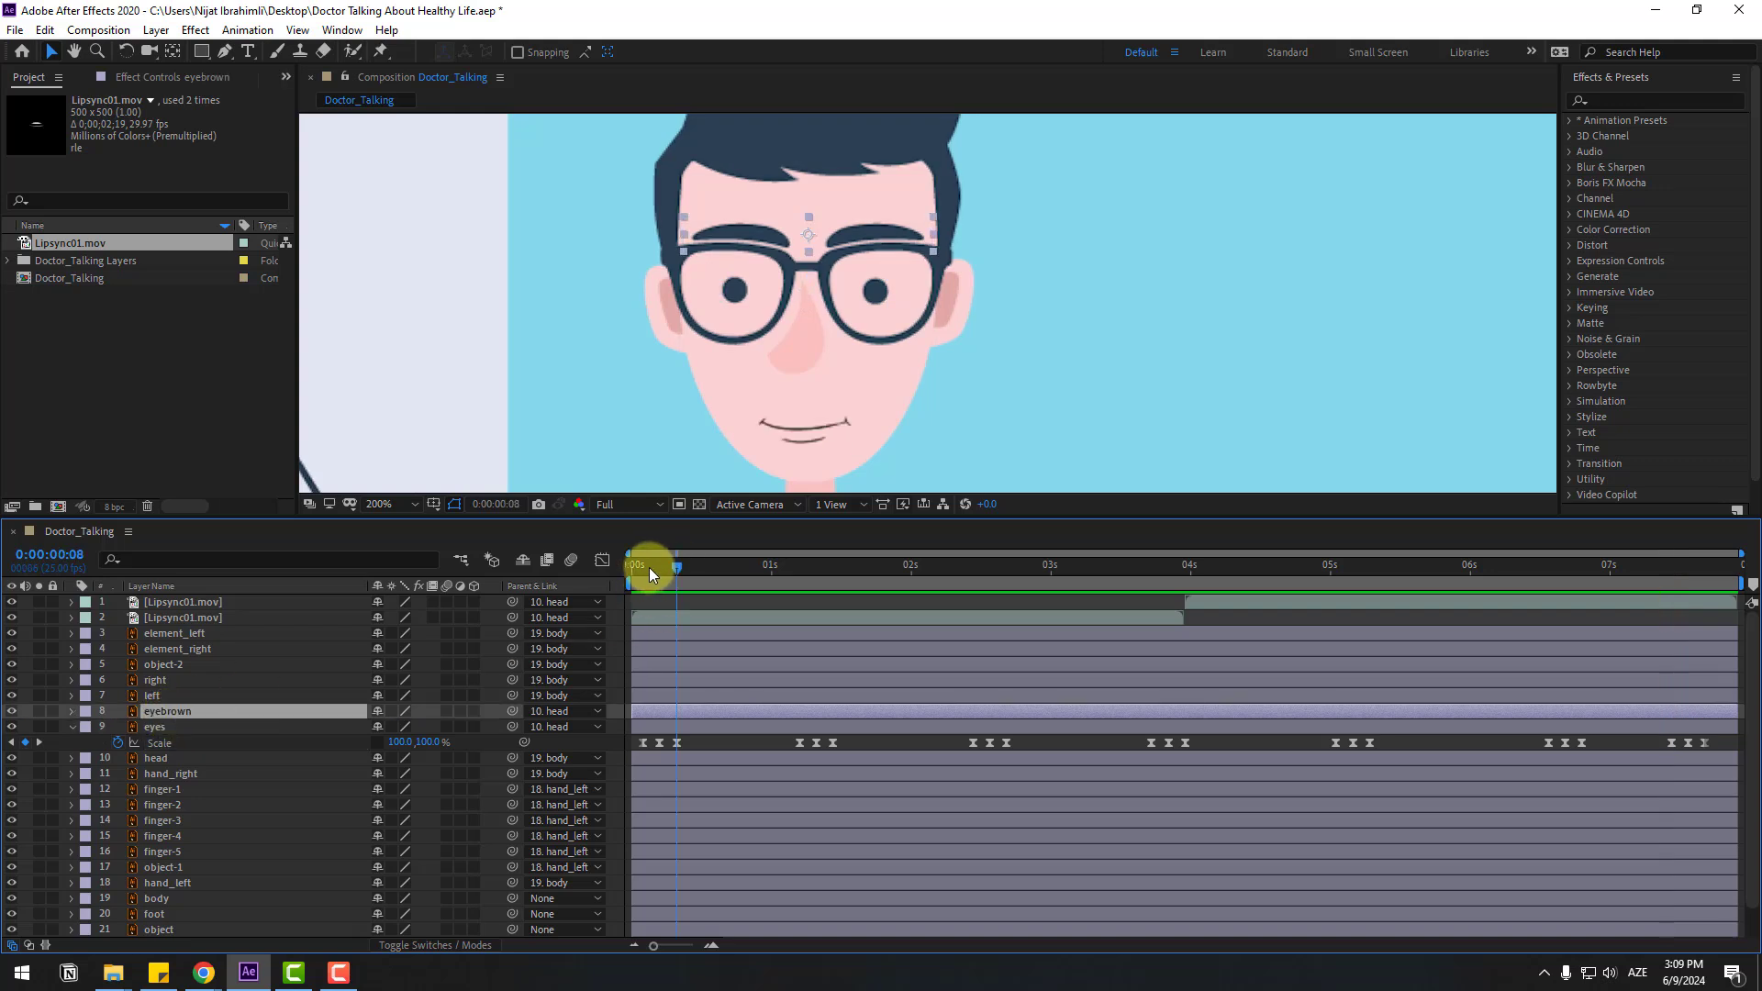
{"action": "key", "text": "p"}
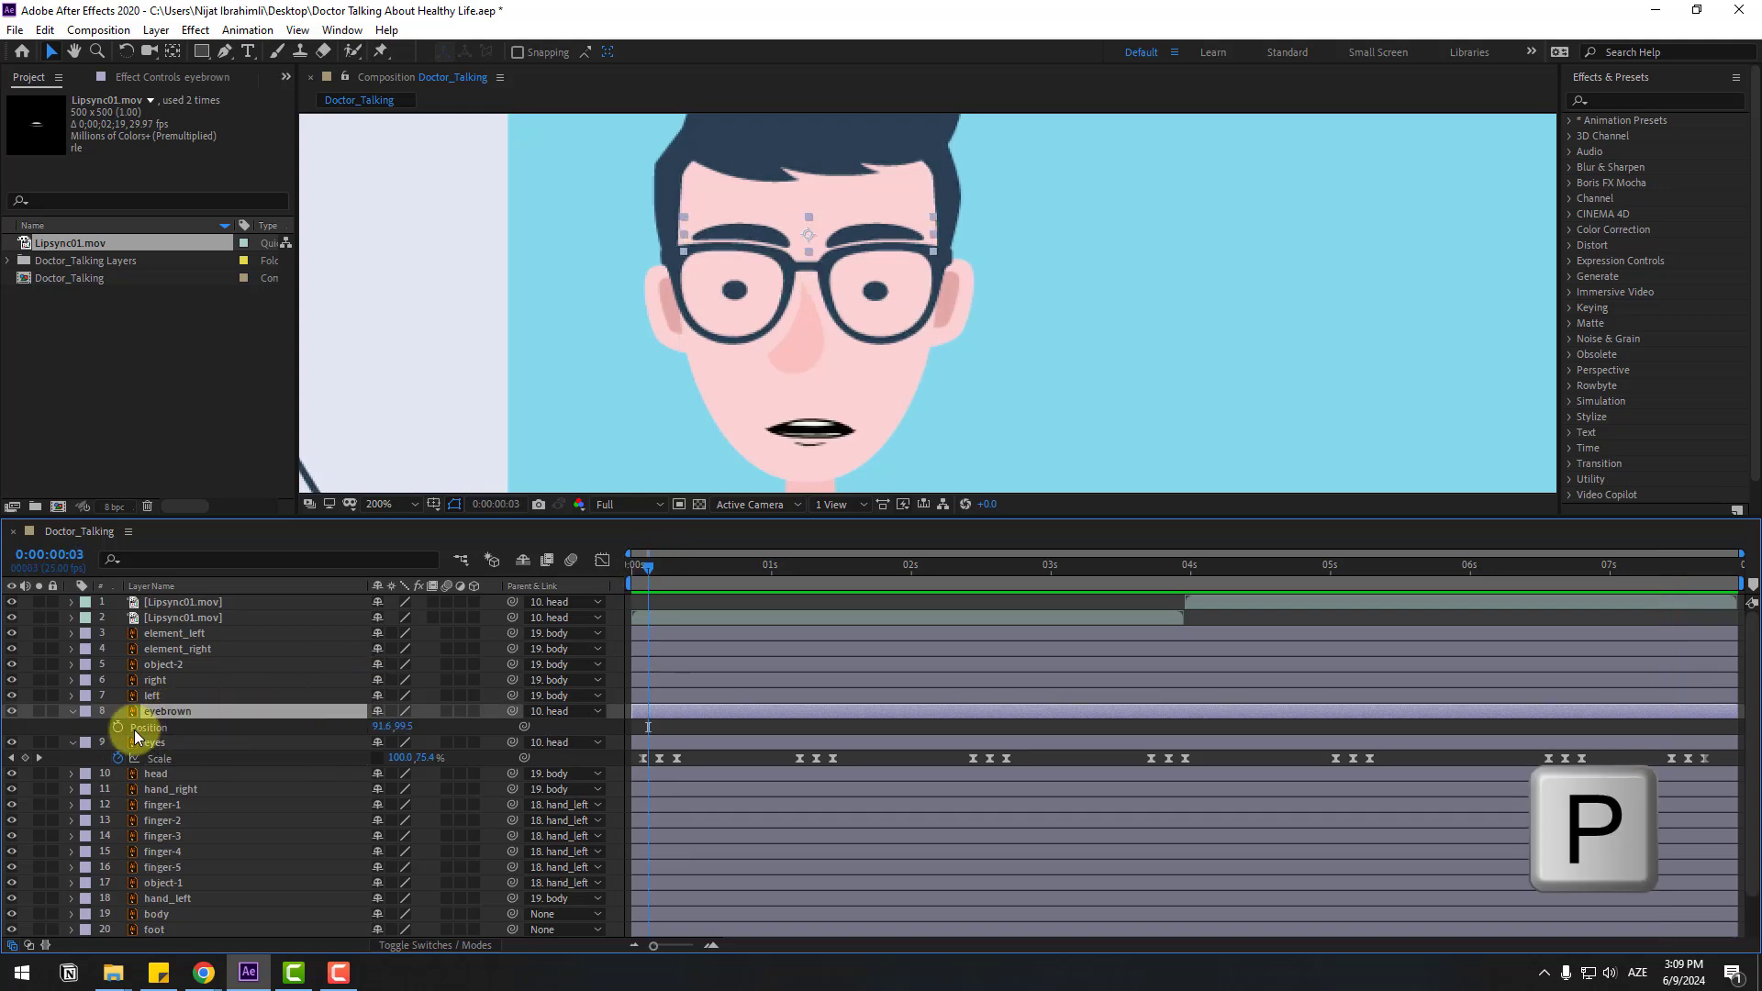
{"action": "left_click", "coordinate": [118, 727]}
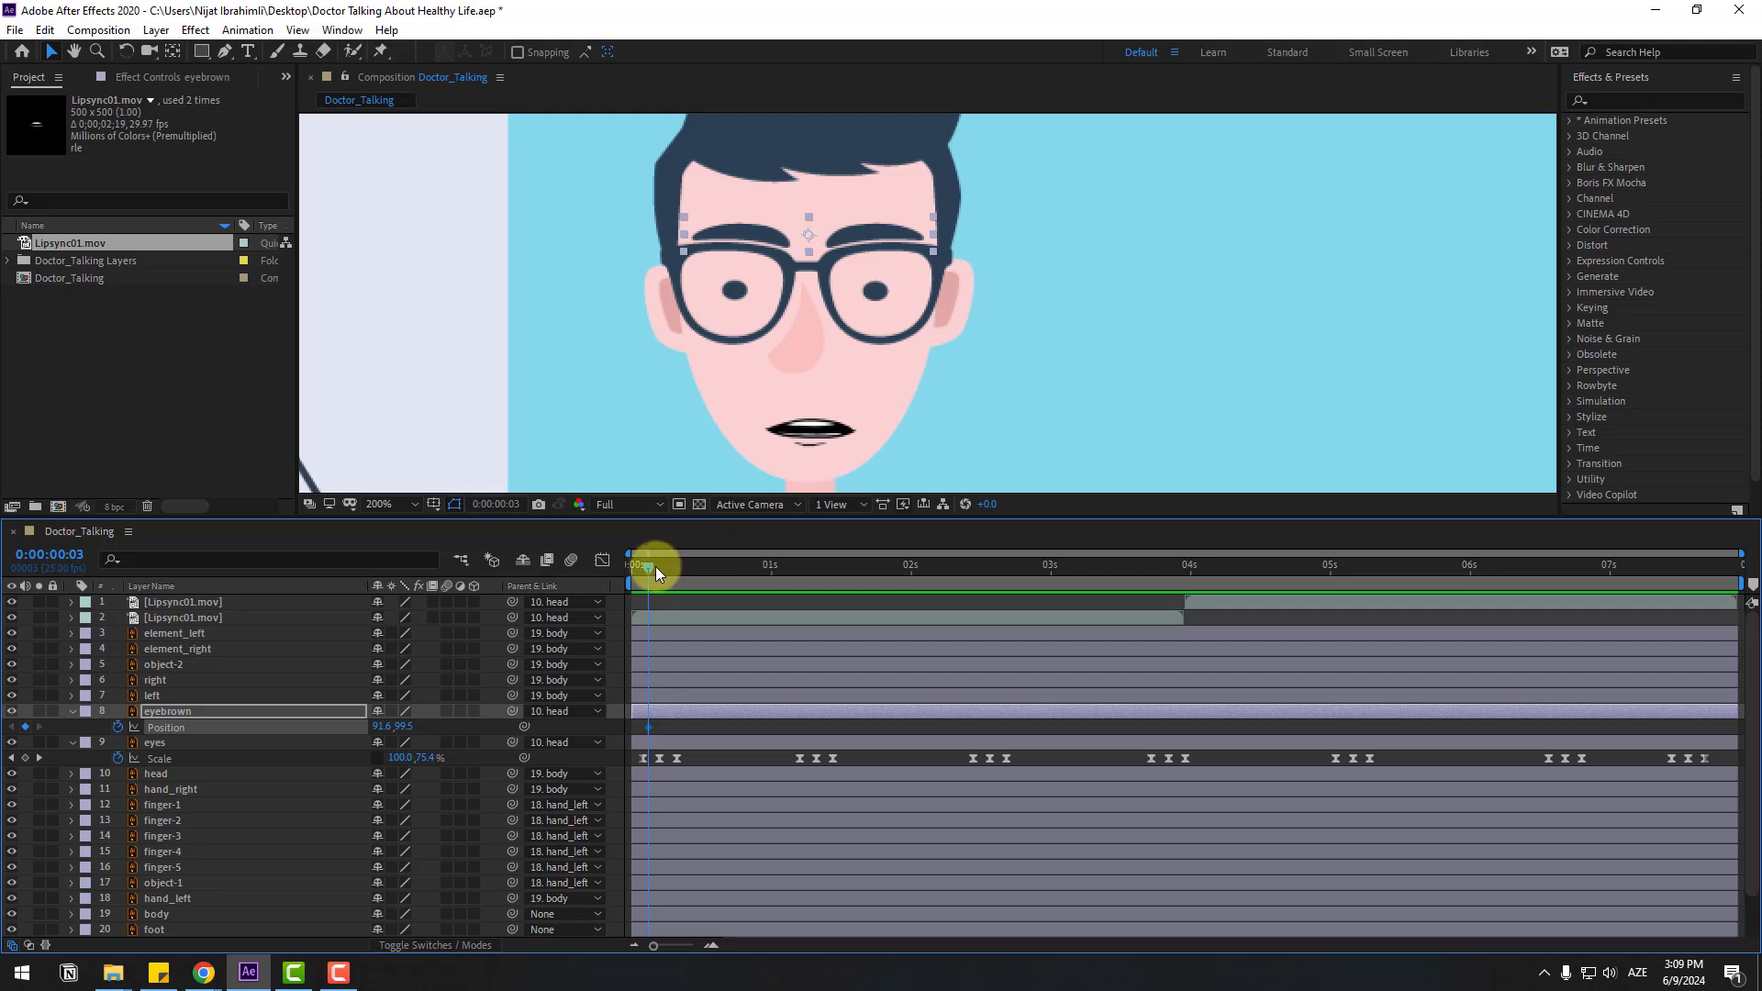
{"action": "key", "text": "Page_Down"}
{"action": "key", "text": "Page_Down"}
{"action": "key", "text": "Page_Down"}
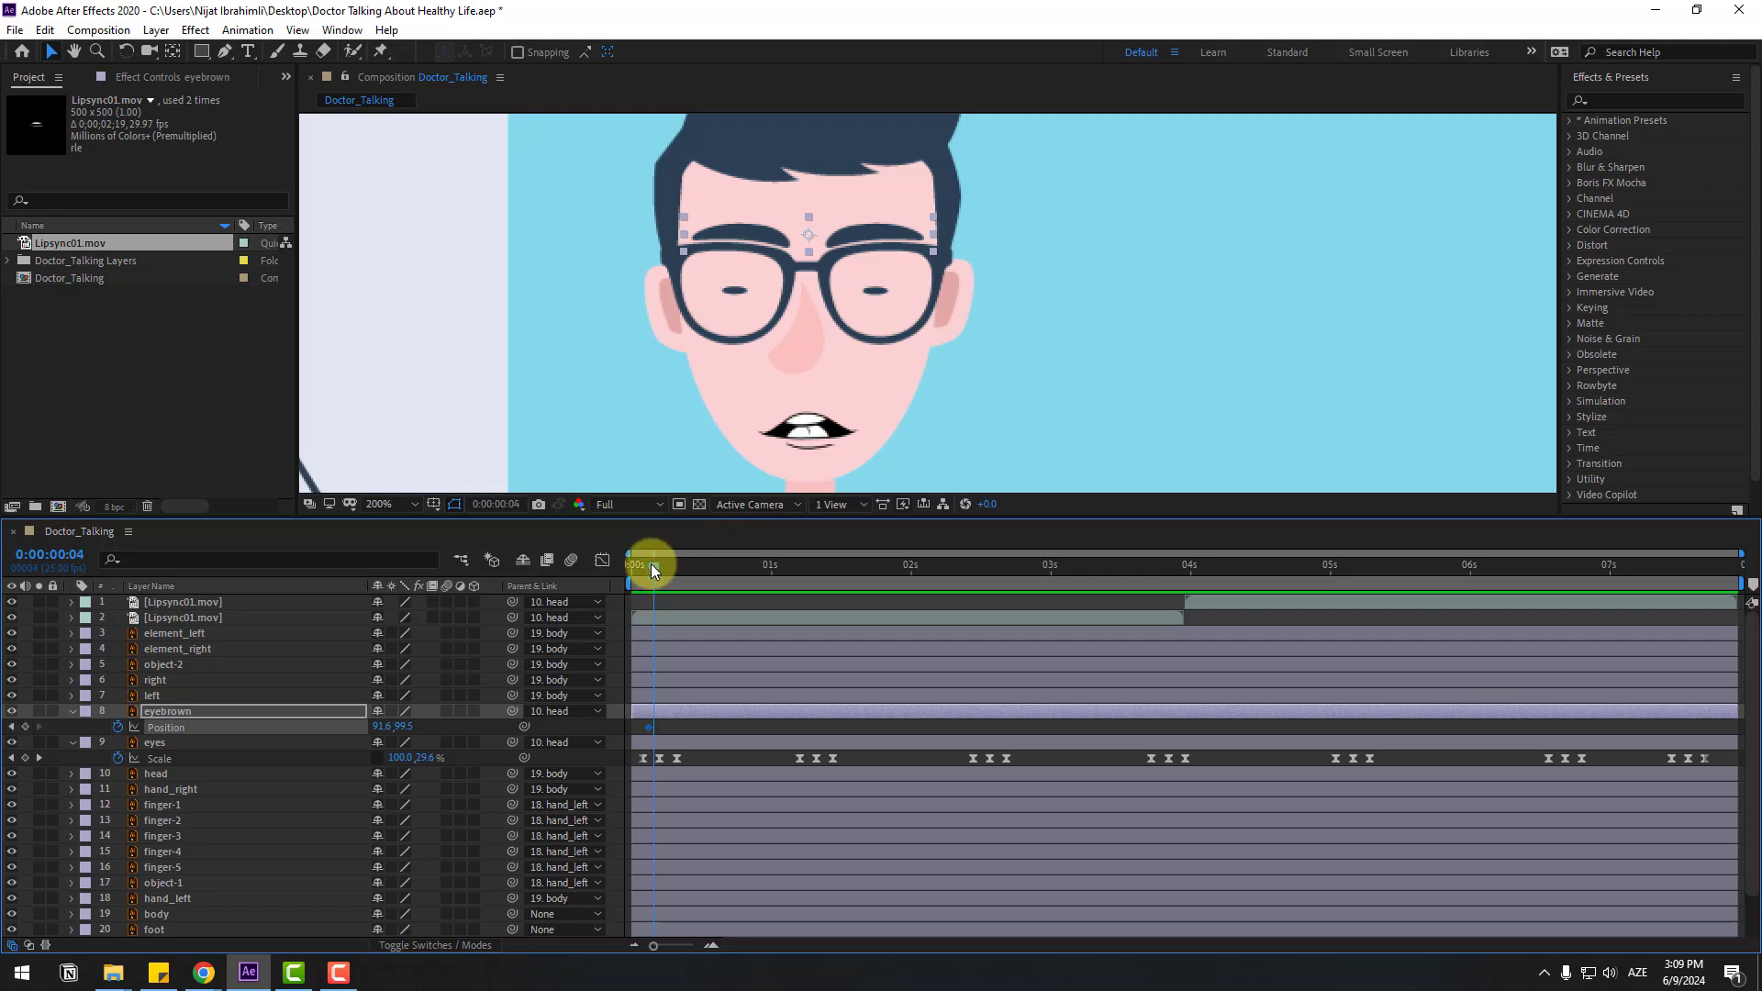
{"action": "key", "text": "Down"}
{"action": "key", "text": "Down"}
{"action": "key", "text": "Down"}
{"action": "key", "text": "Down"}
{"action": "key", "text": "Down"}
{"action": "key", "text": "Down"}
{"action": "key", "text": "Down"}
{"action": "key", "text": "Down"}
{"action": "key", "text": "Down"}
{"action": "key", "text": "Down"}
{"action": "key", "text": "Down"}
{"action": "key", "text": "Down"}
{"action": "key", "text": "Down"}
{"action": "key", "text": "Down"}
{"action": "key", "text": "Down"}
{"action": "key", "text": "Down"}
{"action": "key", "text": "Down"}
{"action": "key", "text": "Down"}
{"action": "key", "text": "Down"}
{"action": "key", "text": "Down"}
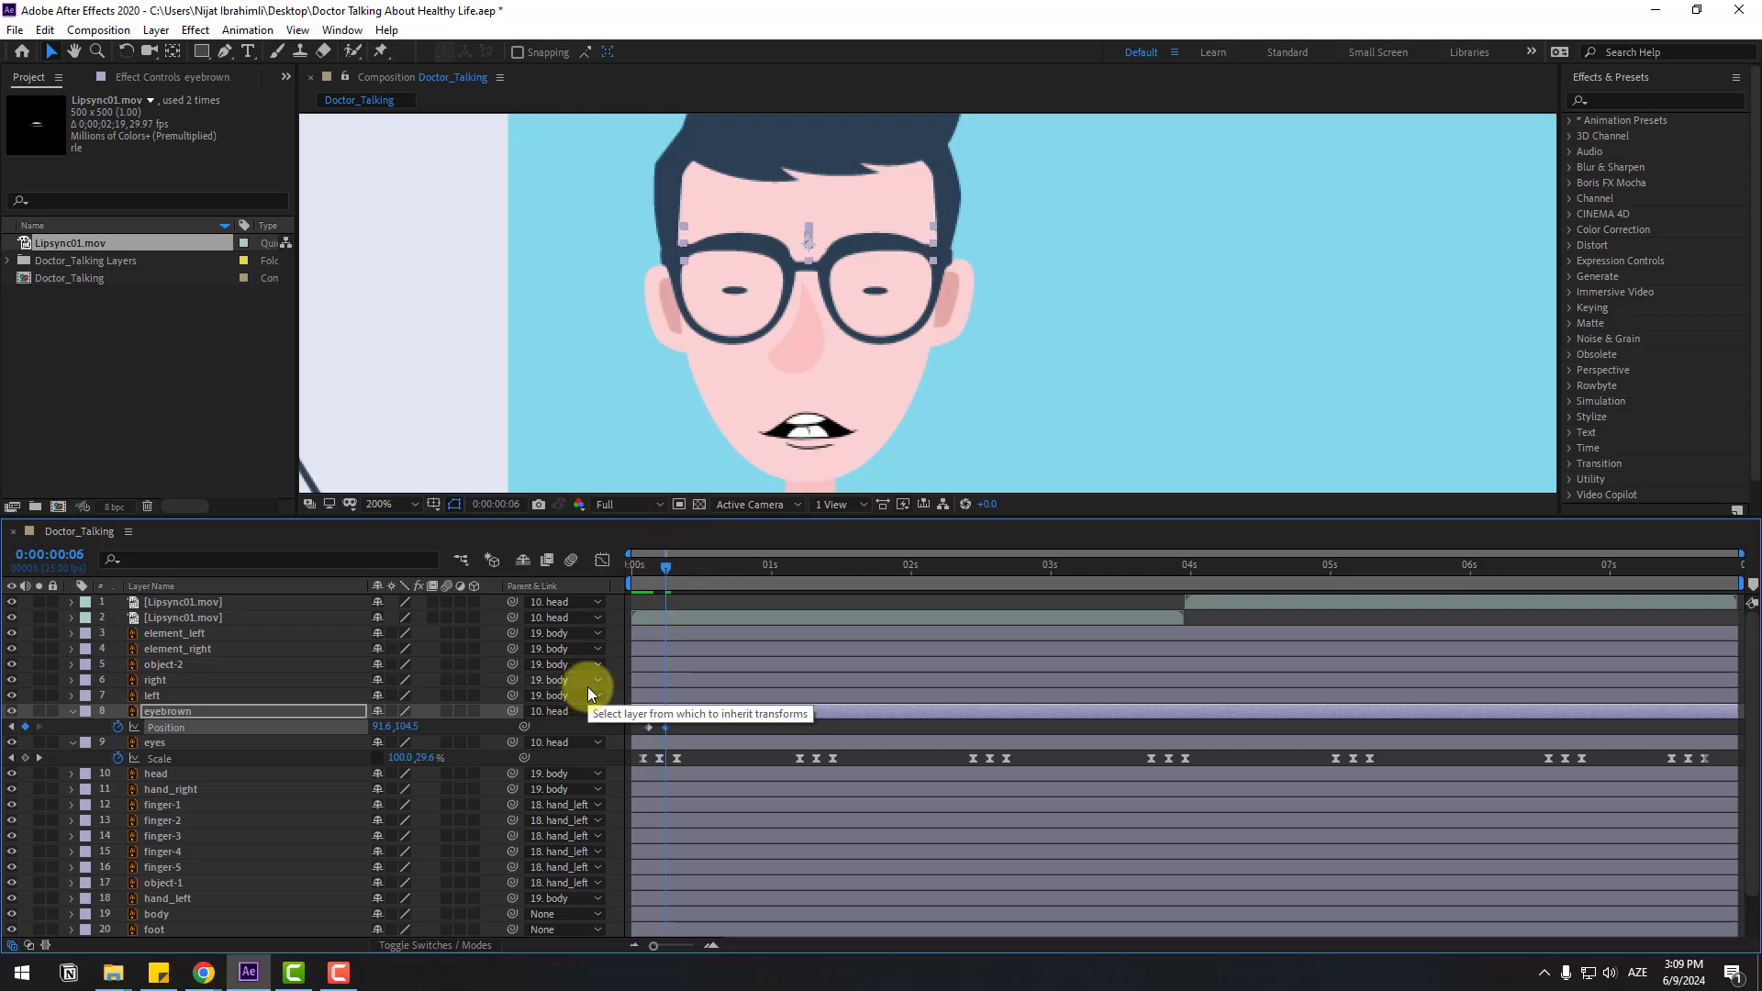
{"action": "key", "text": "space"}
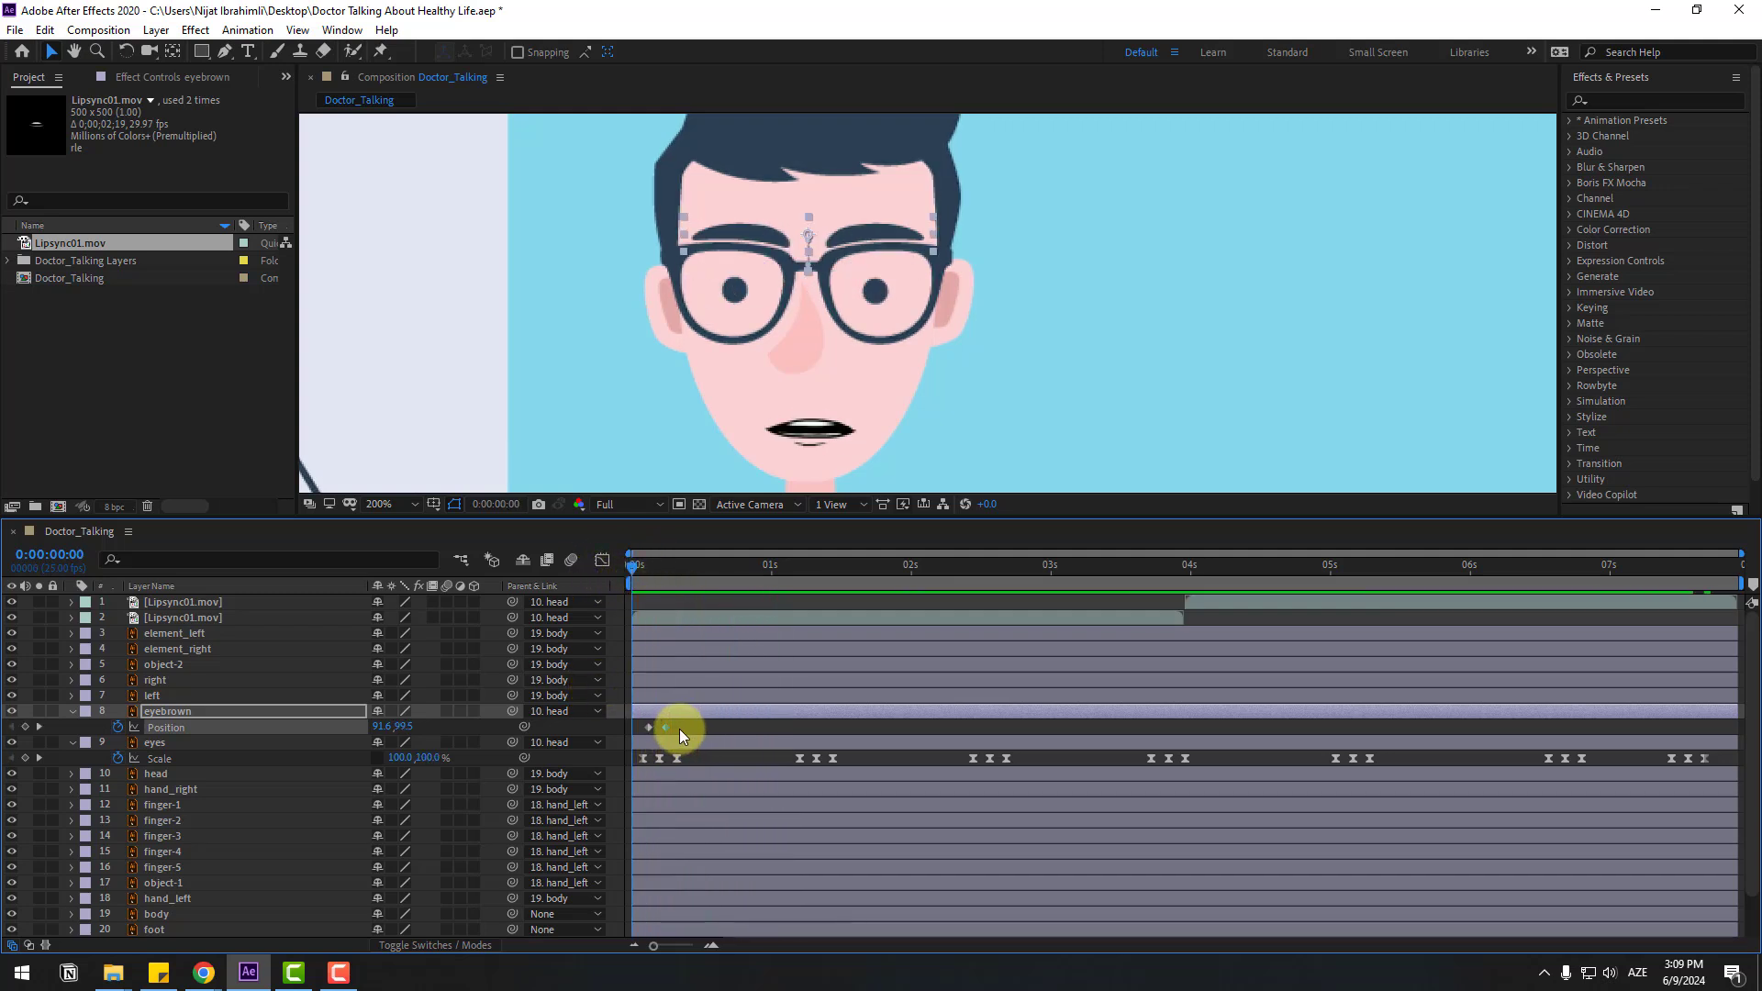
Step: Shift the second eyebrow keyframe slightly later and apply Easy Ease to the keyframes
{"action": "left_click_drag", "start_coordinate": [666, 727], "coordinate": [689, 726]}
{"action": "right_click", "coordinate": [655, 726]}
{"action": "mouse_move", "coordinate": [826, 713]}
{"action": "left_click", "coordinate": [926, 771]}
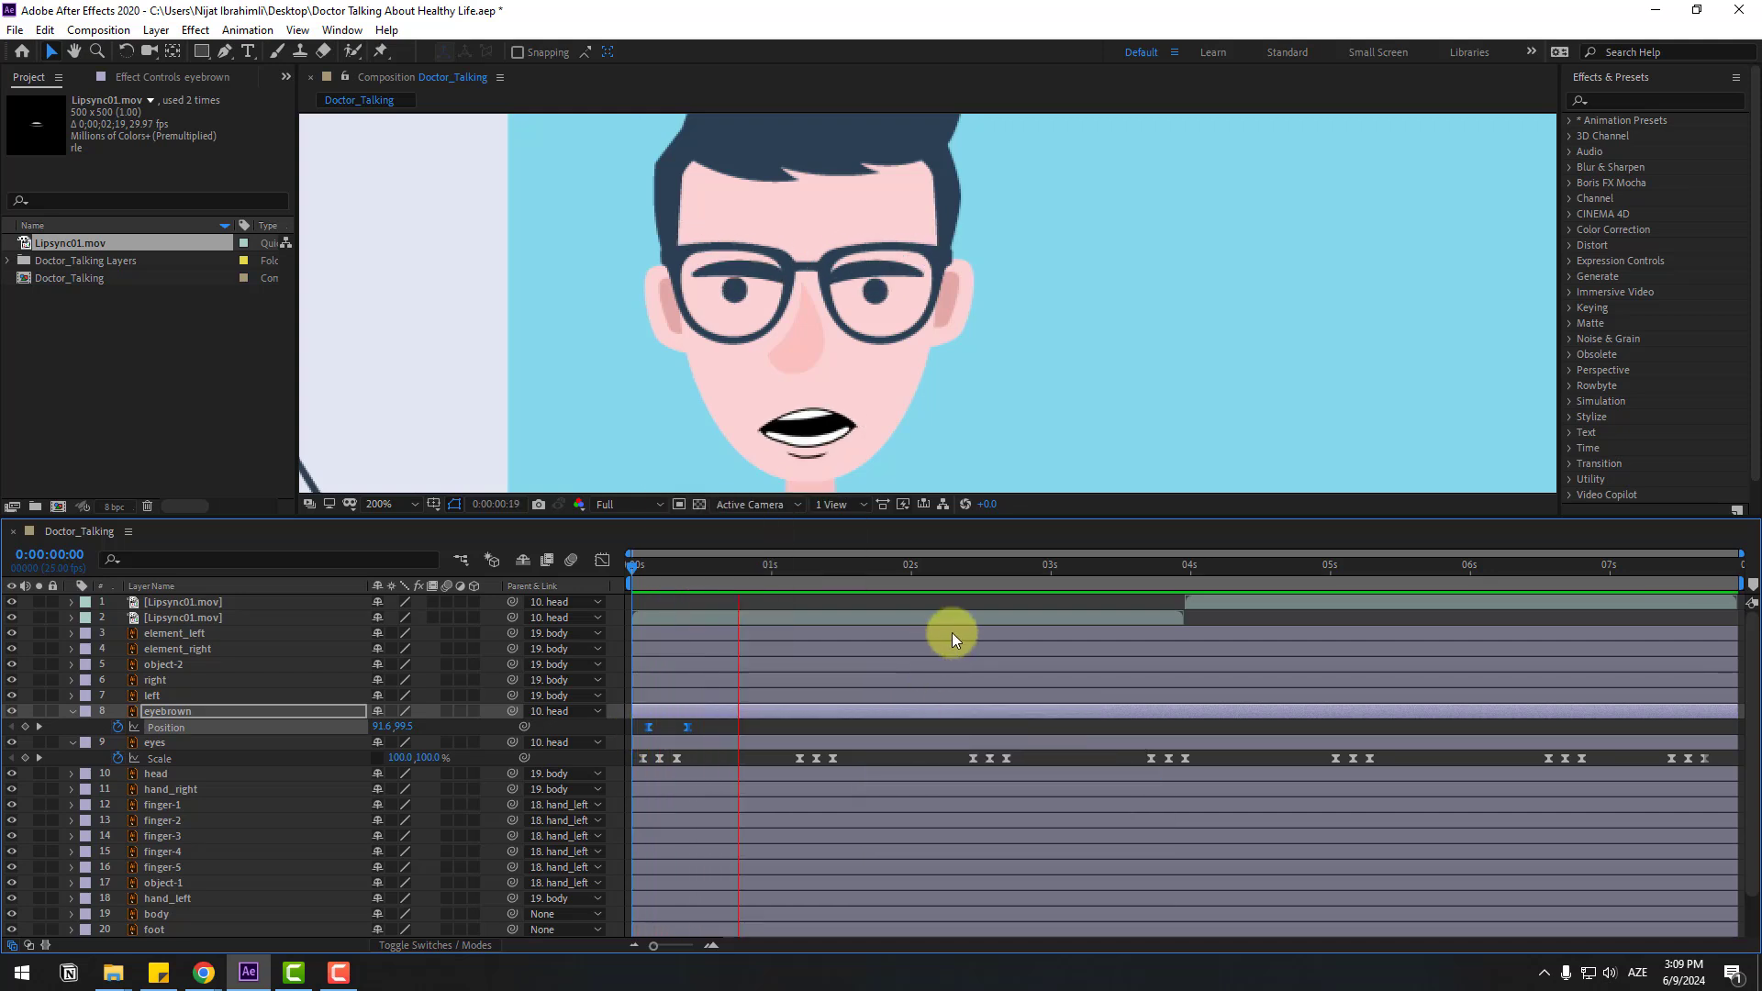
Step: Raise the eyebrows to Y 85.5 at 0:00:01:12 and preview the motion
{"action": "left_click_drag", "start_coordinate": [768, 564], "coordinate": [805, 566]}
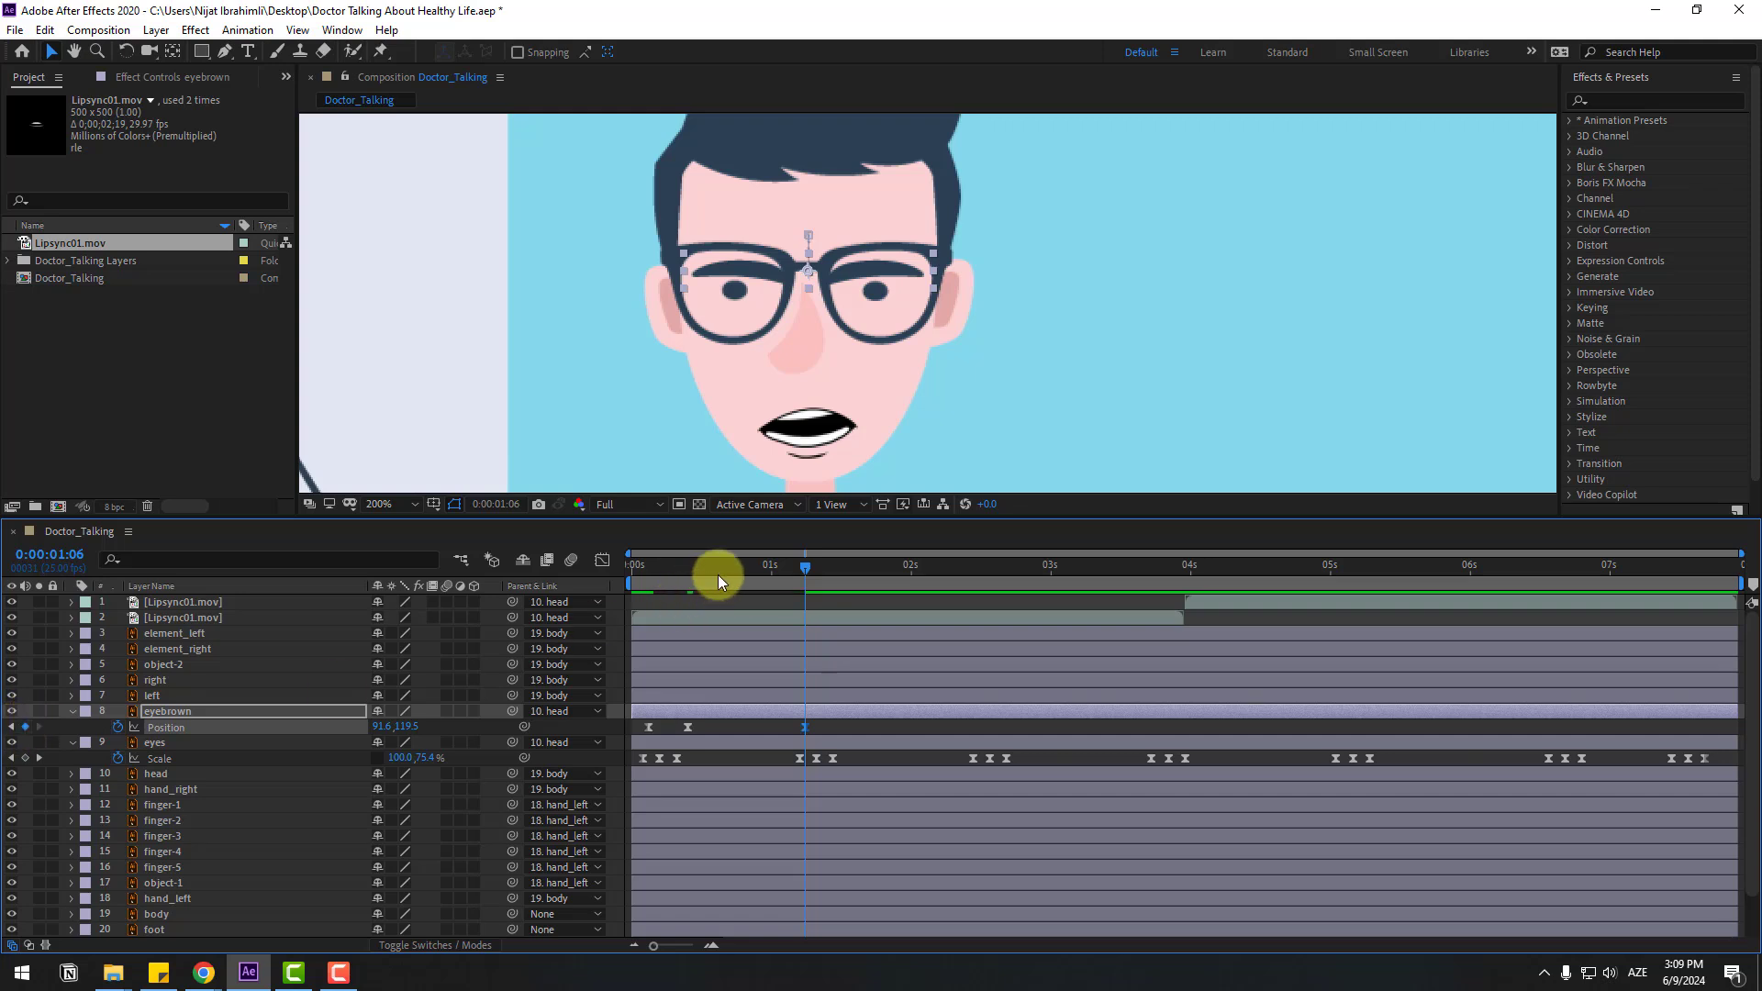
{"action": "left_click", "coordinate": [840, 569]}
{"action": "left_click_drag", "start_coordinate": [413, 726], "coordinate": [378, 727]}
{"action": "key", "text": "space"}
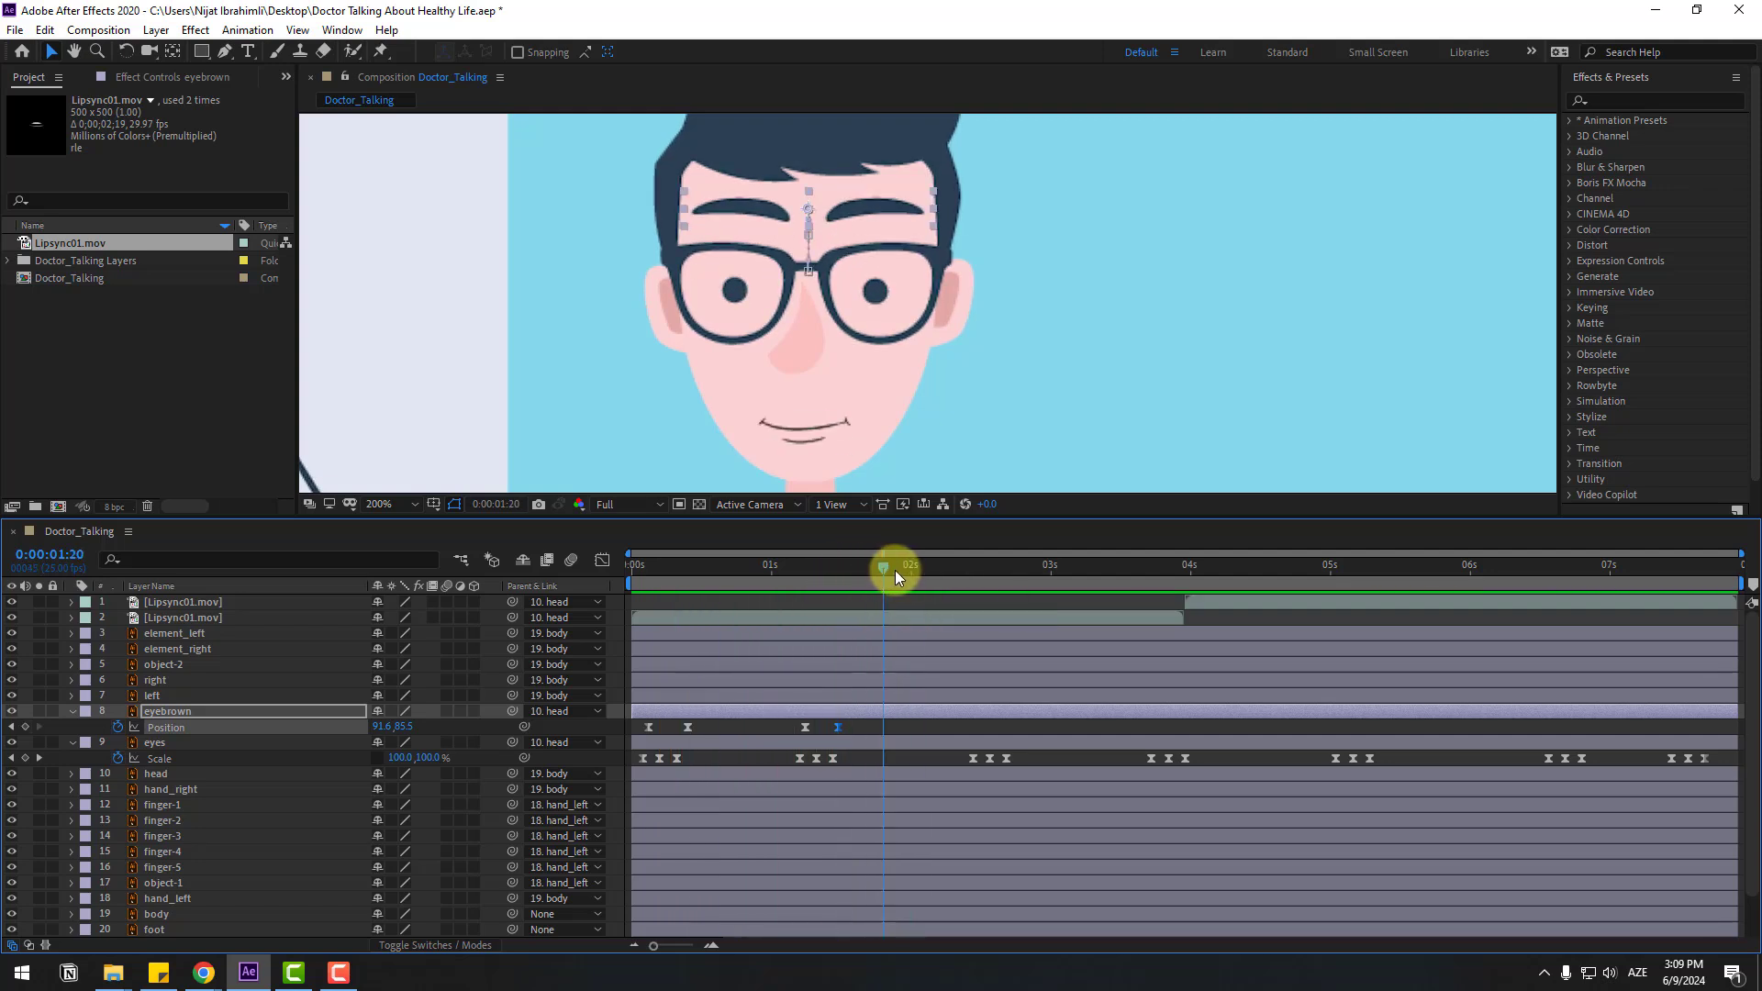
{"action": "key", "text": "space"}
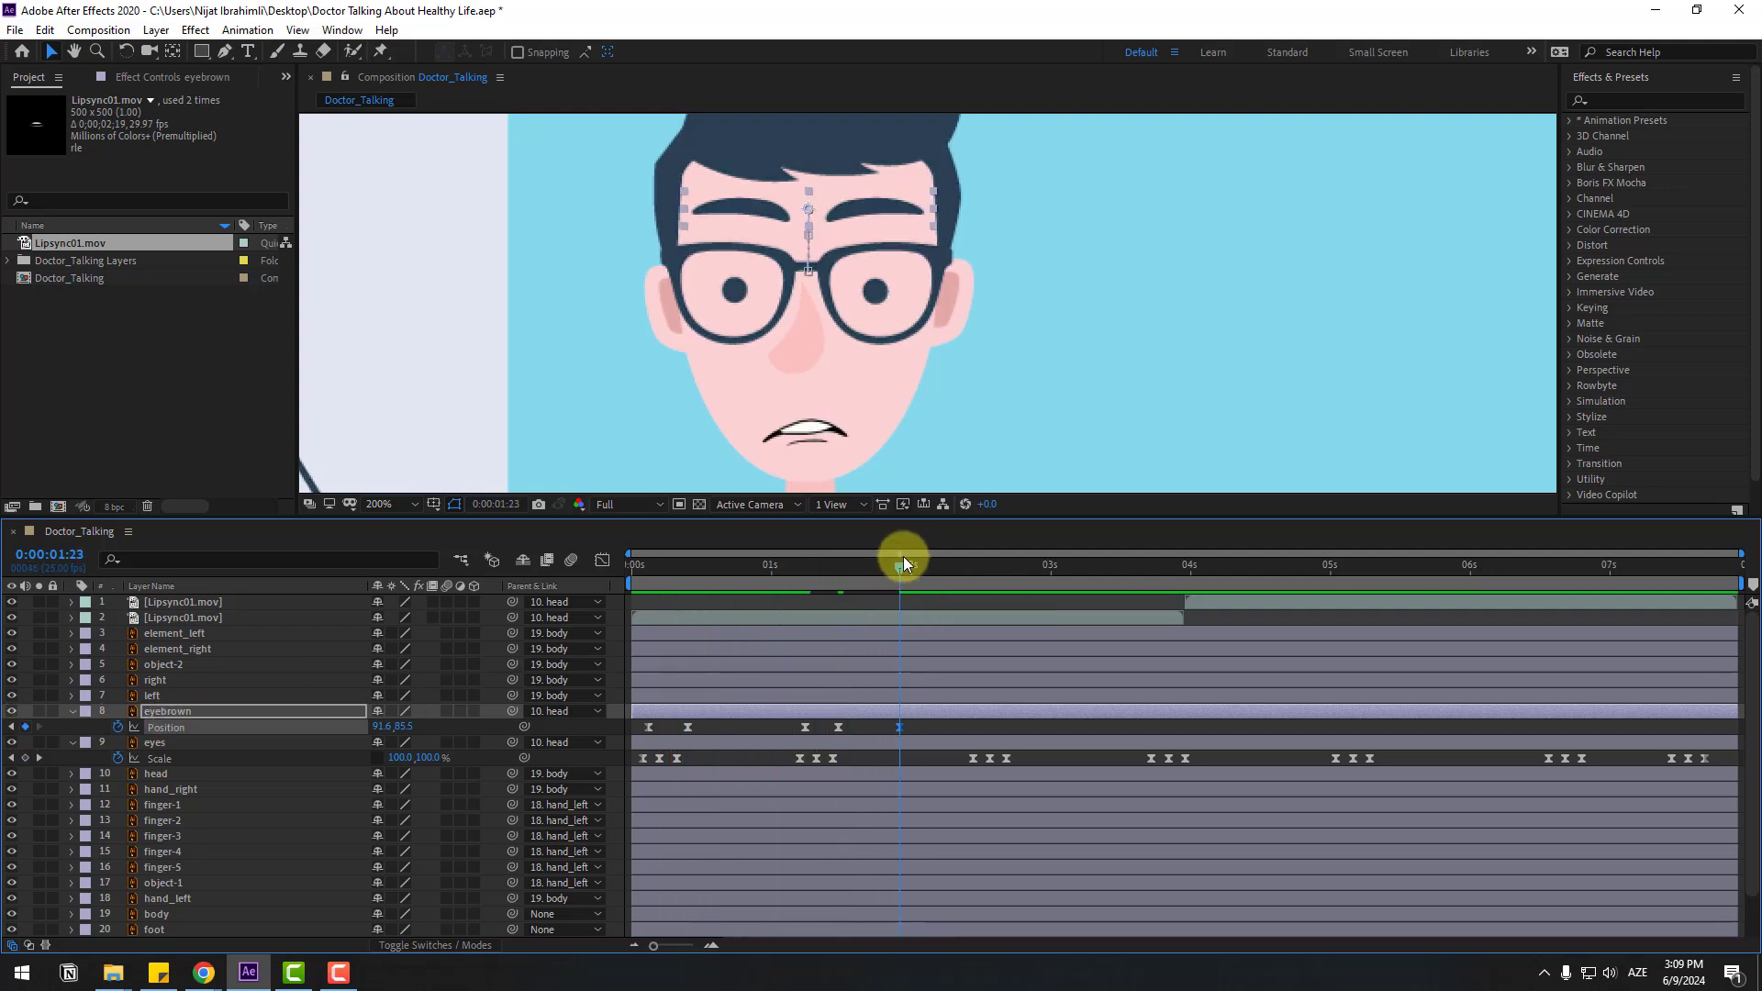
Step: Set eyebrows to Y 95.5 at 2:05, hold at 2:18, and lower onto the glasses at 3:03
{"action": "left_click_drag", "start_coordinate": [900, 566], "coordinate": [939, 569]}
{"action": "left_click_drag", "start_coordinate": [400, 732], "coordinate": [405, 724]}
{"action": "left_click_drag", "start_coordinate": [962, 570], "coordinate": [1010, 570]}
{"action": "left_click", "coordinate": [24, 728]}
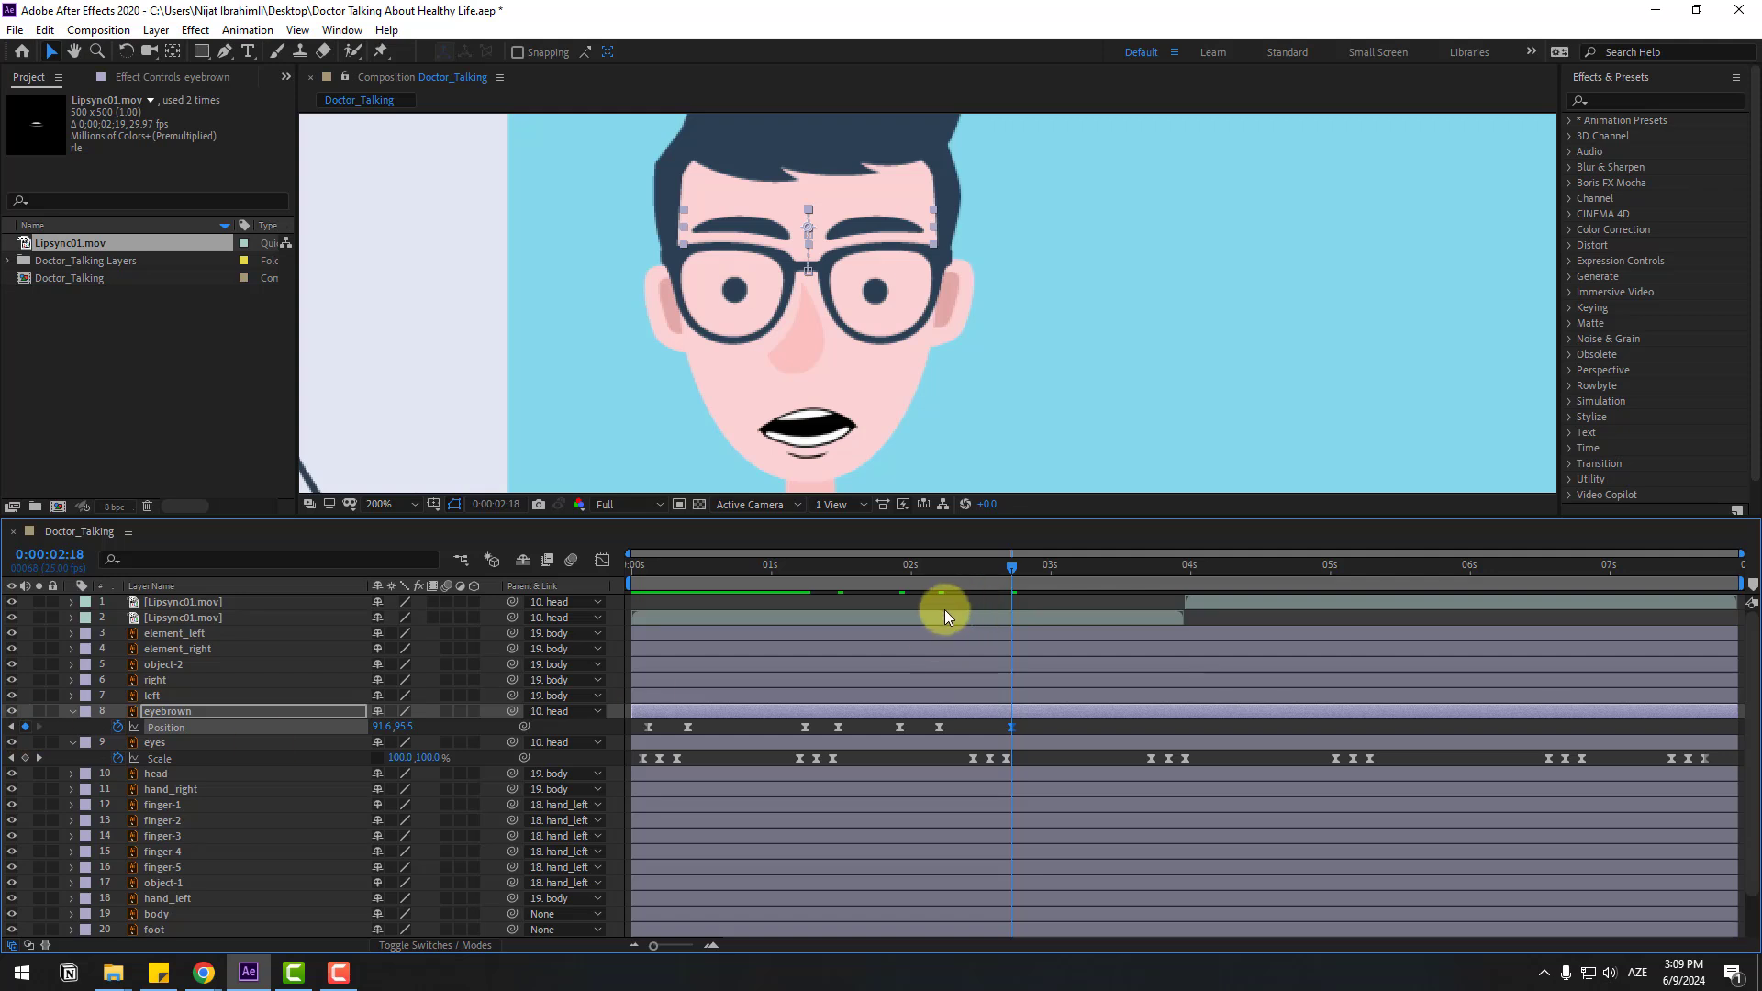
{"action": "key", "text": "shift+Page_Down"}
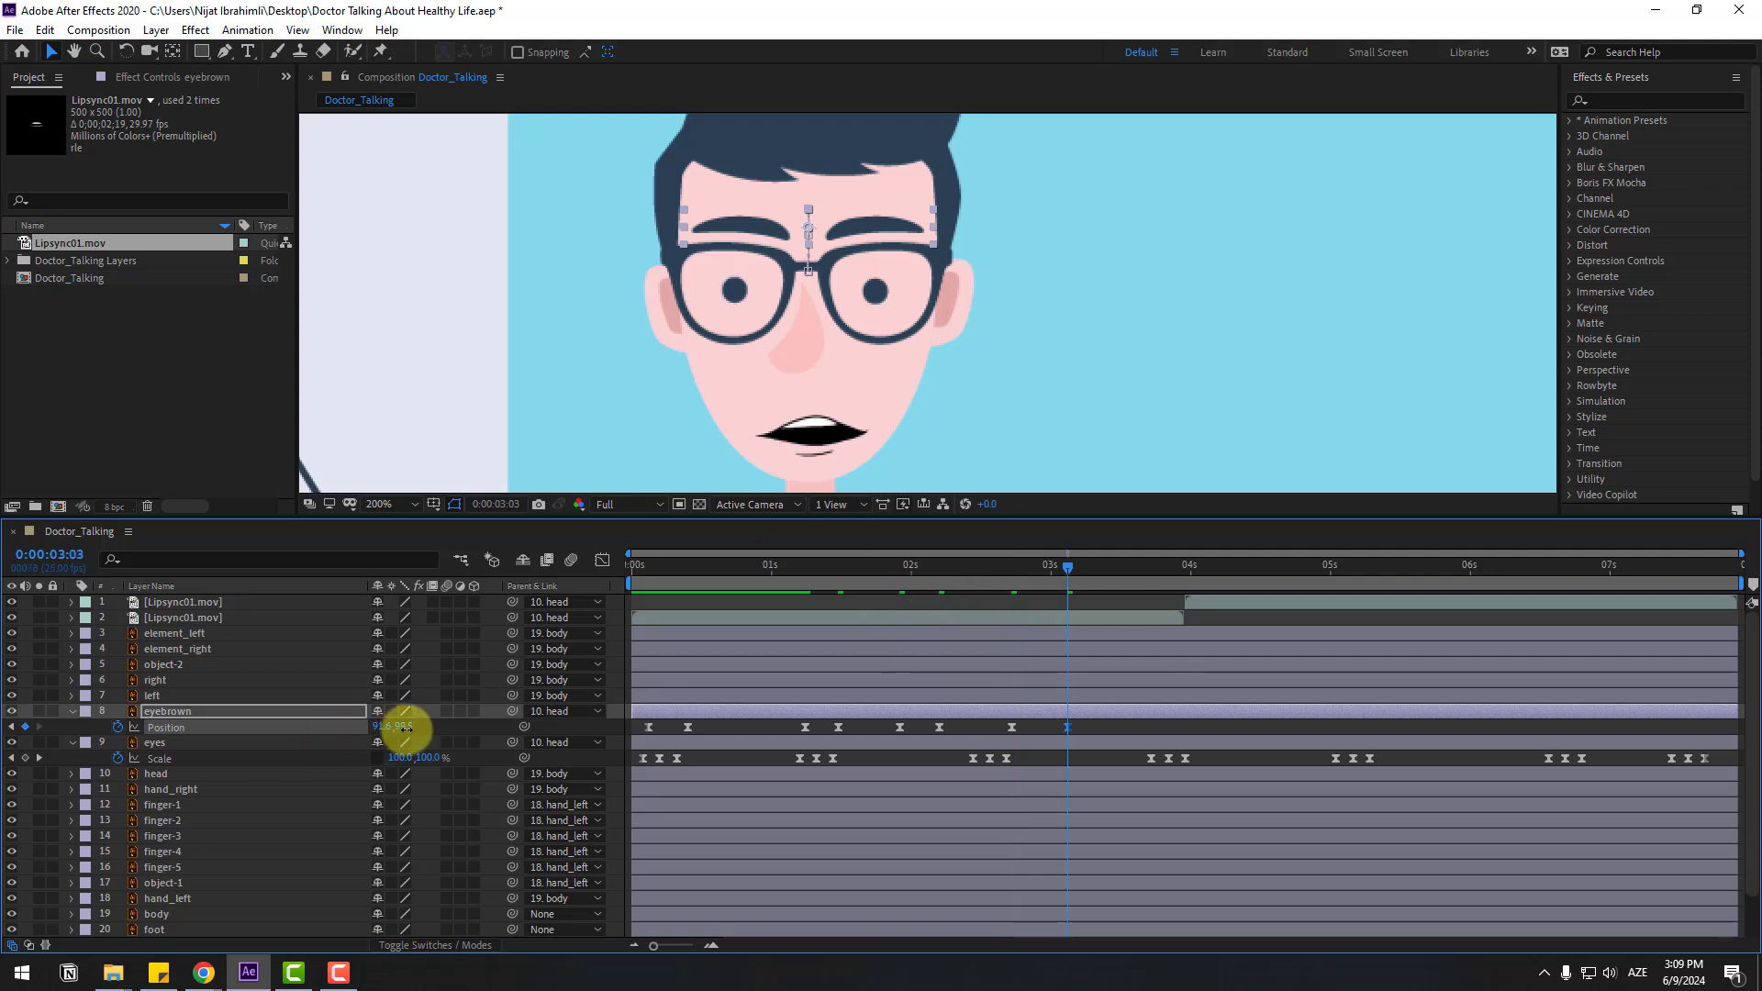
{"action": "left_click_drag", "start_coordinate": [406, 728], "coordinate": [420, 728]}
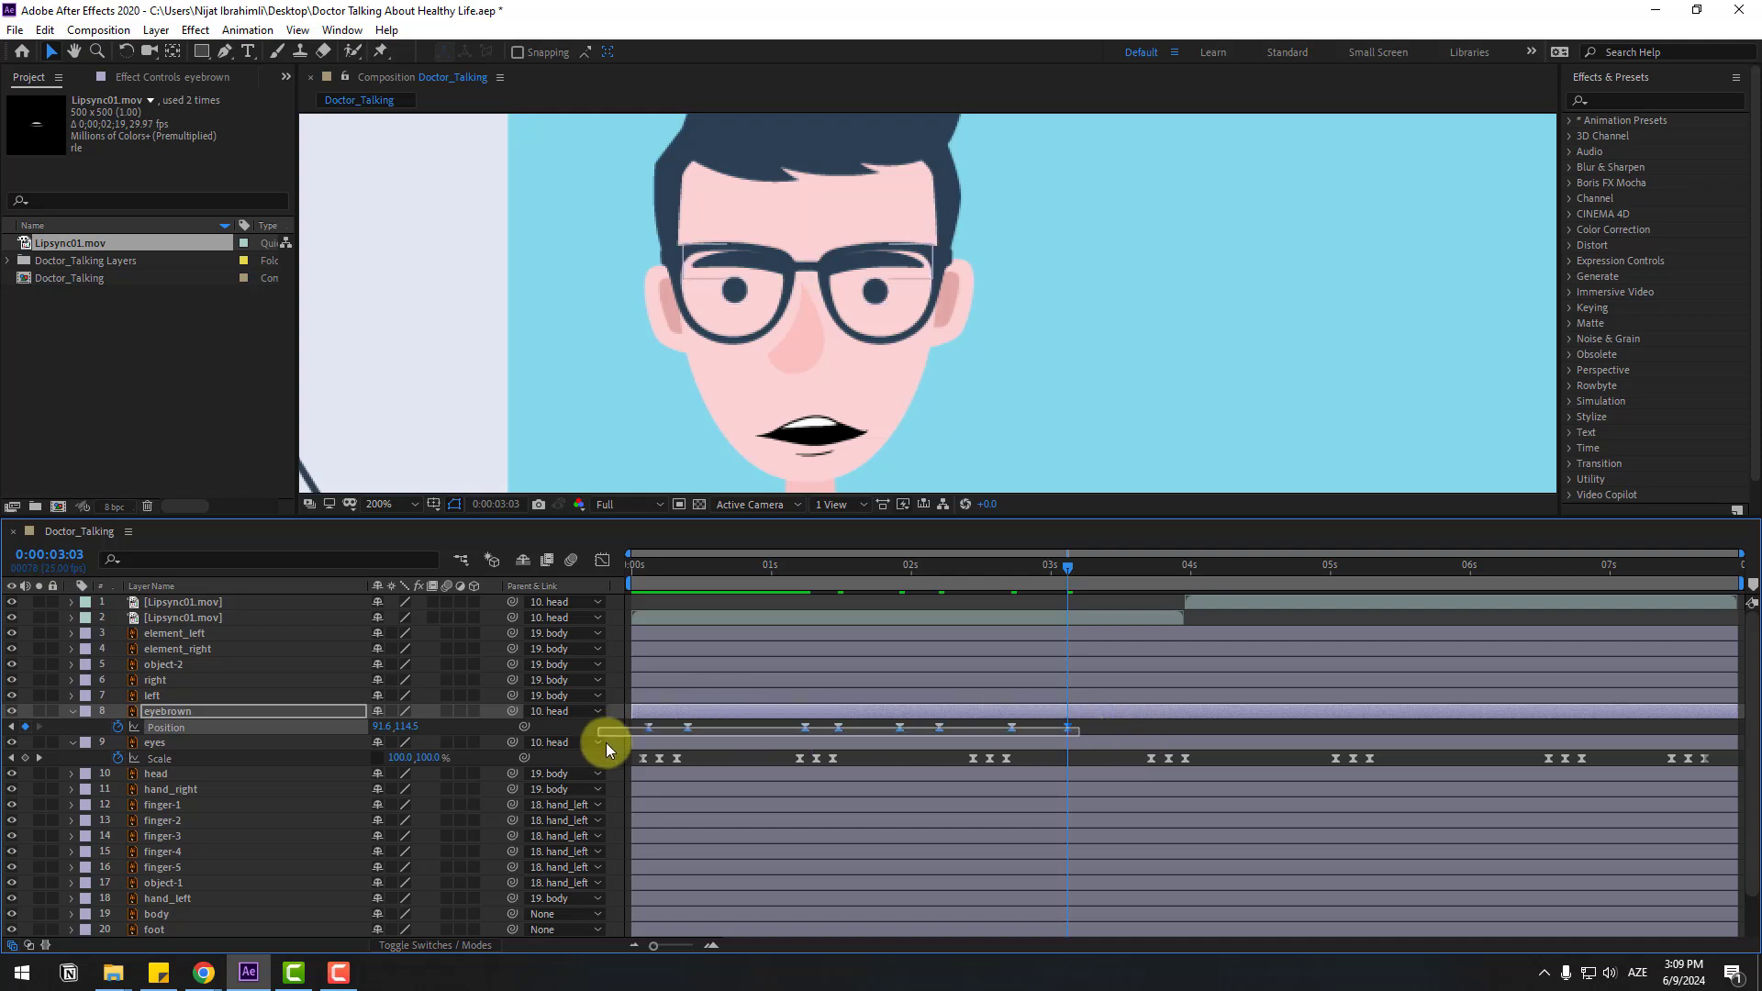
Step: Copy all eyebrow Position keyframes and paste them at 3:03 and 6:15
{"action": "left_click_drag", "start_coordinate": [605, 742], "coordinate": [605, 741]}
{"action": "key", "text": "ctrl+c"}
{"action": "key", "text": "ctrl+v"}
{"action": "left_click_drag", "start_coordinate": [1065, 570], "coordinate": [1550, 547]}
{"action": "key", "text": "ctrl+v"}
{"action": "scroll", "coordinate": [1257, 337], "scroll_direction": "down", "scroll_amount": 2}
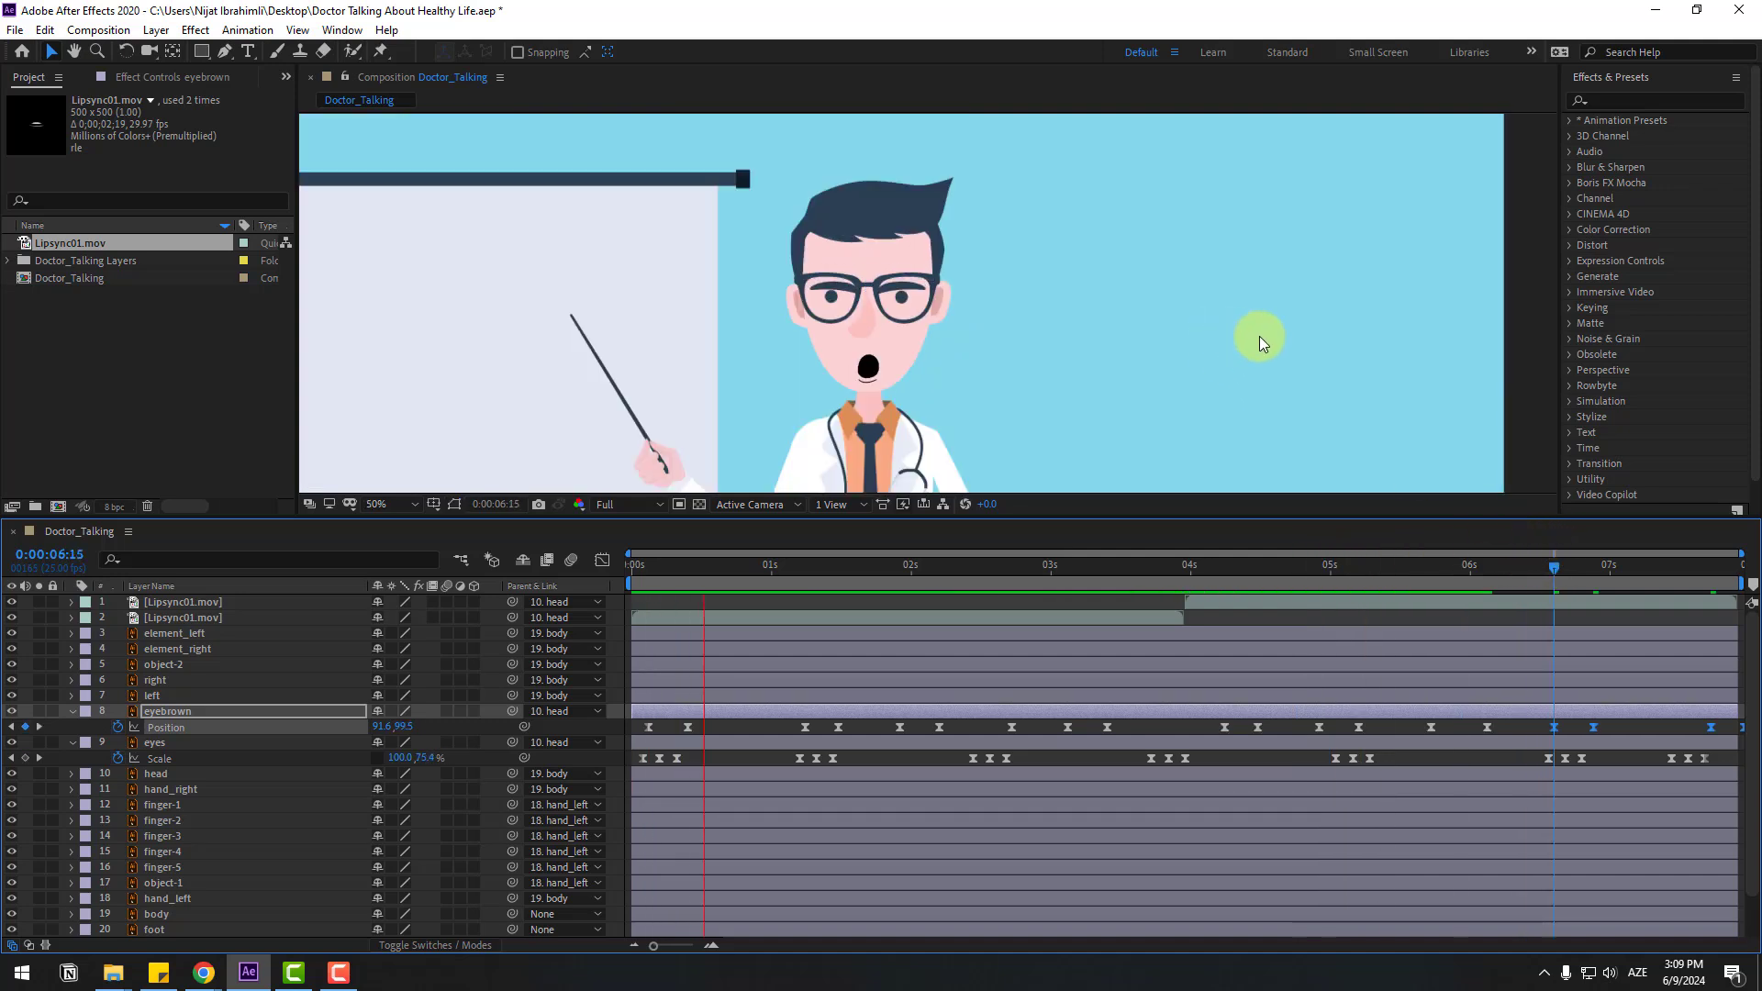
{"action": "scroll", "coordinate": [1259, 336], "scroll_direction": "down", "scroll_amount": 2}
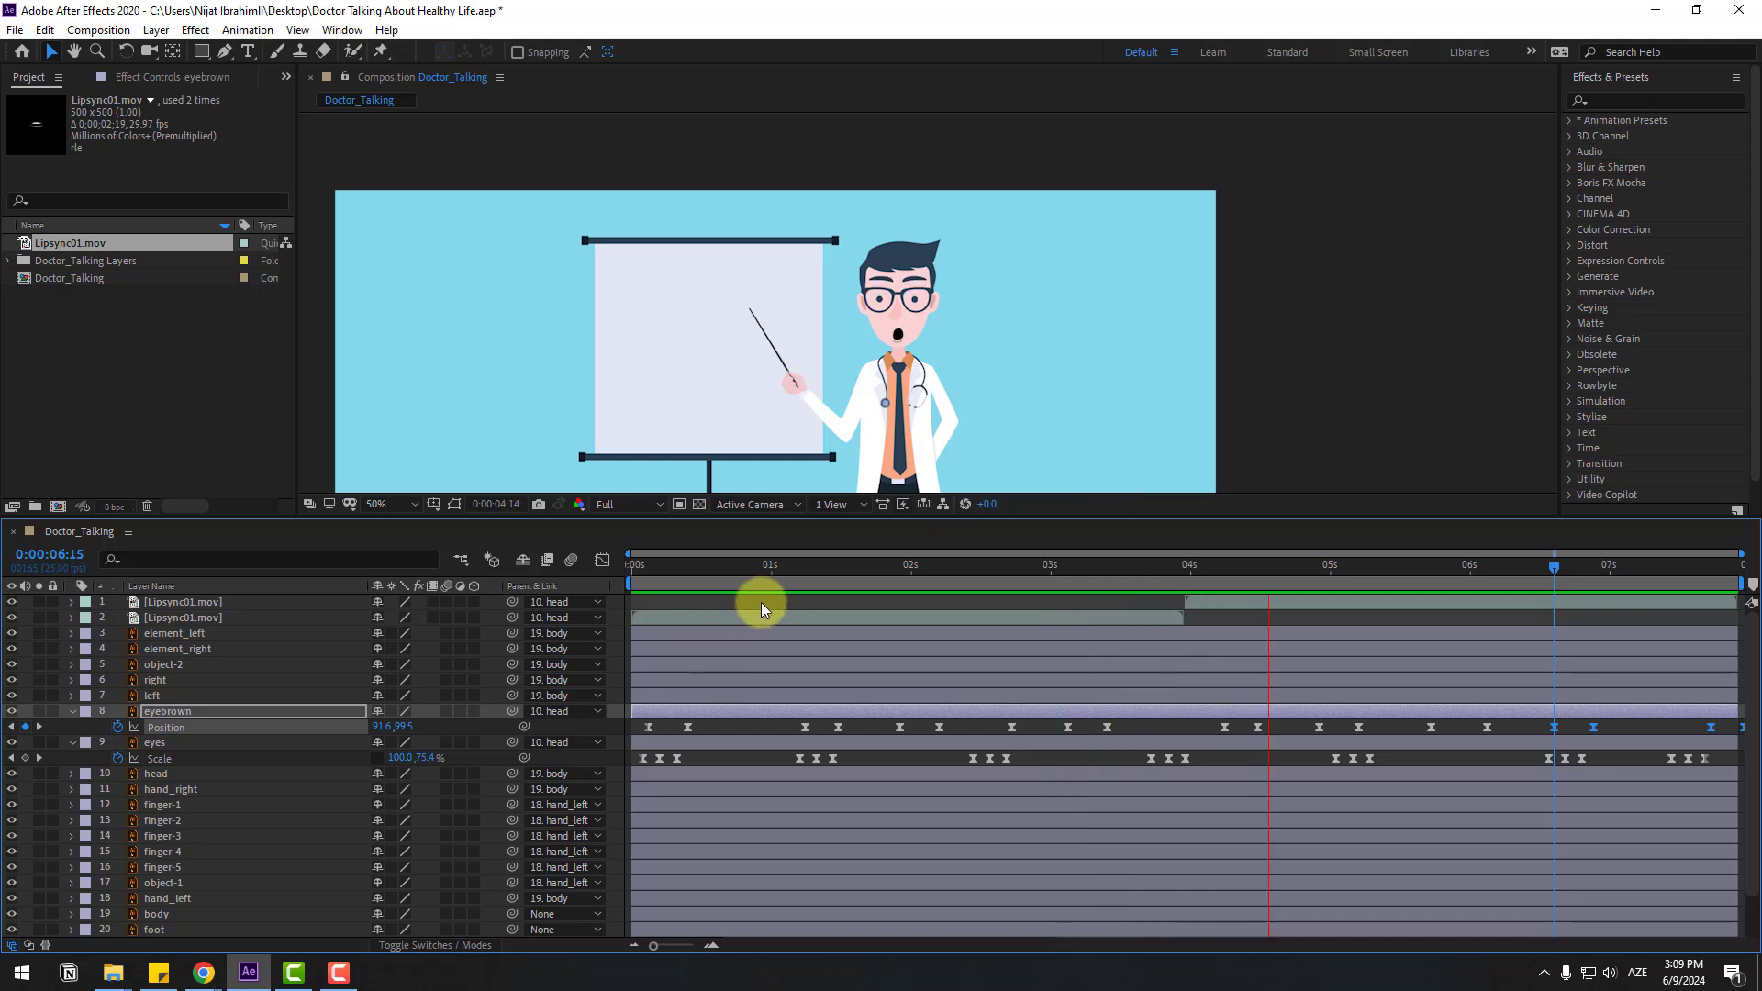
{"action": "left_click", "coordinate": [720, 567]}
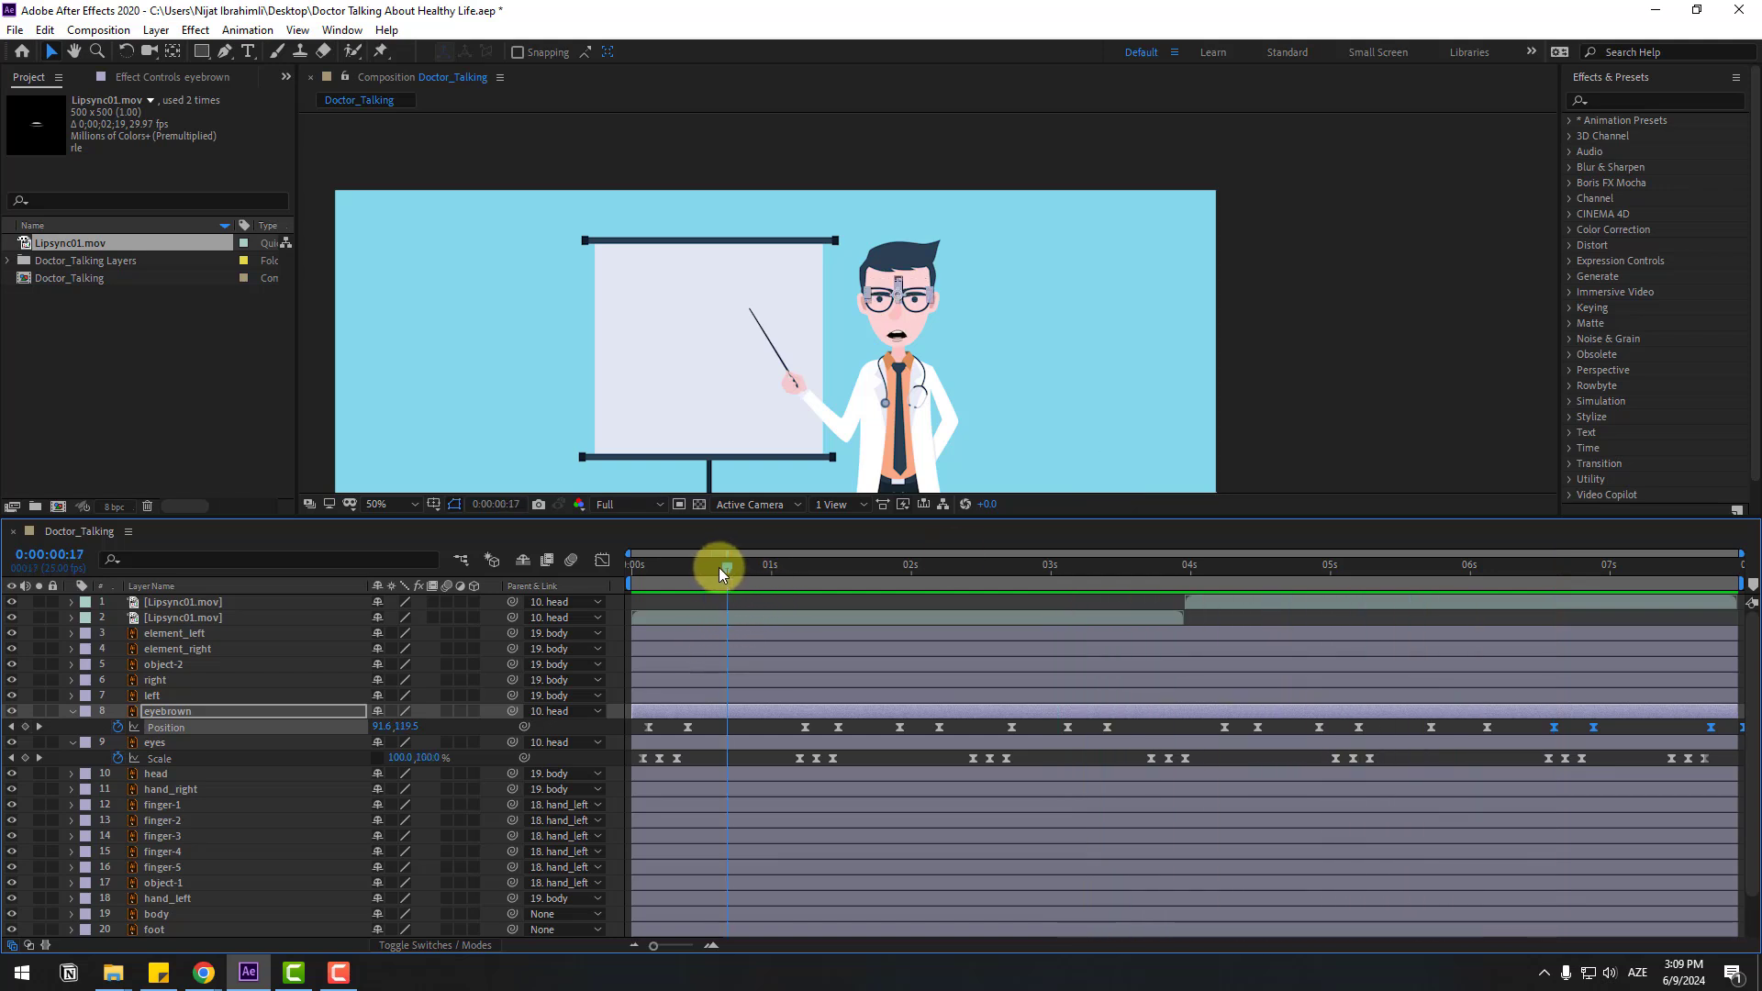
{"action": "left_click", "coordinate": [154, 773]}
{"action": "key", "text": "slash"}
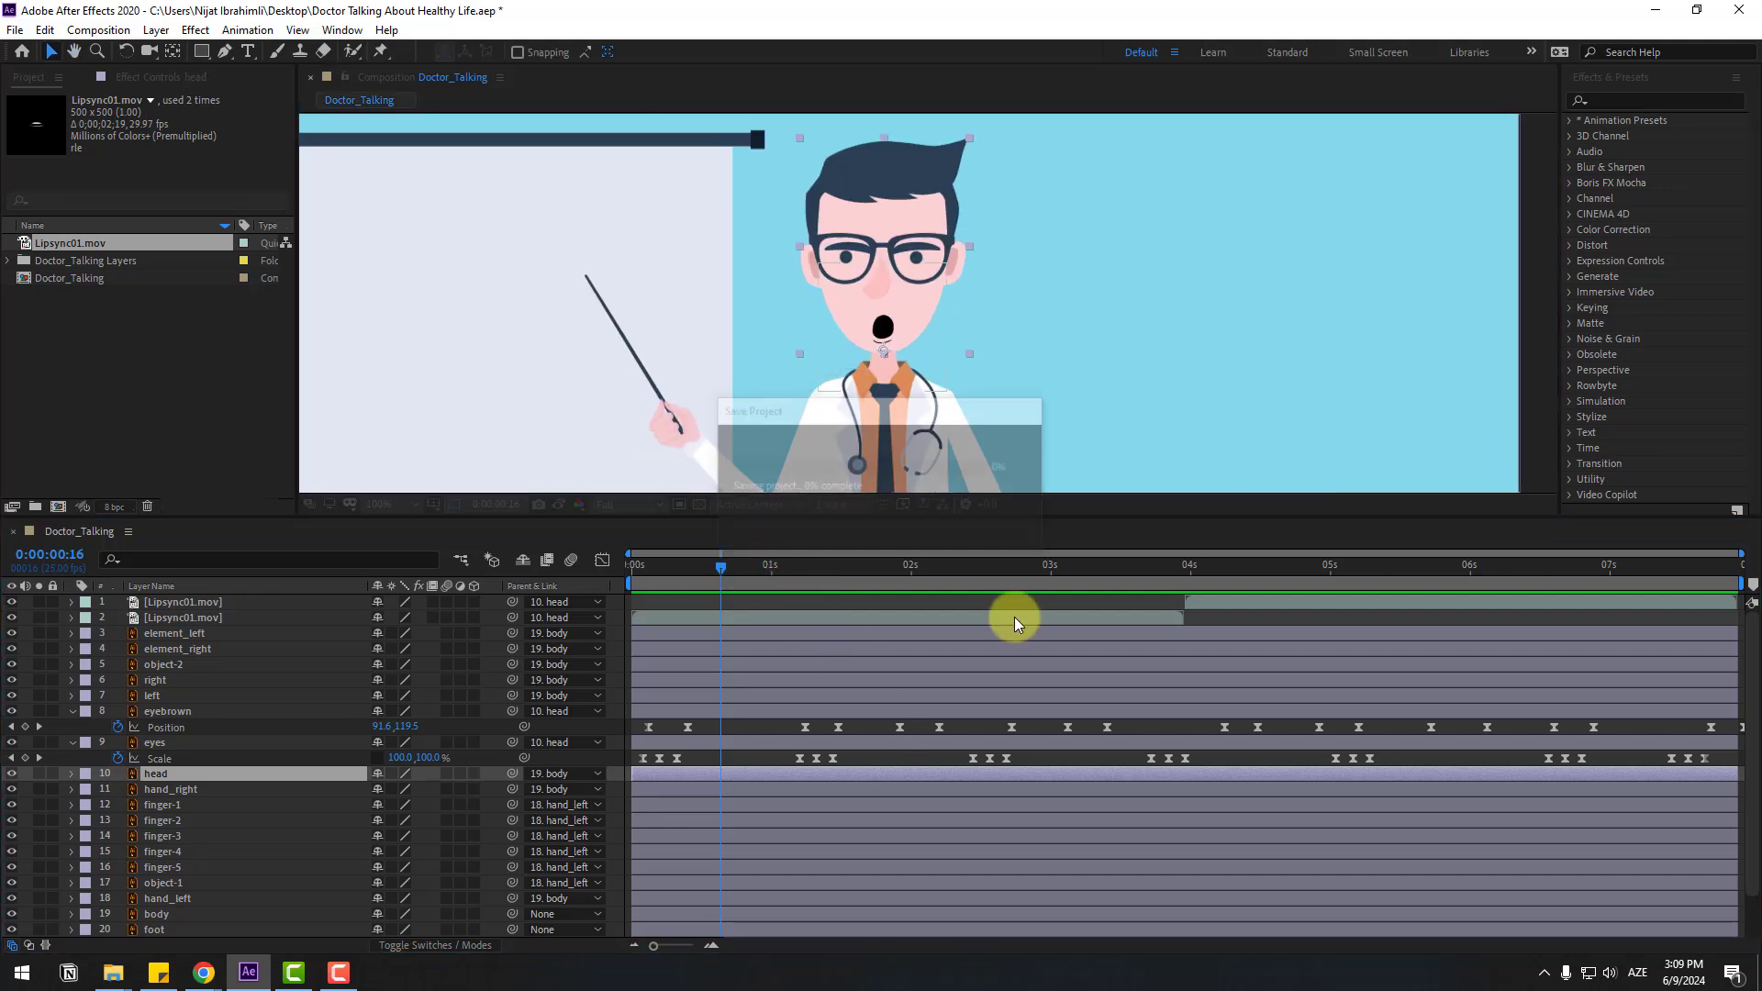
{"action": "left_click_drag", "start_coordinate": [690, 569], "coordinate": [657, 565]}
Step: Start head Rotation keyframes at 0° and enter 3°, then 6°, ten frames later at 0:14
{"action": "key", "text": "r"}
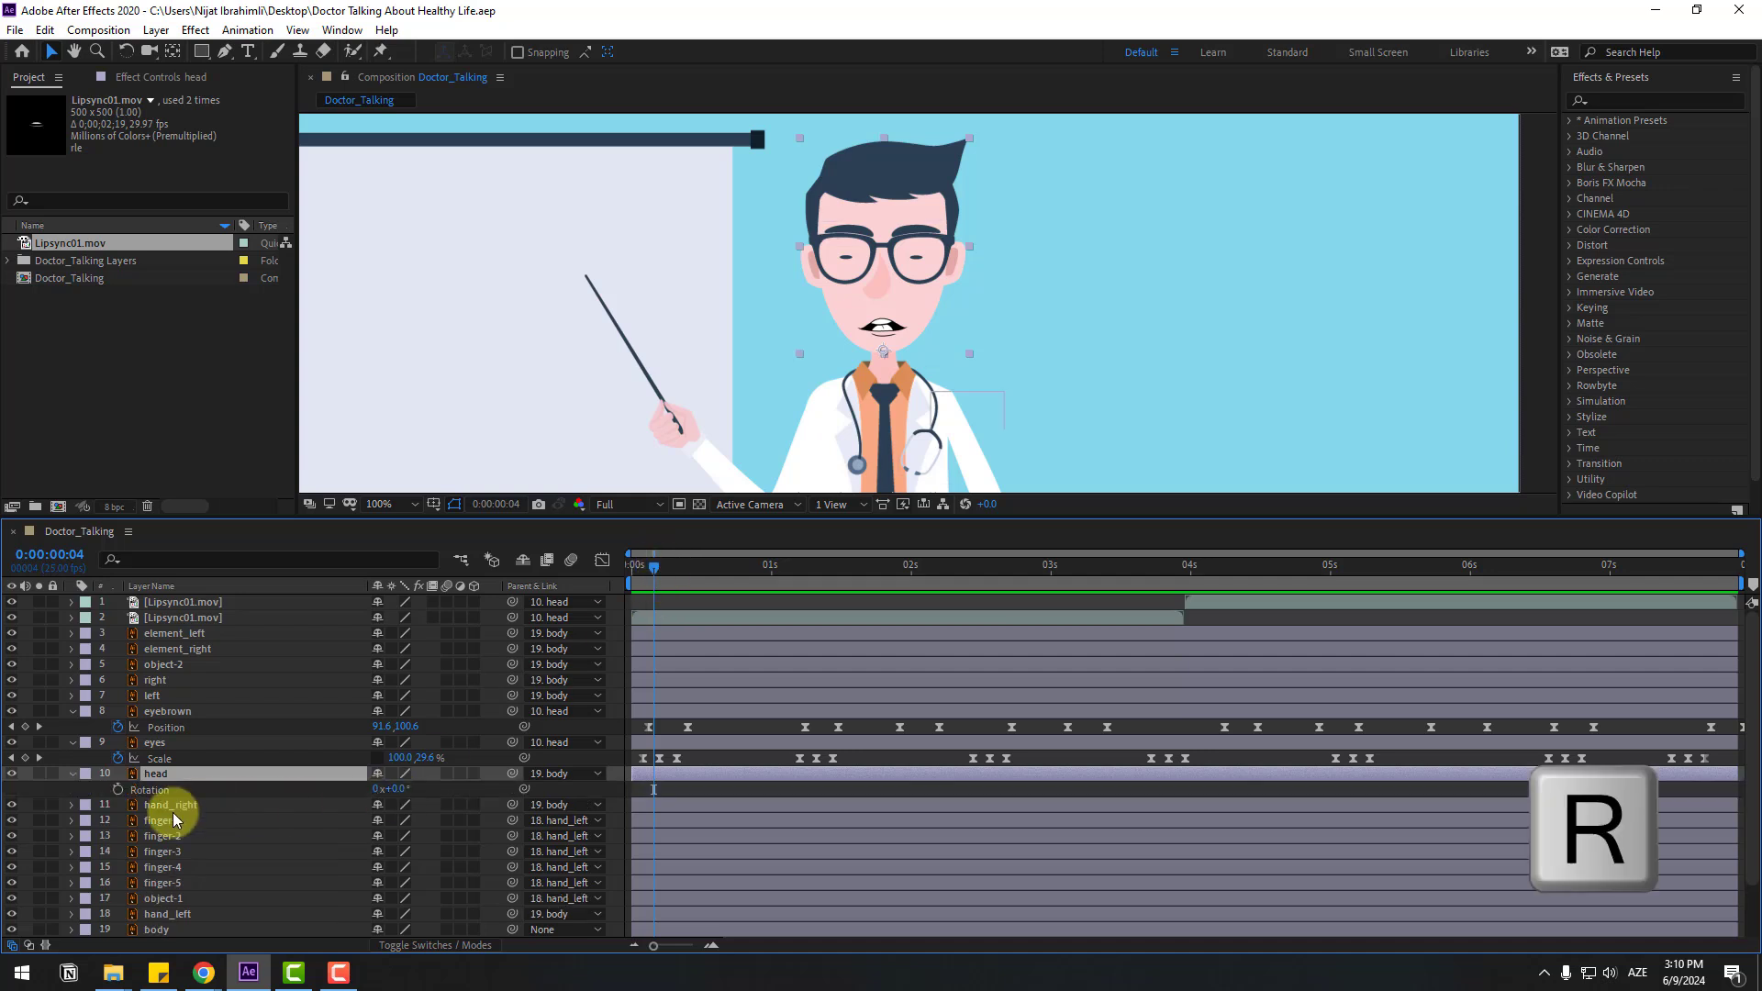
{"action": "left_click", "coordinate": [117, 788]}
{"action": "key", "text": "shift+Page_Down"}
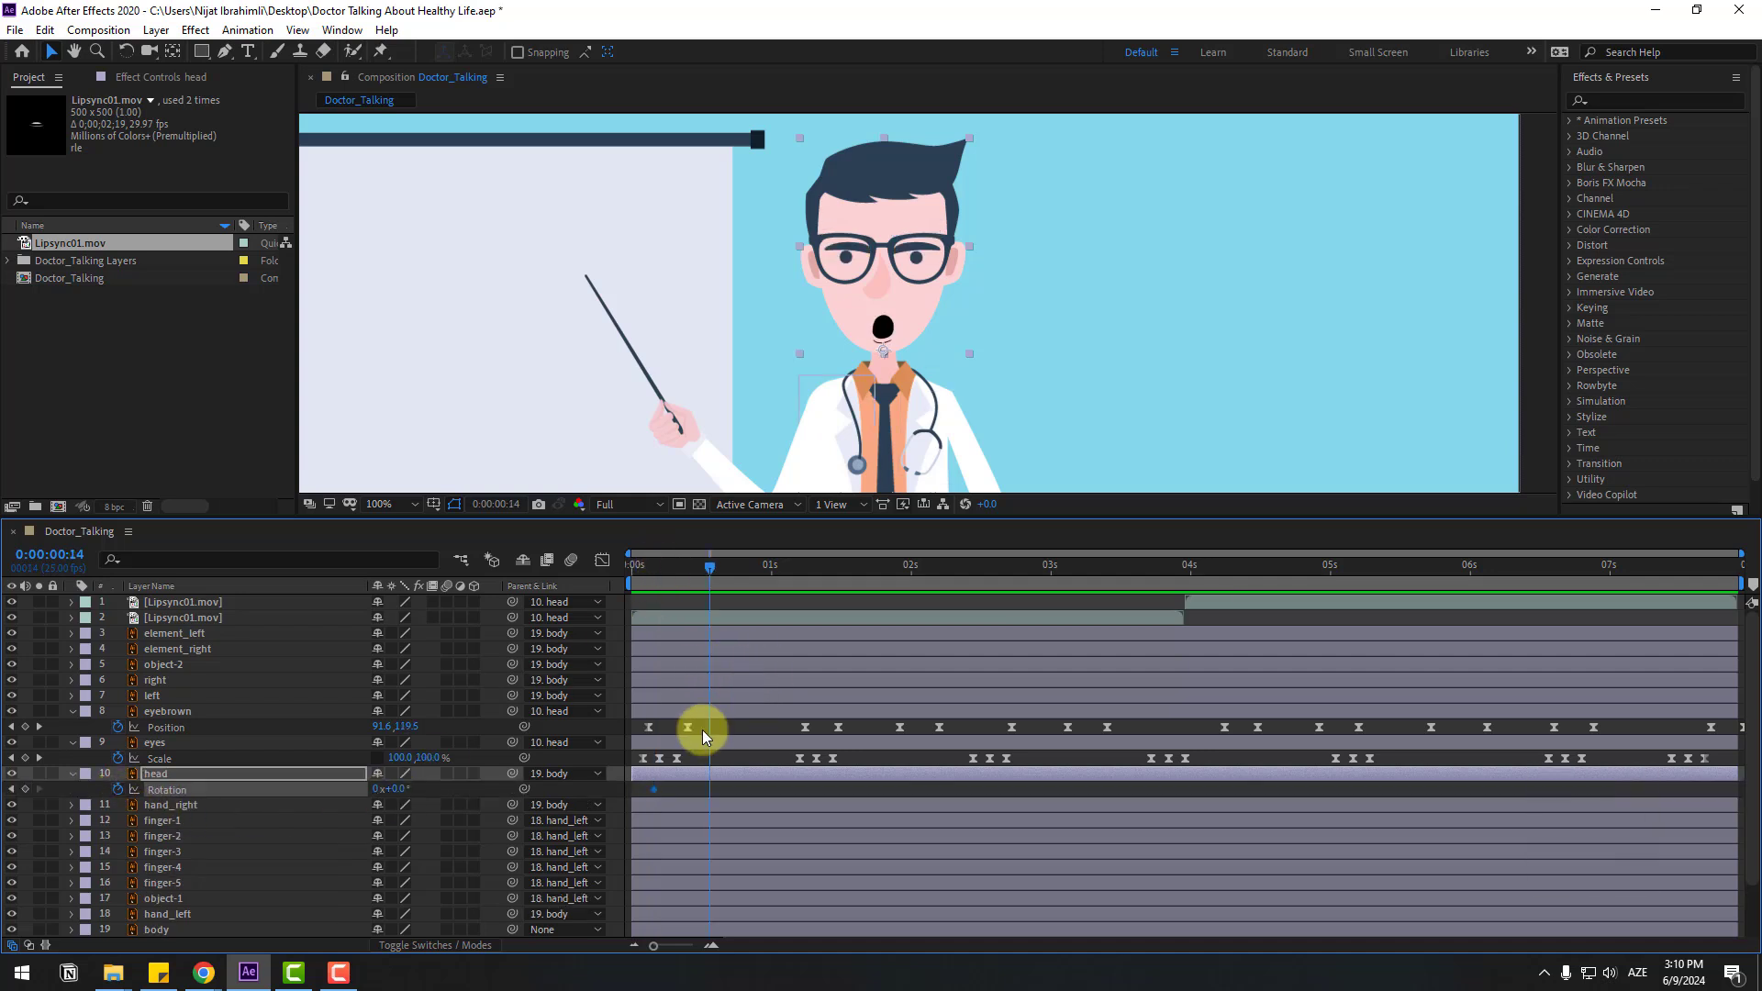
{"action": "left_click", "coordinate": [405, 794]}
{"action": "type", "text": "3"}
{"action": "key", "text": "Return"}
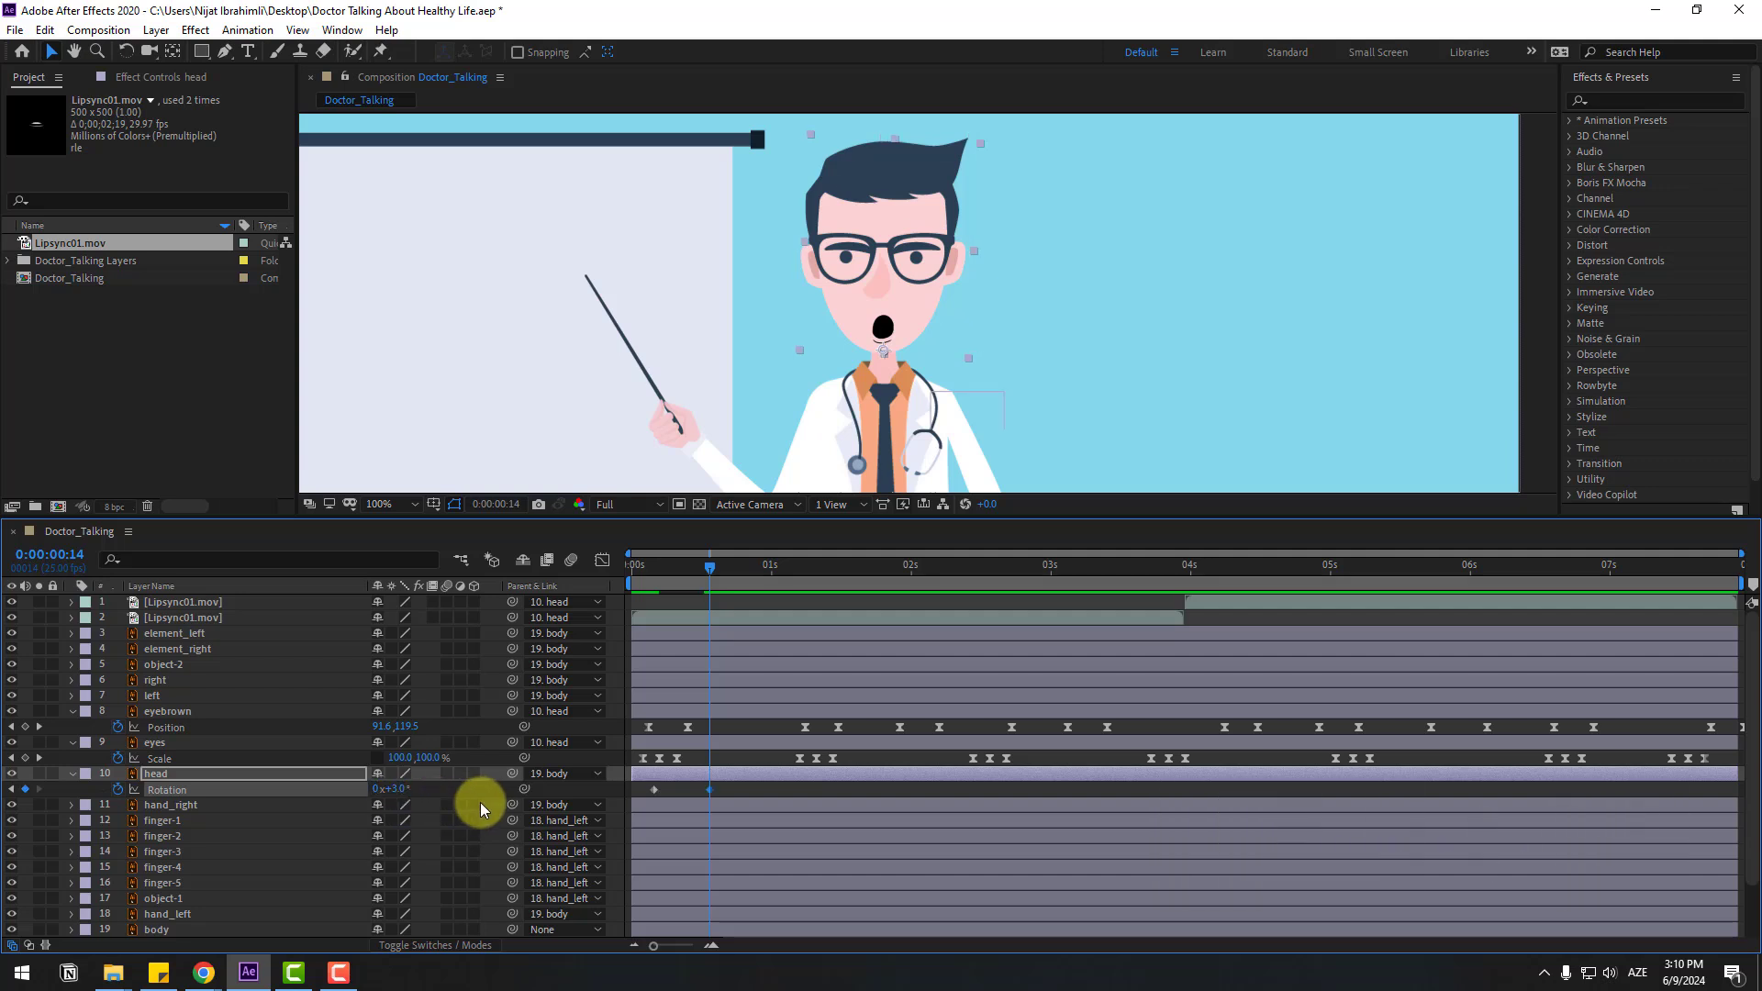
{"action": "left_click", "coordinate": [393, 789]}
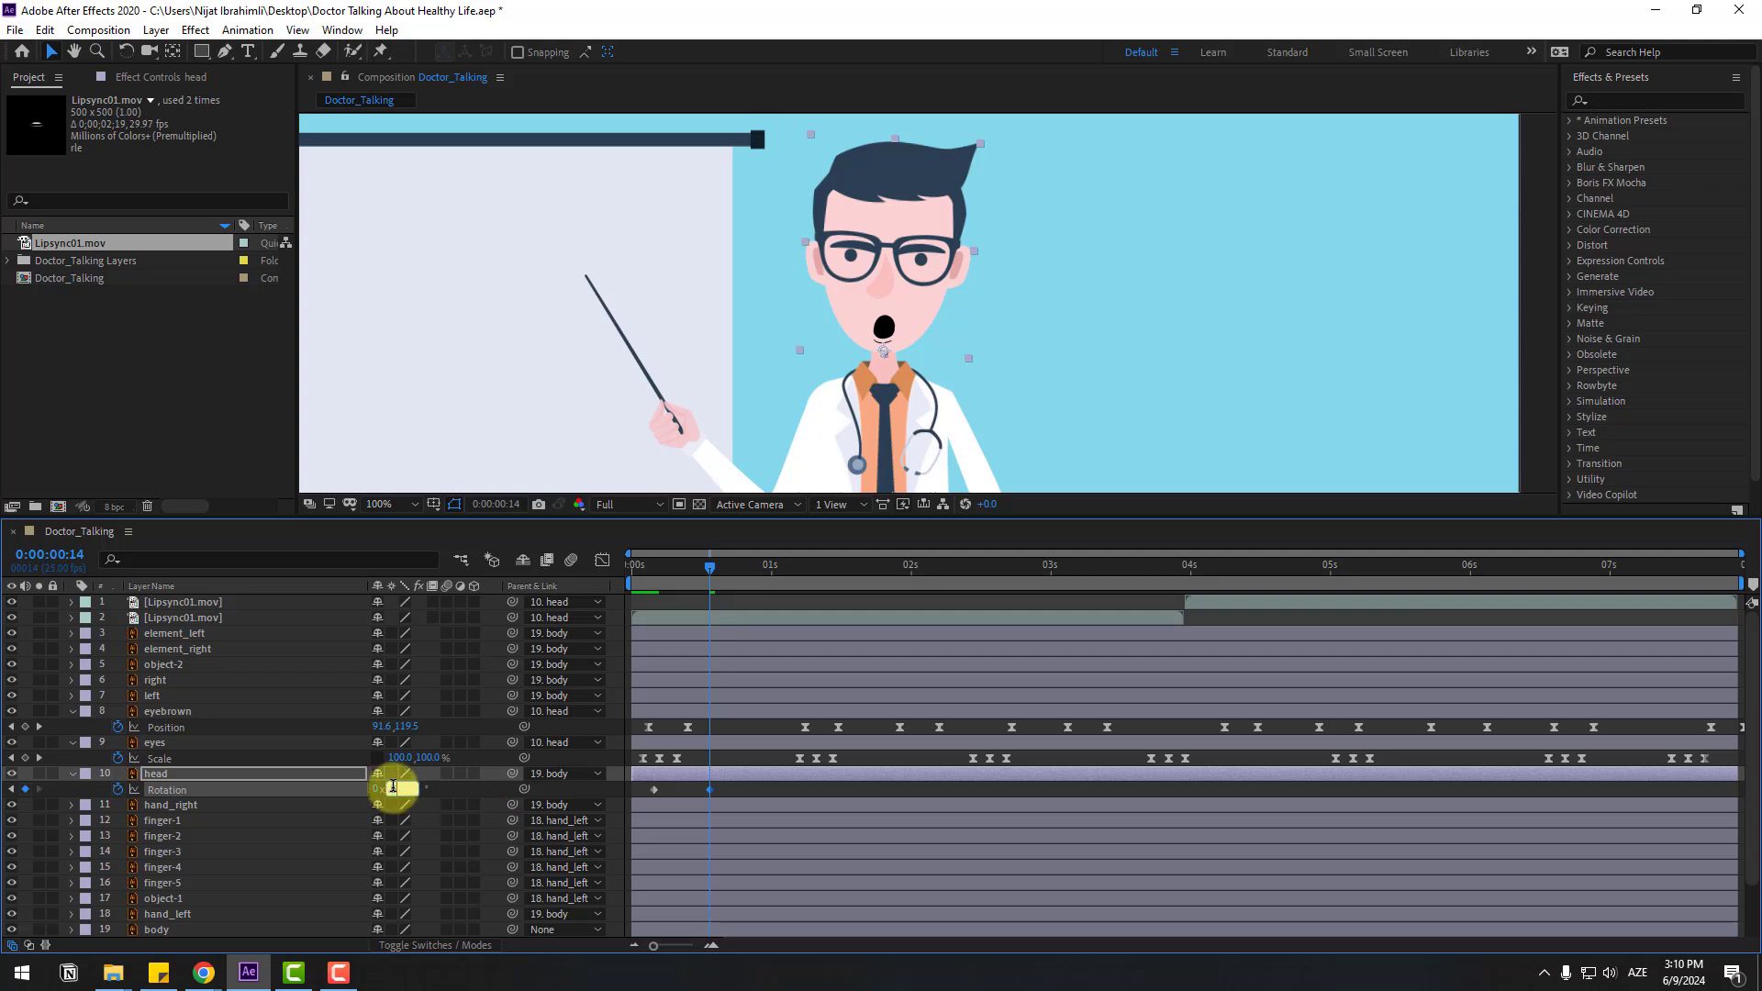
{"action": "type", "text": "6"}
{"action": "key", "text": "Return"}
Step: Set the head Rotation to 10°, then -5° at 1:16
{"action": "left_click_drag", "start_coordinate": [661, 587], "coordinate": [708, 582]}
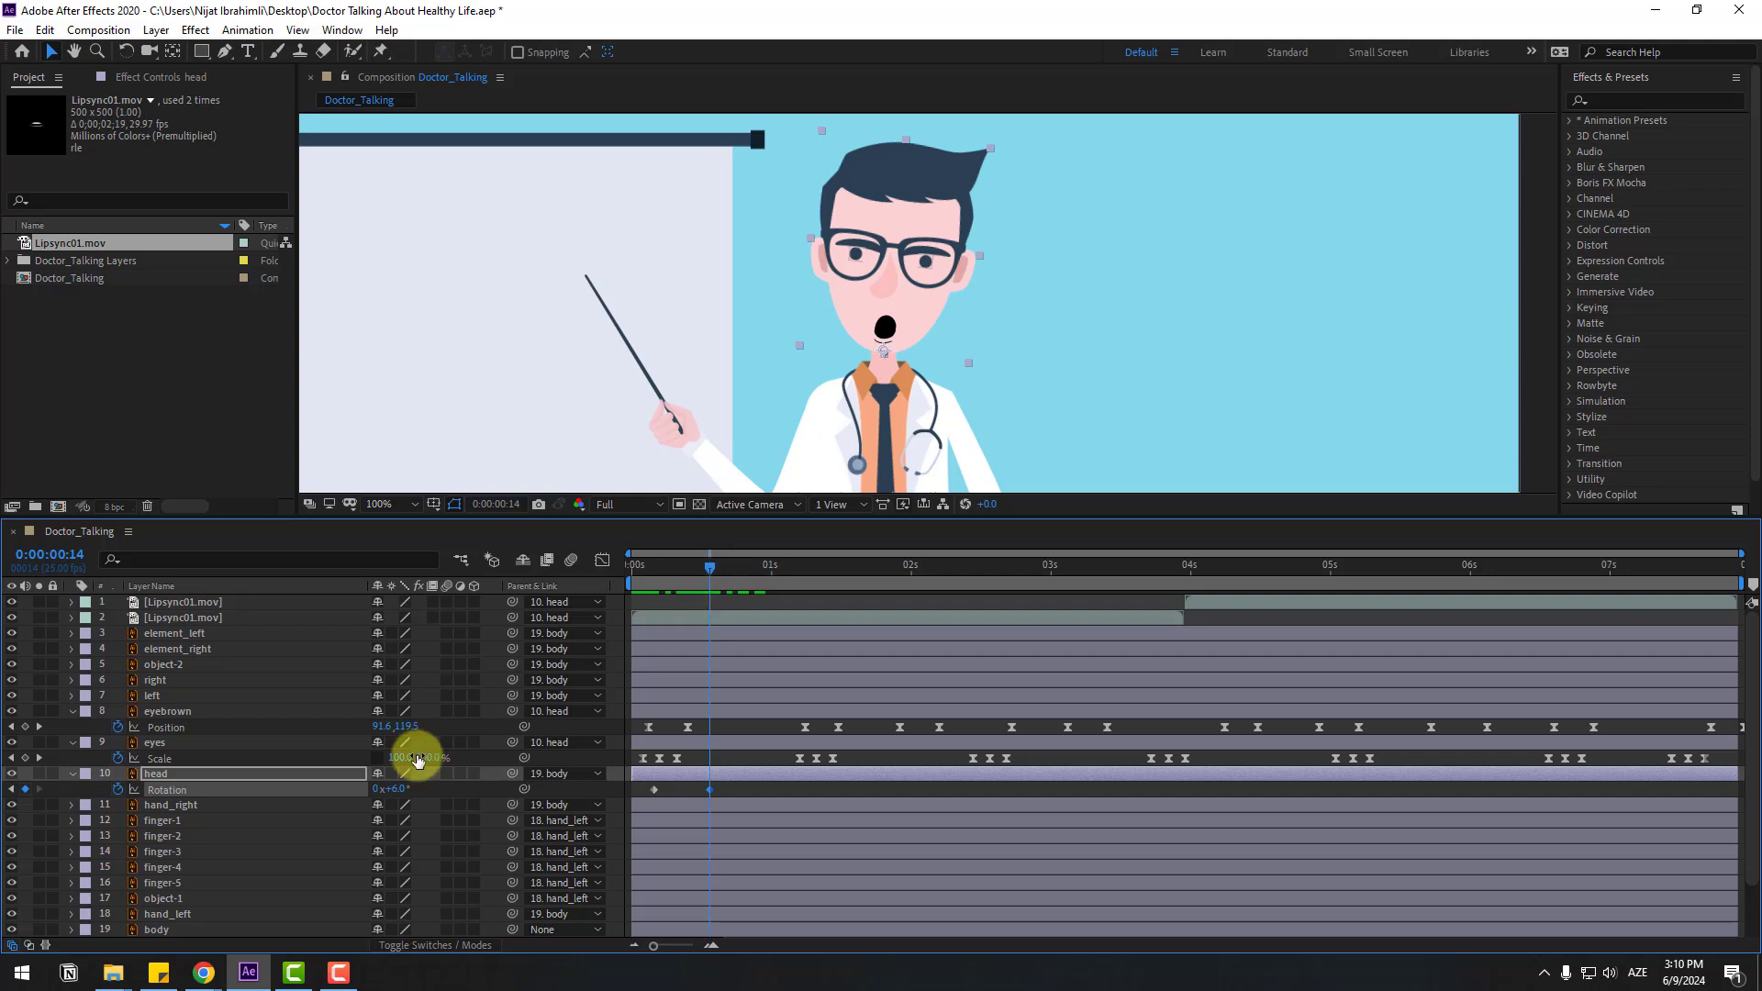
{"action": "left_click", "coordinate": [404, 787]}
{"action": "type", "text": "10"}
{"action": "key", "text": "Return"}
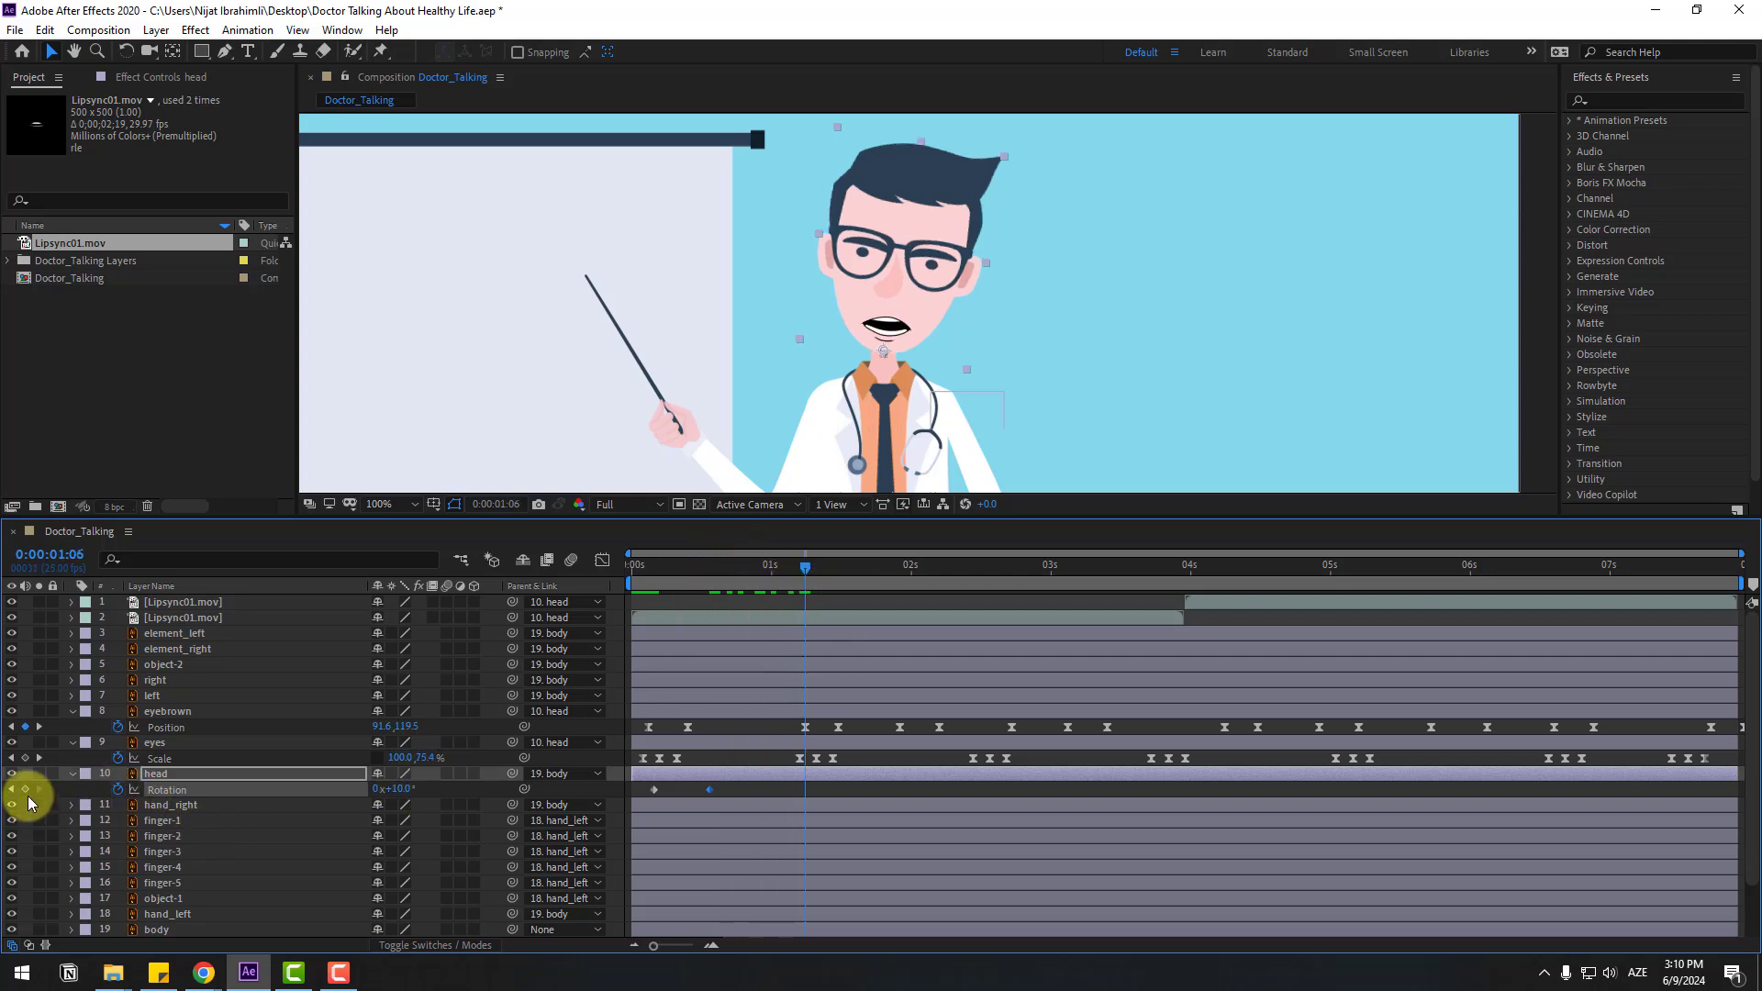
{"action": "key", "text": "shift+Page_Down"}
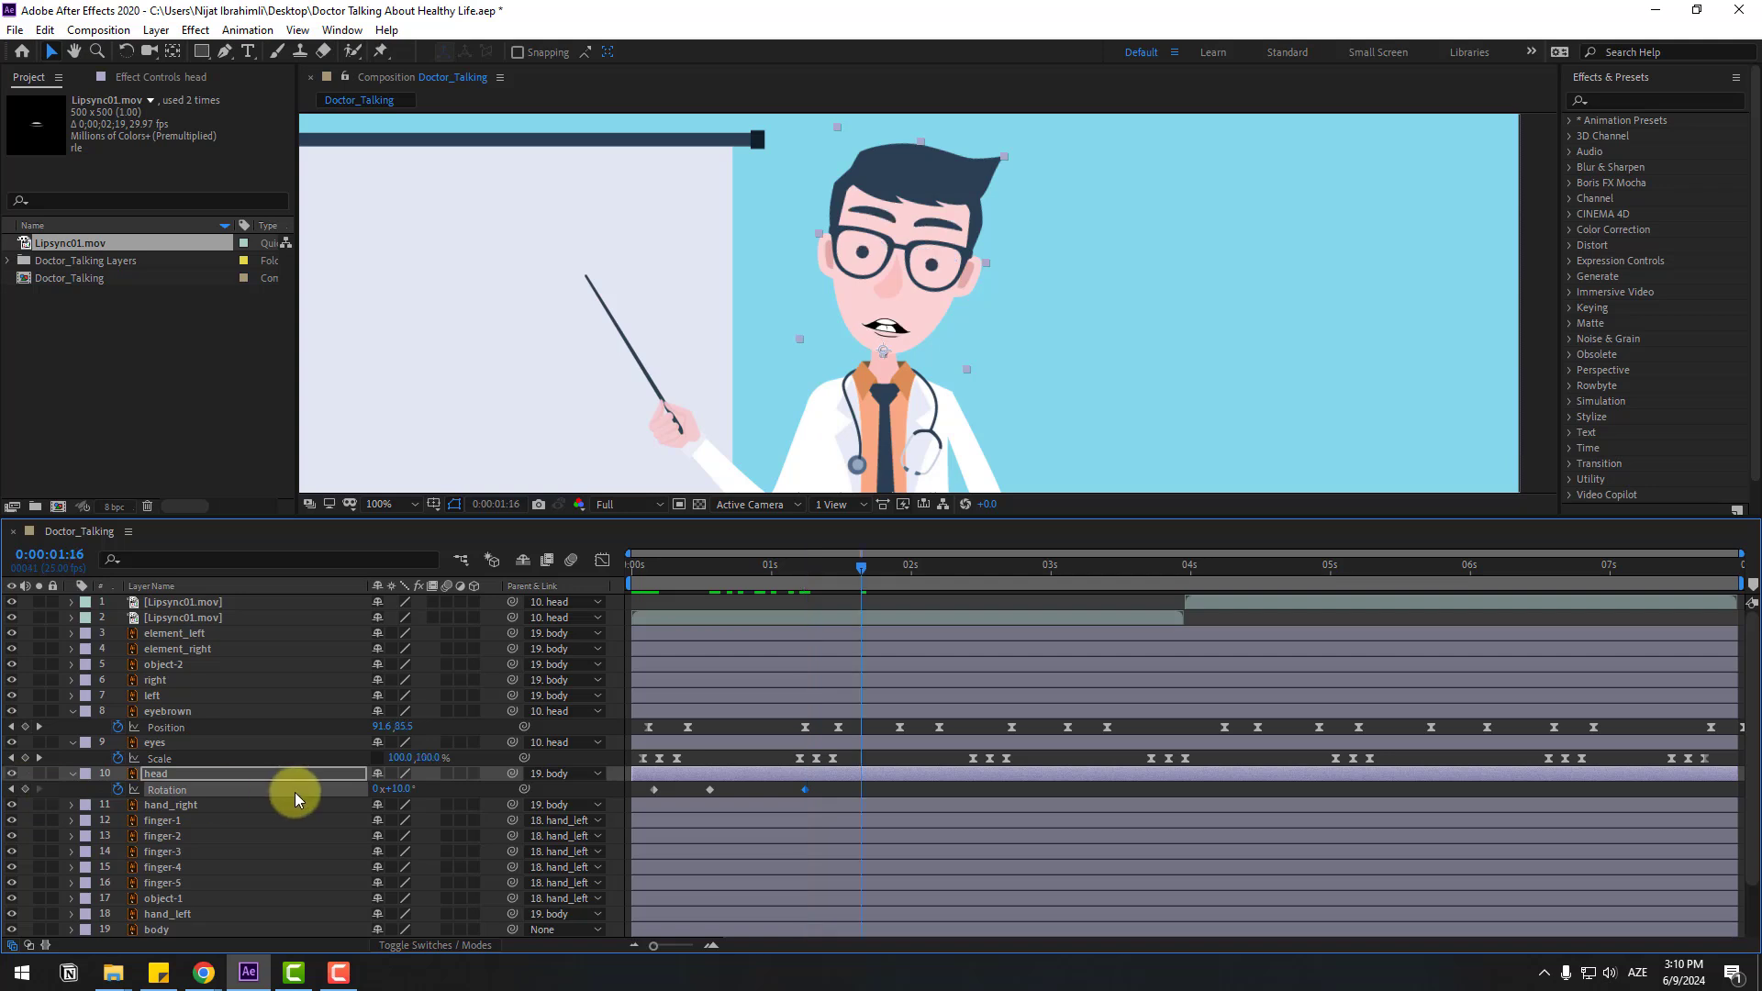
{"action": "left_click", "coordinate": [407, 791]}
{"action": "type", "text": "-5"}
{"action": "key", "text": "Return"}
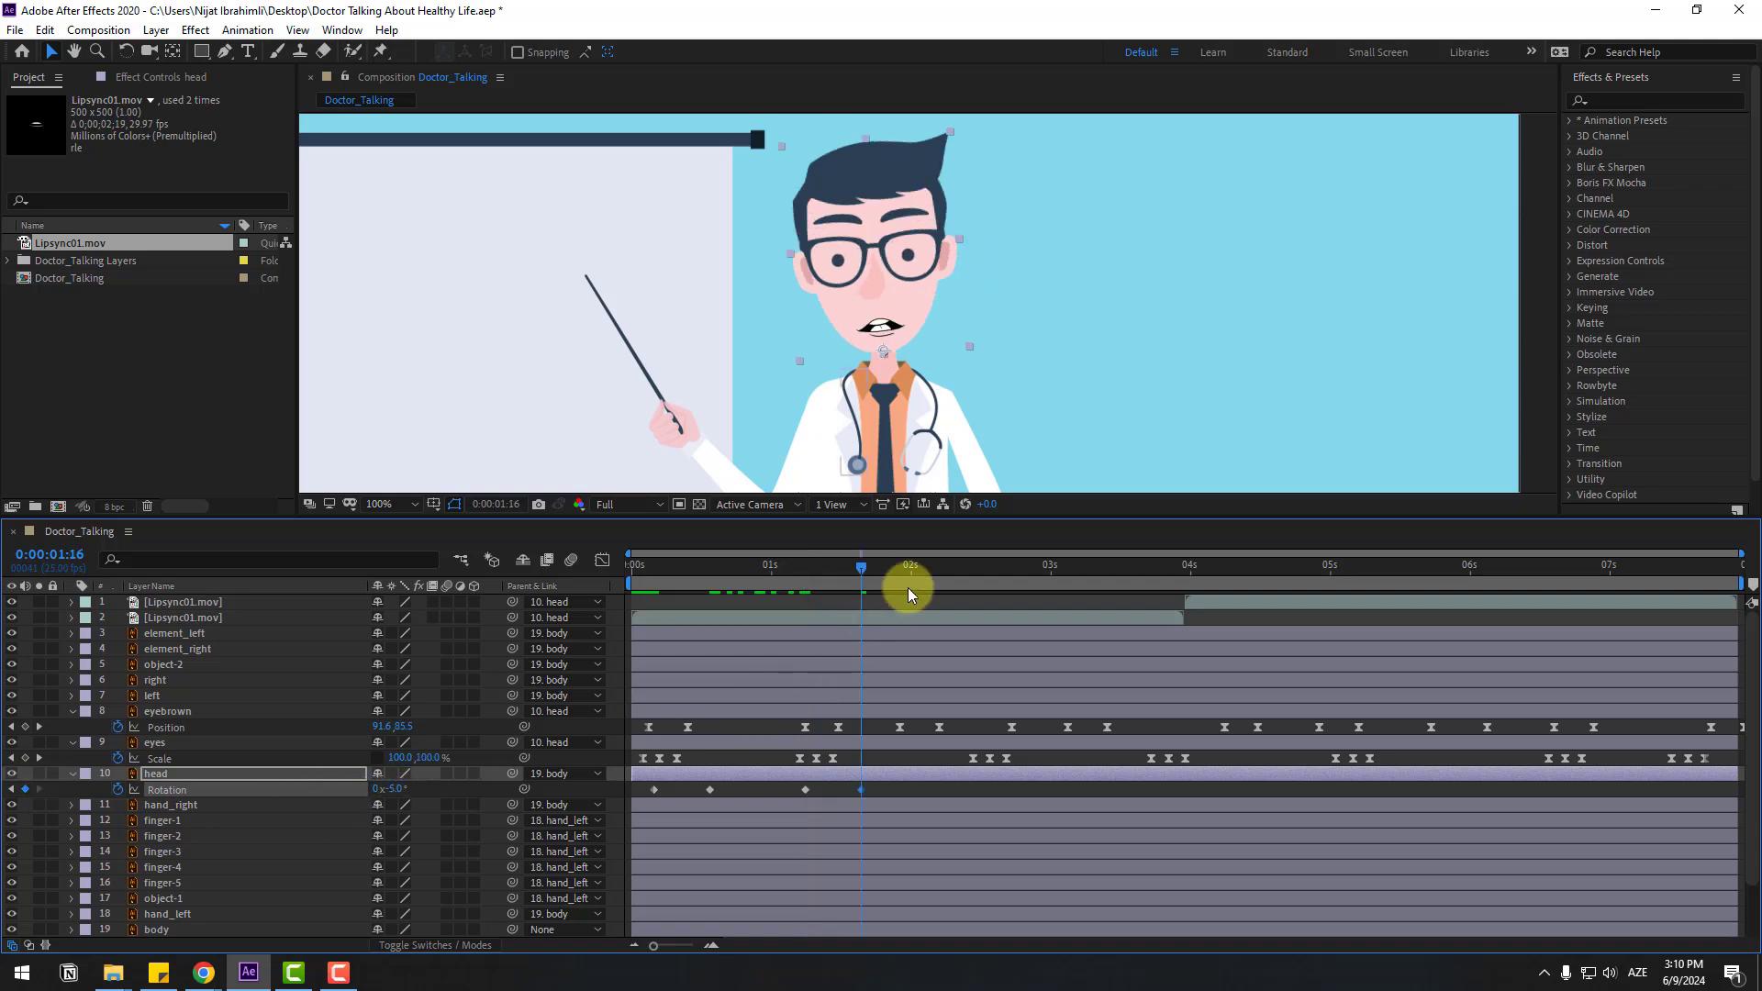
Step: Hold -5° with a keyframe at 2:07, return the head to 0° at 2:17, and select all Rotation keyframes
{"action": "left_click_drag", "start_coordinate": [909, 590], "coordinate": [950, 596]}
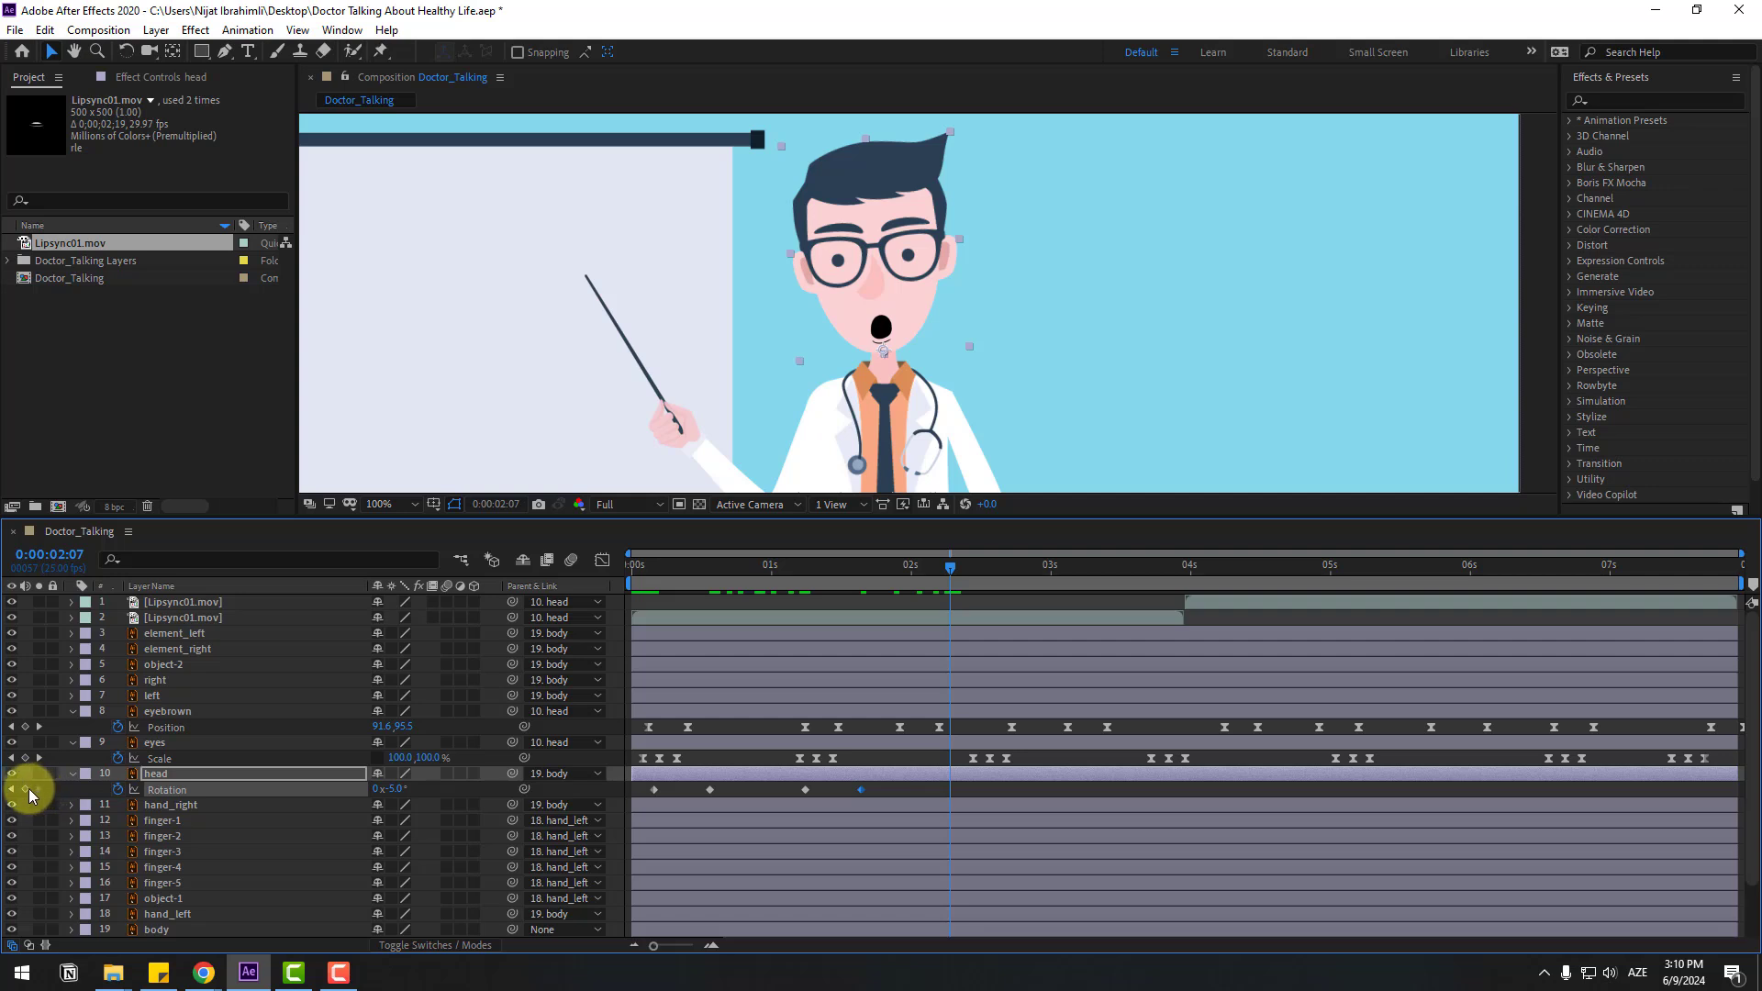
{"action": "left_click", "coordinate": [25, 789]}
{"action": "key", "text": "shift+Page_Down"}
{"action": "left_click", "coordinate": [385, 789]}
{"action": "type", "text": "0"}
{"action": "key", "text": "Return"}
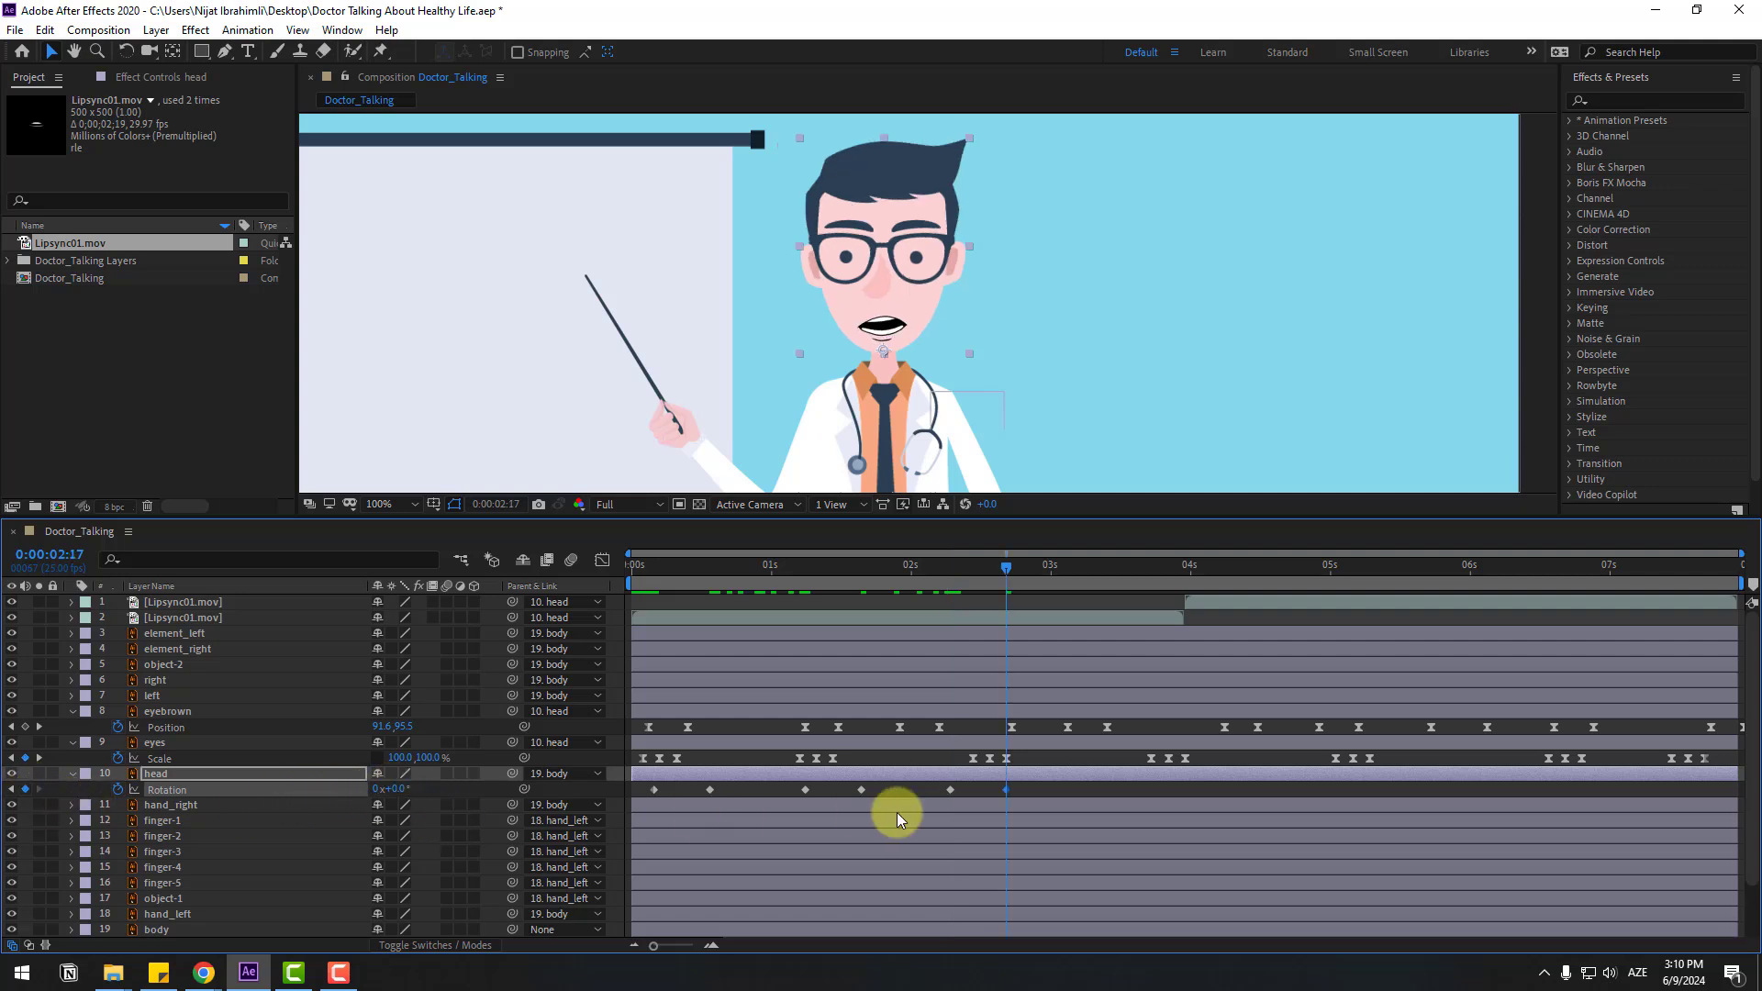
{"action": "left_click_drag", "start_coordinate": [1022, 789], "coordinate": [655, 790]}
Step: Easy Ease the head Rotation keyframes, copy them, and paste at 3:12 and 6:18
{"action": "right_click", "coordinate": [655, 789]}
{"action": "mouse_move", "coordinate": [814, 787]}
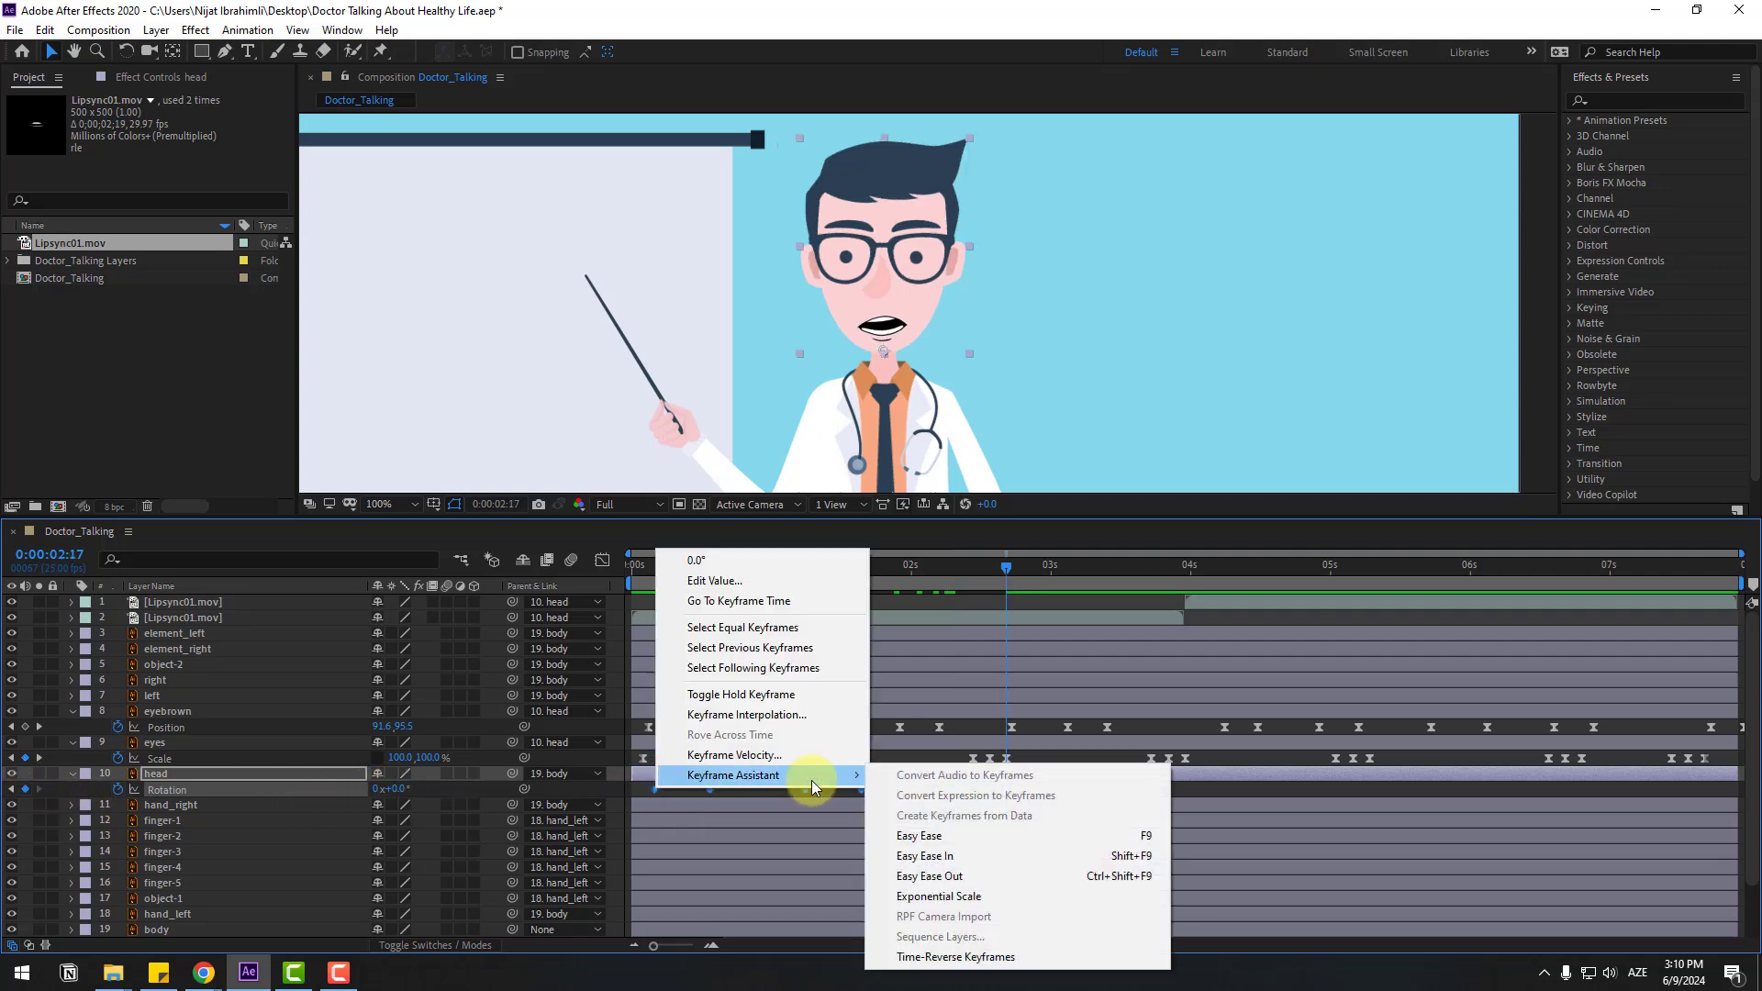
{"action": "left_click", "coordinate": [946, 833]}
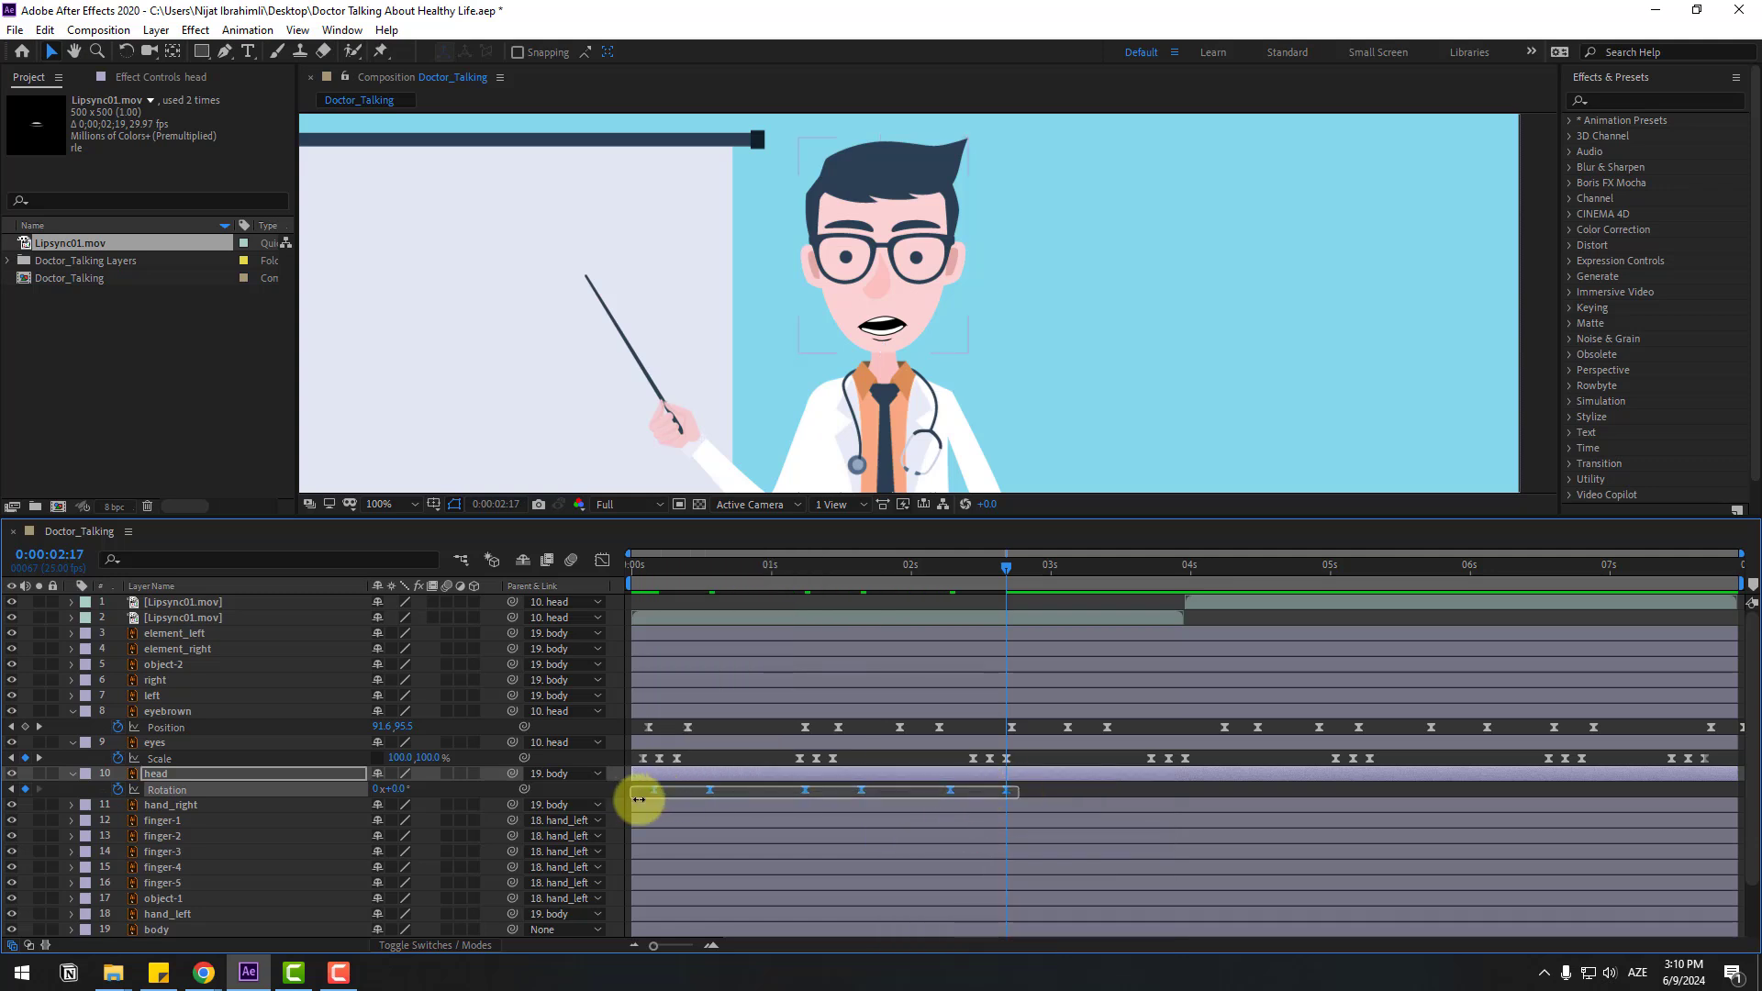
{"action": "key", "text": "ctrl+c"}
{"action": "key", "text": "shift+Page_Down"}
{"action": "key", "text": "shift+Page_Down"}
{"action": "key", "text": "ctrl+v"}
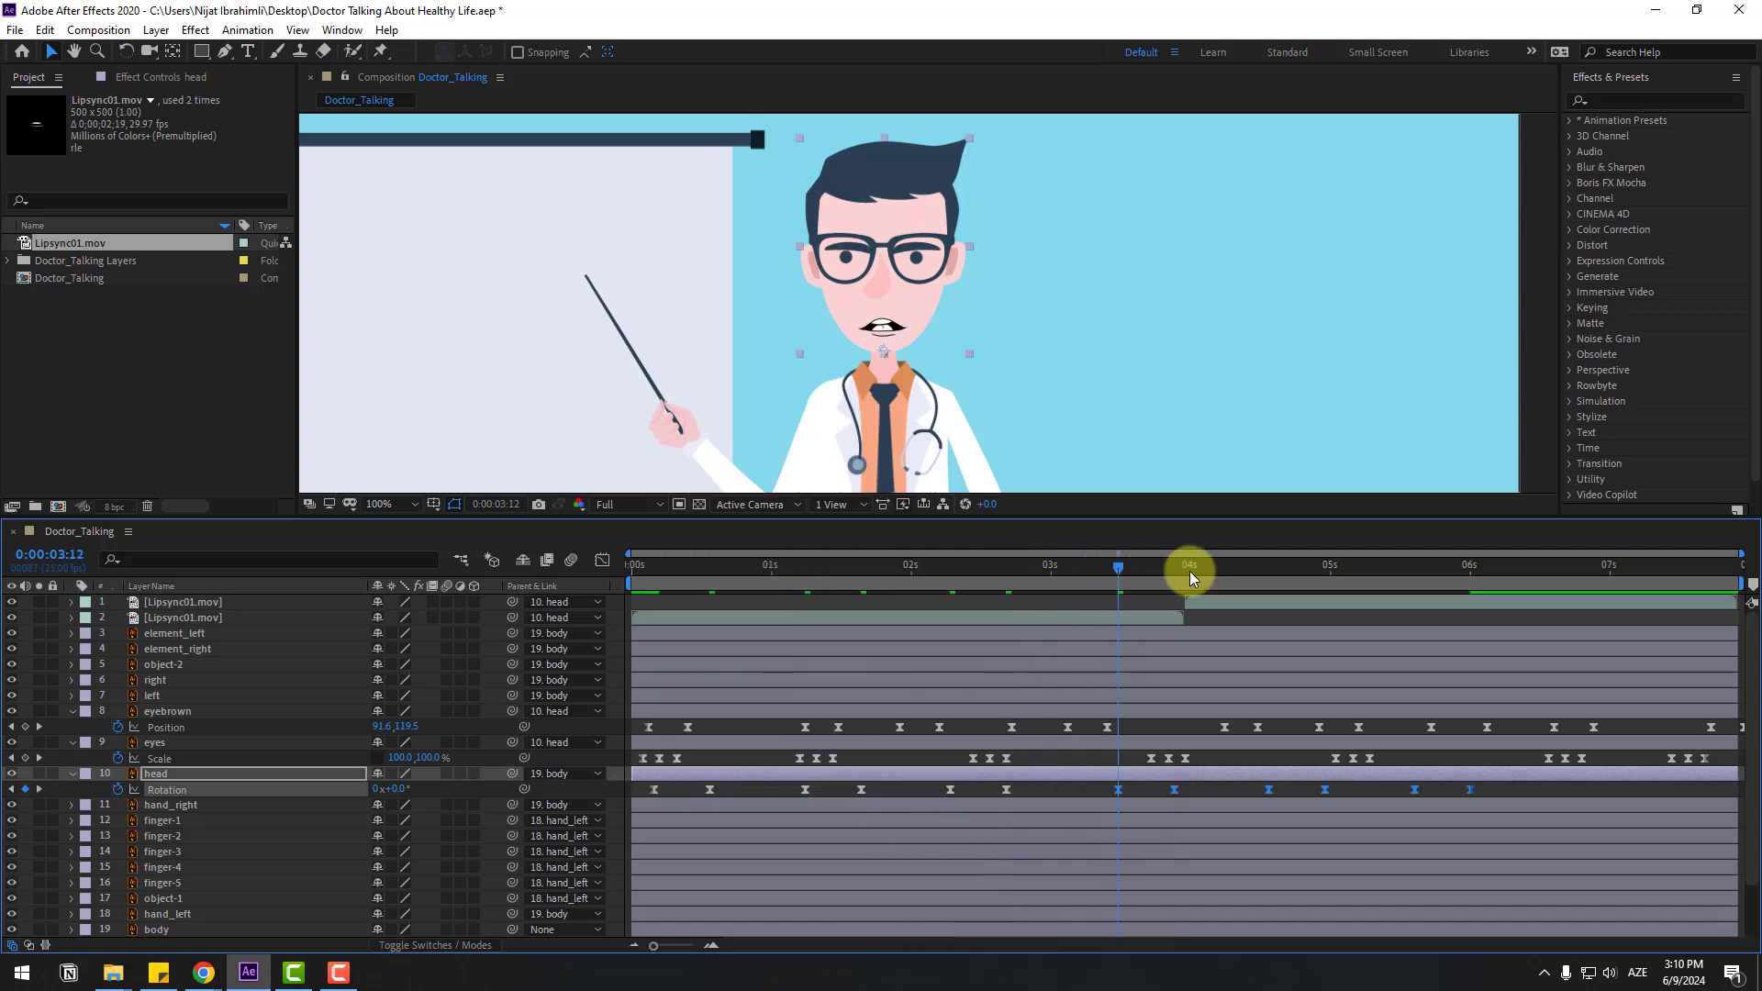
{"action": "left_click_drag", "start_coordinate": [1190, 576], "coordinate": [1567, 554]}
{"action": "key", "text": "ctrl+v"}
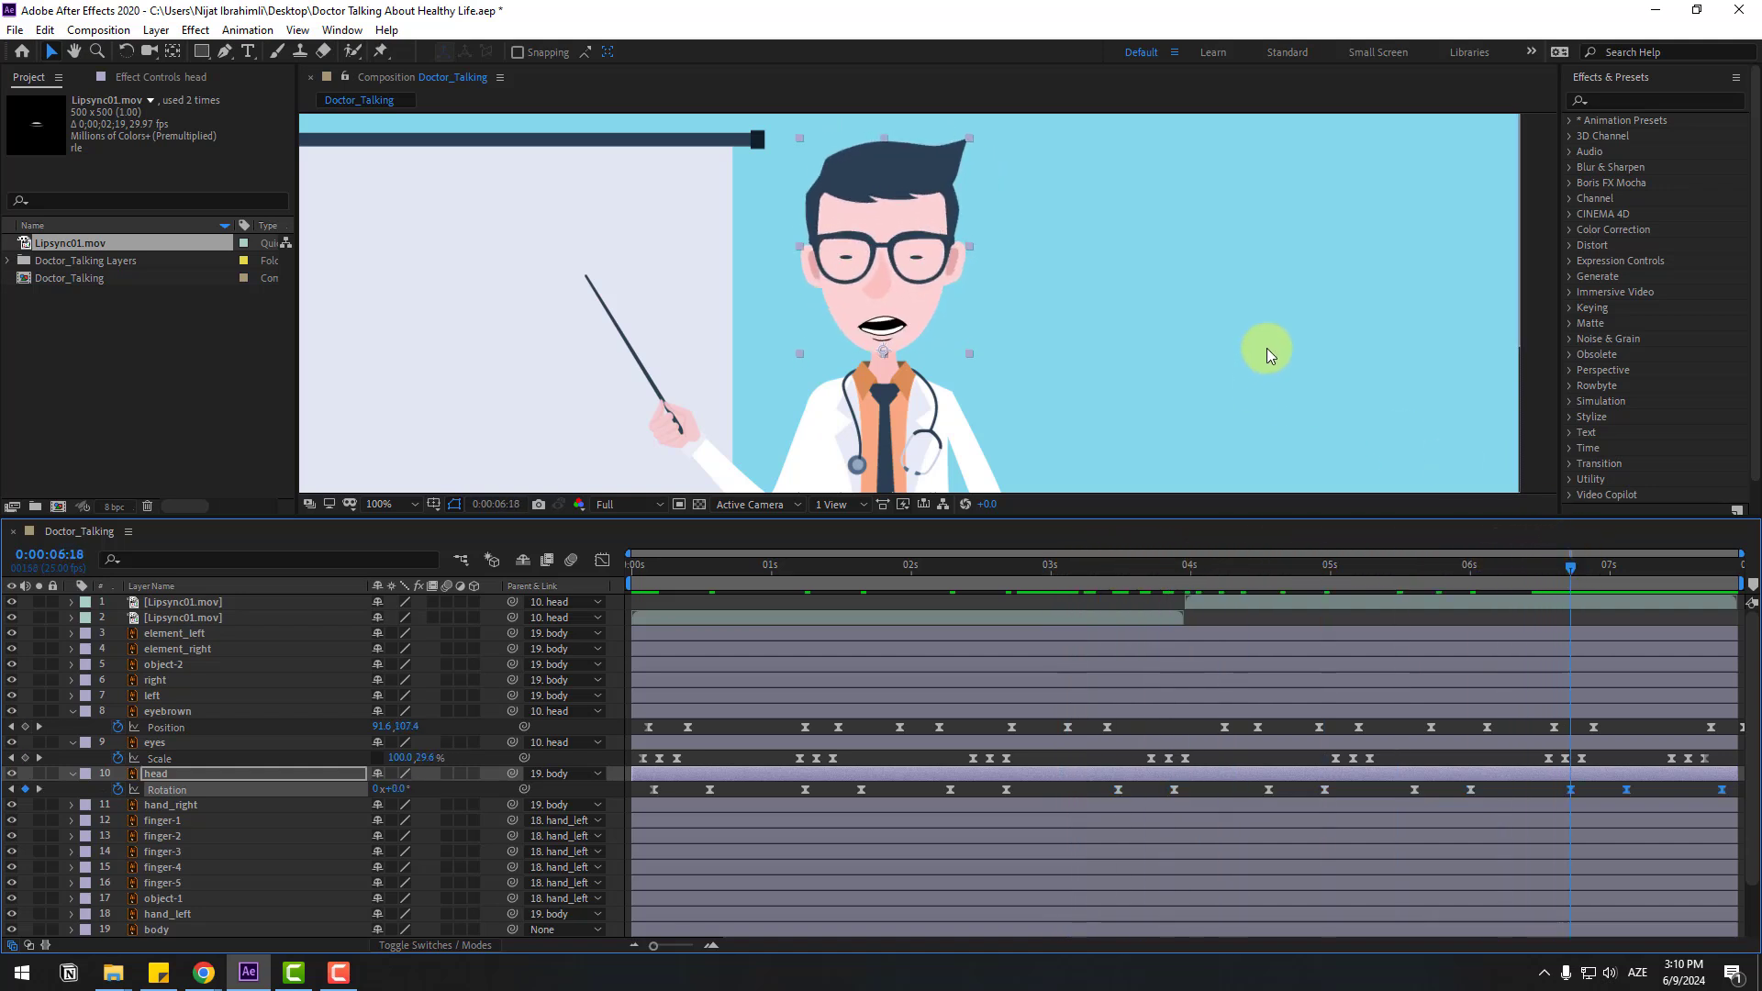
Step: Preview the head sway, step through the early frames, and reselect the head layer
{"action": "key", "text": "space"}
{"action": "key", "text": "comma"}
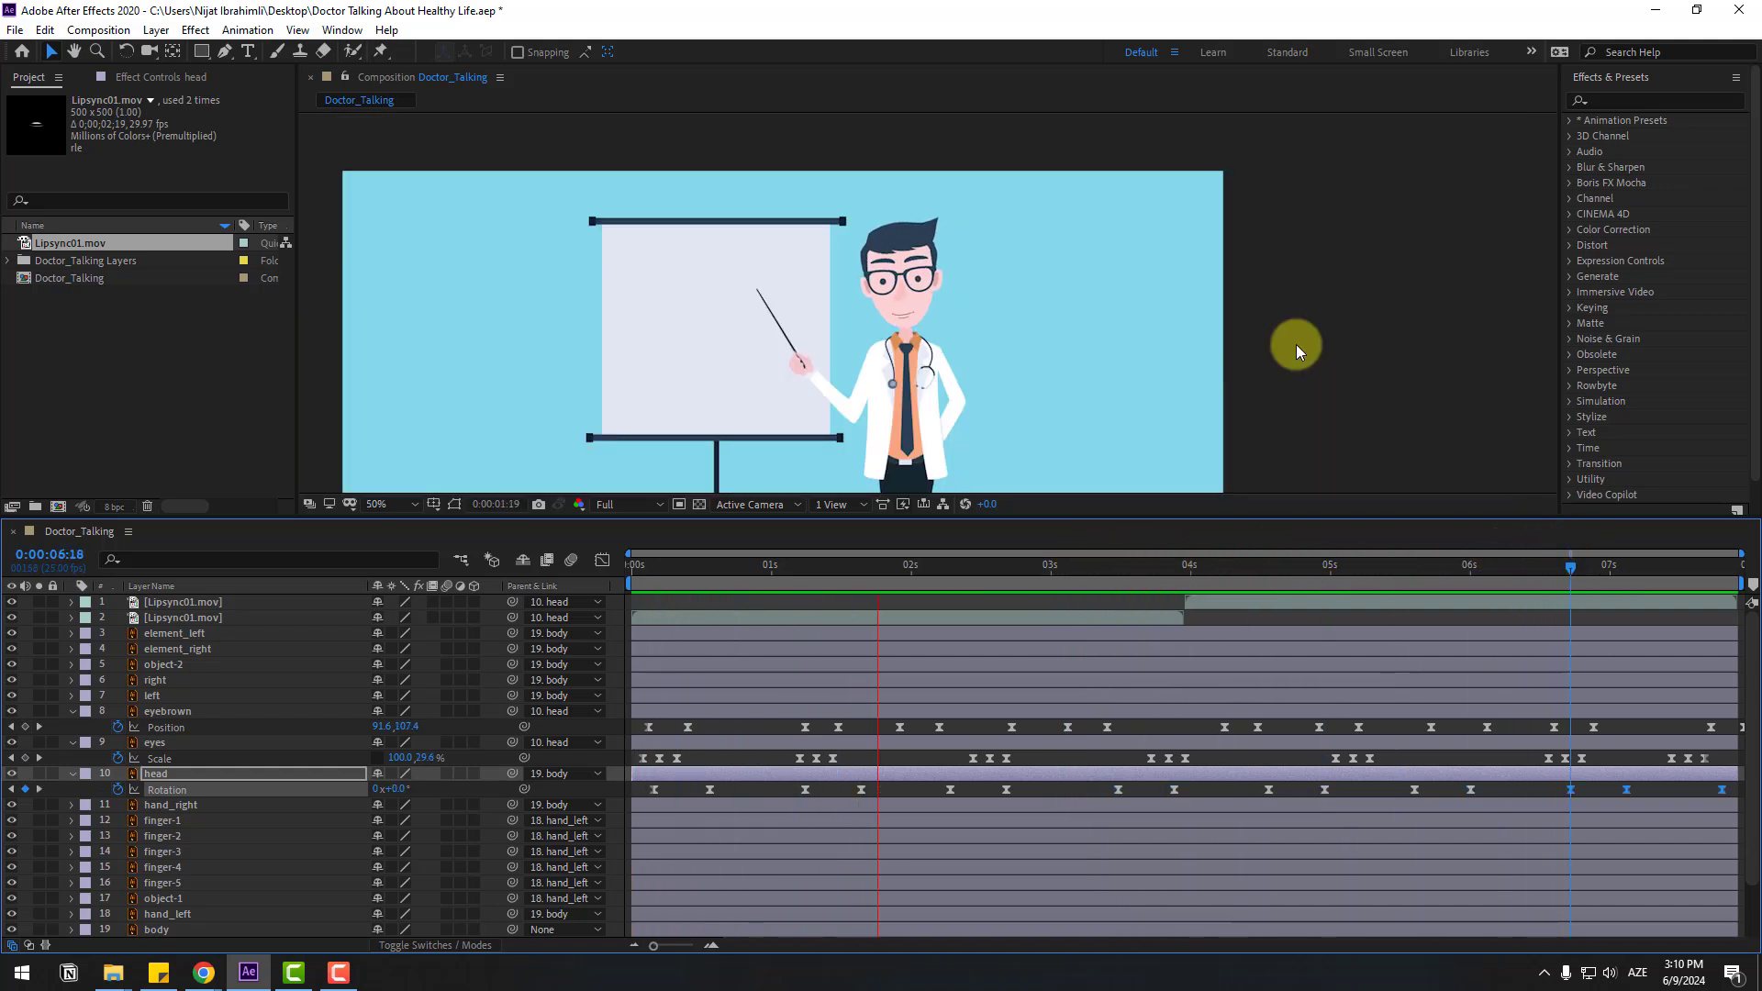
{"action": "left_click", "coordinate": [687, 563]}
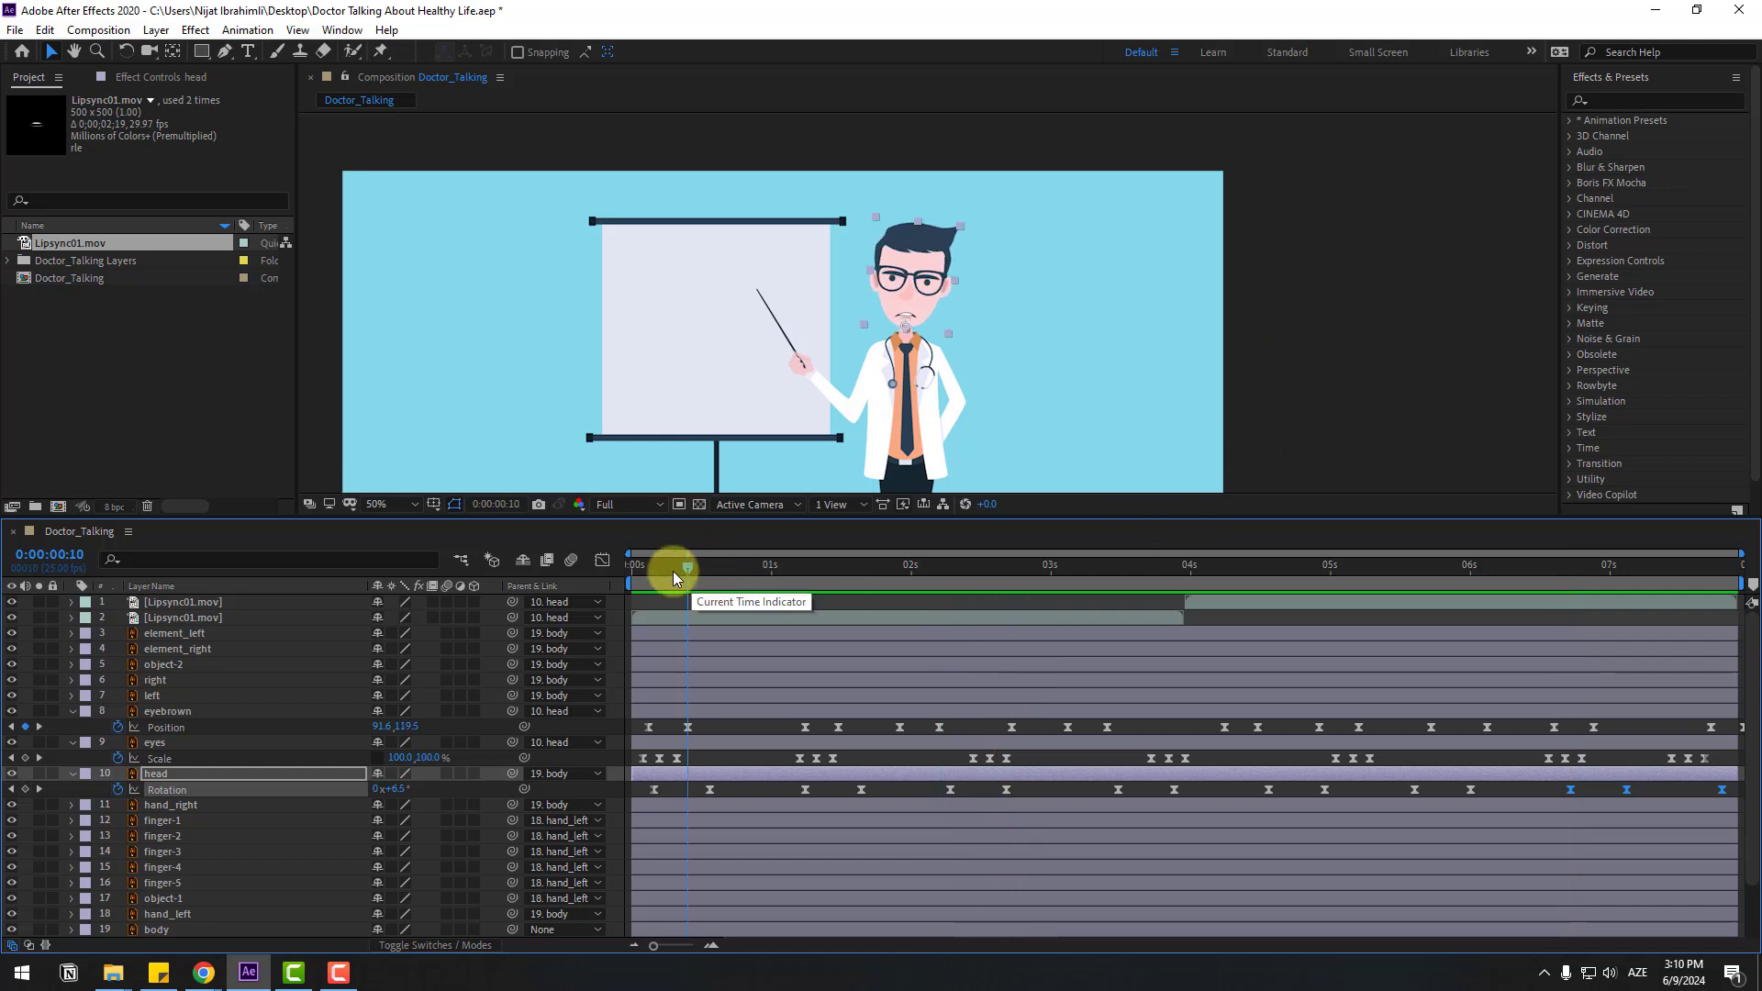
{"action": "left_click_drag", "start_coordinate": [669, 571], "coordinate": [651, 569]}
{"action": "key", "text": "Page_Down"}
{"action": "key", "text": "Page_Down"}
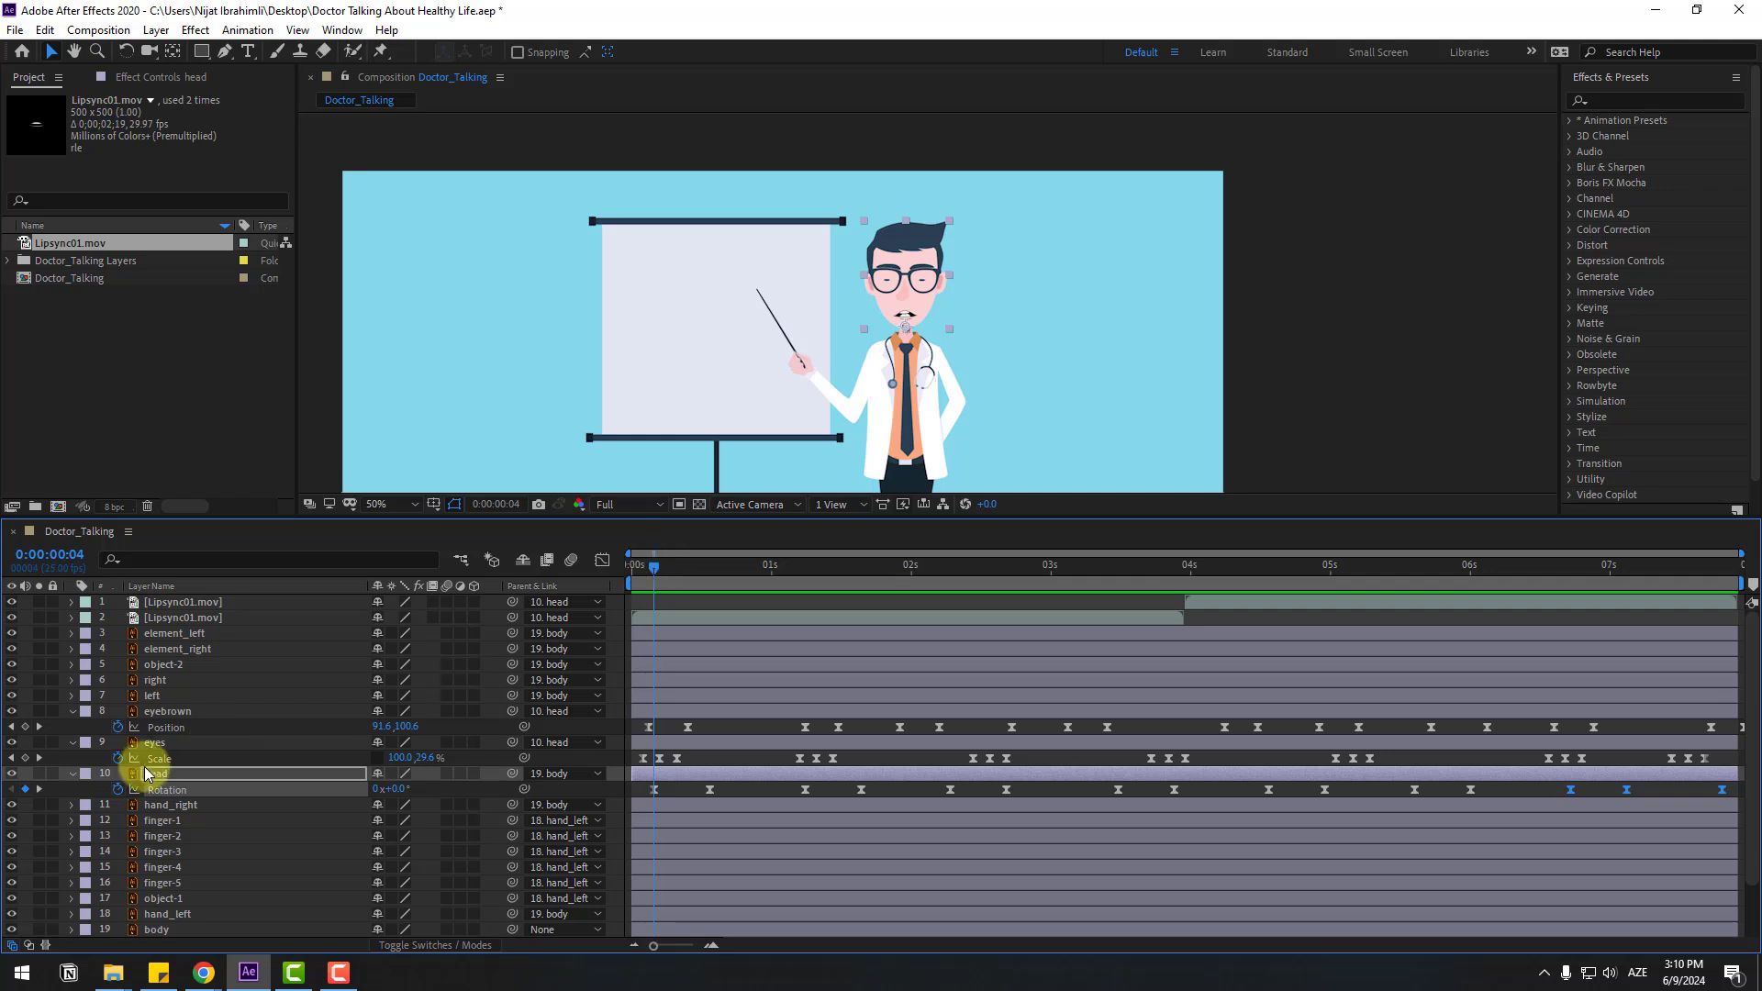
{"action": "left_click", "coordinate": [149, 776]}
Step: Keyframe head Position, nudge it down to 38.9 and back to 30.9, then Easy Ease
{"action": "key", "text": "shift+p"}
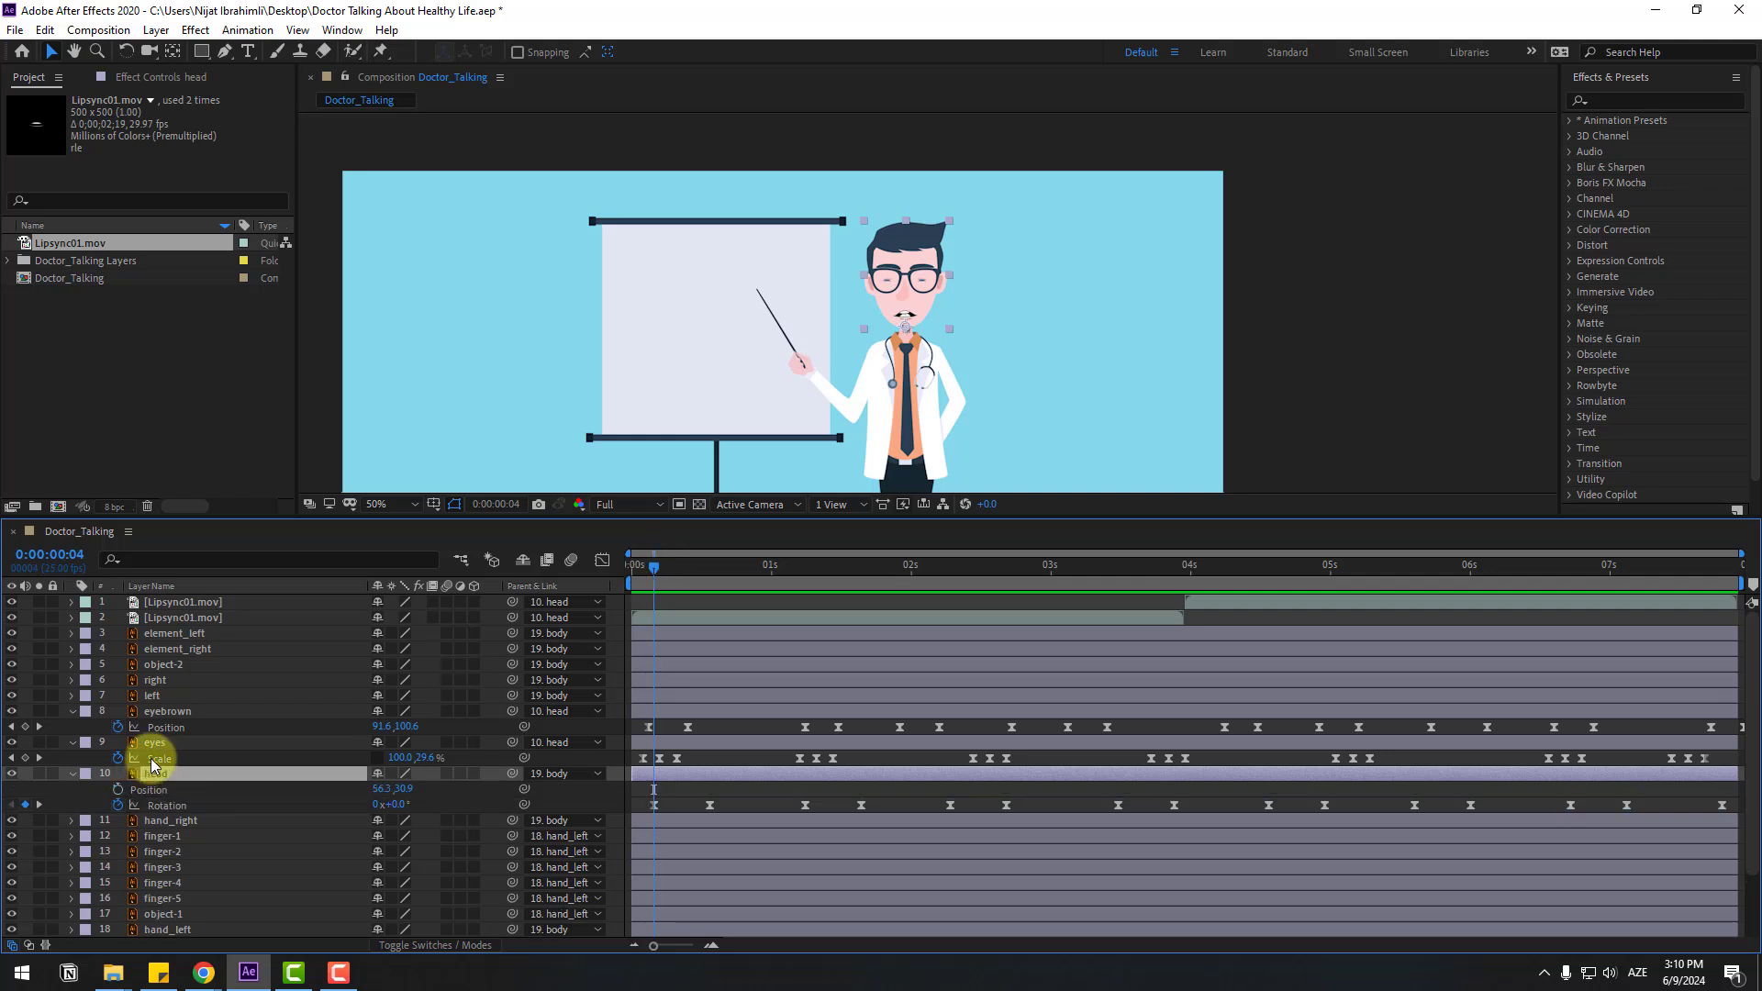
{"action": "left_click", "coordinate": [117, 789]}
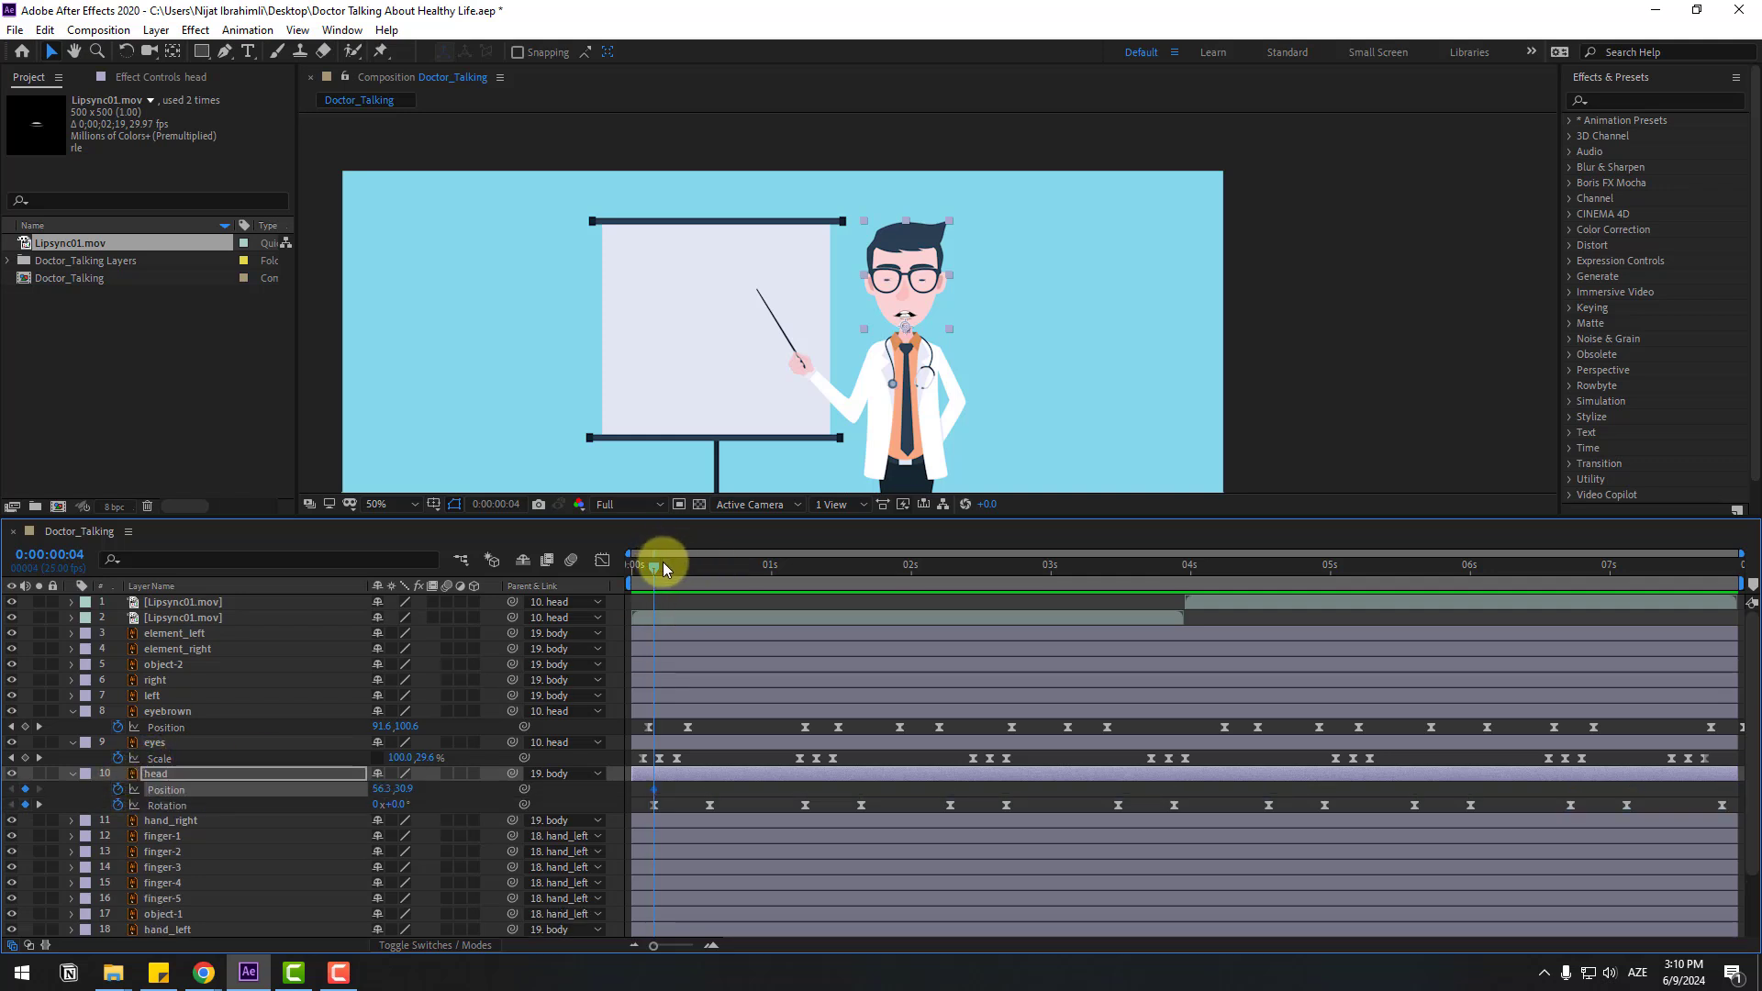
{"action": "left_click_drag", "start_coordinate": [662, 564], "coordinate": [681, 563]}
{"action": "scroll", "coordinate": [977, 329], "scroll_direction": "up", "scroll_amount": 2}
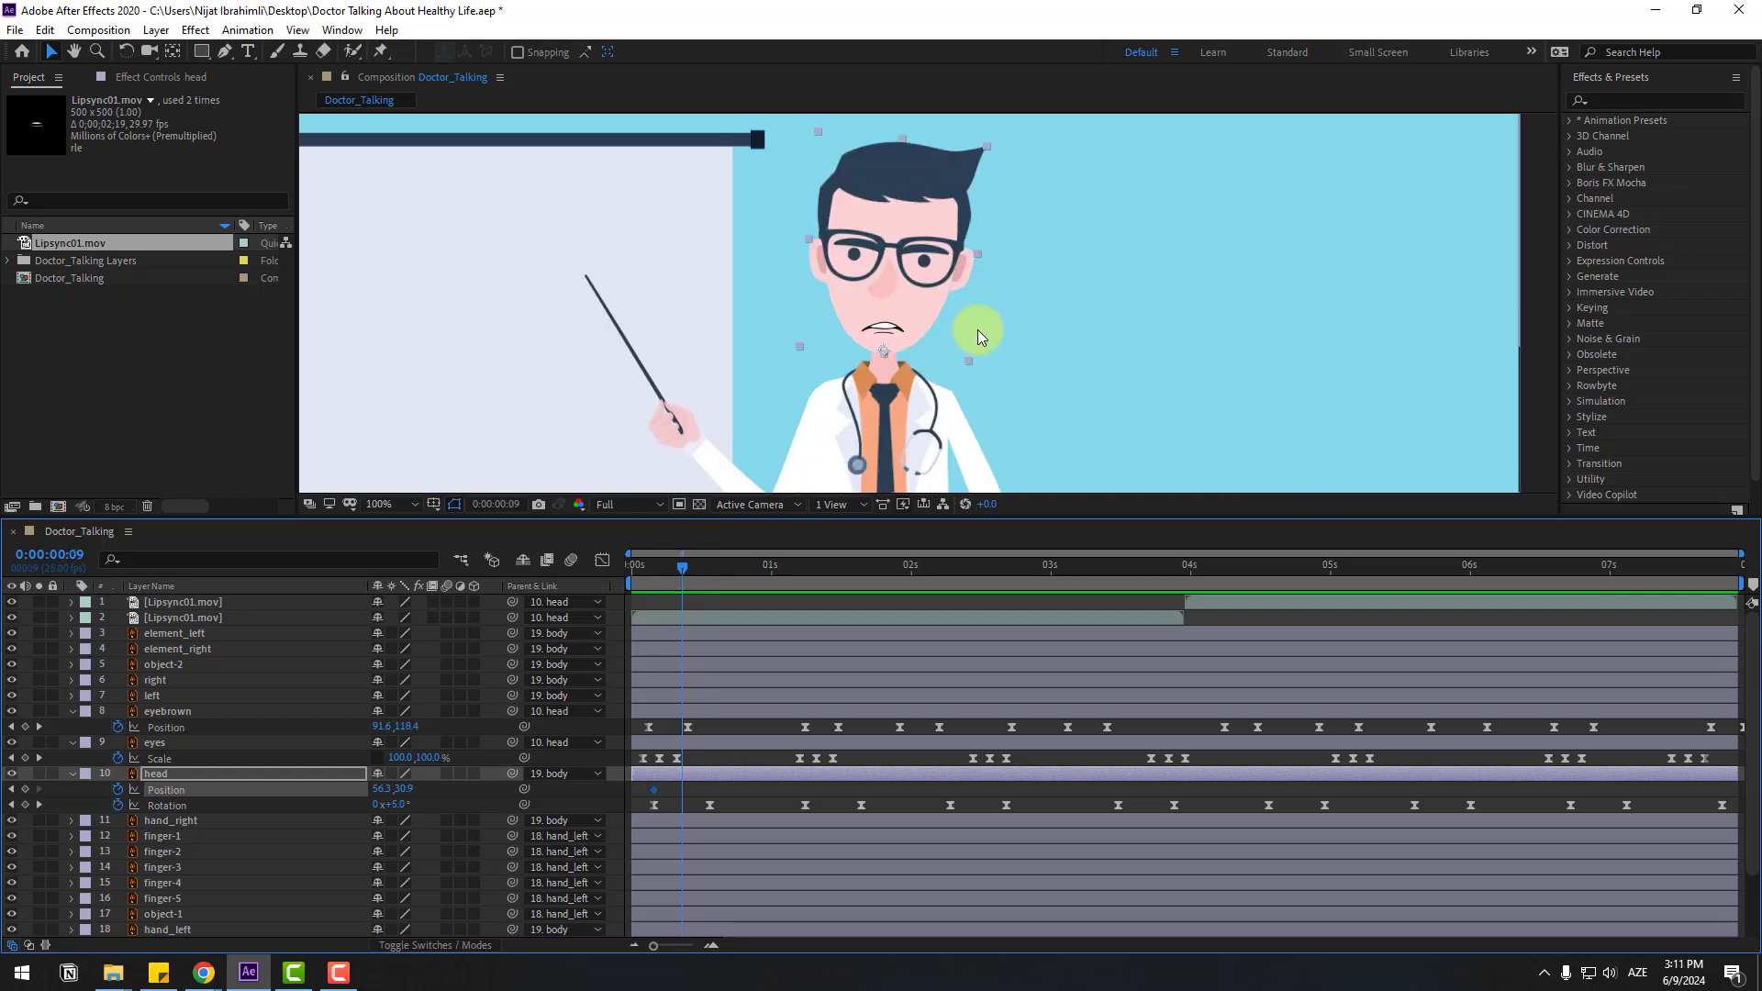
{"action": "key", "text": "Down"}
{"action": "key", "text": "Down"}
{"action": "key", "text": "Down"}
{"action": "key", "text": "Down"}
{"action": "key", "text": "Down"}
{"action": "key", "text": "Down"}
{"action": "key", "text": "Down"}
{"action": "key", "text": "Down"}
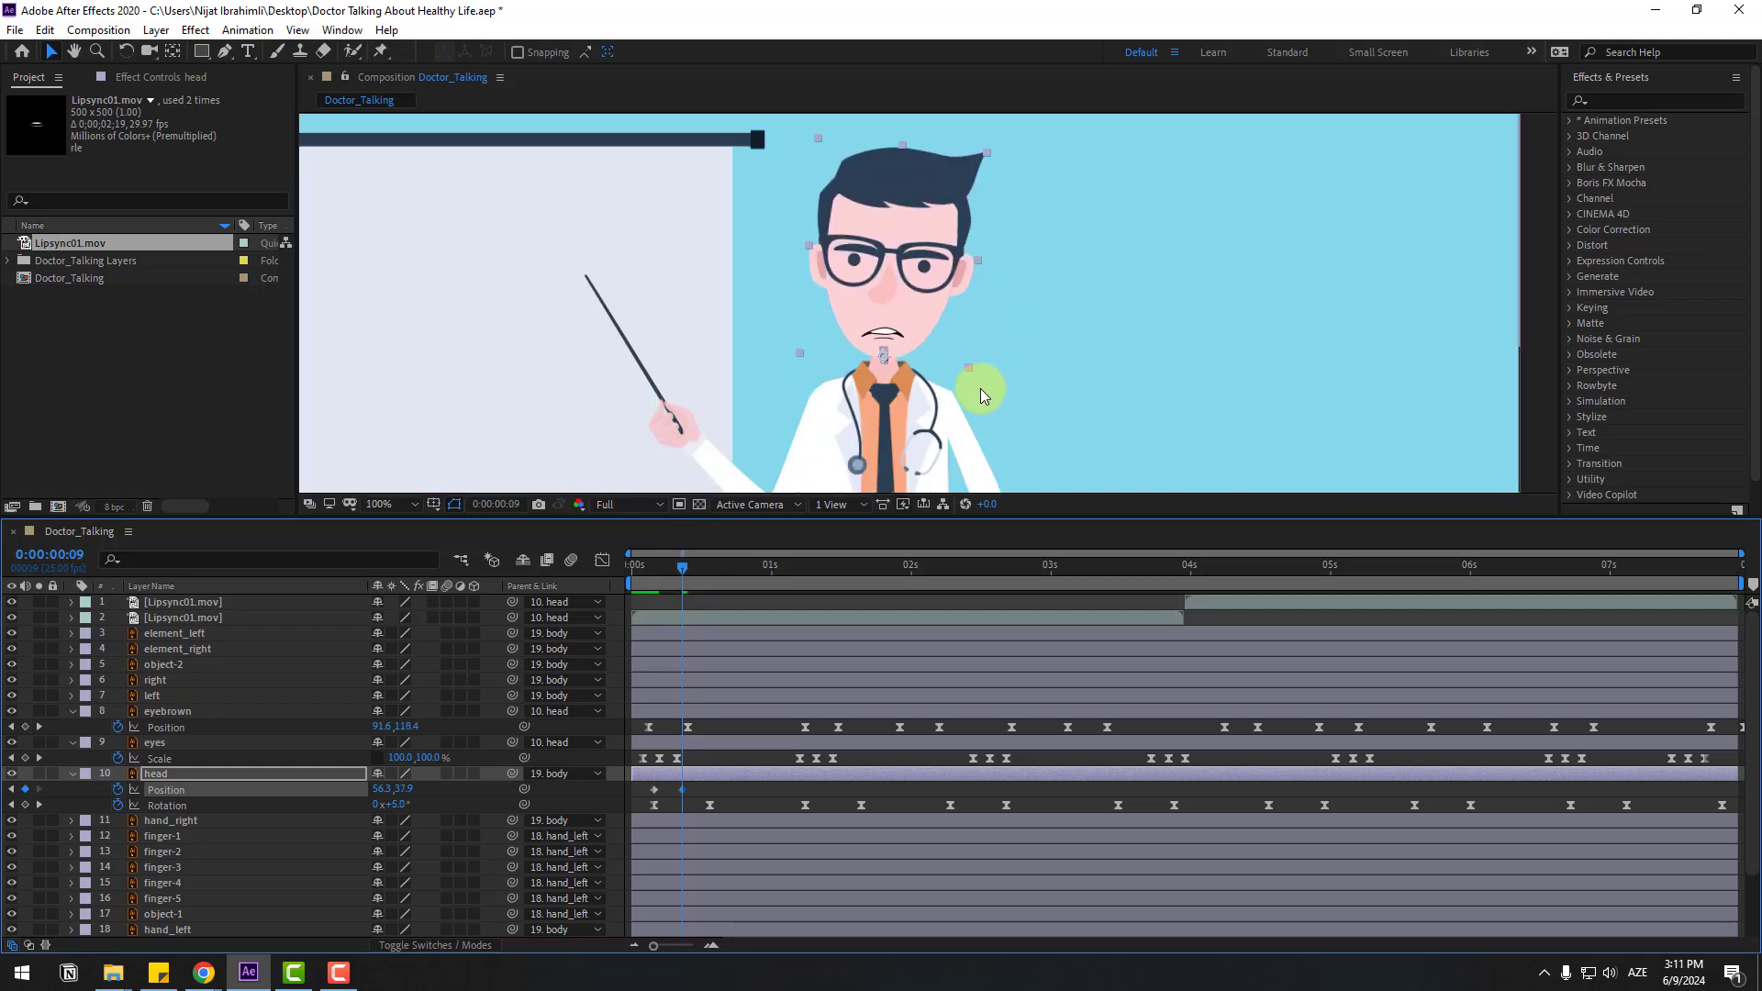
{"action": "left_click_drag", "start_coordinate": [686, 570], "coordinate": [709, 571]}
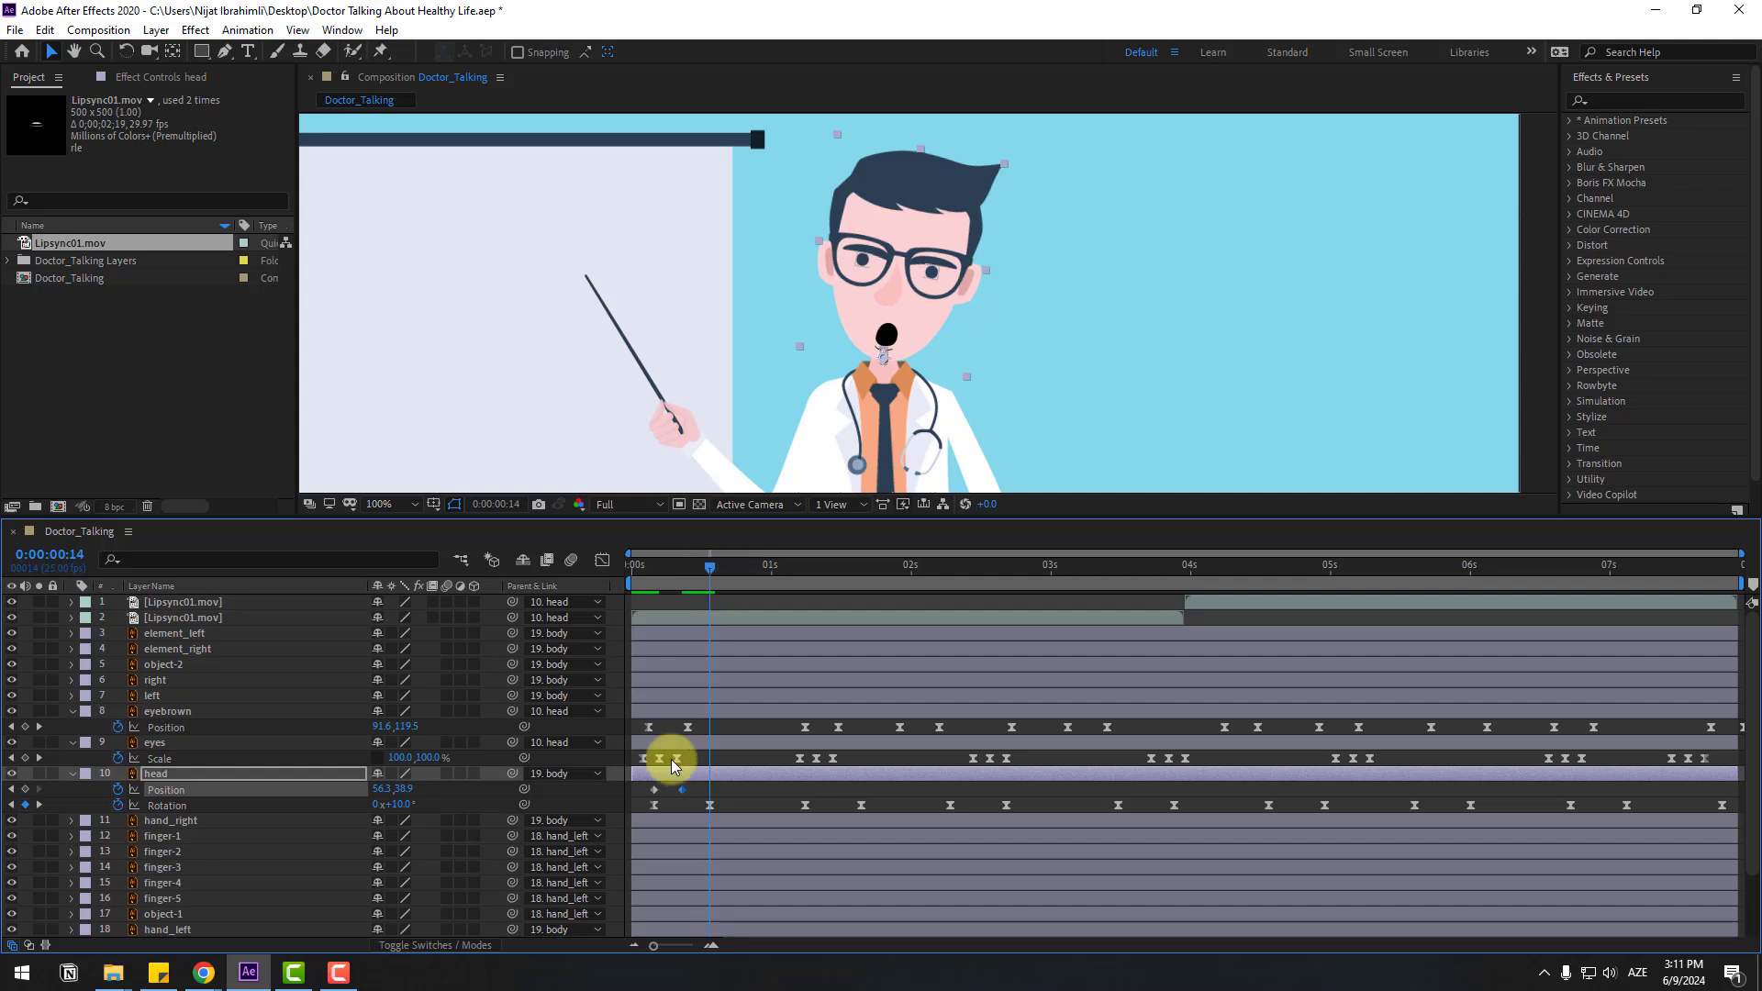
{"action": "key", "text": "ctrl+z"}
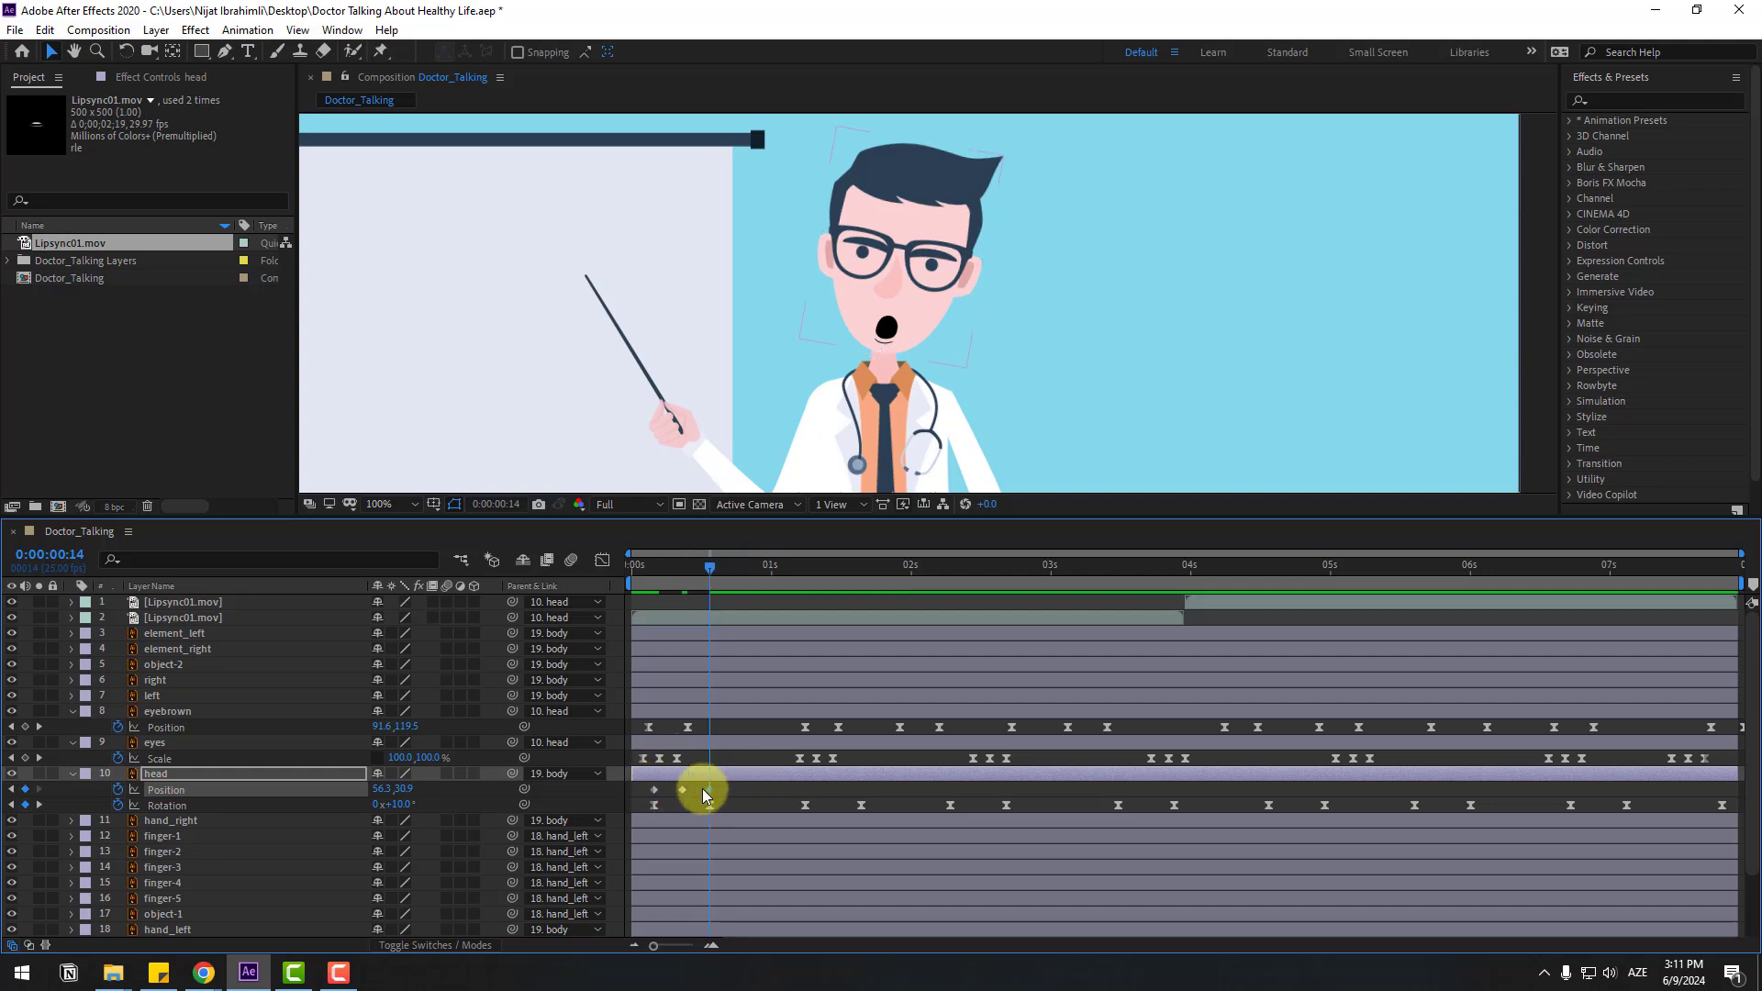
{"action": "right_click", "coordinate": [656, 789]}
{"action": "mouse_move", "coordinate": [771, 777]}
{"action": "left_click", "coordinate": [922, 831]}
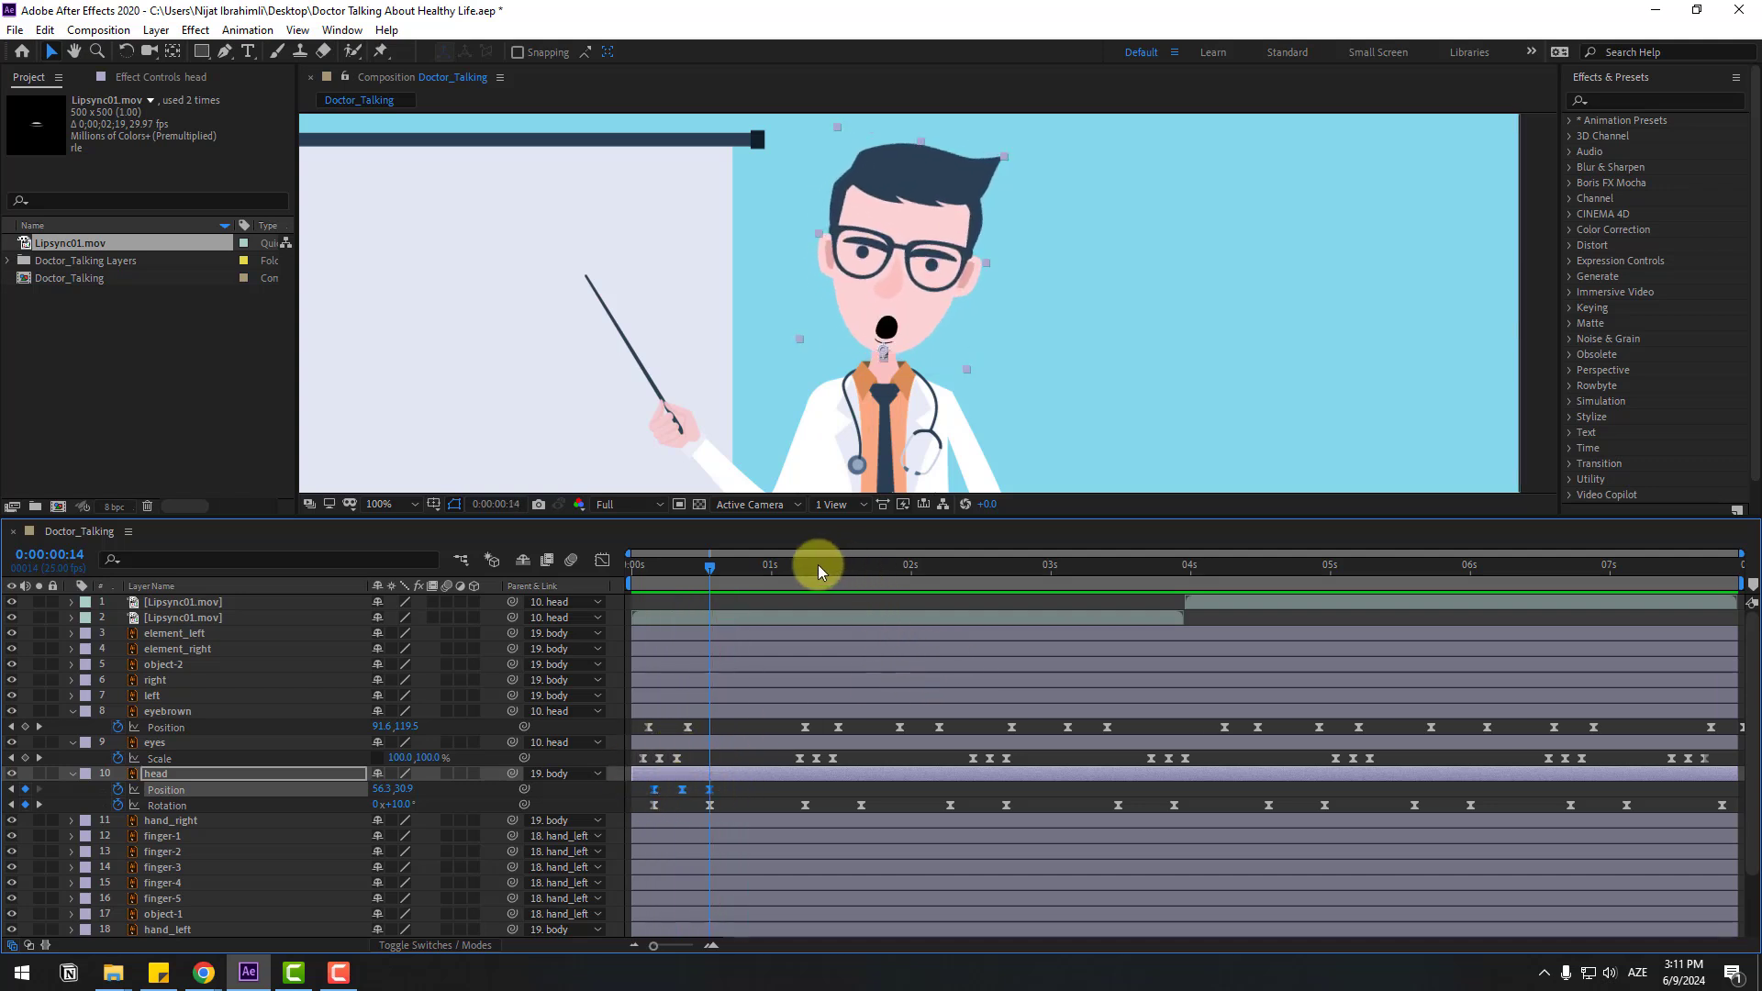
Step: Paste the head bob keyframes at 2:07, 3:12, 4:14, 5:15 and 6:18
{"action": "left_click_drag", "start_coordinate": [795, 575], "coordinate": [949, 572]}
{"action": "key", "text": "ctrl+v"}
{"action": "key", "text": "ctrl+v"}
{"action": "left_click", "coordinate": [1118, 564]}
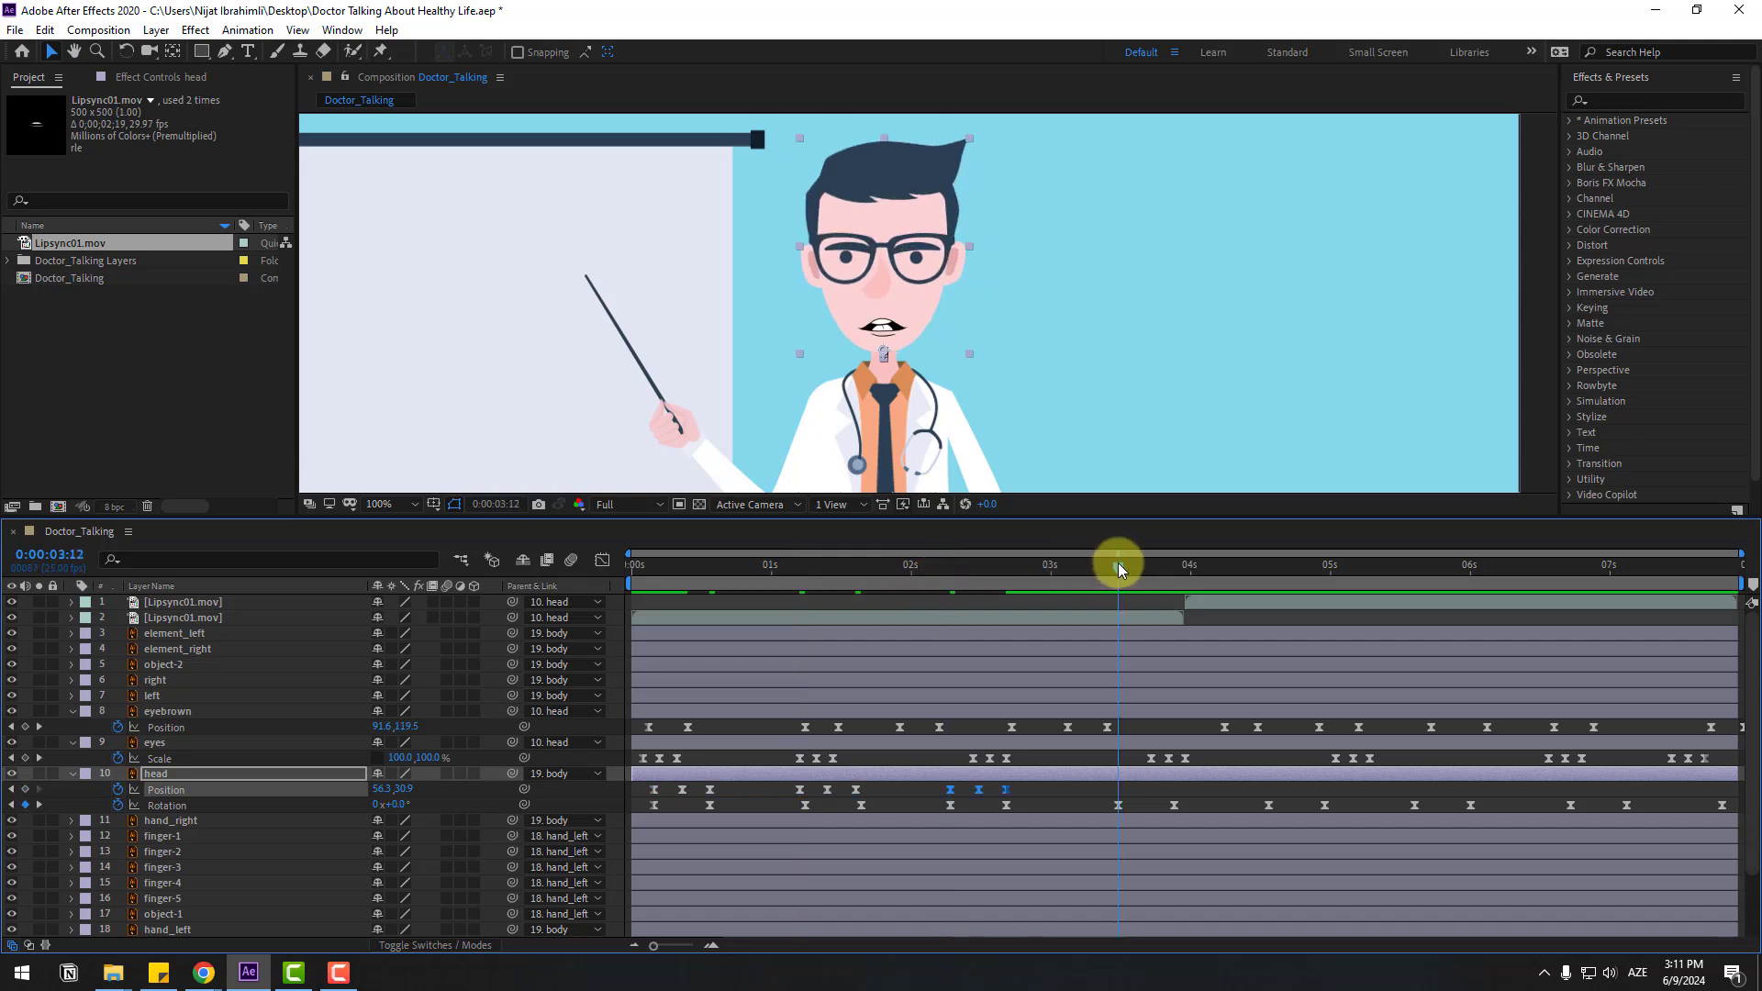
{"action": "key", "text": "ctrl+v"}
{"action": "left_click", "coordinate": [1259, 567]}
{"action": "key", "text": "ctrl+v"}
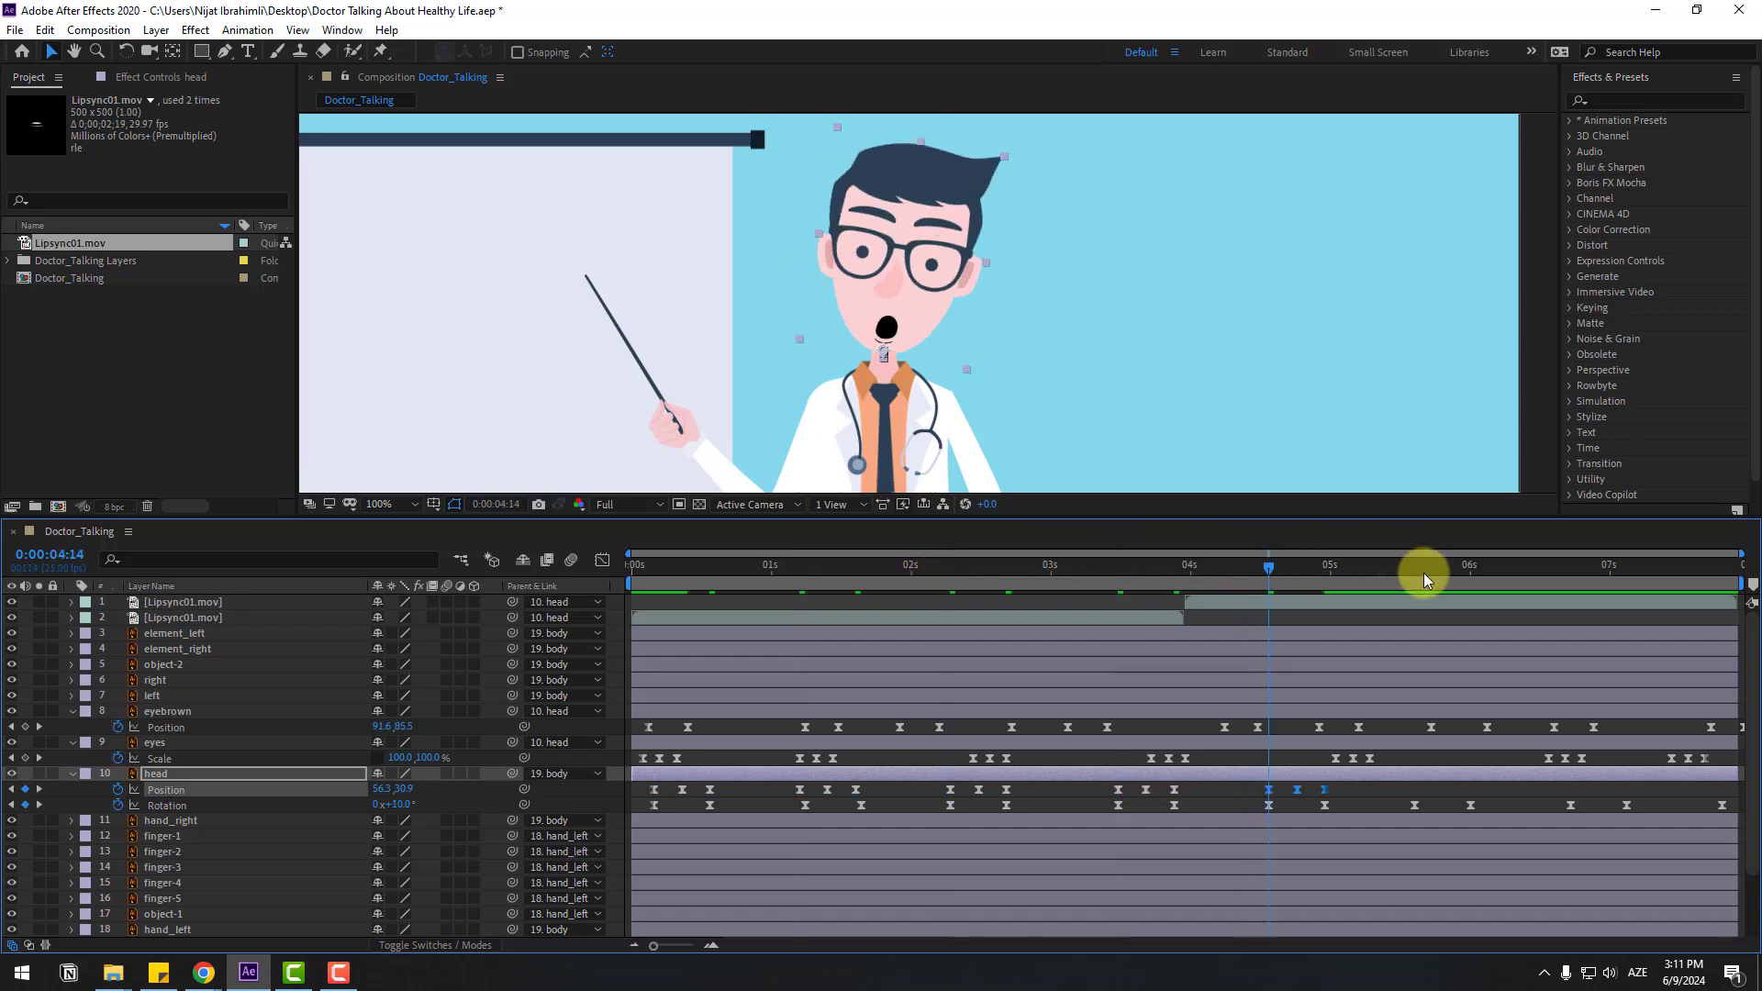
{"action": "left_click", "coordinate": [1415, 571]}
{"action": "key", "text": "ctrl+v"}
{"action": "left_click", "coordinate": [1571, 565]}
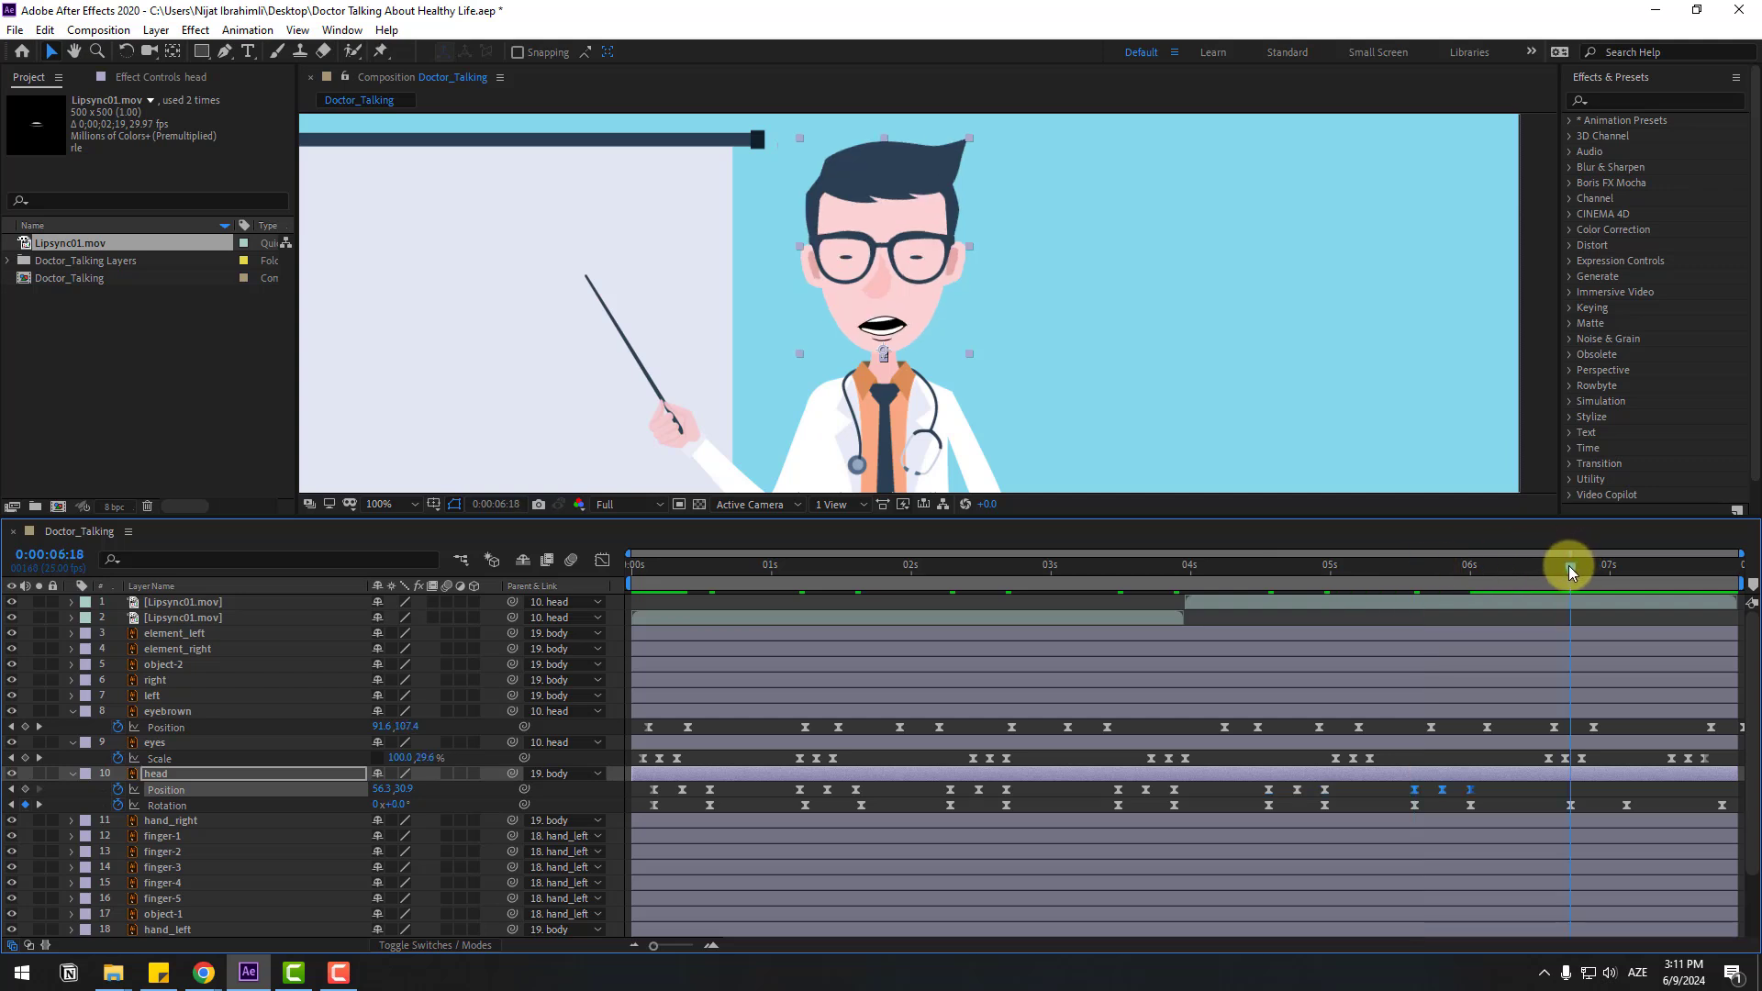
{"action": "key", "text": "ctrl+v"}
Step: Preview the head animation and scrub back to the start
{"action": "key", "text": "space"}
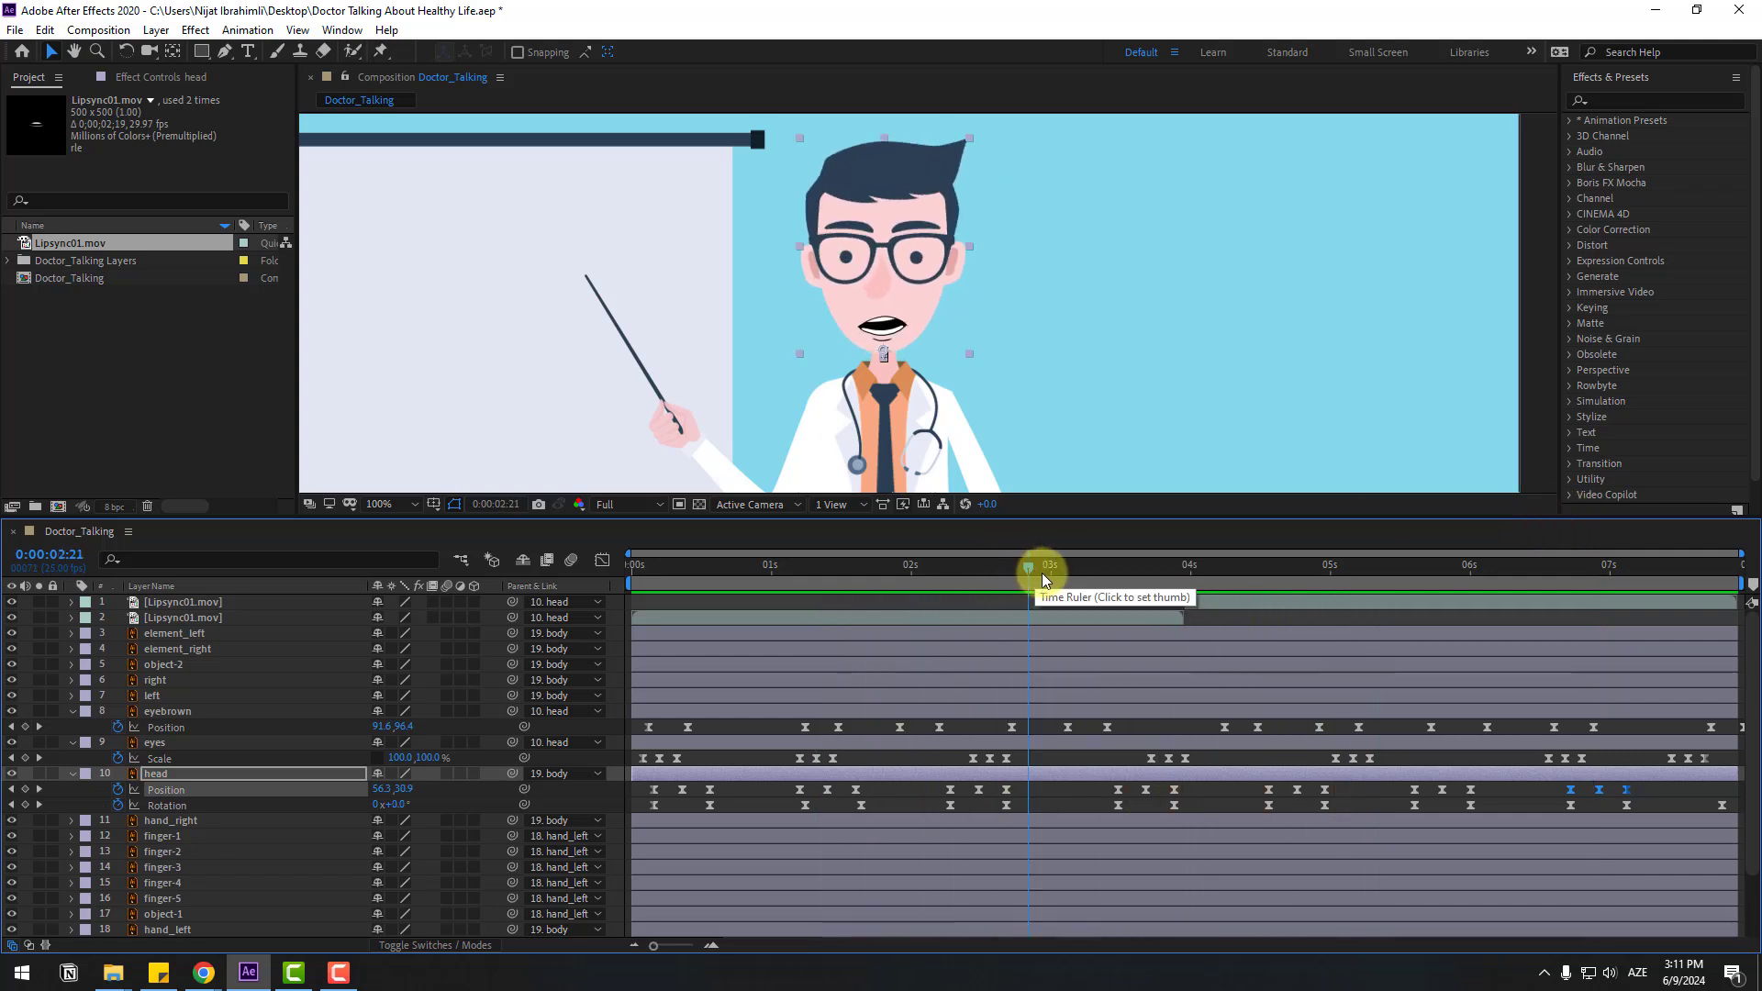
{"action": "left_click", "coordinate": [883, 571]}
{"action": "left_click_drag", "start_coordinate": [778, 580], "coordinate": [653, 591]}
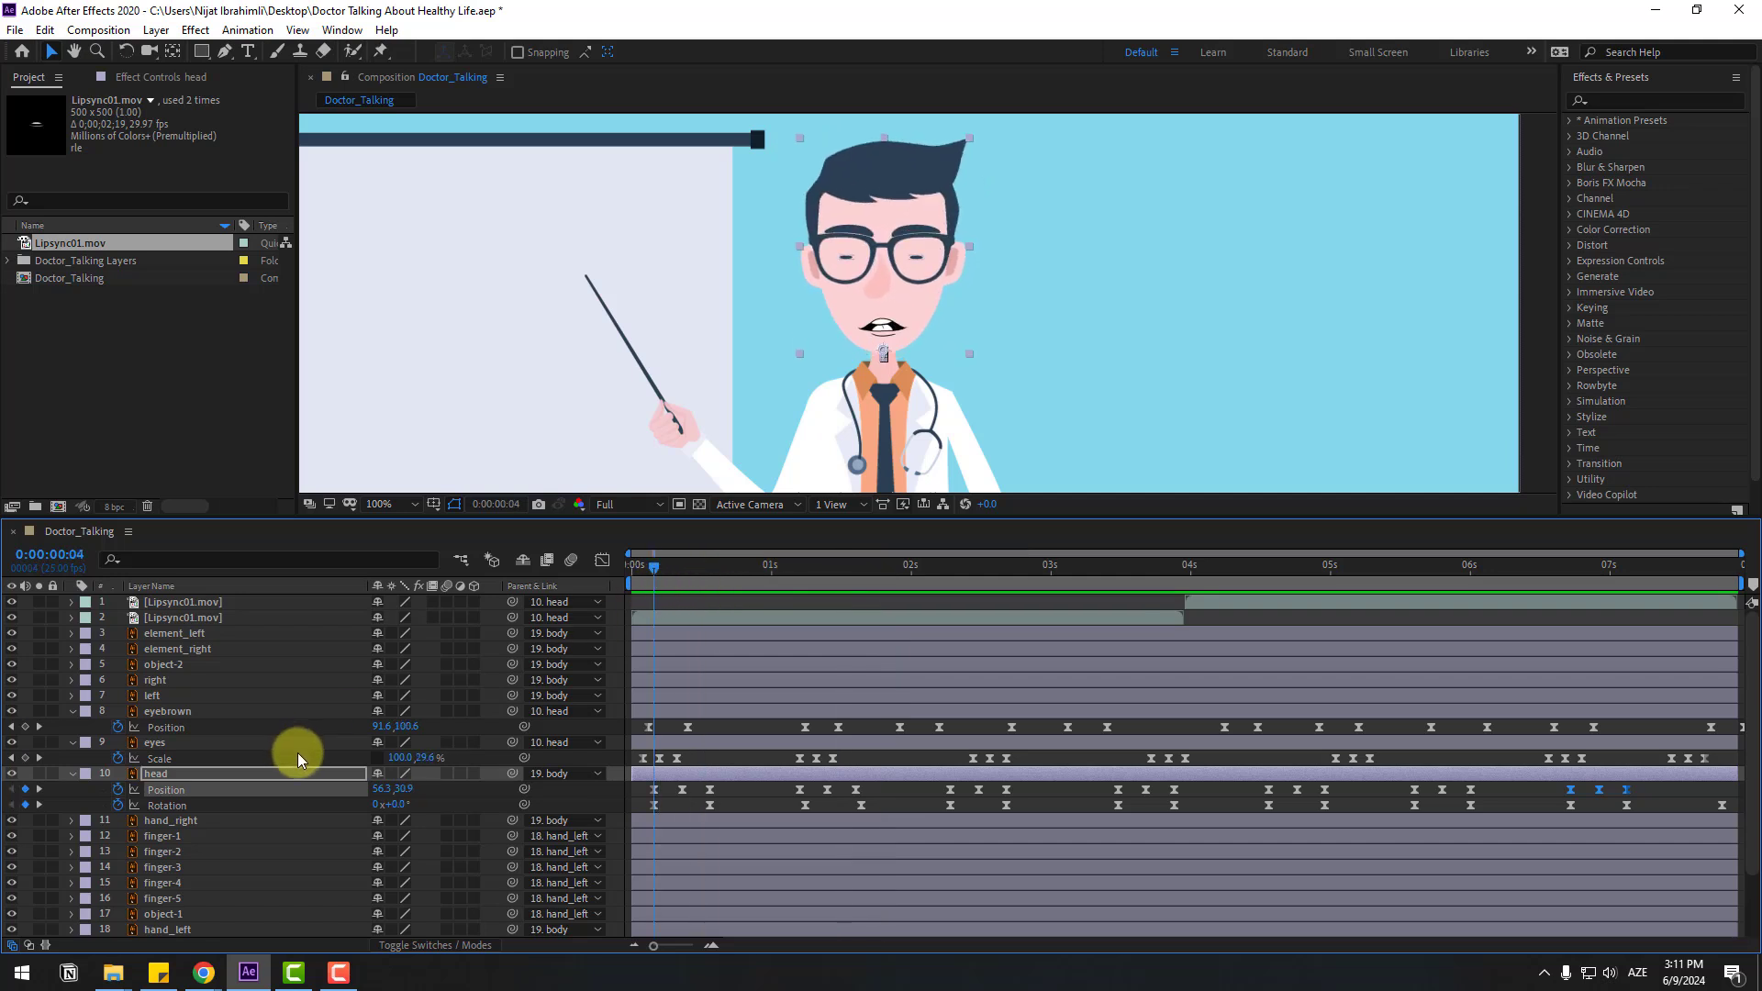
{"action": "scroll", "coordinate": [295, 748], "scroll_direction": "down", "scroll_amount": 1}
Step: Add a starting body Rotation keyframe and set 2.1° ten frames later
{"action": "left_click", "coordinate": [156, 899]}
{"action": "scroll", "coordinate": [834, 333], "scroll_direction": "down", "scroll_amount": 2}
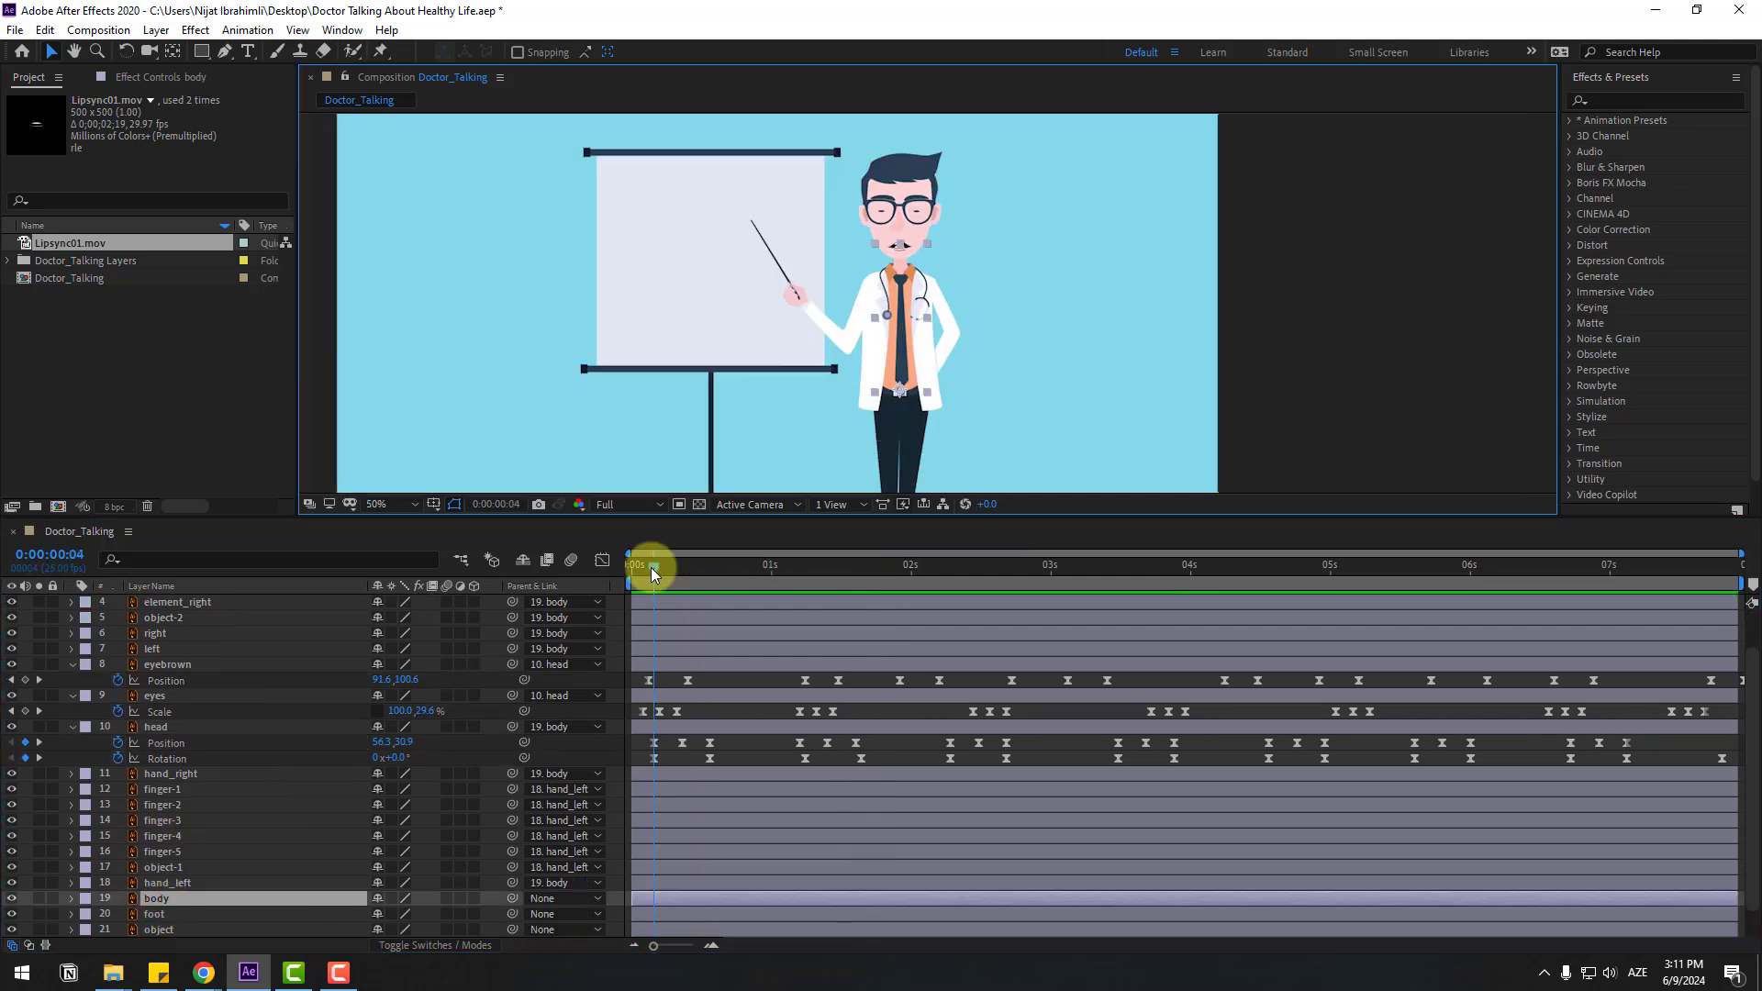
{"action": "scroll", "coordinate": [204, 837], "scroll_direction": "down", "scroll_amount": 1}
{"action": "left_click", "coordinate": [110, 854]}
{"action": "key", "text": "alt+shift+r"}
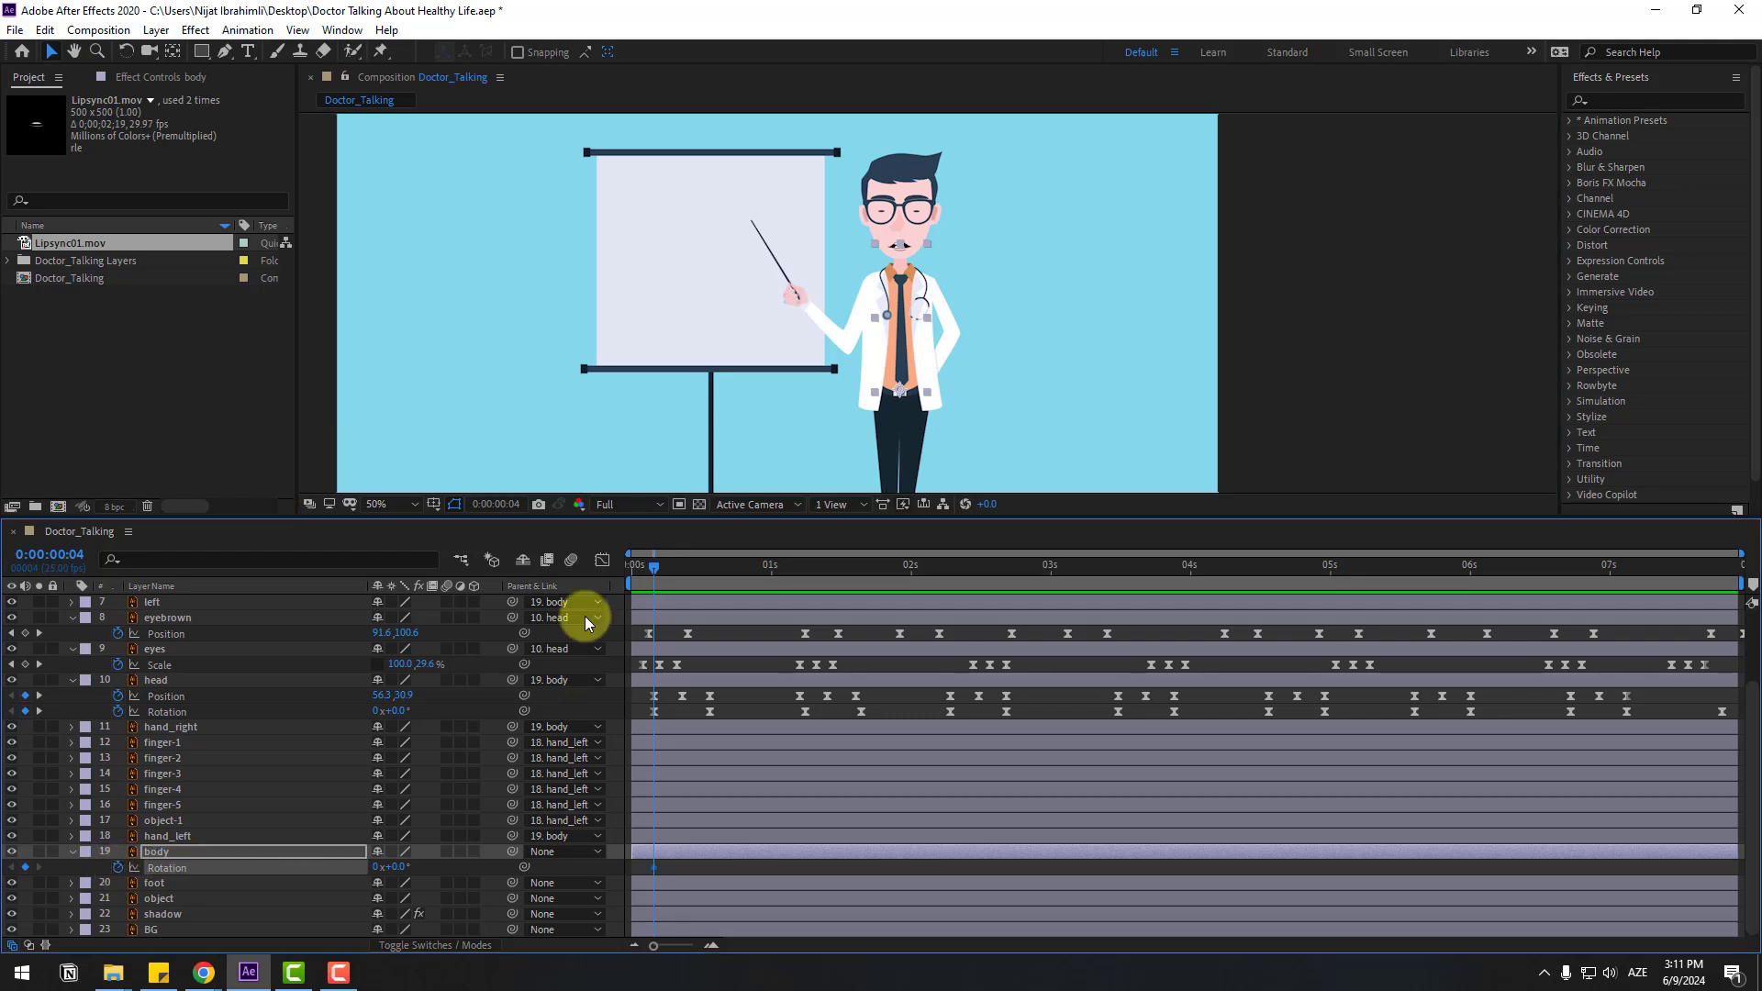
{"action": "key", "text": "shift+Page_Down"}
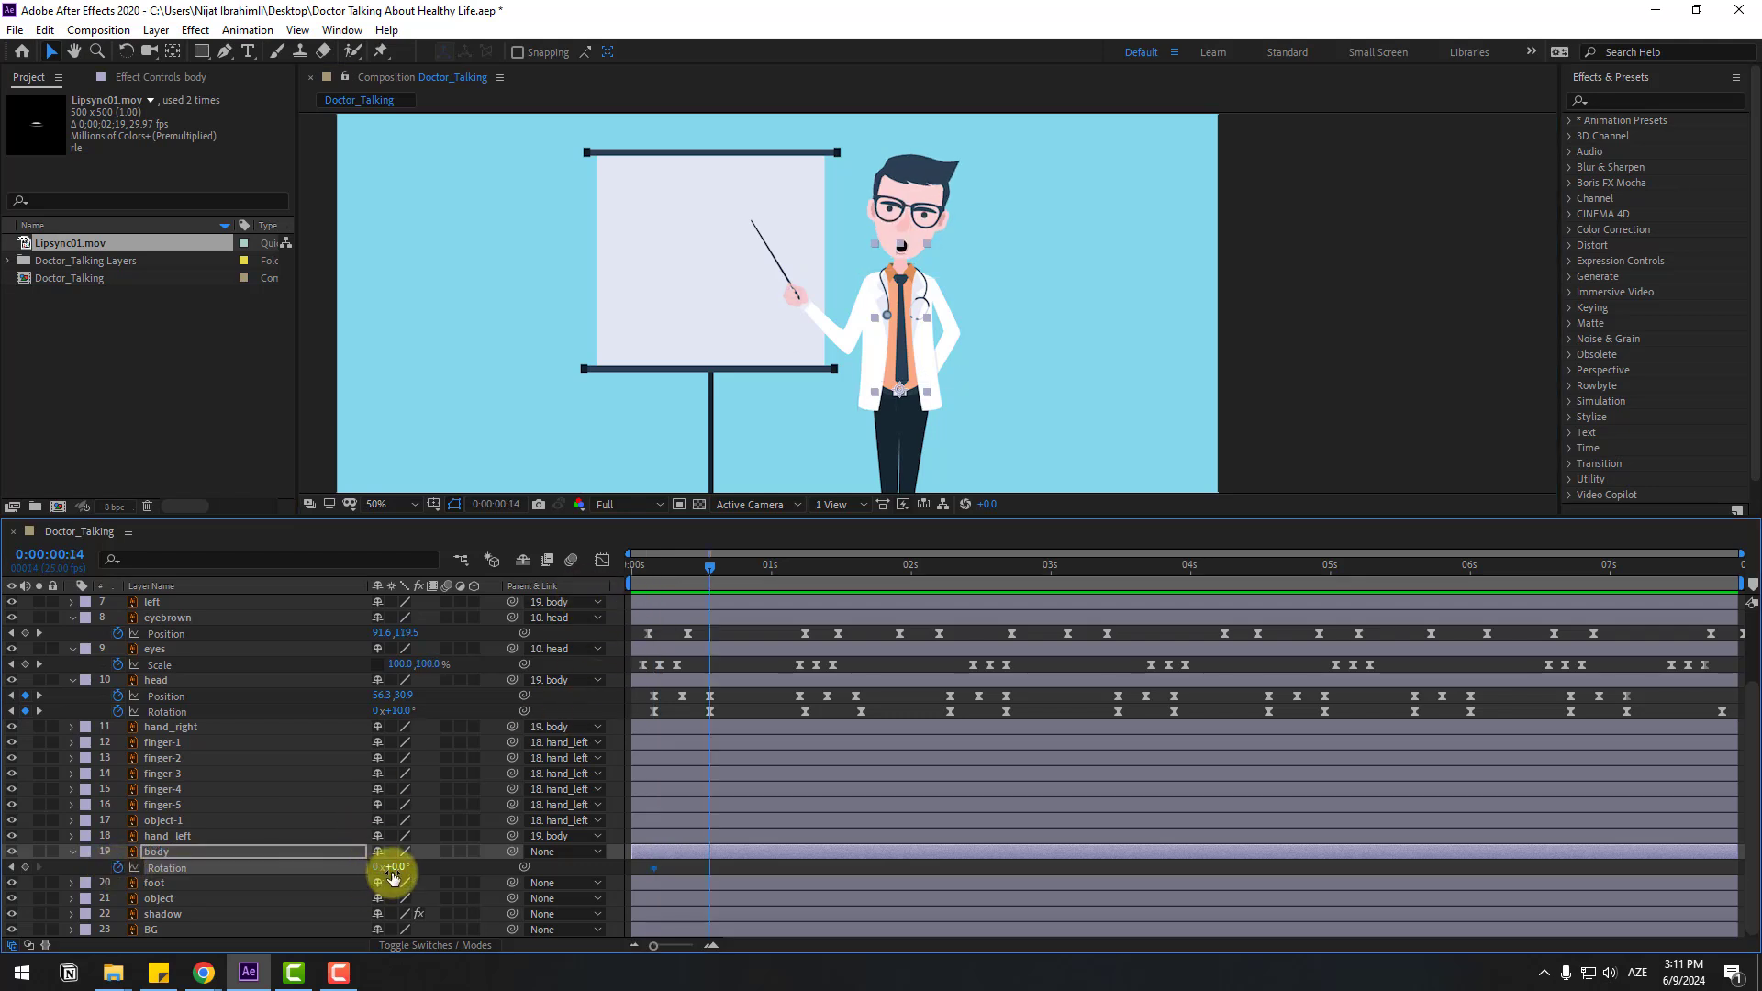
{"action": "type", "text": "2.1"}
{"action": "key", "text": "Return"}
Step: Hold a body keyframe at 1:03, set -6° ten frames later and 2° at 1:20, then select all
{"action": "left_click_drag", "start_coordinate": [655, 573], "coordinate": [753, 586]}
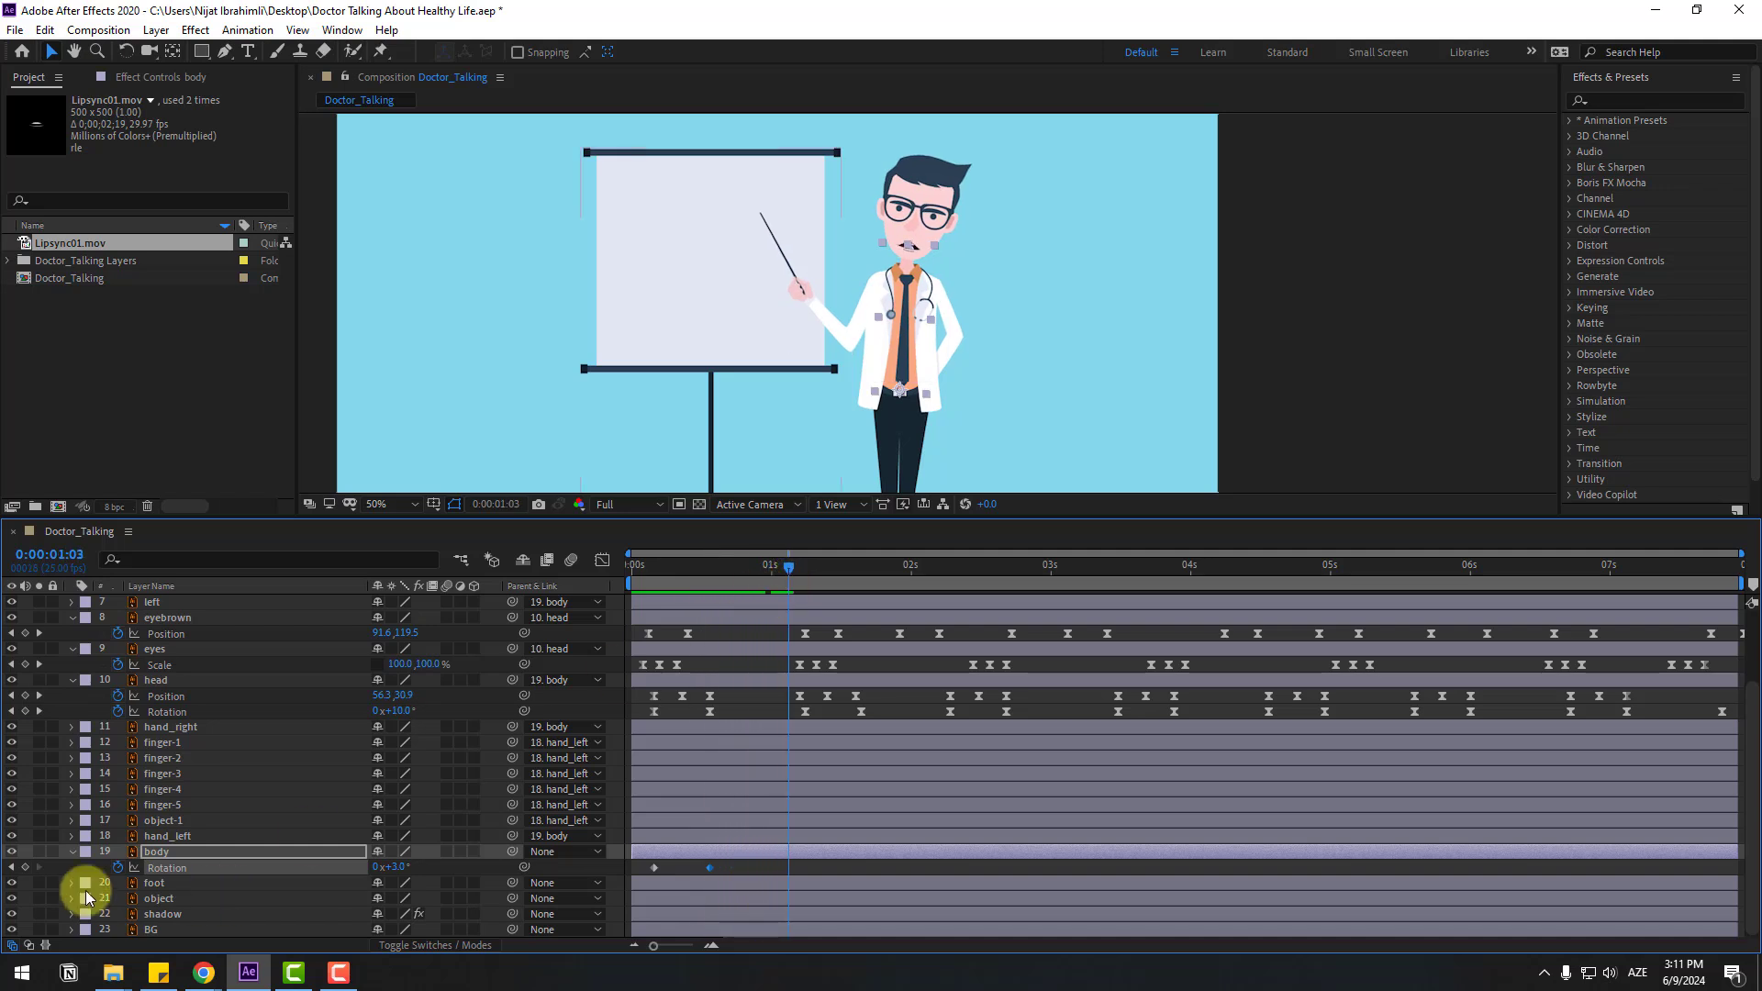
{"action": "left_click", "coordinate": [25, 867]}
{"action": "key", "text": "shift+Page_Down"}
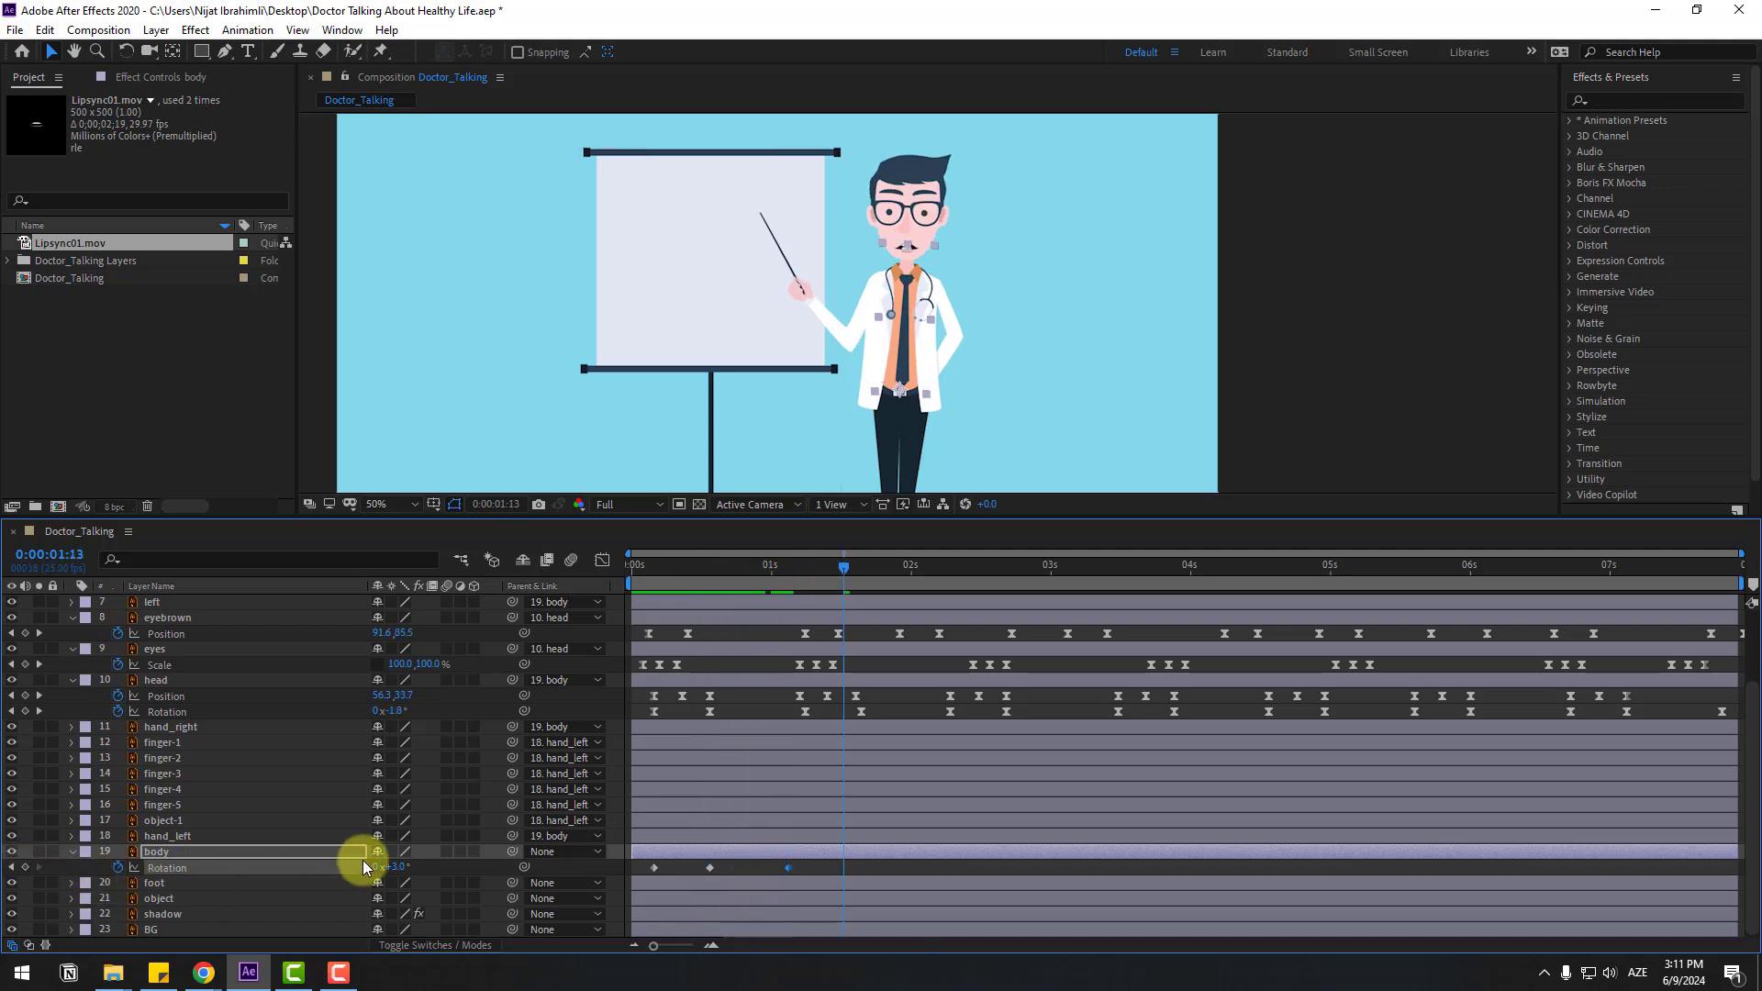
{"action": "type", "text": "-6"}
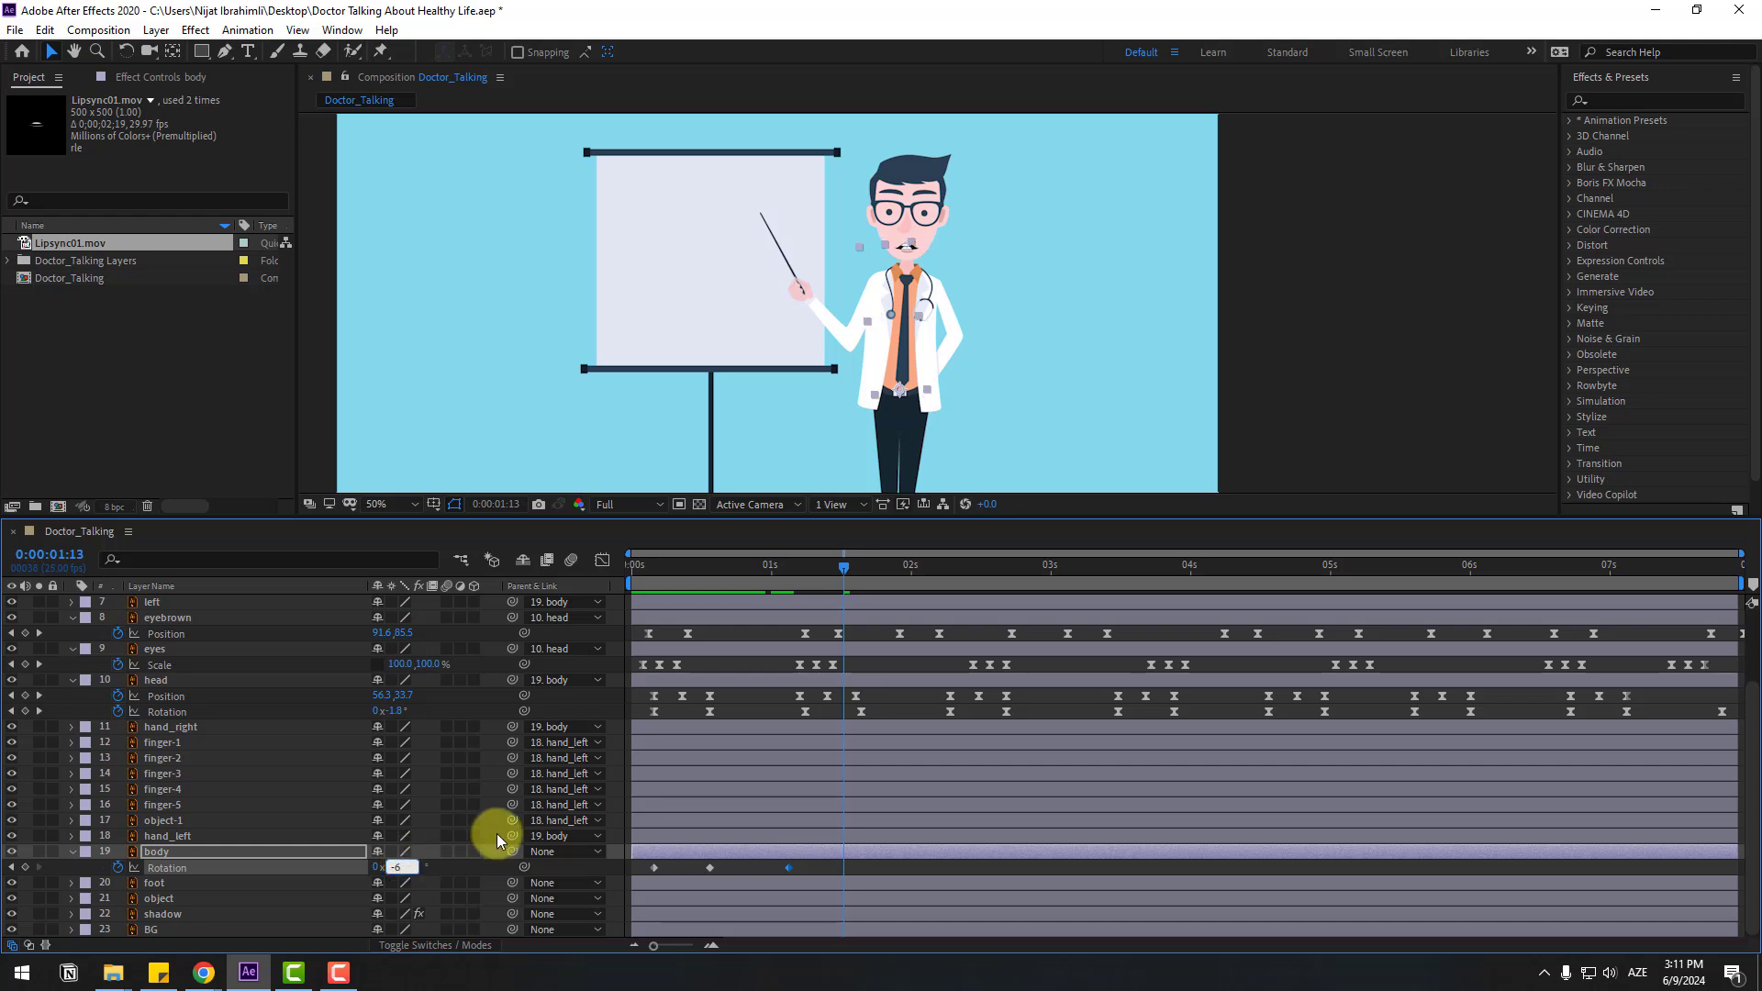
{"action": "key", "text": "Return"}
{"action": "left_click_drag", "start_coordinate": [758, 580], "coordinate": [896, 582]}
{"action": "key", "text": "Page_Up"}
{"action": "key", "text": "Page_Up"}
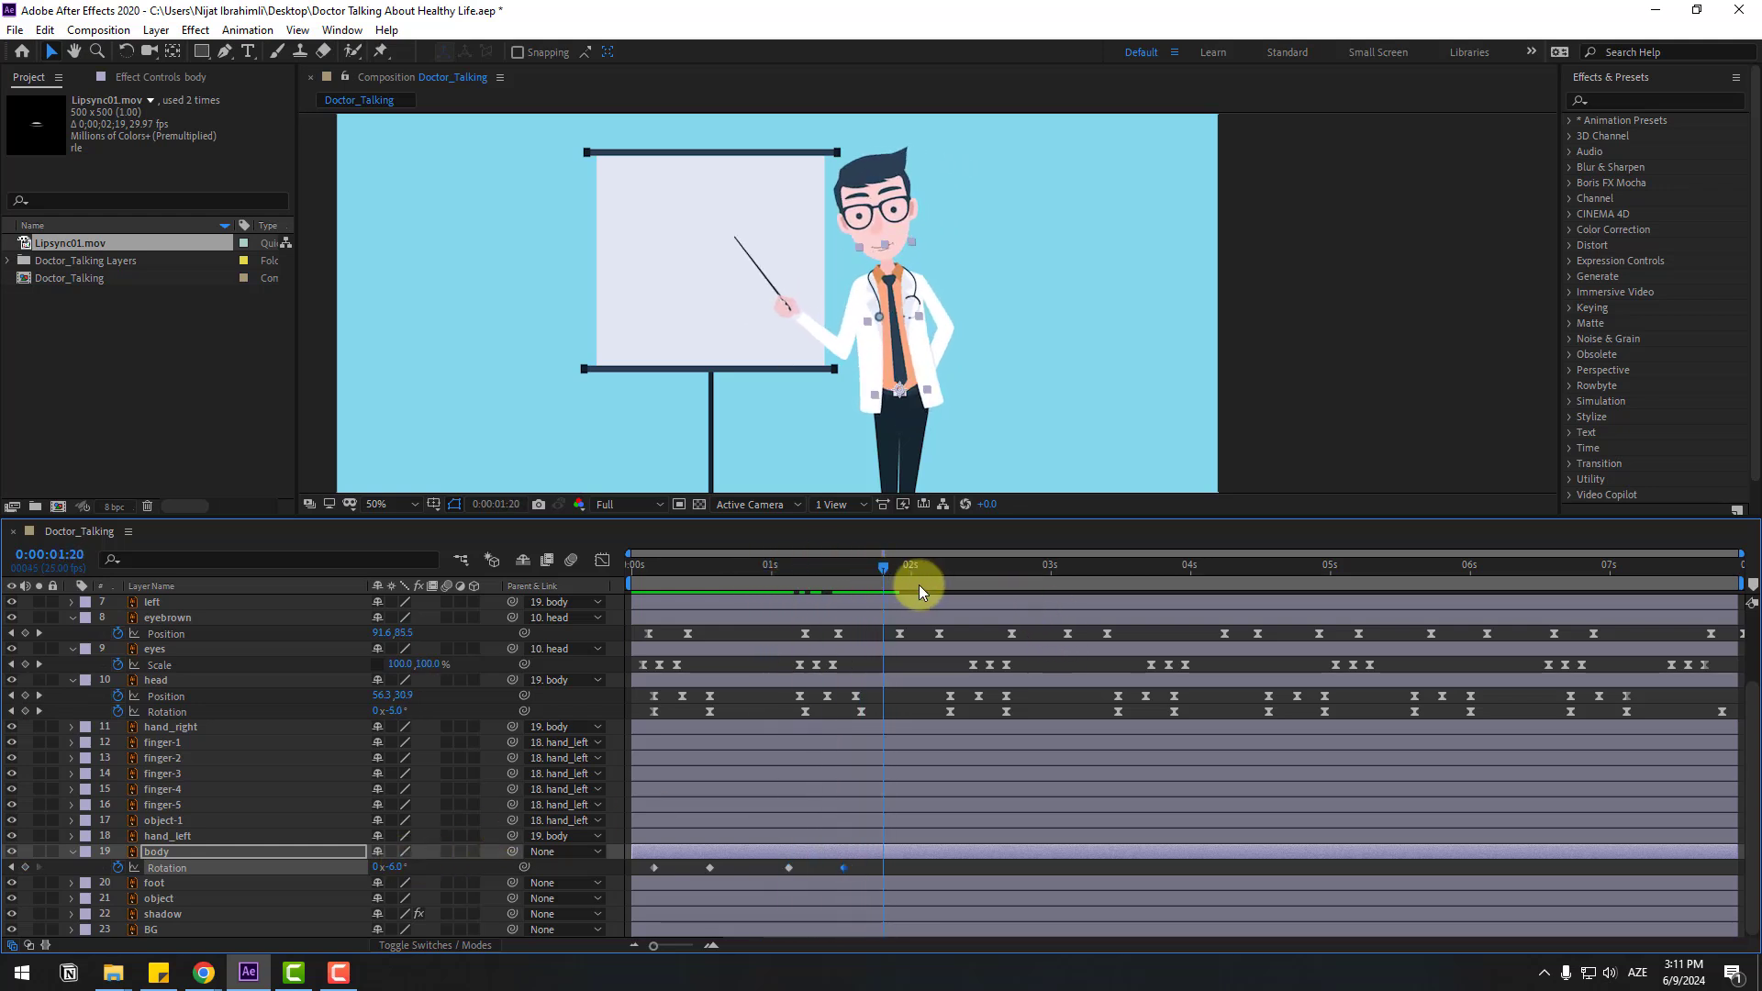
{"action": "key", "text": "Return"}
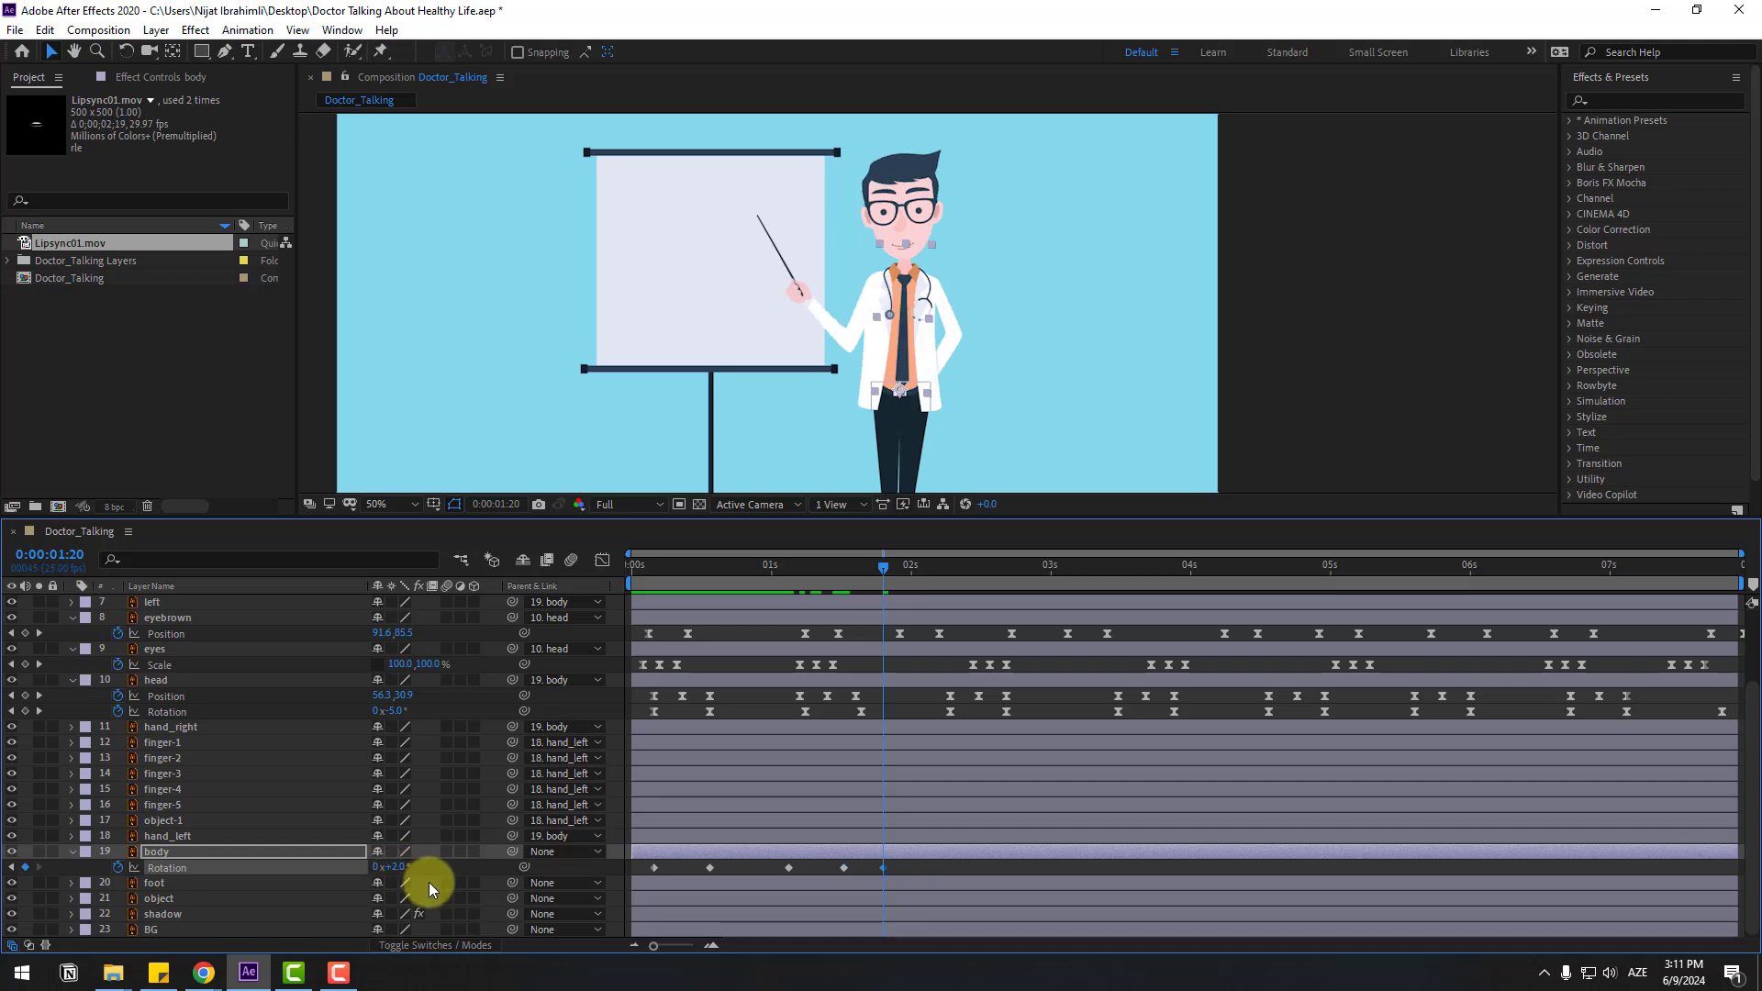
{"action": "left_click_drag", "start_coordinate": [785, 566], "coordinate": [906, 650]}
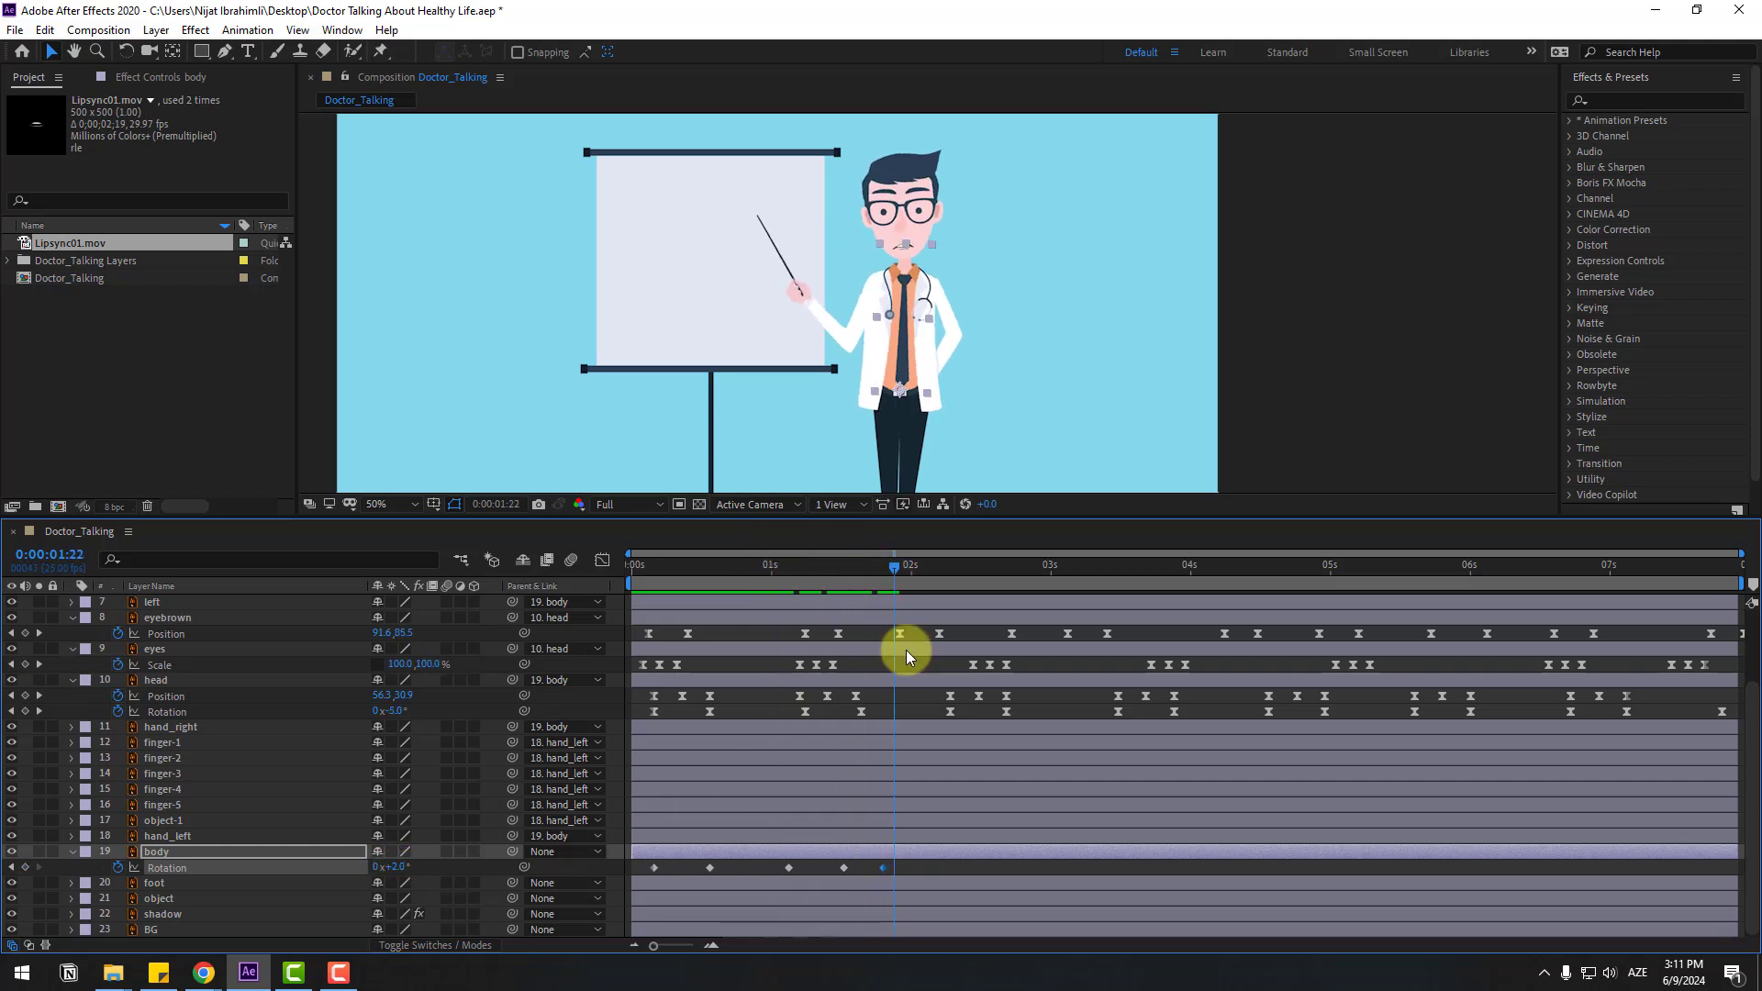
{"action": "left_click_drag", "start_coordinate": [911, 862], "coordinate": [617, 873]}
Step: Apply Easy Ease to the body Rotation keyframes and preview the sway
{"action": "right_click", "coordinate": [650, 872]}
{"action": "mouse_move", "coordinate": [776, 861]}
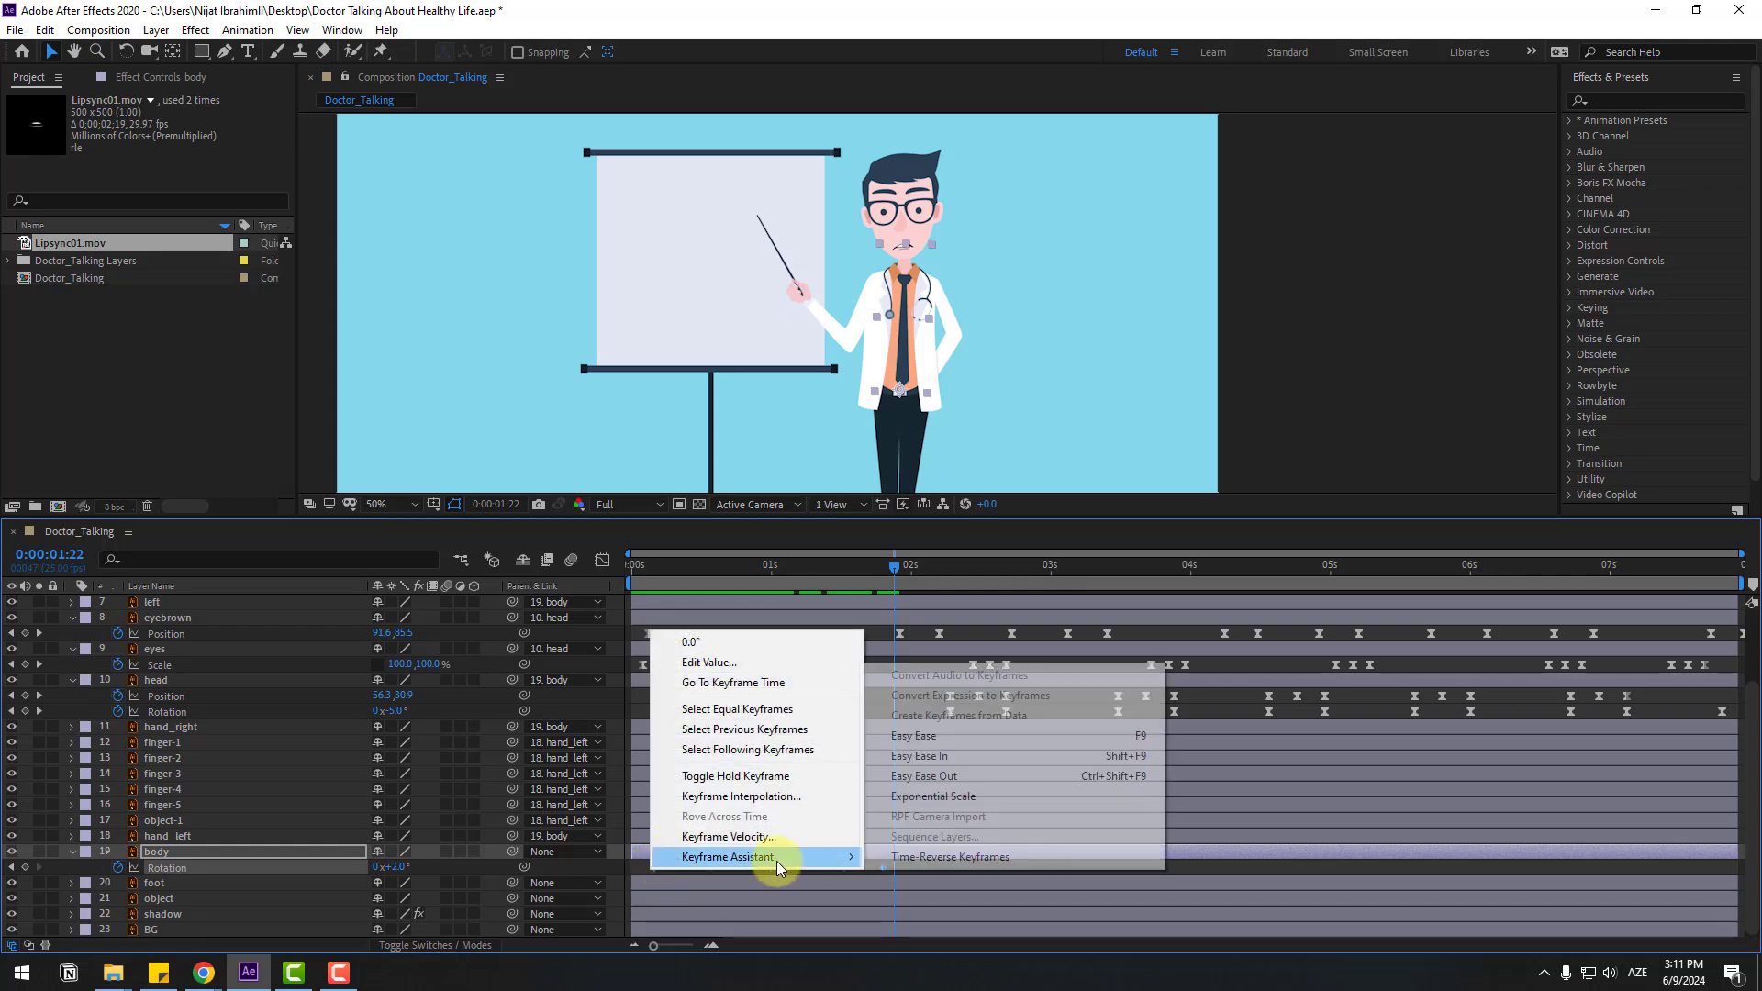
{"action": "left_click", "coordinate": [967, 736]}
{"action": "key", "text": "space"}
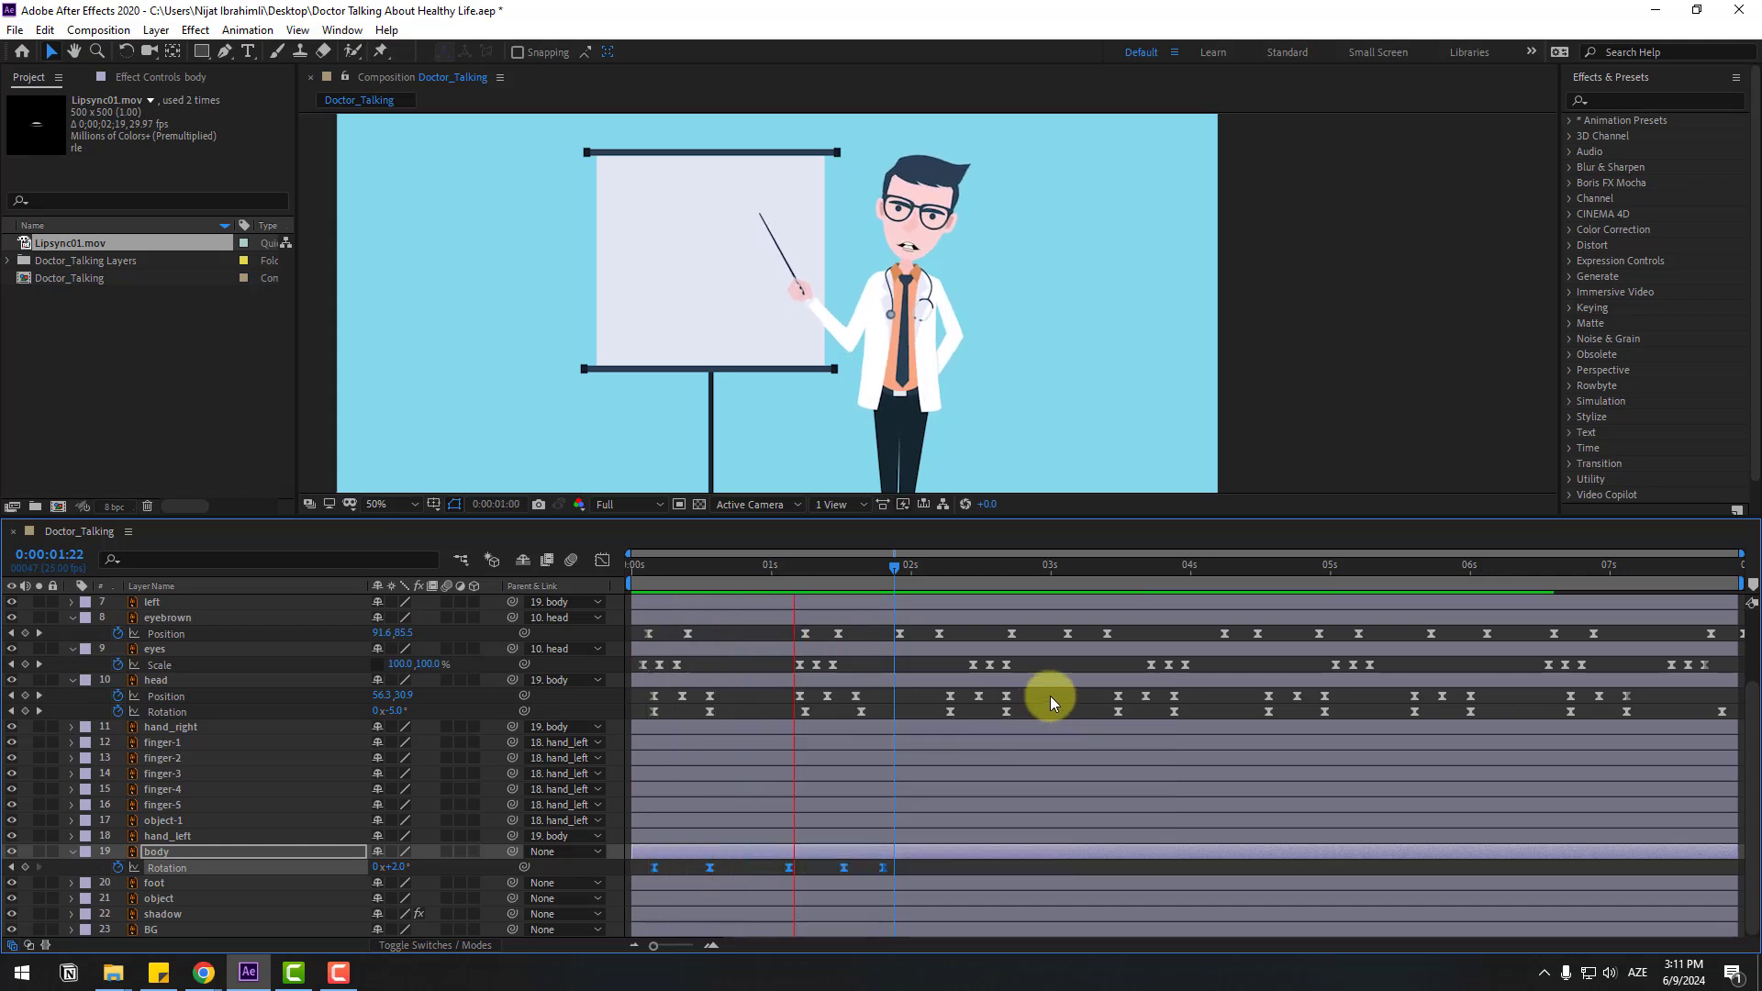
{"action": "left_click", "coordinate": [928, 565]}
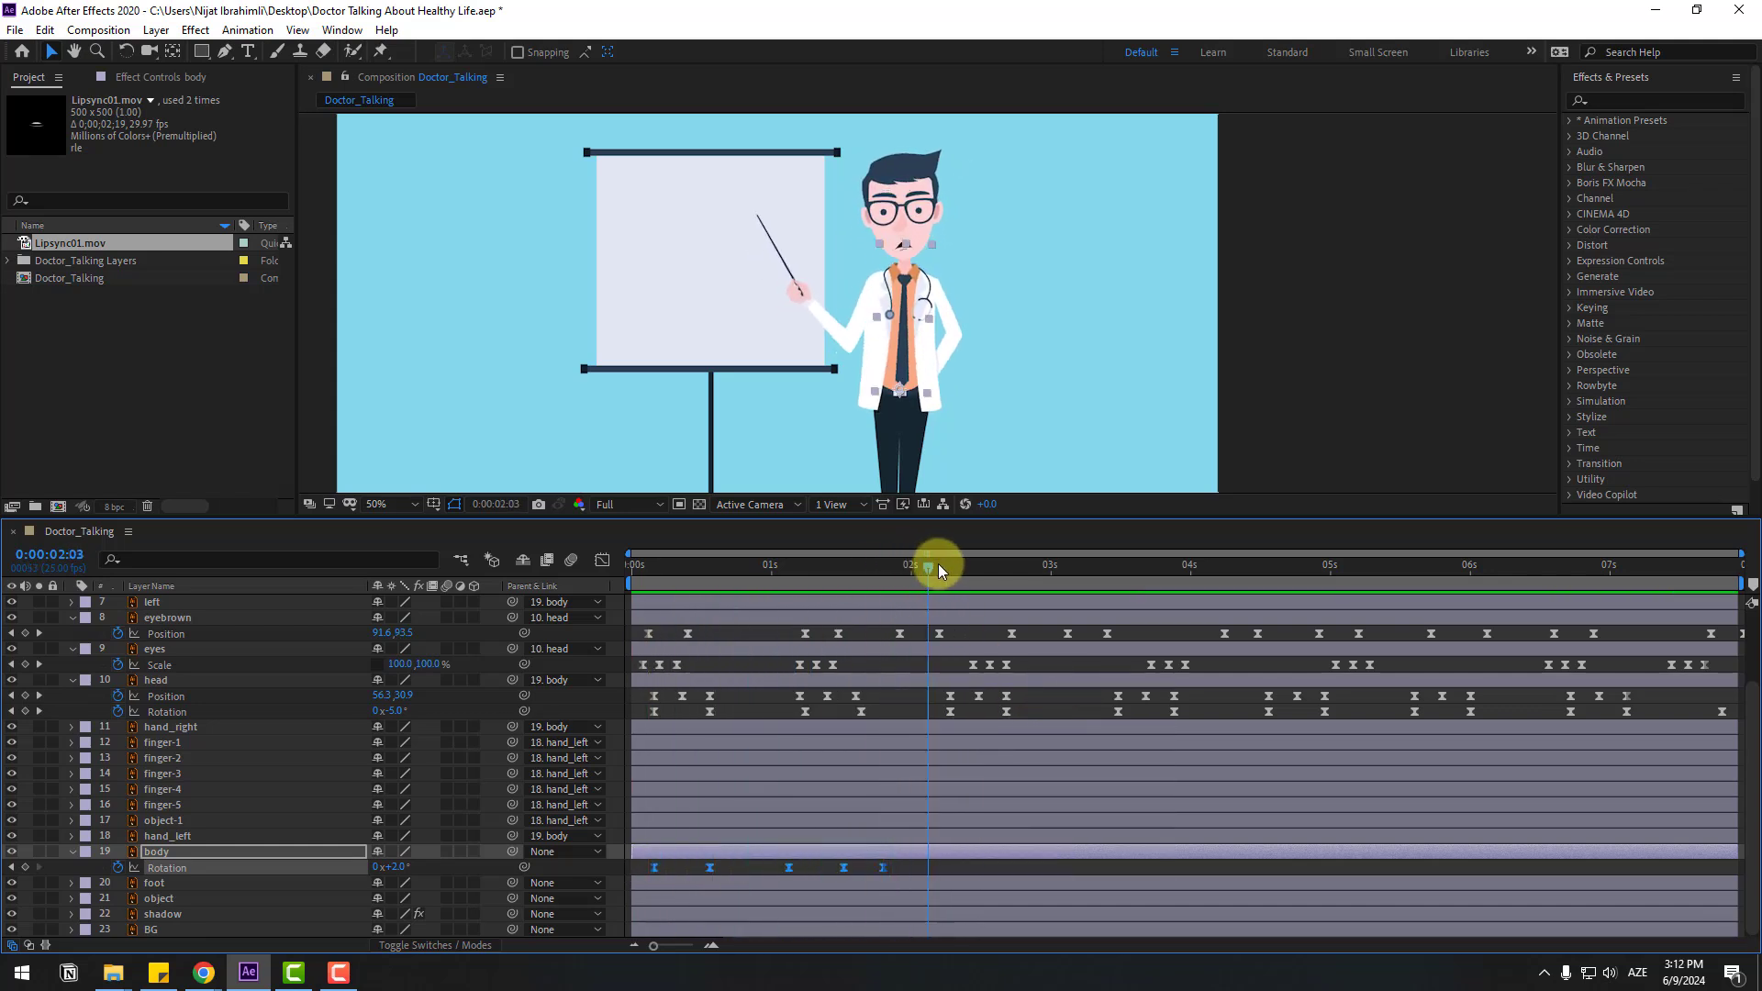
Step: Add body keyframes at 2:03 and 3:09, rotating to 6° and then -4° ten frames later
{"action": "left_click", "coordinate": [26, 867]}
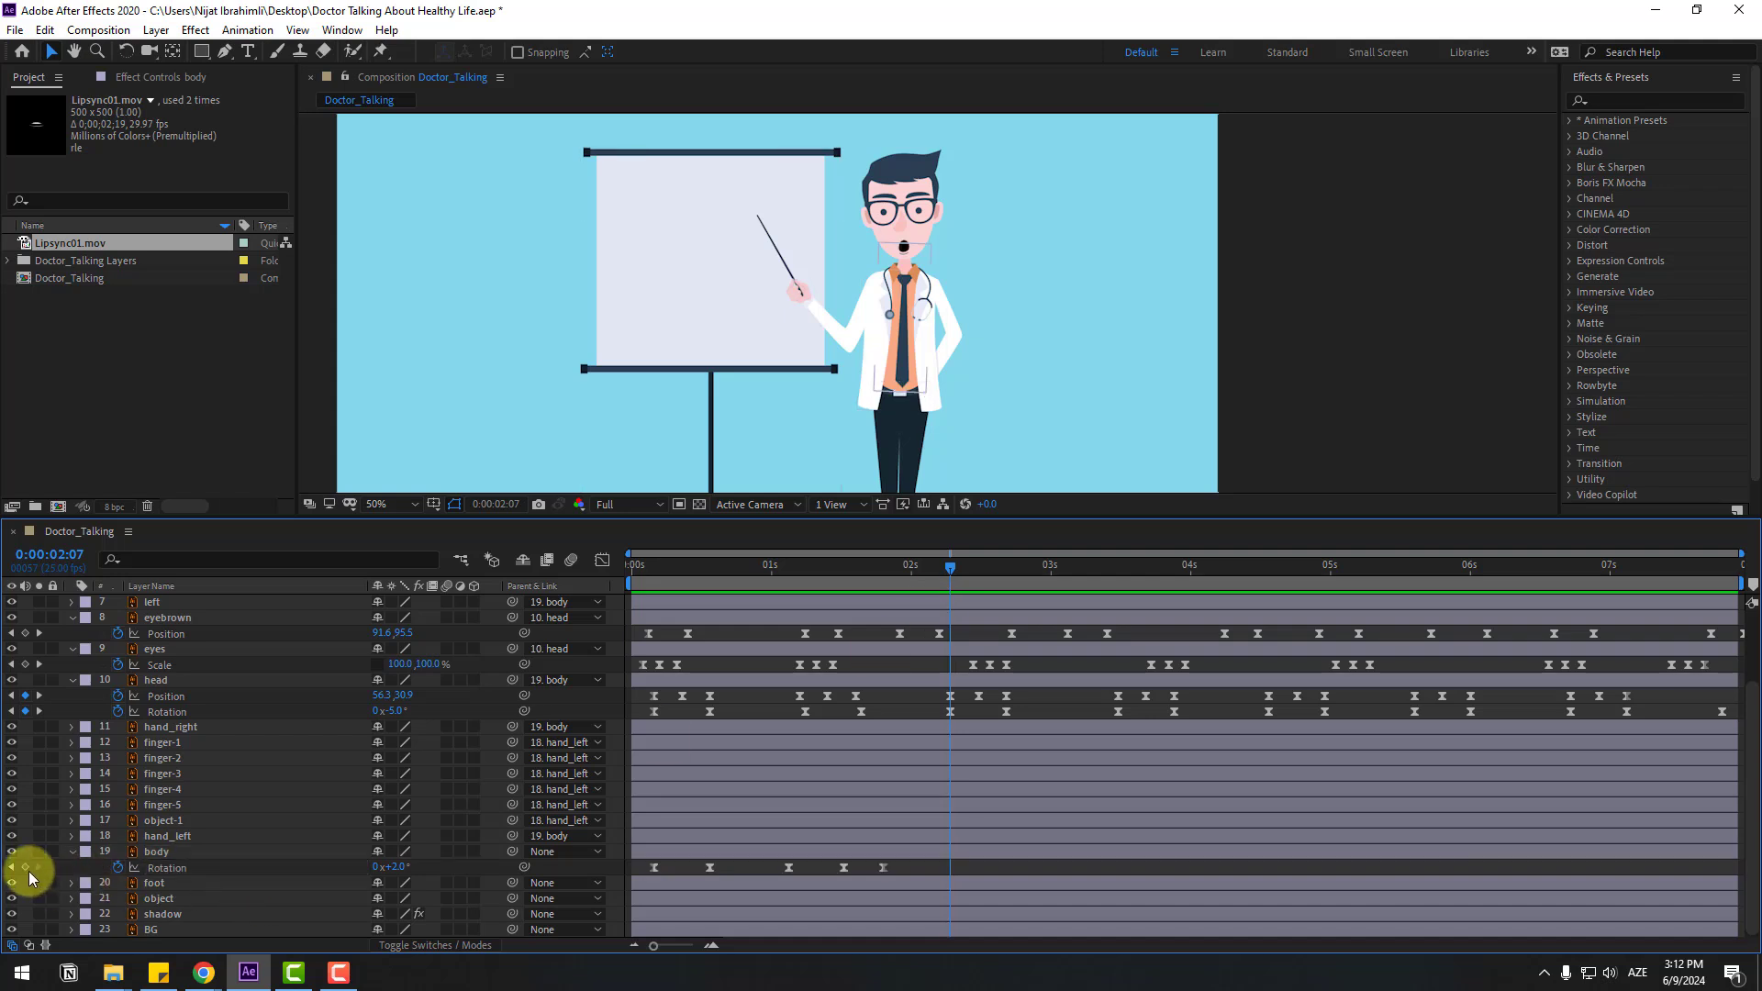
{"action": "key", "text": "shift+Page_Down"}
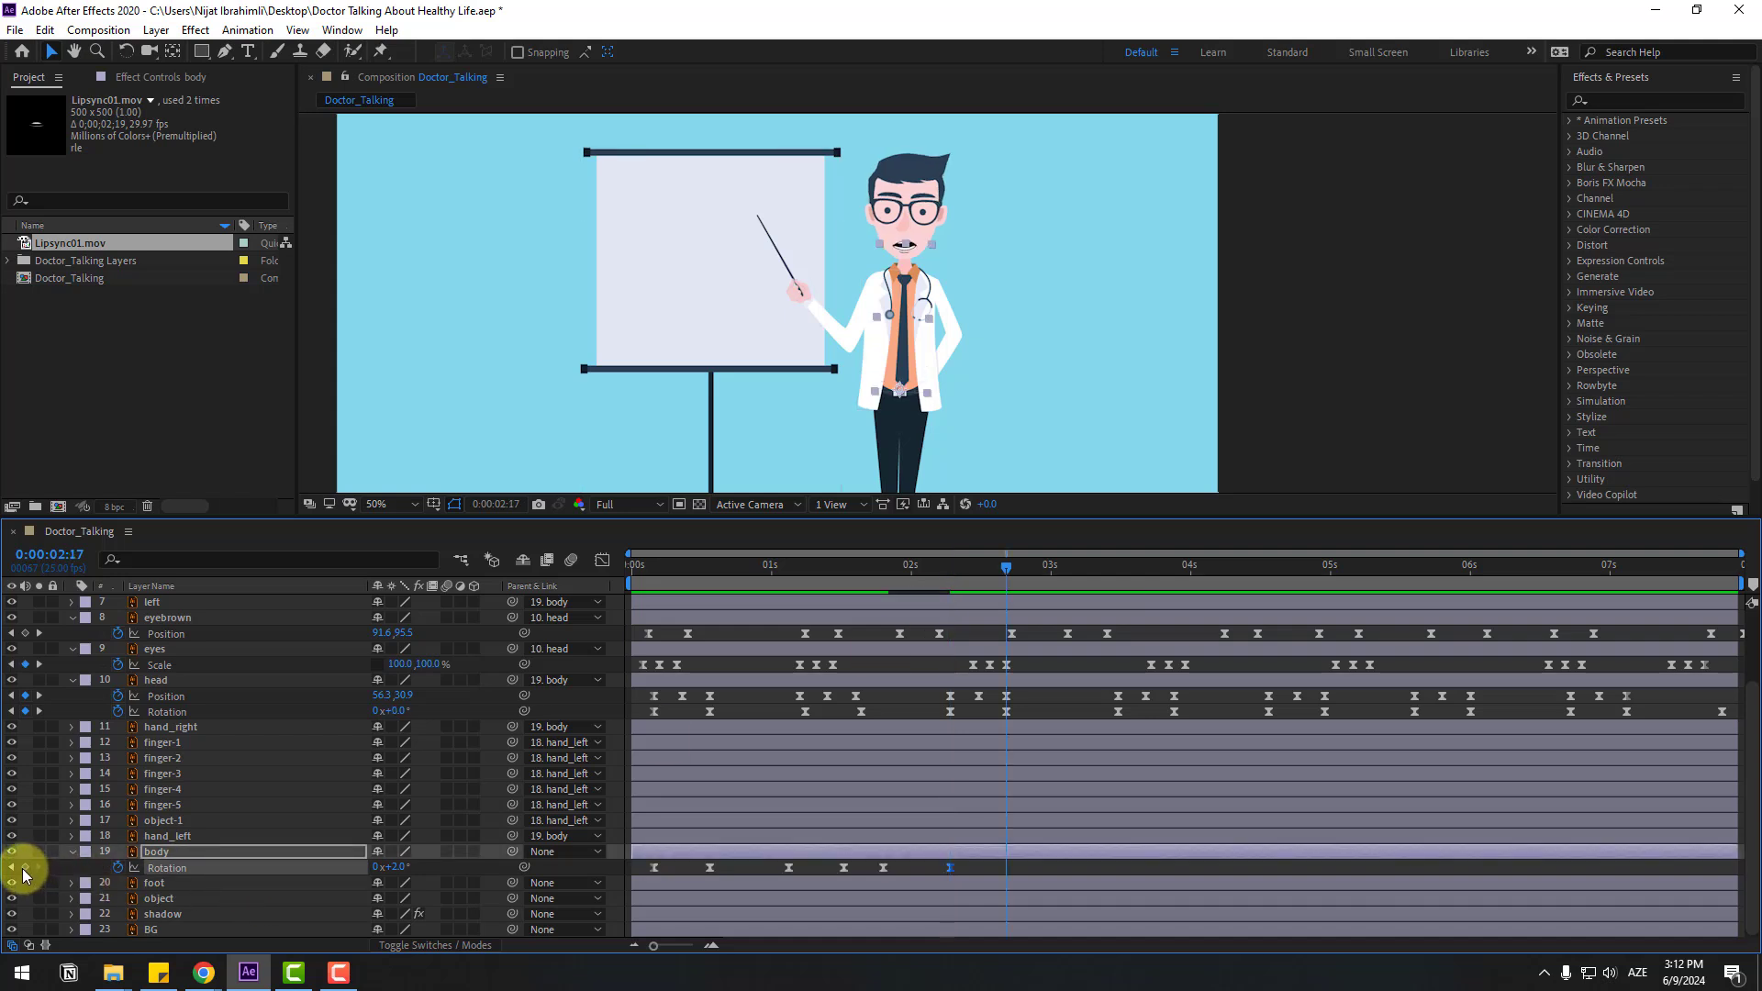
{"action": "left_click", "coordinate": [390, 867]}
{"action": "type", "text": "6"}
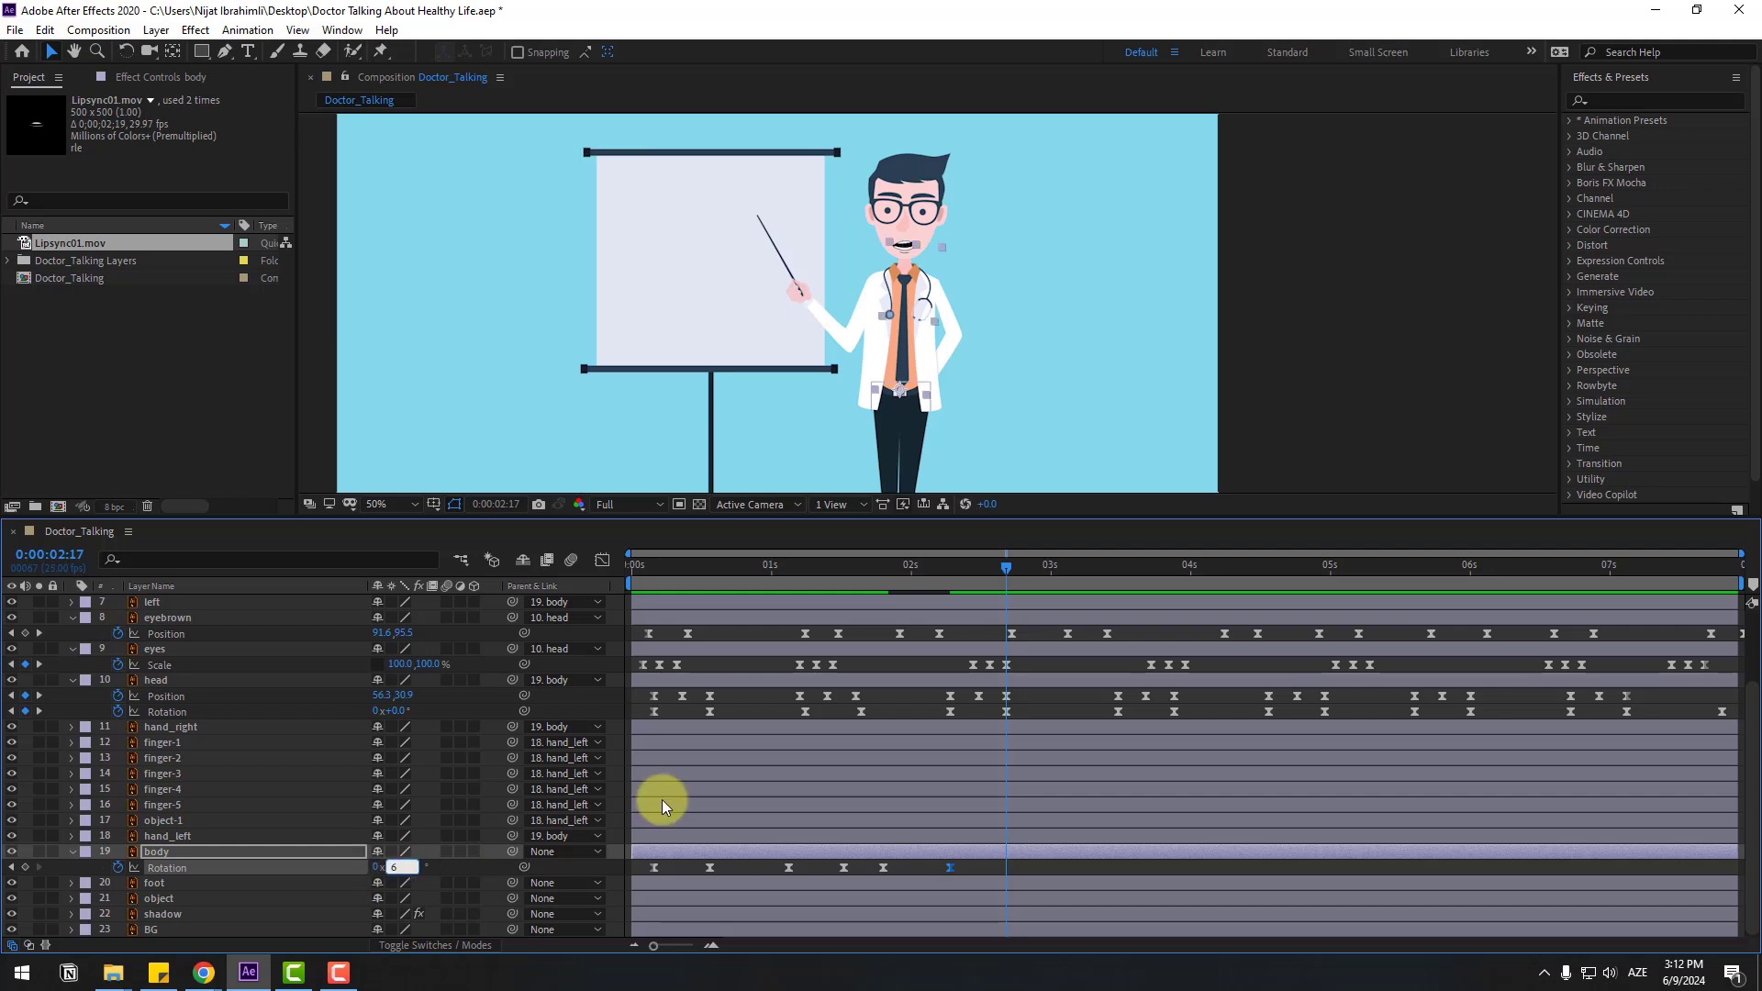
{"action": "key", "text": "Return"}
{"action": "left_click_drag", "start_coordinate": [1026, 574], "coordinate": [1101, 575]}
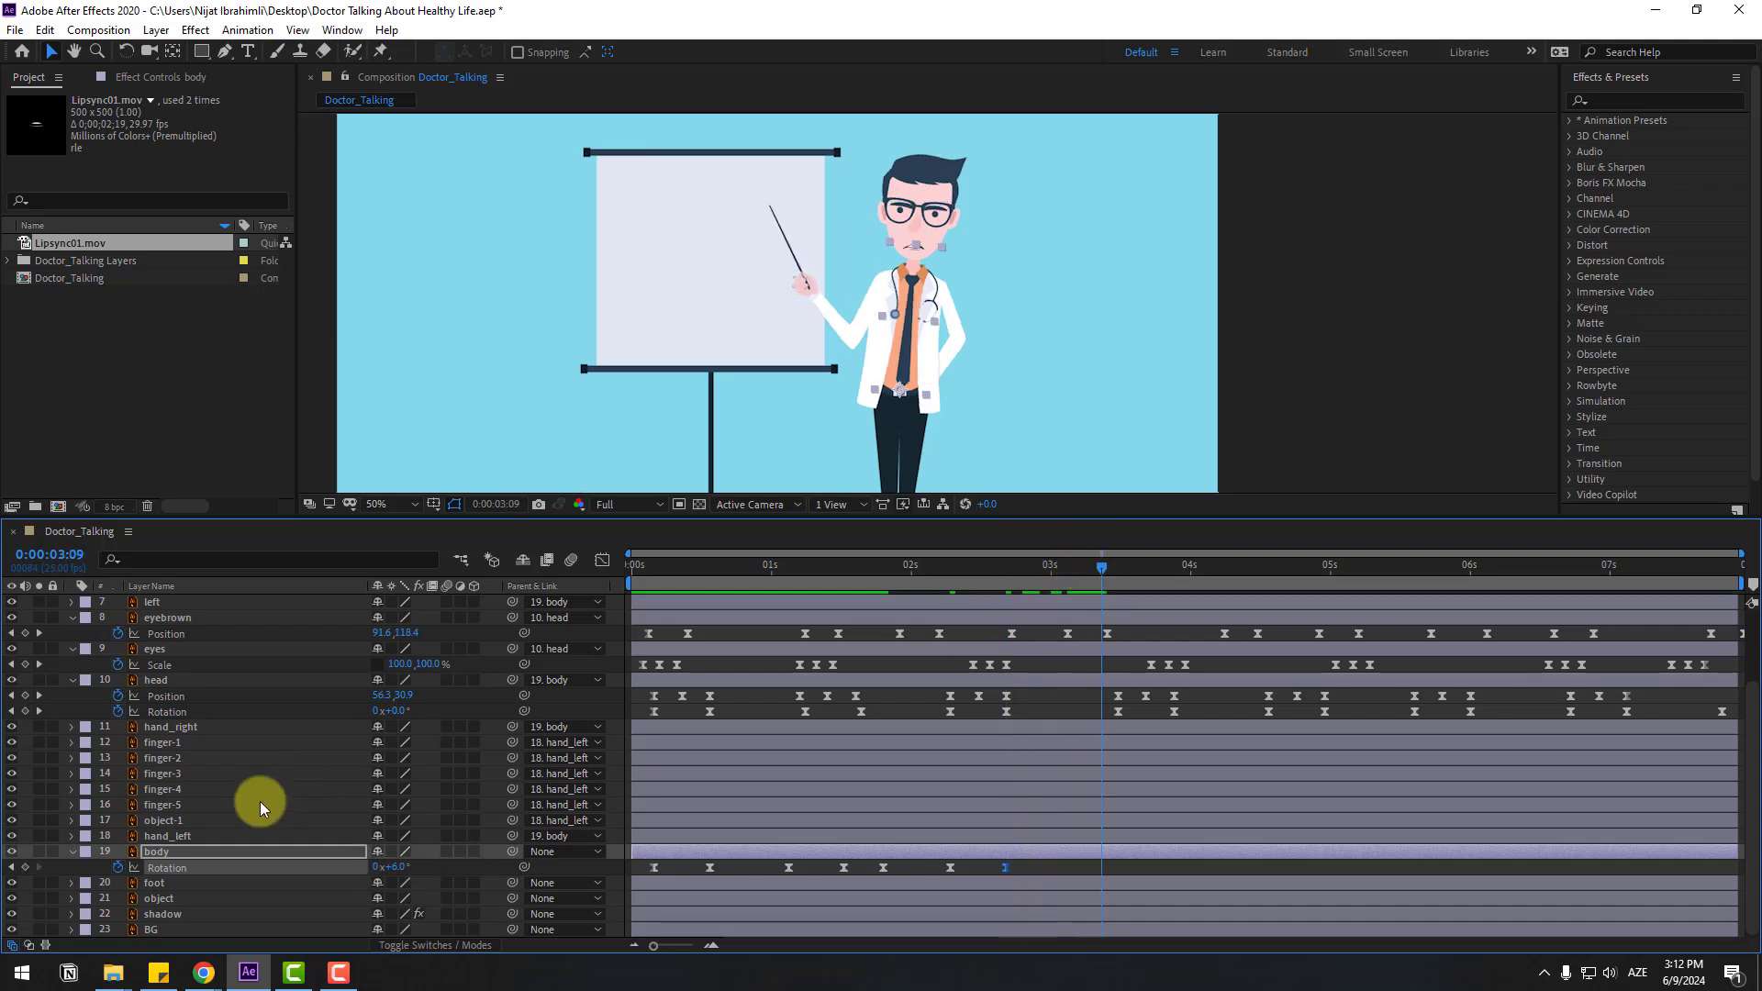
{"action": "left_click", "coordinate": [25, 868]}
{"action": "key", "text": "shift+Page_Down"}
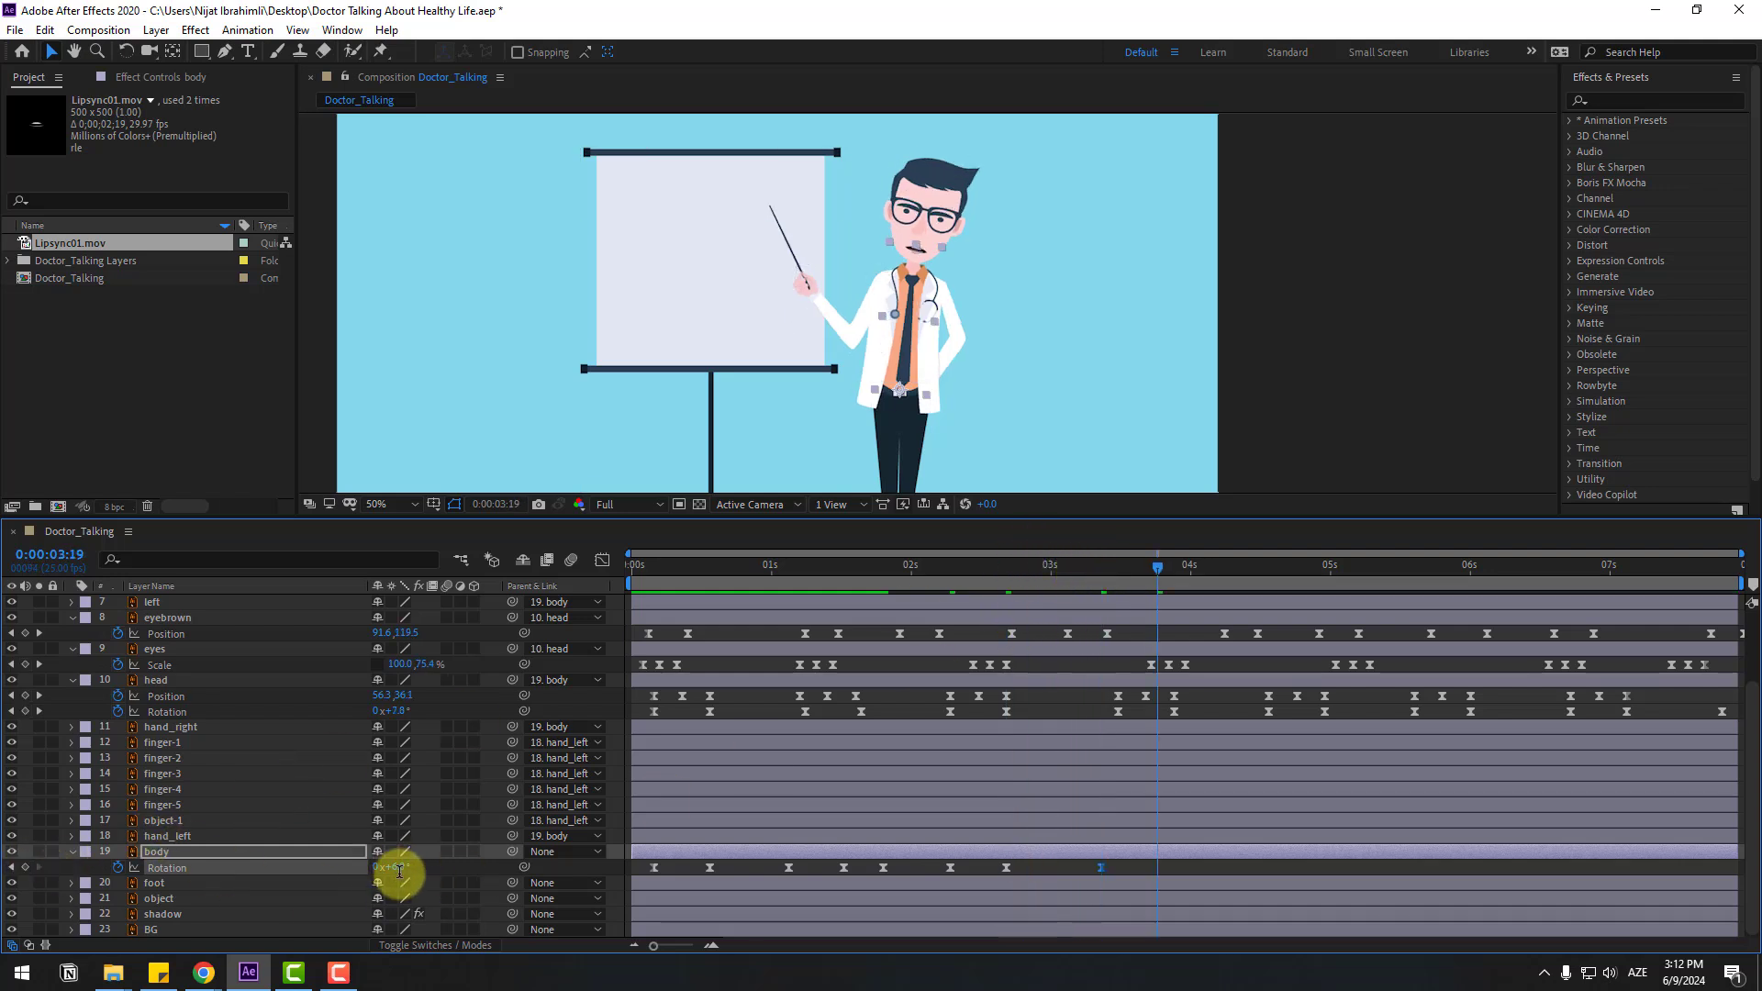
{"action": "type", "text": "-4"}
{"action": "key", "text": "Return"}
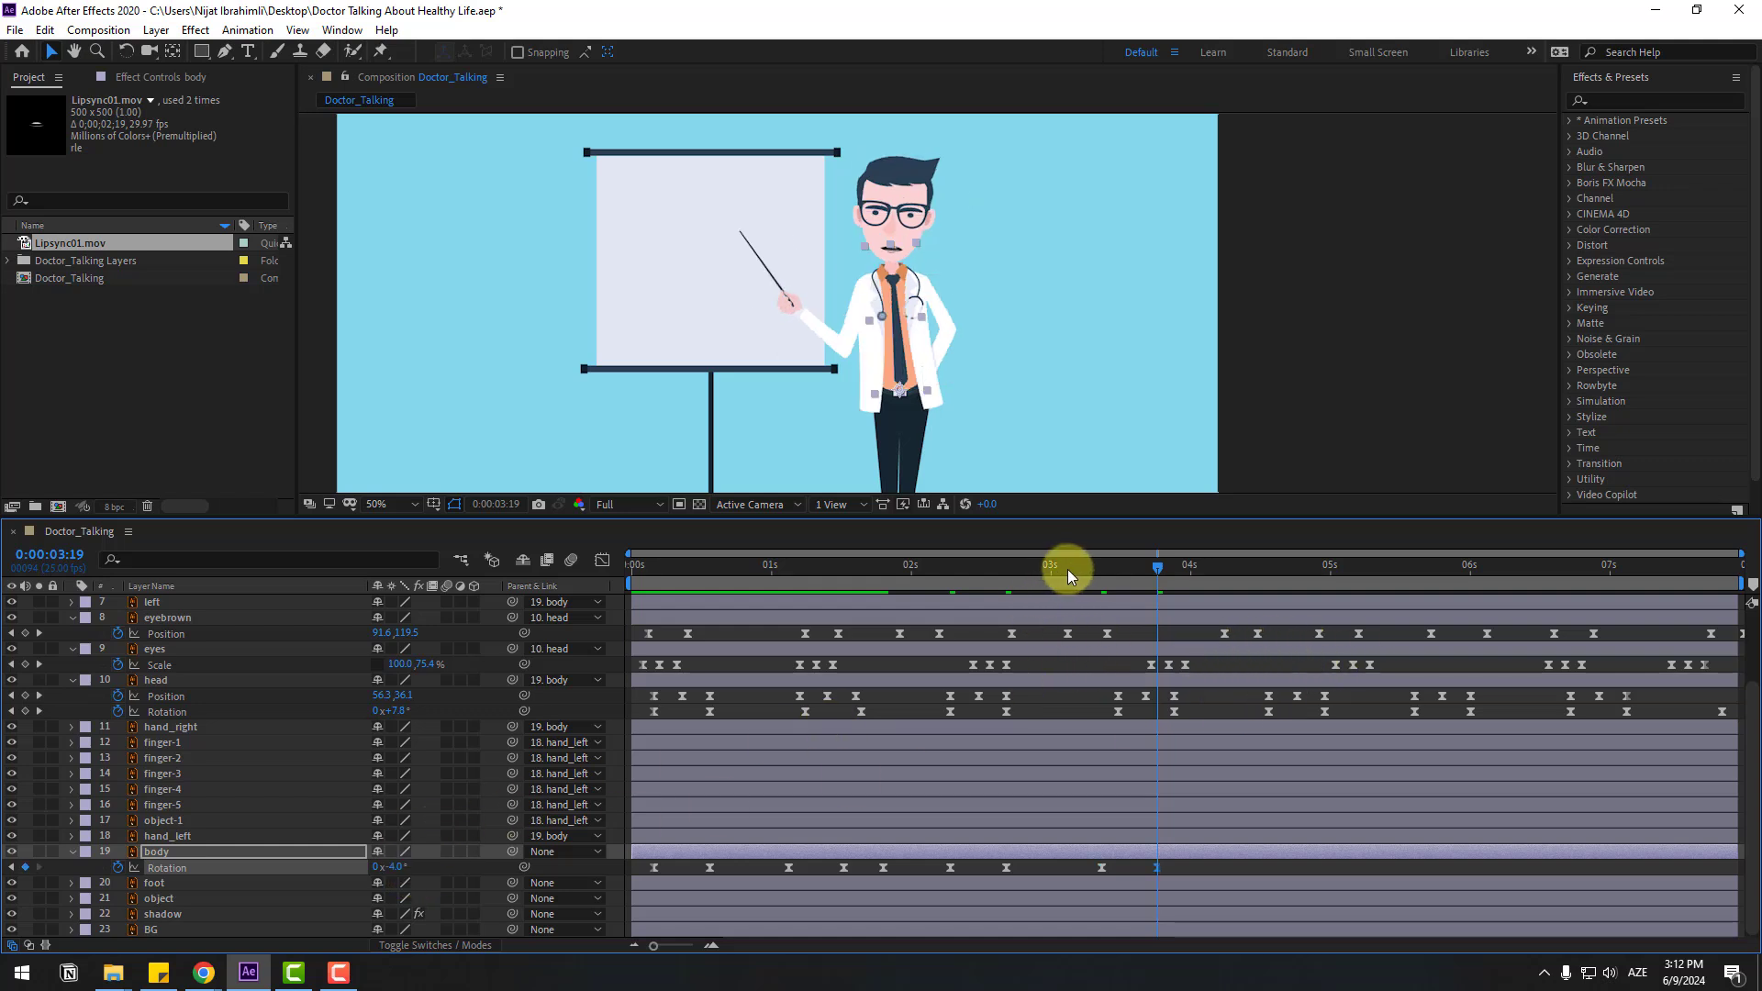
Step: Add a body keyframe at 4:11 and return the rotation to 0° ten frames later
{"action": "left_click_drag", "start_coordinate": [1067, 568], "coordinate": [1165, 580]}
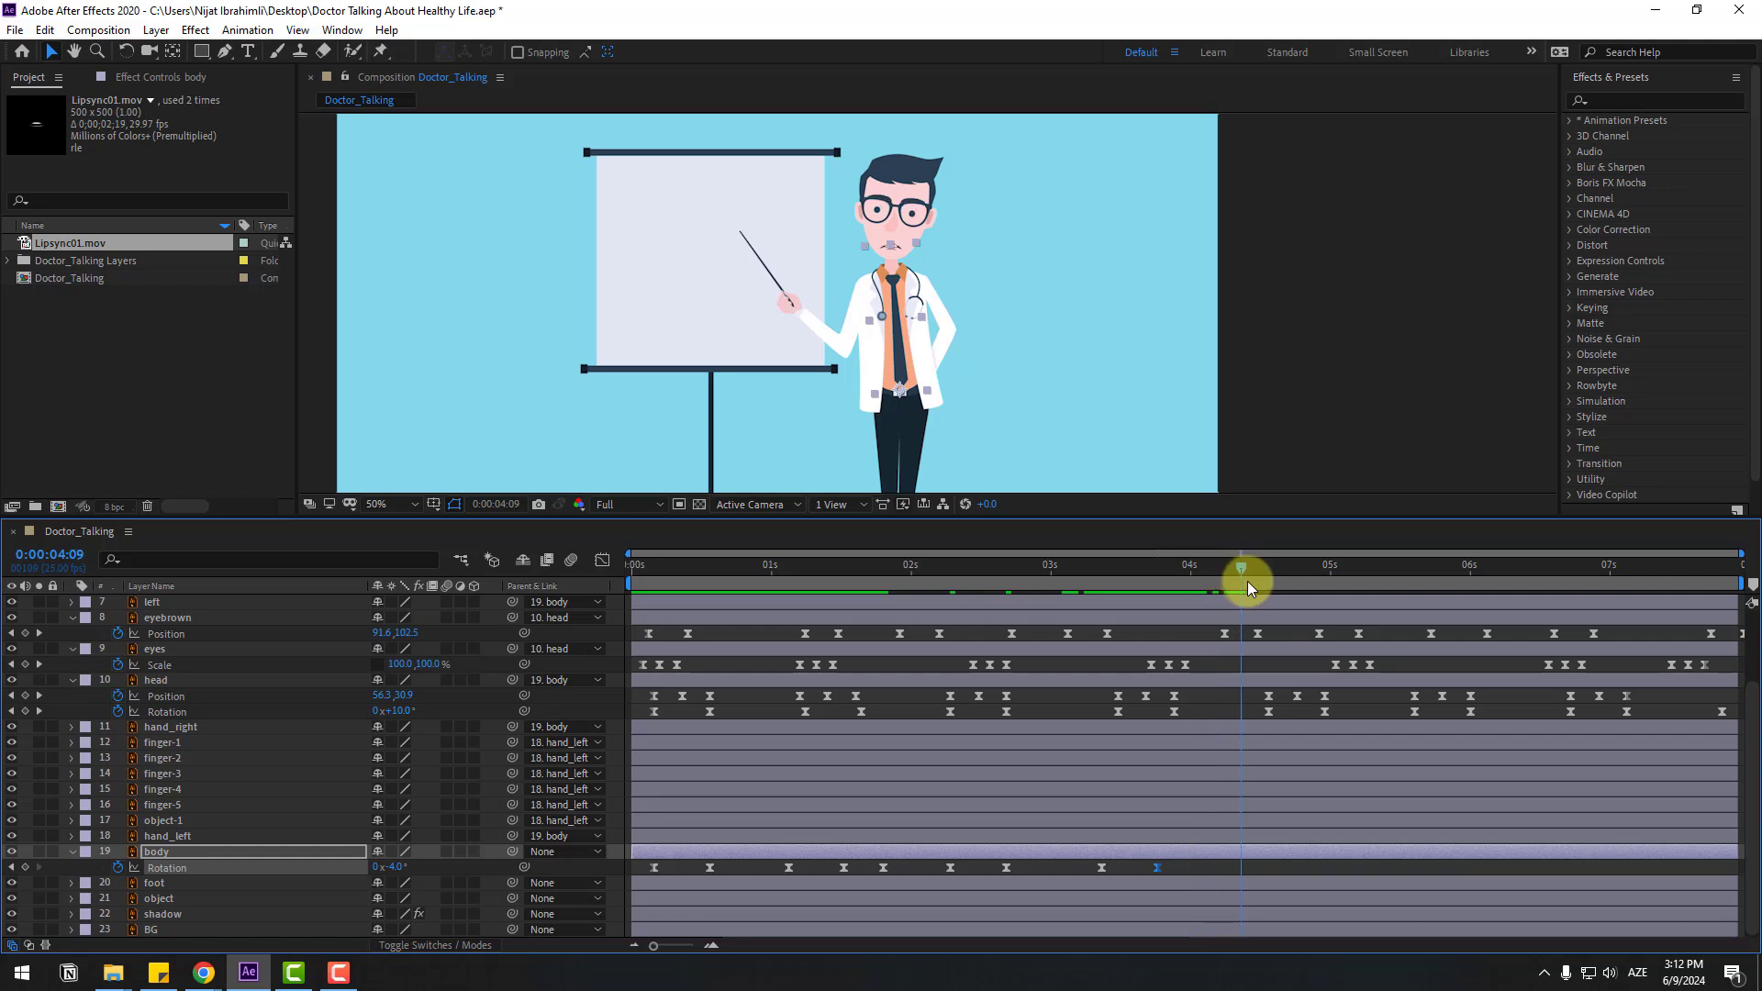
{"action": "left_click", "coordinate": [24, 867]}
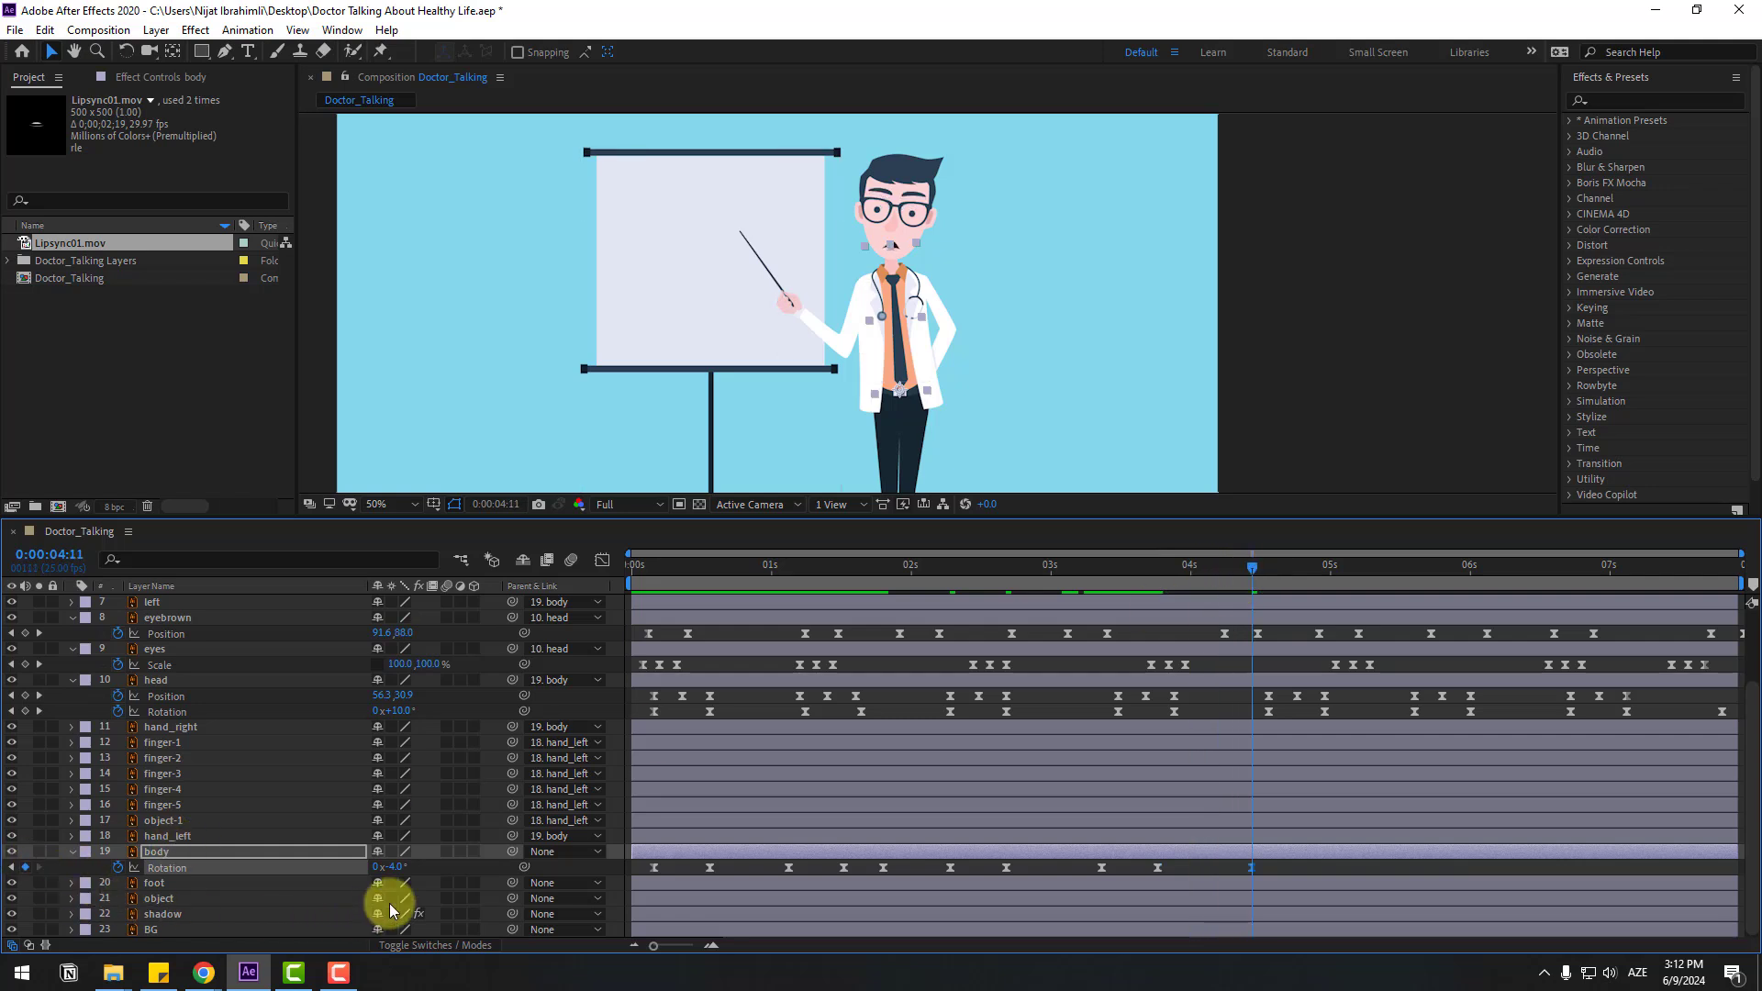
{"action": "key", "text": "shift+Page_Down"}
{"action": "key", "text": "Return"}
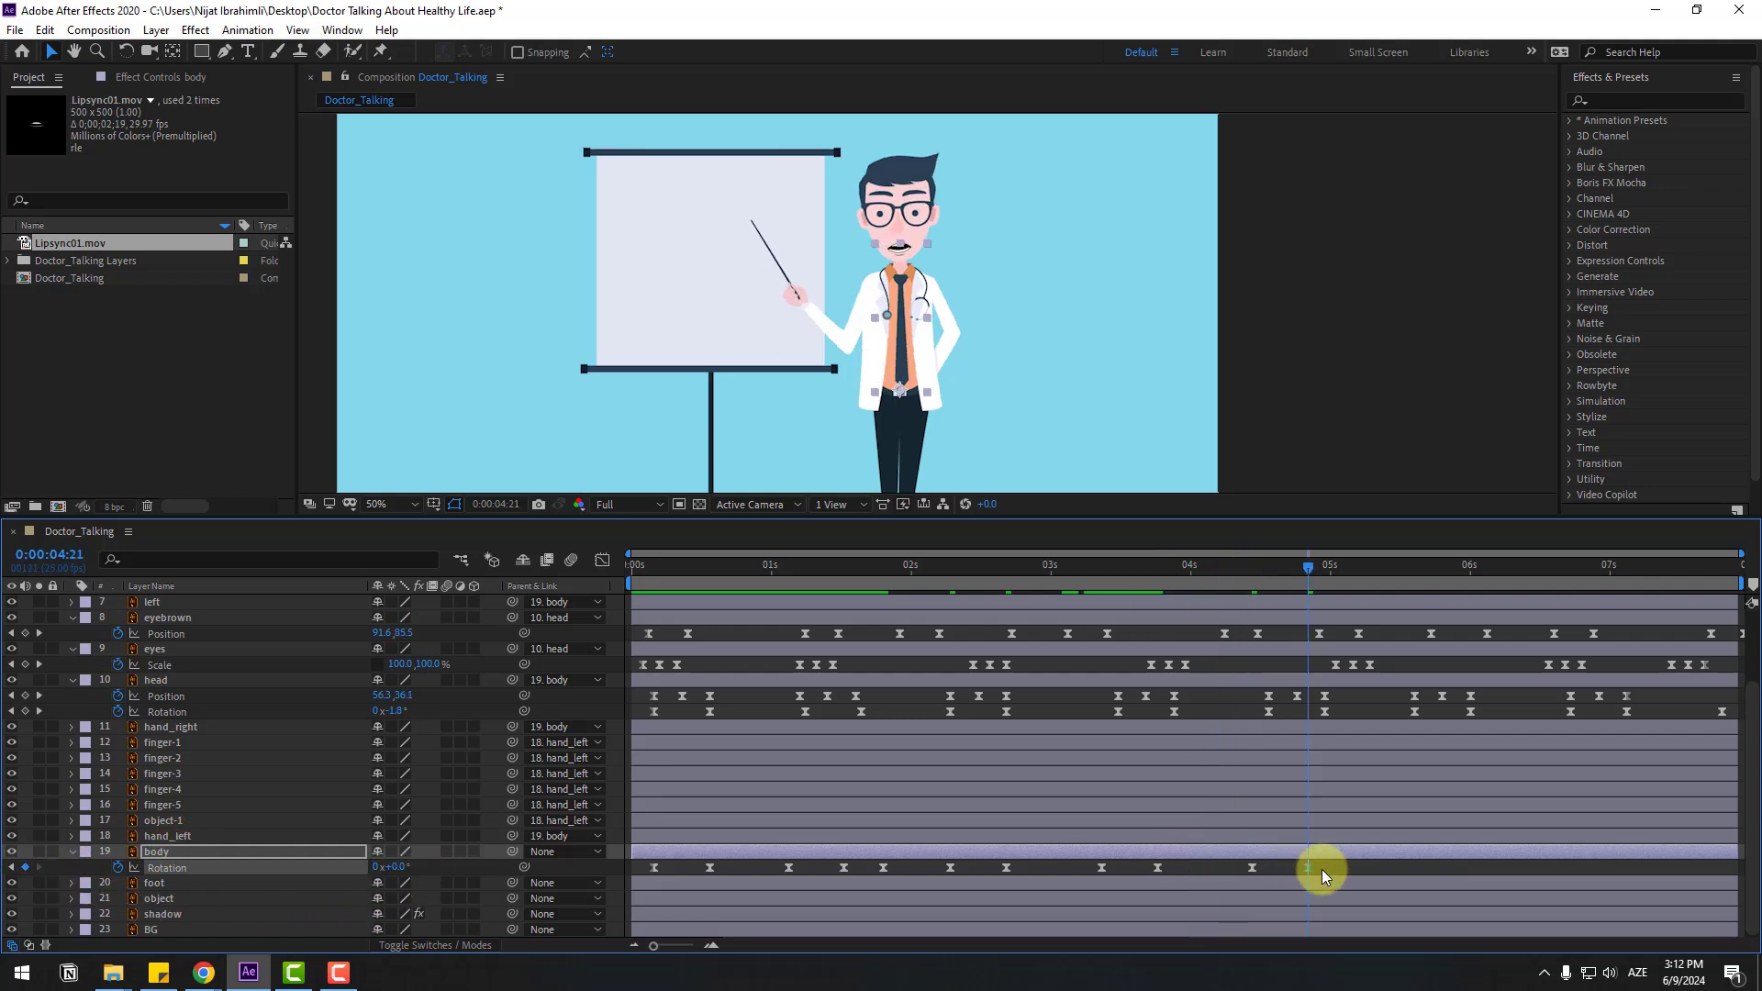
Step: Repeat all body Rotation keyframes from 5:08 onward and return to the start
{"action": "left_click_drag", "start_coordinate": [1321, 868], "coordinate": [624, 908]}
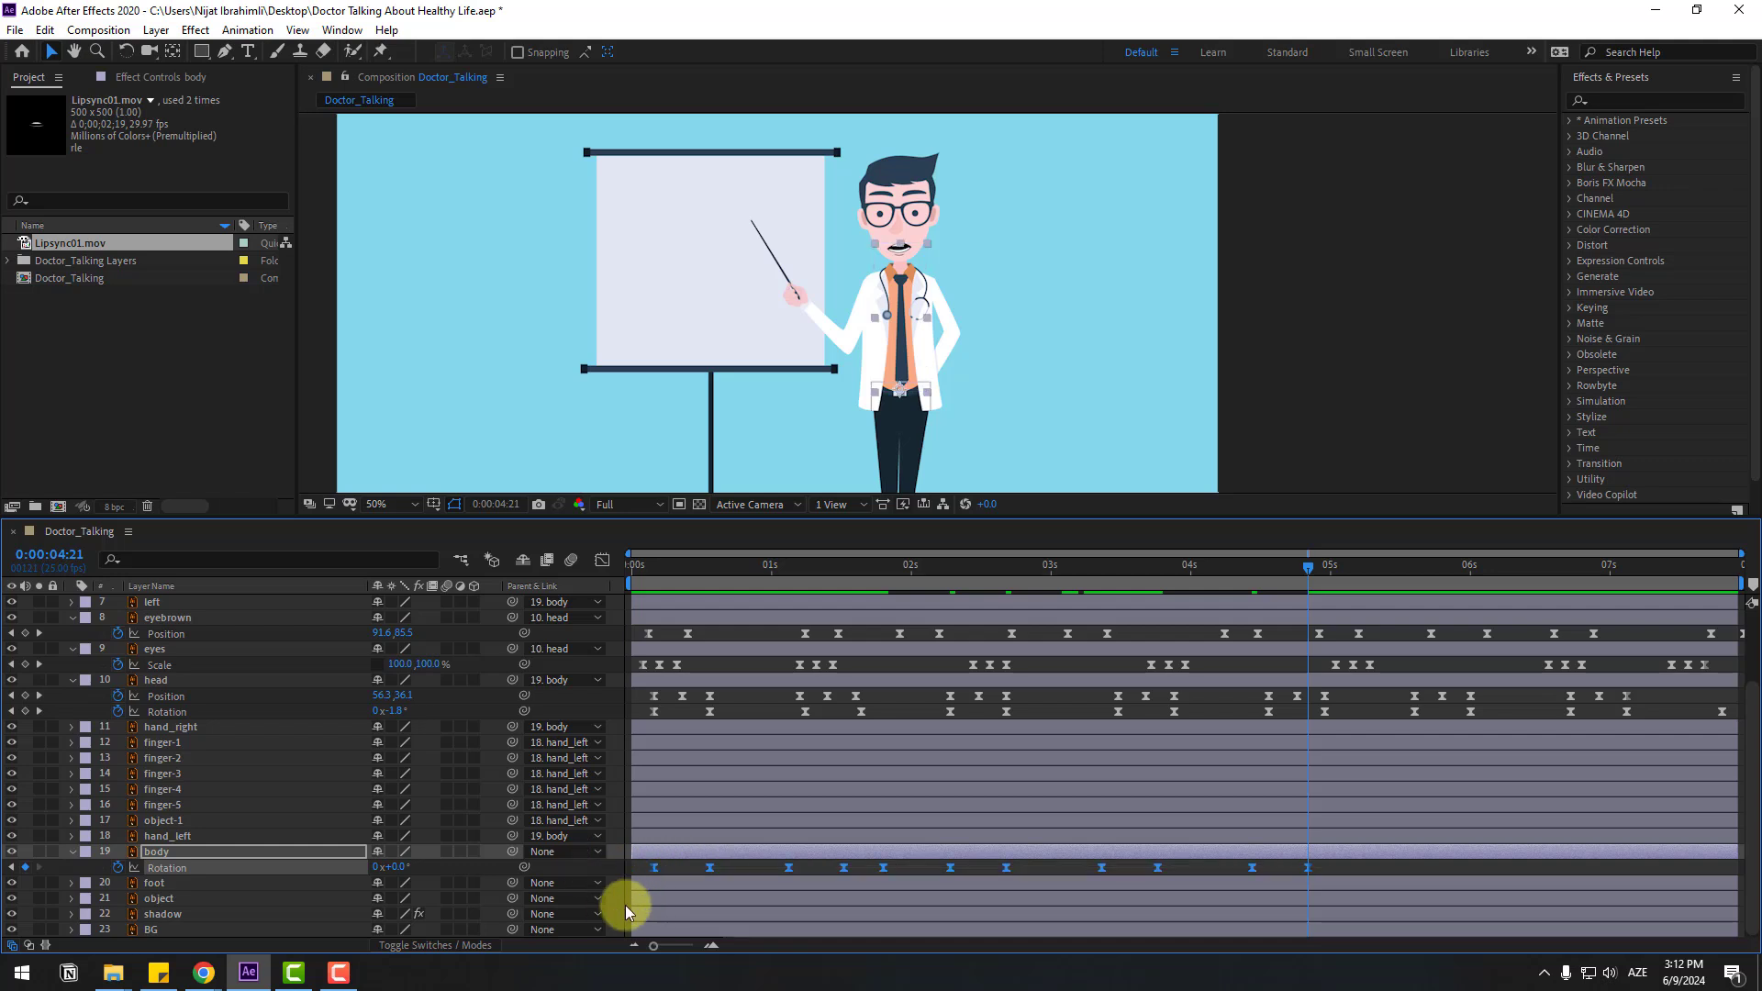
{"action": "left_click", "coordinate": [1376, 566]}
{"action": "key", "text": "ctrl+v"}
{"action": "left_click_drag", "start_coordinate": [1347, 570], "coordinate": [654, 571]}
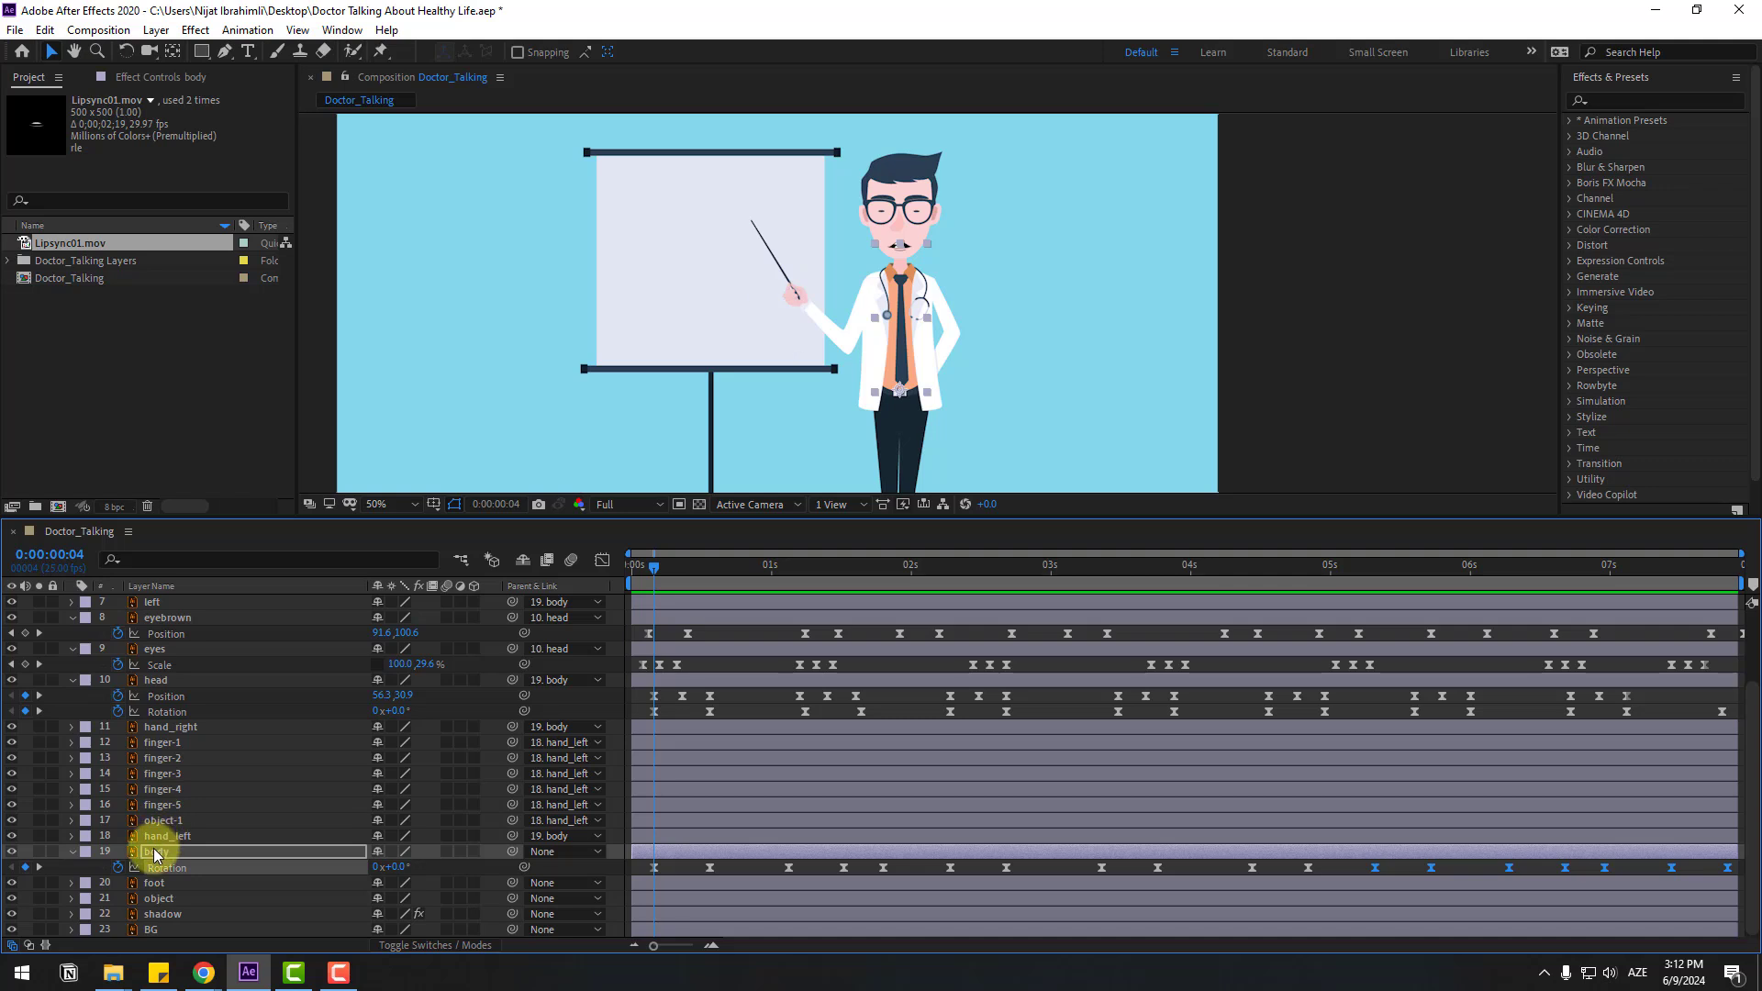
{"action": "left_click", "coordinate": [154, 850]}
{"action": "key", "text": "shift+p"}
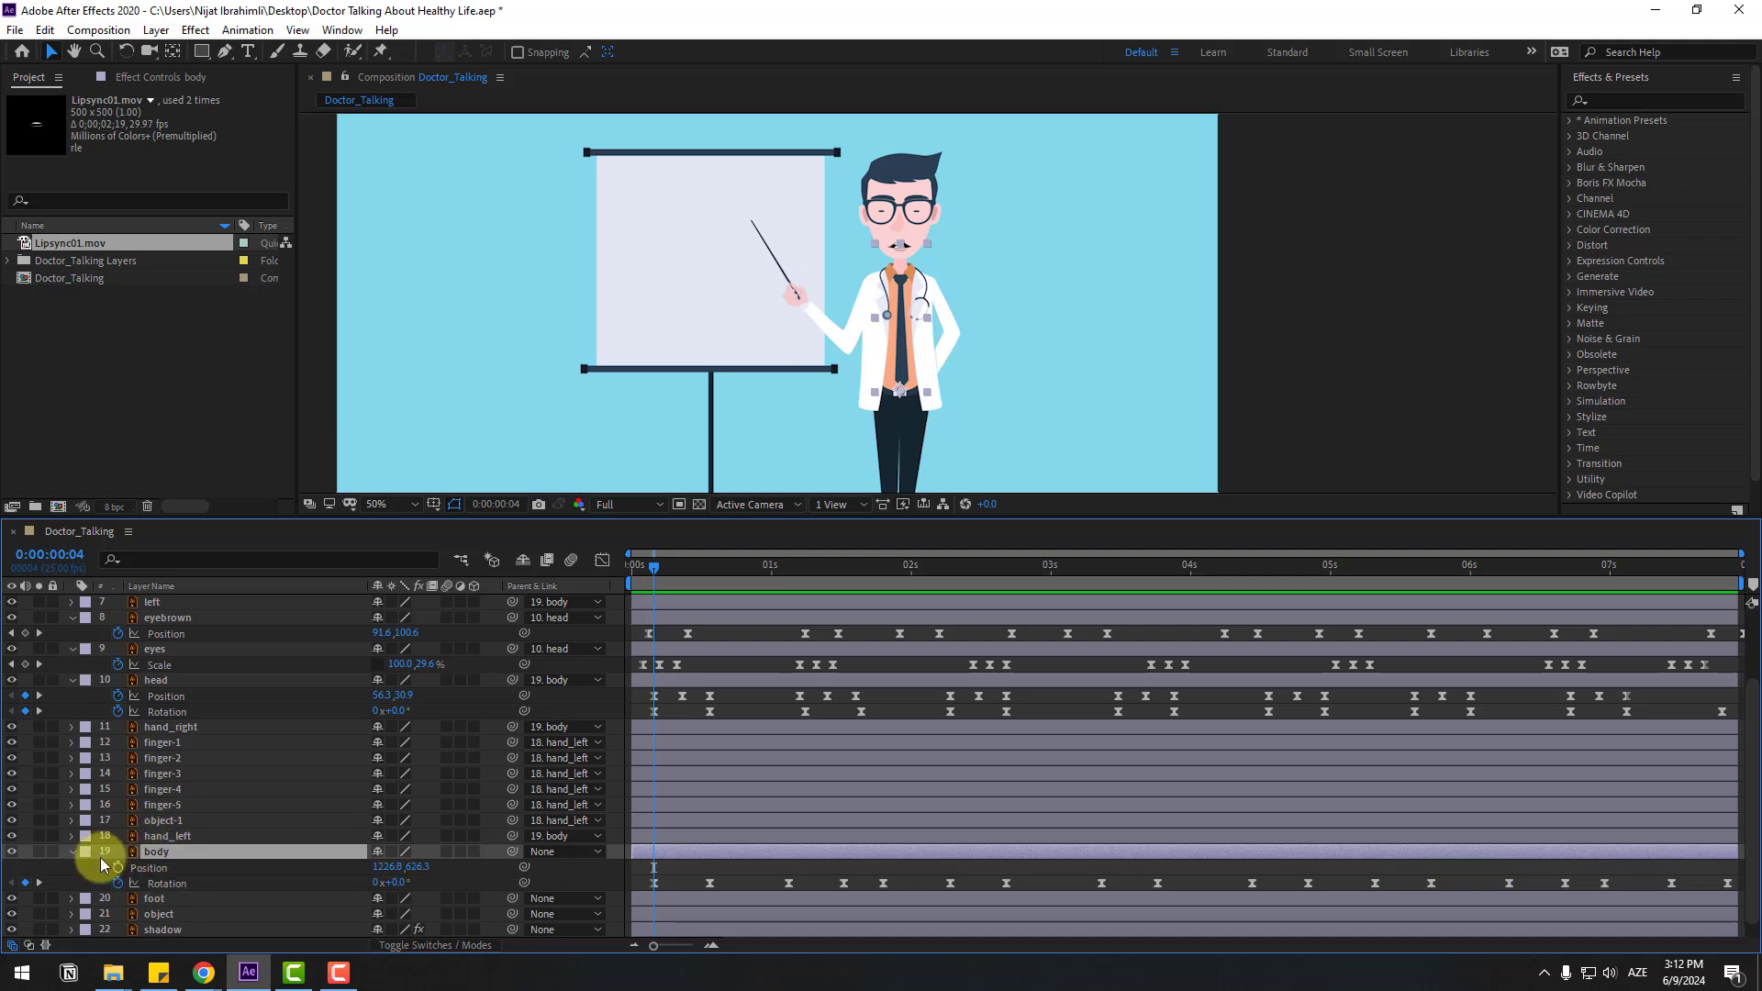
Step: Keyframe a small down-and-up bob on the body Position around frames 10–14, with easing
{"action": "left_click", "coordinate": [117, 868]}
{"action": "left_click_drag", "start_coordinate": [651, 564], "coordinate": [687, 565]}
{"action": "key", "text": "Down"}
{"action": "key", "text": "Down"}
{"action": "key", "text": "Down"}
{"action": "key", "text": "Down"}
{"action": "key", "text": "Down"}
{"action": "key", "text": "Down"}
{"action": "key", "text": "Page_Down"}
{"action": "key", "text": "Page_Down"}
{"action": "key", "text": "Page_Down"}
{"action": "key", "text": "Page_Down"}
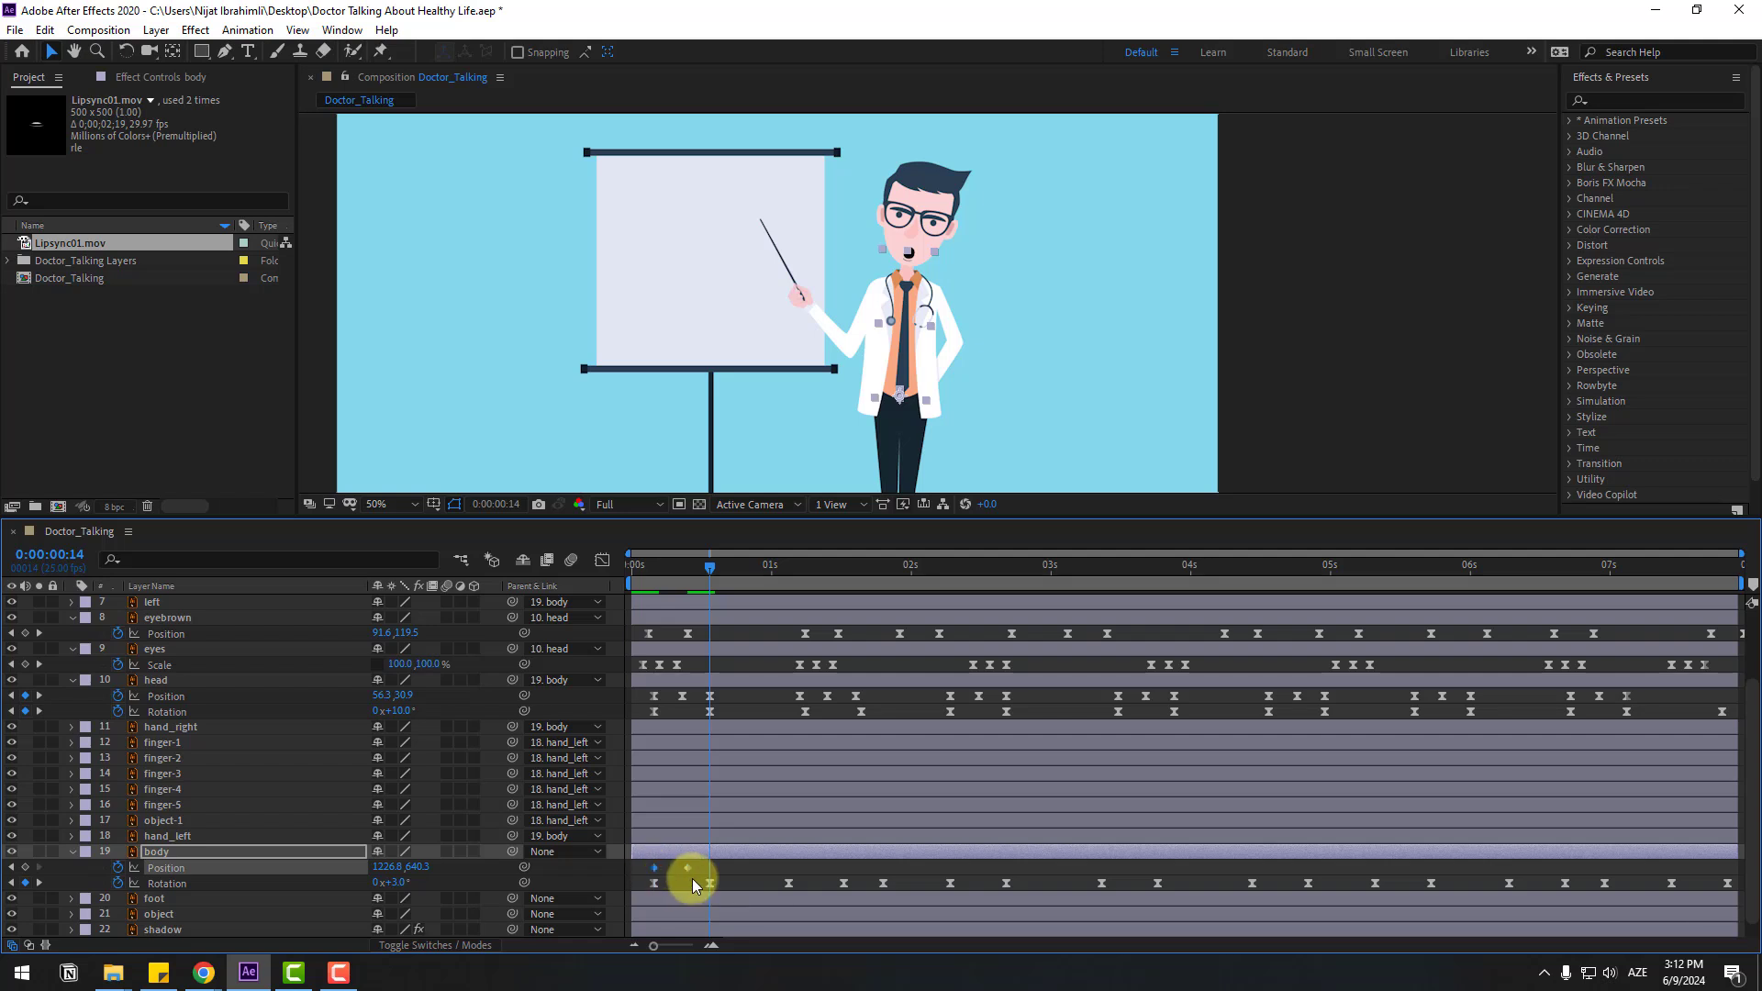
{"action": "key", "text": "shift+Up"}
{"action": "key", "text": "Up"}
{"action": "key", "text": "Up"}
{"action": "key", "text": "Up"}
{"action": "key", "text": "Up"}
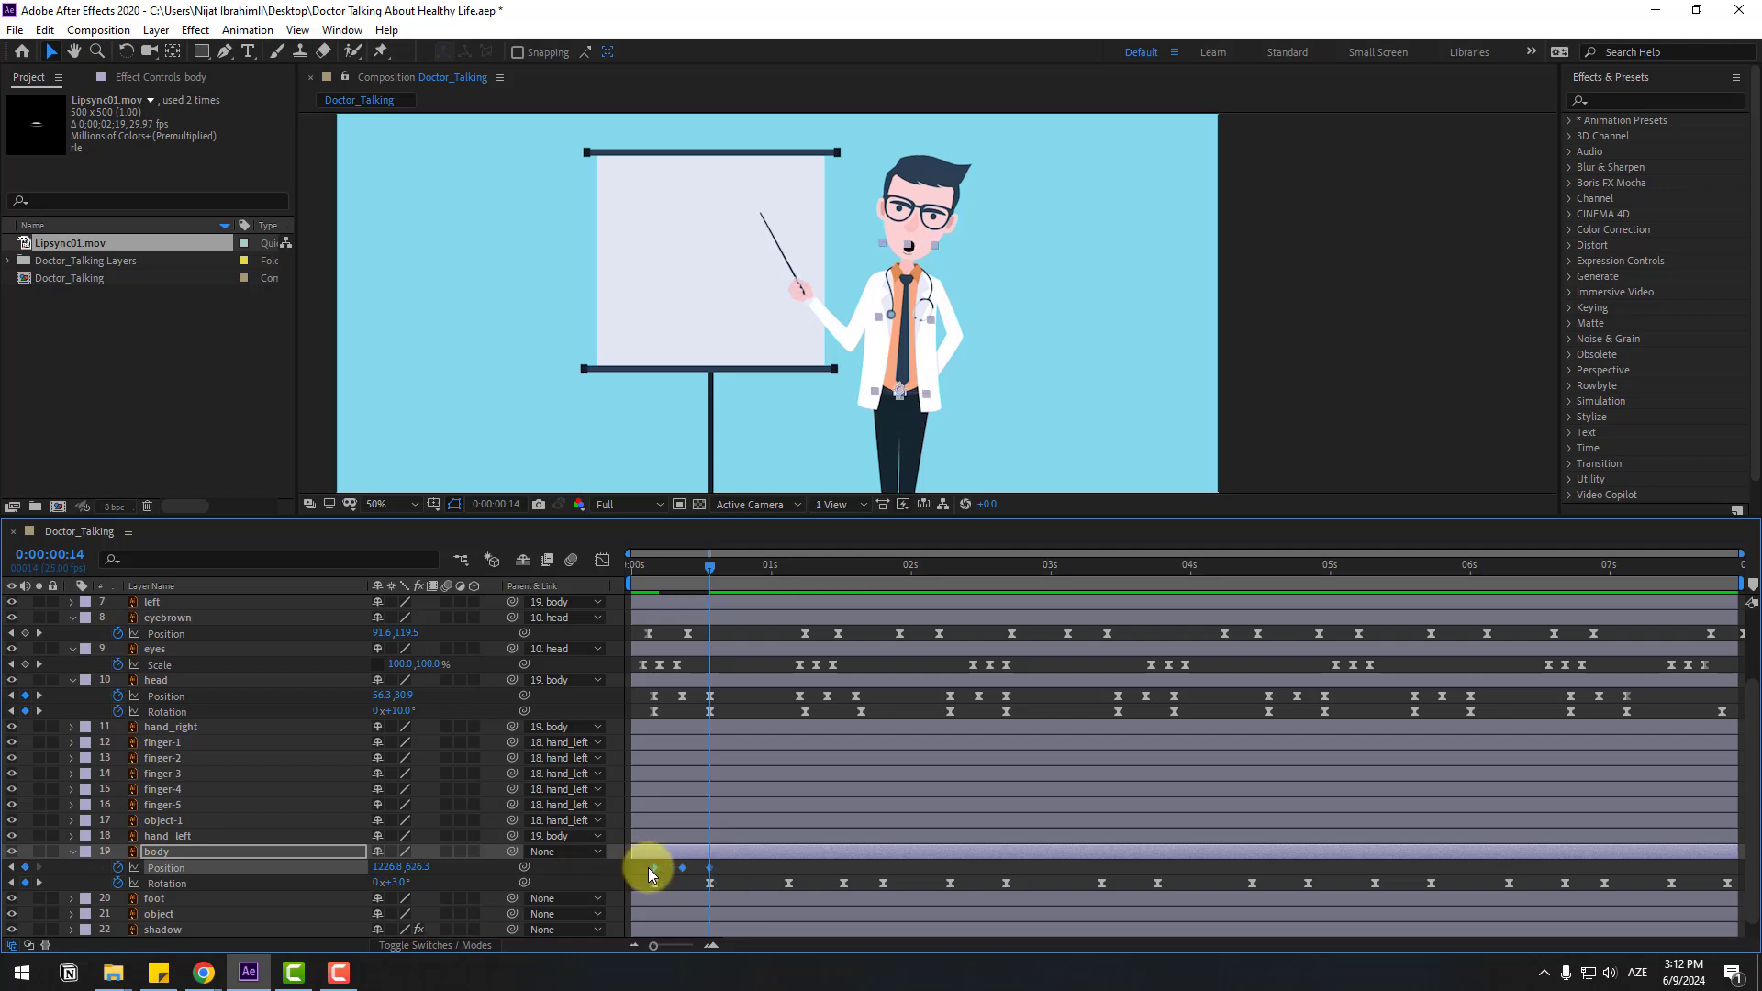
{"action": "right_click", "coordinate": [649, 870]}
{"action": "mouse_move", "coordinate": [725, 853]}
{"action": "left_click", "coordinate": [945, 723]}
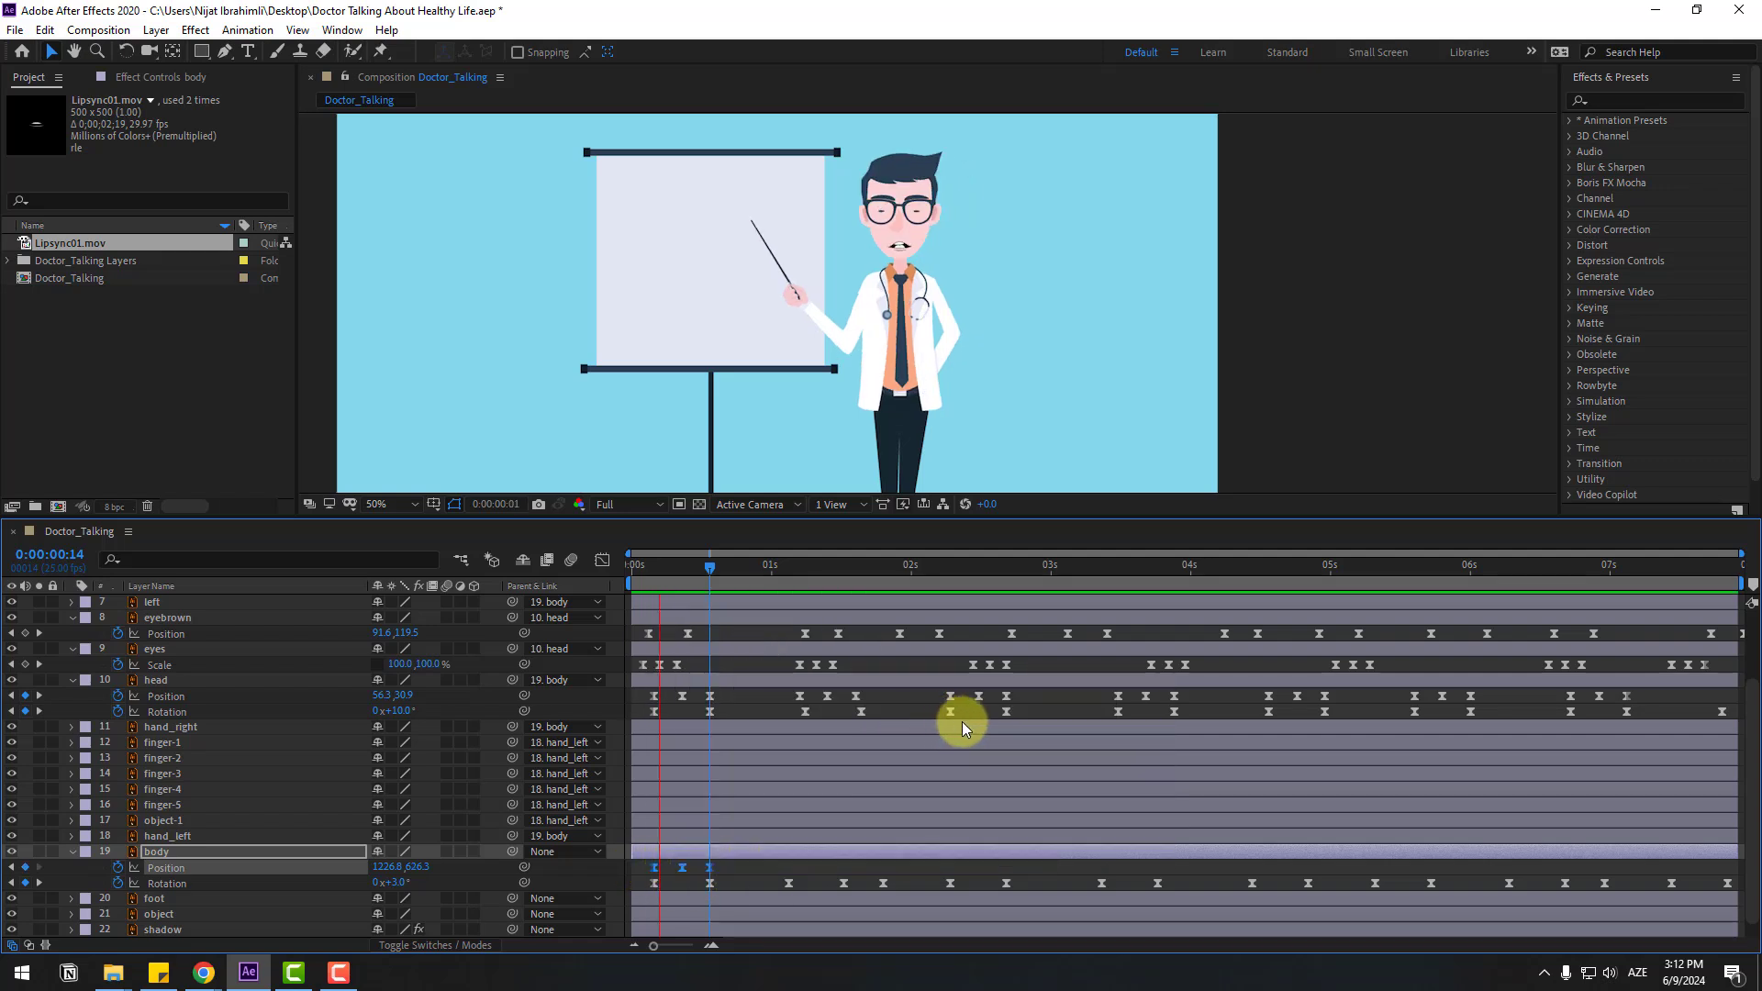
{"action": "left_click", "coordinate": [811, 851]}
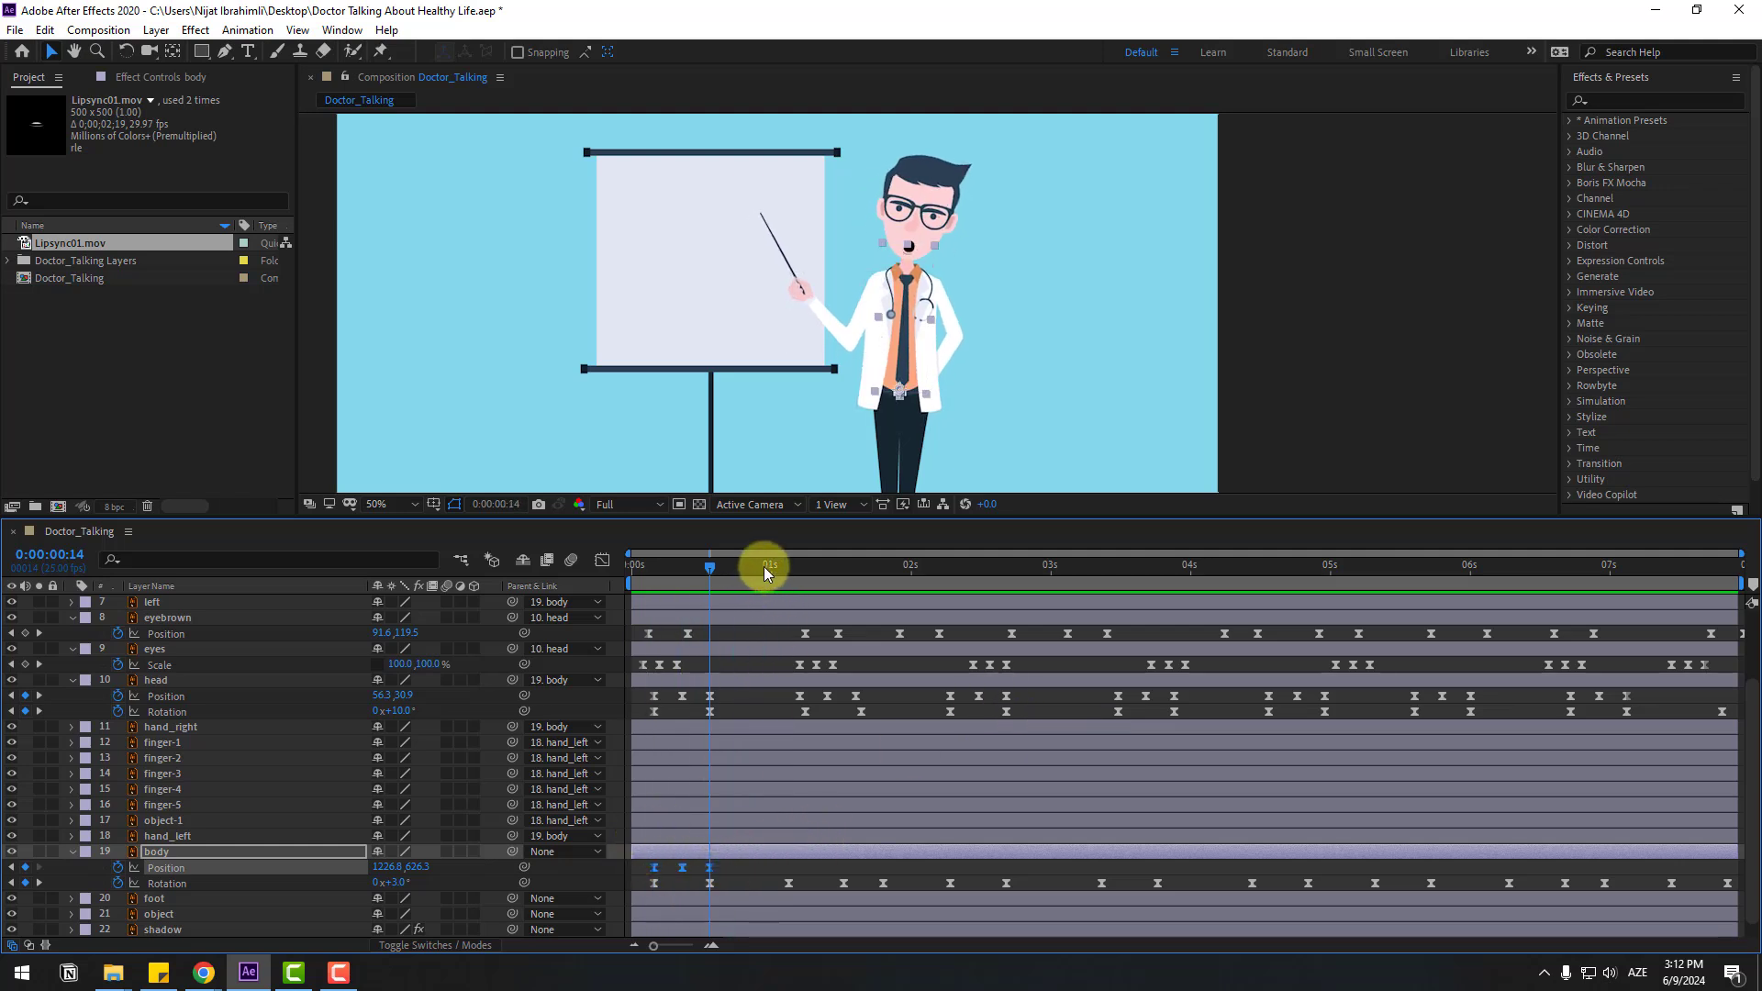
Step: Paste the body sway keyframes at 0:00:01:03, about 02:08, 03:09 and 04:11
{"action": "left_click_drag", "start_coordinate": [764, 565], "coordinate": [789, 568]}
{"action": "key", "text": "ctrl+v"}
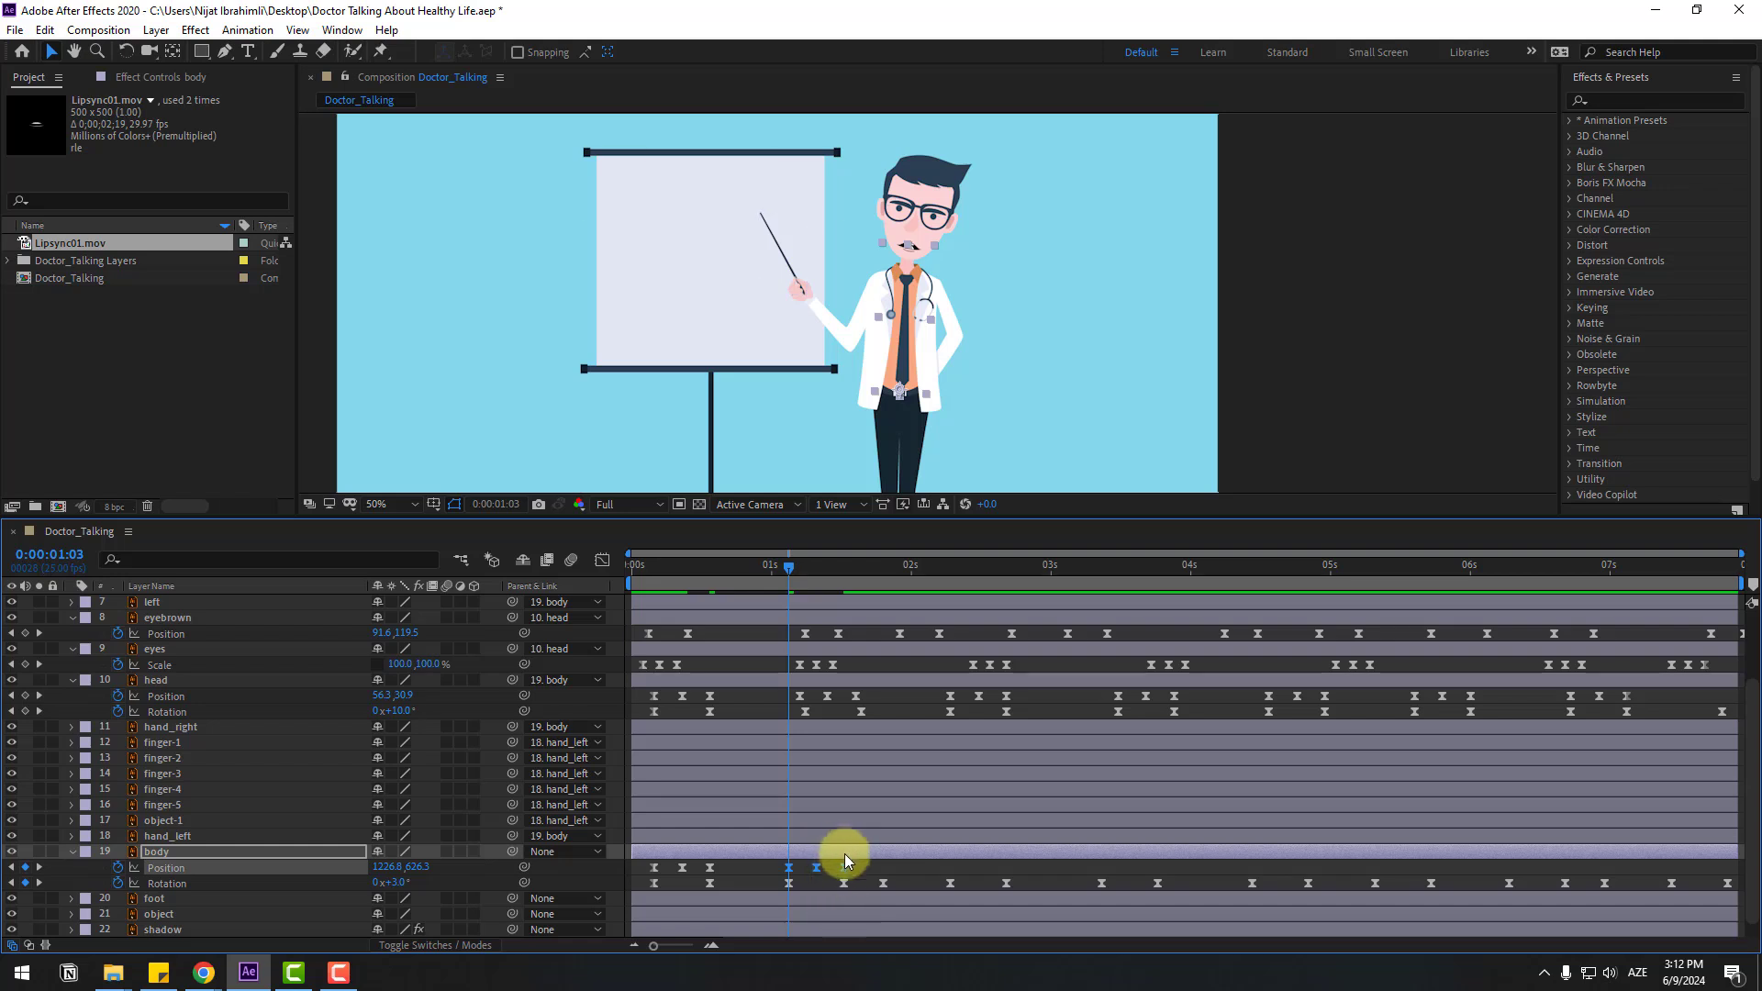
{"action": "left_click_drag", "start_coordinate": [773, 569], "coordinate": [956, 577]}
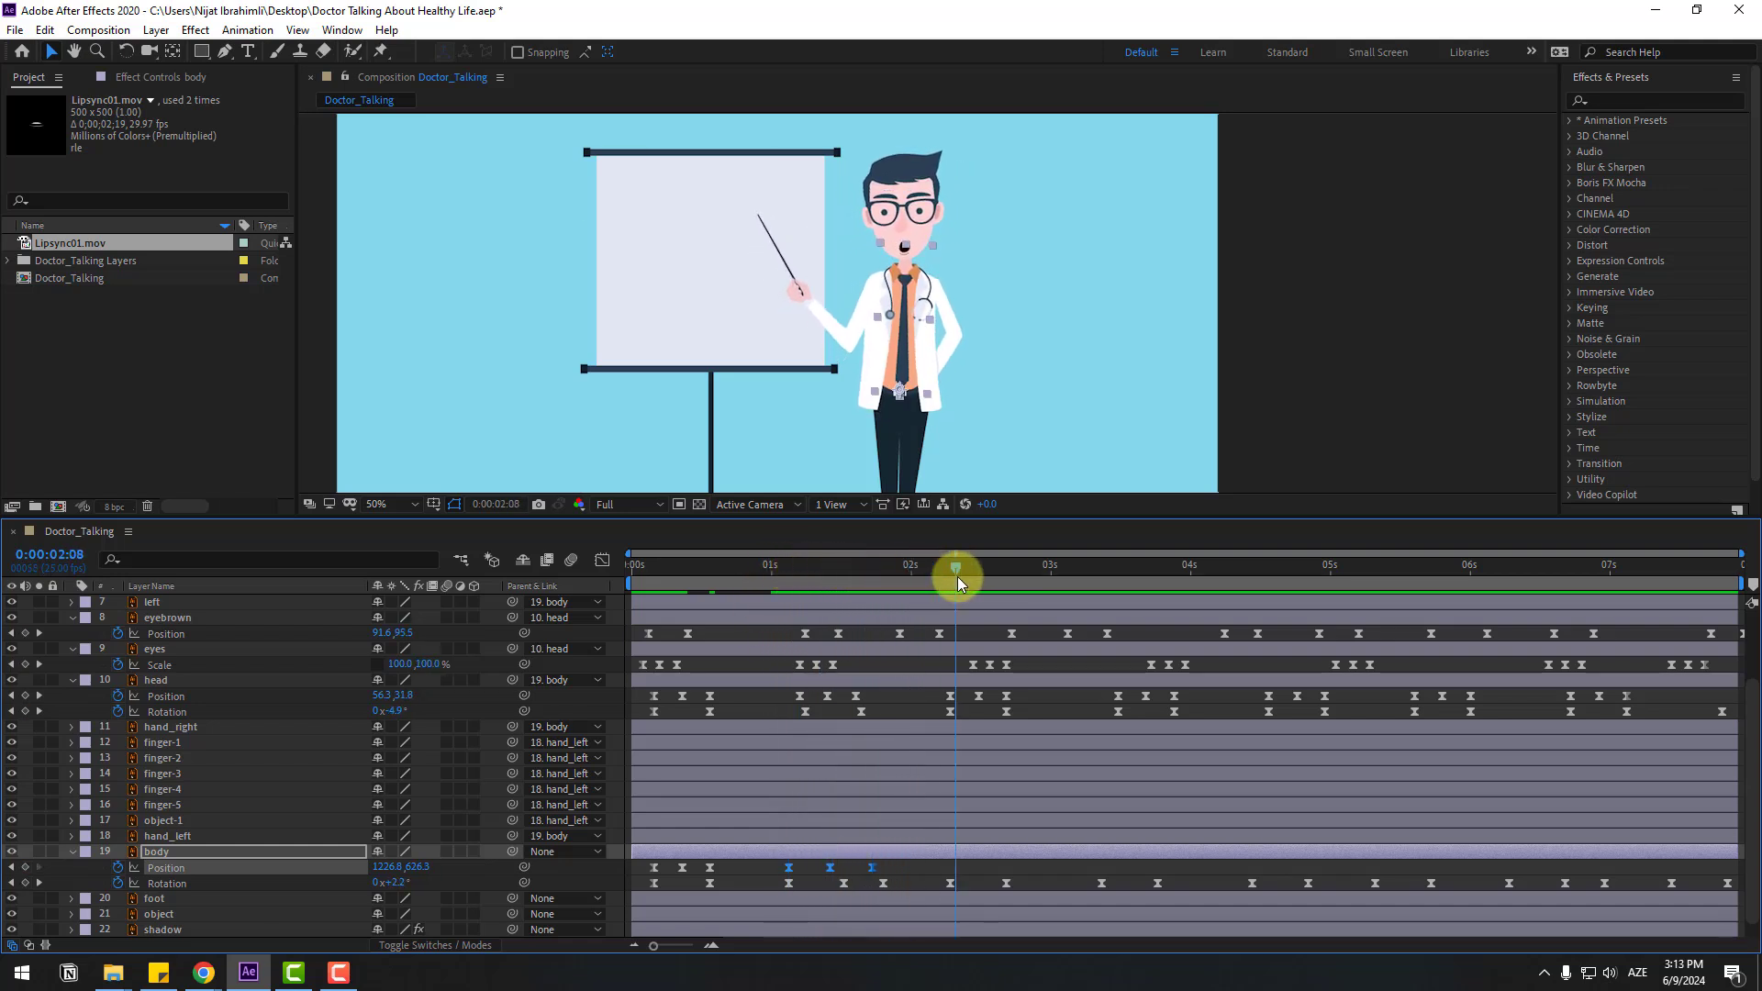
{"action": "key", "text": "ctrl+v"}
{"action": "left_click", "coordinate": [1098, 565]}
{"action": "key", "text": "ctrl+v"}
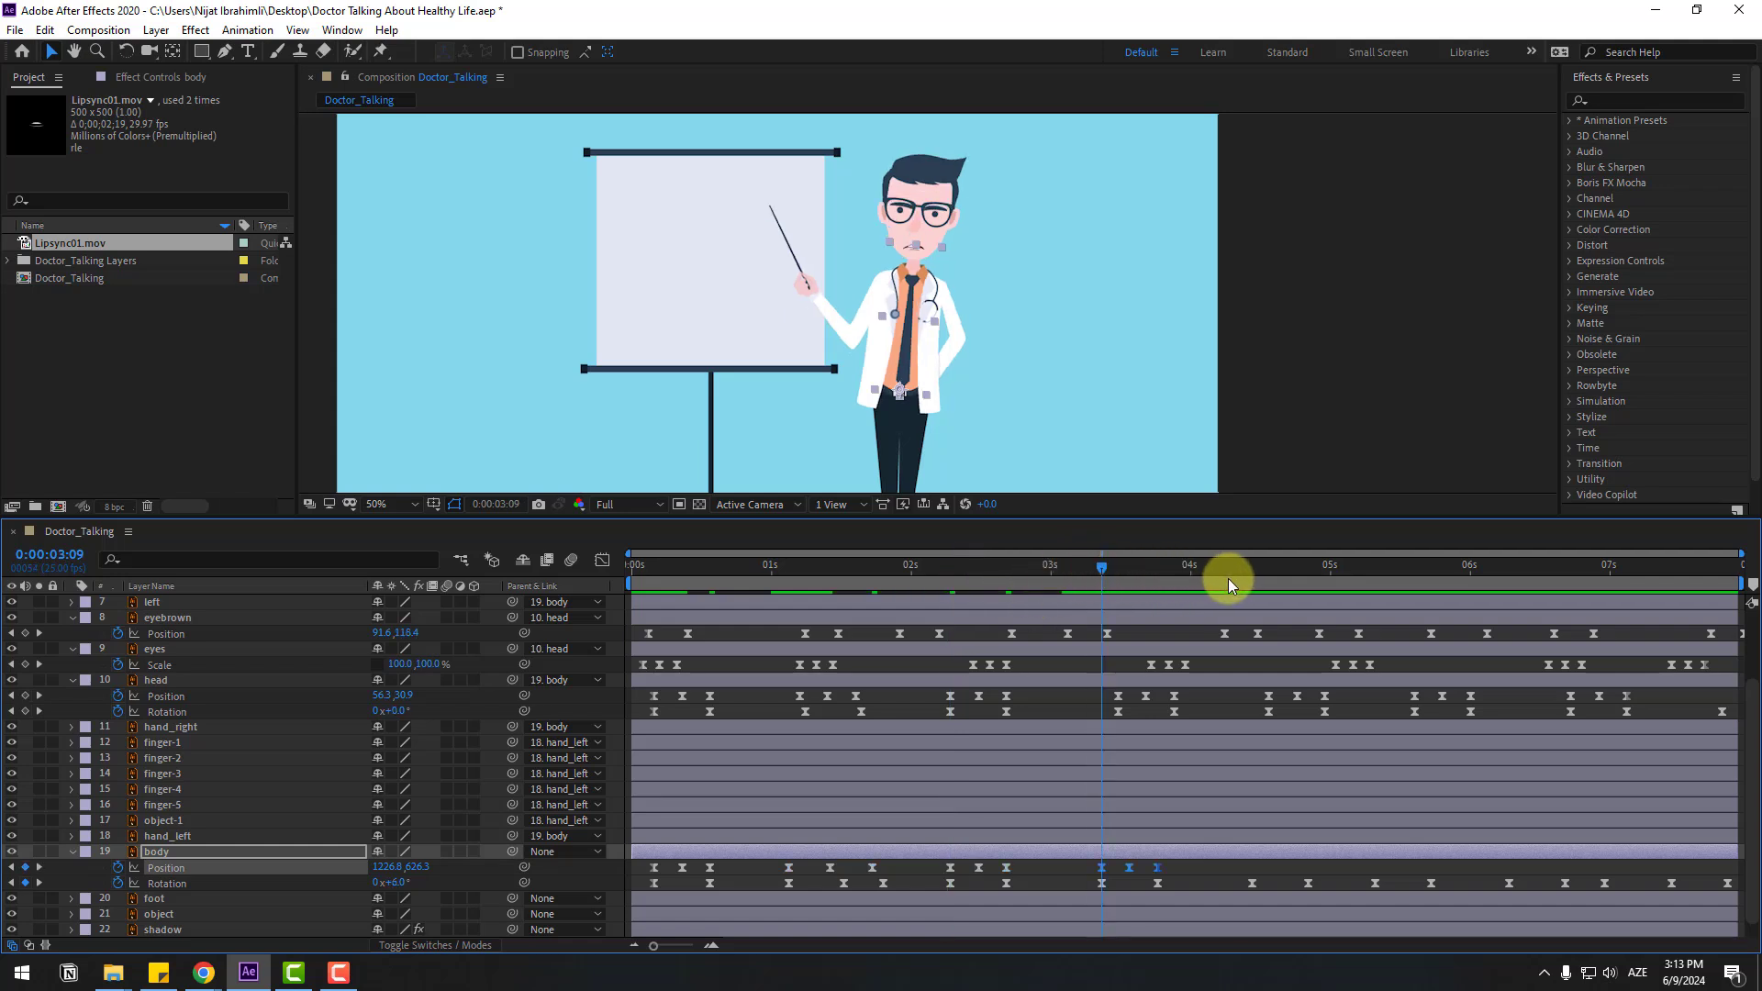
{"action": "left_click", "coordinate": [1250, 574]}
{"action": "key", "text": "ctrl+v"}
Step: Paste the sway keyframes at 0:00:05:09, 06:07 and 06:24, then preview the body bob
{"action": "left_click", "coordinate": [1380, 570]}
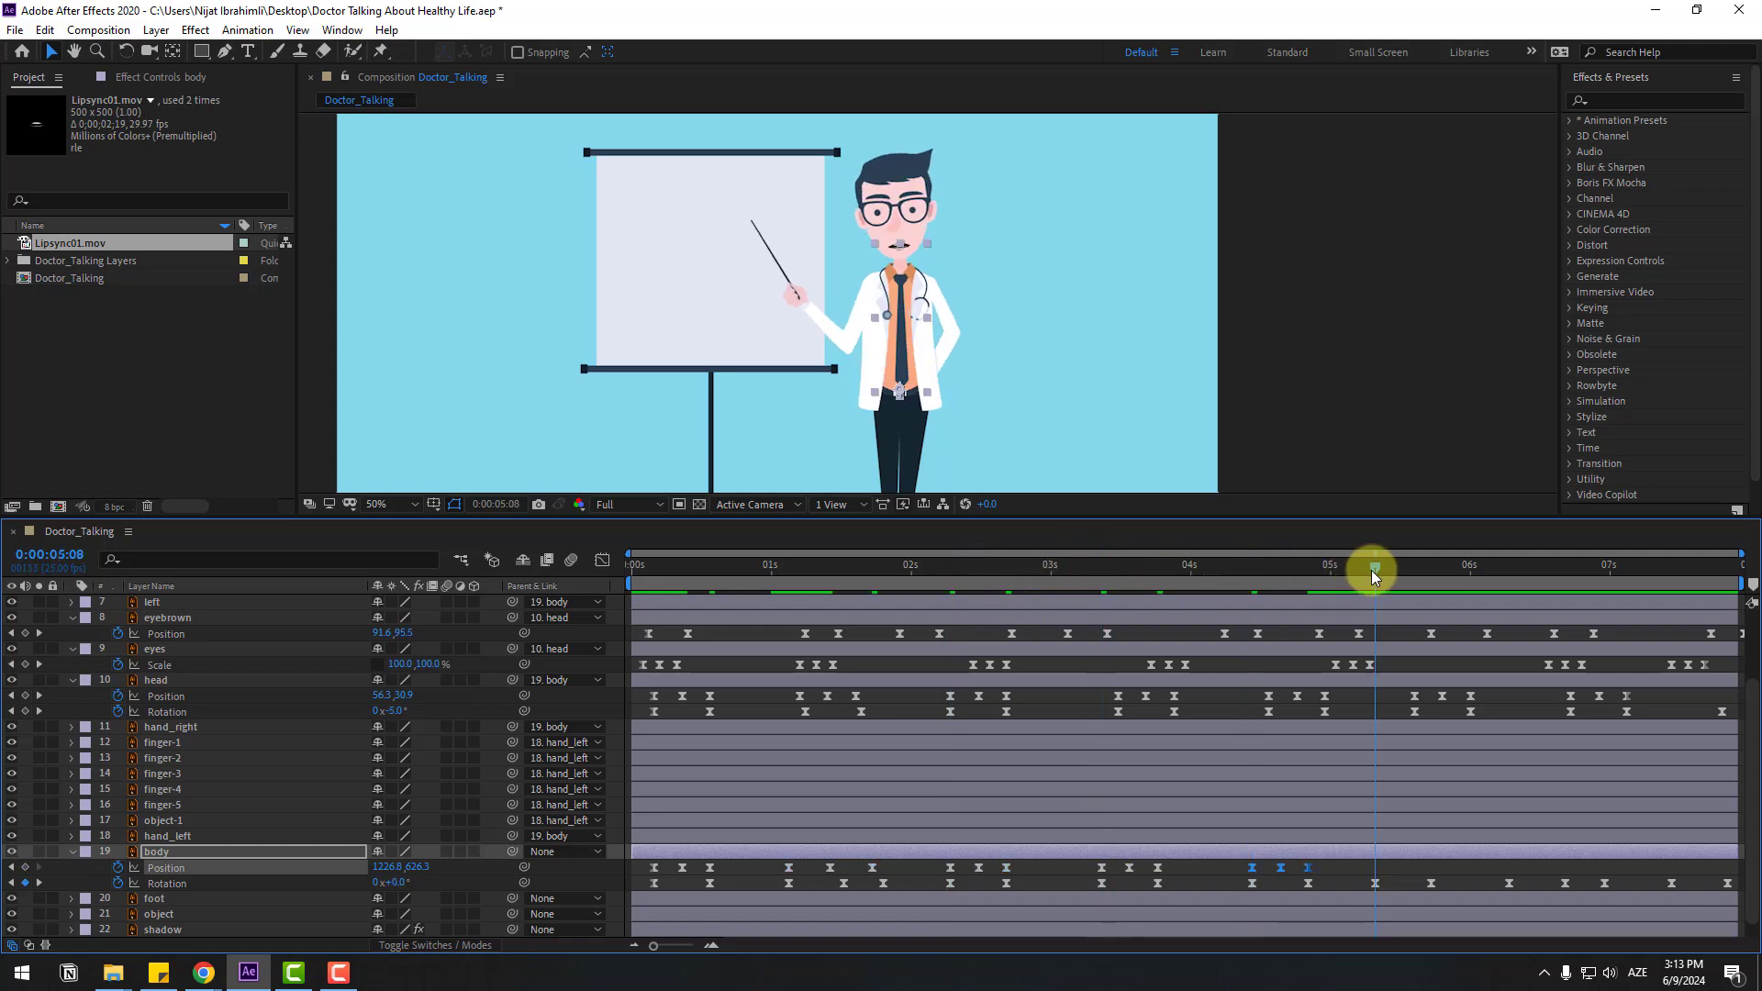
{"action": "key", "text": "ctrl+v"}
{"action": "left_click", "coordinate": [1506, 576]}
{"action": "key", "text": "ctrl+v"}
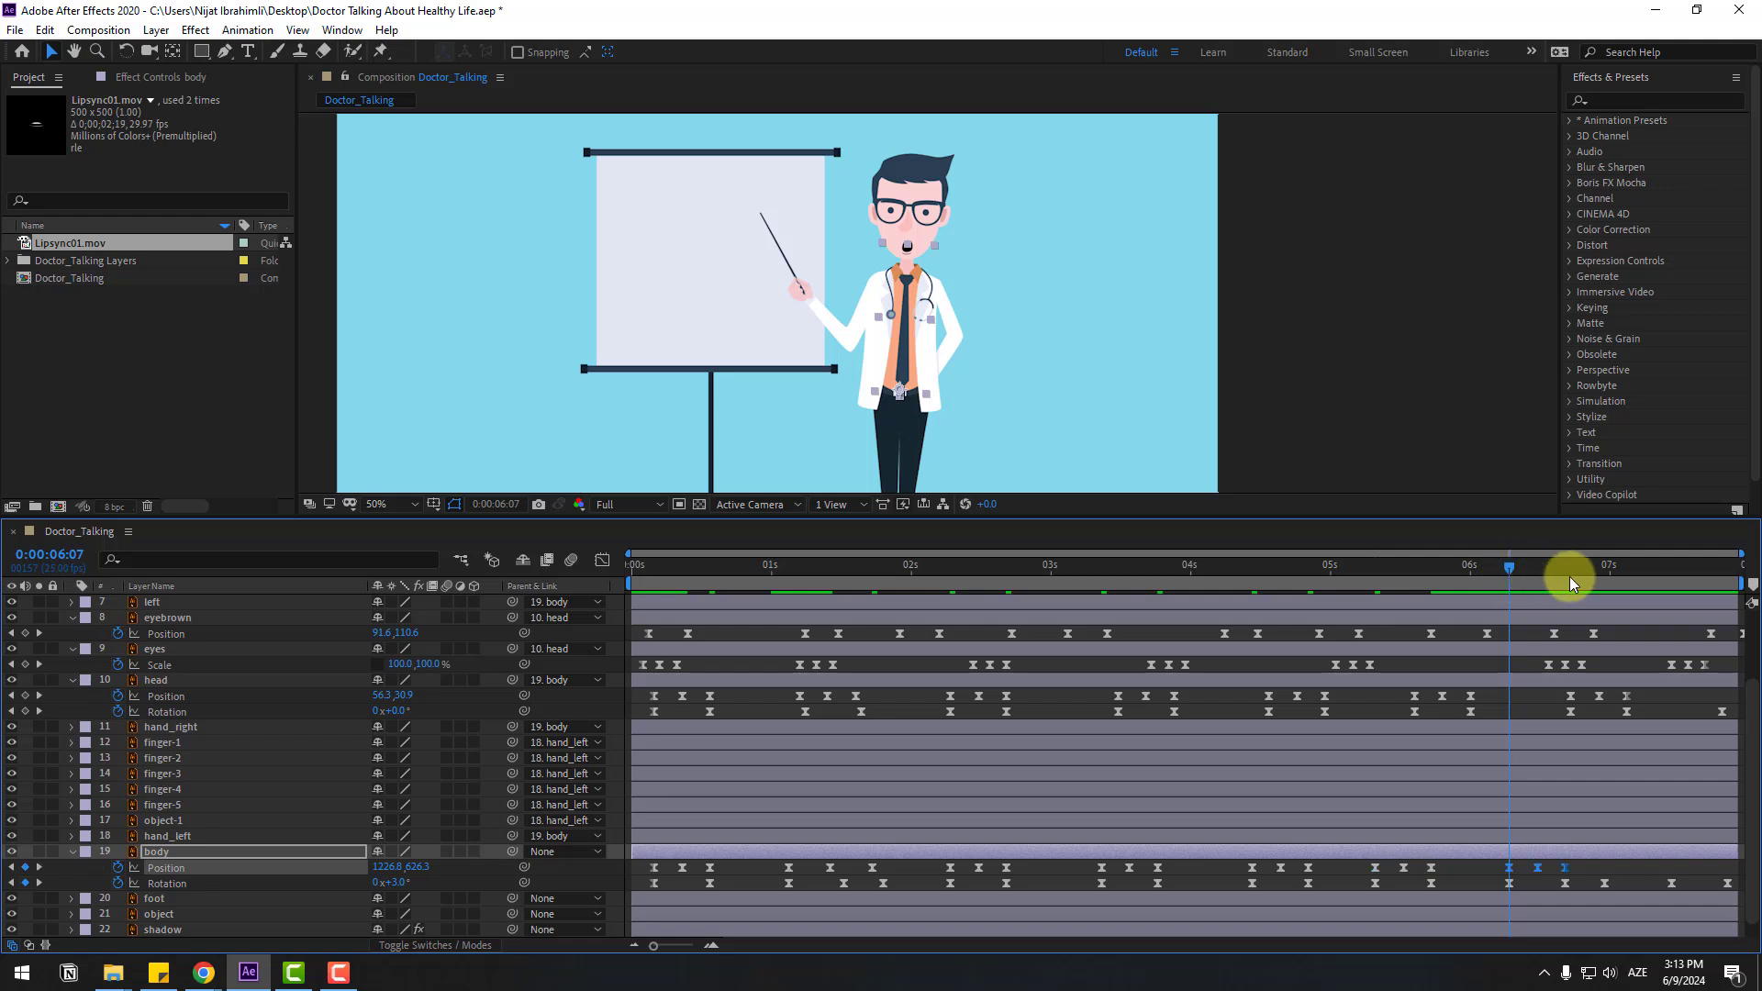
{"action": "left_click", "coordinate": [1605, 570]}
{"action": "key", "text": "ctrl+v"}
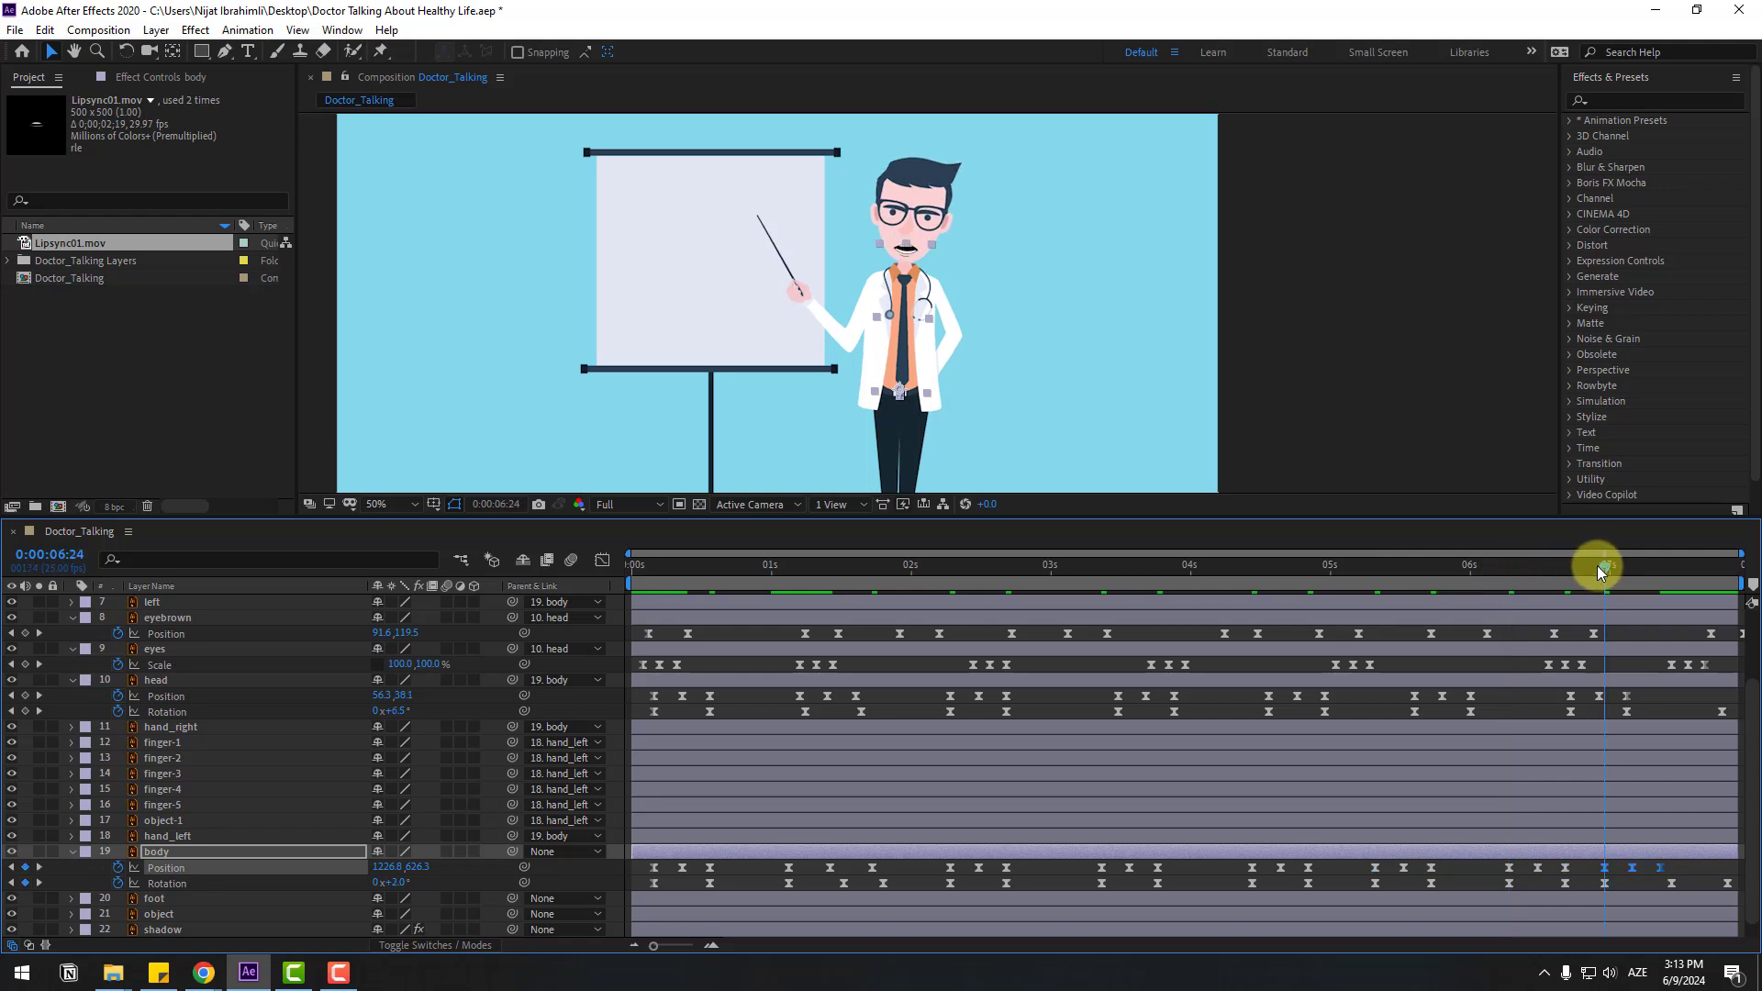
{"action": "key", "text": "space"}
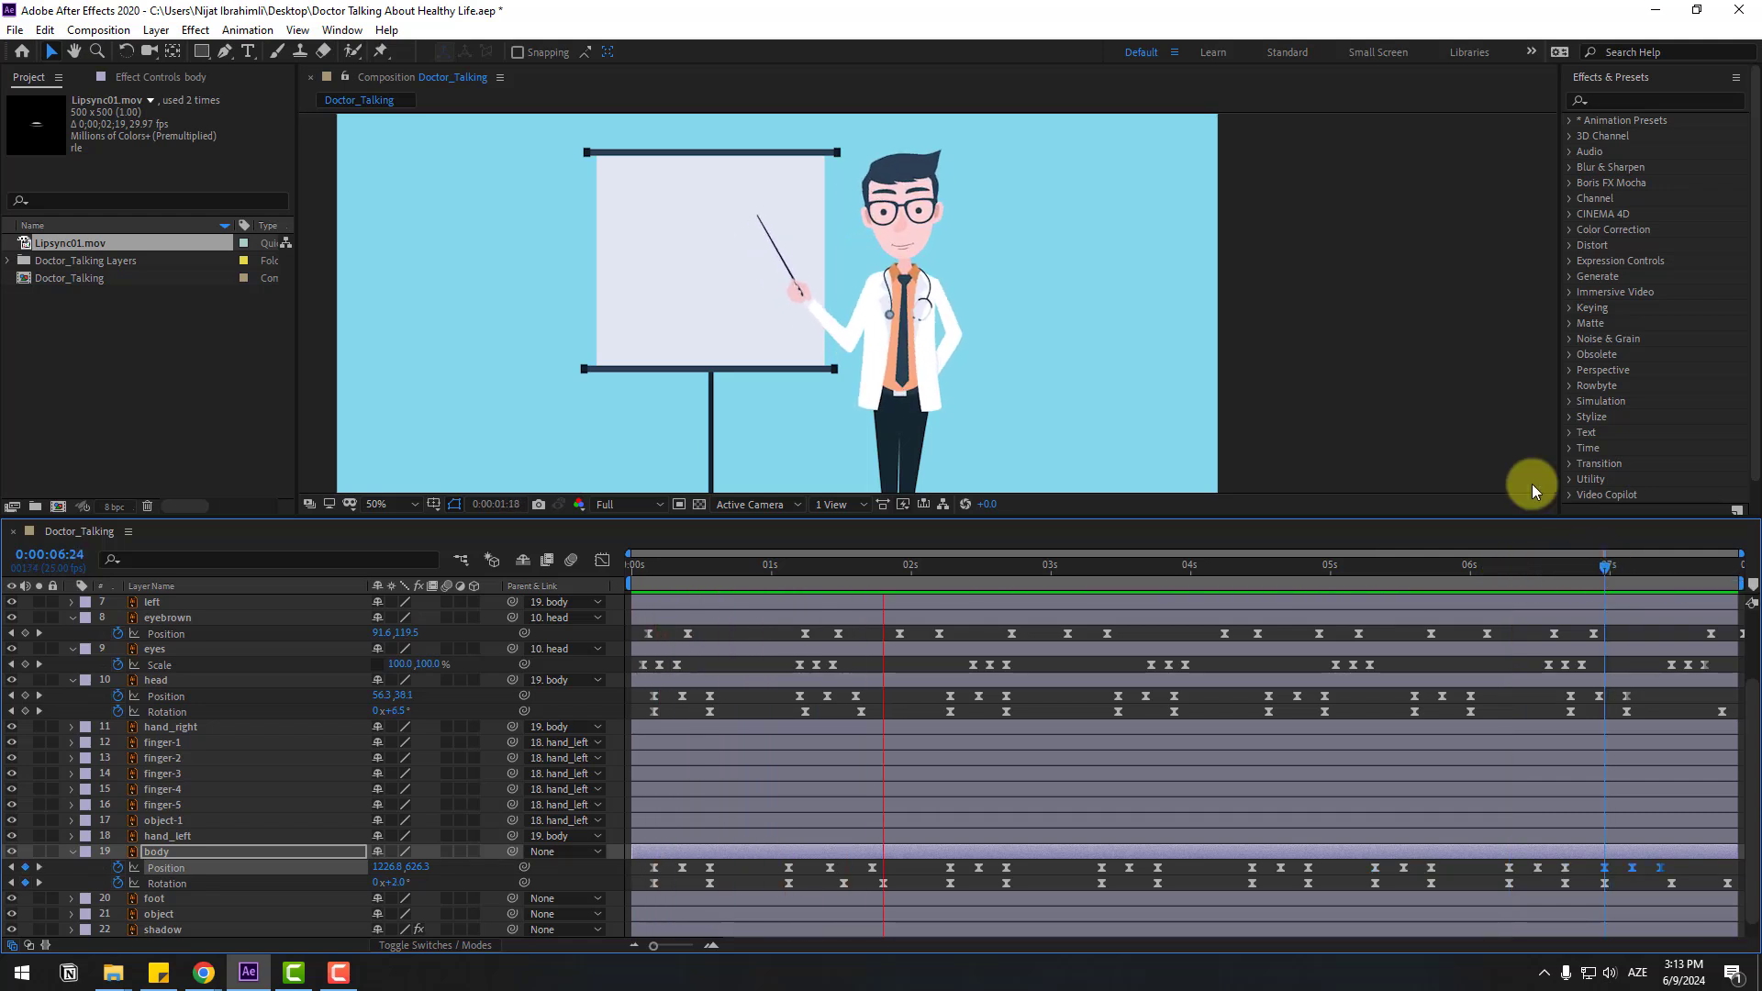
{"action": "left_click", "coordinate": [643, 565]}
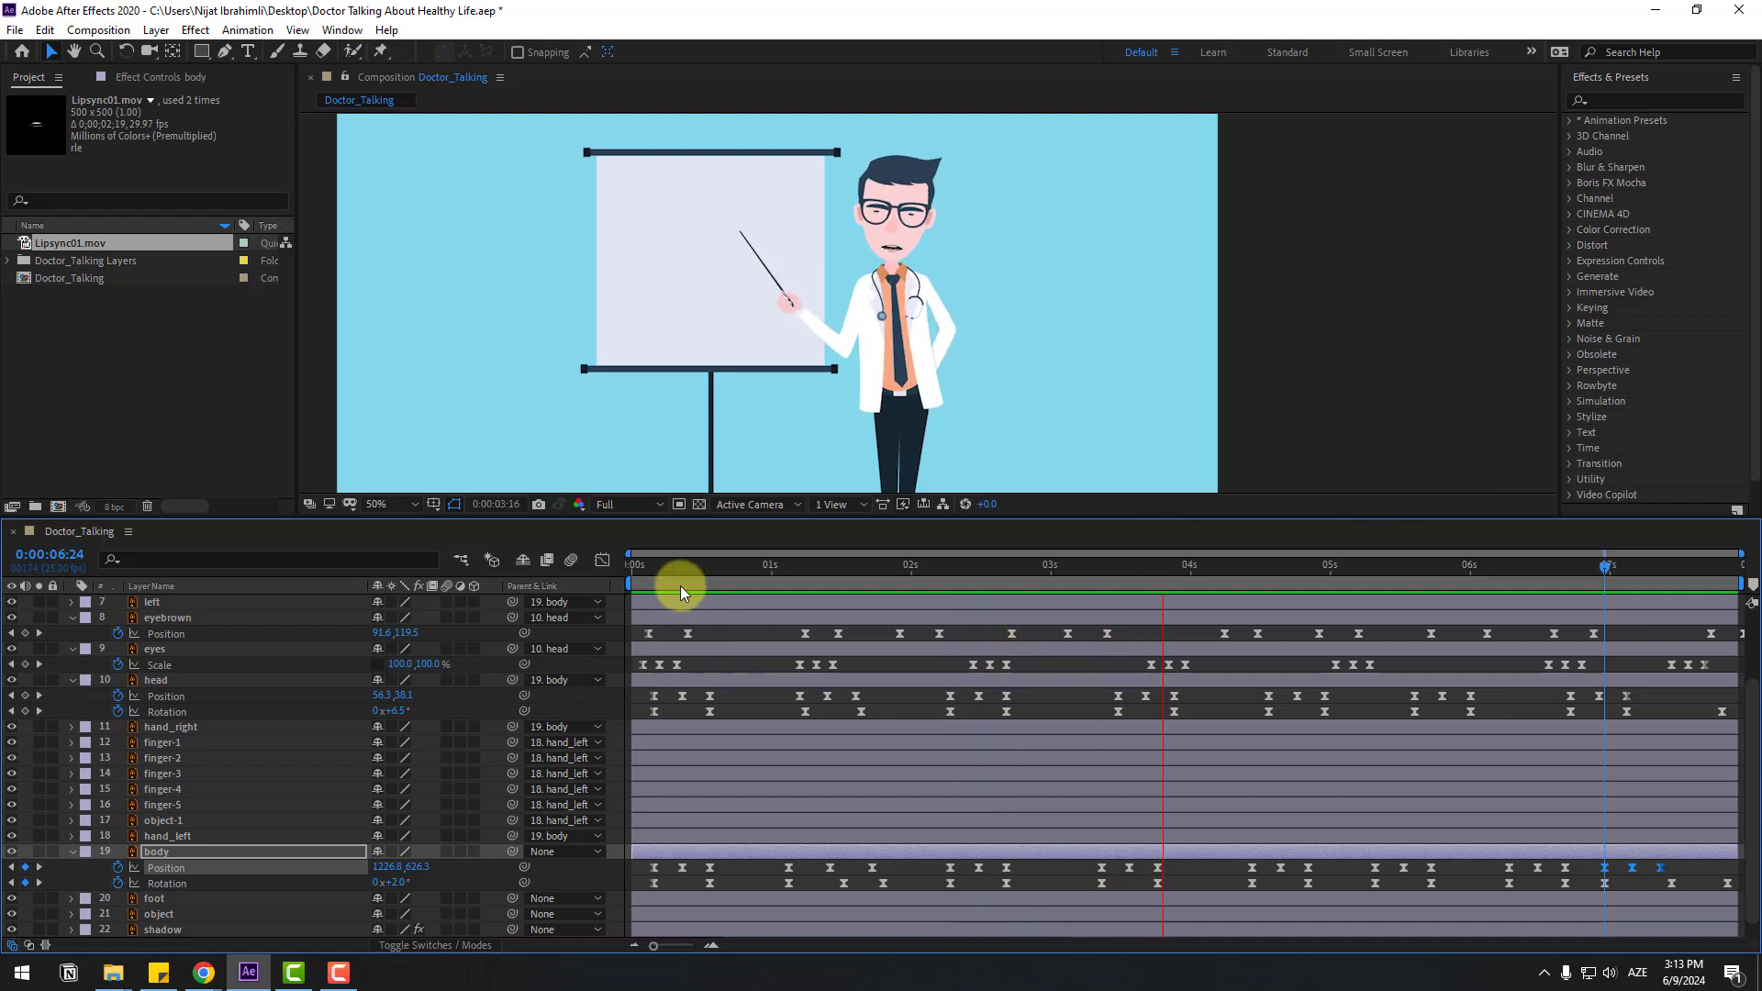
Step: Start hand_left Rotation keyframes and tilt the pointer hand to about -21° at 0:00:00:12
{"action": "left_click", "coordinate": [808, 304]}
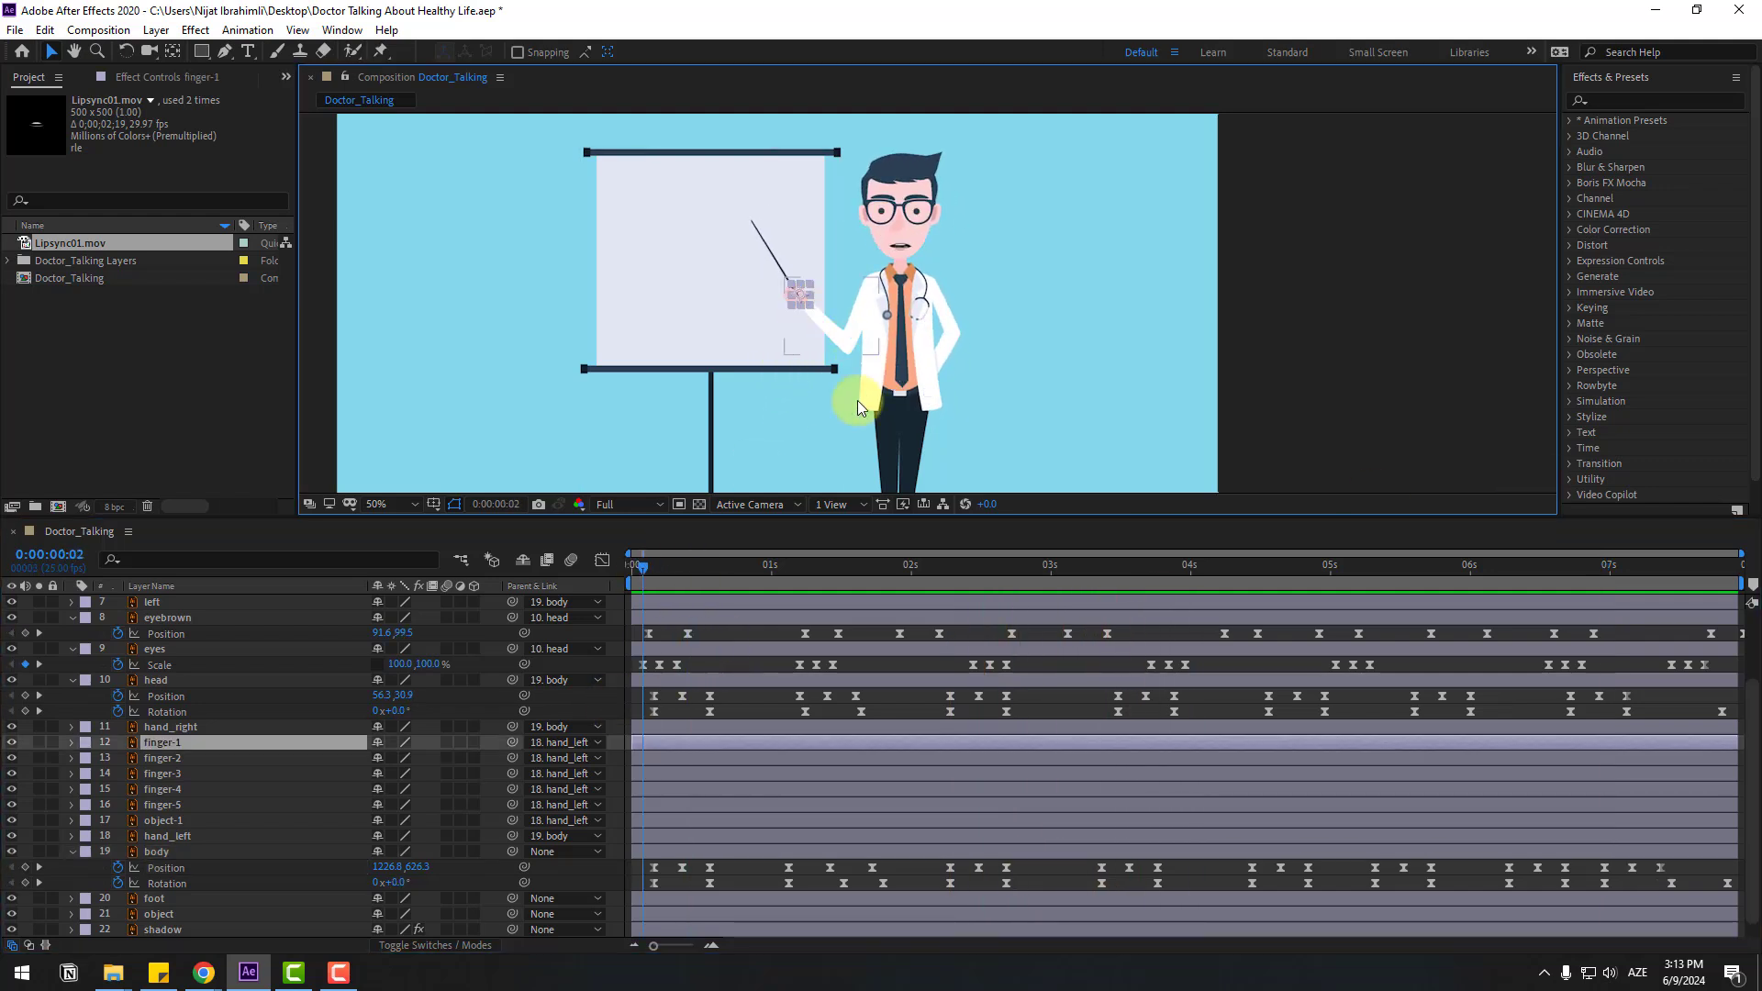
{"action": "left_click", "coordinate": [168, 837]}
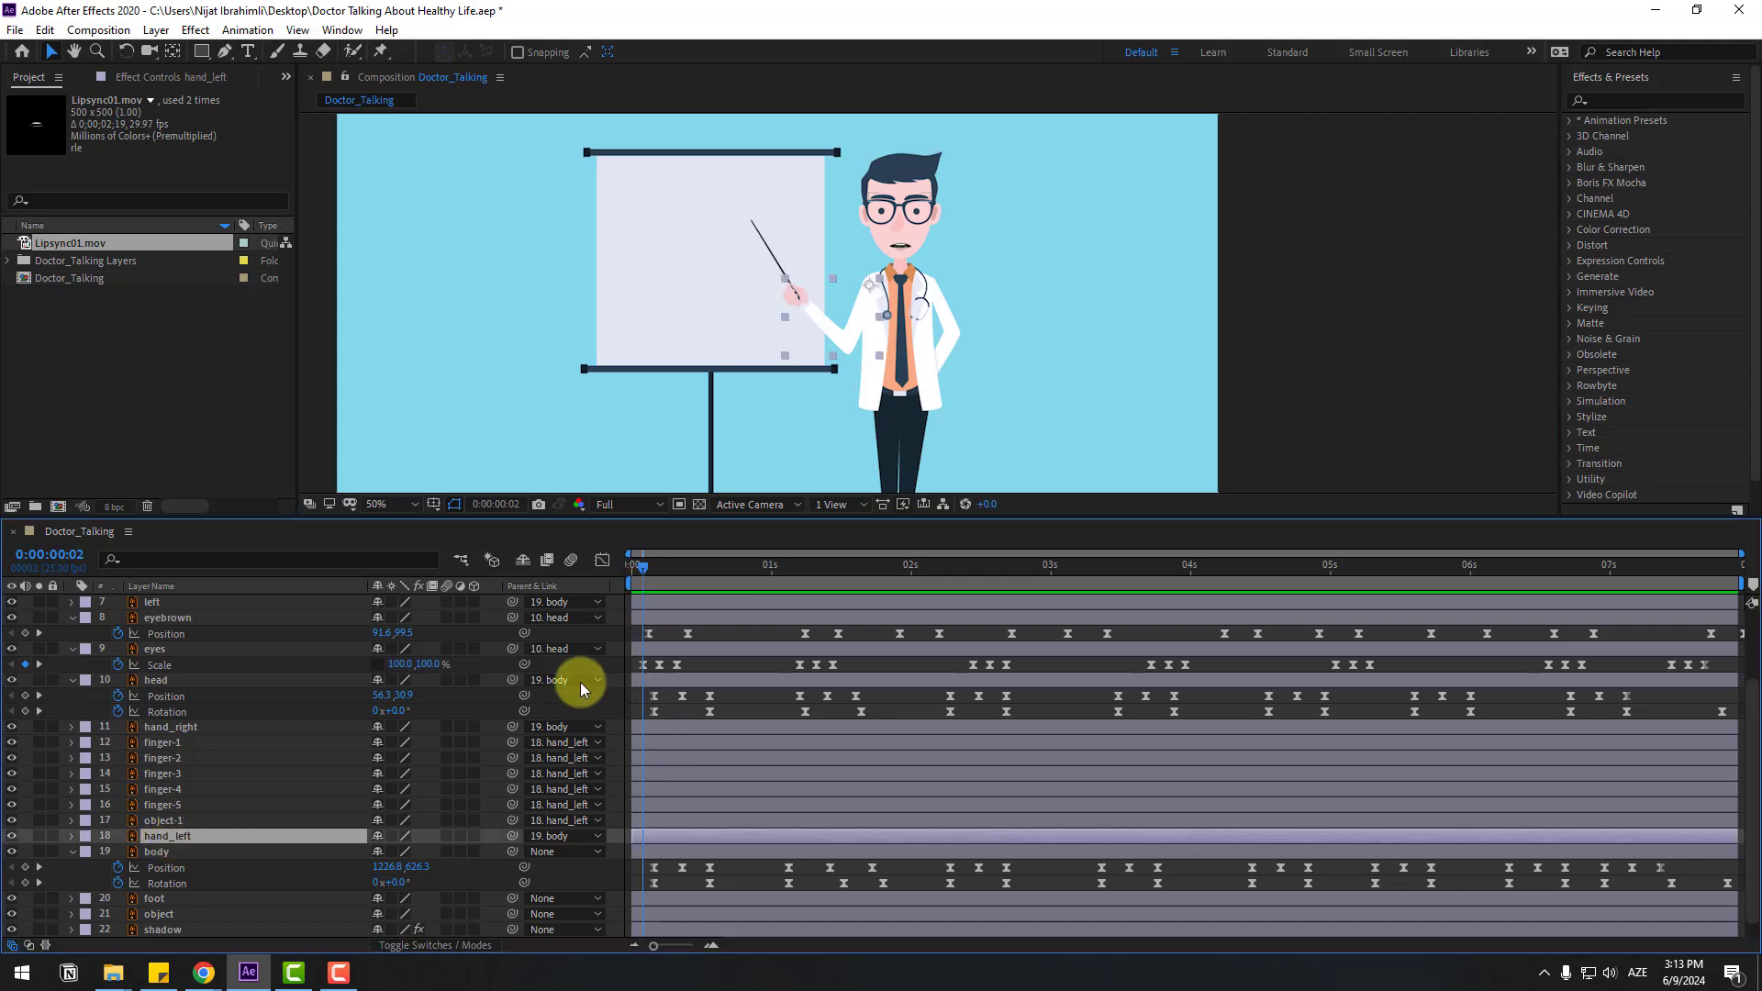
{"action": "key", "text": "r"}
{"action": "left_click", "coordinate": [118, 852]}
{"action": "left_click", "coordinate": [196, 856]}
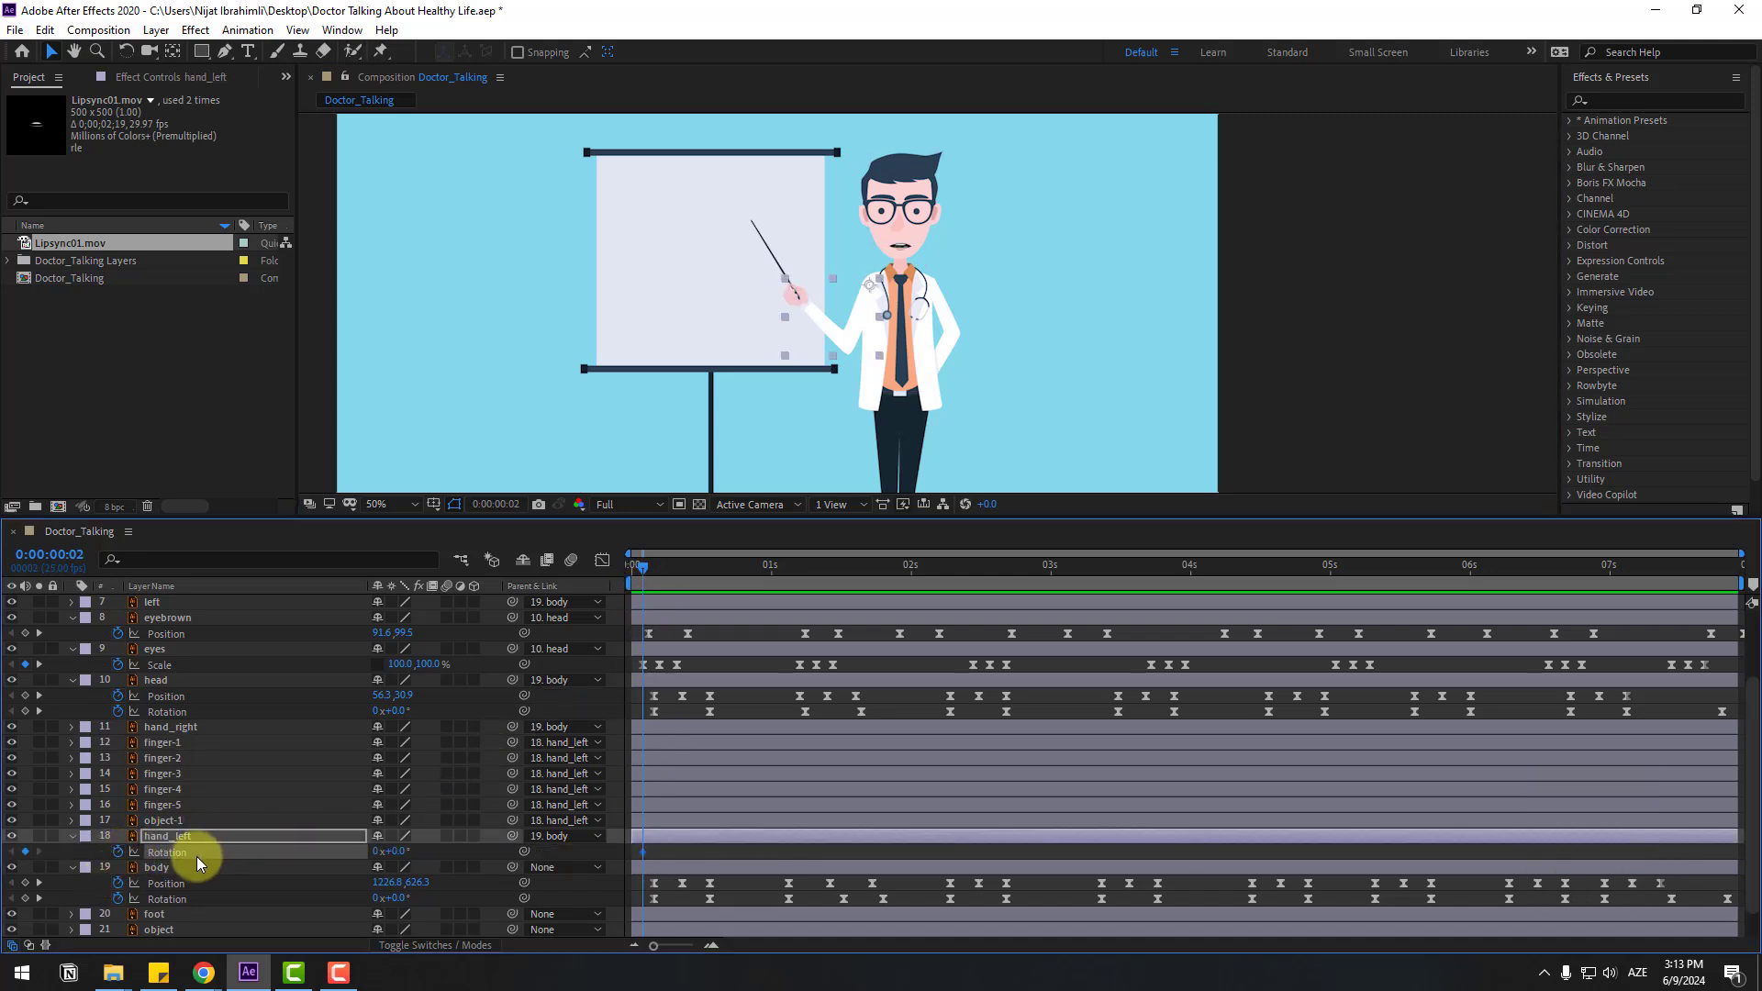
{"action": "key", "text": "shift+Page_Down"}
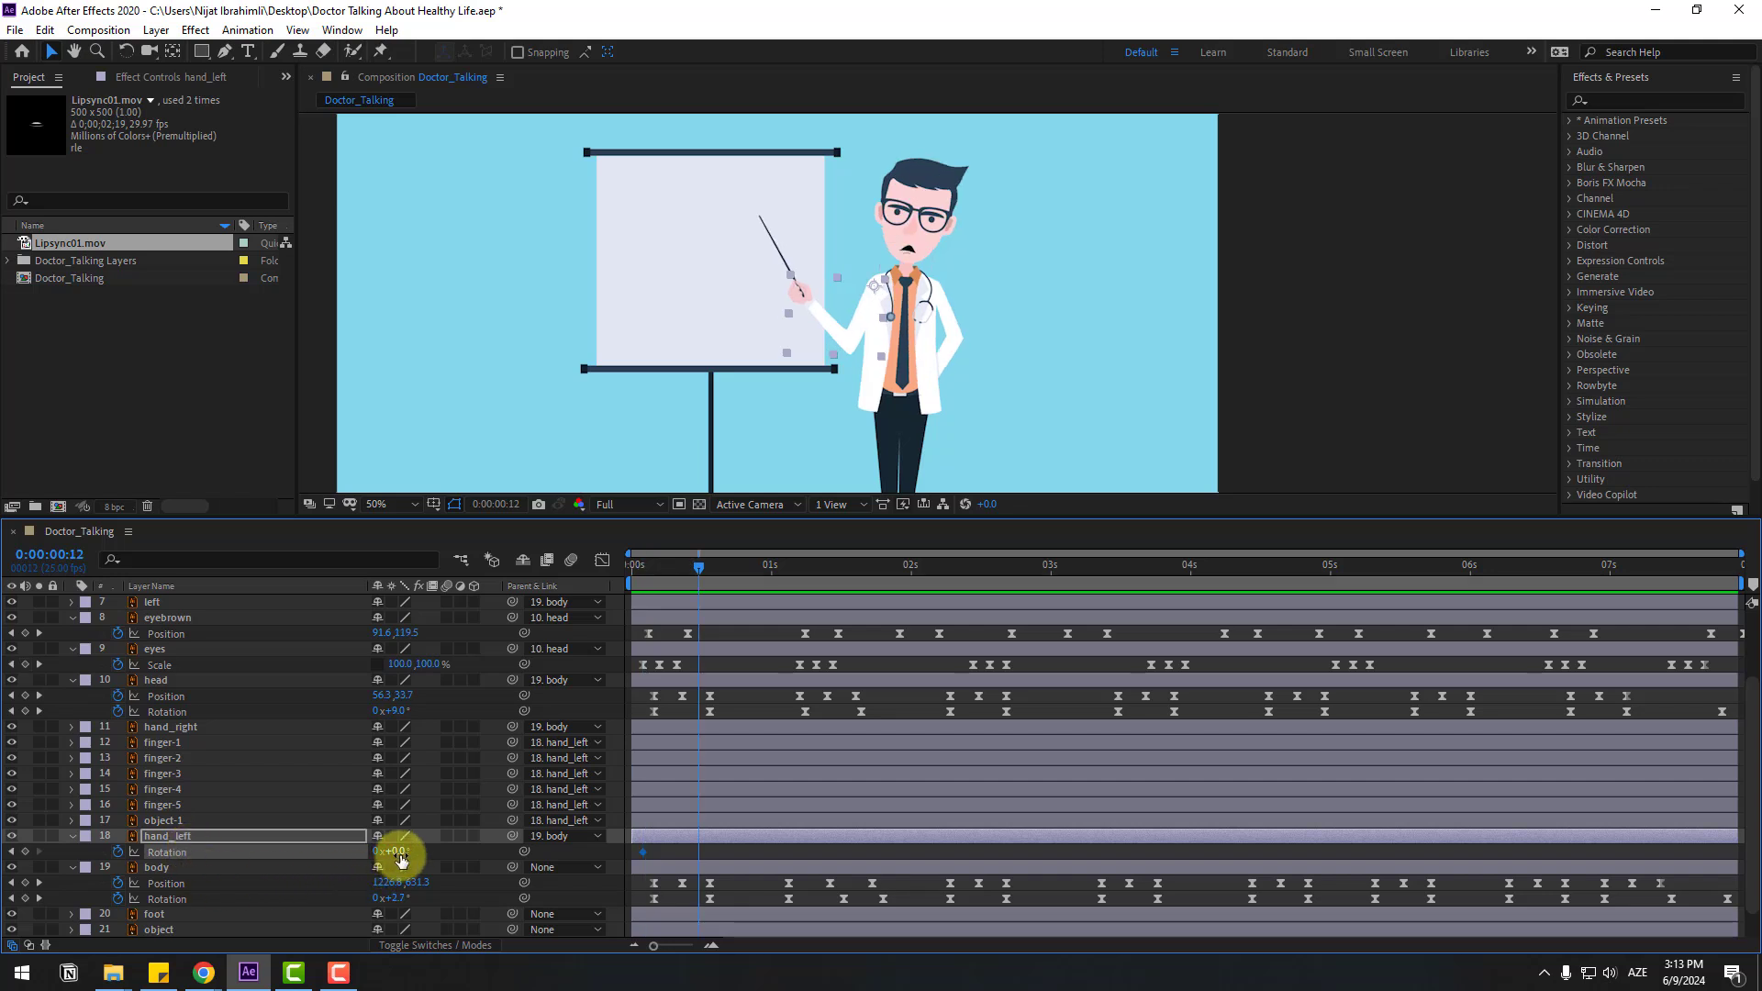
{"action": "mouse_move", "coordinate": [397, 854]}
{"action": "left_mouse_down"}
{"action": "mouse_move", "coordinate": [377, 852]}
{"action": "mouse_move", "coordinate": [402, 839]}
{"action": "left_mouse_up"}
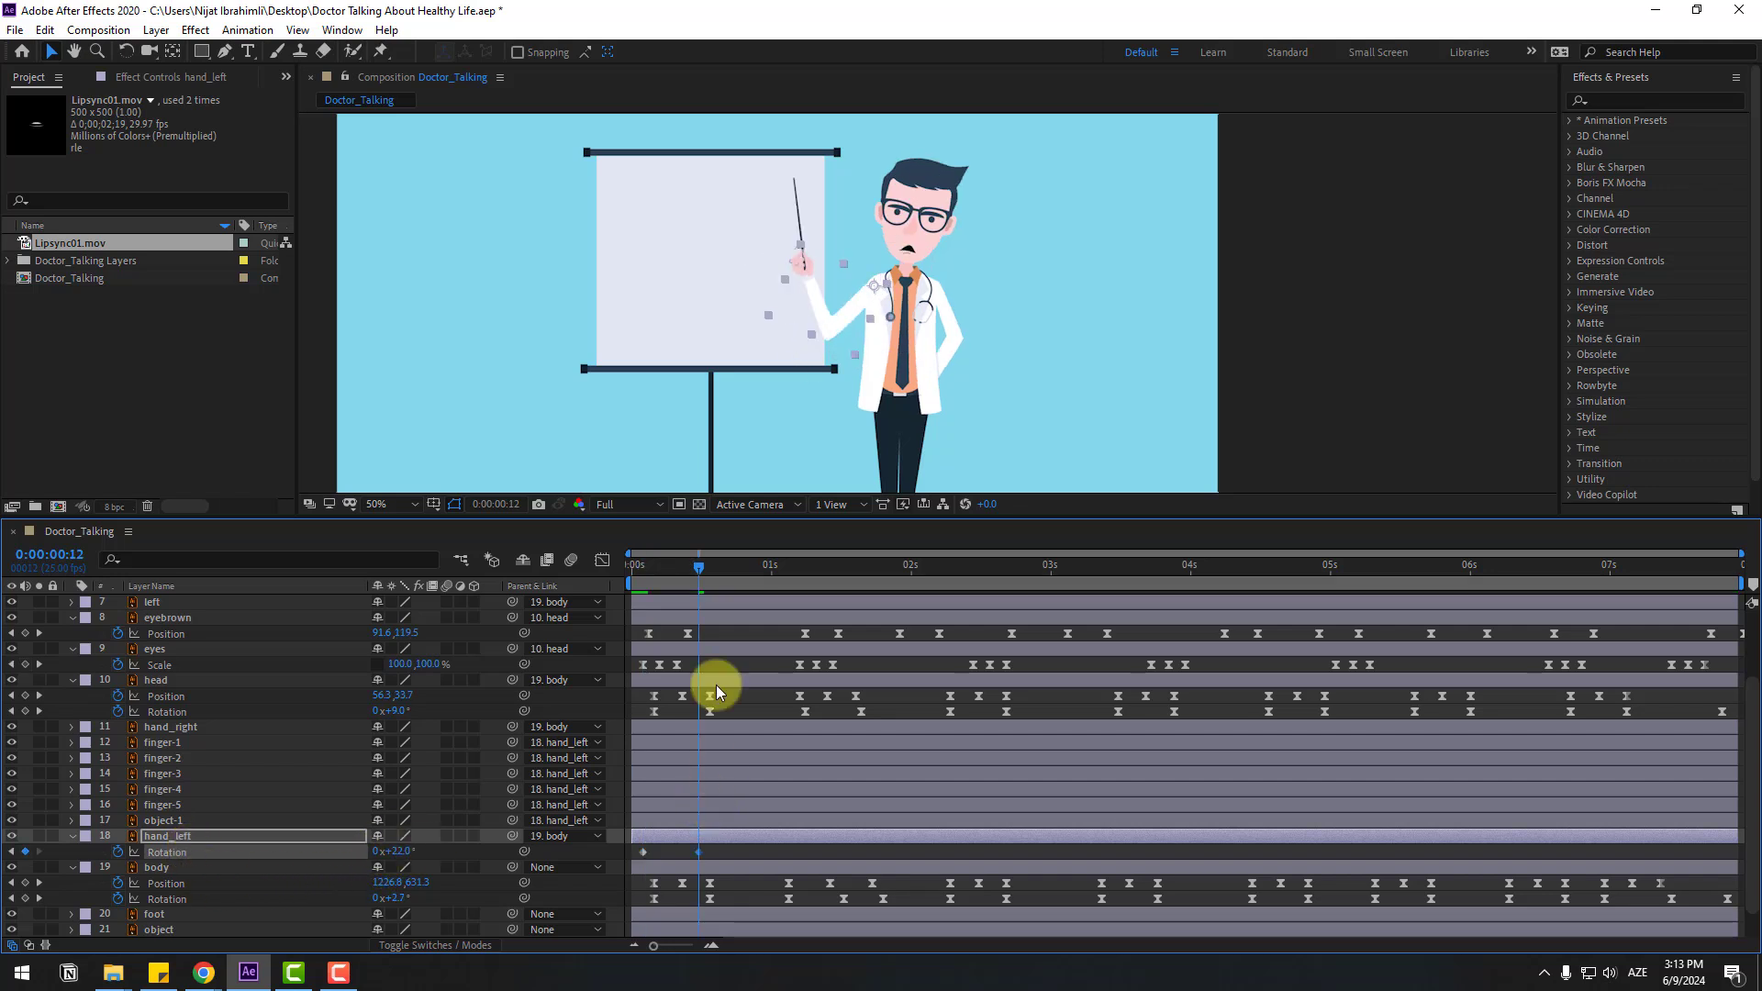
Step: Key the hand back down at 0:00:00:20 and up to about 18° at 0:00:01:04, then preview
{"action": "left_click_drag", "start_coordinate": [695, 580], "coordinate": [744, 569]}
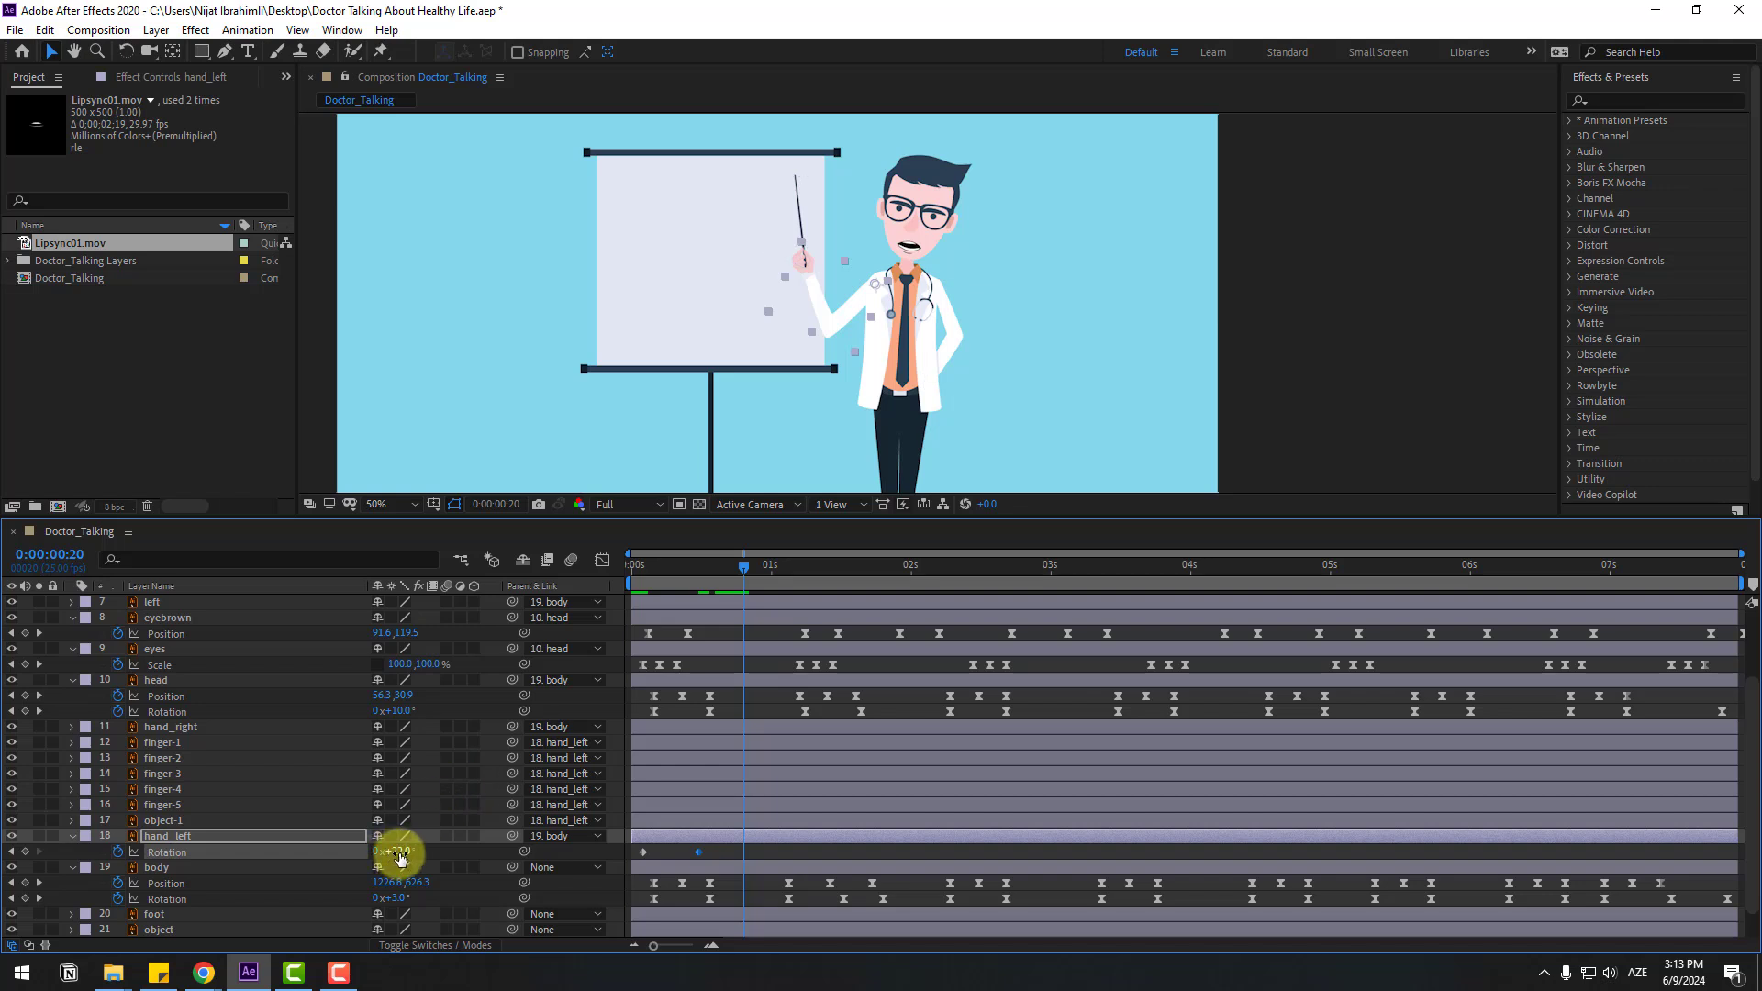
{"action": "left_click_drag", "start_coordinate": [393, 853], "coordinate": [381, 852]}
{"action": "left_click_drag", "start_coordinate": [760, 576], "coordinate": [795, 568]}
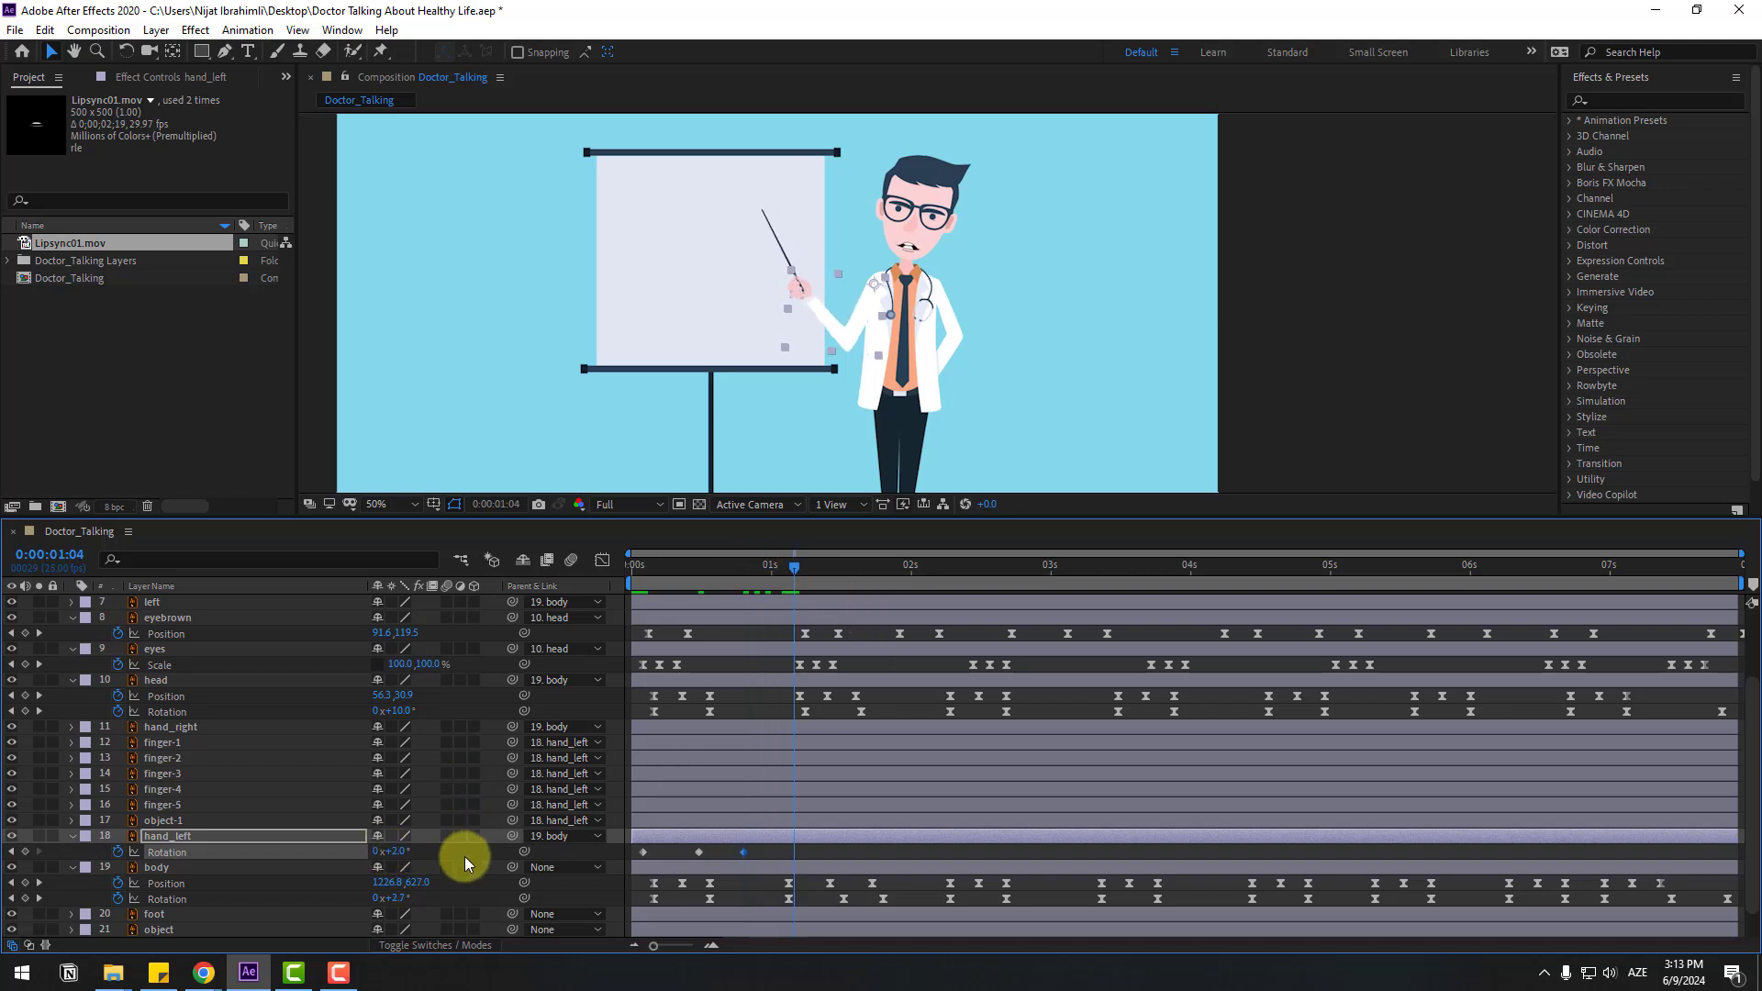
{"action": "left_click_drag", "start_coordinate": [397, 854], "coordinate": [411, 852]}
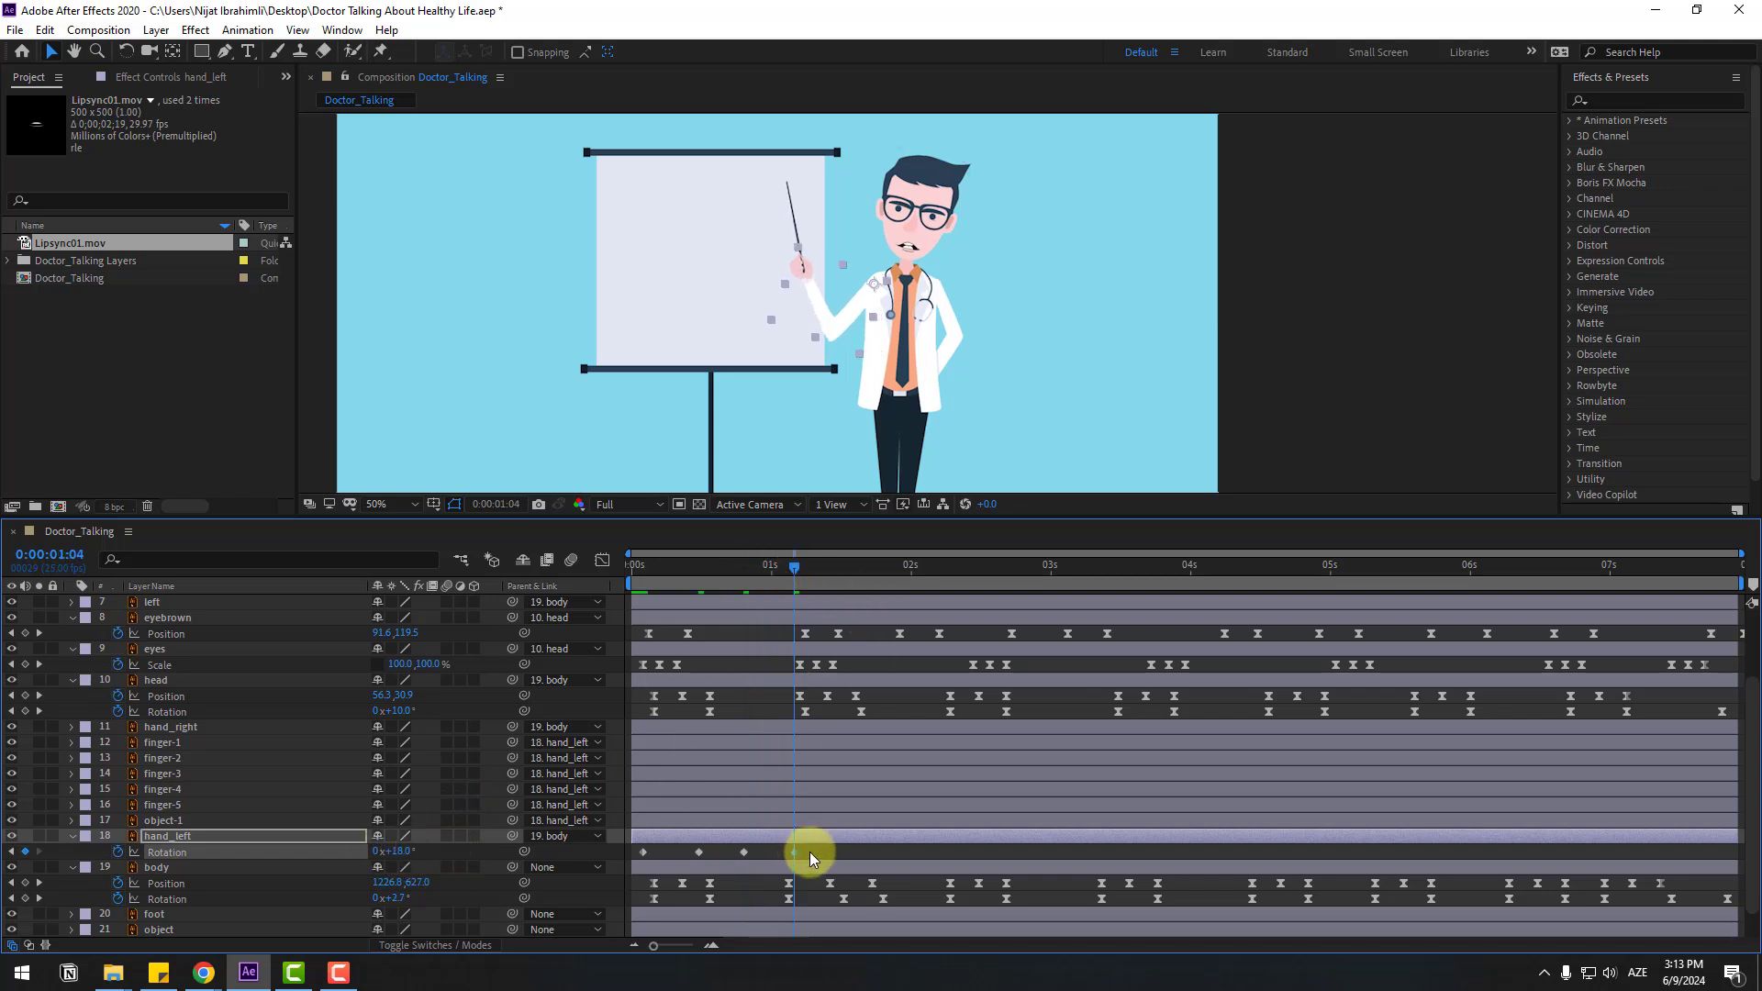
{"action": "key", "text": "space"}
{"action": "key", "text": "space"}
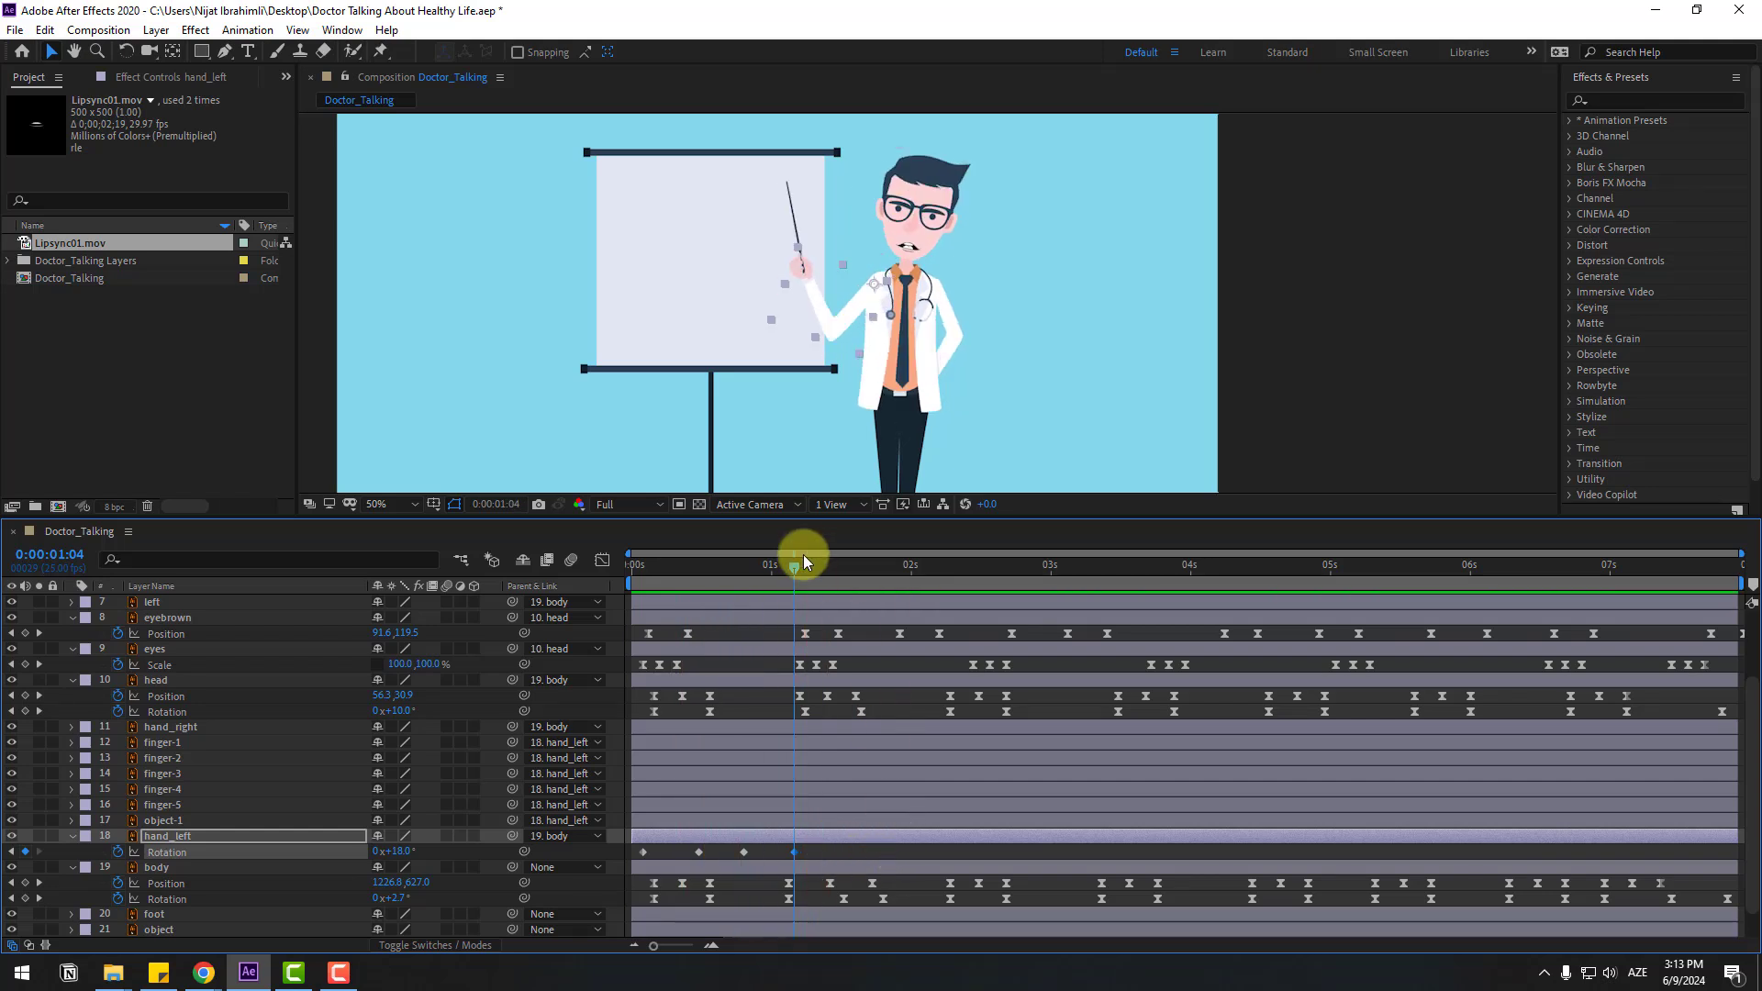
Step: Adjust the hand to about 1°, set 9° at 0:00:01:20, and select all its Rotation keys
{"action": "left_click_drag", "start_coordinate": [387, 851], "coordinate": [380, 854]}
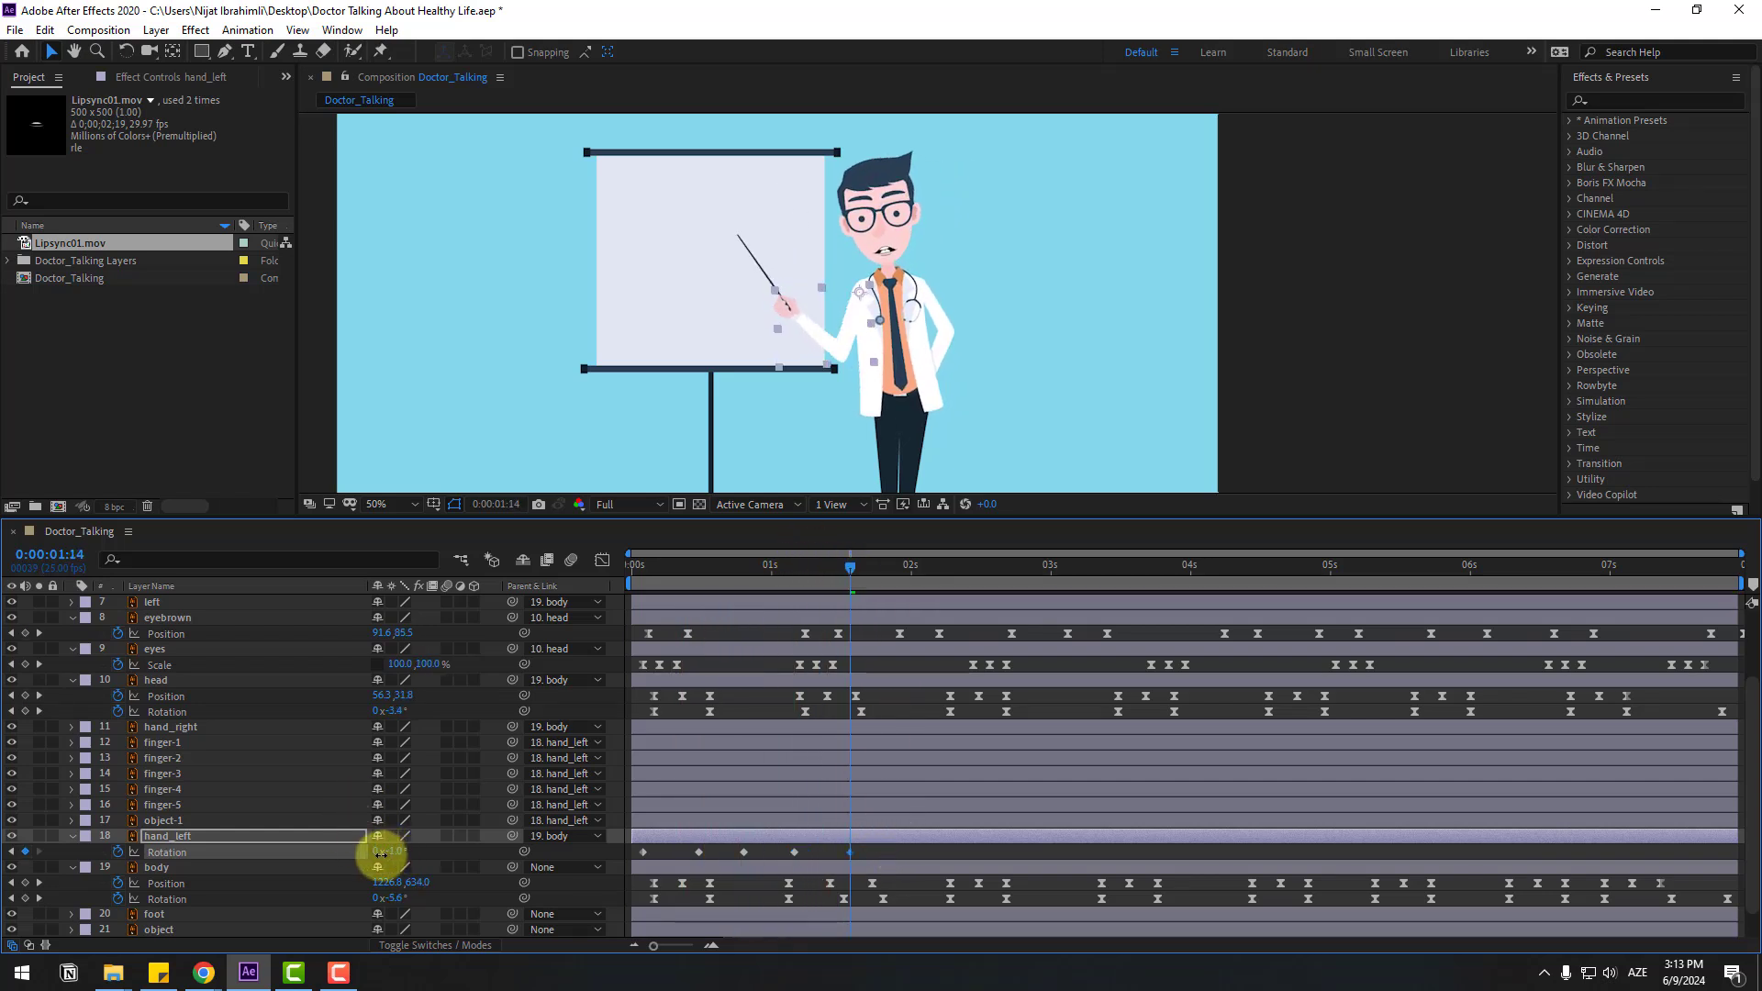
{"action": "left_click_drag", "start_coordinate": [852, 559], "coordinate": [882, 574]}
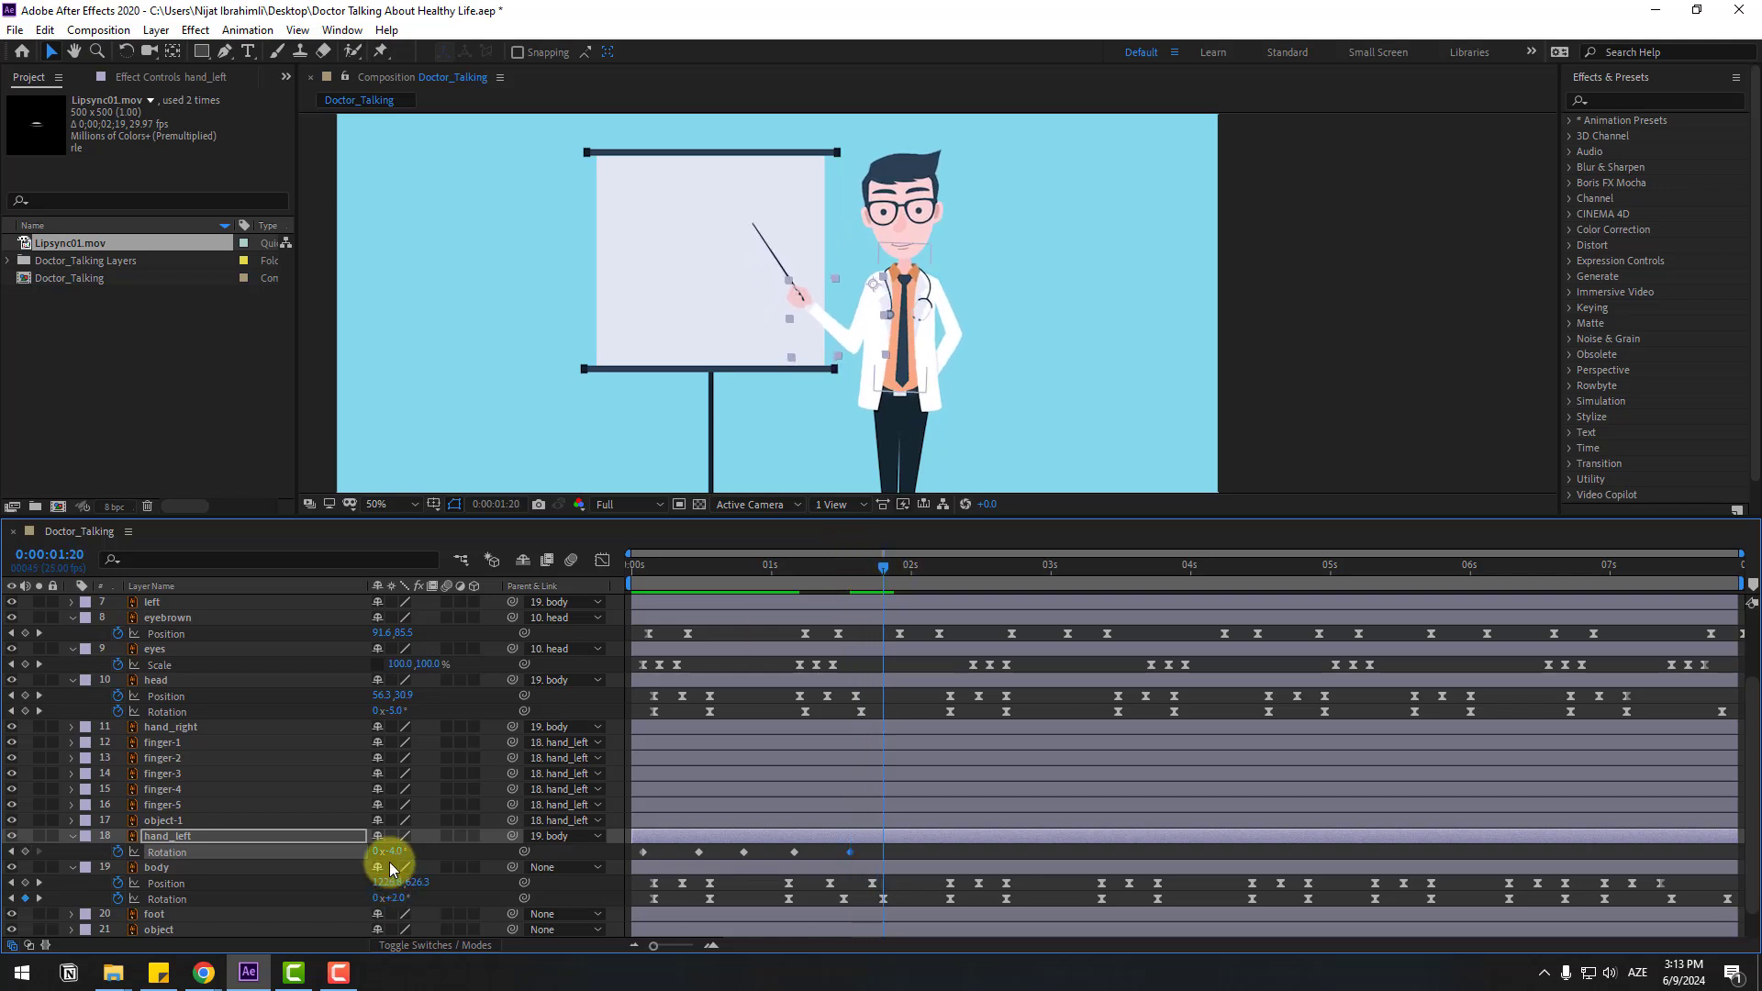
{"action": "left_click_drag", "start_coordinate": [399, 850], "coordinate": [405, 841]}
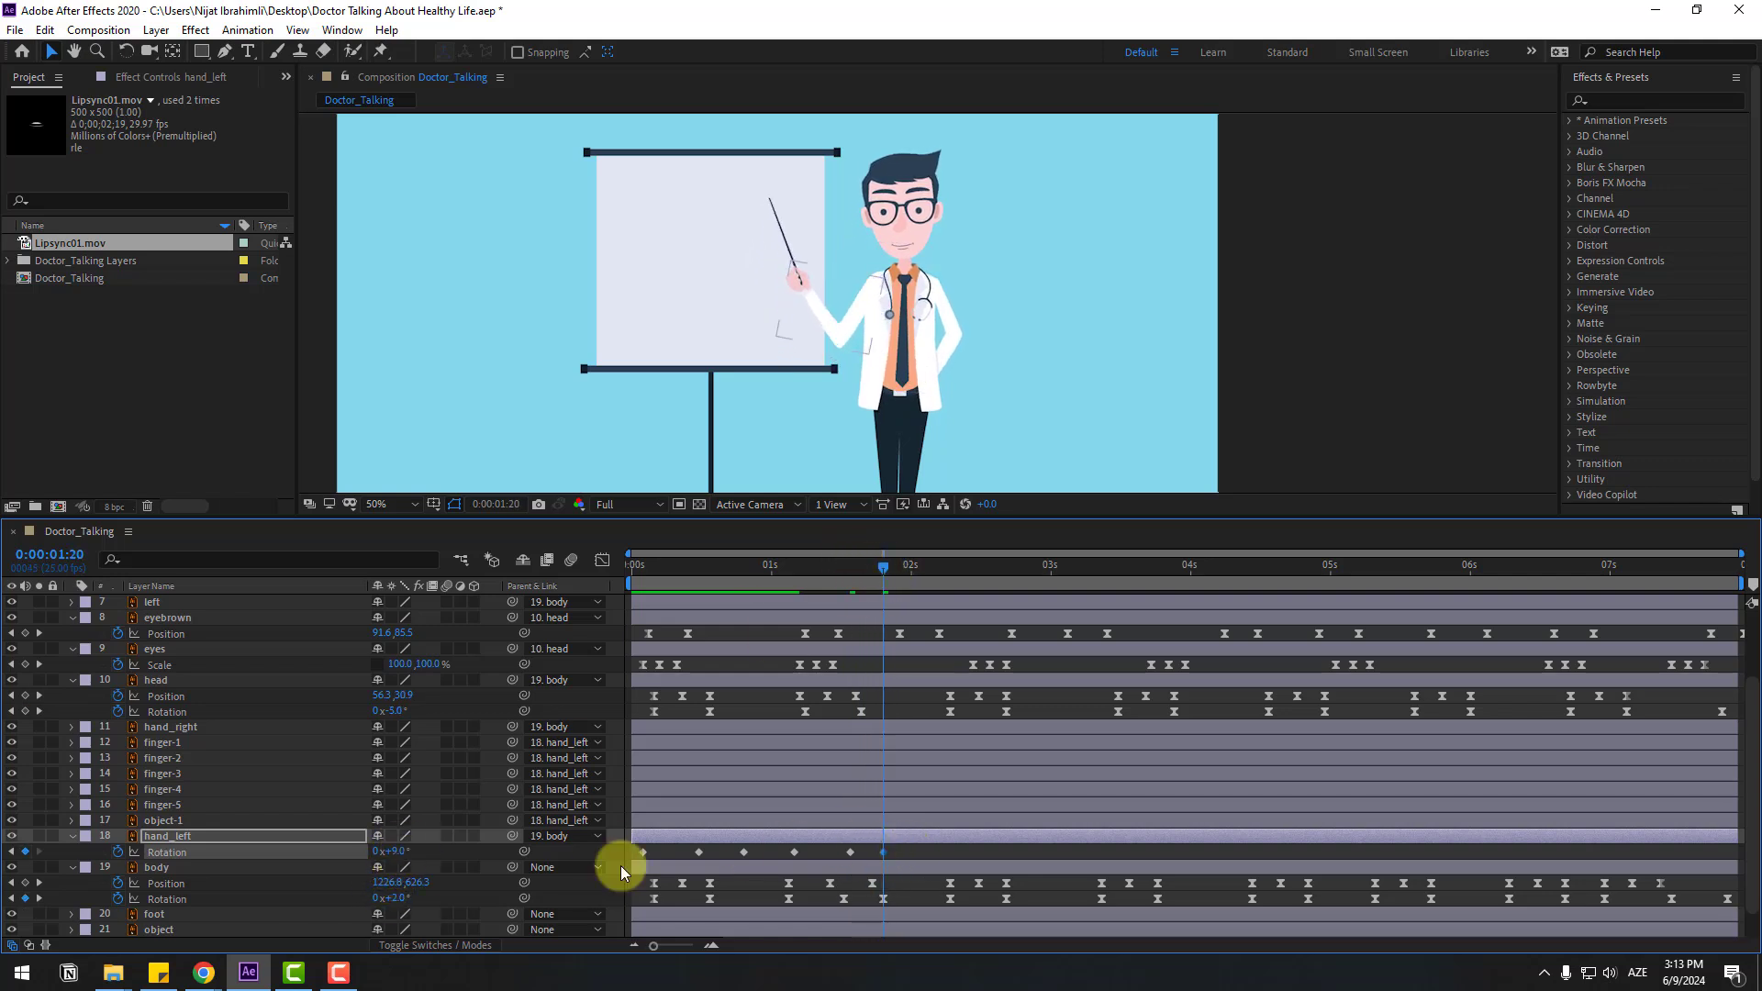
{"action": "left_click_drag", "start_coordinate": [620, 867], "coordinate": [908, 844]}
{"action": "right_click", "coordinate": [641, 854]}
Step: Apply Easy Ease to the hand_left Rotation keyframes and preview the result
{"action": "mouse_move", "coordinate": [747, 835]}
{"action": "left_click", "coordinate": [921, 719]}
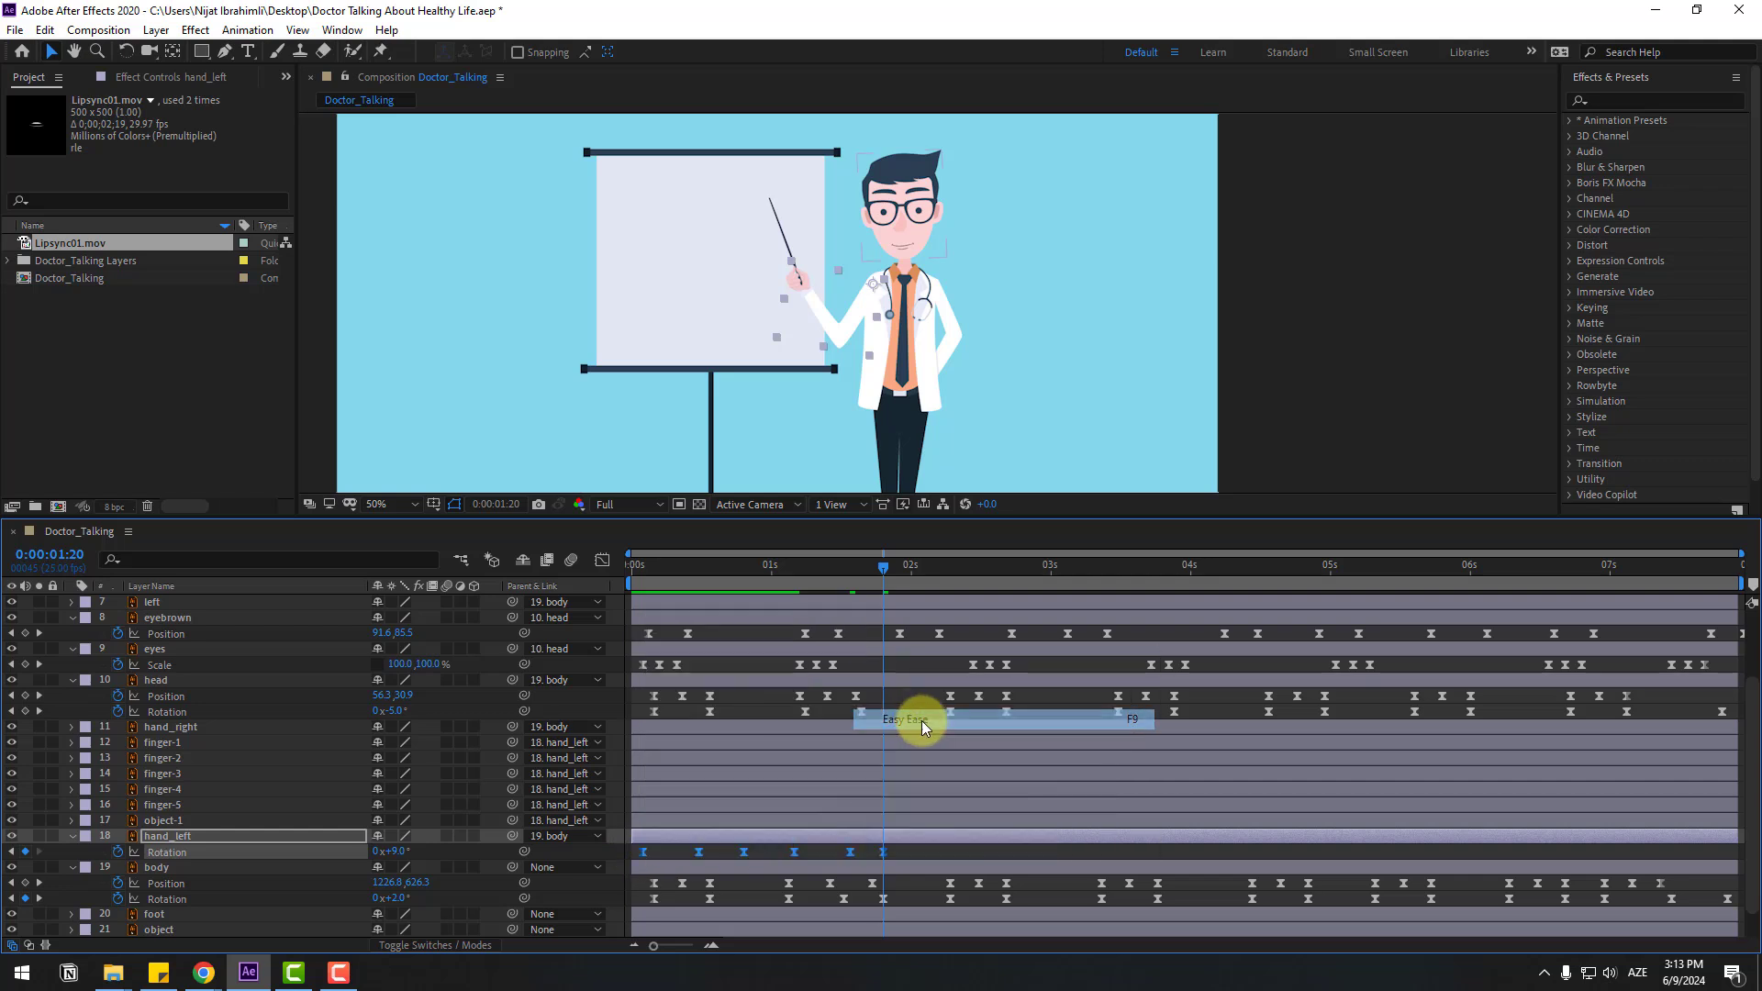
{"action": "key", "text": "space"}
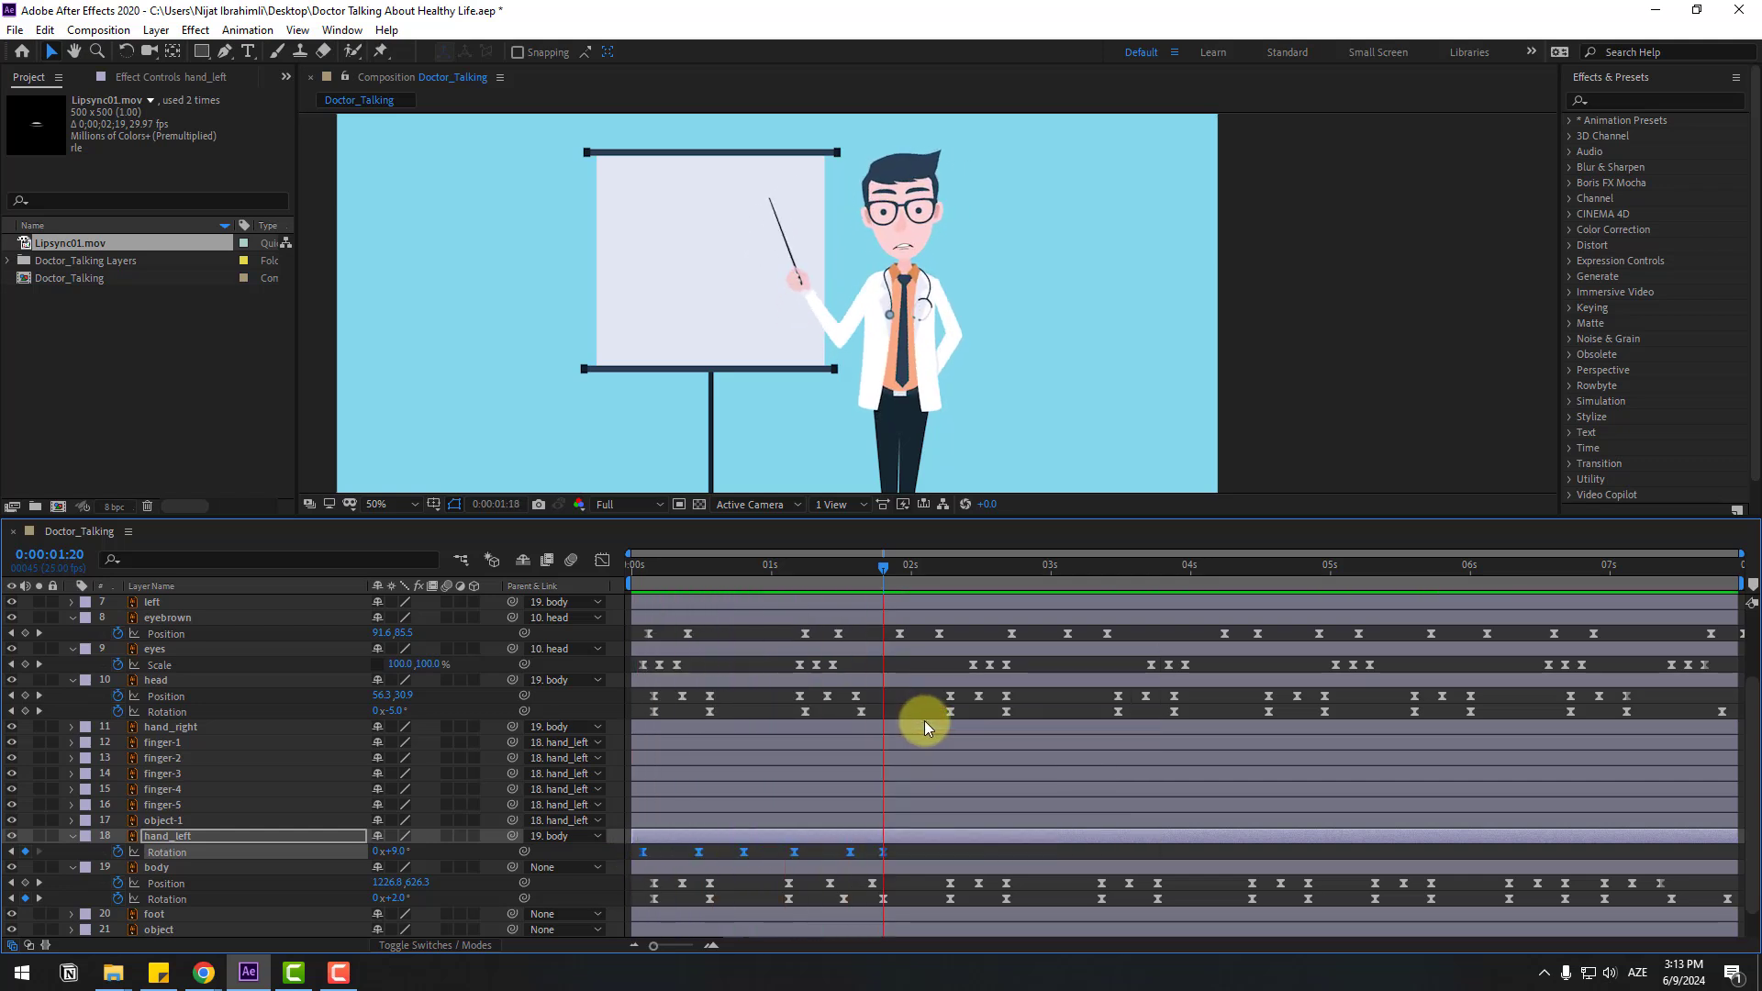
{"action": "key", "text": "space"}
{"action": "left_click", "coordinate": [907, 851]}
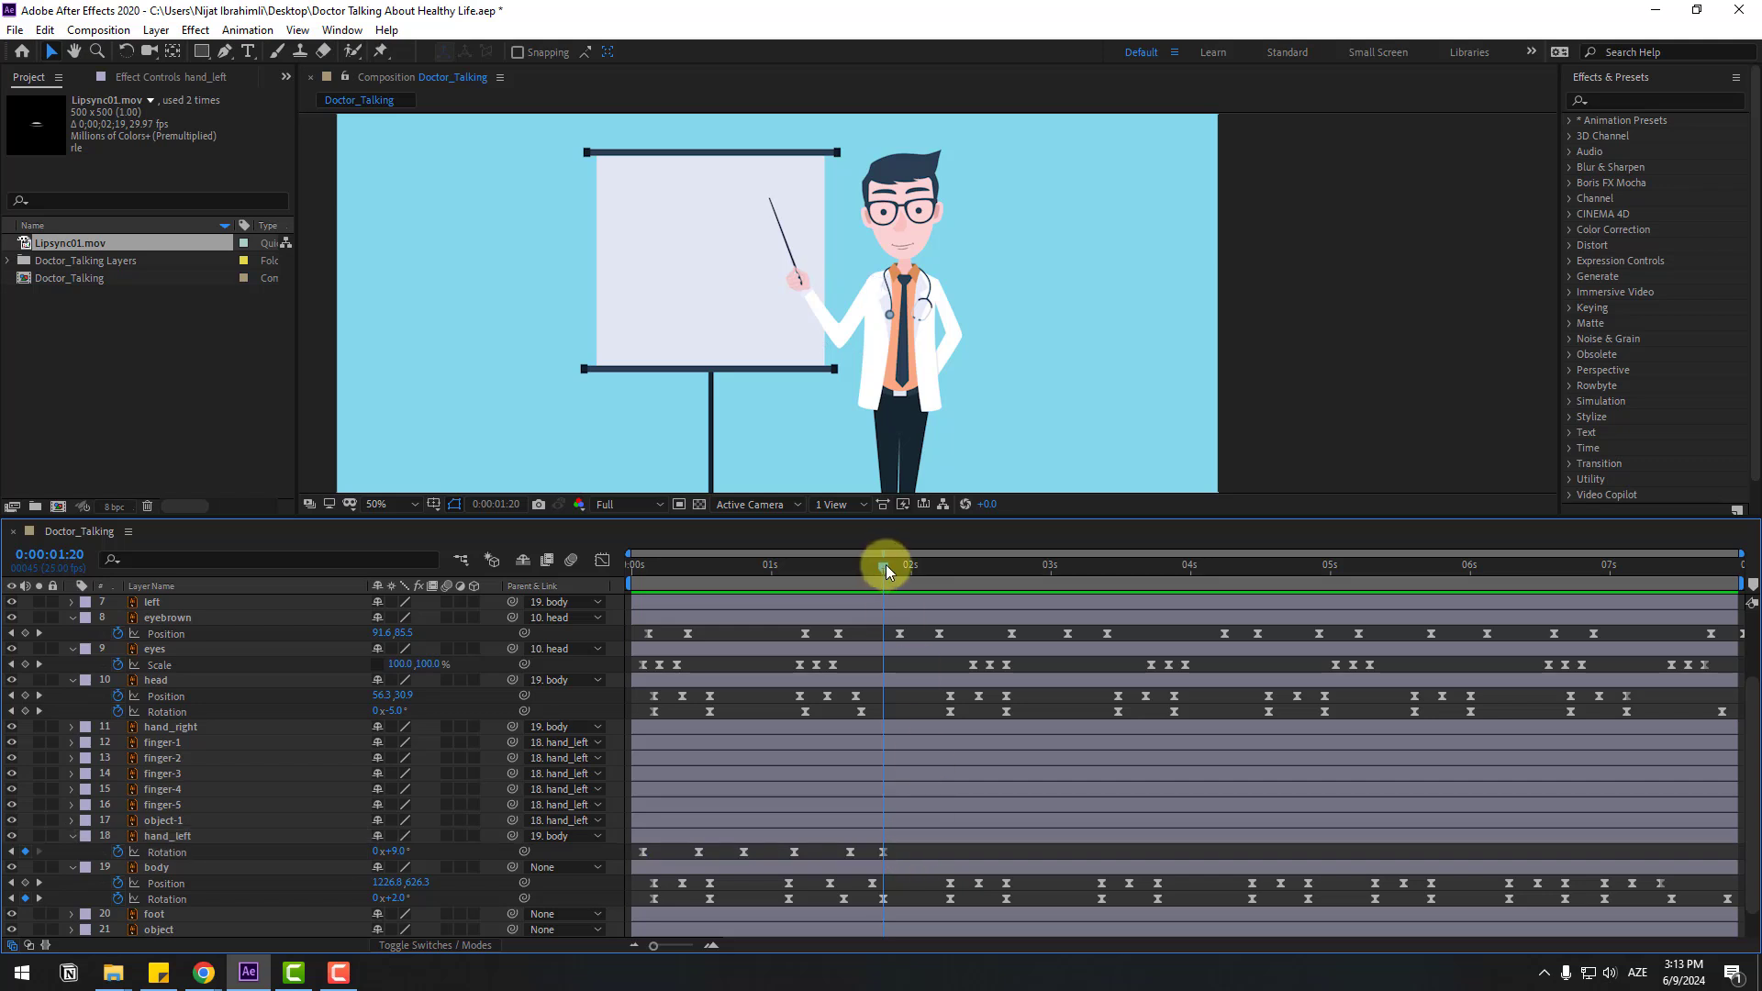
Step: Add hand rotation keys: 4° at 0:00:02:00, 9° at 02:07, -13° at 02:17, 11° at 03:05
{"action": "left_click_drag", "start_coordinate": [955, 567], "coordinate": [913, 567]}
{"action": "left_click", "coordinate": [395, 854]}
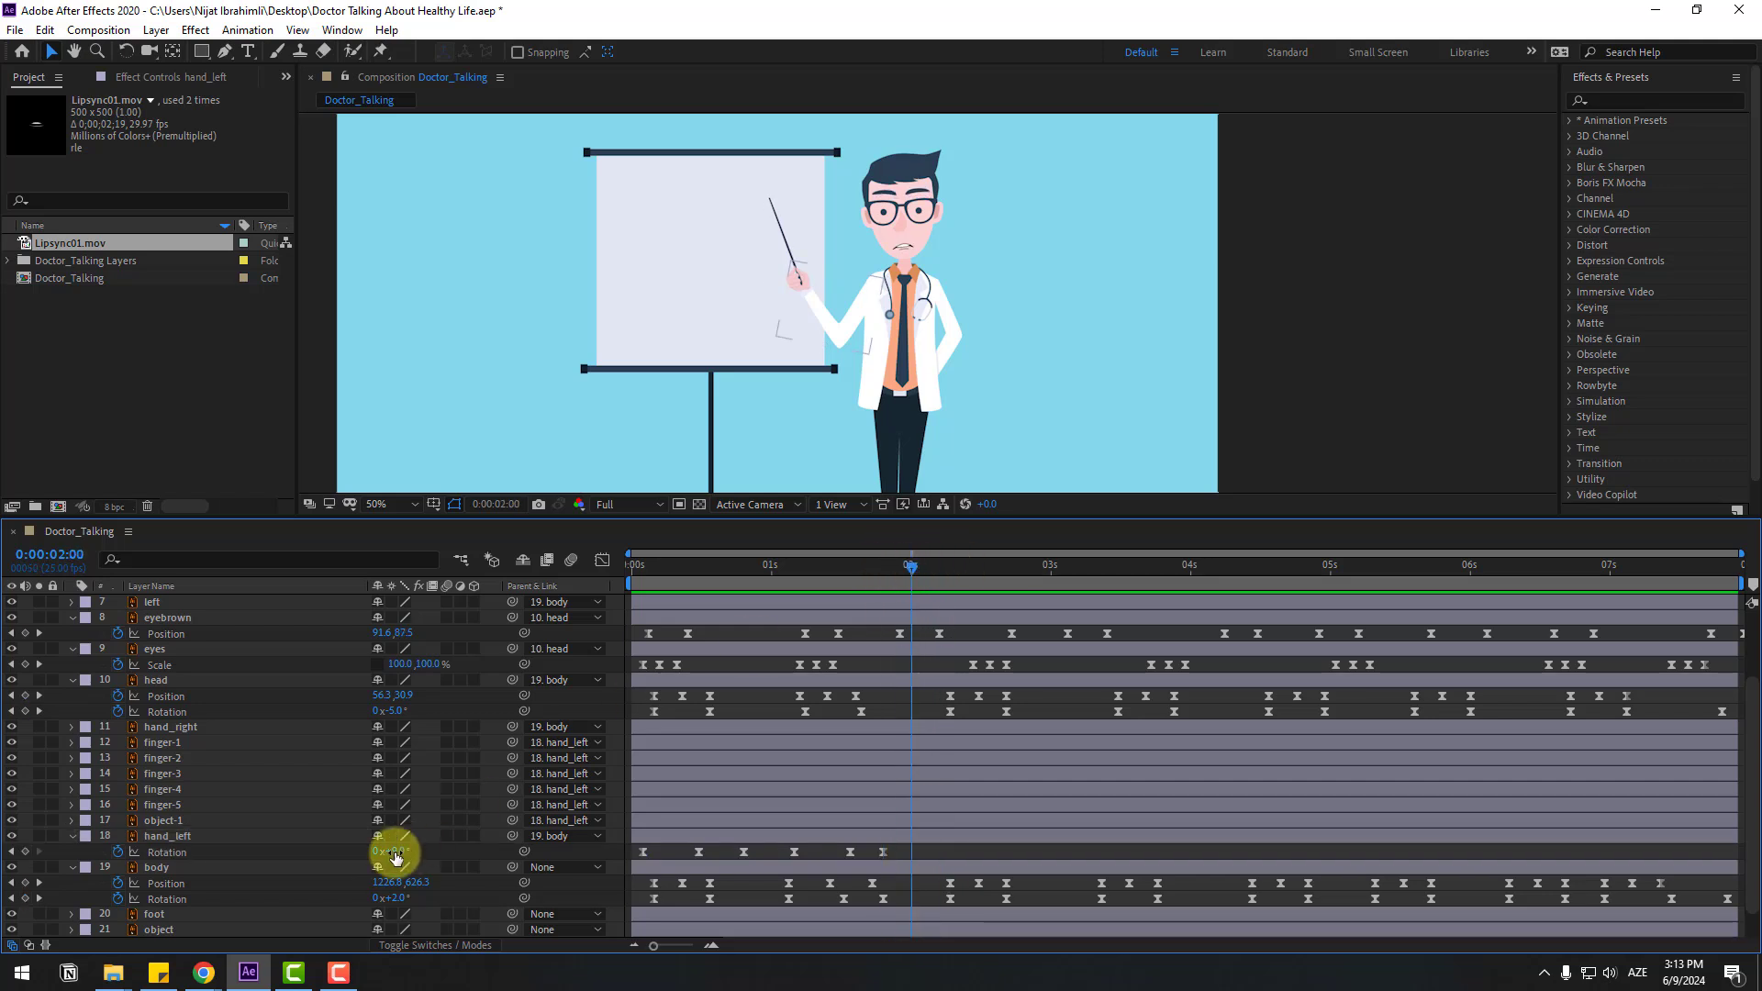
{"action": "left_click_drag", "start_coordinate": [395, 851], "coordinate": [403, 848]}
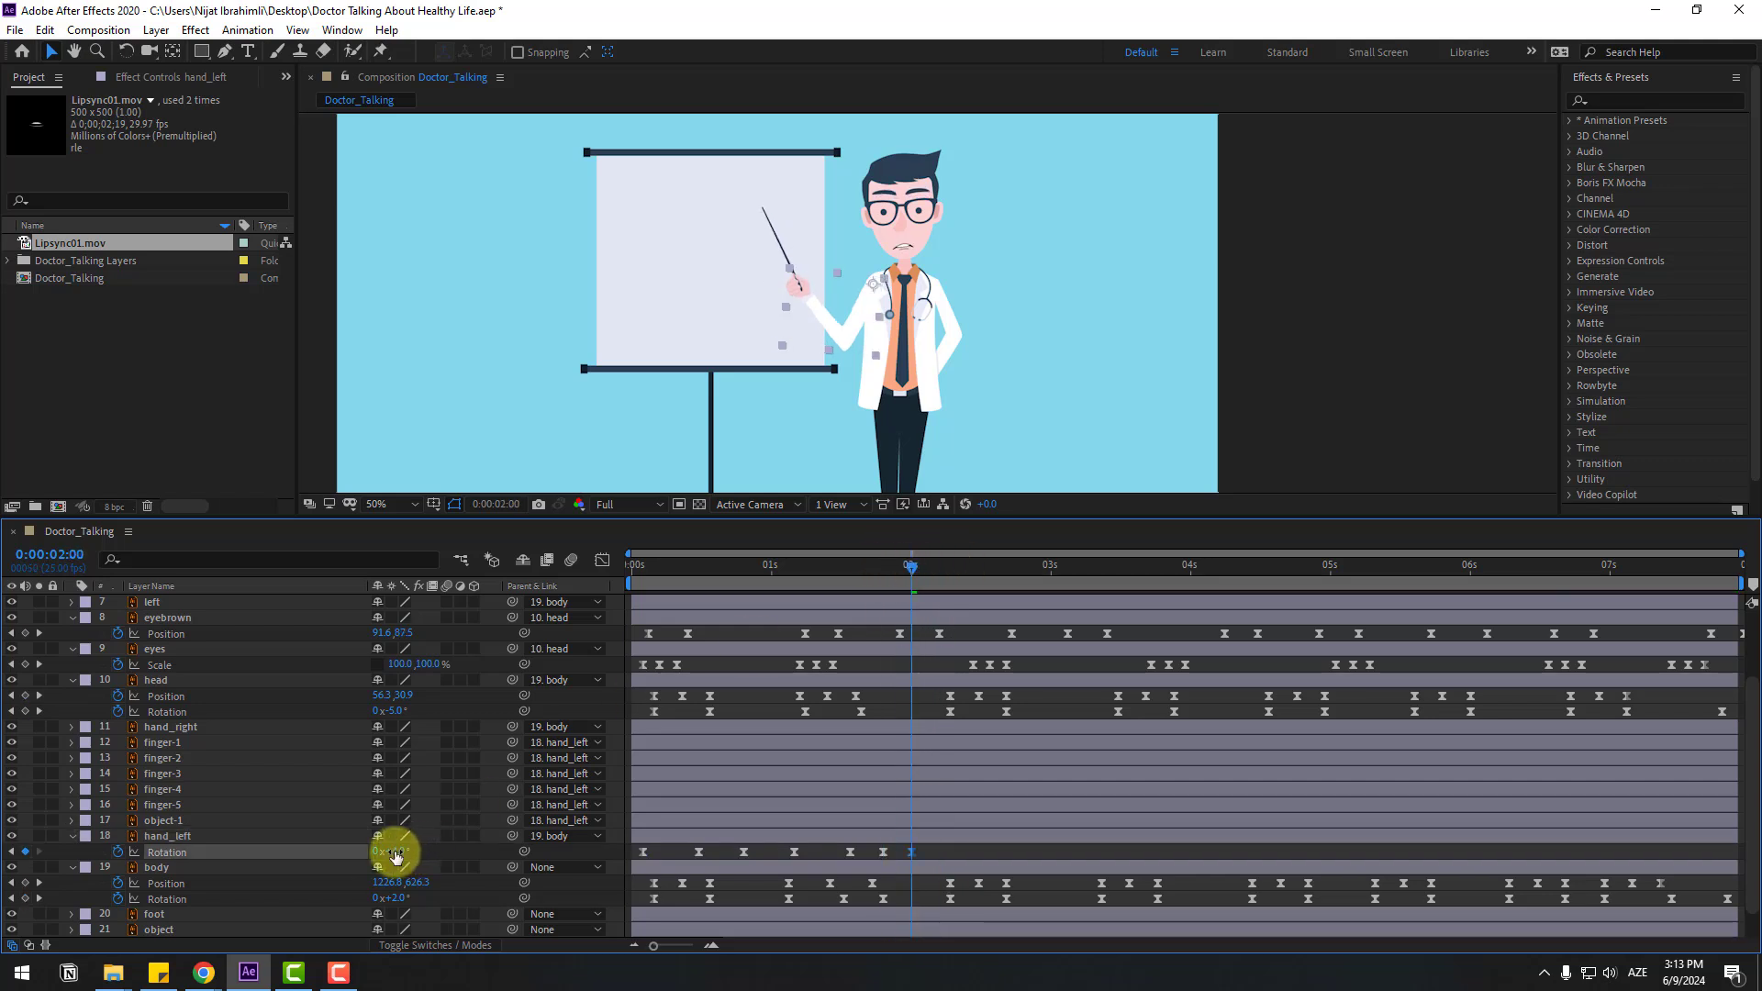
{"action": "left_click_drag", "start_coordinate": [945, 569], "coordinate": [950, 569]}
{"action": "left_click", "coordinate": [386, 868]}
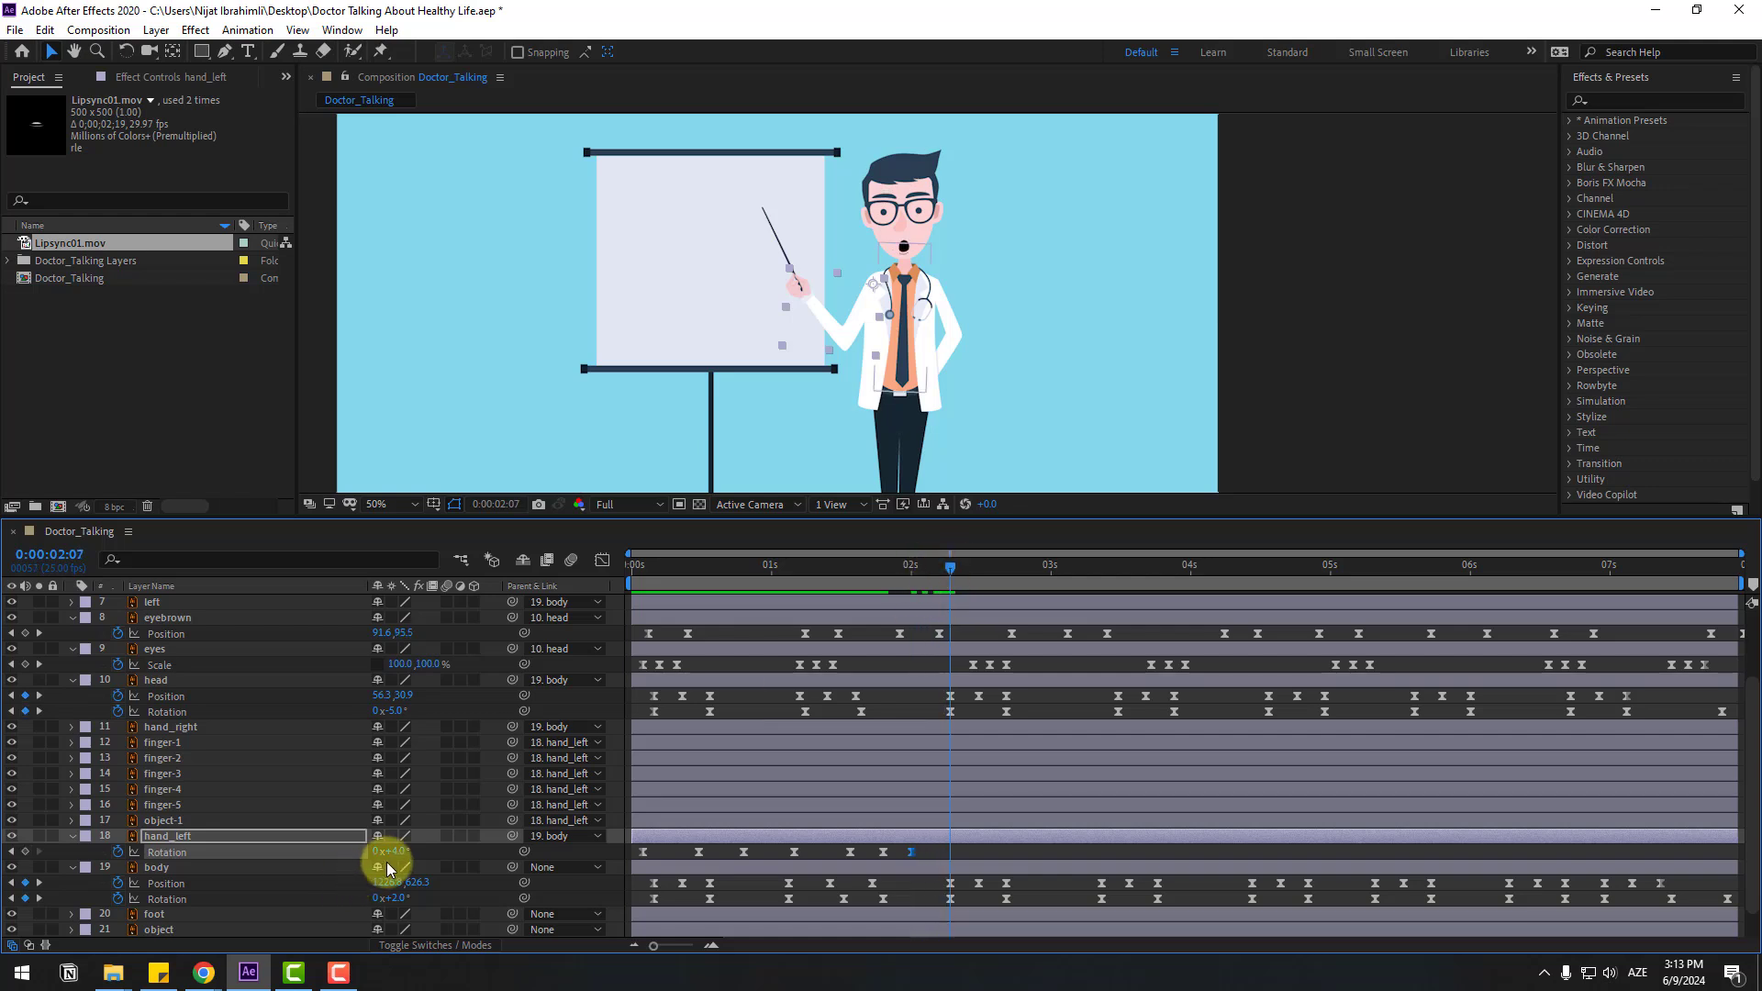
{"action": "left_click_drag", "start_coordinate": [404, 852], "coordinate": [400, 852]}
{"action": "left_click", "coordinate": [932, 640]}
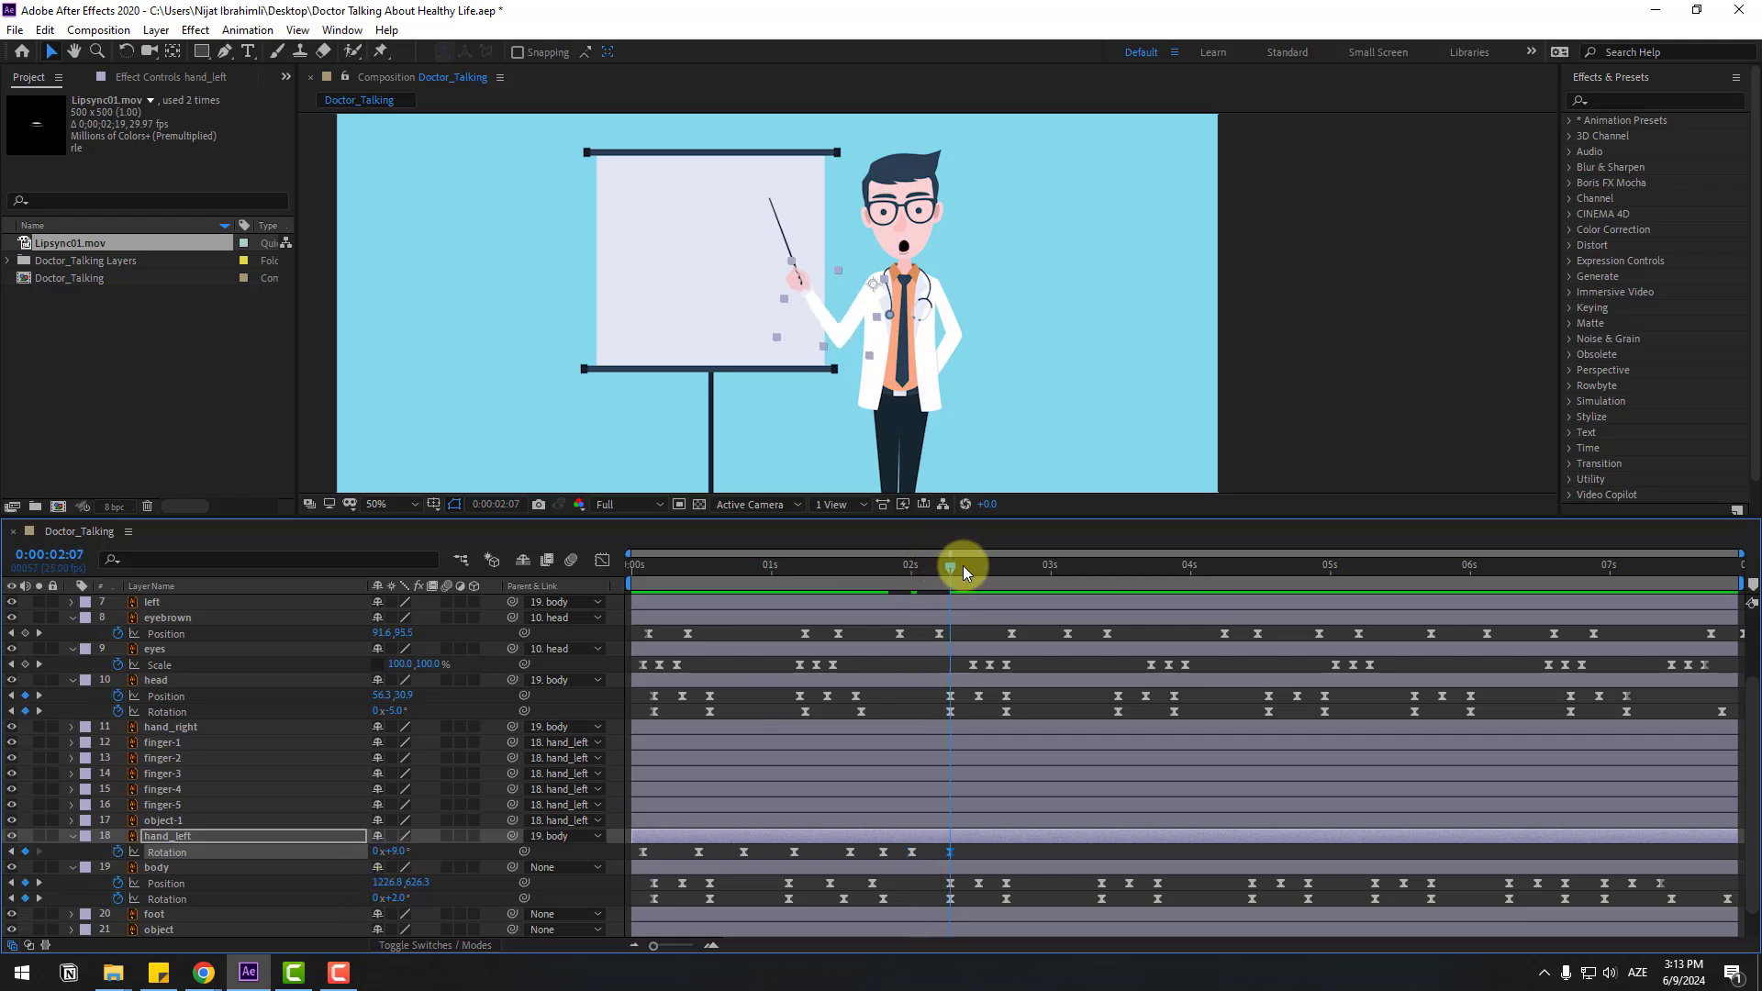
{"action": "left_click_drag", "start_coordinate": [962, 567], "coordinate": [1006, 571]}
{"action": "left_click", "coordinate": [396, 851]}
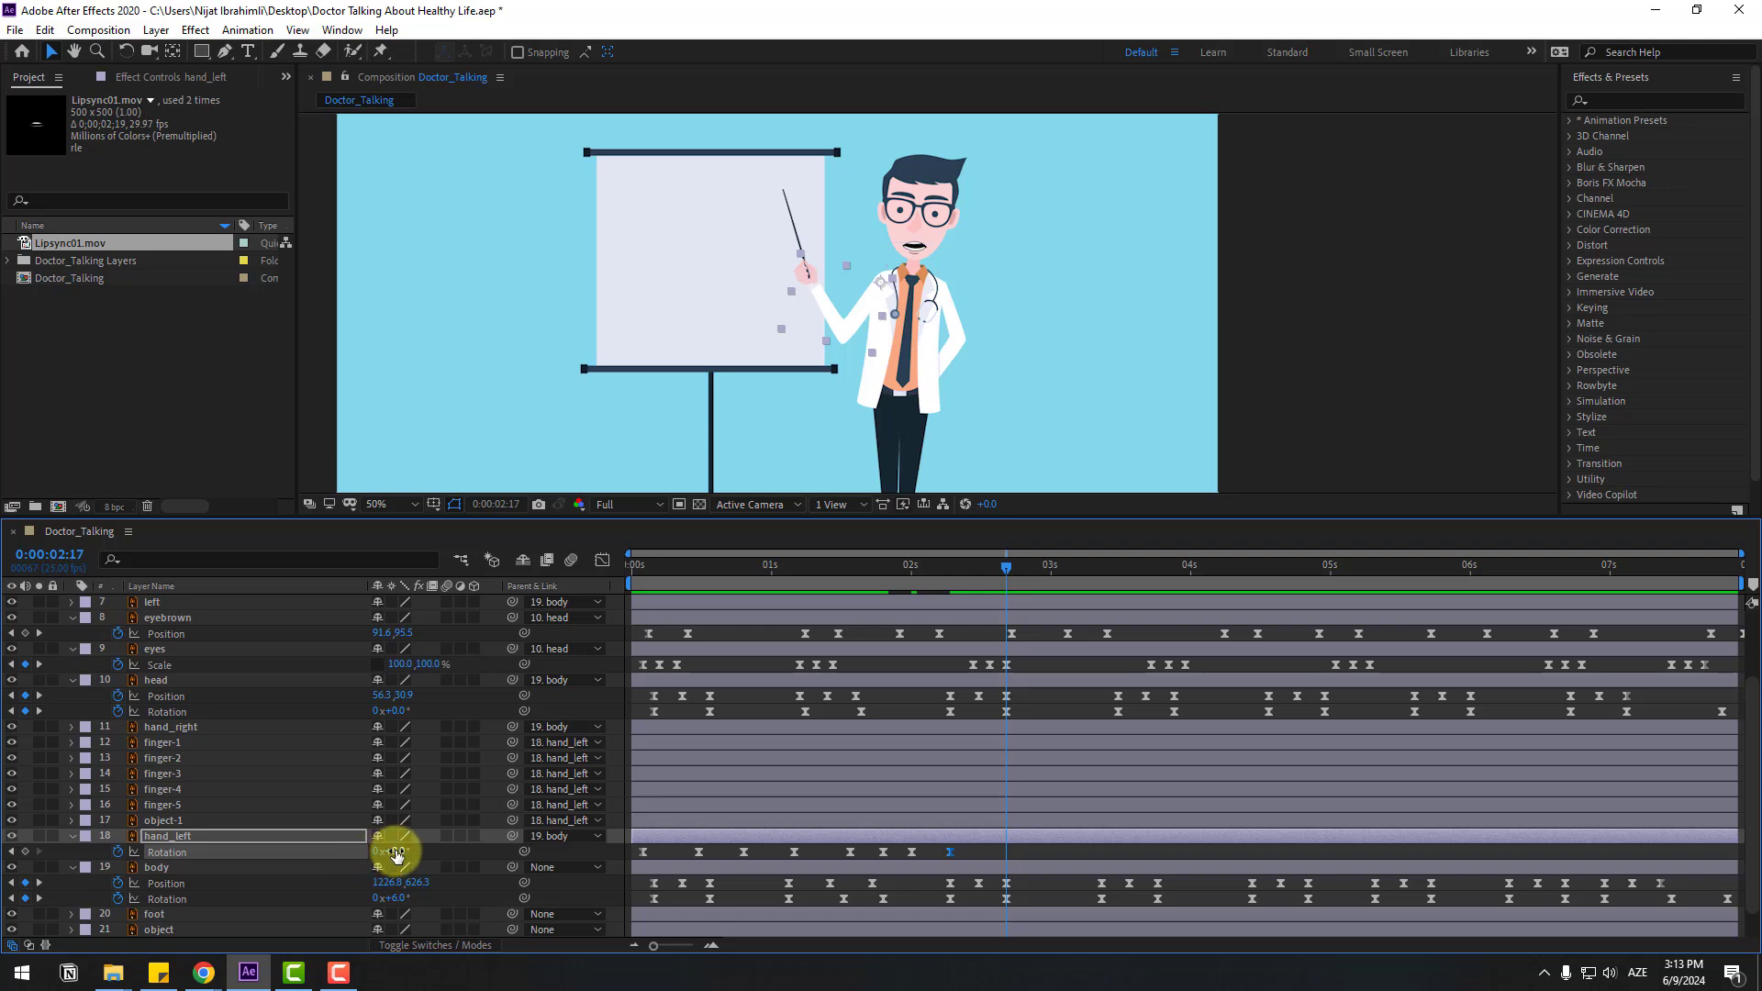
{"action": "left_click_drag", "start_coordinate": [396, 851], "coordinate": [377, 848]}
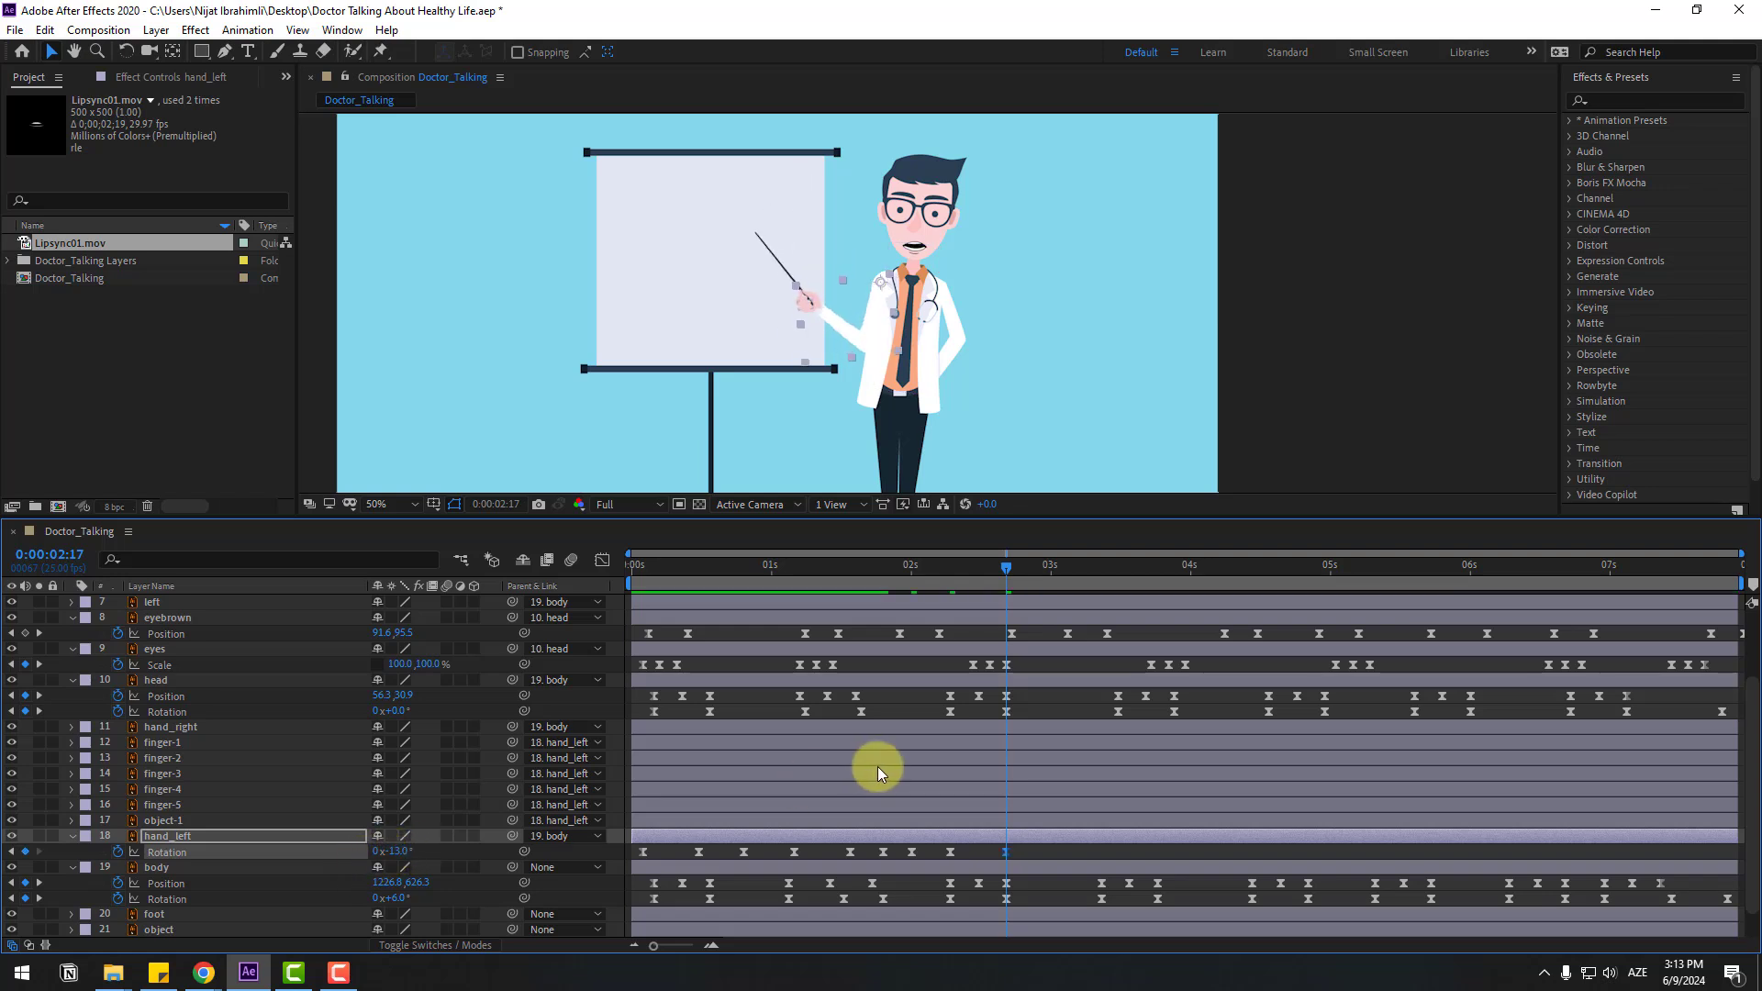
{"action": "left_click_drag", "start_coordinate": [1039, 569], "coordinate": [1076, 571]}
{"action": "left_click_drag", "start_coordinate": [400, 852], "coordinate": [410, 843]}
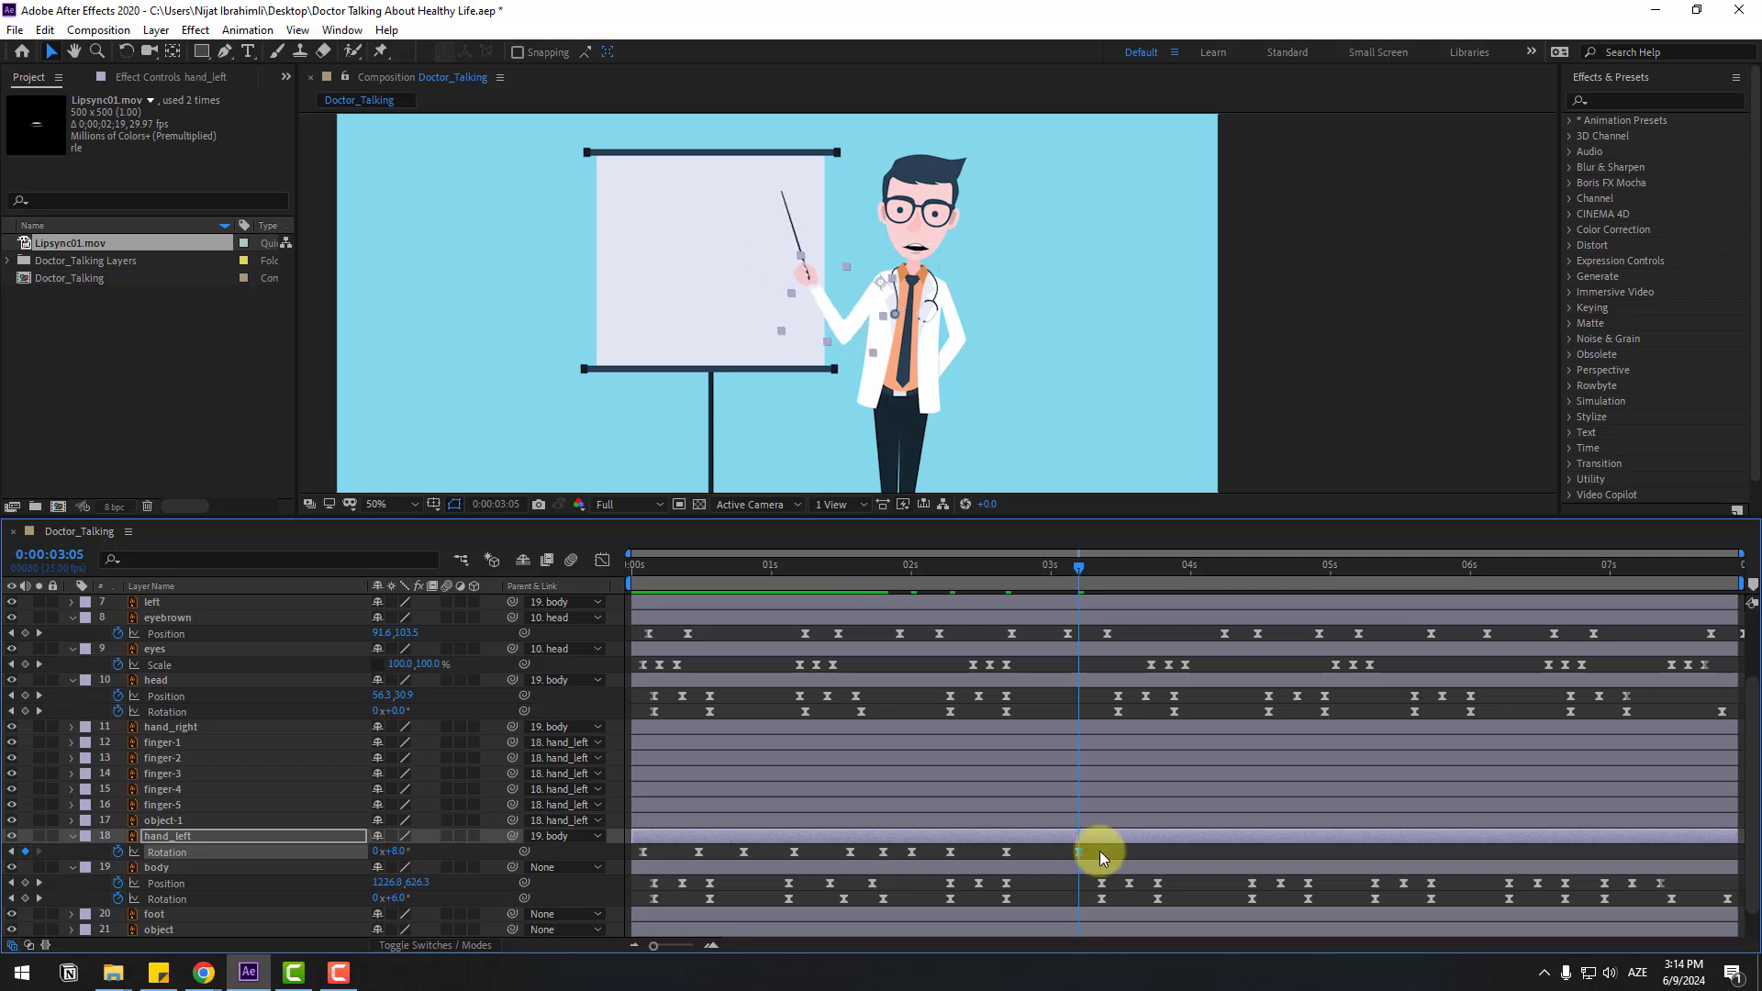
Step: Paste the hand_left Rotation keyframes at about six seconds and play back the animation
{"action": "left_click_drag", "start_coordinate": [1099, 851], "coordinate": [629, 850]}
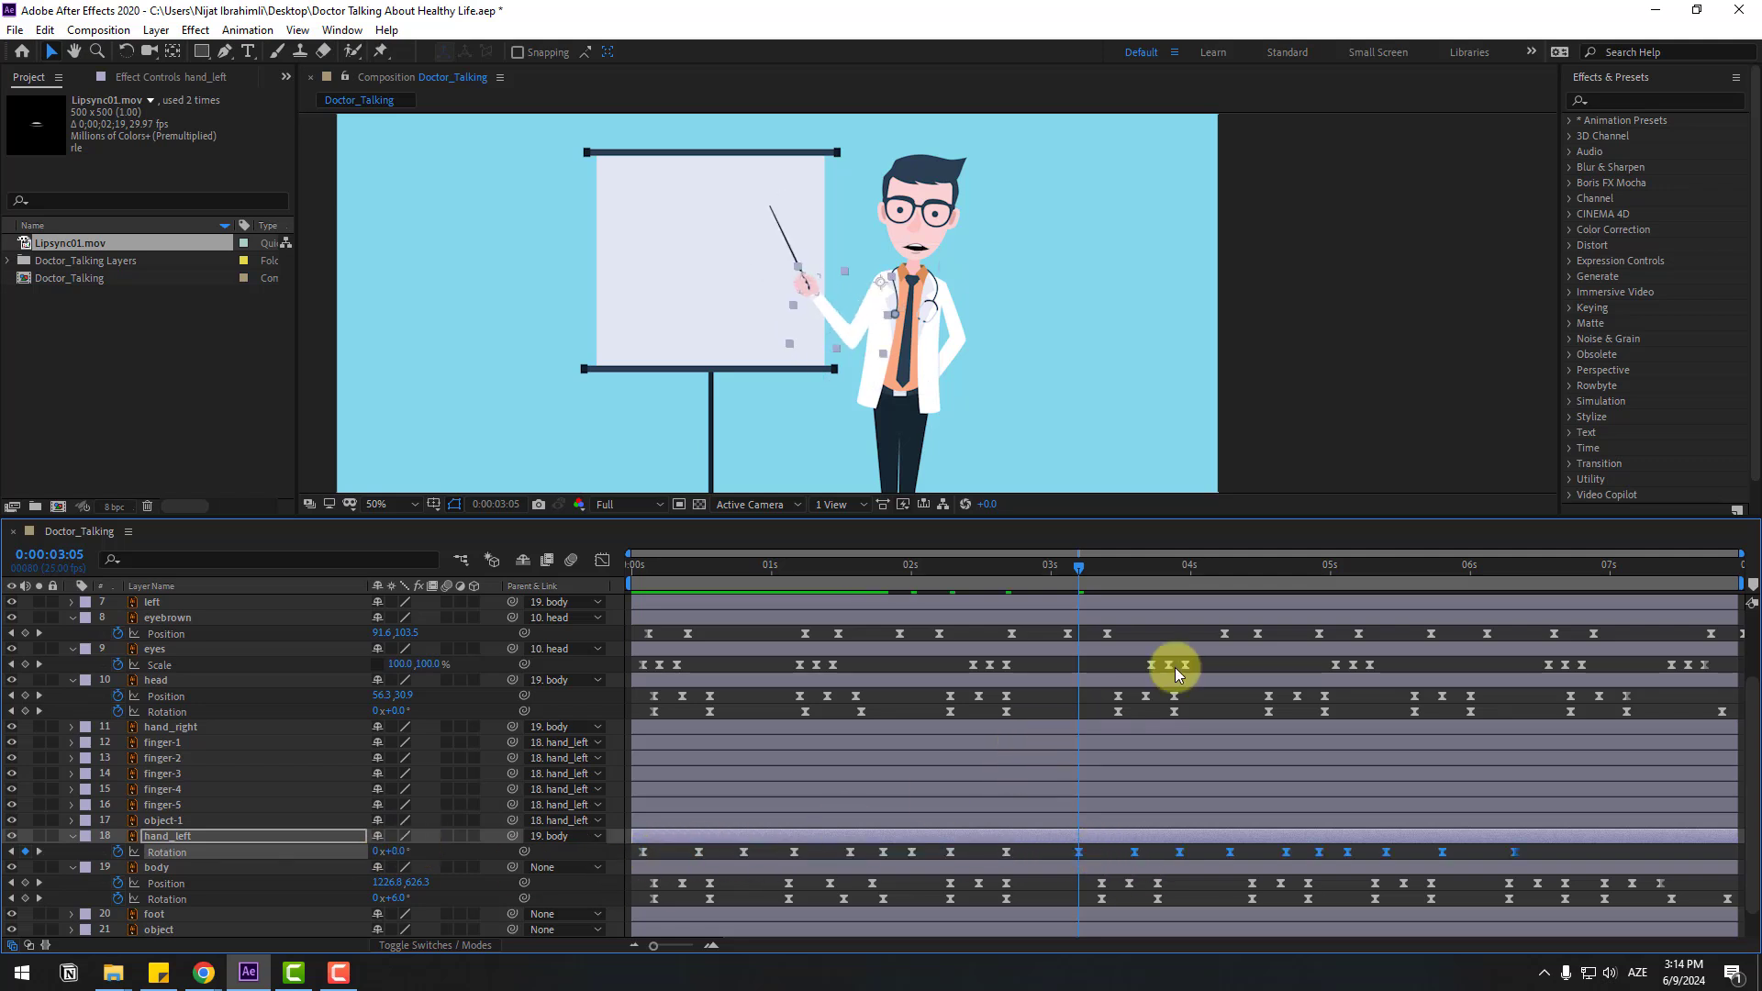
{"action": "left_click_drag", "start_coordinate": [1092, 574], "coordinate": [1511, 581]}
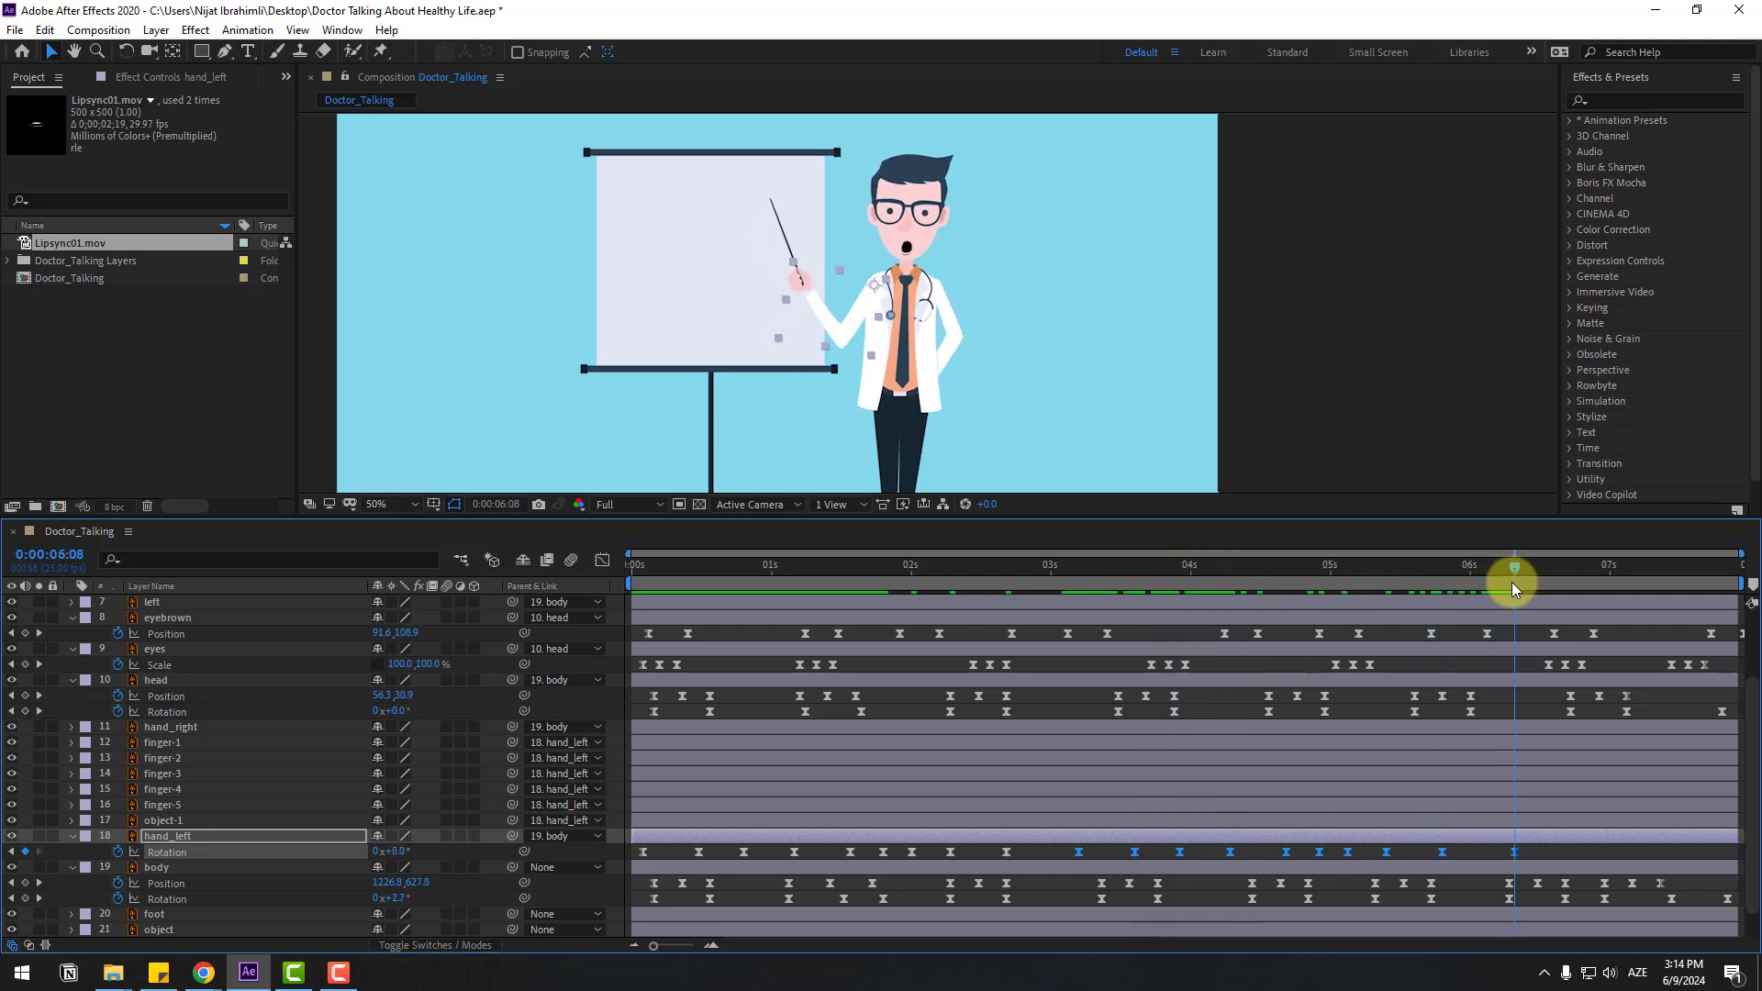
{"action": "key", "text": "ctrl+v"}
{"action": "key", "text": "space"}
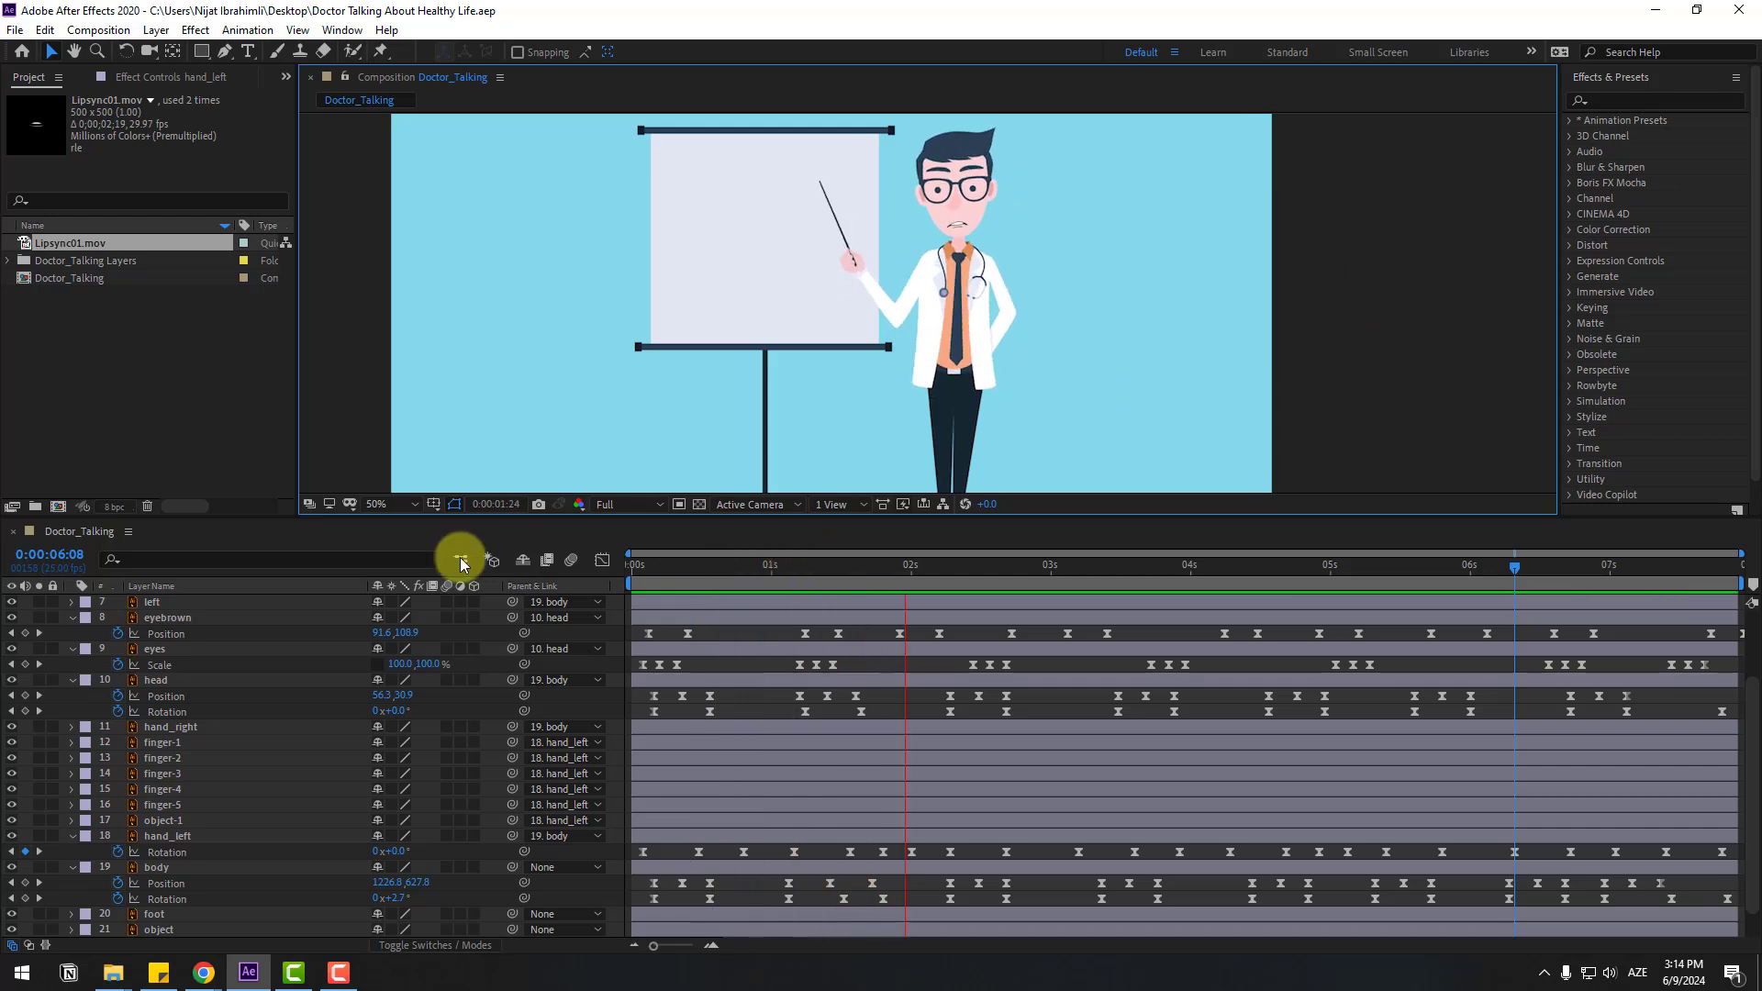
Step: Set the viewer magnification to Fit and make the composition view taller
{"action": "left_click", "coordinate": [401, 506]}
{"action": "left_click", "coordinate": [393, 523]}
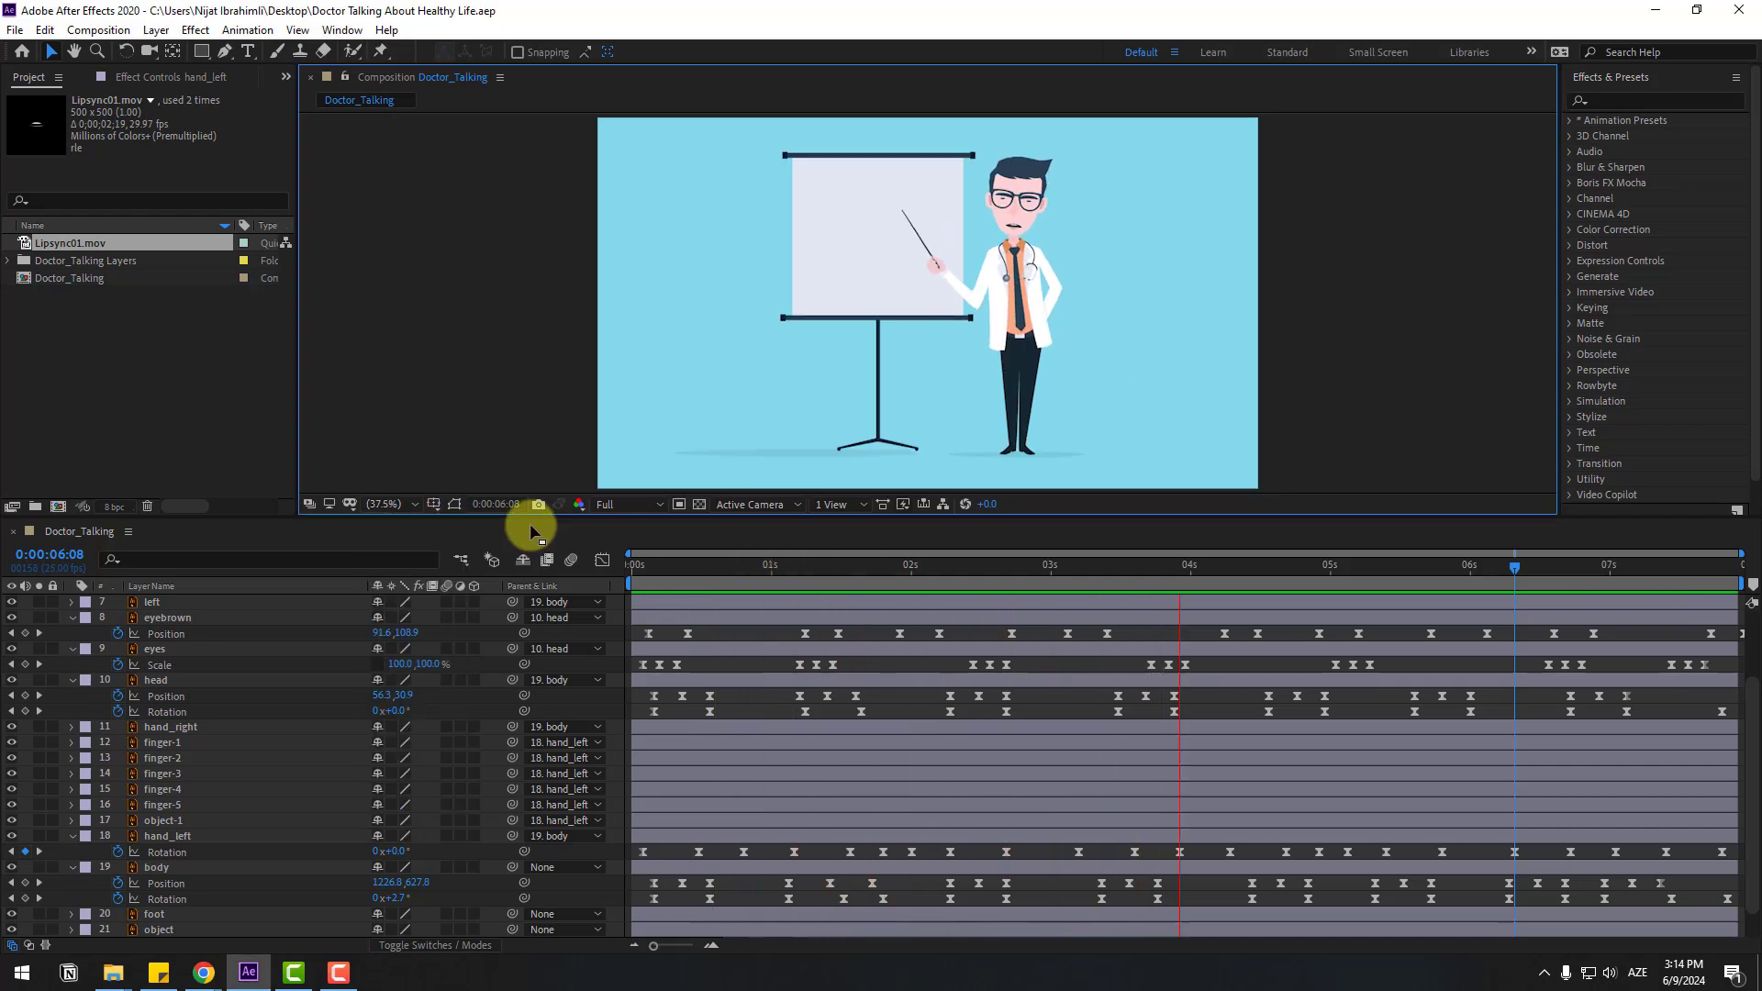
{"action": "left_click_drag", "start_coordinate": [520, 516], "coordinate": [415, 697]}
Step: Play the animation from 0:00:00:00, then select the element_right stethoscope end
{"action": "left_click_drag", "start_coordinate": [663, 764], "coordinate": [596, 752]}
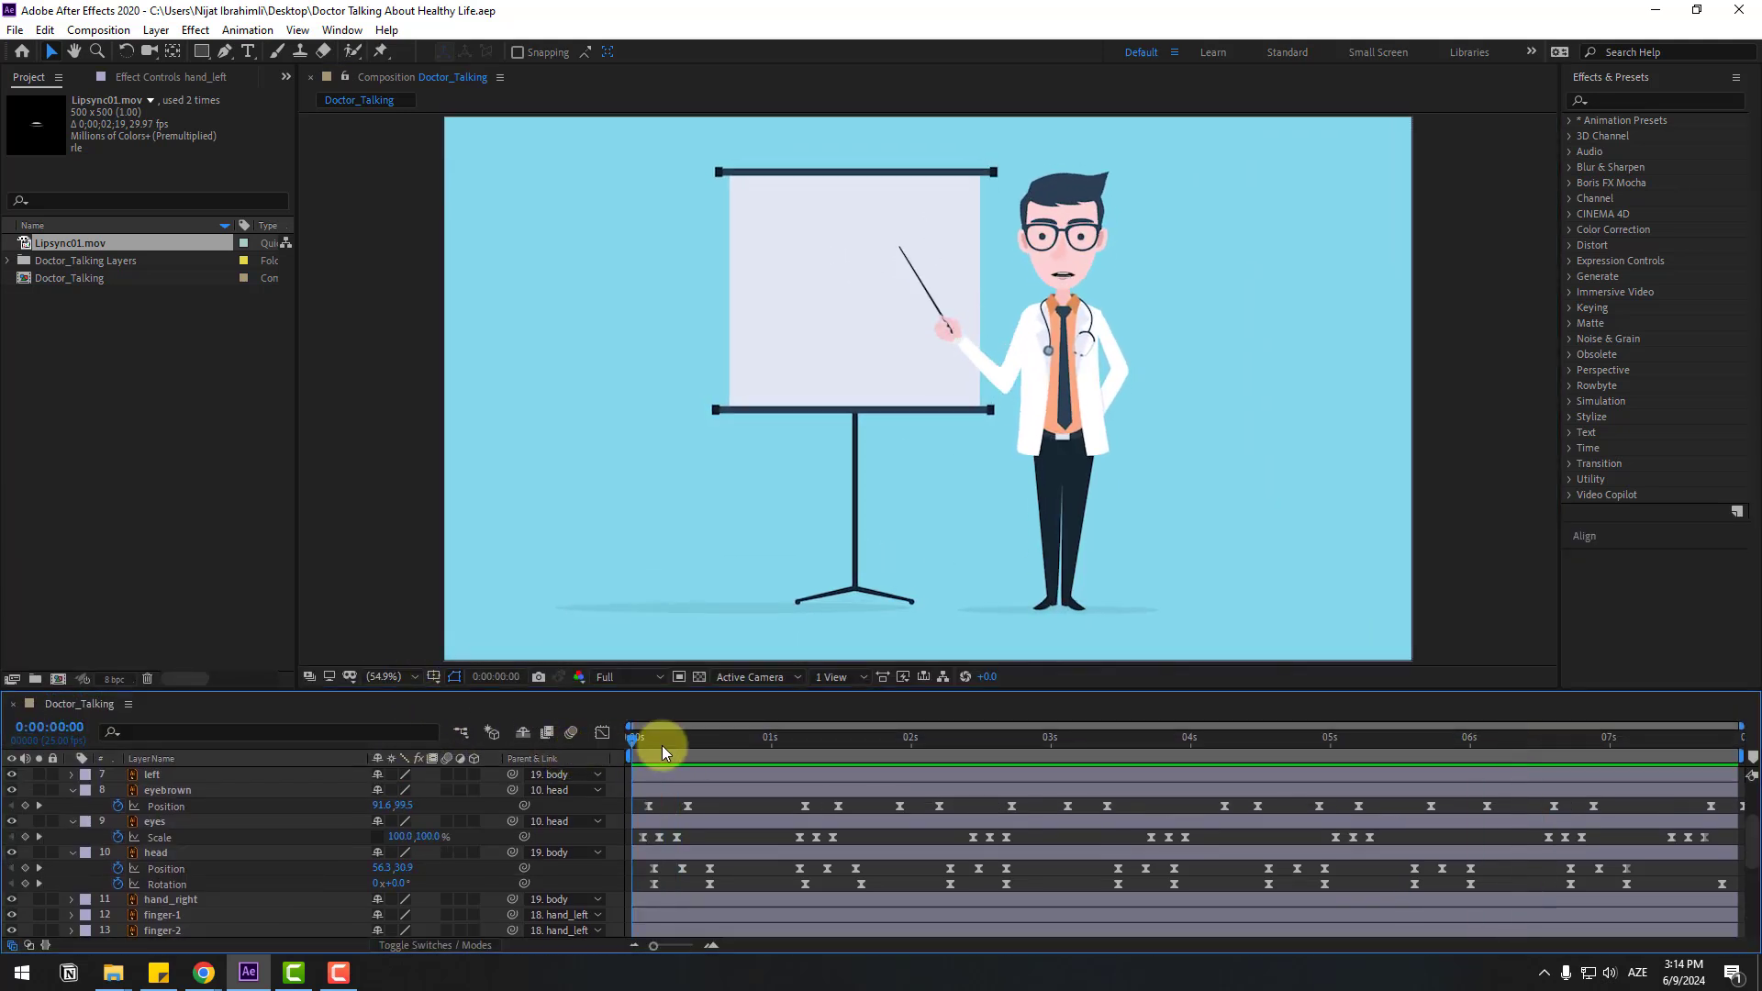
{"action": "key", "text": "space"}
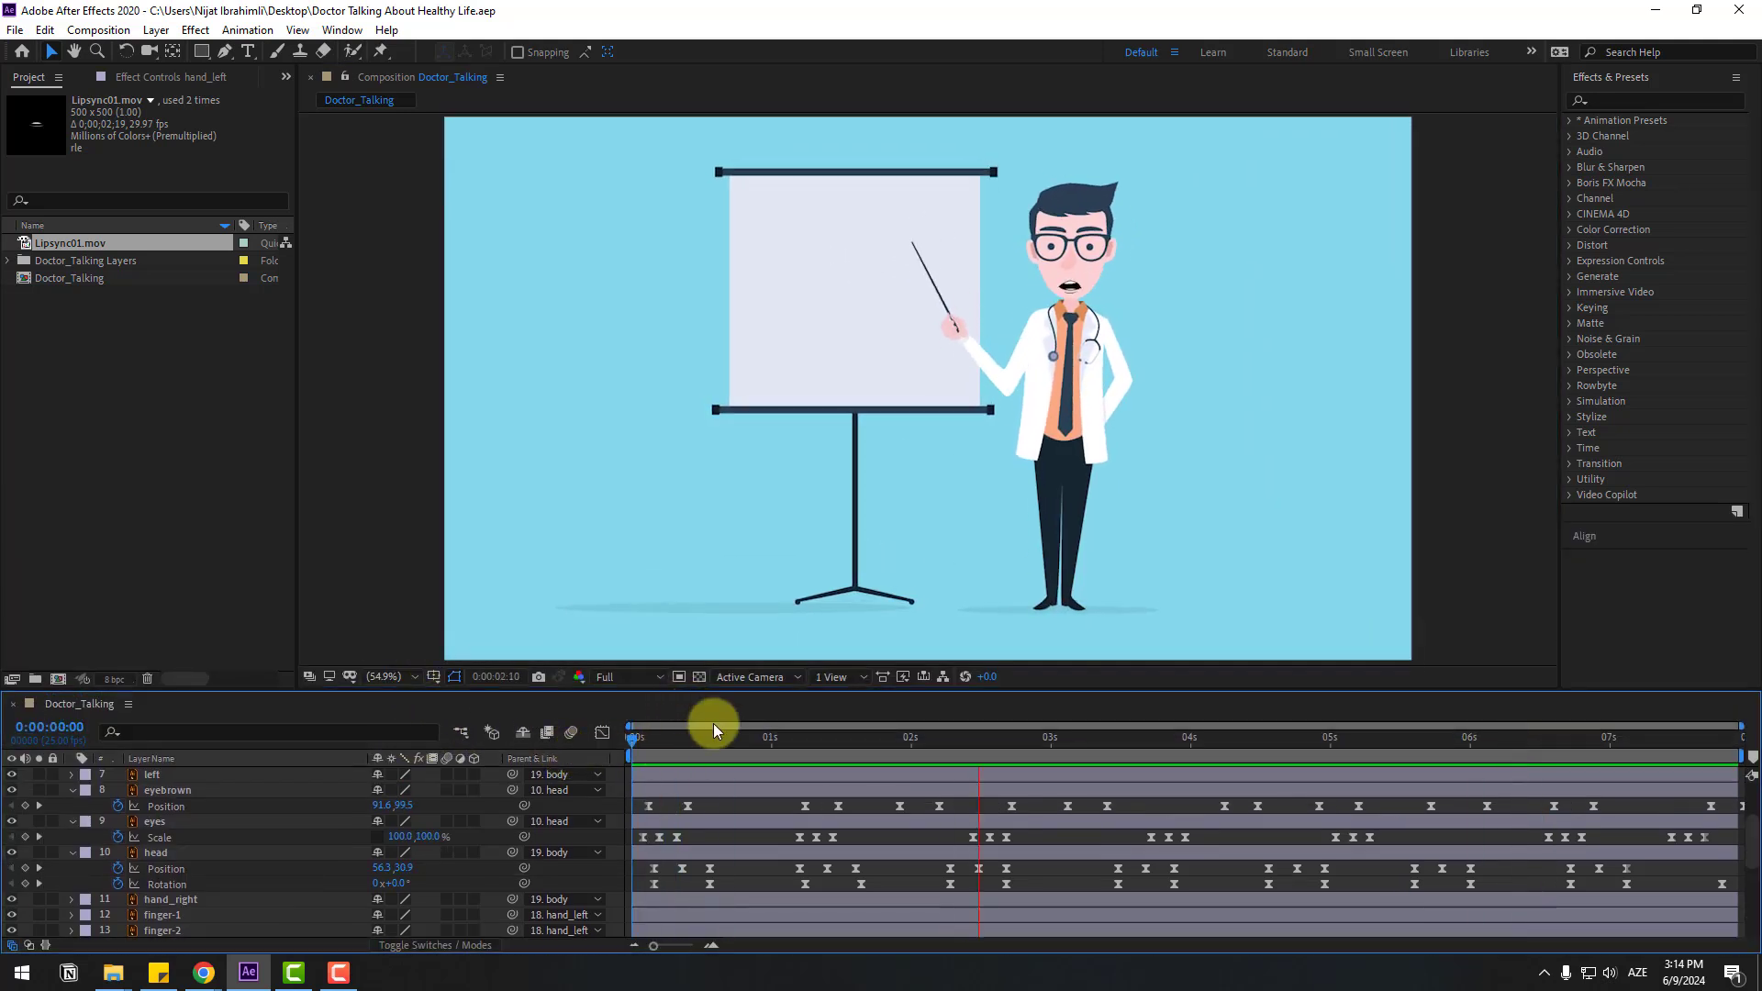
{"action": "left_click", "coordinate": [713, 725]}
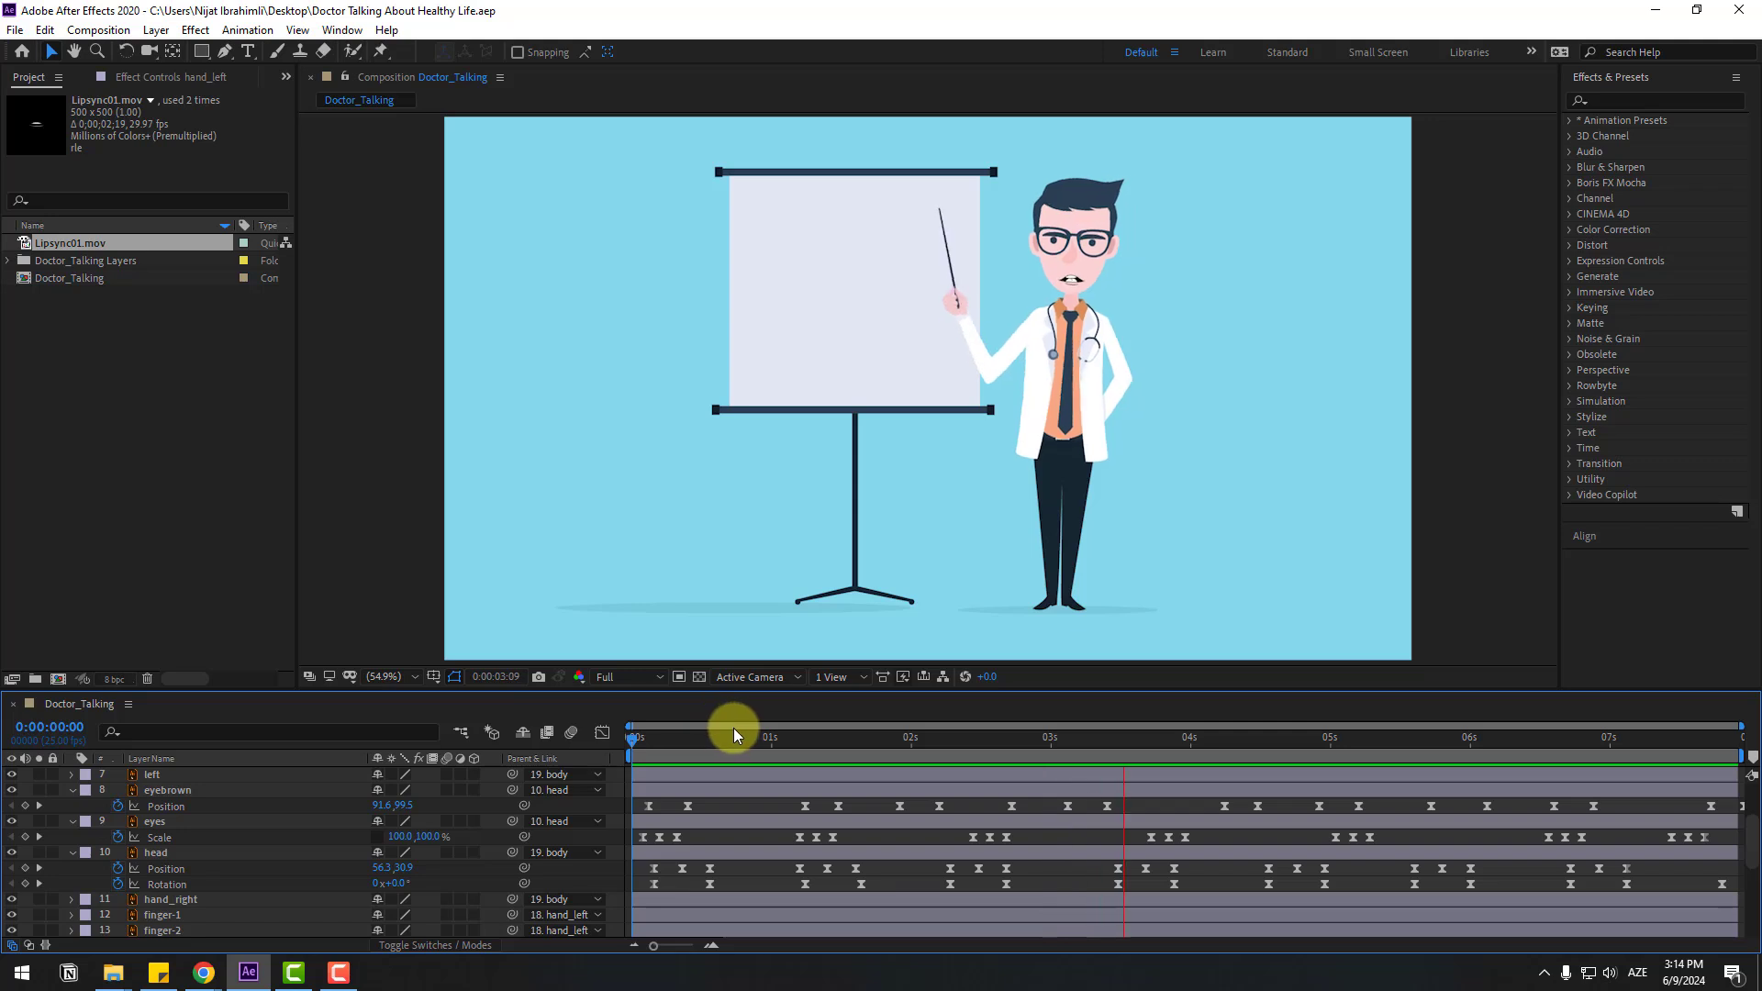
{"action": "left_click", "coordinate": [1098, 334]}
Step: Solo element_right and drag its anchor point up to the stethoscope's top with Pan Behind
{"action": "scroll", "coordinate": [278, 776], "scroll_direction": "up", "scroll_amount": 3}
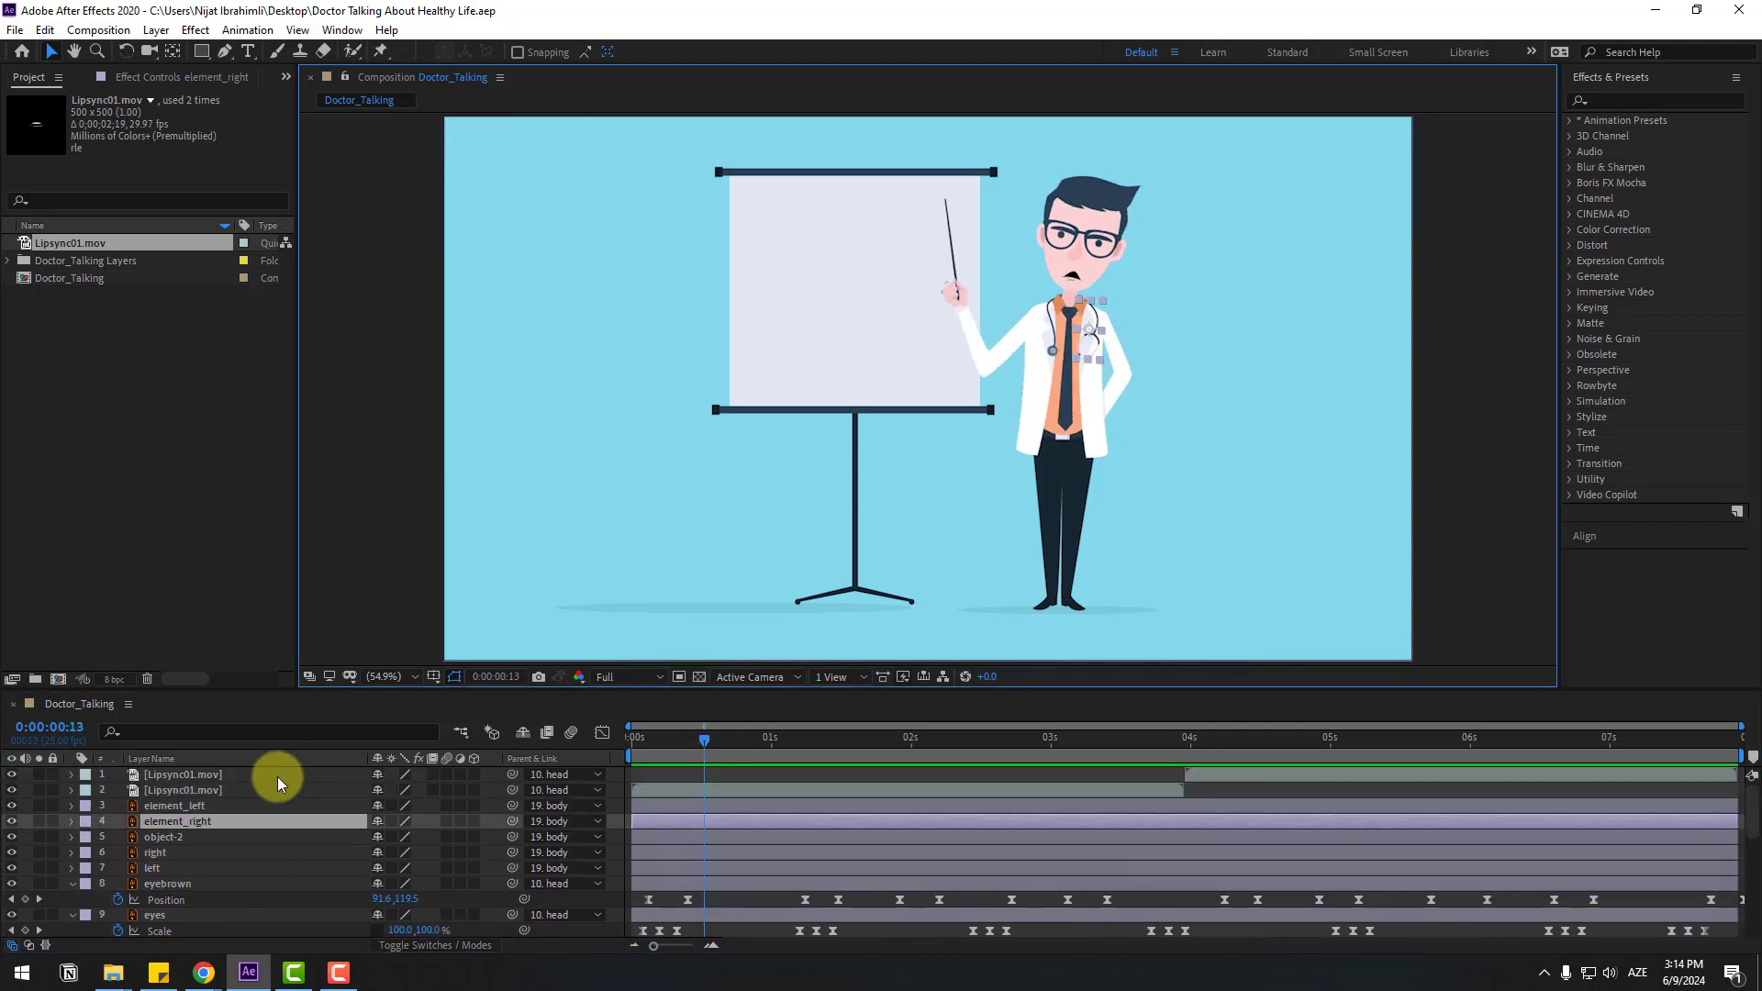
{"action": "scroll", "coordinate": [1092, 367], "scroll_direction": "up", "scroll_amount": 4}
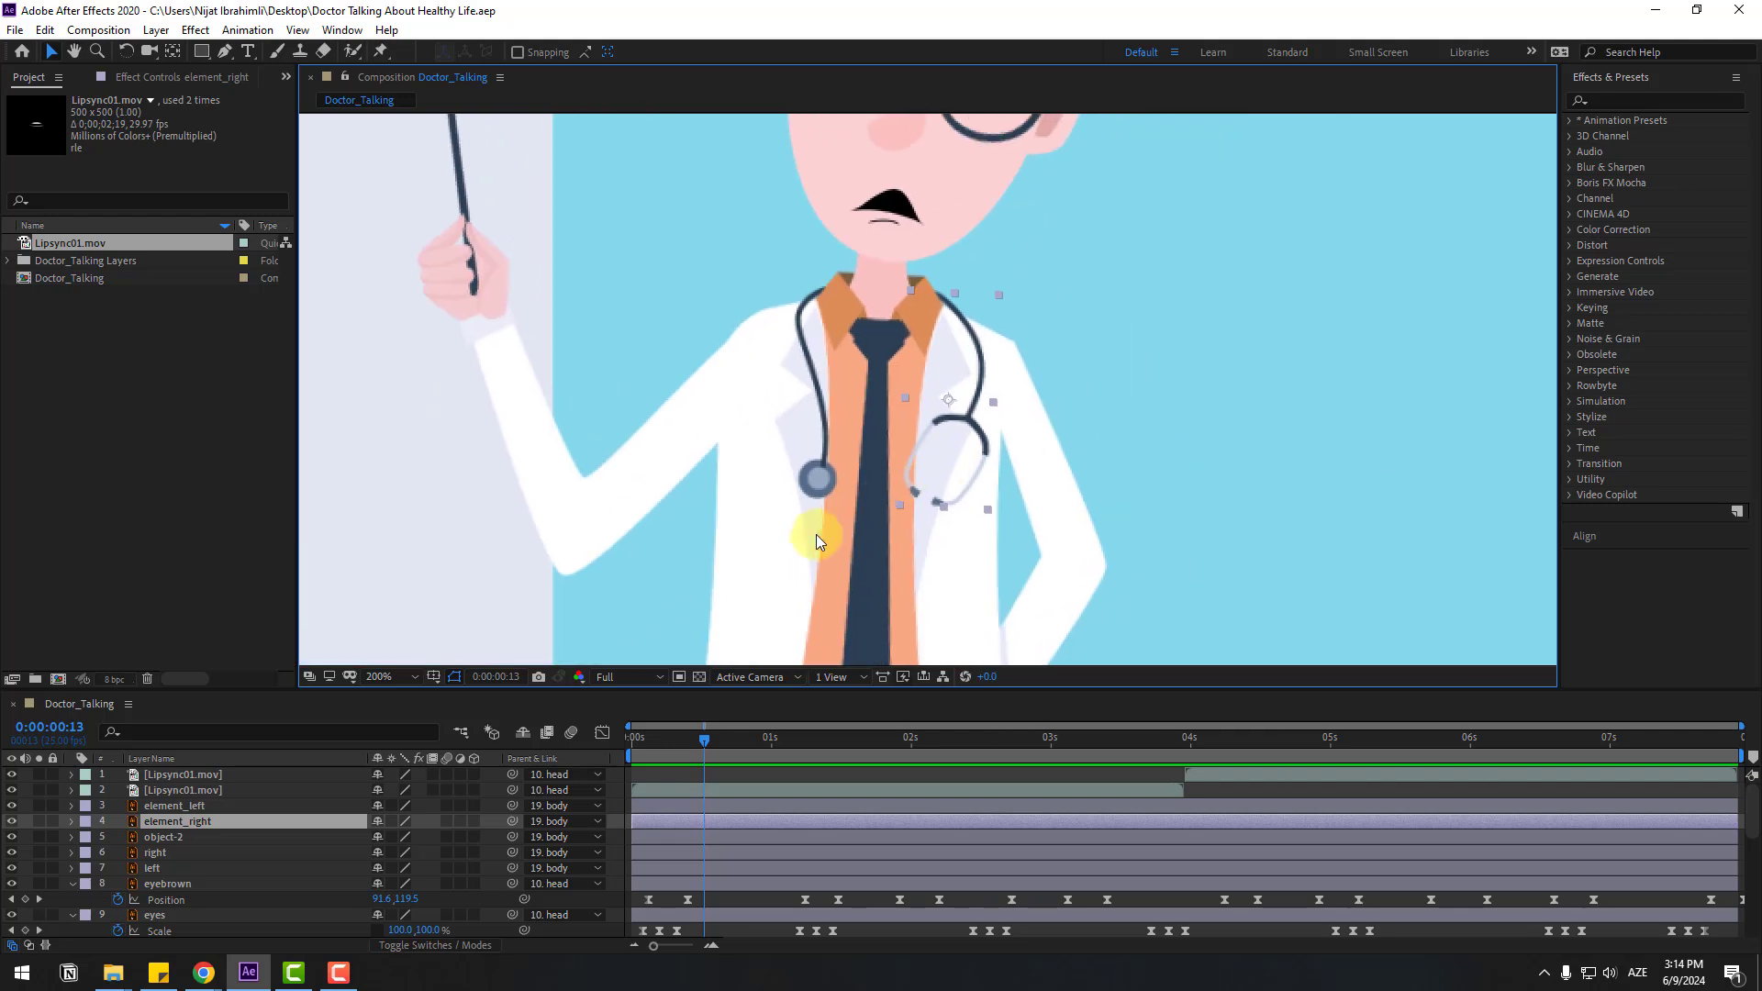
{"action": "left_click", "coordinate": [39, 822]}
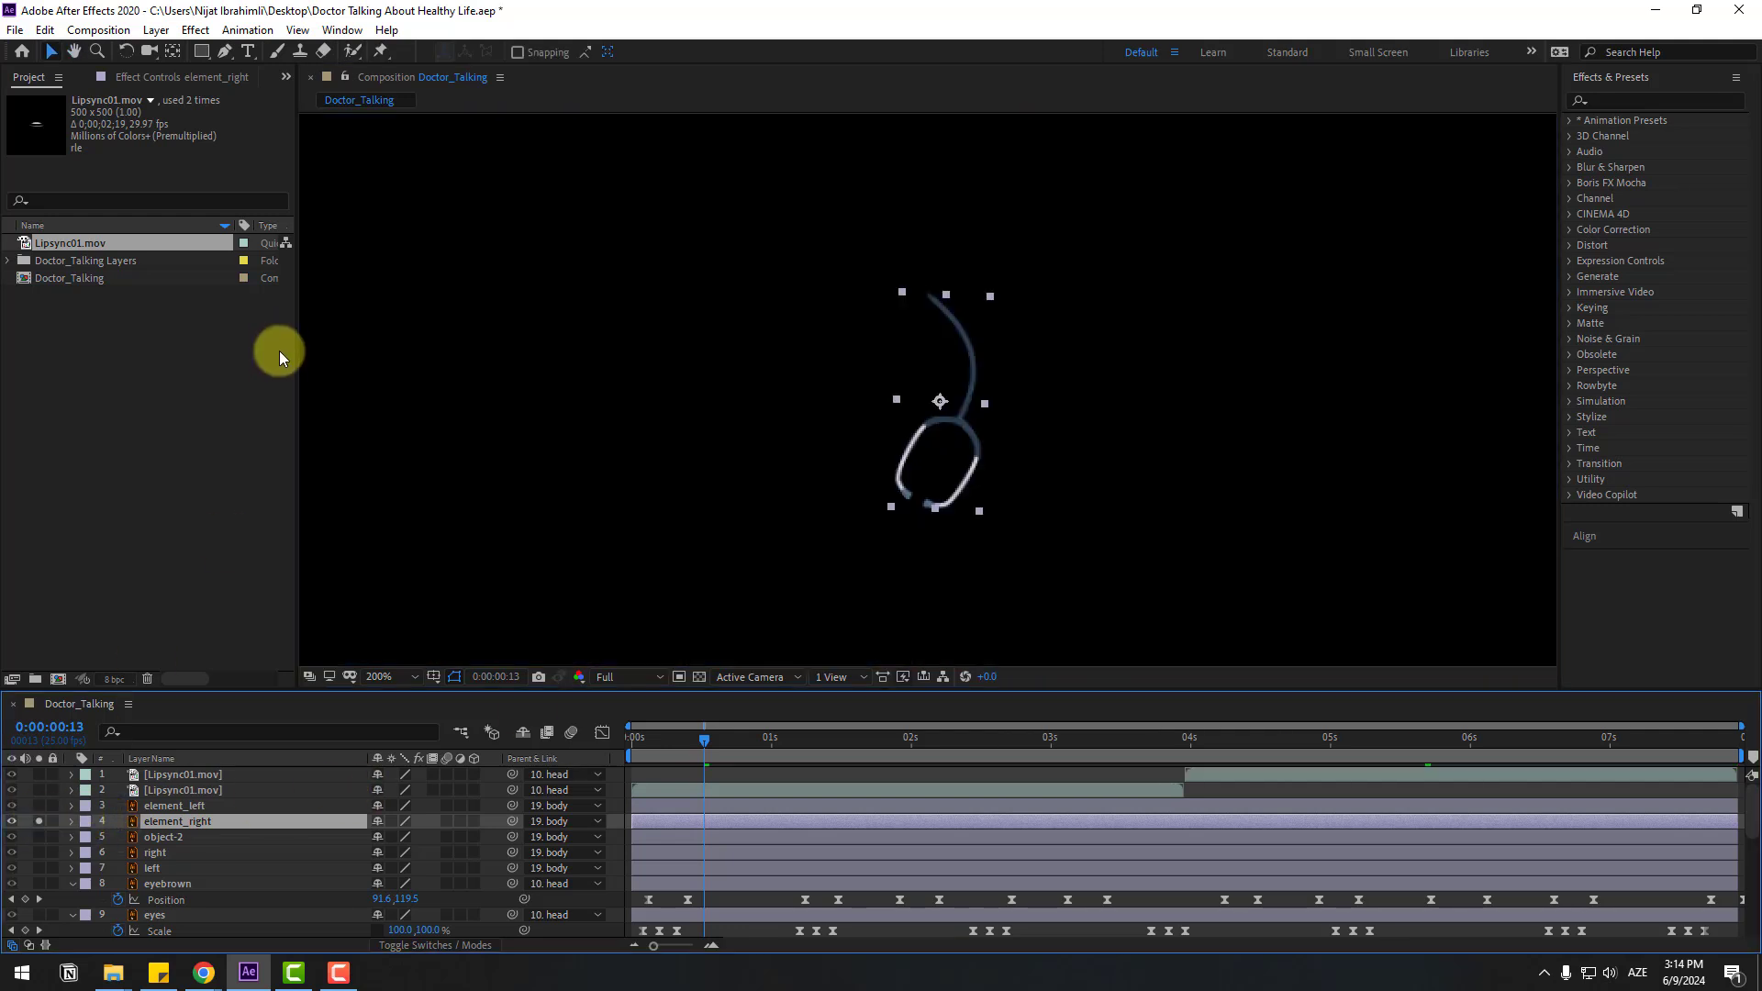
{"action": "left_click", "coordinate": [170, 52]}
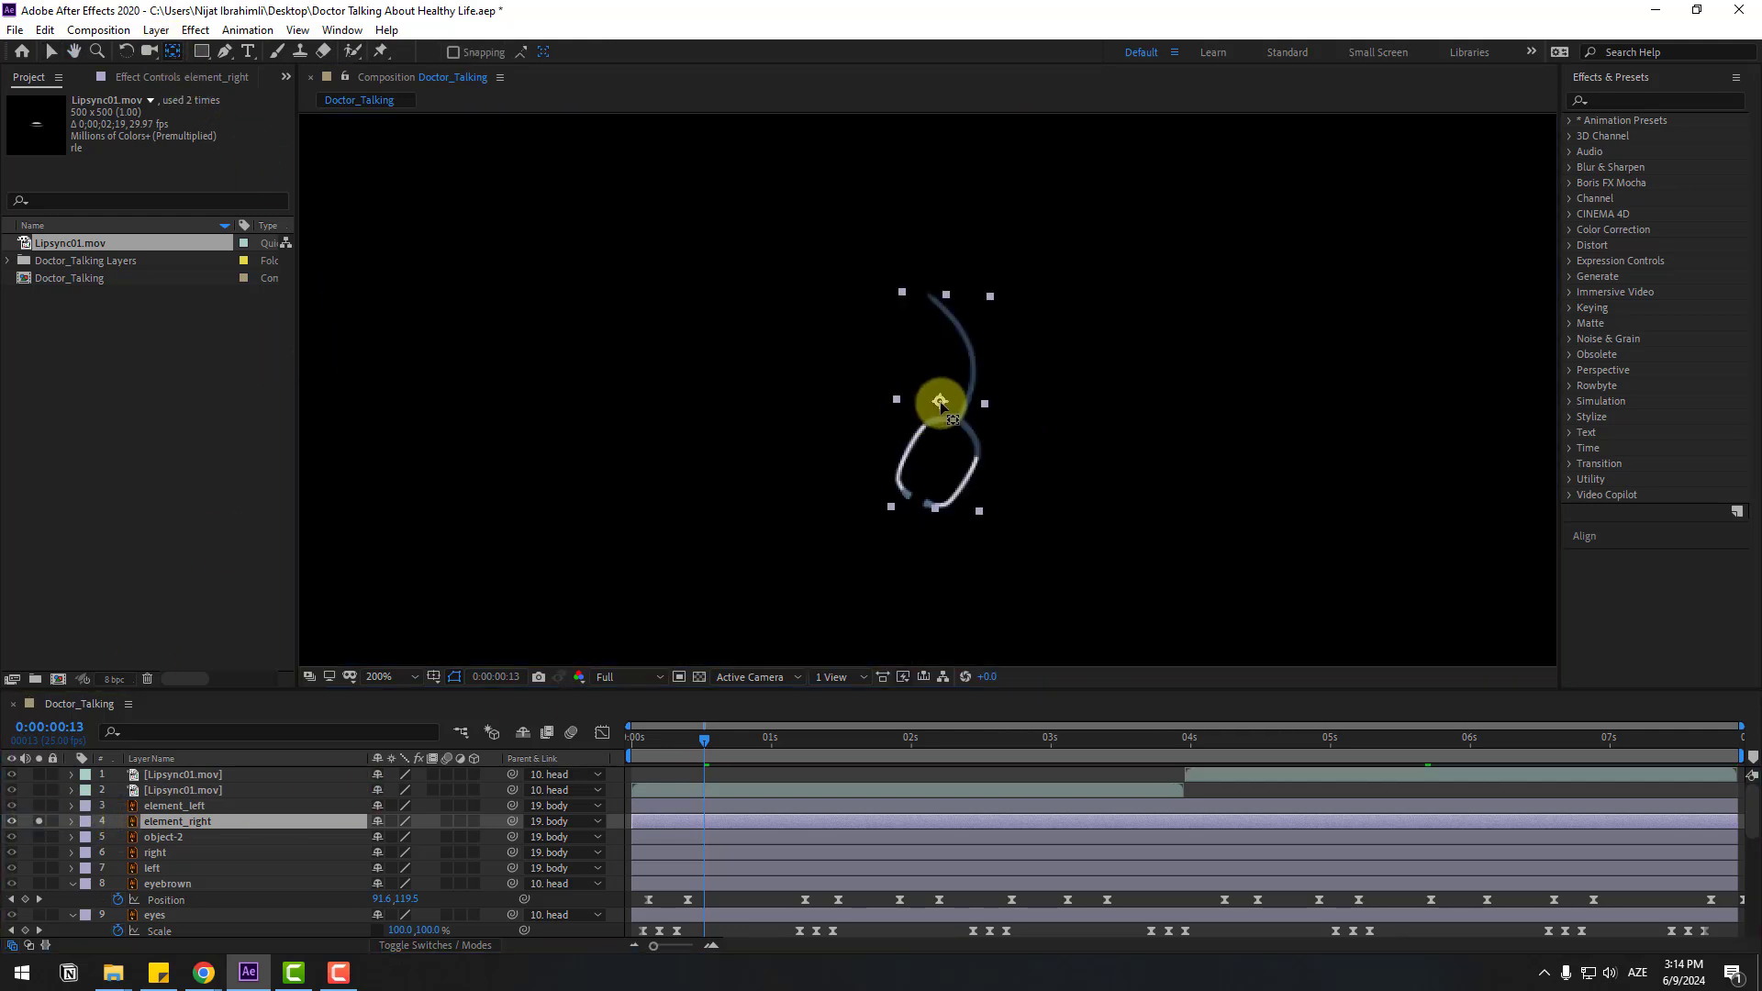
{"action": "left_click_drag", "start_coordinate": [940, 401], "coordinate": [936, 312]}
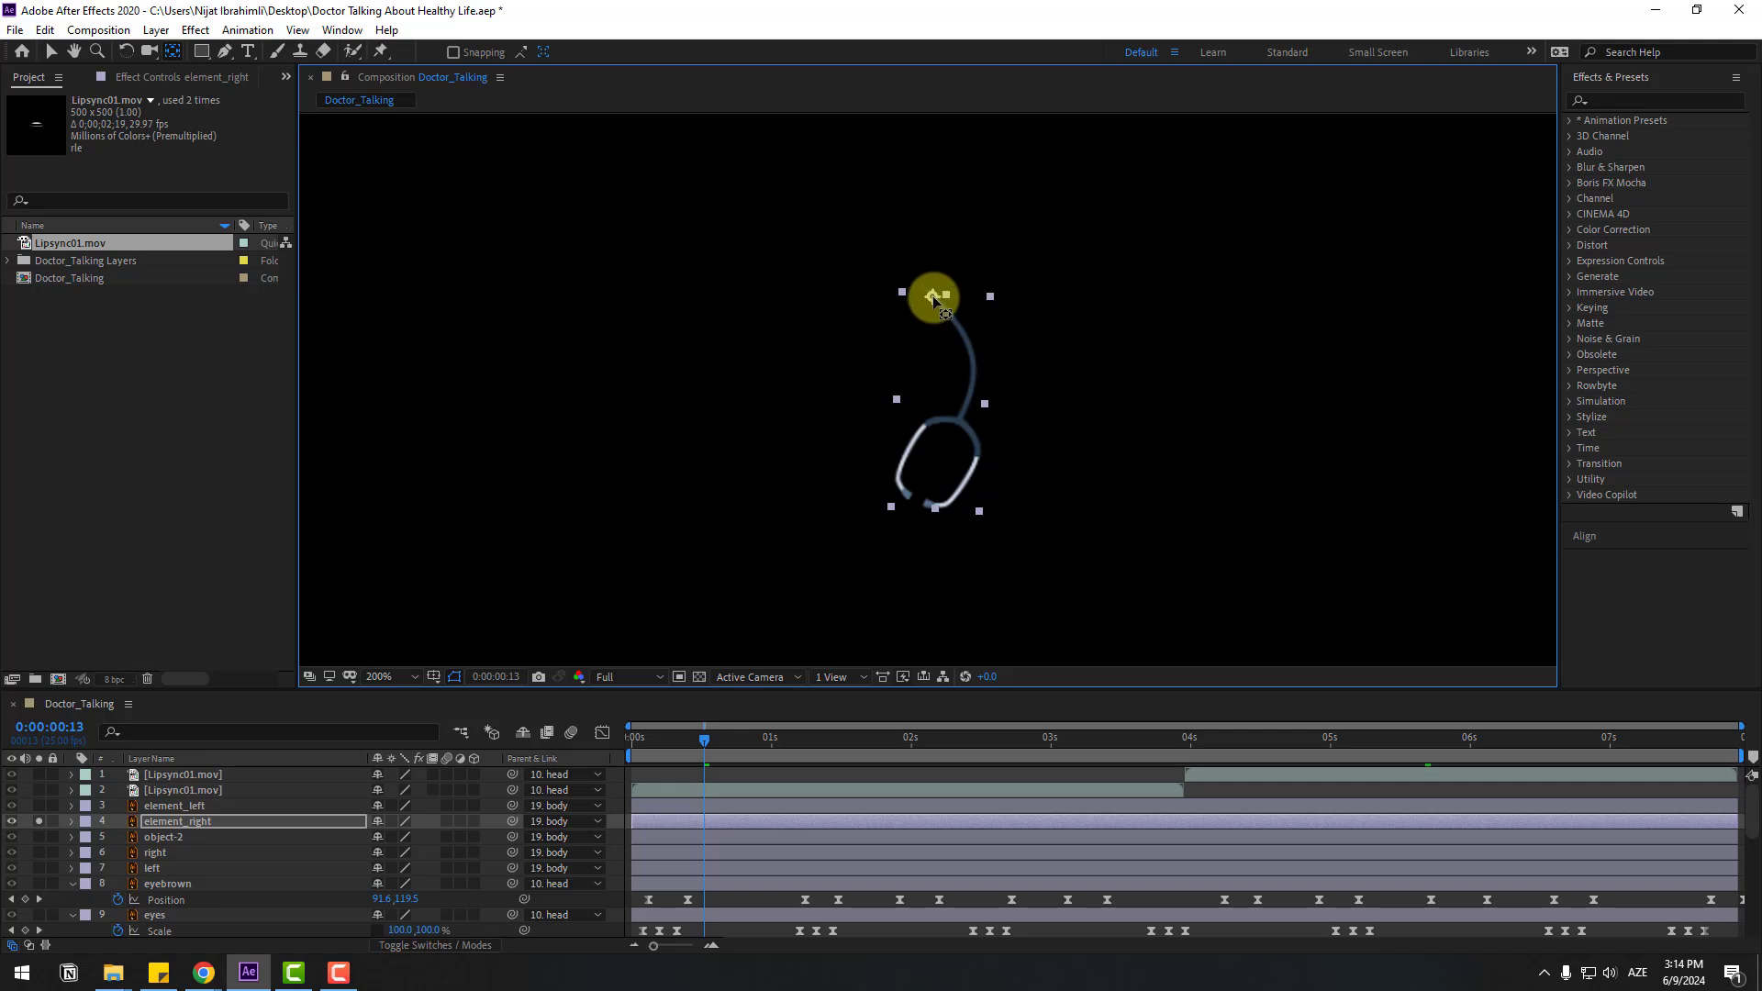
{"action": "left_click", "coordinate": [52, 53]}
{"action": "left_click", "coordinate": [38, 822]}
{"action": "left_click_drag", "start_coordinate": [704, 737], "coordinate": [629, 747]}
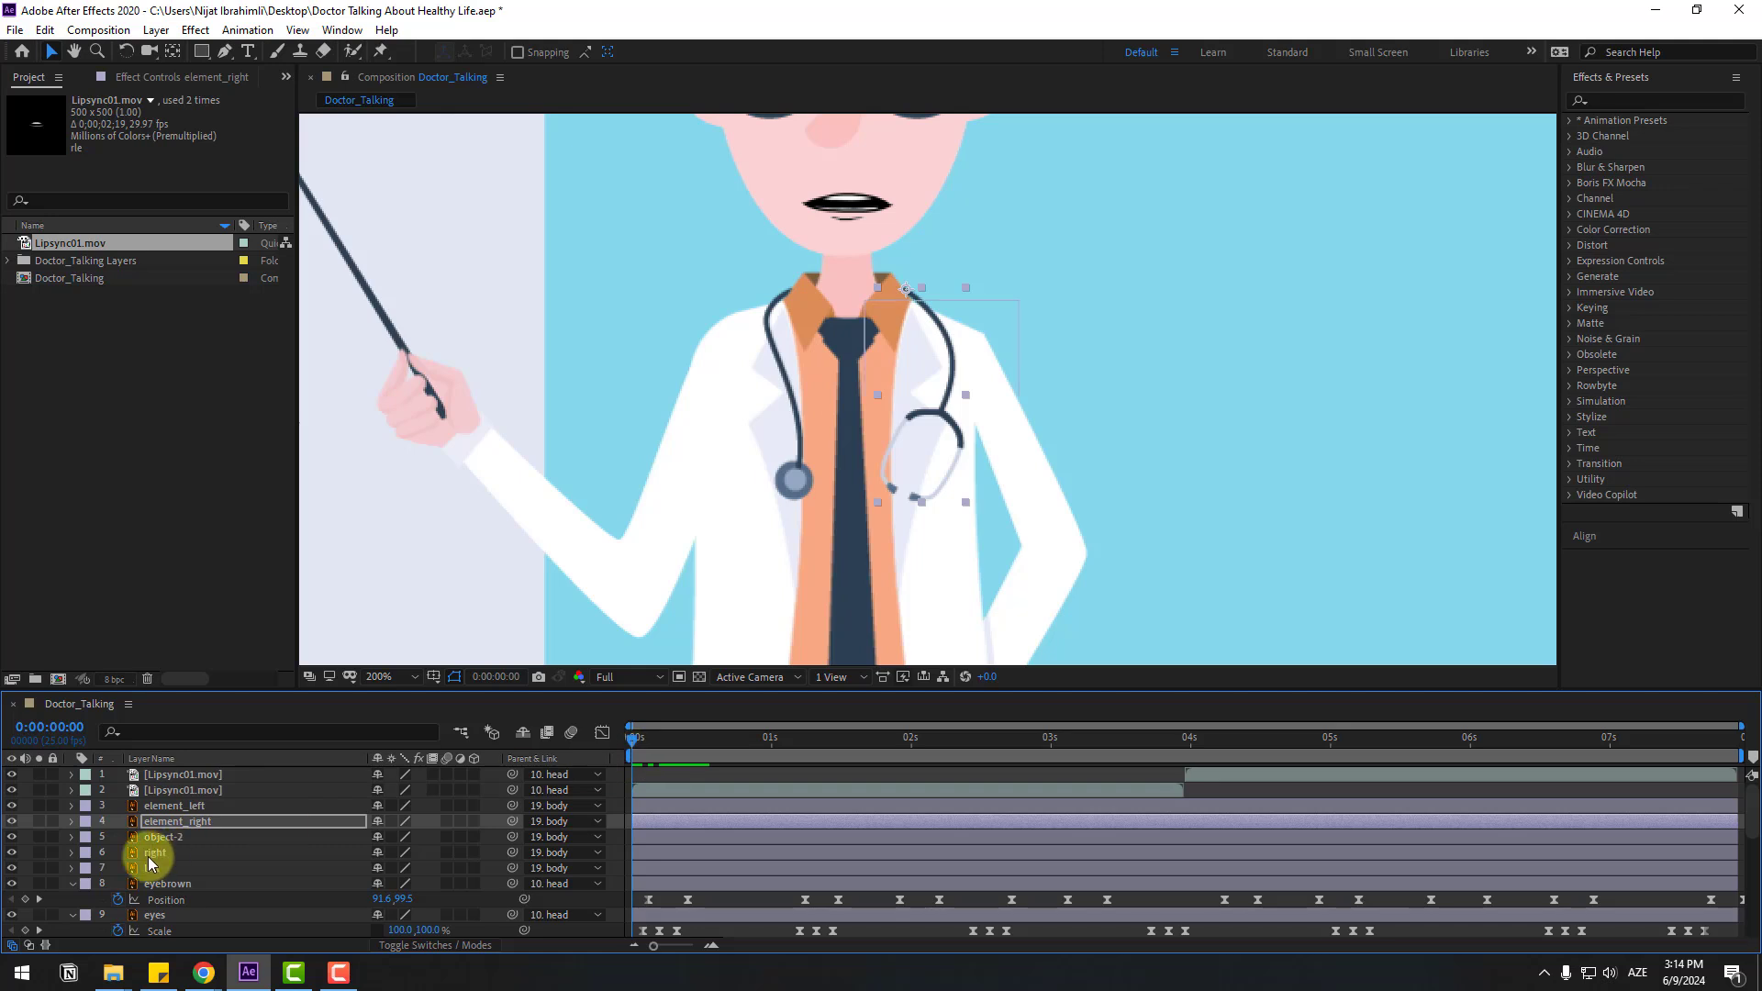
Step: Move element_left's anchor point to its top end, unsolo it, and select both stethoscope layers
{"action": "left_click", "coordinate": [161, 805]}
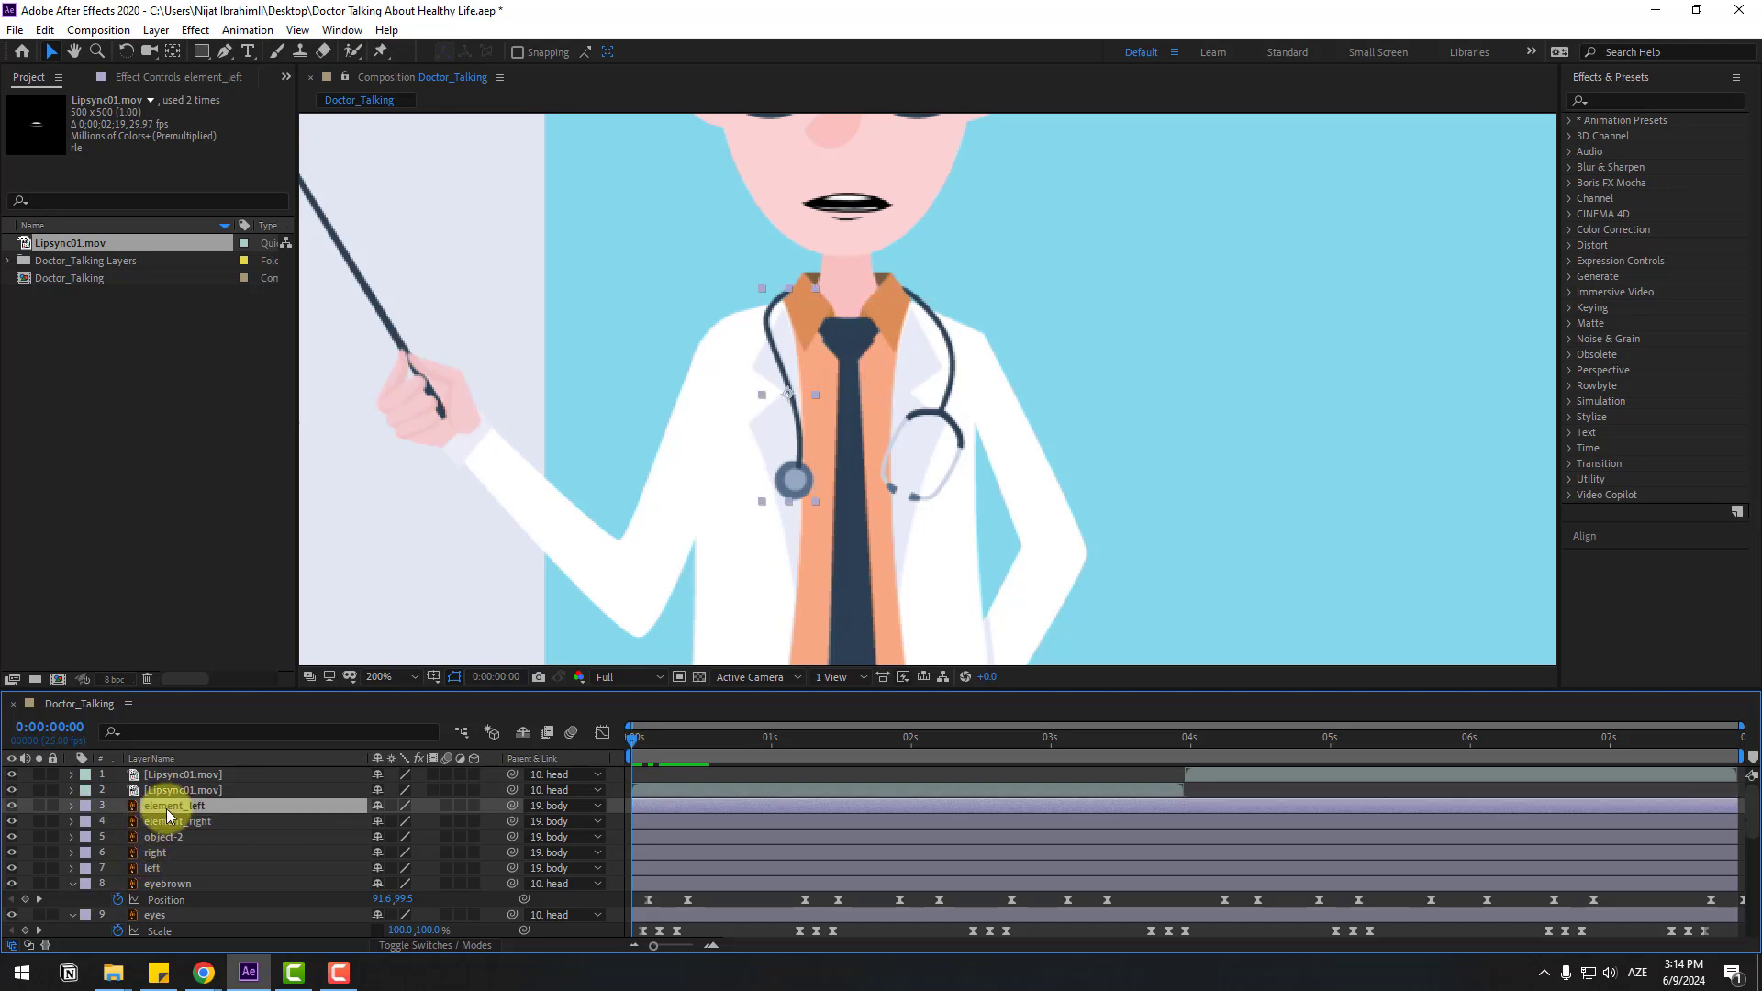
{"action": "left_click", "coordinate": [38, 805]}
{"action": "left_click", "coordinate": [173, 51]}
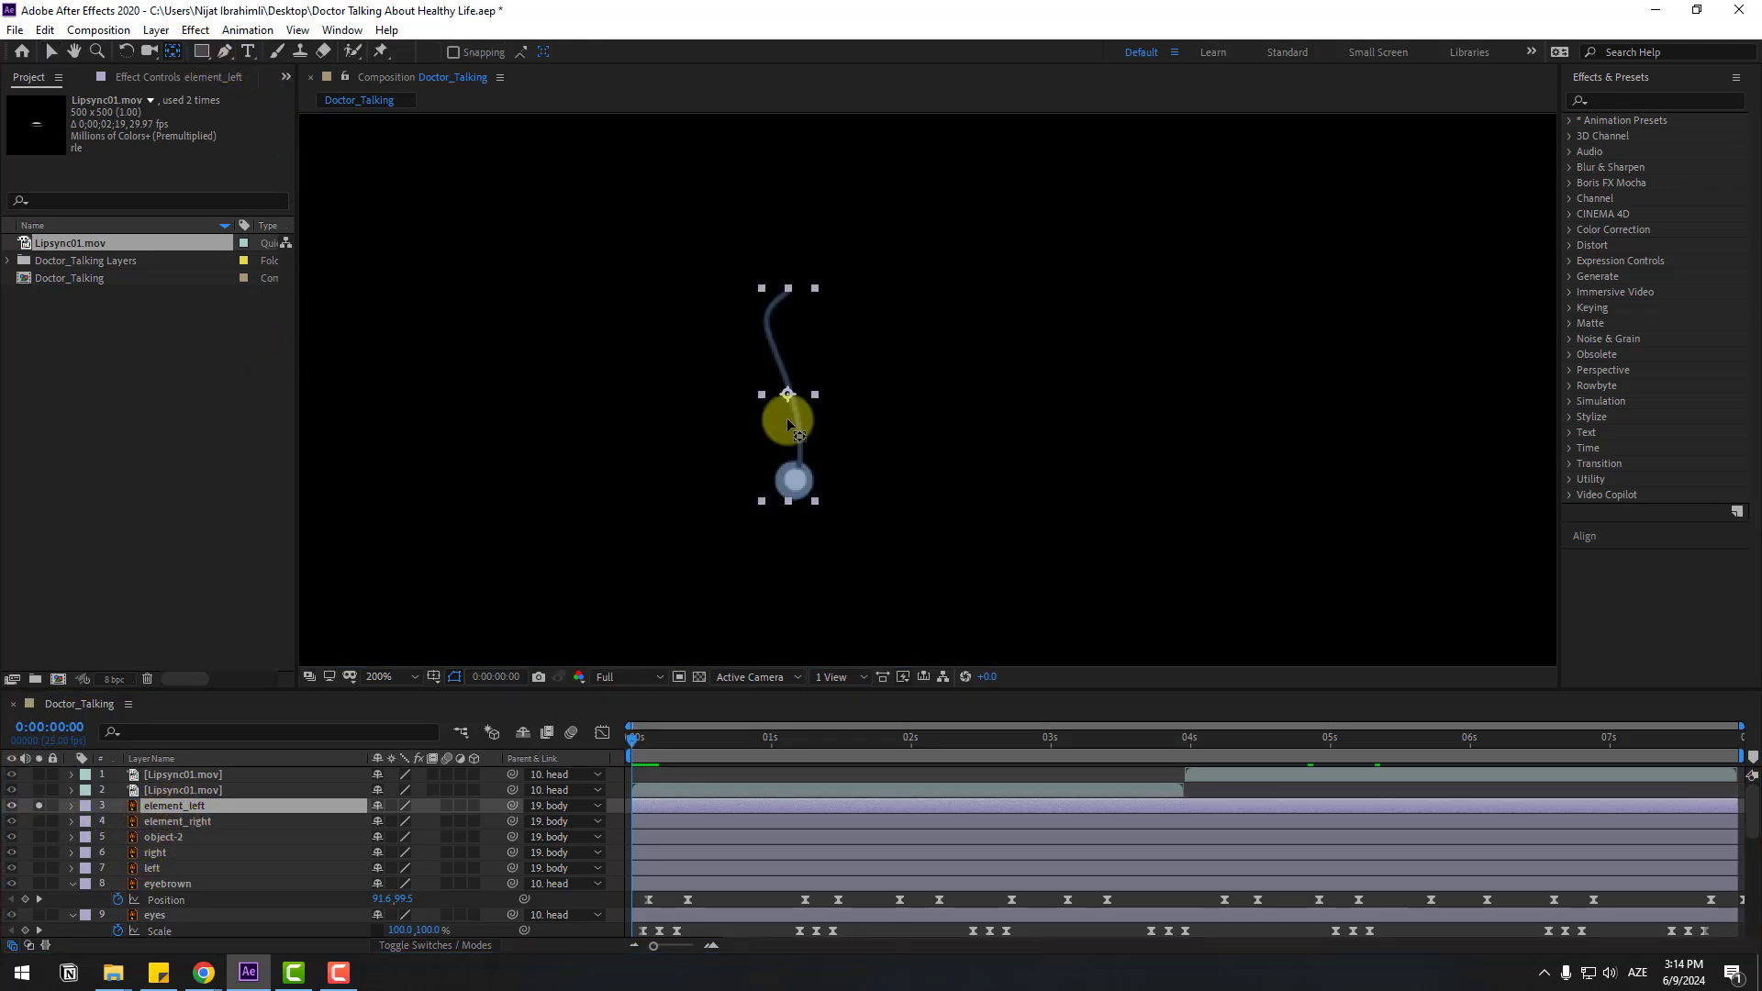
{"action": "left_click_drag", "start_coordinate": [786, 393], "coordinate": [794, 277]}
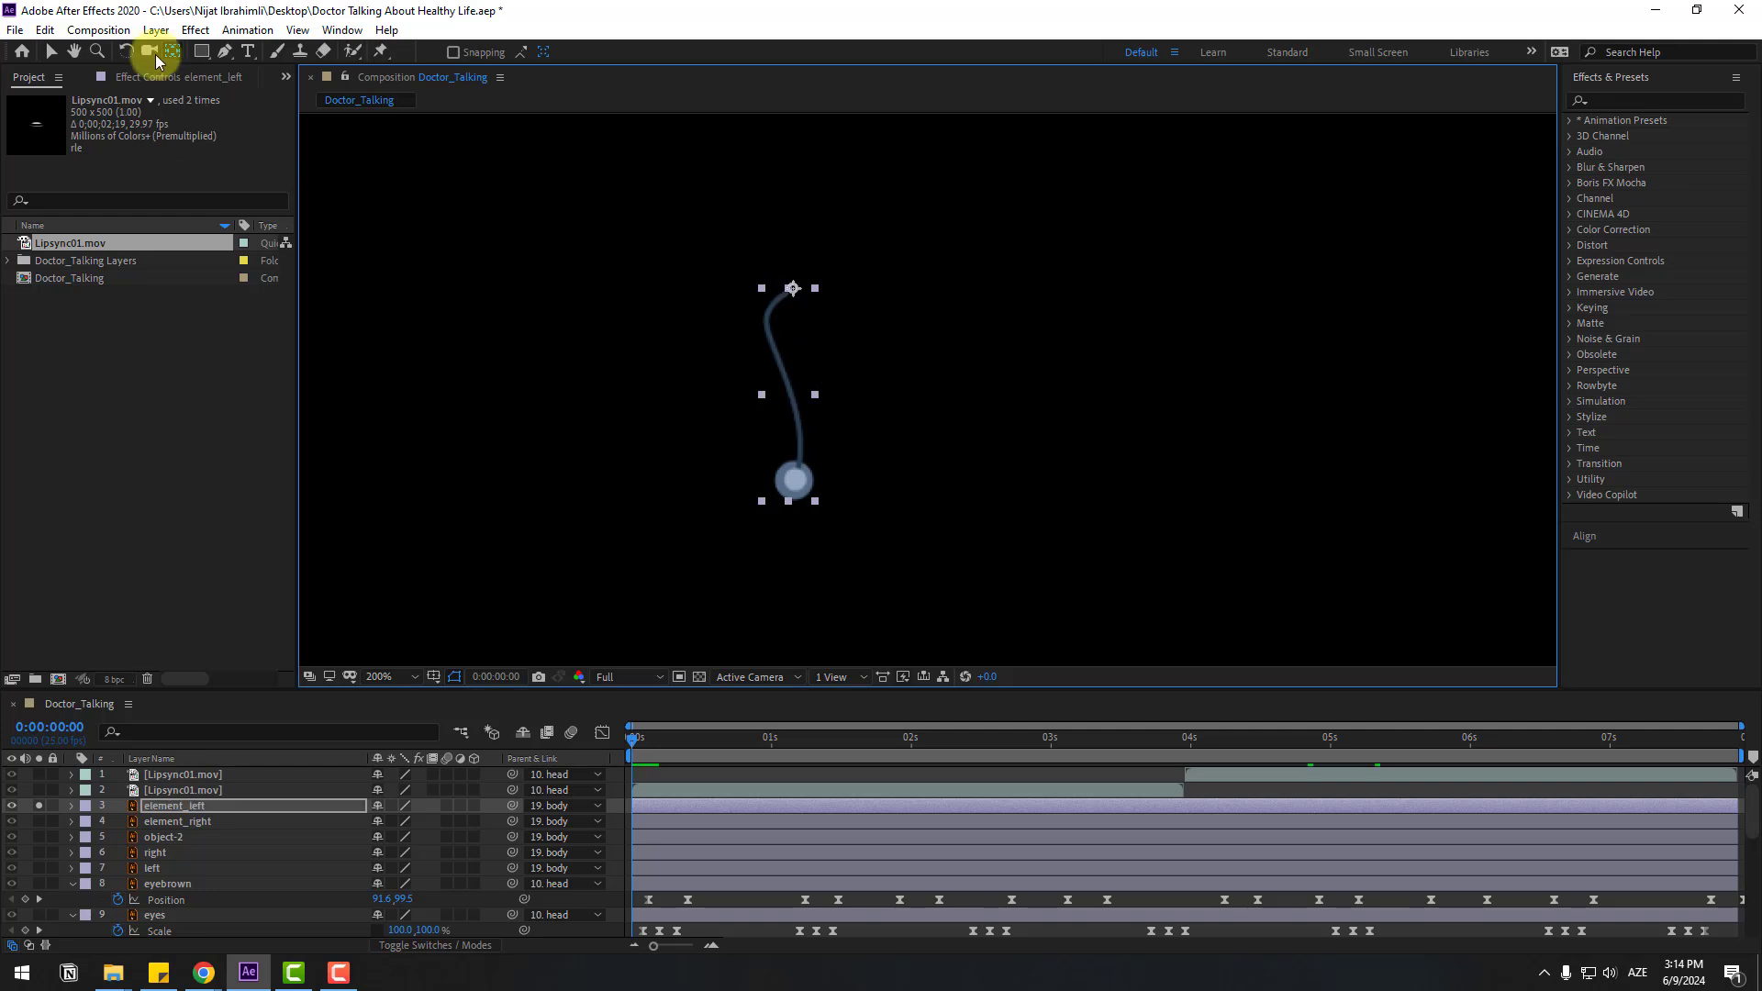
{"action": "left_click", "coordinate": [52, 52]}
{"action": "left_click", "coordinate": [166, 804]}
{"action": "left_click", "coordinate": [38, 806]}
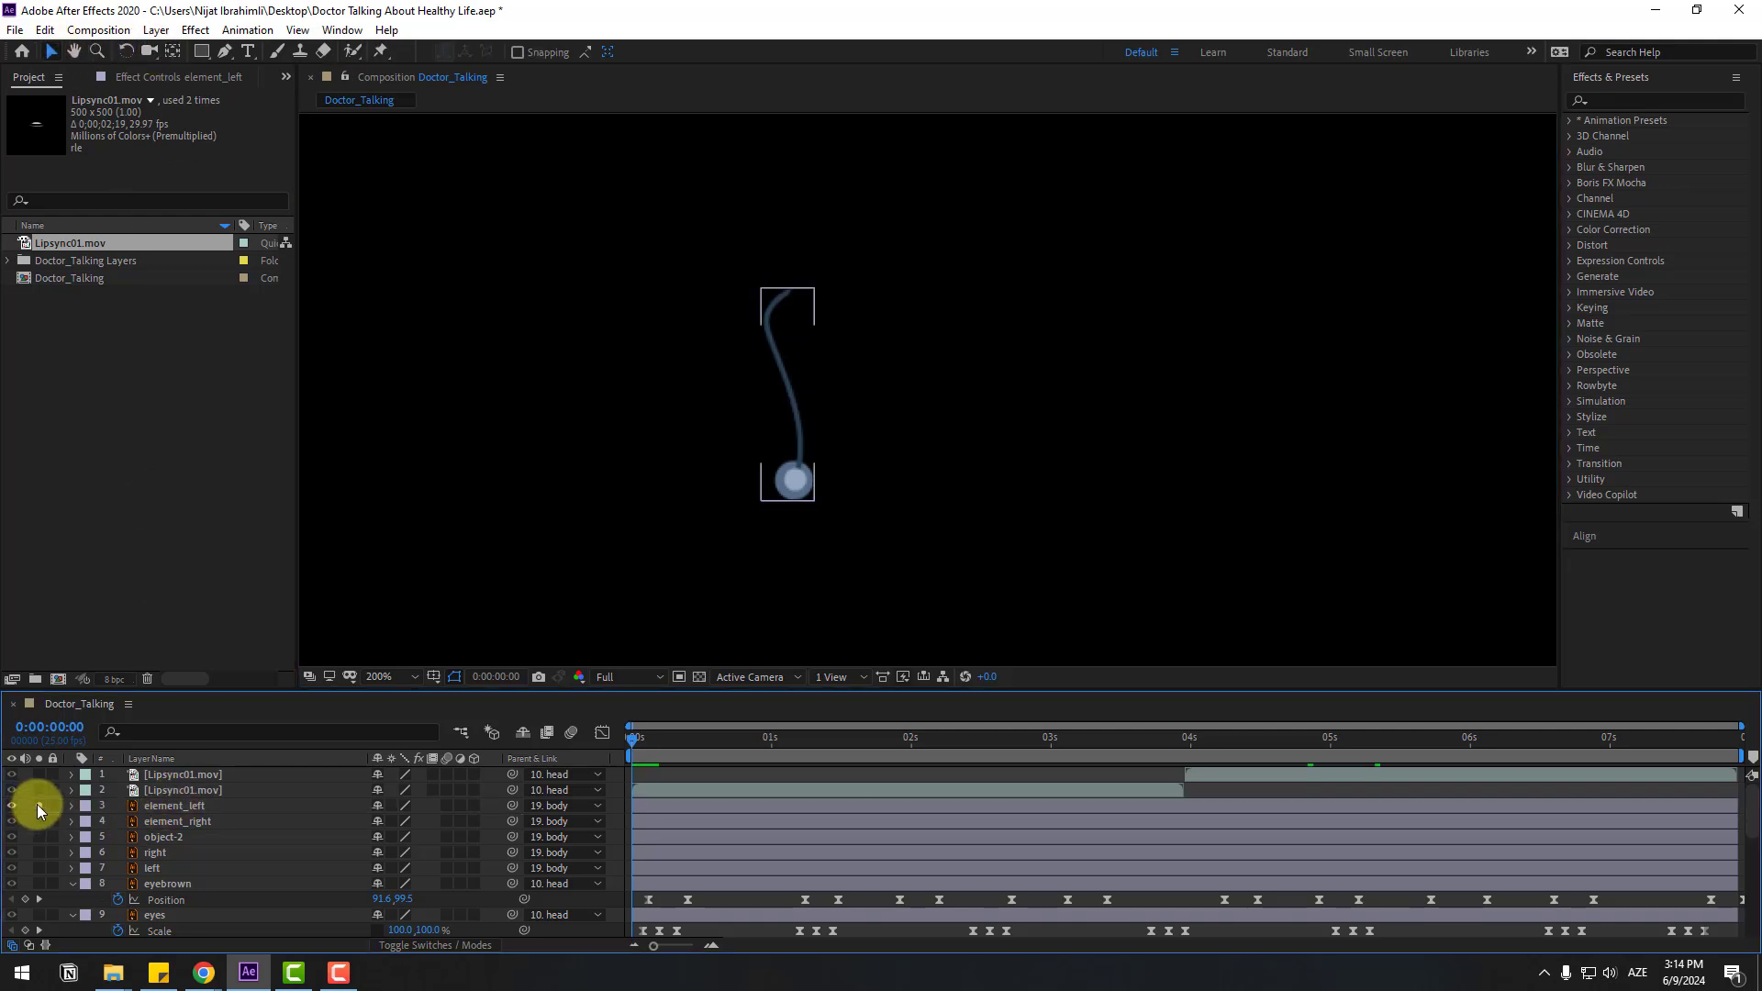
{"action": "left_click", "coordinate": [190, 824], "text": "ctrl"}
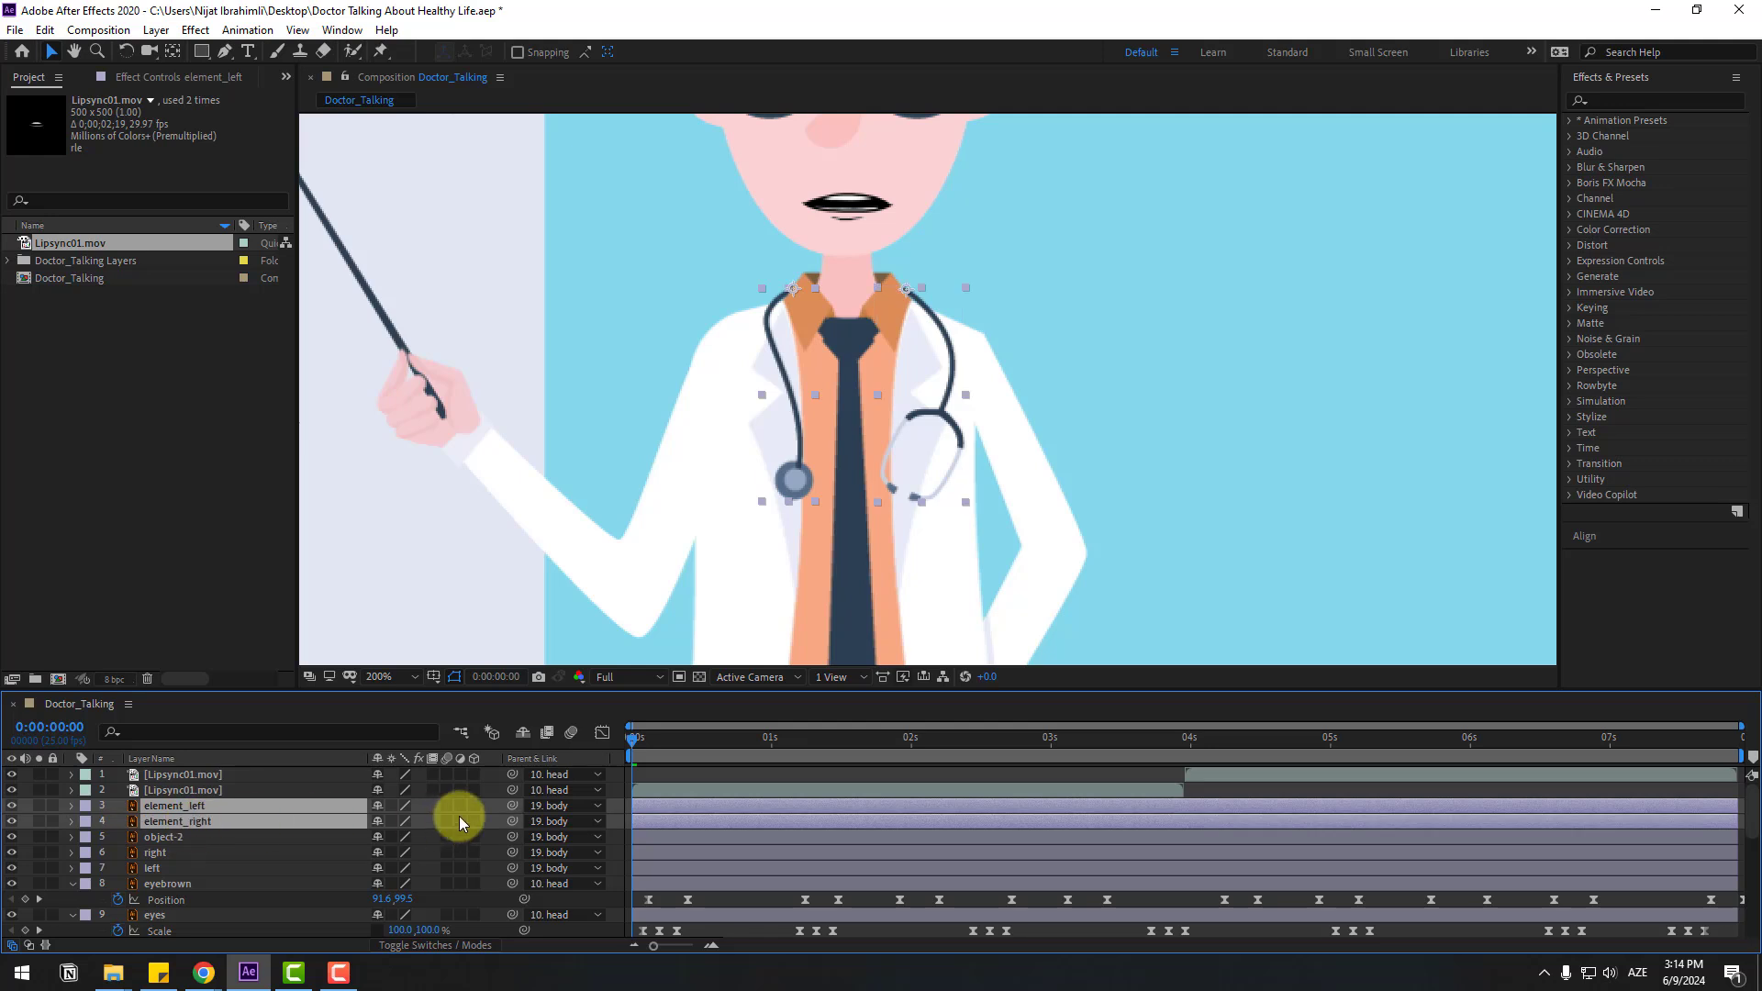
Step: Key element_right Rotation at 0°, about 7° at frame 10, 2° at frame 15, 0° at frame 20
{"action": "key", "text": "r"}
{"action": "left_click", "coordinate": [117, 821]}
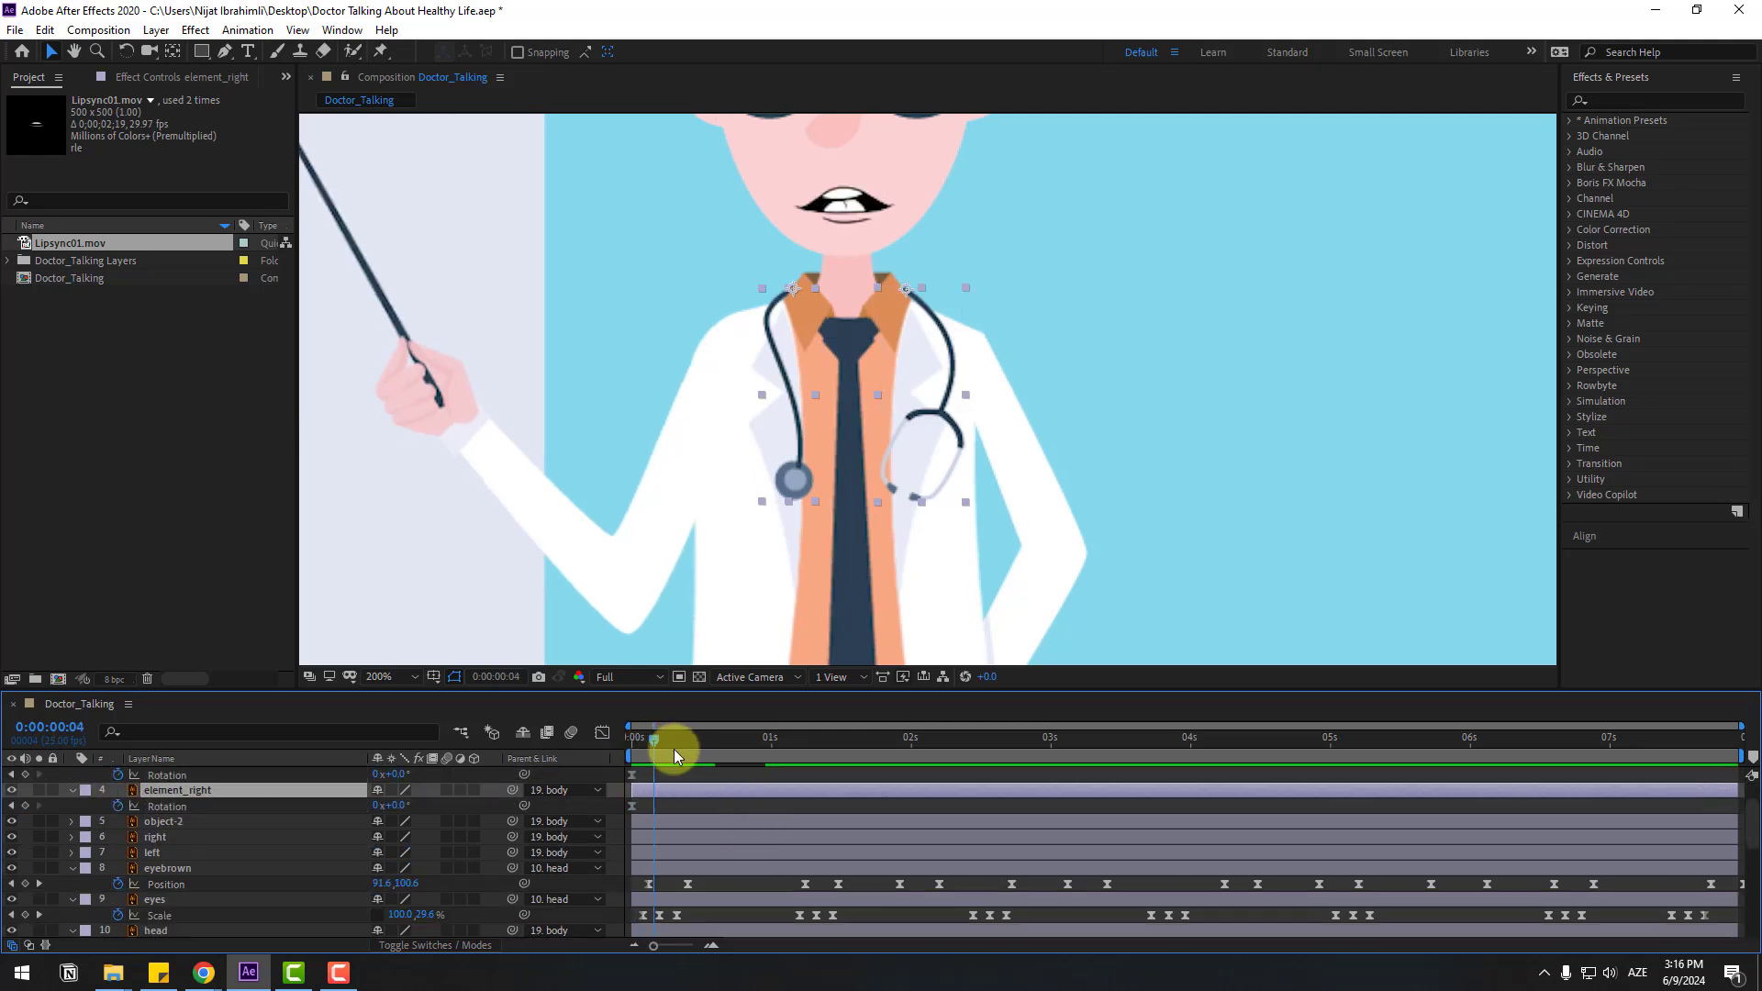
{"action": "left_click_drag", "start_coordinate": [674, 749], "coordinate": [688, 751]}
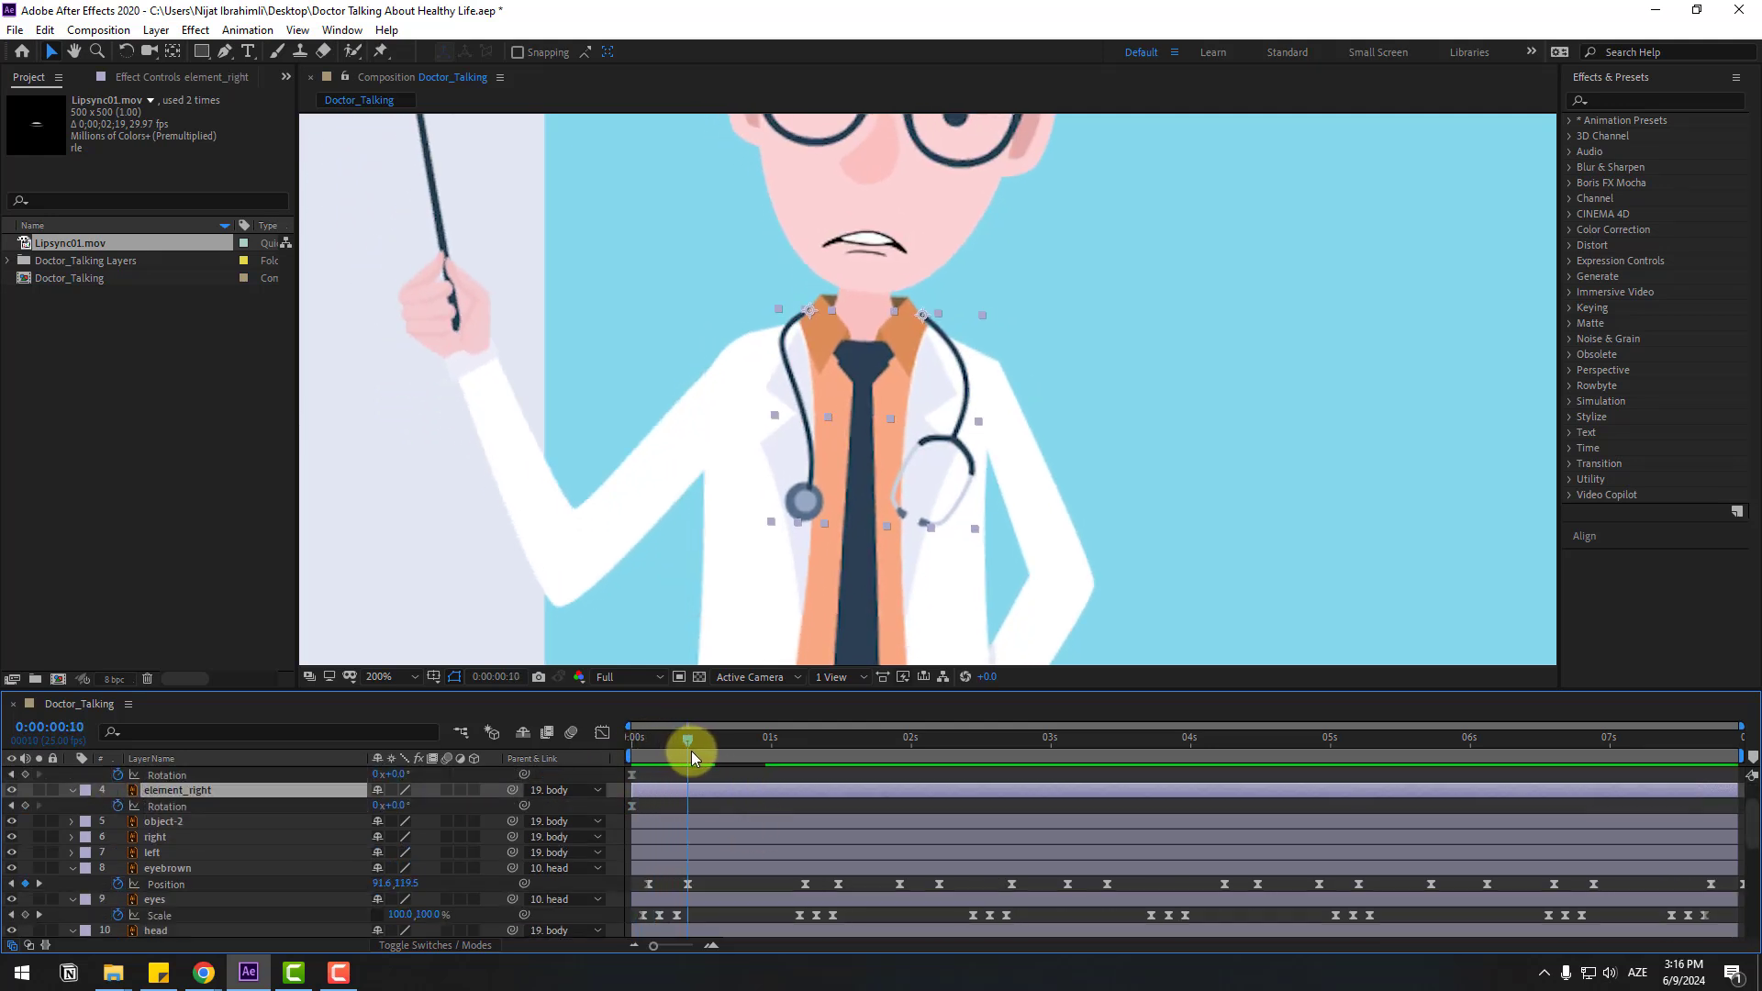
{"action": "left_click", "coordinate": [703, 802]}
{"action": "left_click_drag", "start_coordinate": [397, 805], "coordinate": [404, 805]}
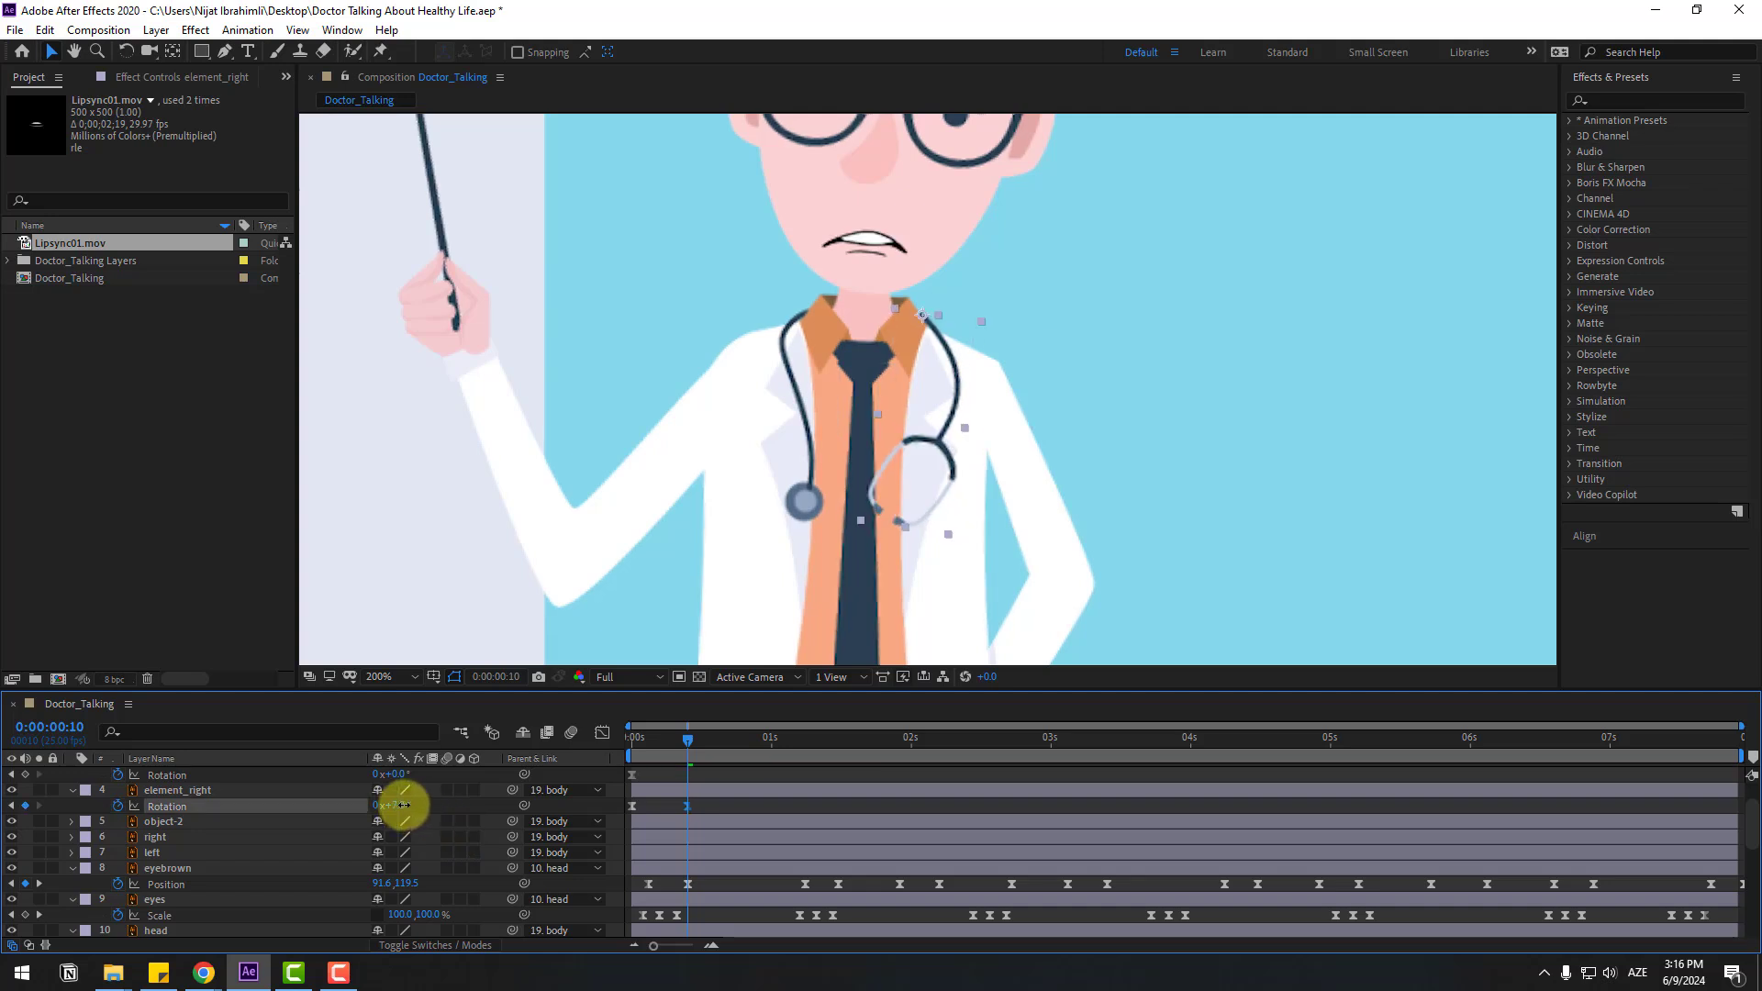
{"action": "left_click_drag", "start_coordinate": [681, 735], "coordinate": [725, 744]}
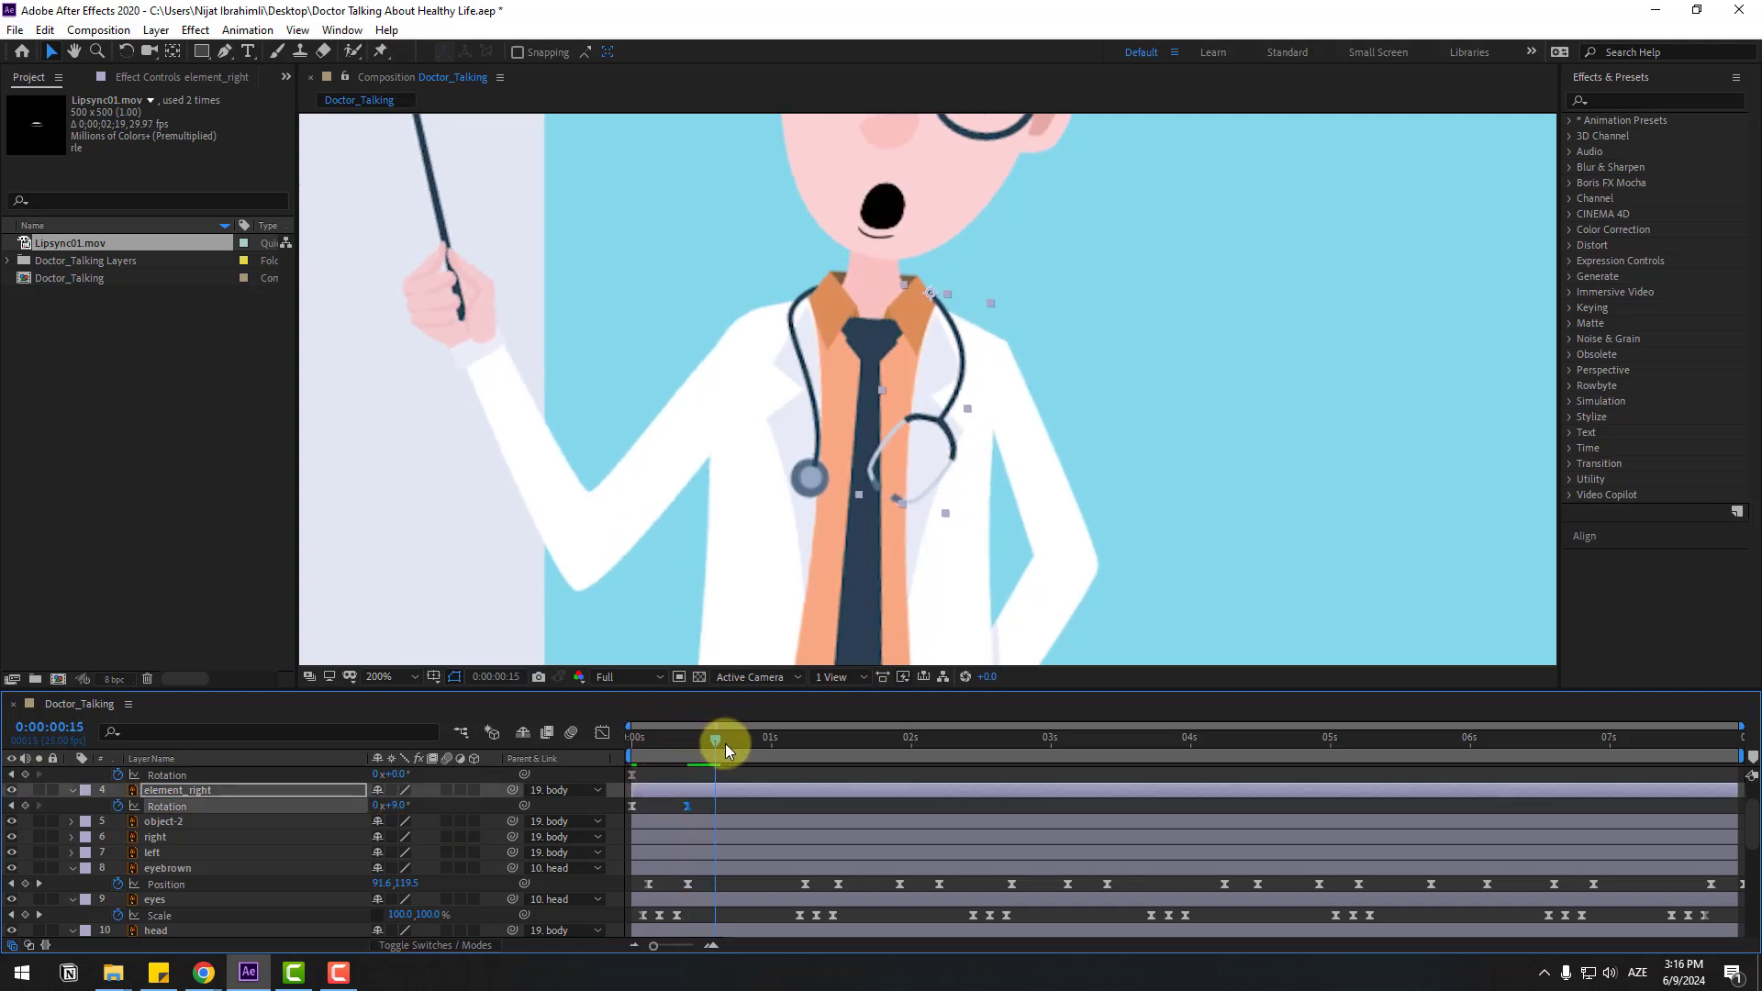
{"action": "left_click", "coordinate": [390, 805]}
{"action": "left_click_drag", "start_coordinate": [395, 805], "coordinate": [396, 804]}
{"action": "left_click_drag", "start_coordinate": [724, 741], "coordinate": [743, 745]}
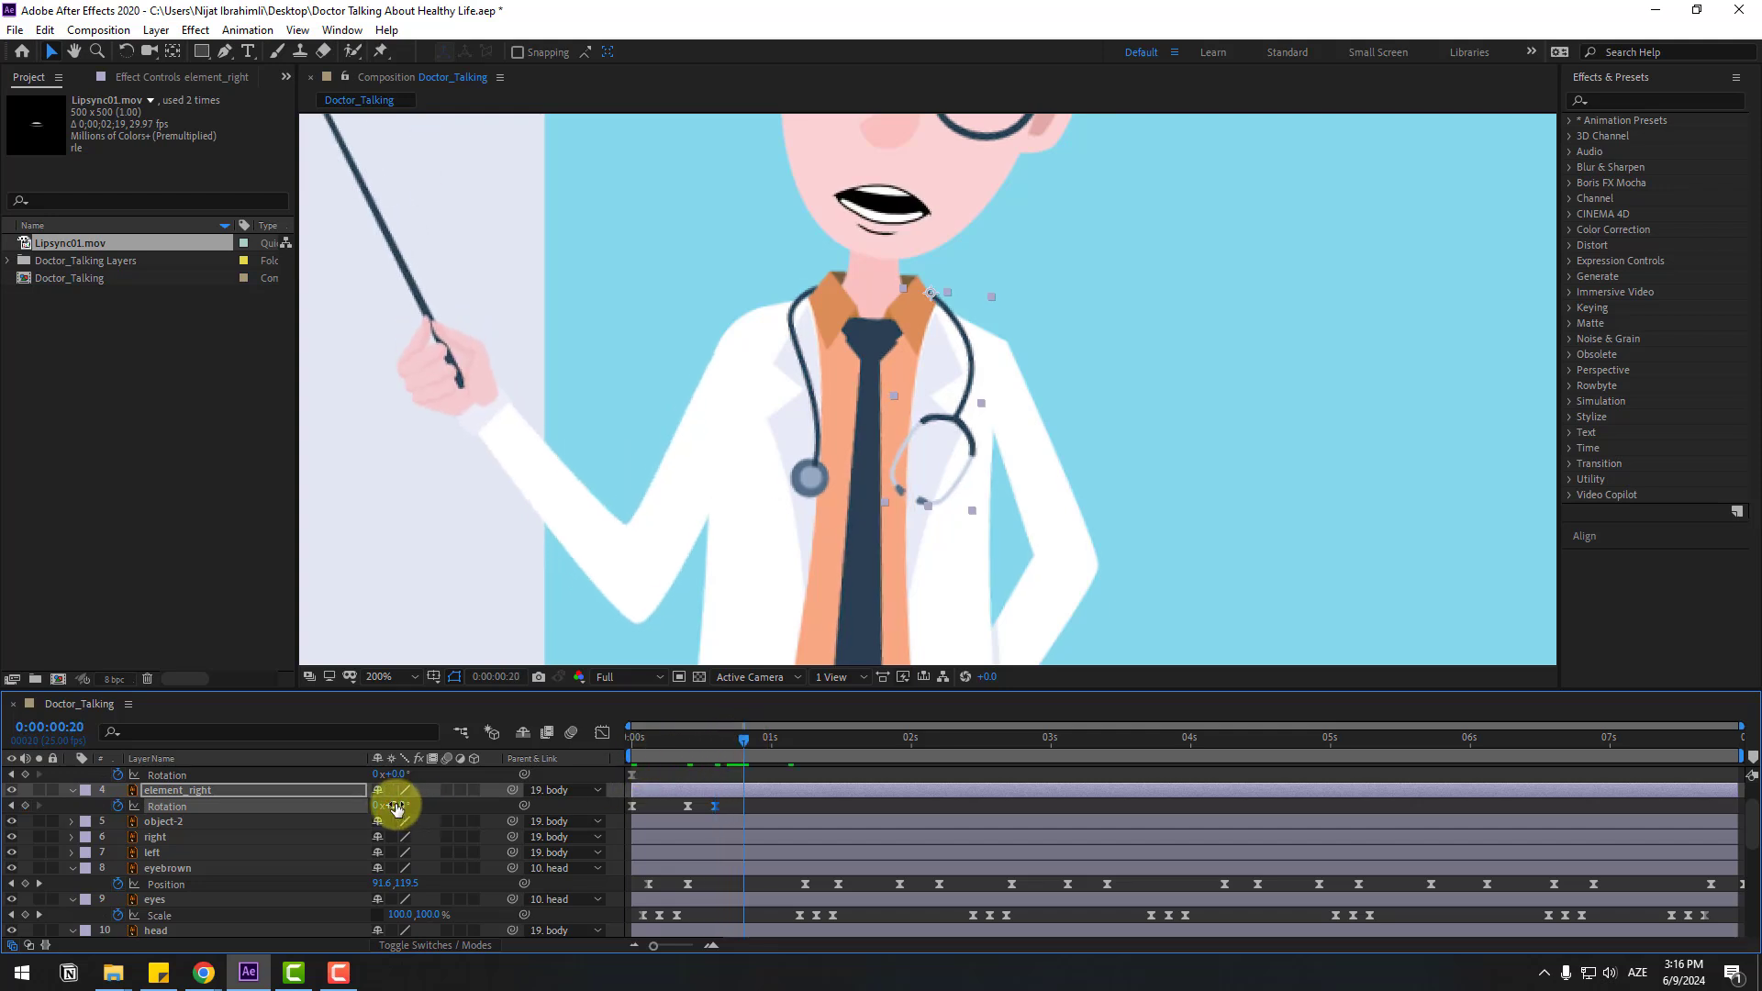
{"action": "type", "text": "0"}
{"action": "key", "text": "Return"}
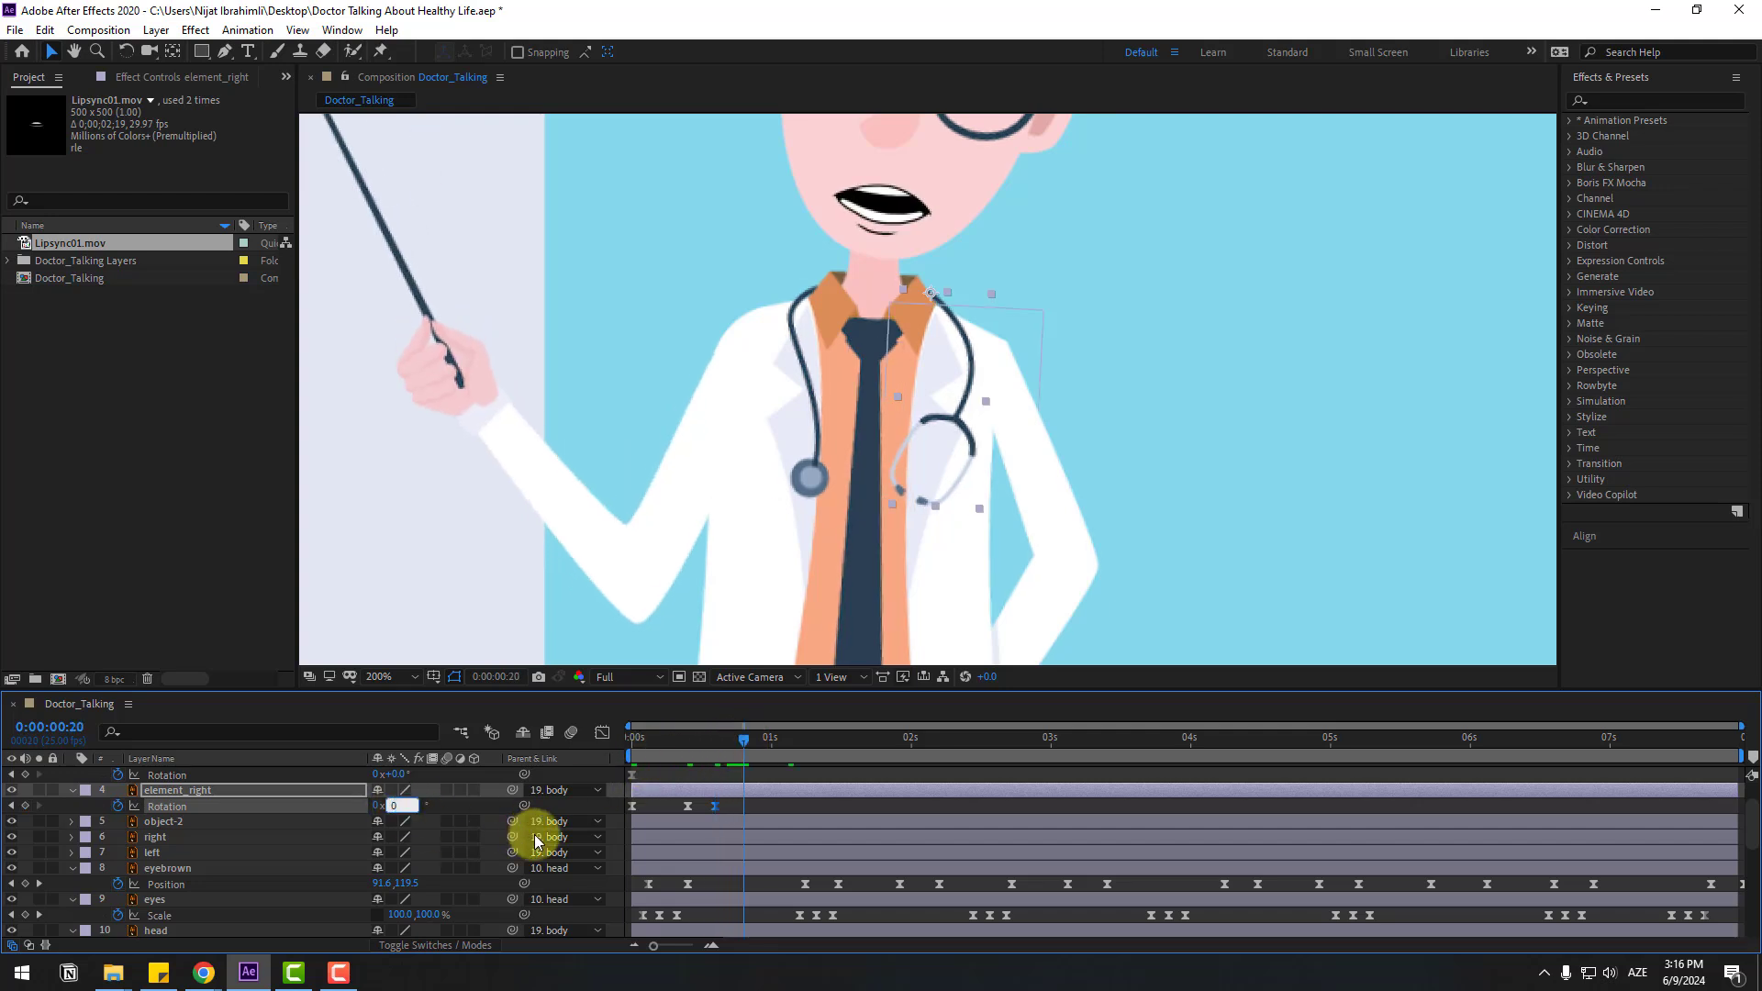
Step: Nudge the swing keys earlier, then paste them at 0:00:01:05 and 0:00:02:09
{"action": "key", "text": "space"}
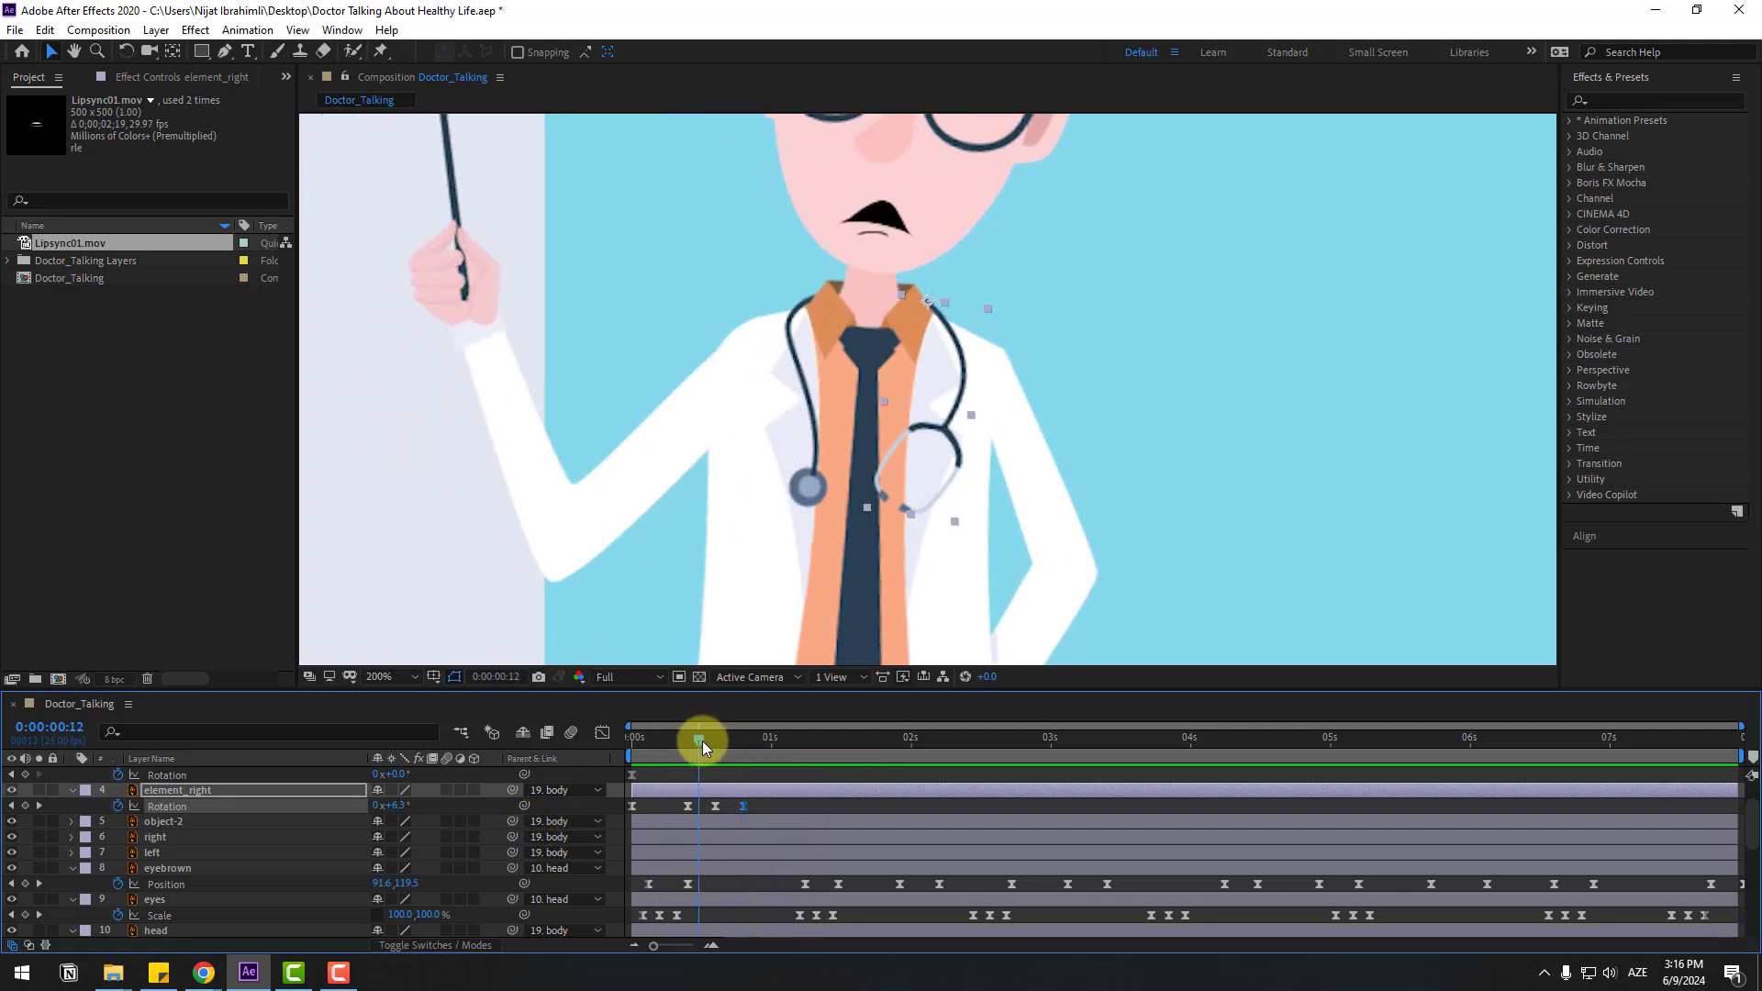
{"action": "left_click", "coordinate": [740, 747]}
{"action": "left_click_drag", "start_coordinate": [762, 802], "coordinate": [672, 806]}
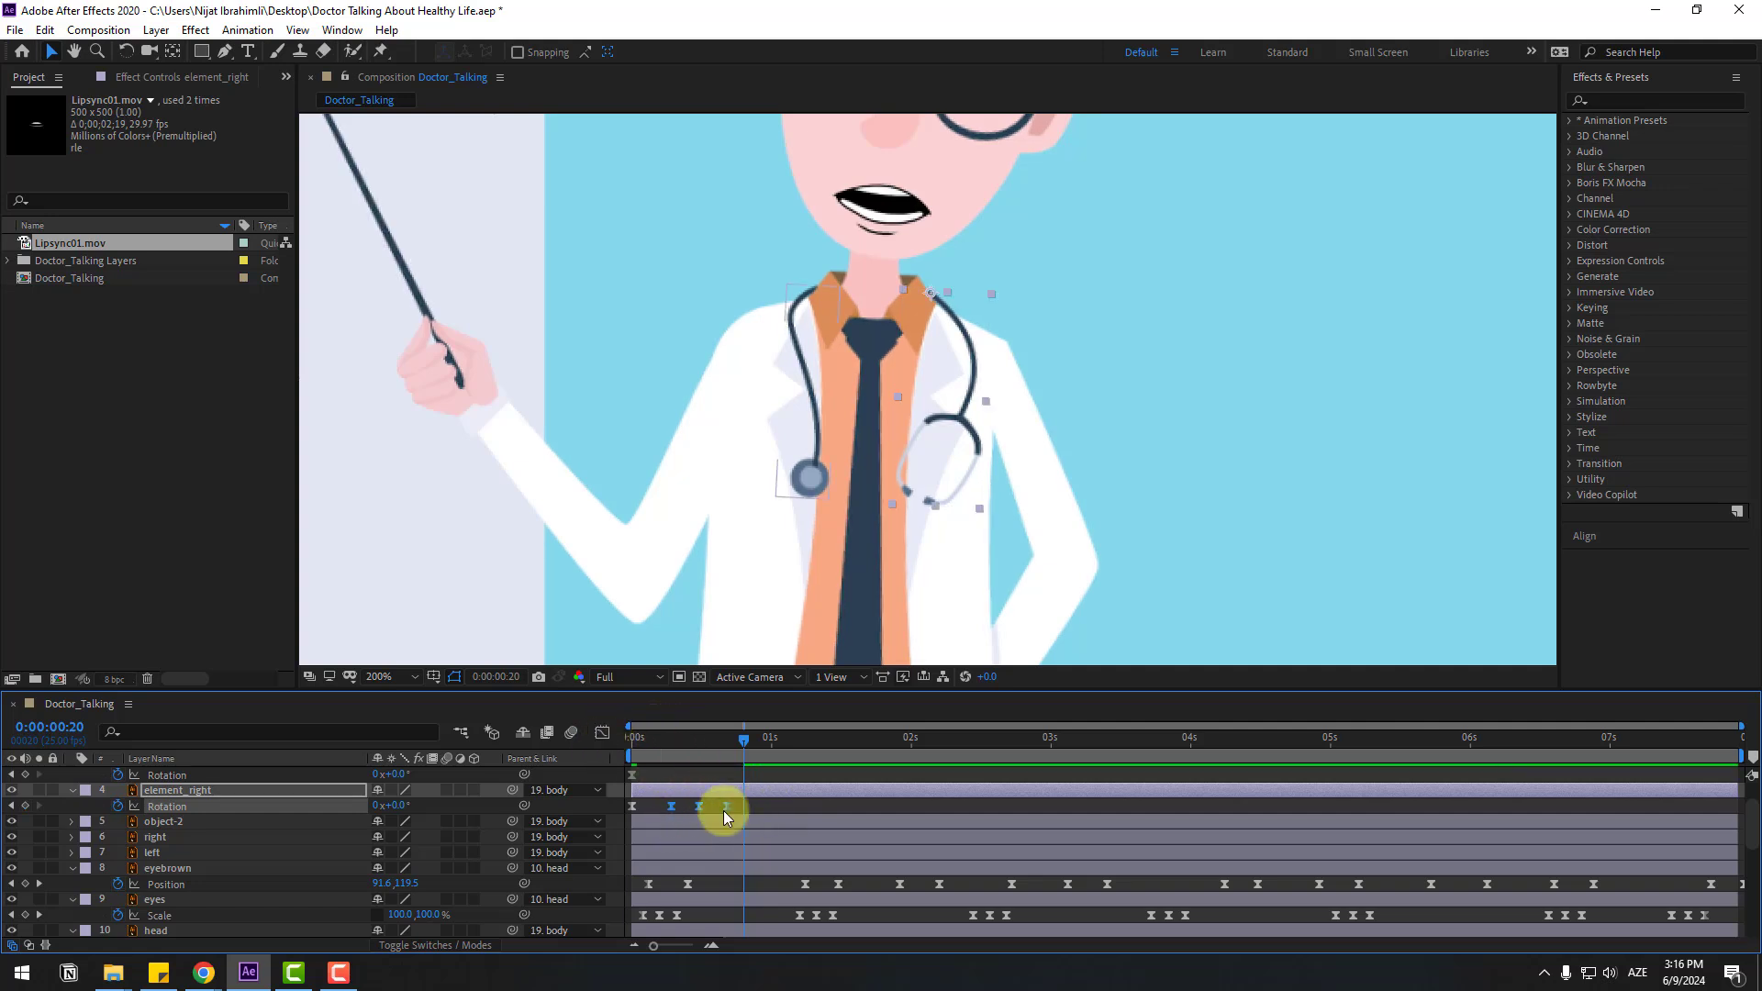
{"action": "left_click_drag", "start_coordinate": [741, 745], "coordinate": [889, 739]}
{"action": "key", "text": "ctrl+v"}
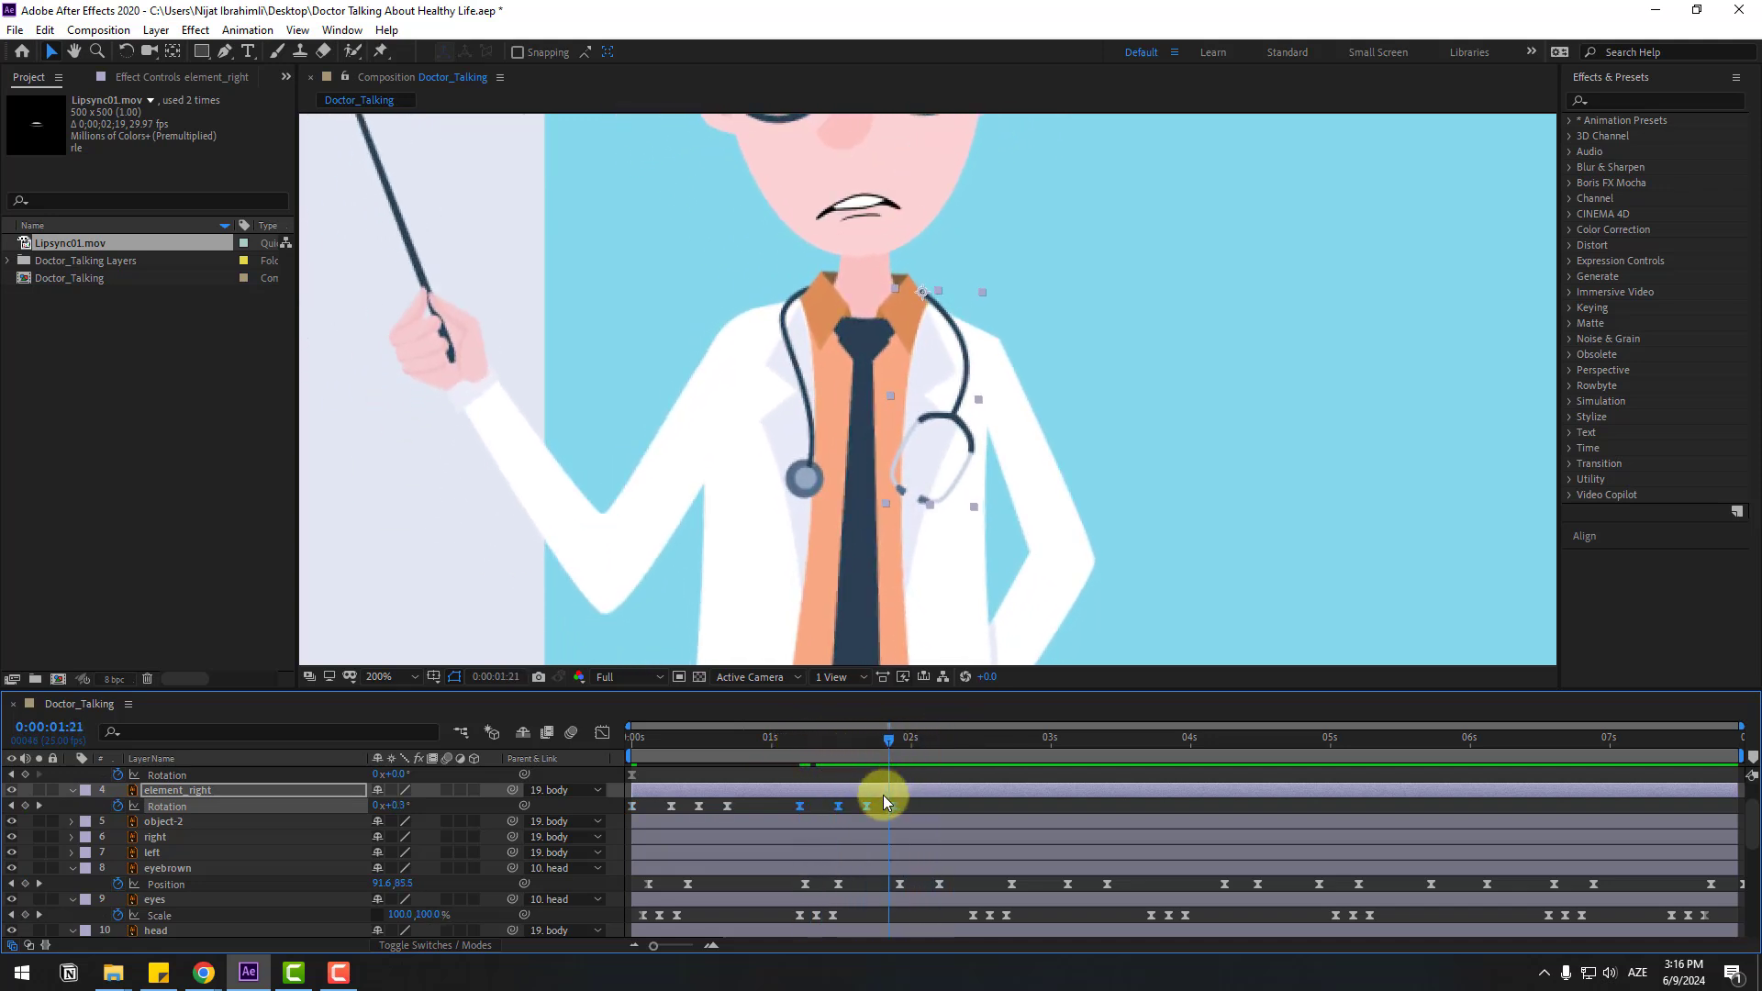
{"action": "left_click_drag", "start_coordinate": [866, 806], "coordinate": [885, 802]}
{"action": "left_click", "coordinate": [794, 740]}
{"action": "left_click_drag", "start_coordinate": [817, 739], "coordinate": [1649, 727]}
{"action": "key", "text": "ctrl+v"}
{"action": "key", "text": "ctrl+v"}
{"action": "key", "text": "ctrl+v"}
{"action": "key", "text": "ctrl+v"}
{"action": "scroll", "coordinate": [1376, 570], "scroll_direction": "down", "scroll_amount": 2}
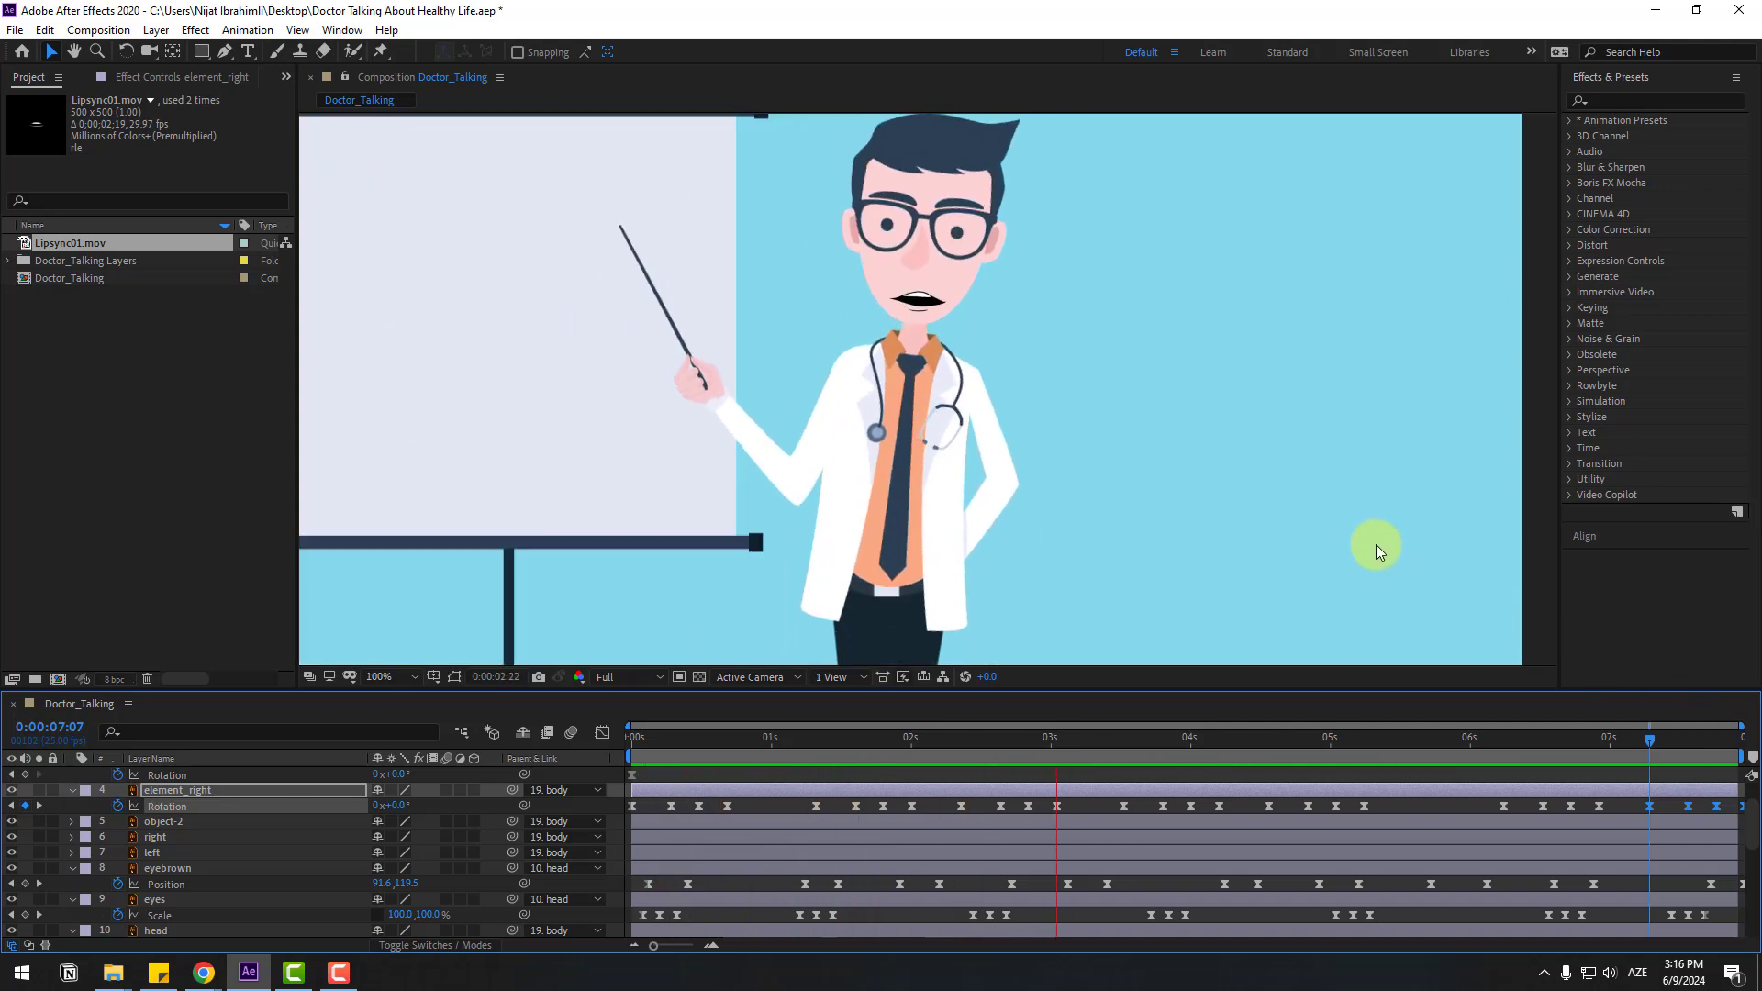
Step: Keyframe element_left Rotation around frame 8 at about -5/-6°, then set -2°
{"action": "left_click", "coordinate": [633, 758]}
{"action": "scroll", "coordinate": [239, 780], "scroll_direction": "up", "scroll_amount": 2}
{"action": "left_click", "coordinate": [173, 805]}
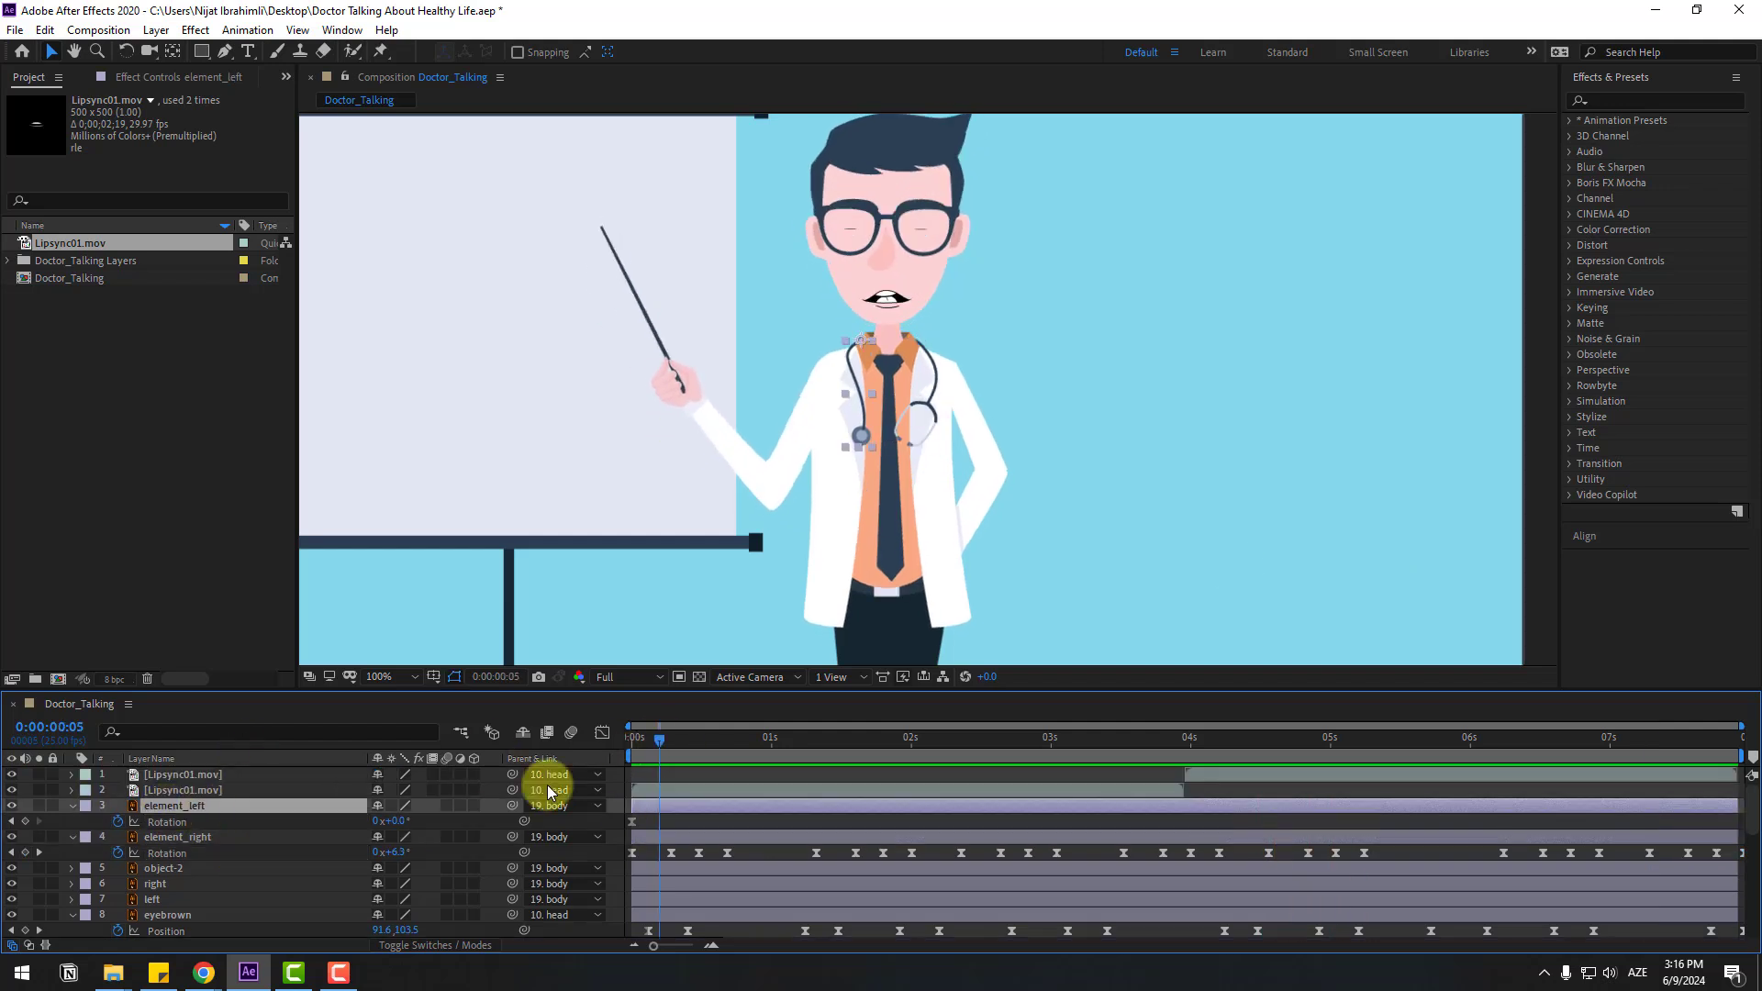
{"action": "mouse_move", "coordinate": [657, 742]}
{"action": "left_mouse_down"}
{"action": "mouse_move", "coordinate": [618, 741]}
{"action": "mouse_move", "coordinate": [678, 737]}
{"action": "left_mouse_up"}
{"action": "key", "text": "period"}
{"action": "key", "text": "period"}
{"action": "key", "text": "period"}
{"action": "key", "text": "period"}
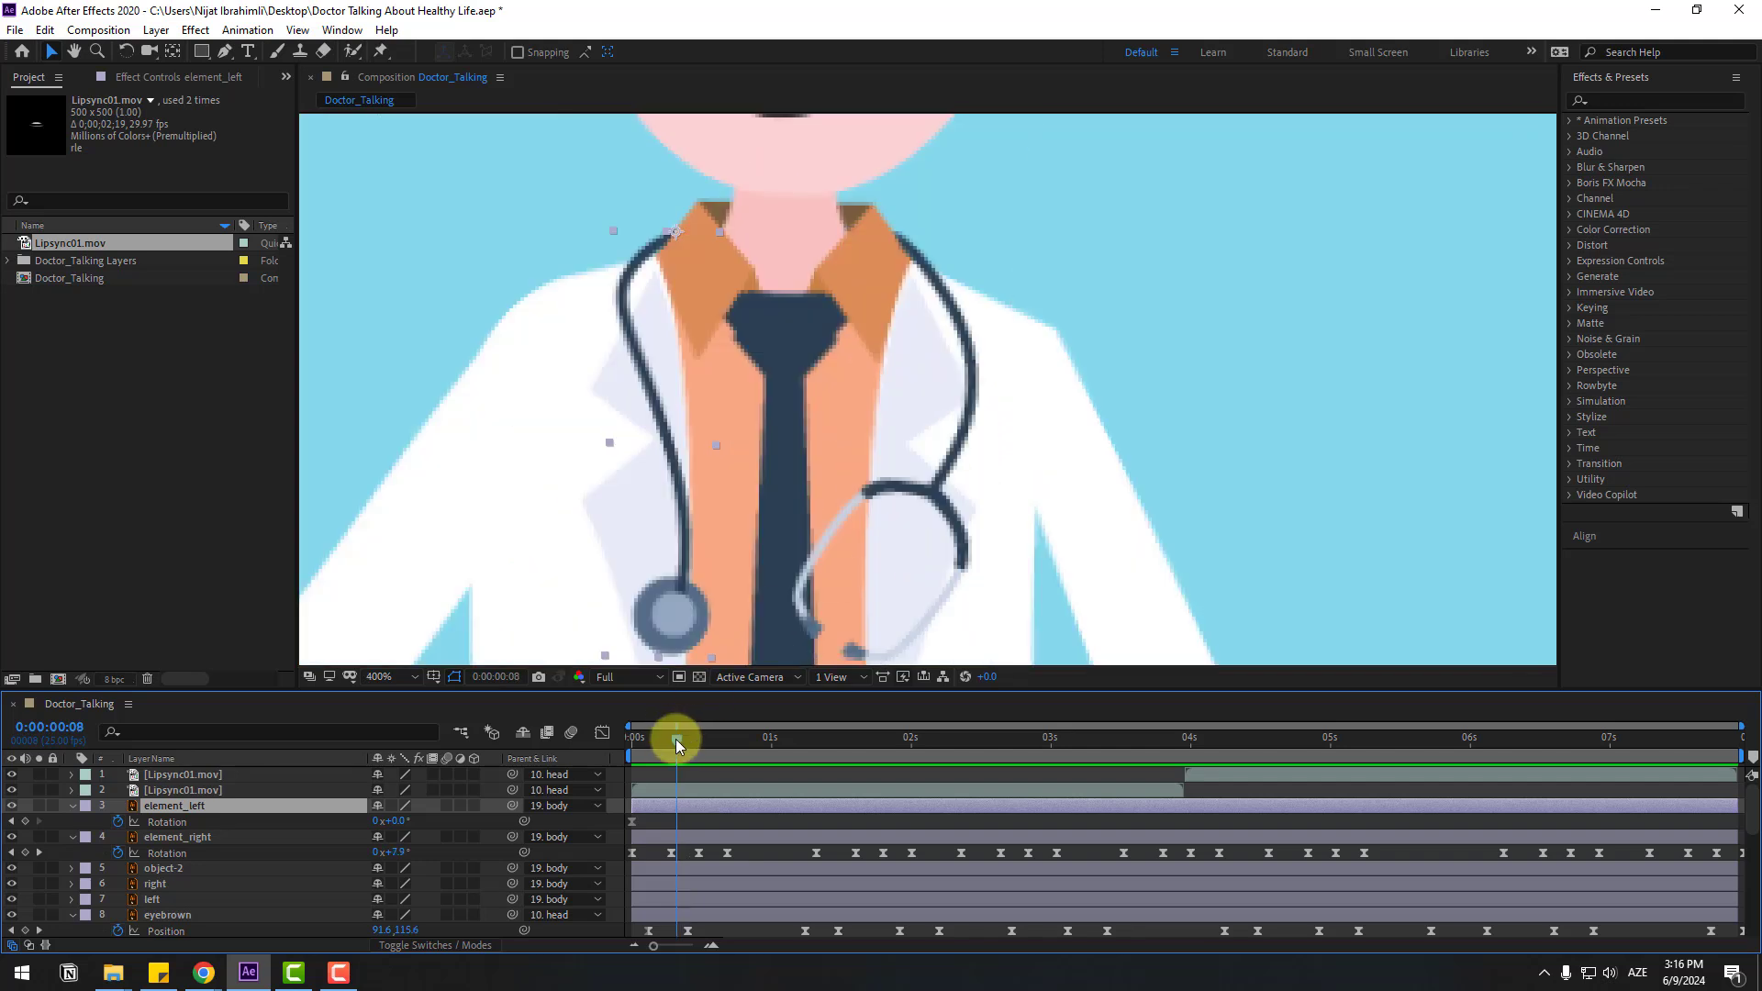
{"action": "key", "text": "Page_Up"}
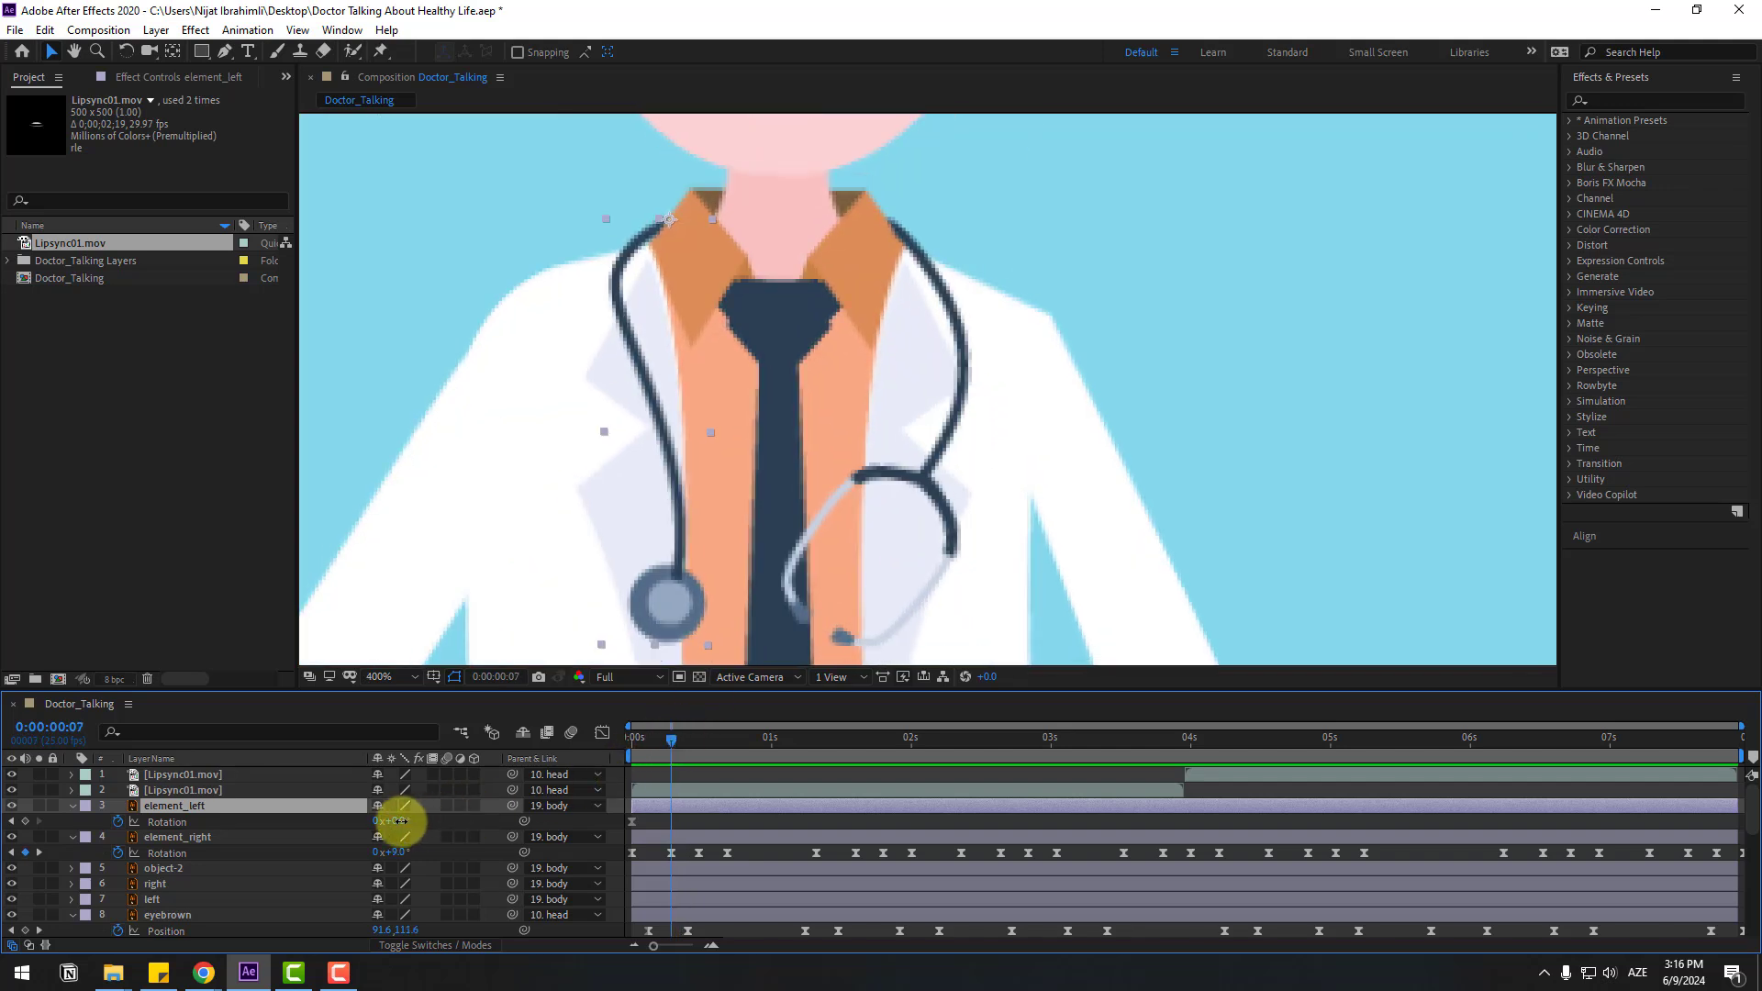
{"action": "left_click_drag", "start_coordinate": [401, 821], "coordinate": [404, 844]}
{"action": "left_click_drag", "start_coordinate": [396, 822], "coordinate": [699, 741]}
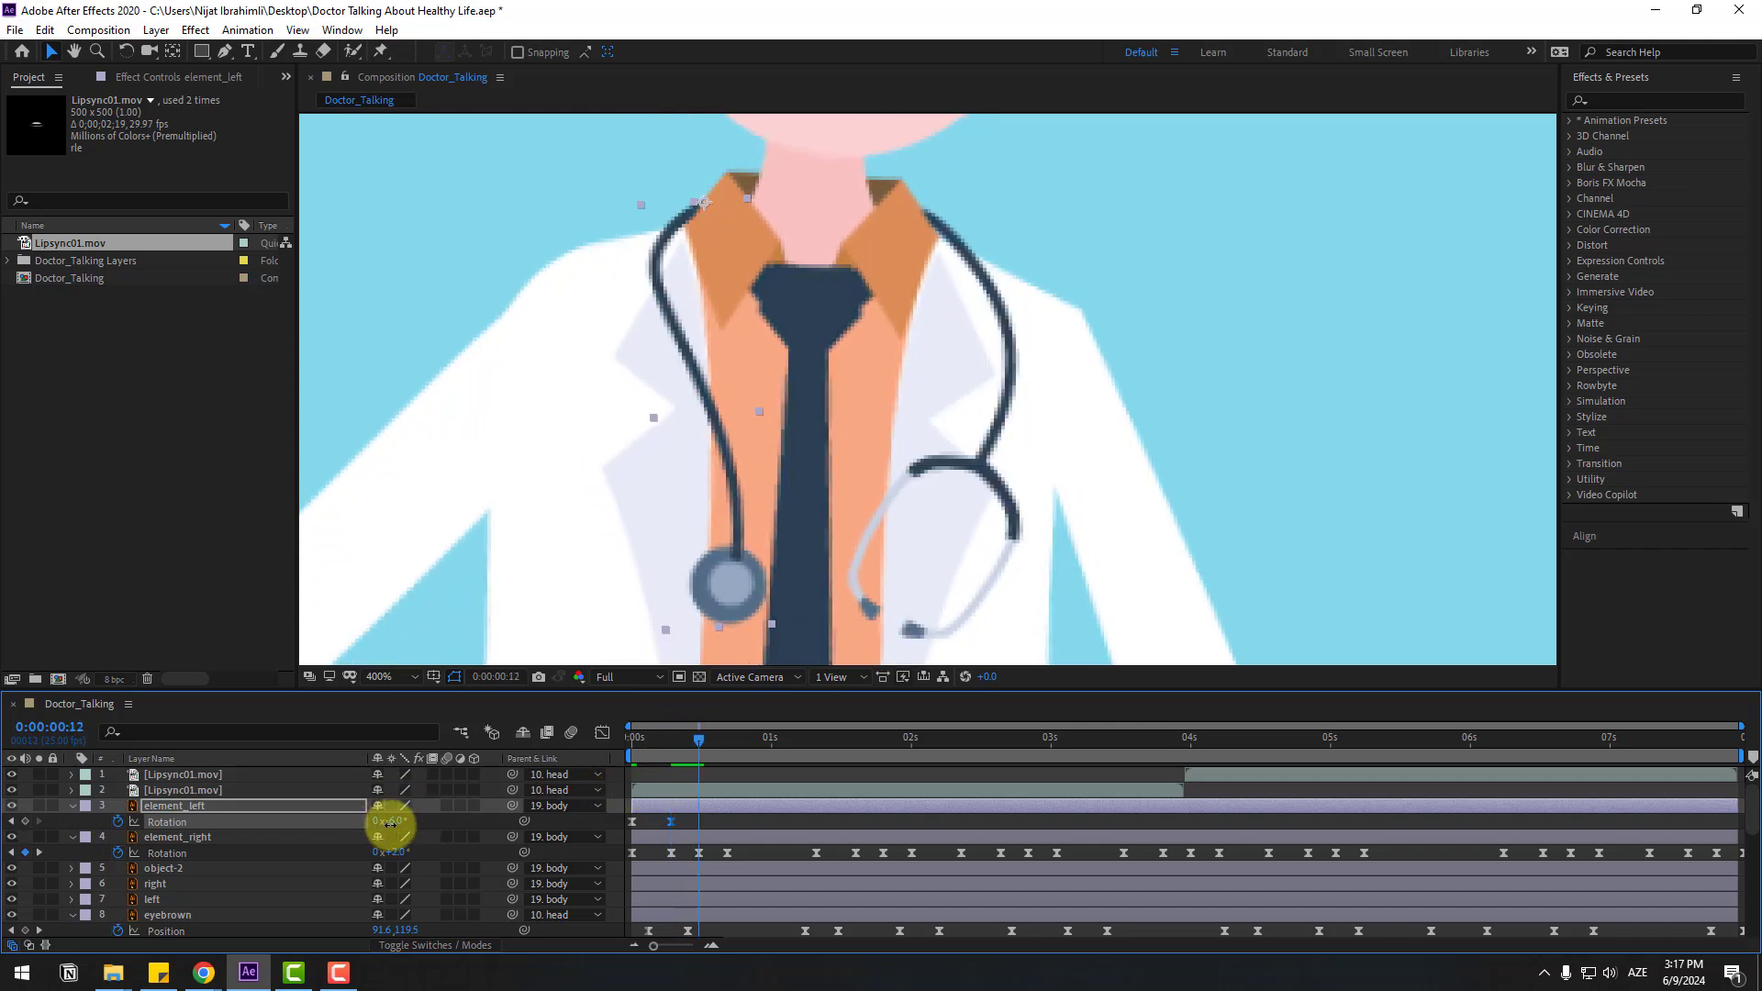
{"action": "left_click", "coordinate": [392, 821]}
{"action": "type", "text": "-2"}
{"action": "key", "text": "Return"}
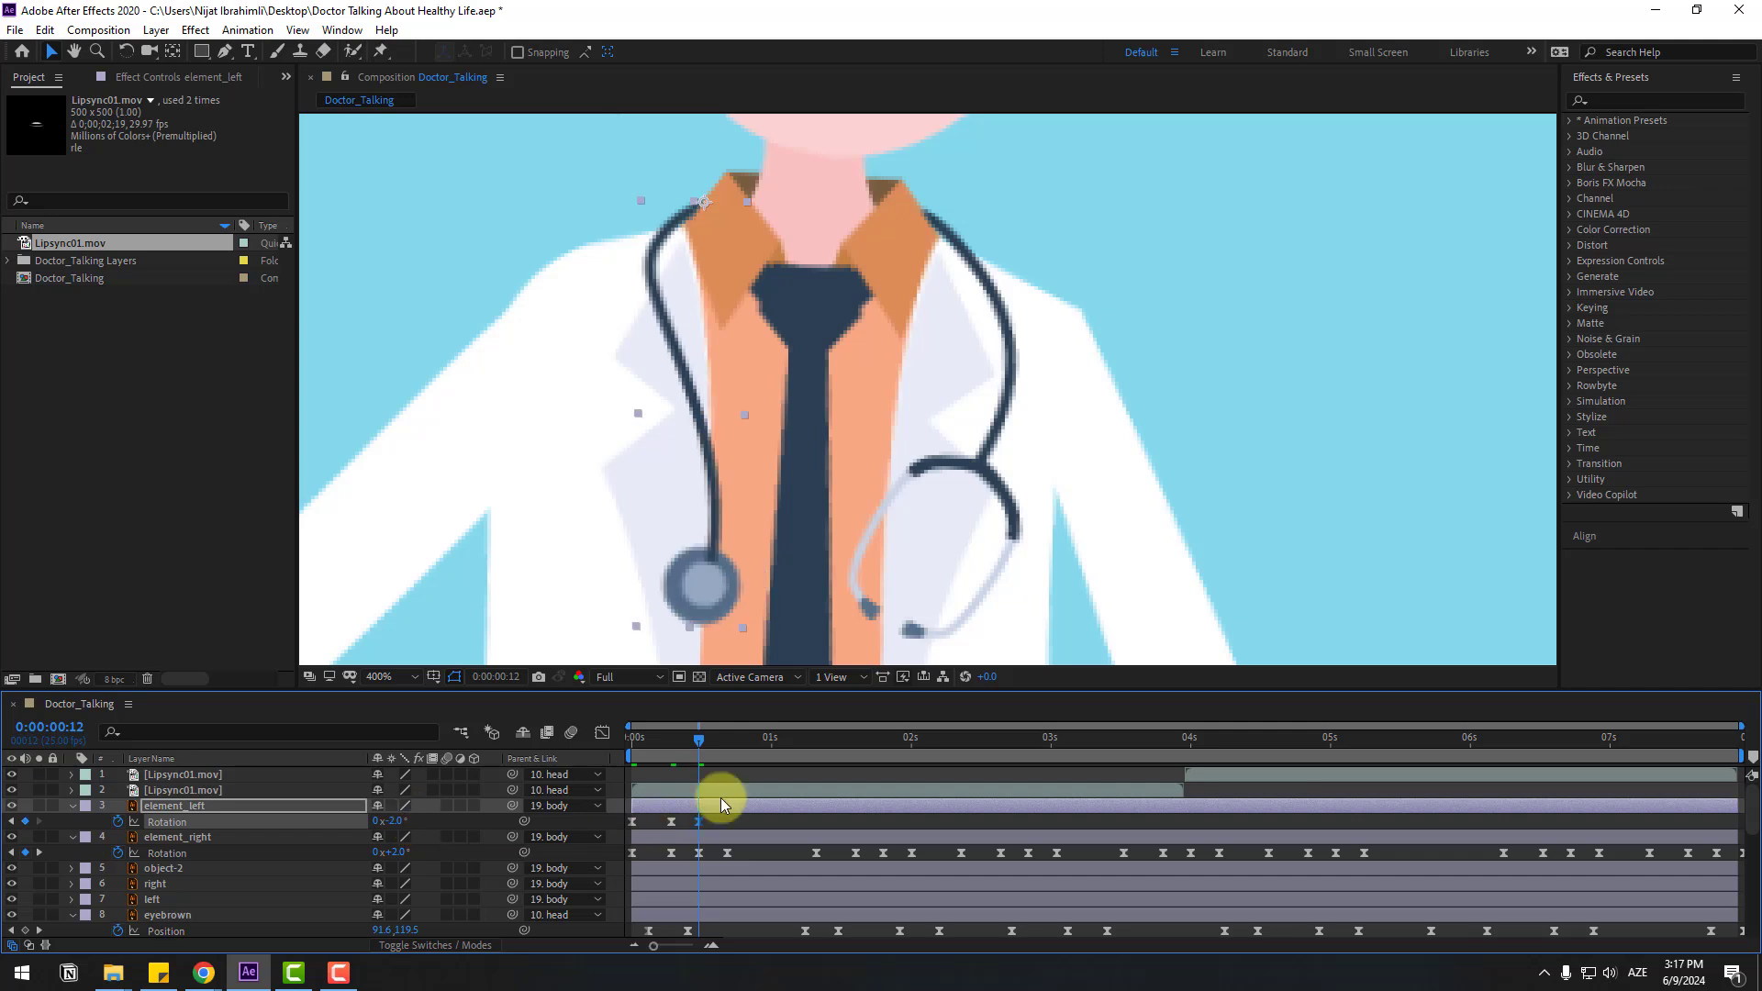
Step: Set element_left Rotation to -4° at 0:00:00:17 and preview the swing
{"action": "left_click_drag", "start_coordinate": [699, 743], "coordinate": [725, 750]}
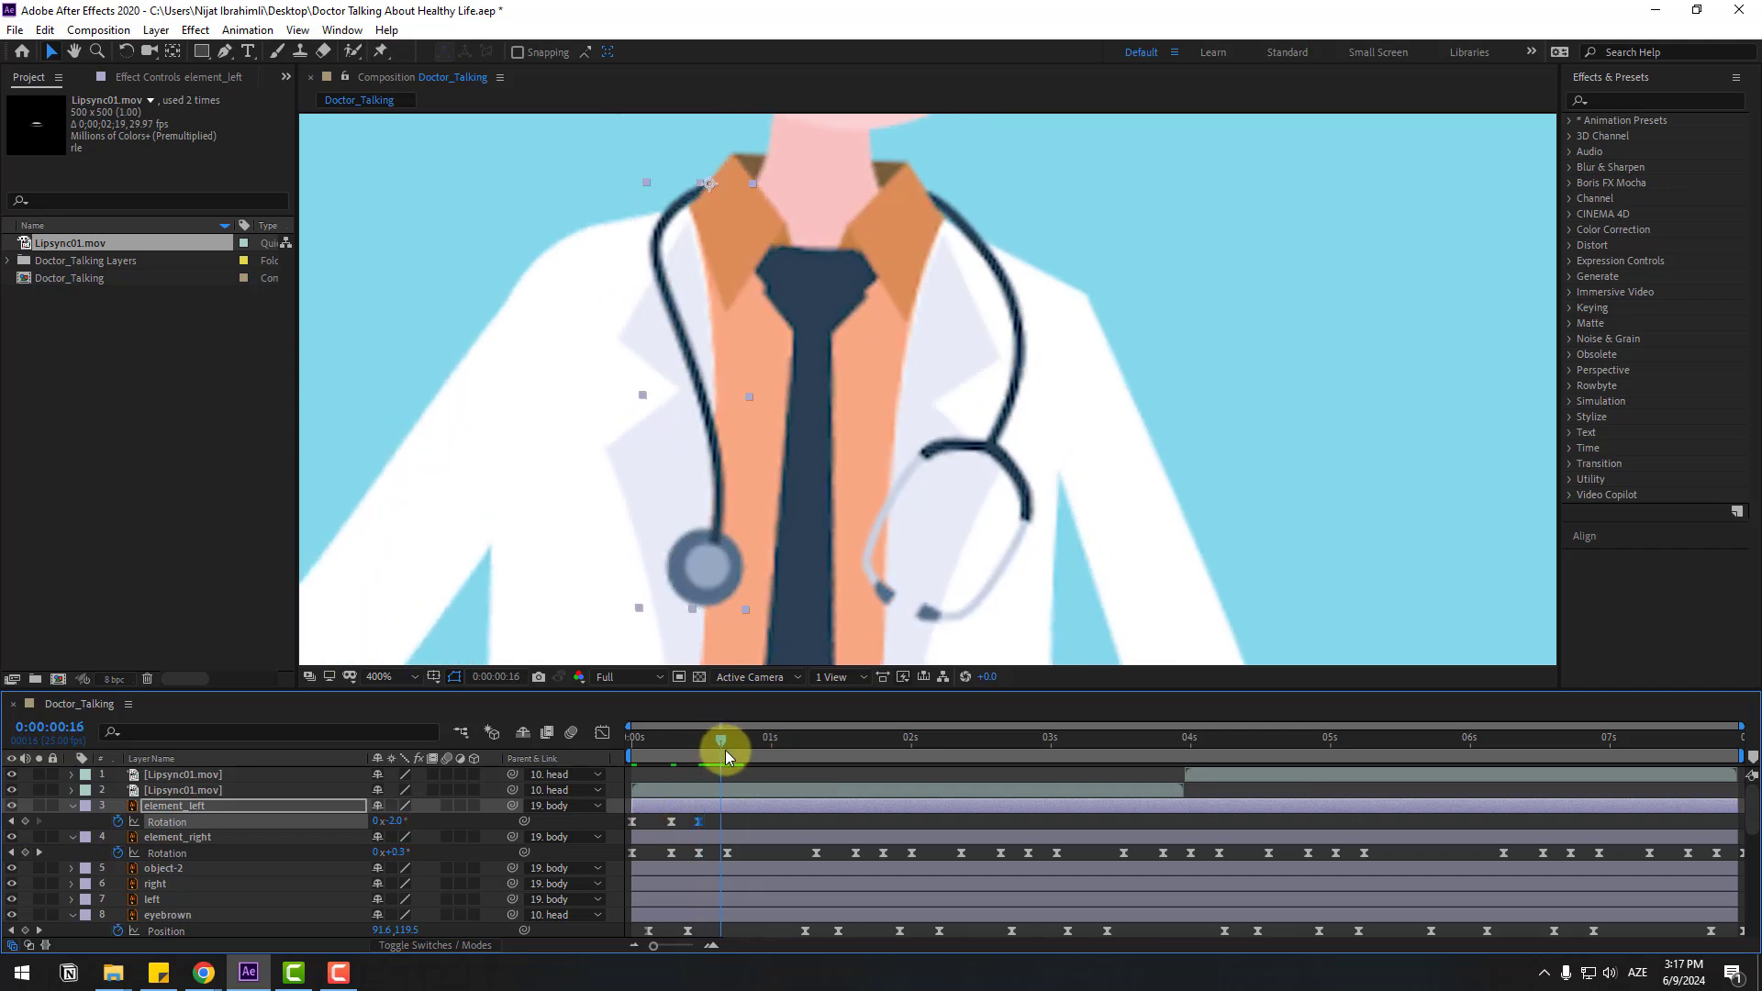
{"action": "left_click", "coordinate": [397, 821]}
{"action": "type", "text": "-4"}
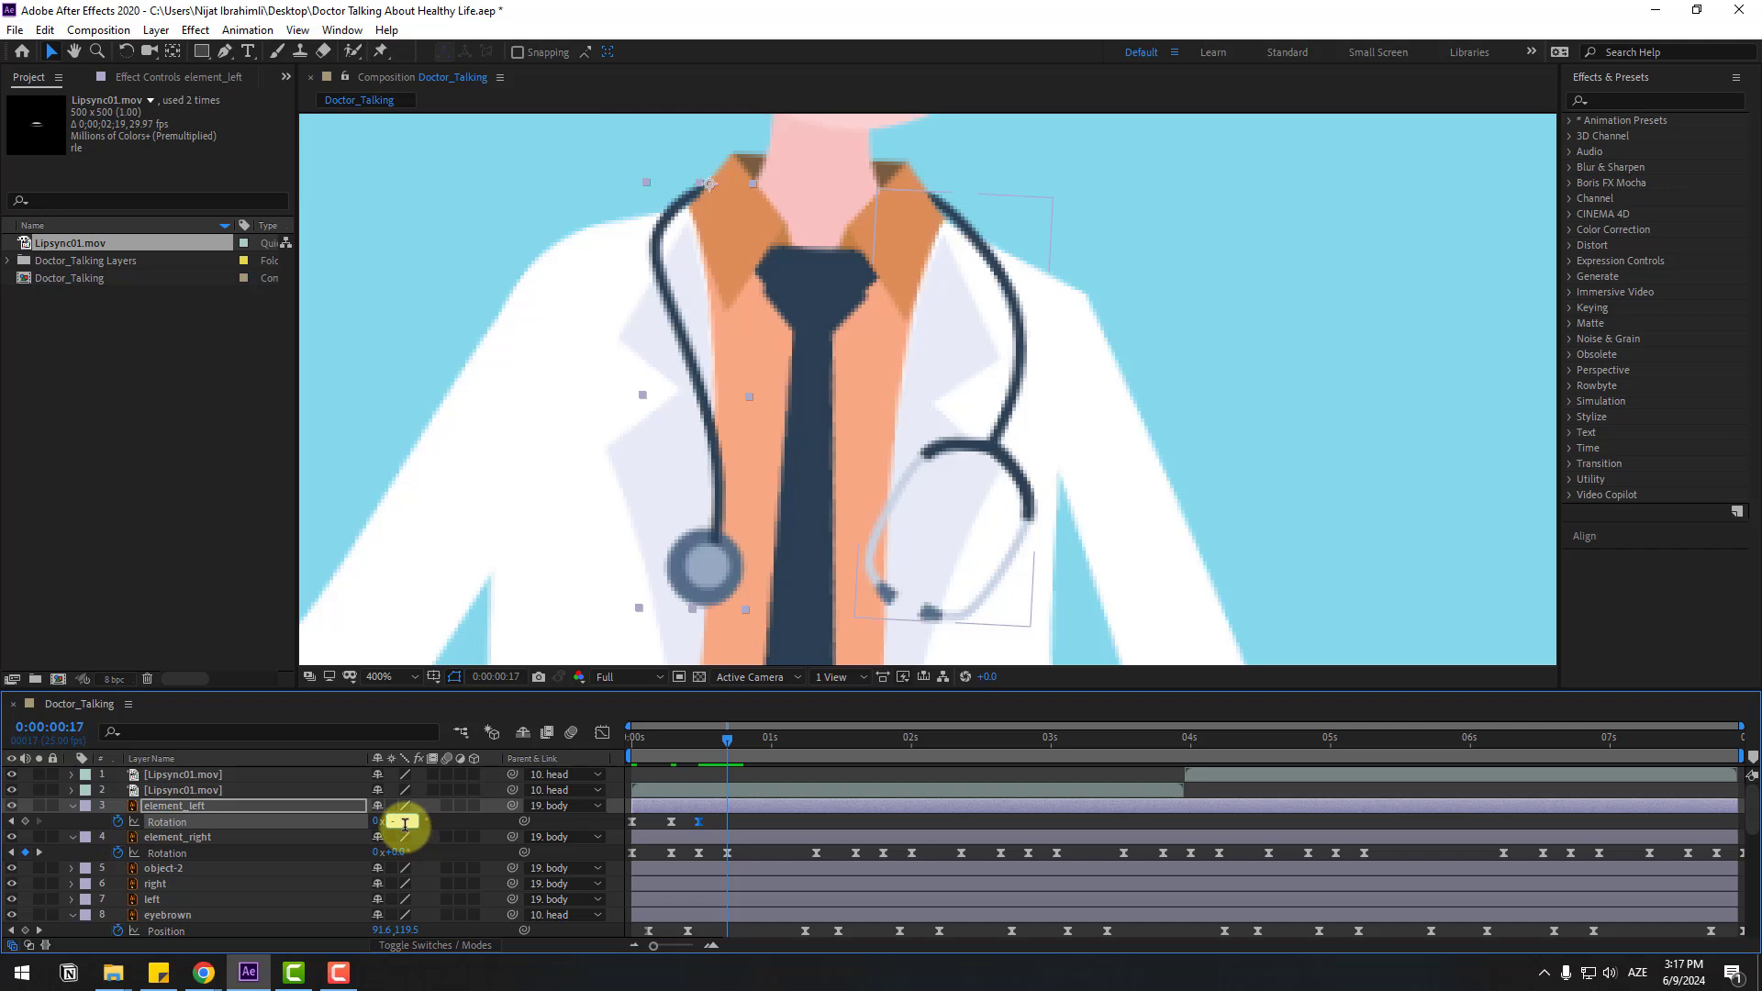
{"action": "key", "text": "Return"}
{"action": "key", "text": "space"}
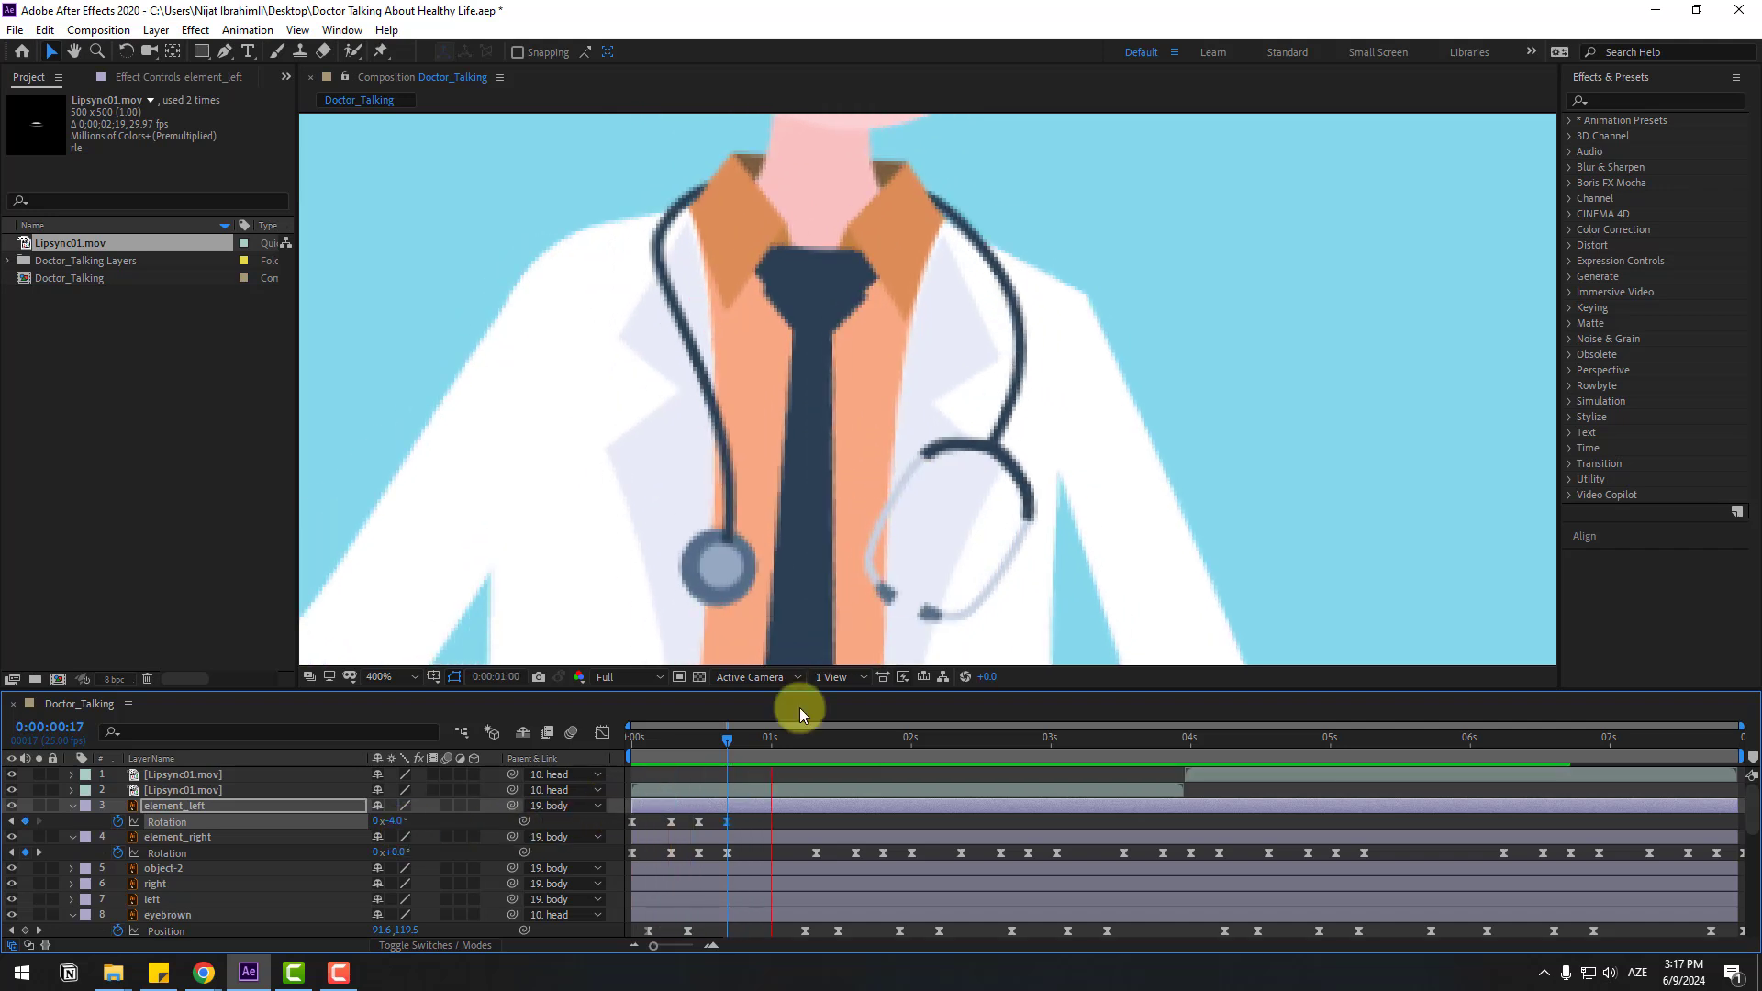
{"action": "scroll", "coordinate": [911, 558], "scroll_direction": "down", "scroll_amount": 2}
Step: Paste the four swing keyframes at 0:00:01:07 and further along up to 0:00:07:08, then preview
{"action": "left_click_drag", "start_coordinate": [752, 816], "coordinate": [637, 822]}
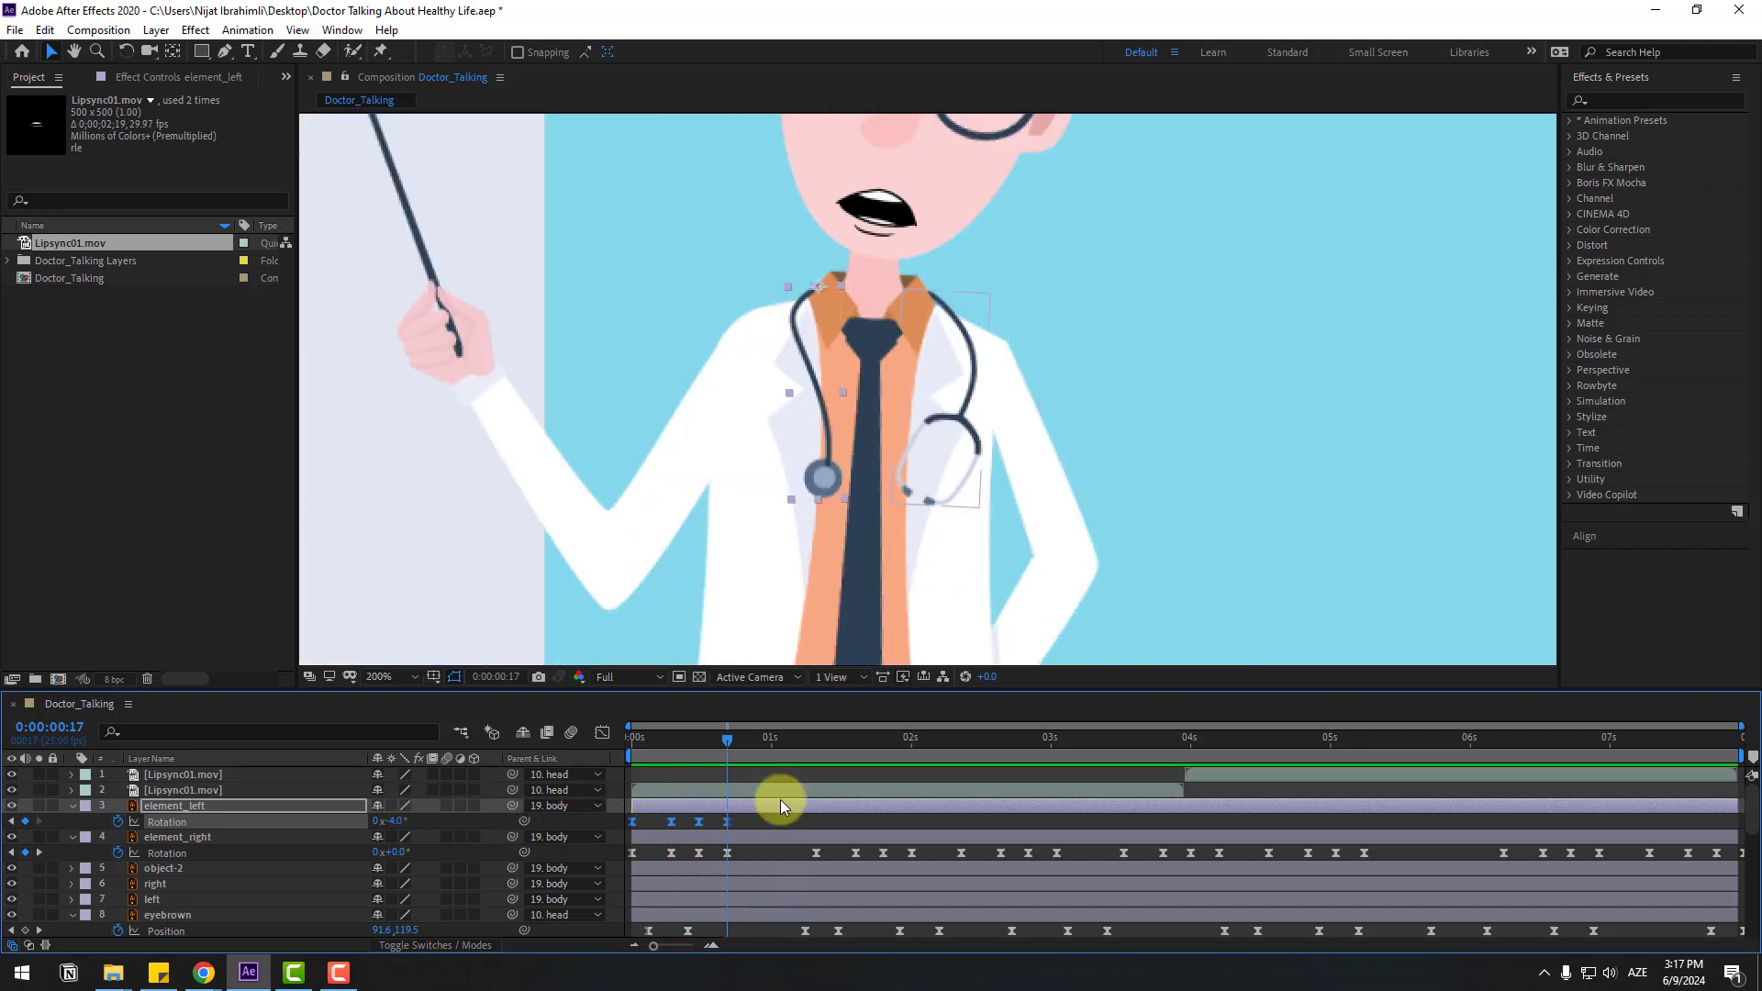
{"action": "left_click_drag", "start_coordinate": [800, 740], "coordinate": [1503, 739]}
{"action": "key", "text": "ctrl+v"}
{"action": "key", "text": "ctrl+v"}
{"action": "key", "text": "ctrl+v"}
{"action": "key", "text": "ctrl+v"}
{"action": "key", "text": "ctrl+v"}
{"action": "left_click", "coordinate": [1655, 739]}
{"action": "key", "text": "ctrl+v"}
{"action": "key", "text": "comma"}
{"action": "key", "text": "comma"}
{"action": "key", "text": "comma"}
{"action": "key", "text": "space"}
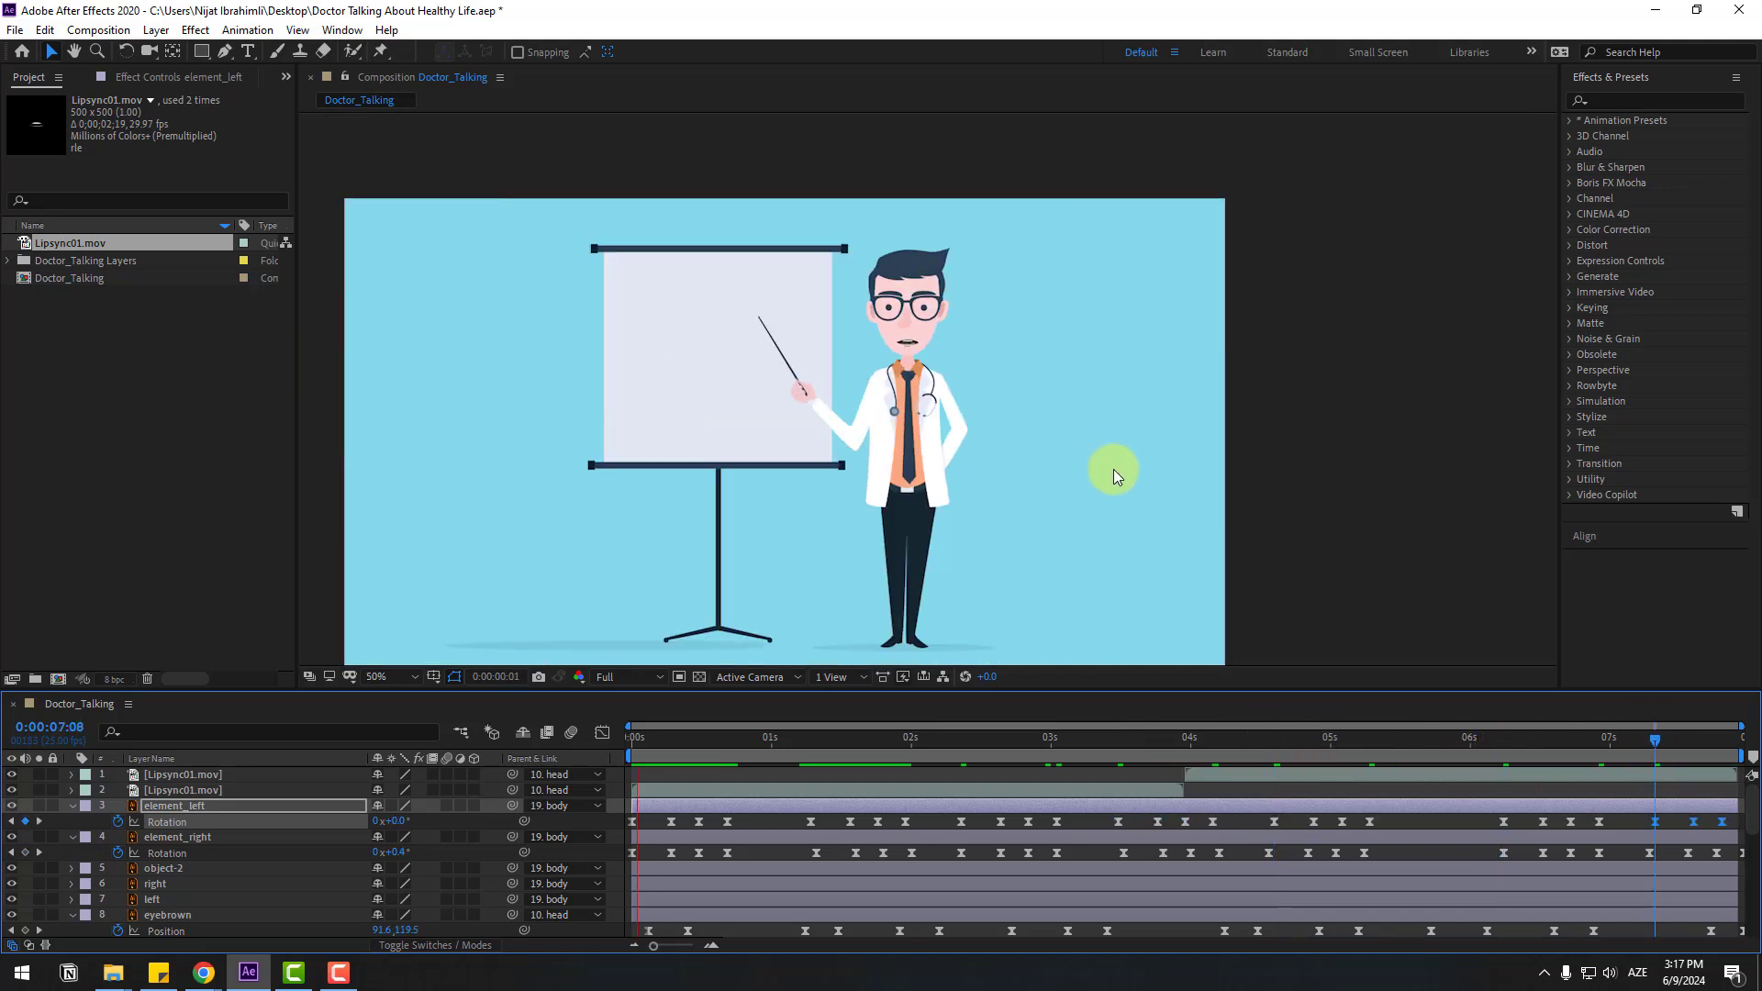
{"action": "key", "text": "slash"}
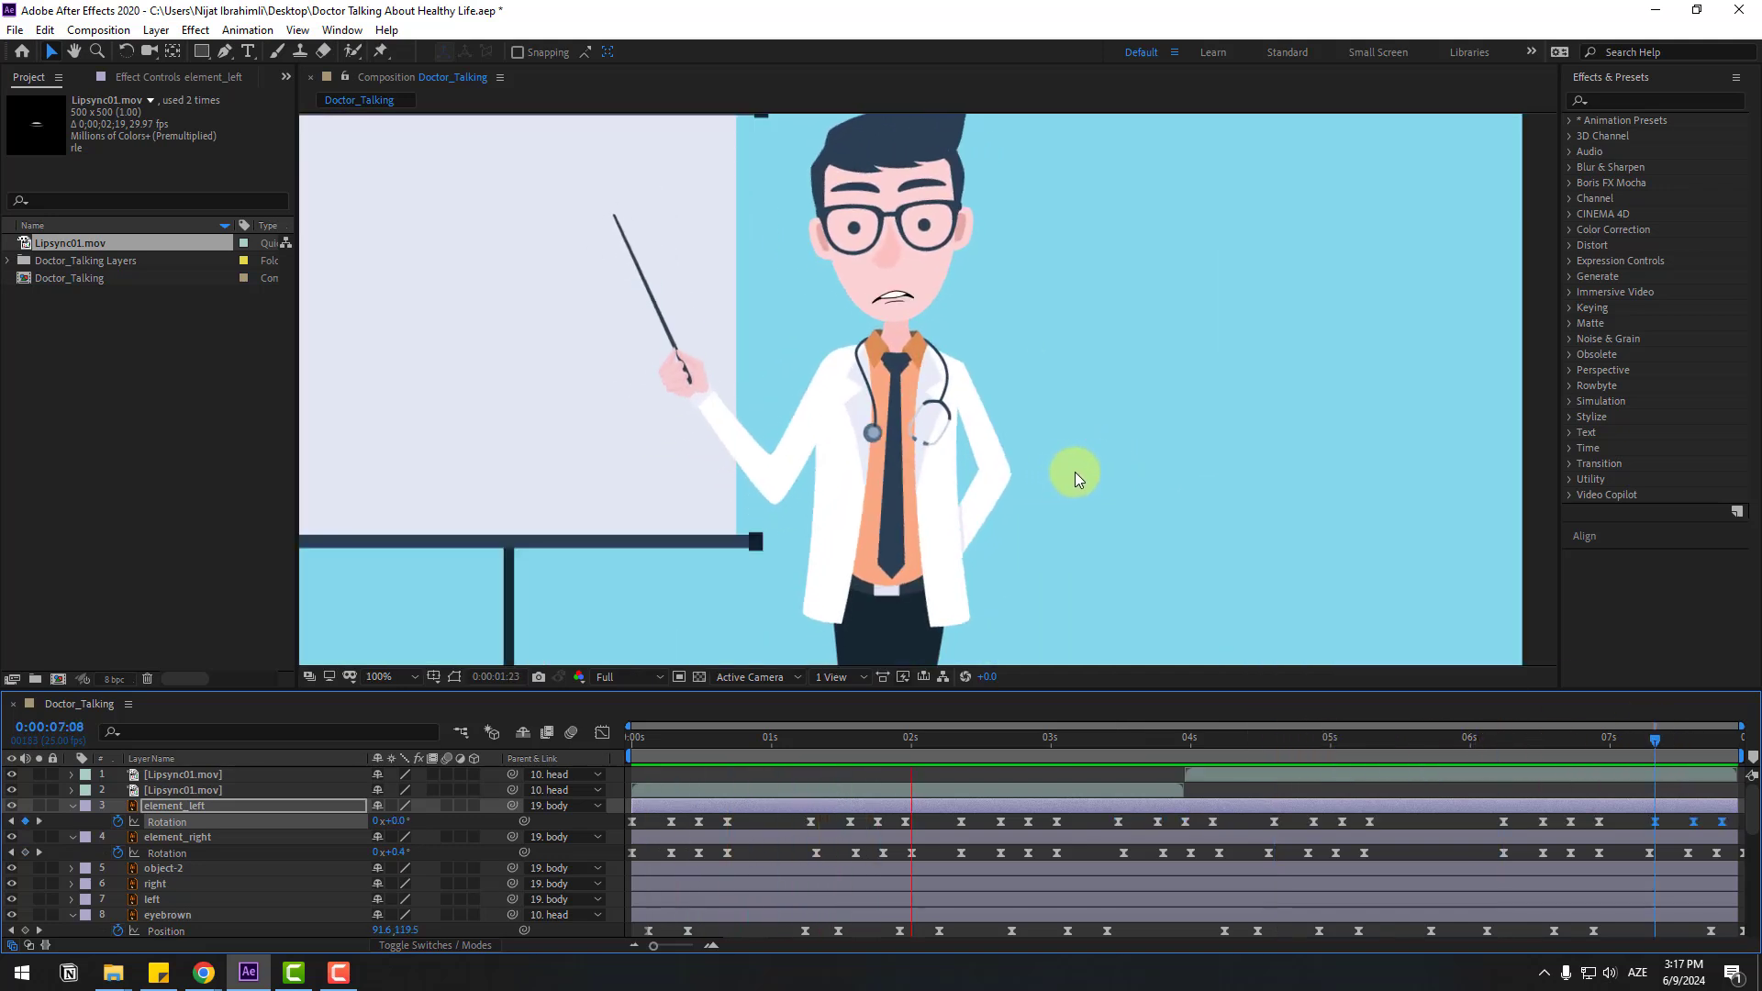
{"action": "key", "text": "space"}
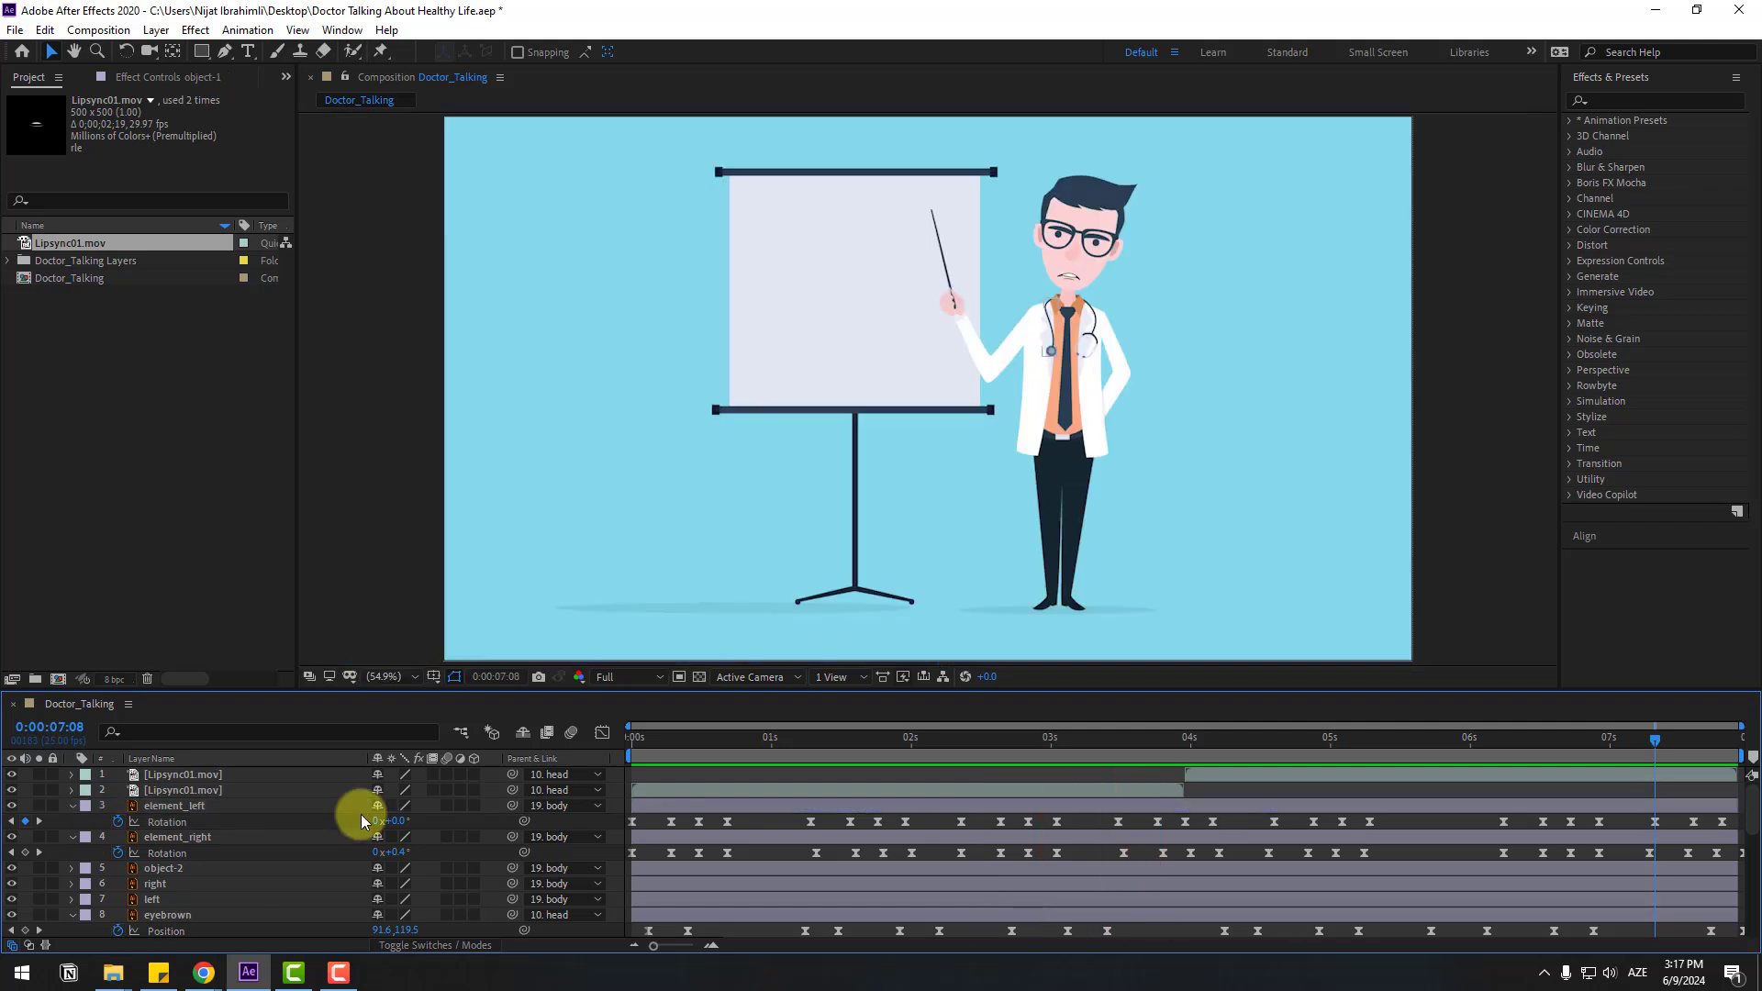
Step: Solo the tie layer object-2 and drag its anchor point up to the knot
{"action": "left_click", "coordinate": [174, 868]}
{"action": "scroll", "coordinate": [1057, 383], "scroll_direction": "up", "scroll_amount": 4}
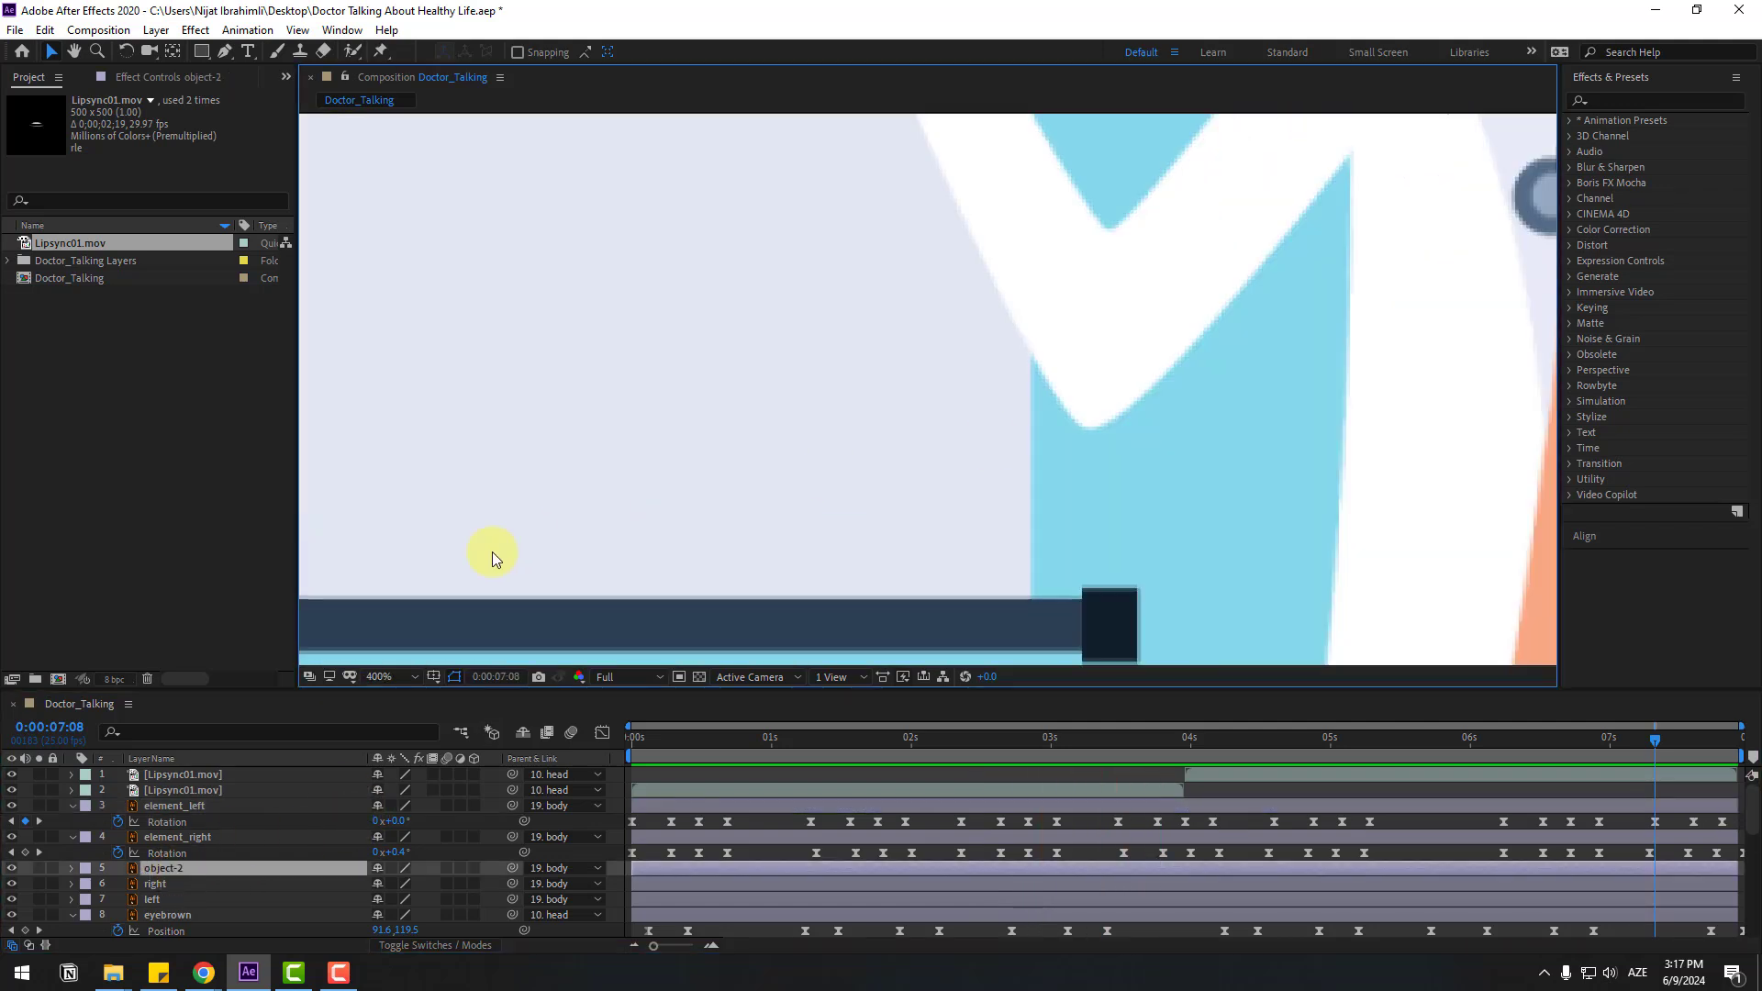
{"action": "scroll", "coordinate": [735, 499], "scroll_direction": "down", "scroll_amount": 2}
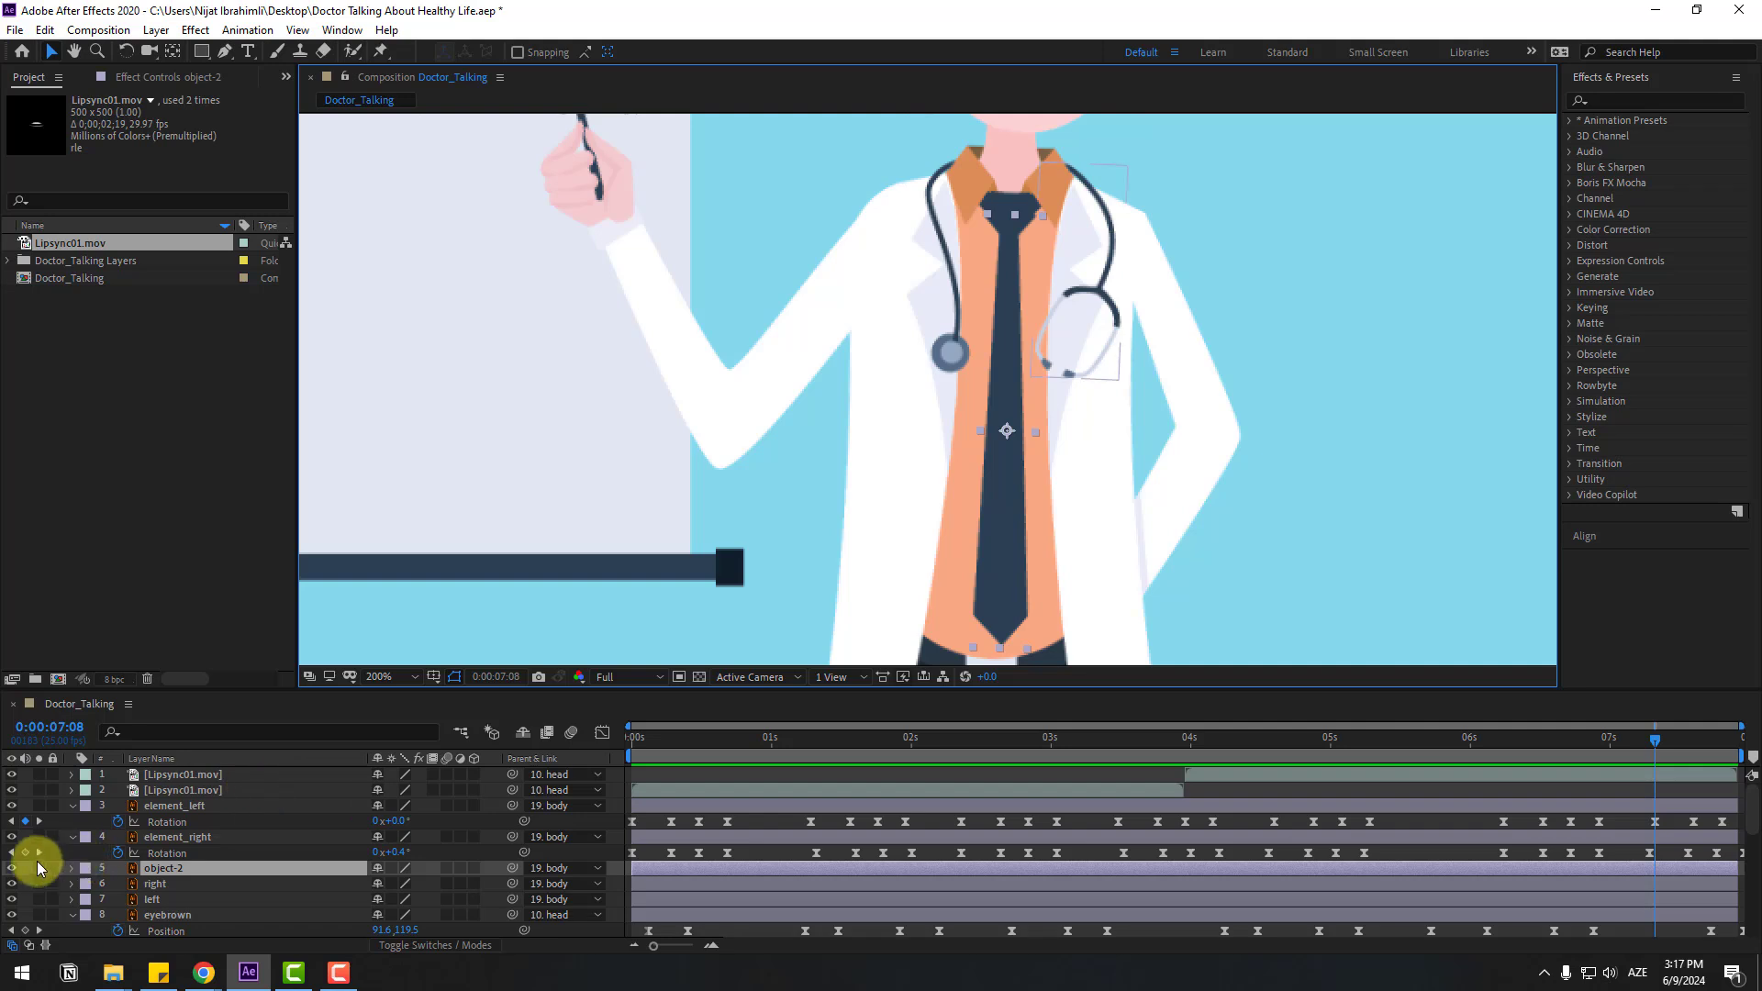
{"action": "left_click", "coordinate": [39, 868]}
{"action": "left_click", "coordinate": [171, 54]}
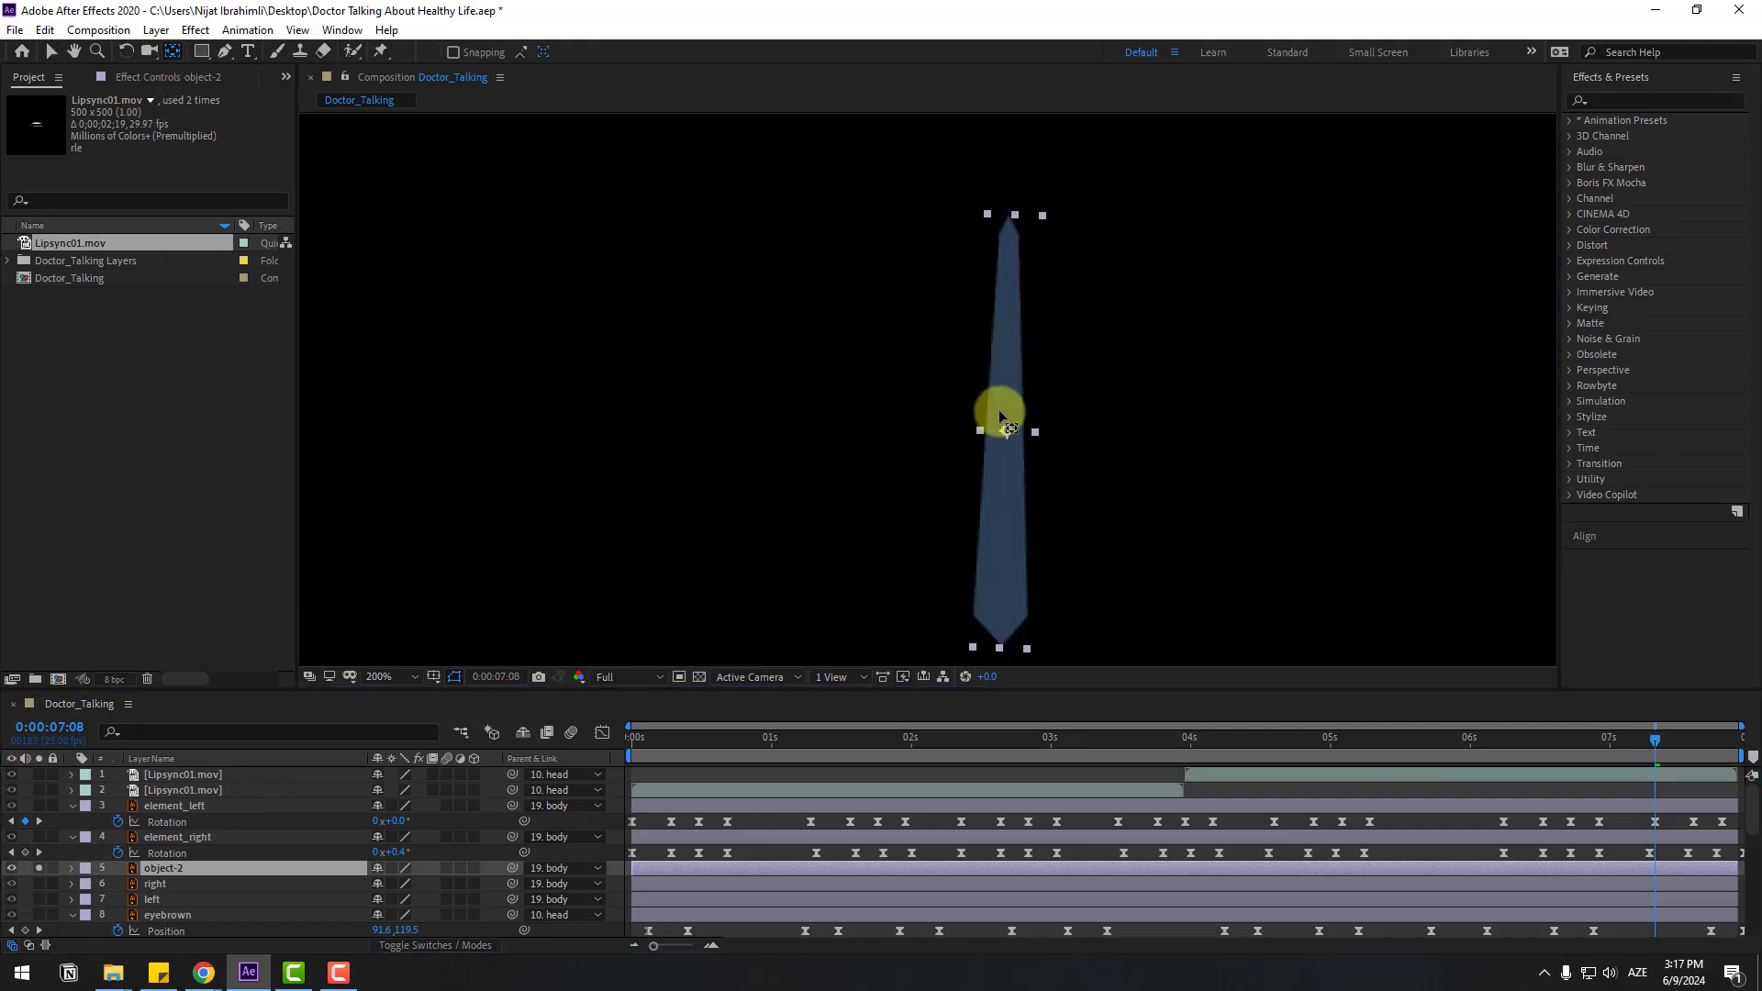
{"action": "left_click_drag", "start_coordinate": [1007, 430], "coordinate": [1012, 221]}
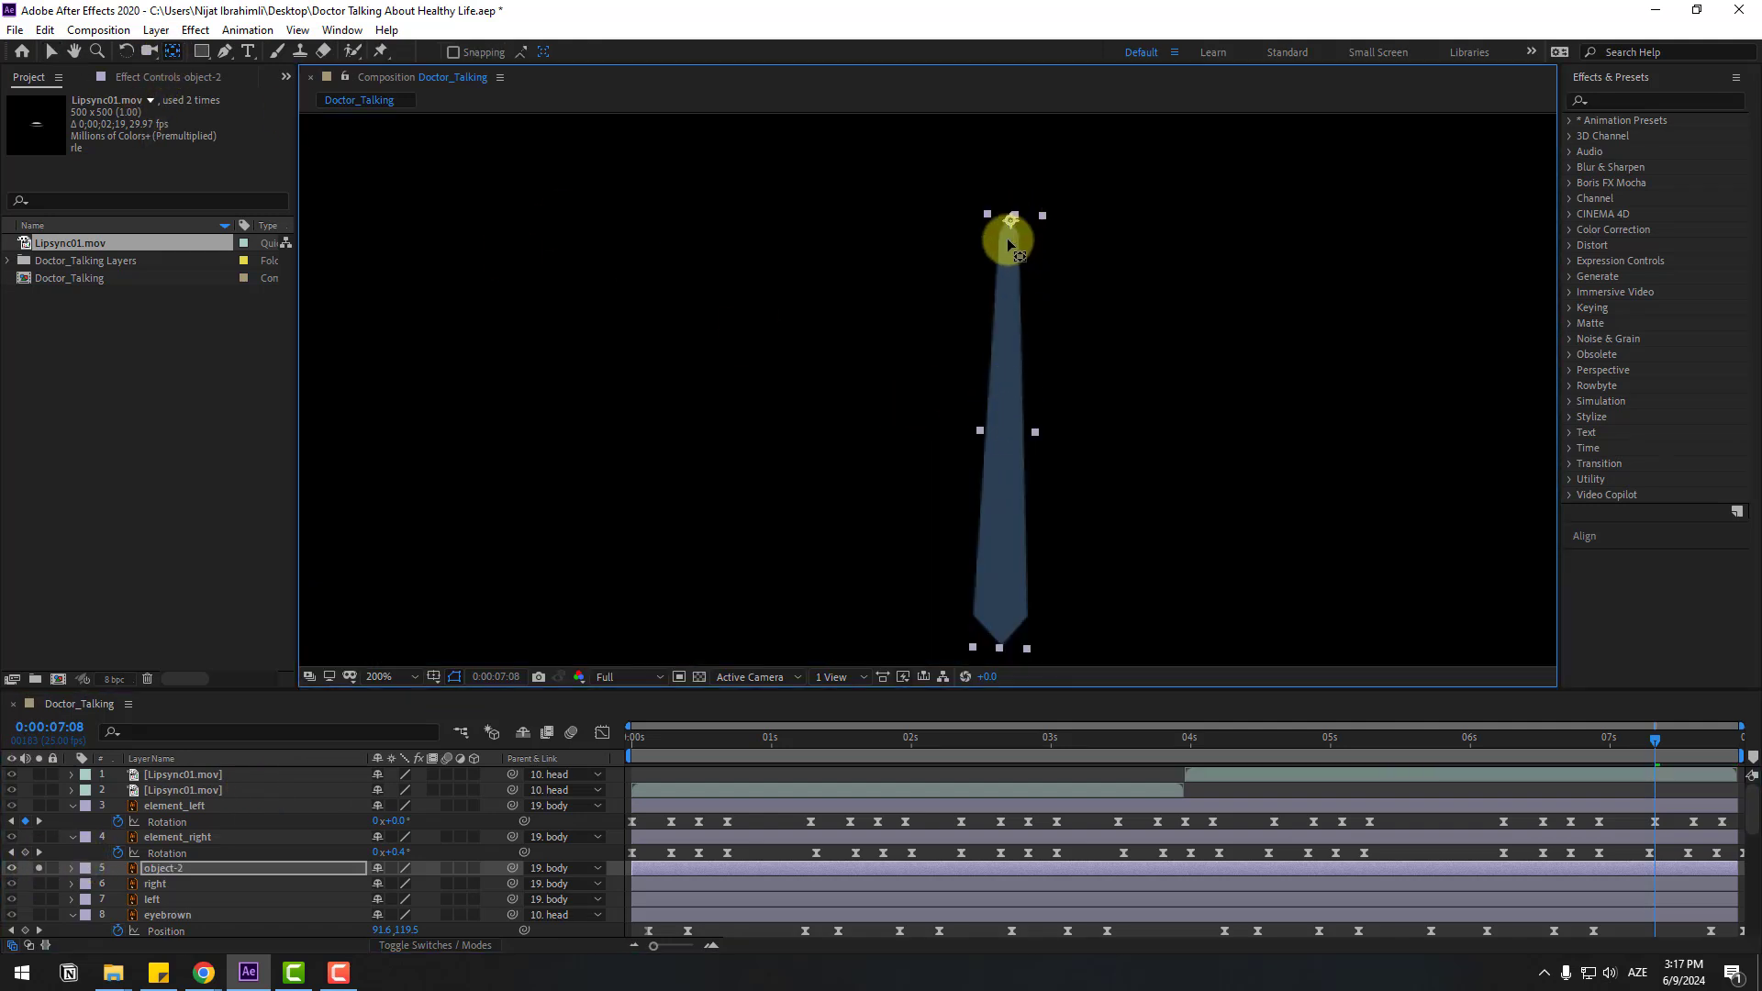
Step: Unsolo the tie to show the whole doctor scene and return near the timeline start
{"action": "left_click", "coordinate": [51, 52]}
{"action": "left_click", "coordinate": [74, 705]}
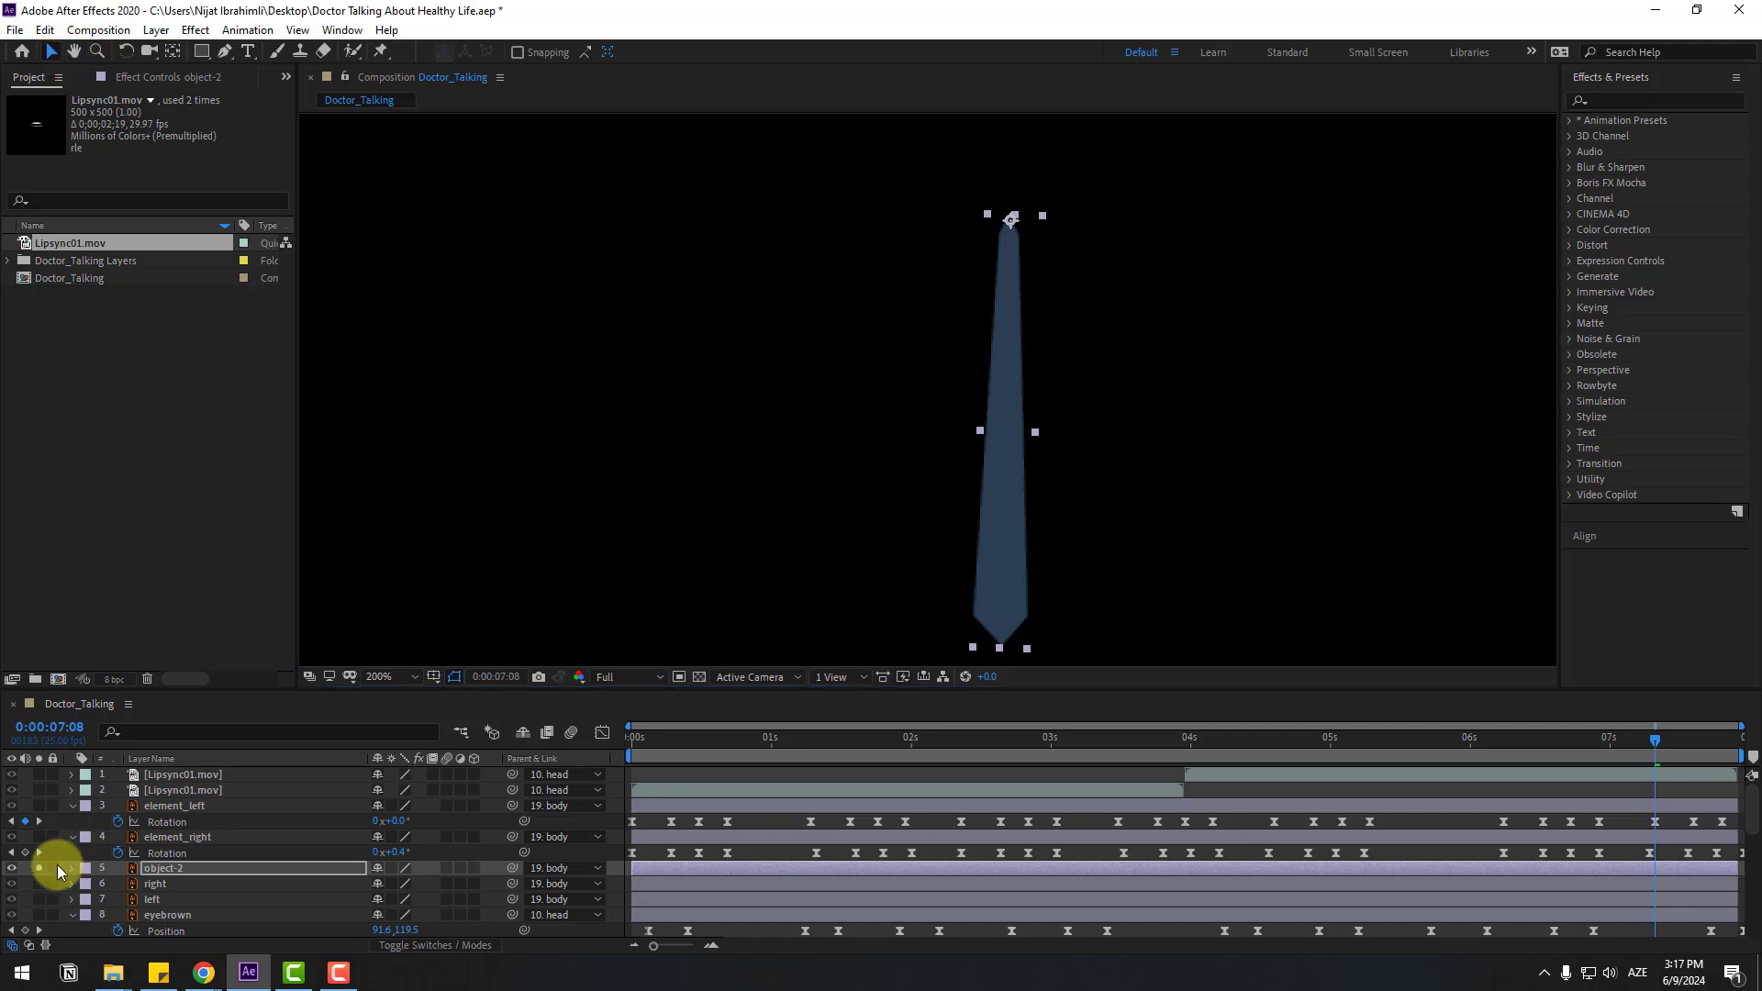
{"action": "left_click", "coordinate": [38, 868]}
{"action": "left_click_drag", "start_coordinate": [708, 747], "coordinate": [648, 729]}
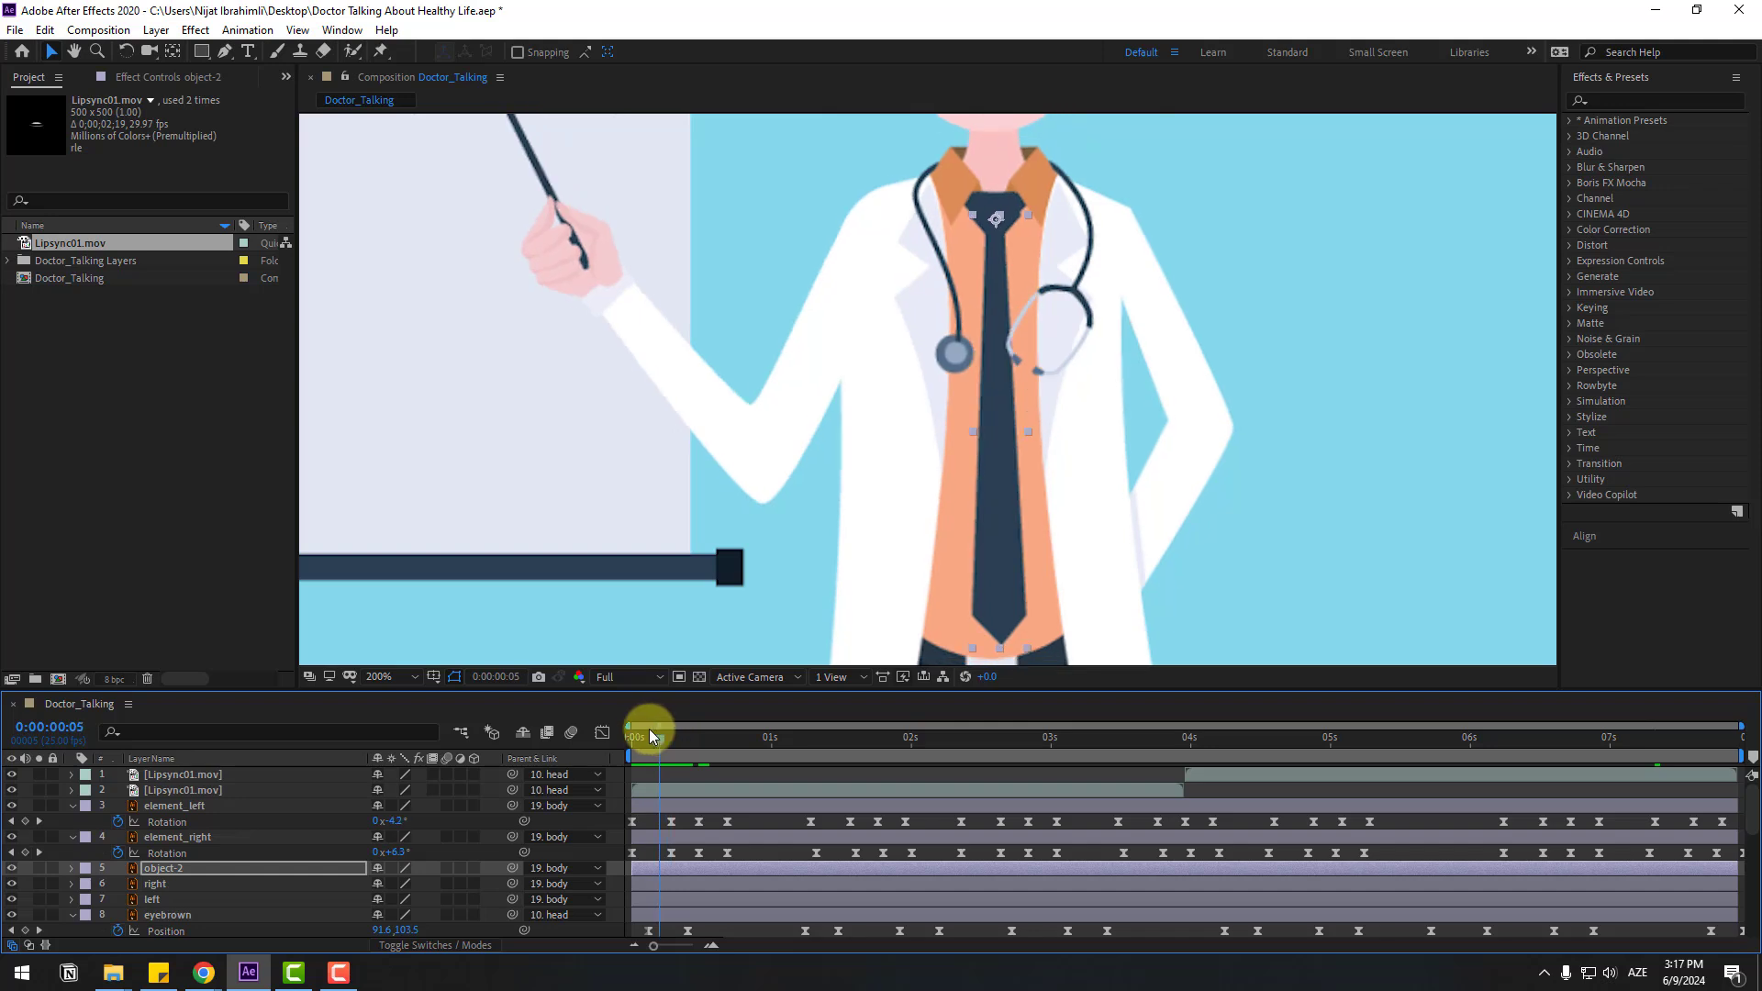
Step: Keyframe object-2's Rotation at 0° to start, then +6° at 0:00:00:12
{"action": "left_click", "coordinate": [168, 870]}
{"action": "key", "text": "r"}
{"action": "left_click", "coordinate": [117, 884]}
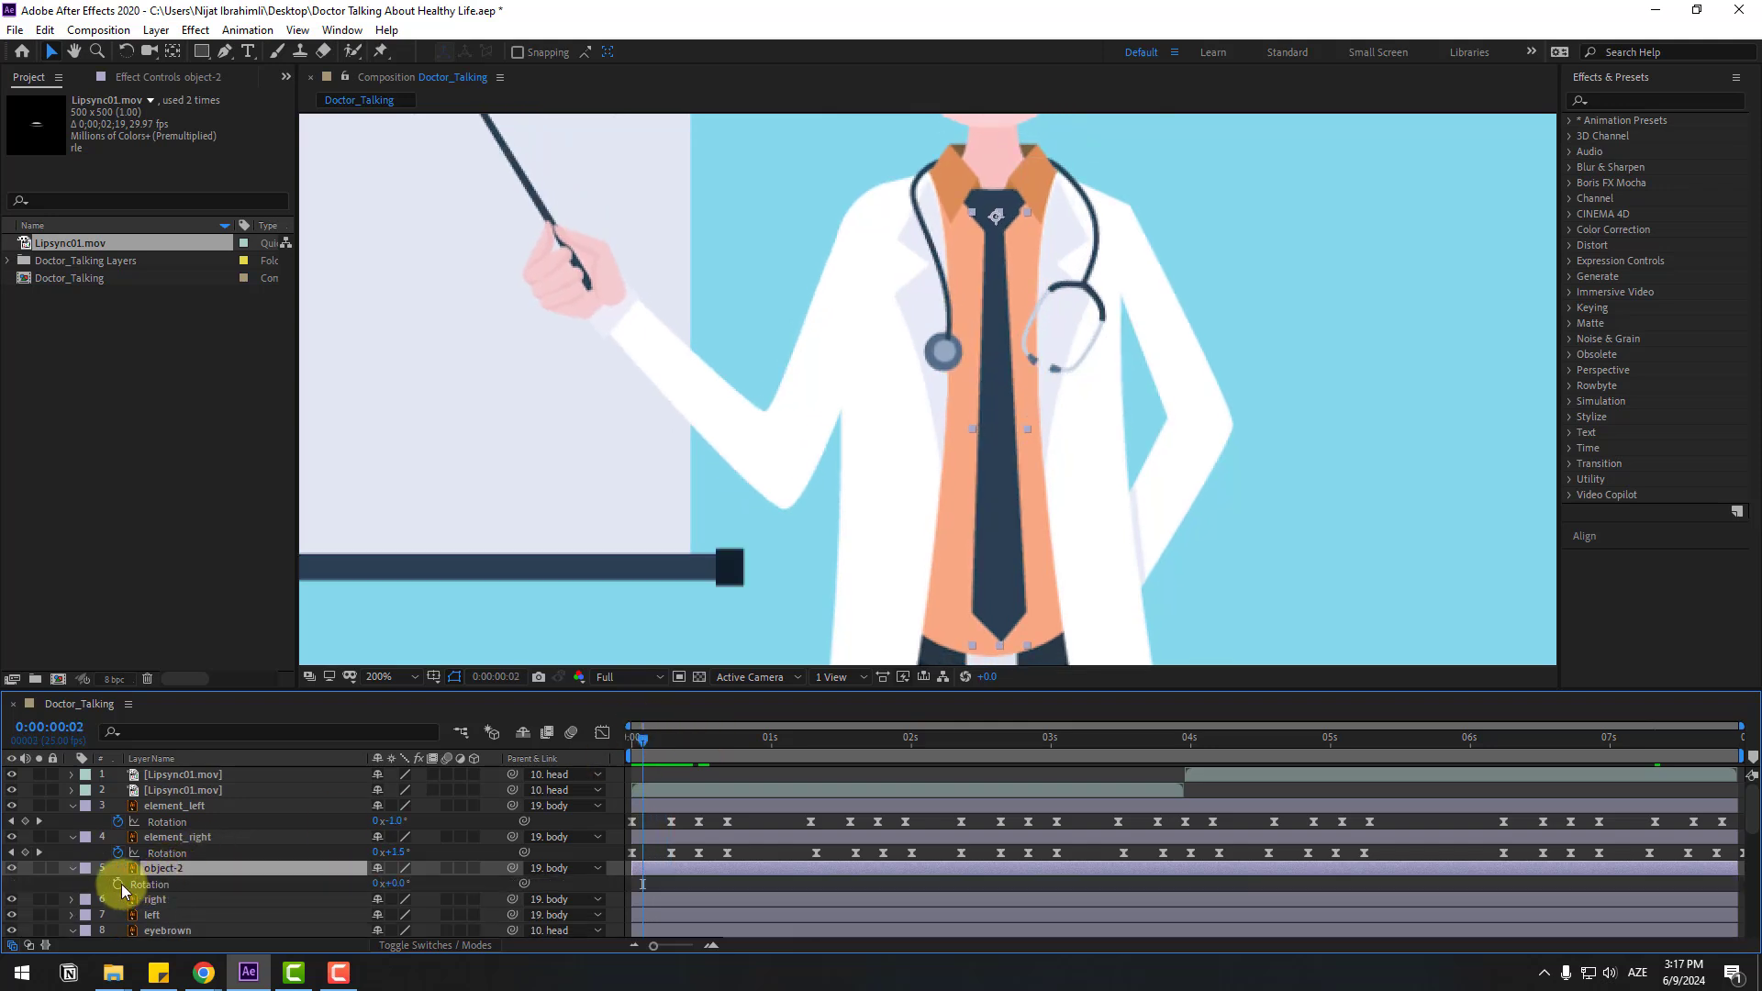
{"action": "key", "text": "shift+Page_Down"}
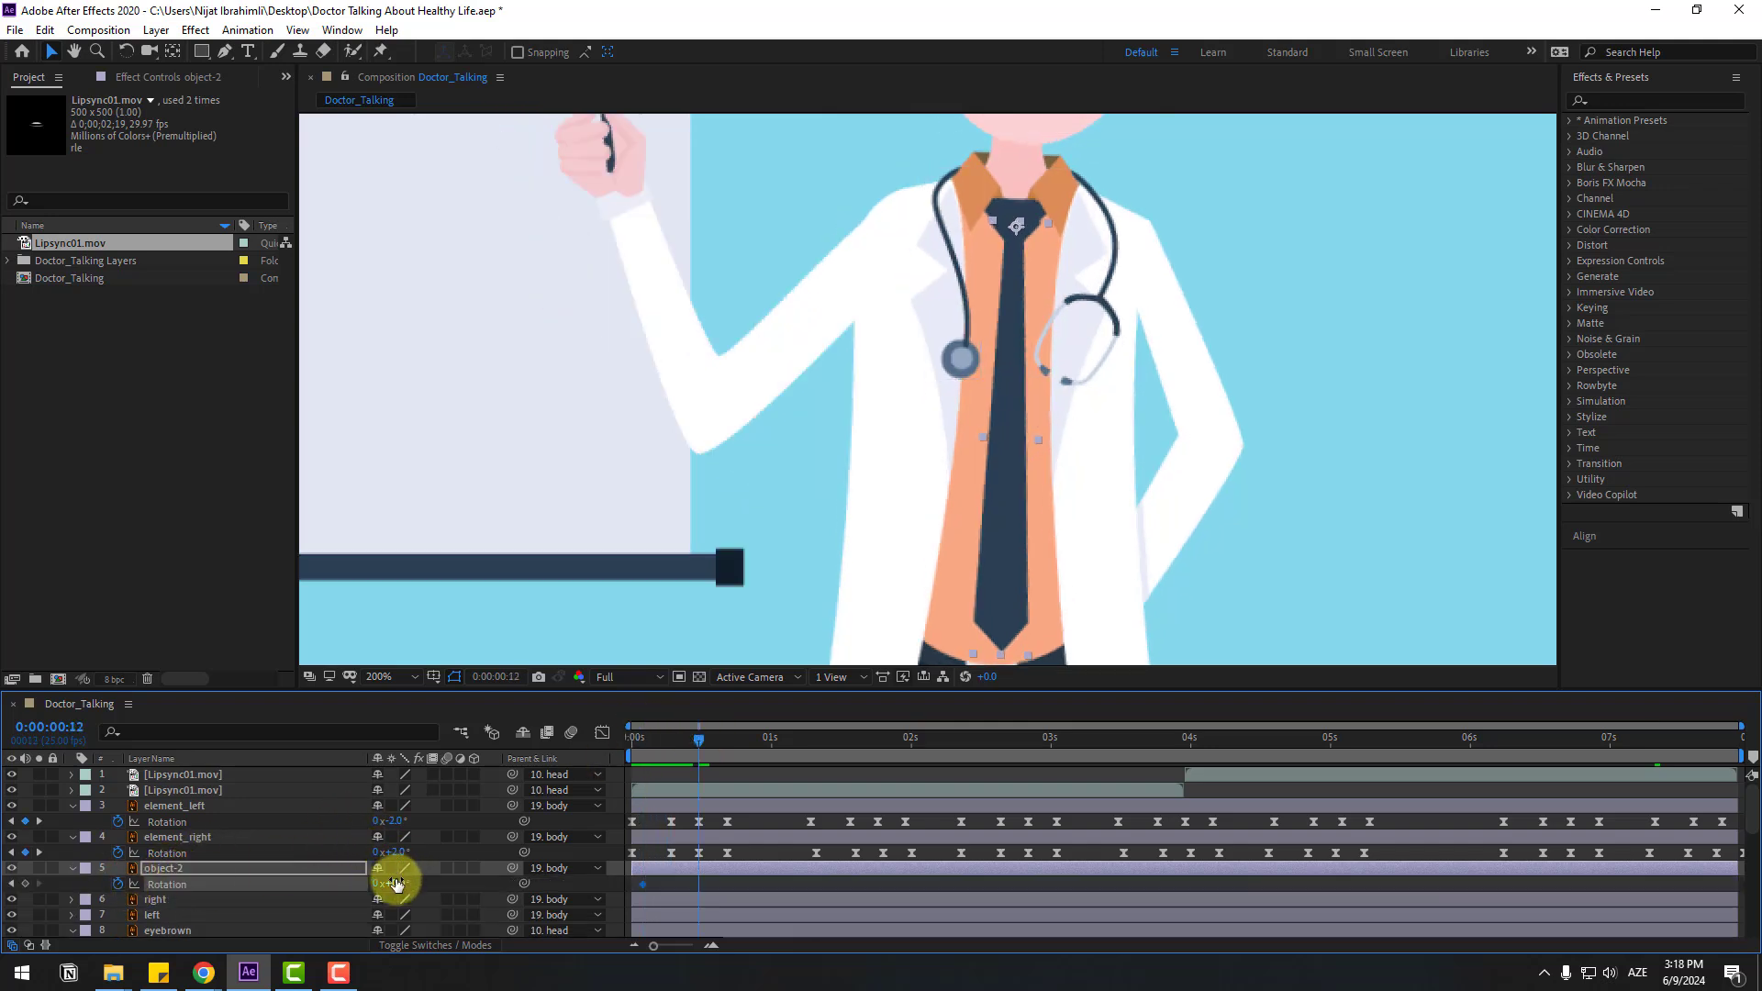
{"action": "left_click", "coordinate": [394, 883]}
{"action": "type", "text": "6"}
{"action": "key", "text": "Return"}
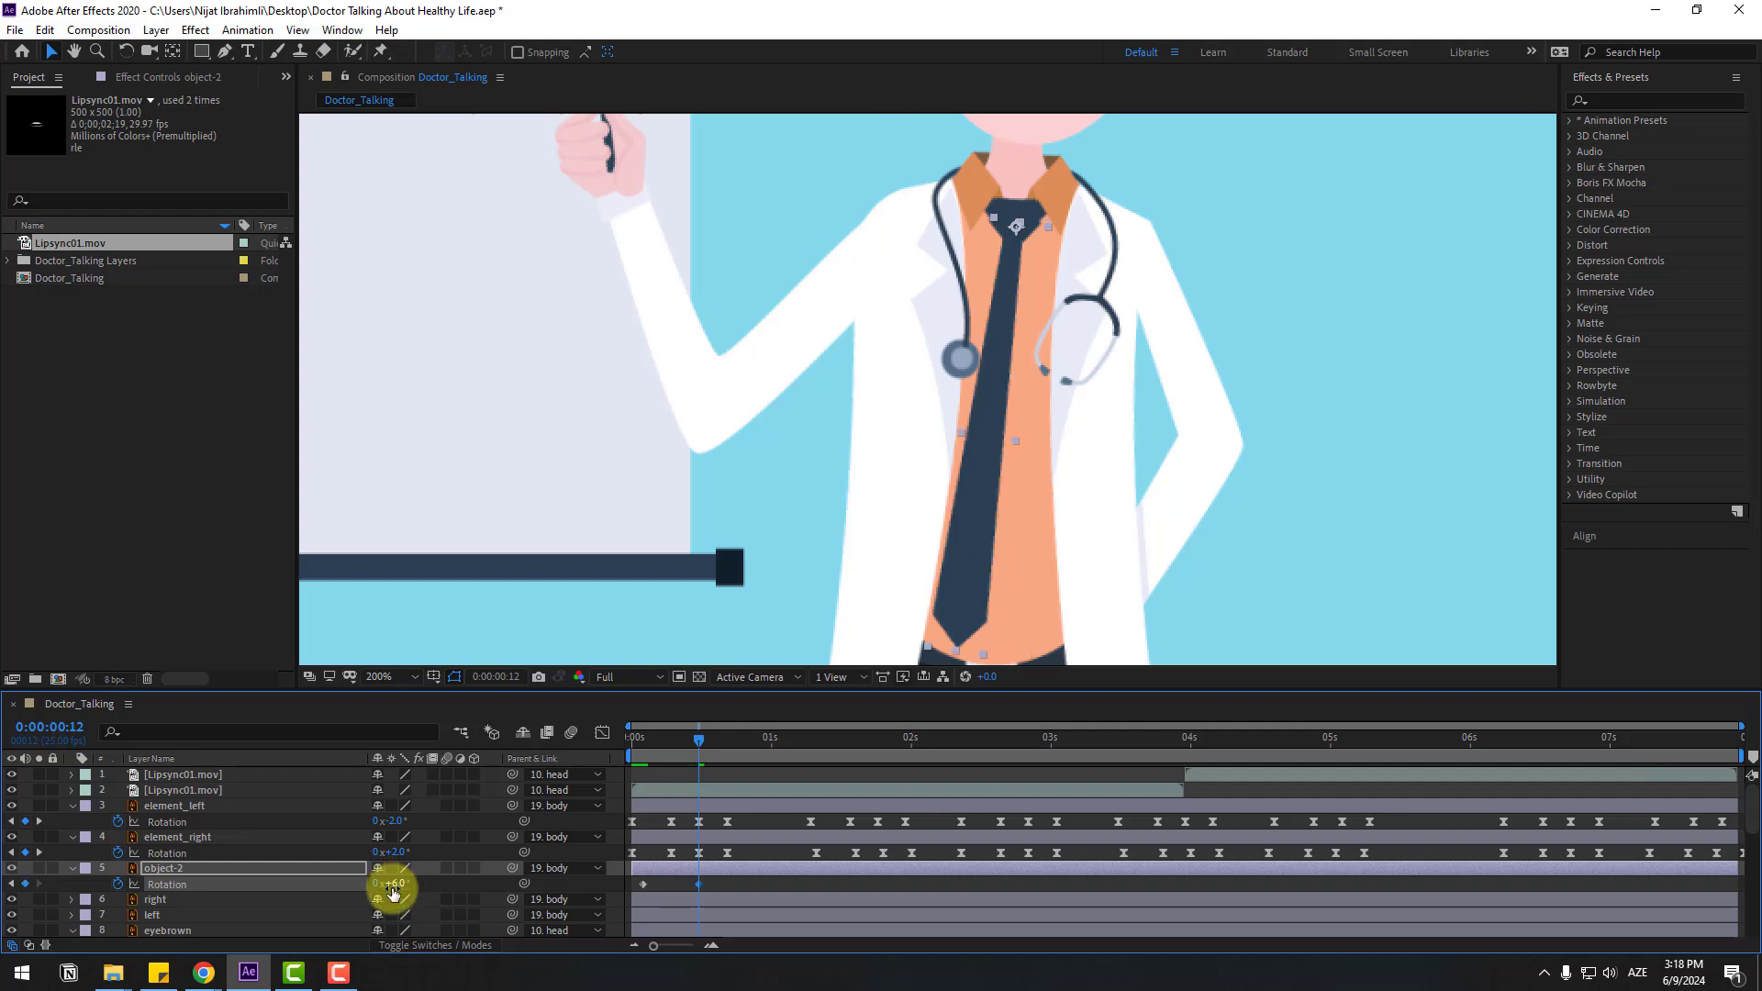
Step: Add tie rotation keys of -2° at 0:00:00:22, +1° at 0:00:01:07 and 0° at 0:00:01:17
{"action": "left_click_drag", "start_coordinate": [699, 735], "coordinate": [753, 739]}
{"action": "left_click", "coordinate": [404, 882]}
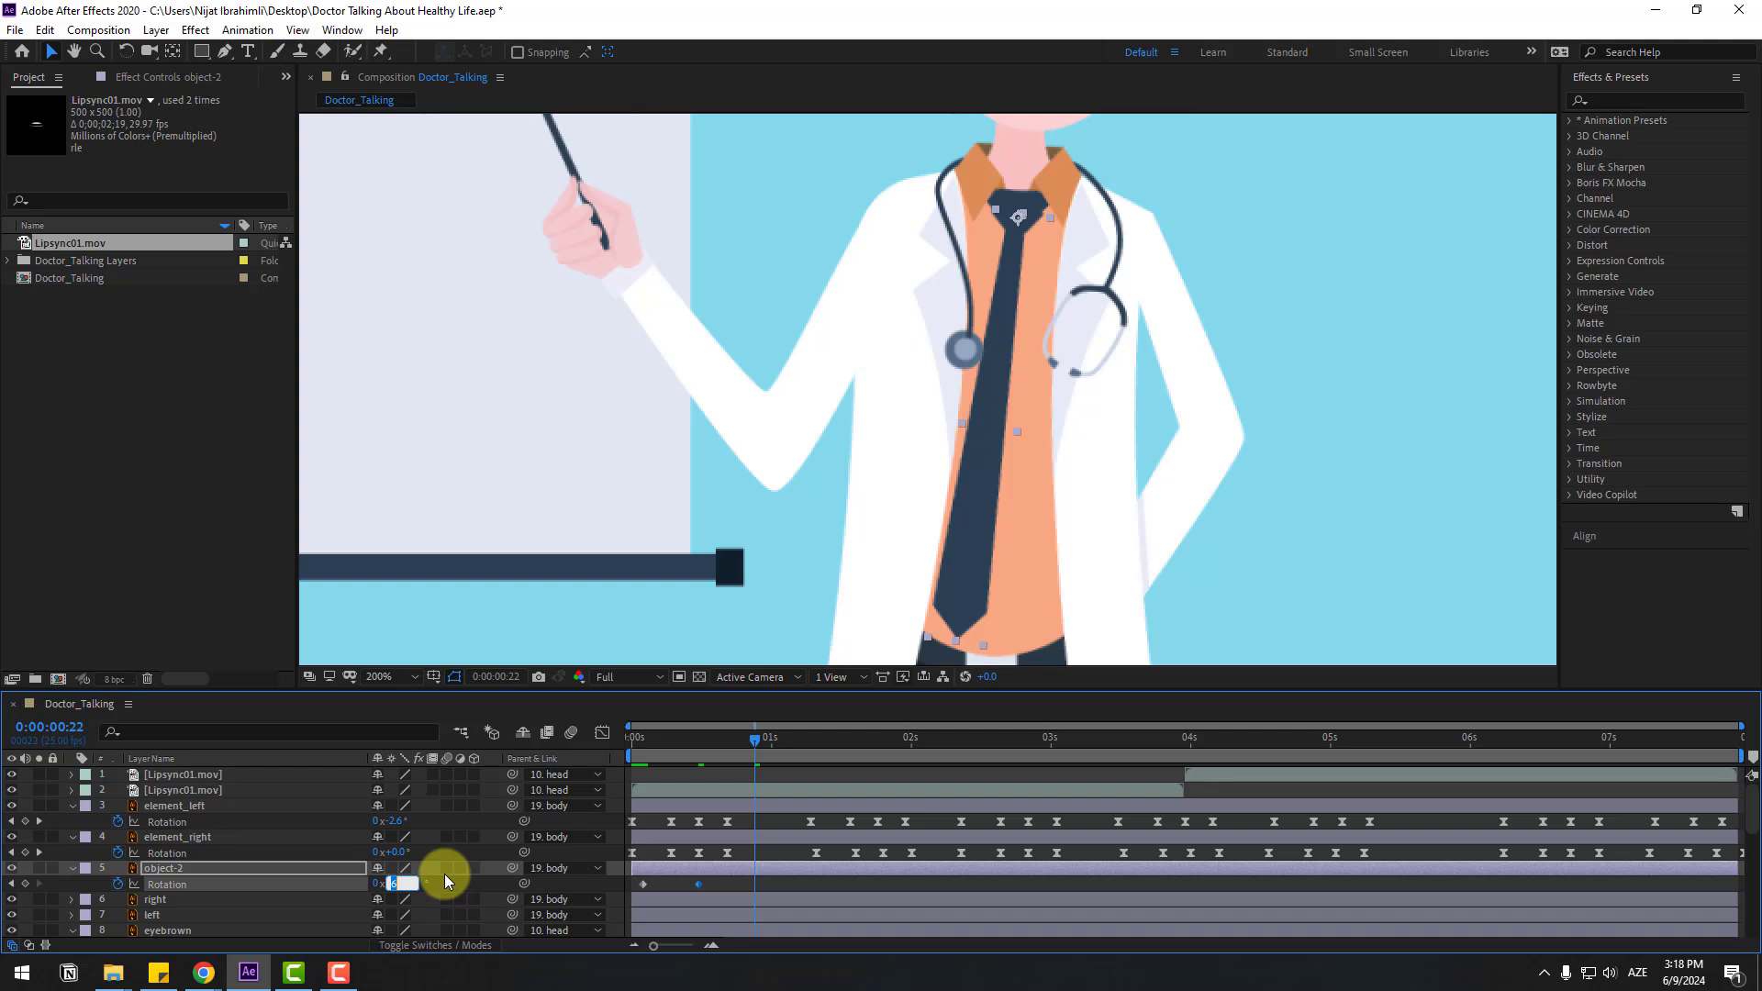
{"action": "type", "text": "-2"}
{"action": "key", "text": "Return"}
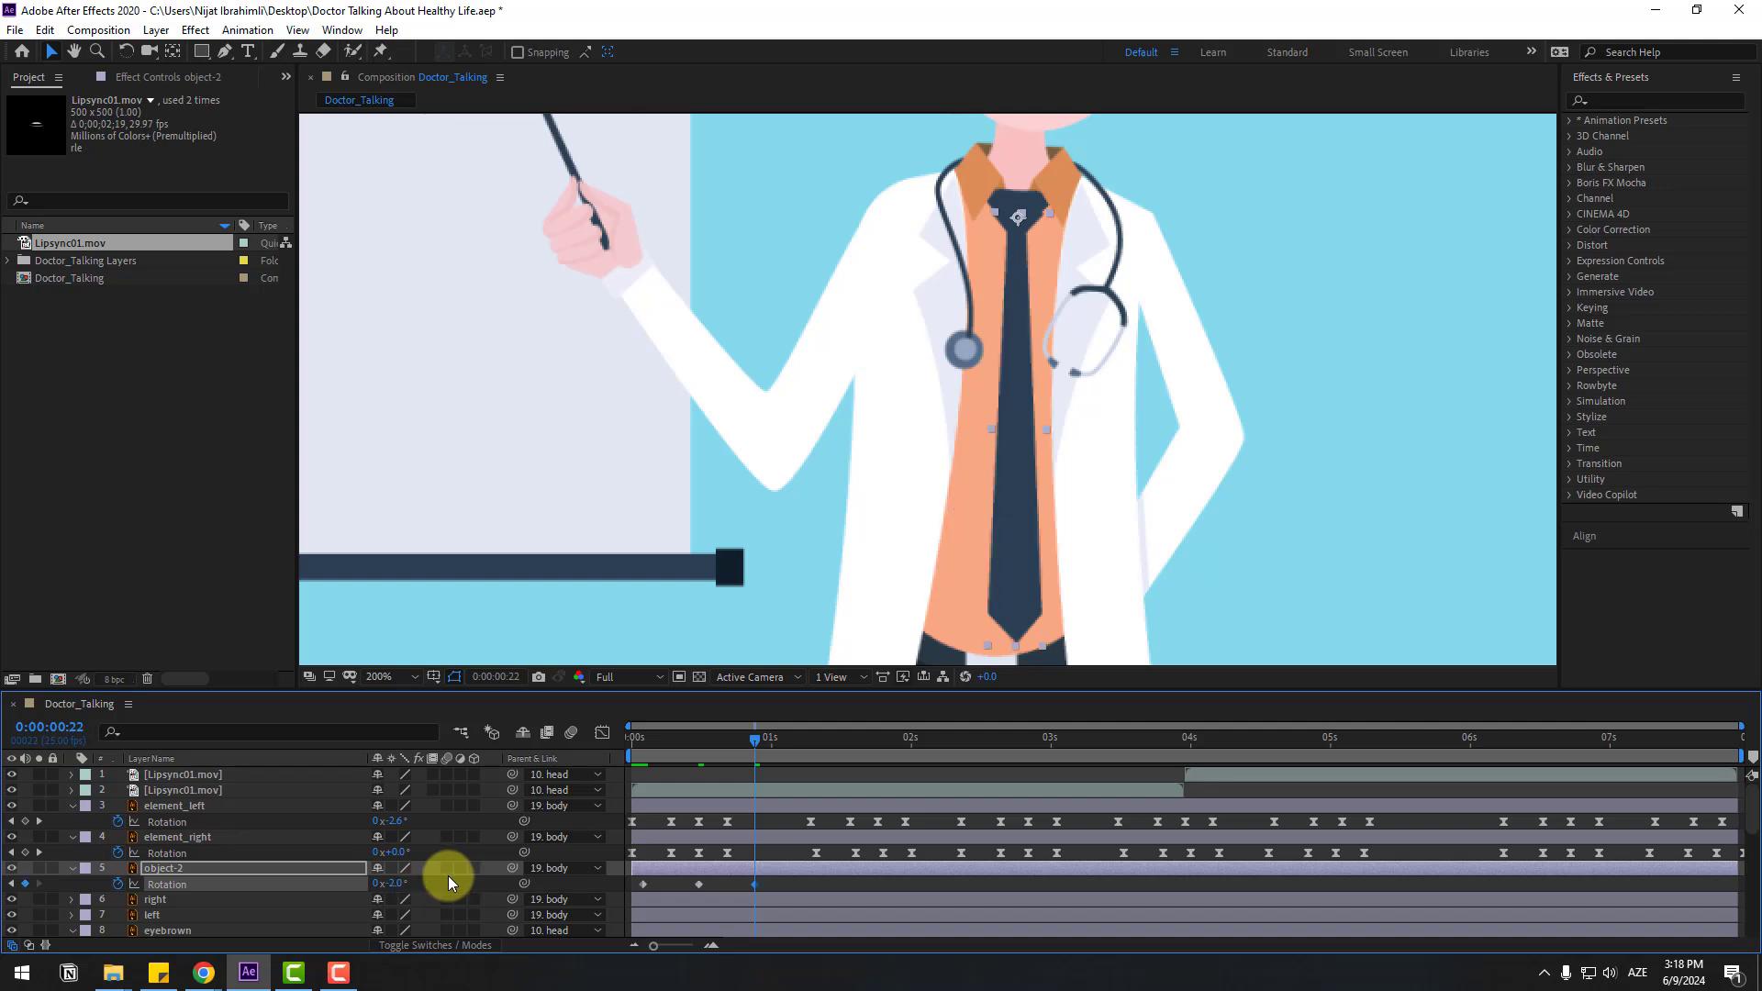
{"action": "key", "text": "shift+Page_Down"}
{"action": "left_click", "coordinate": [402, 883]}
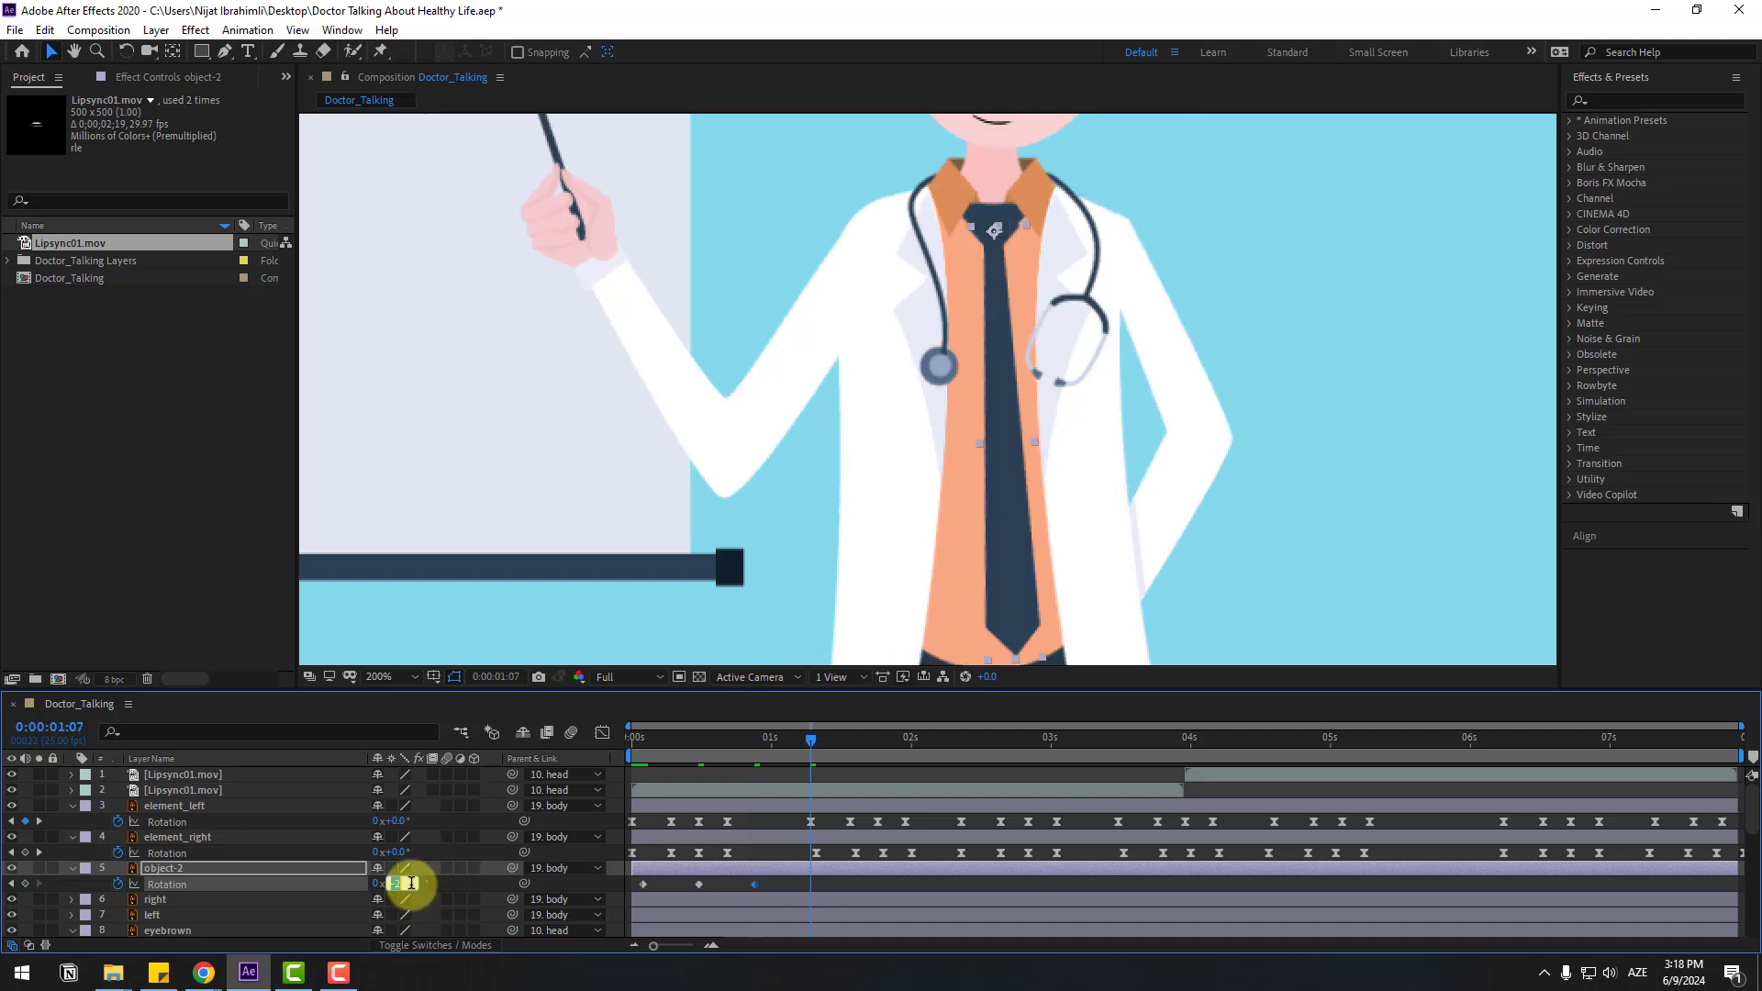
{"action": "type", "text": "1"}
{"action": "key", "text": "Return"}
{"action": "key", "text": "shift+Page_Down"}
{"action": "left_click", "coordinate": [405, 887]}
{"action": "type", "text": "0x+"}
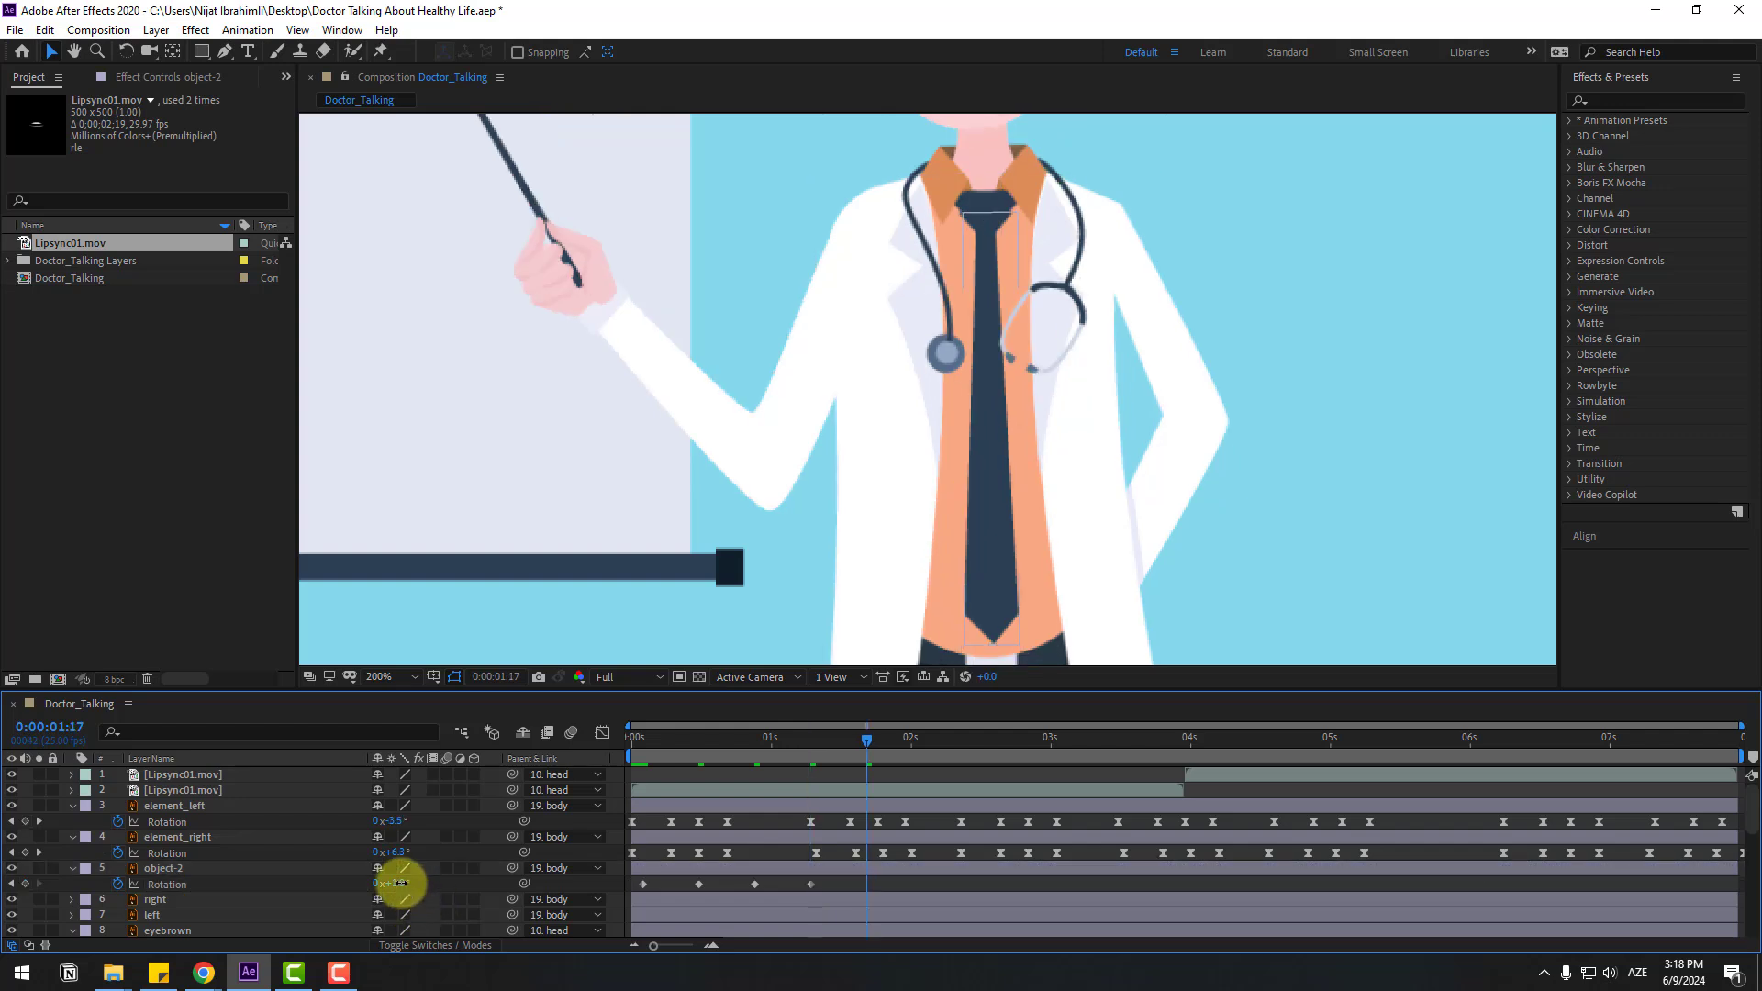
{"action": "key", "text": "Return"}
Step: Apply Easy Ease to all tie rotation keyframes and tighten their timing by moving them earlier
{"action": "left_click_drag", "start_coordinate": [886, 885], "coordinate": [643, 885]}
{"action": "right_click", "coordinate": [643, 885]}
{"action": "mouse_move", "coordinate": [747, 872]}
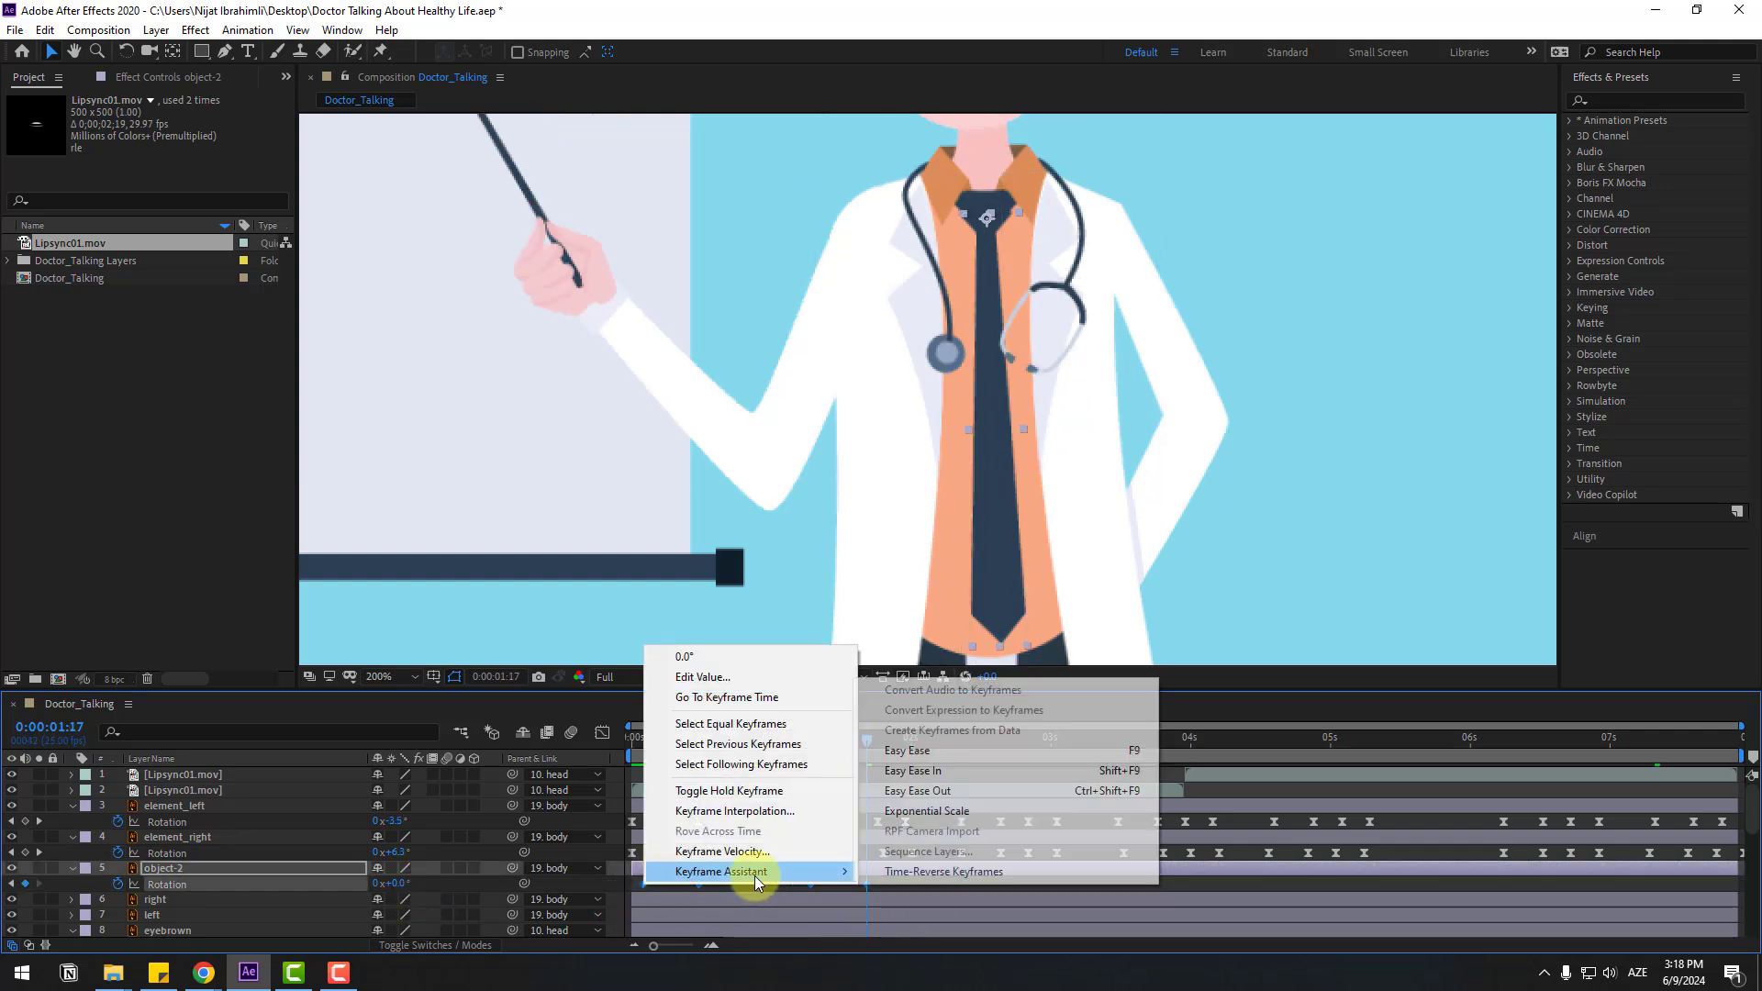
{"action": "left_click", "coordinate": [1034, 749]}
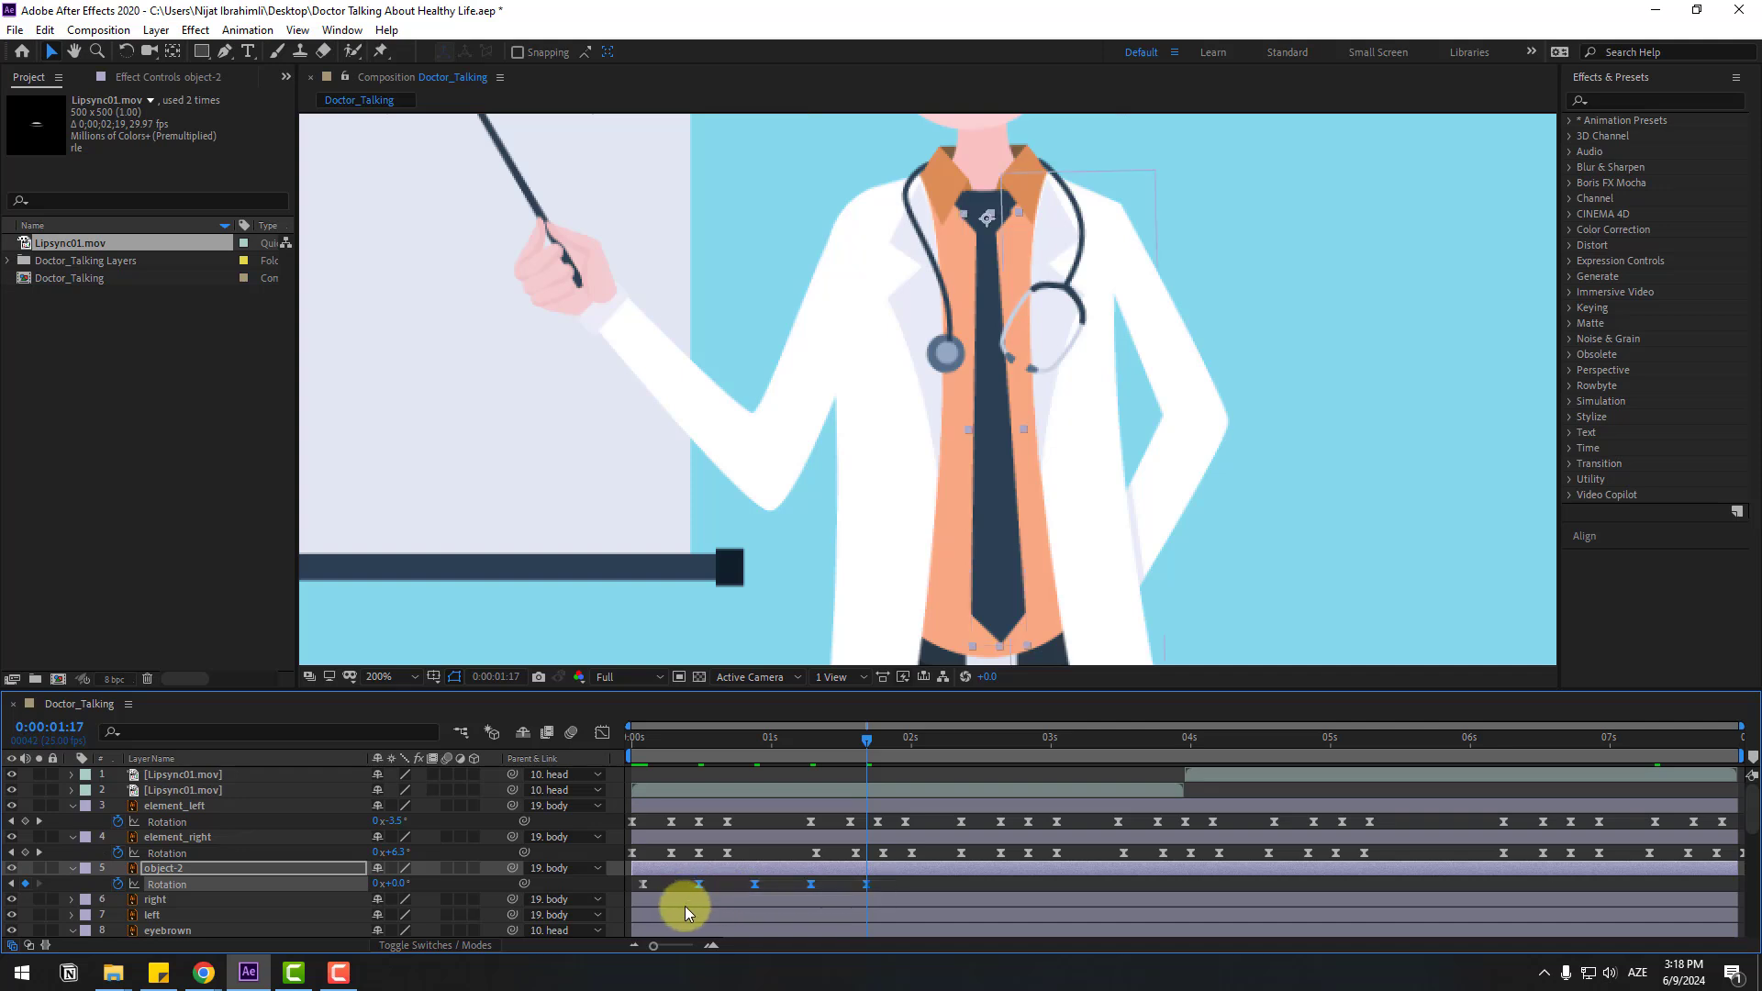
{"action": "left_click_drag", "start_coordinate": [866, 887], "coordinate": [743, 888]}
Step: Preview the tie sway and paste its keyframes again at 0:00:01:10
{"action": "key", "text": "space"}
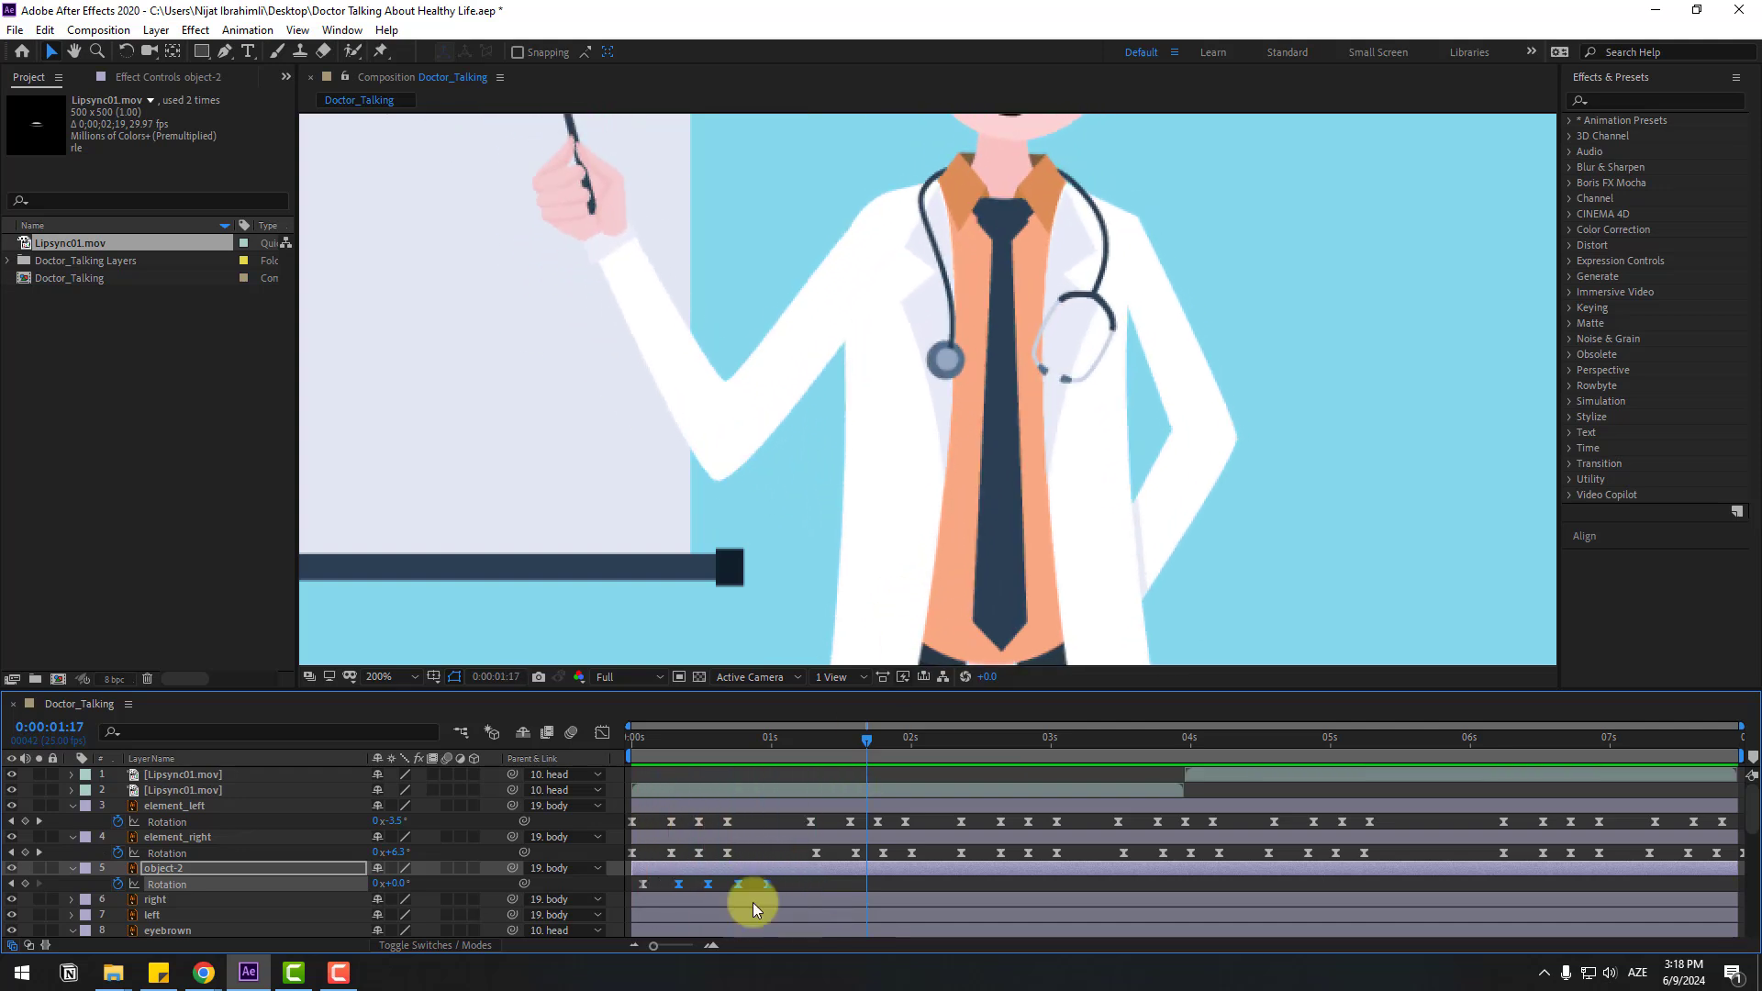
{"action": "key", "text": "space"}
{"action": "left_click_drag", "start_coordinate": [790, 741], "coordinate": [1693, 717]}
{"action": "key", "text": "ctrl+v"}
{"action": "key", "text": "ctrl+v"}
{"action": "key", "text": "ctrl+v"}
{"action": "key", "text": "ctrl+v"}
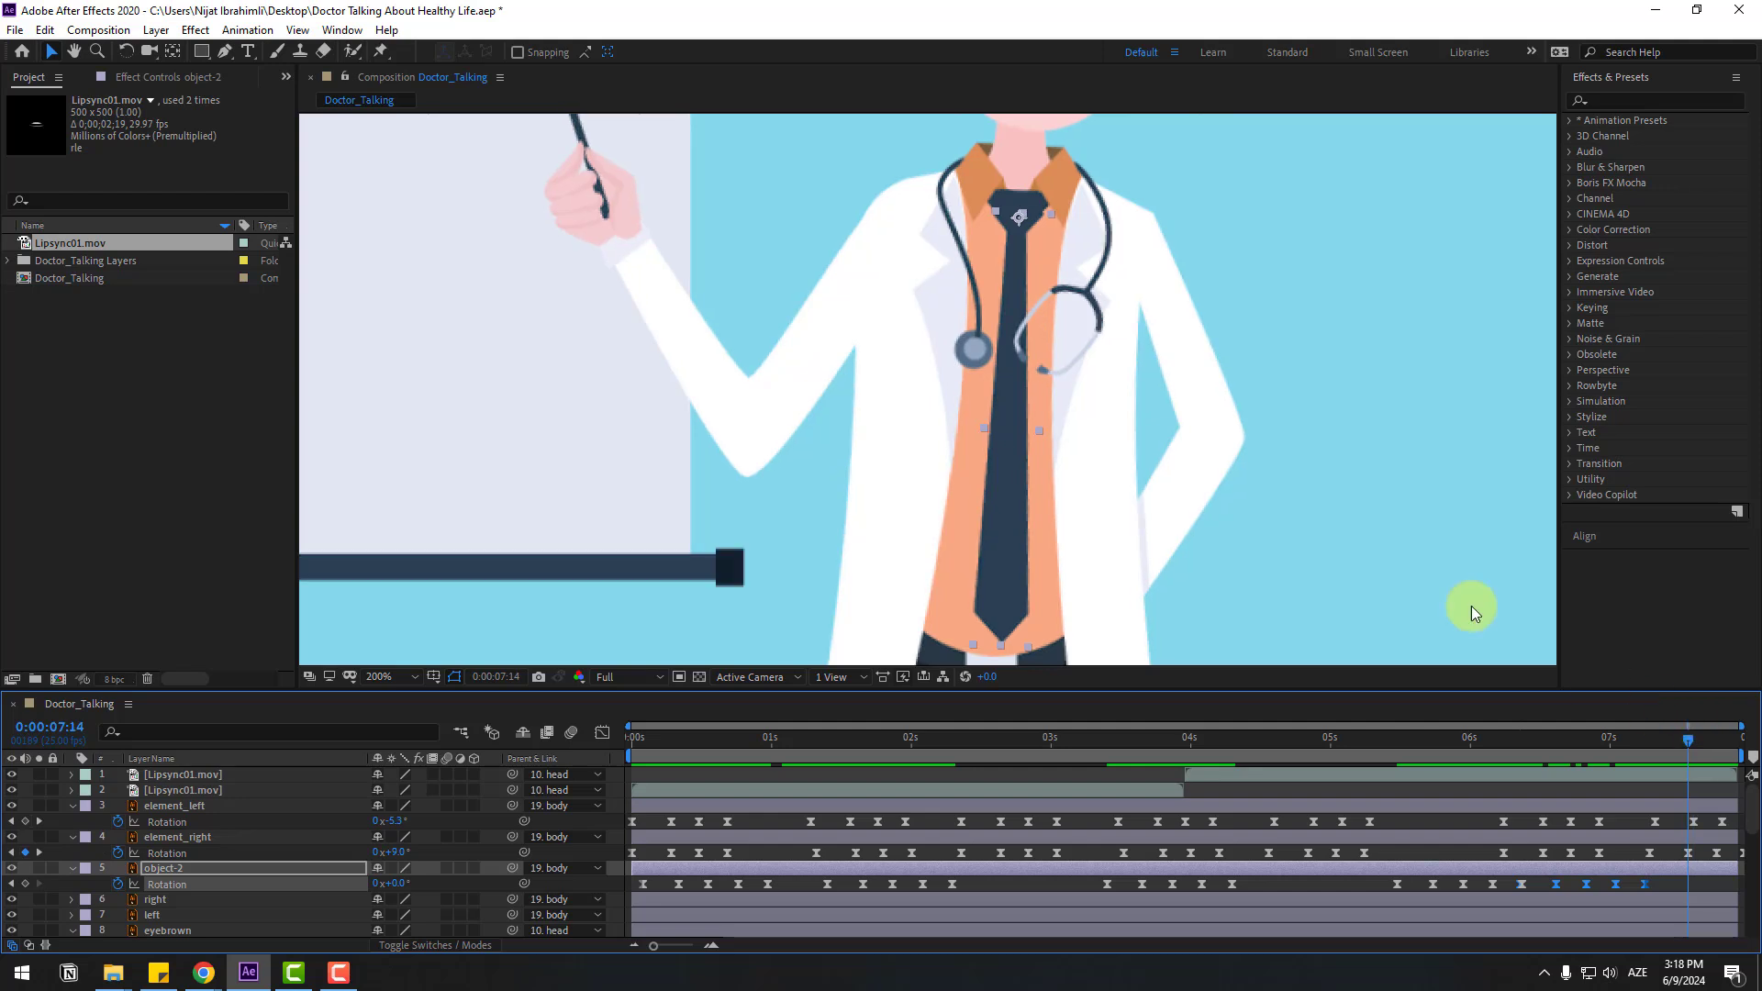